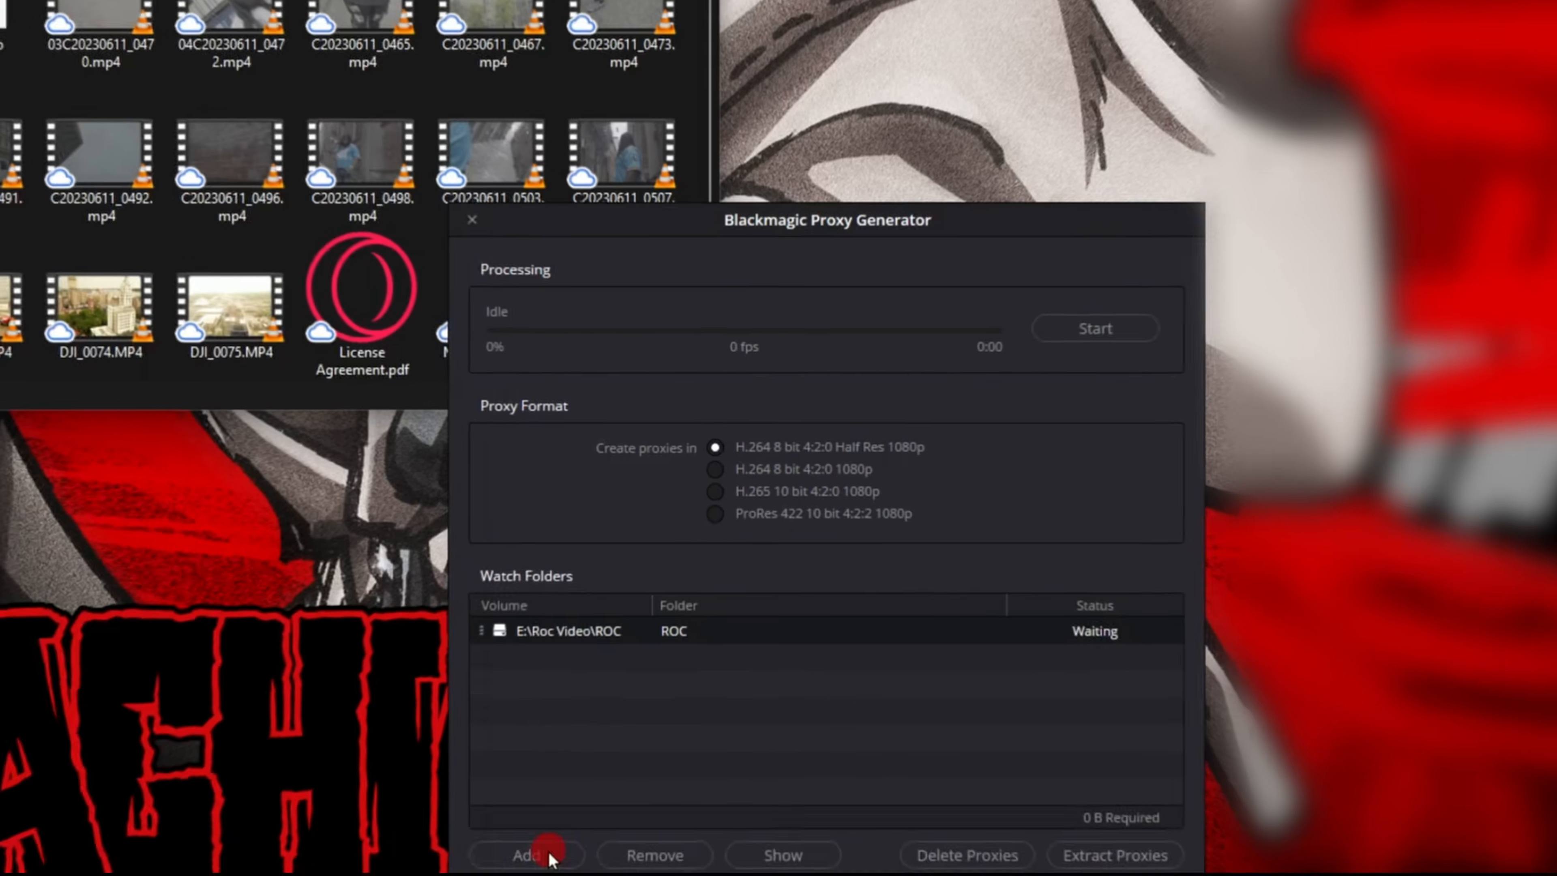
# Add the Masterclass Footage folder from Google Drive (E:) as a watch folder and start generating its proxies.
pyautogui.click(548, 857)
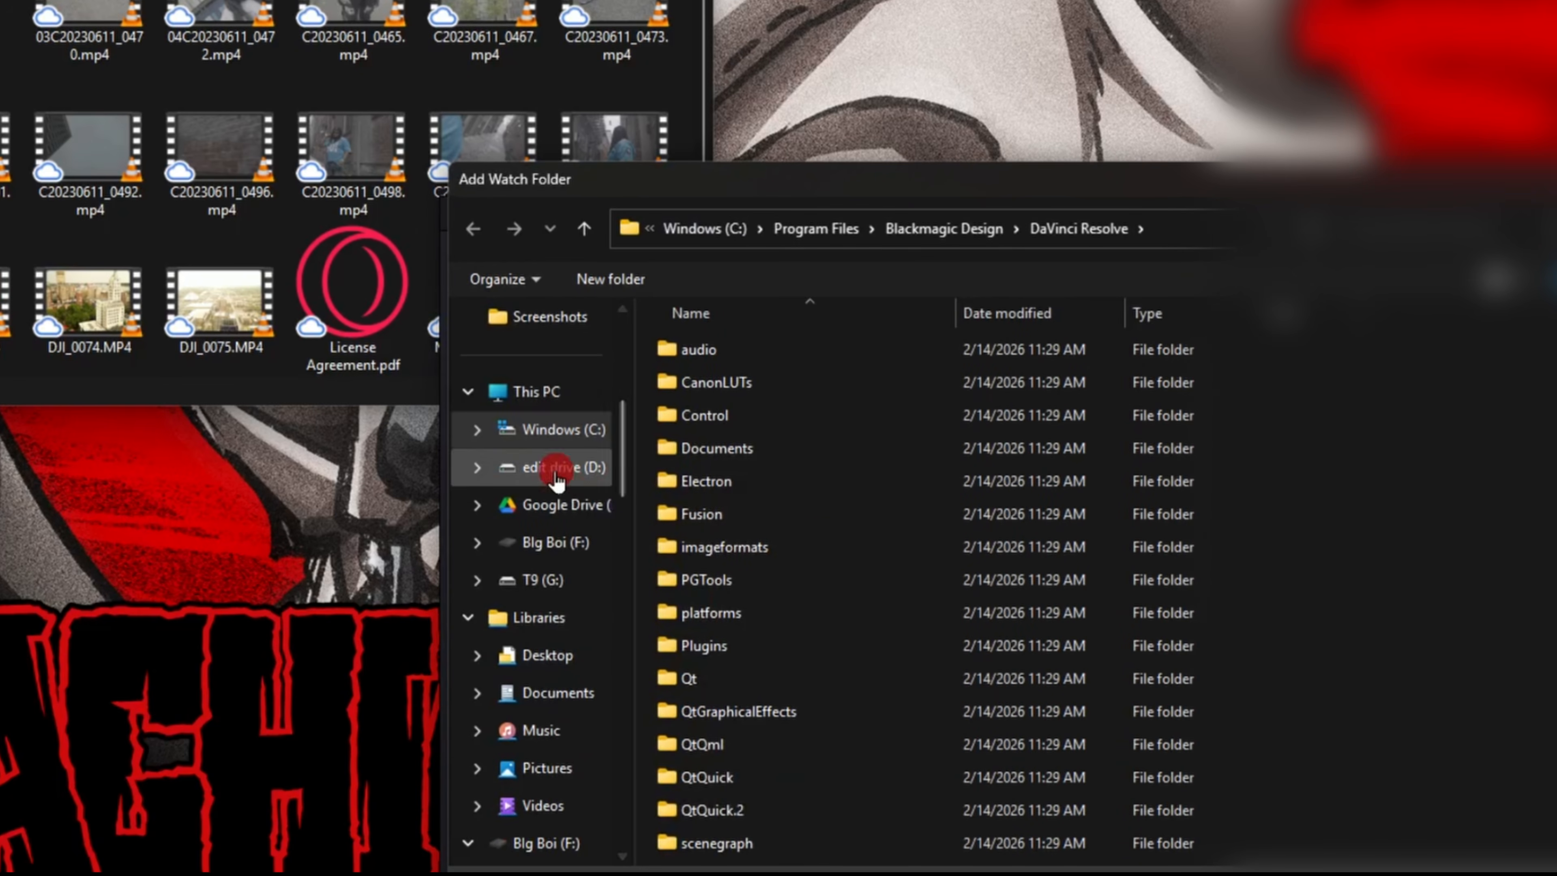
pyautogui.click(559, 504)
pyautogui.click(728, 589)
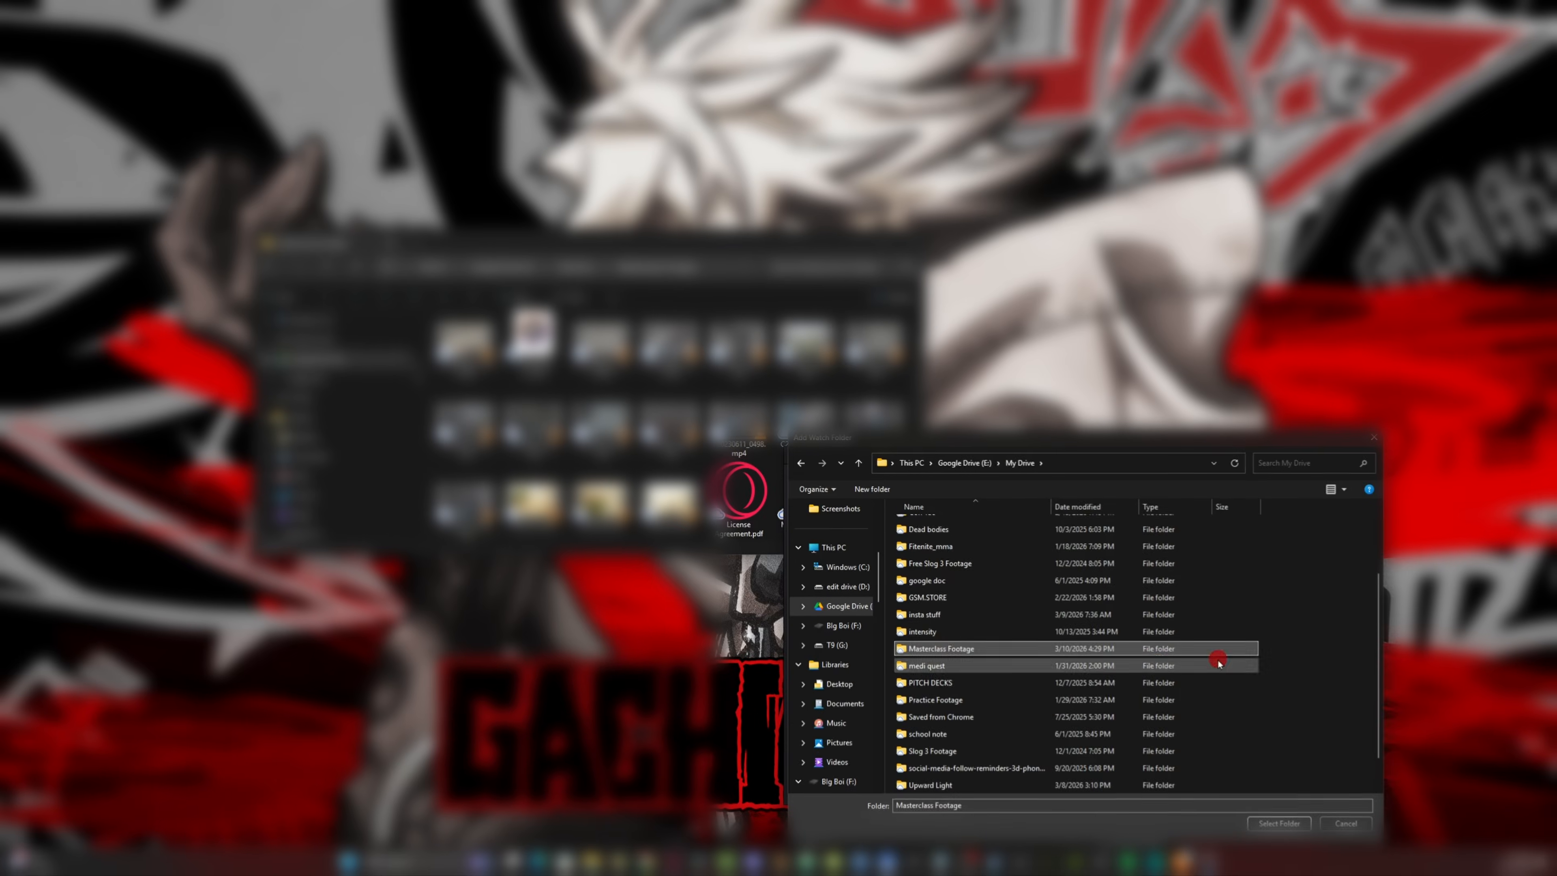
pyautogui.click(1272, 823)
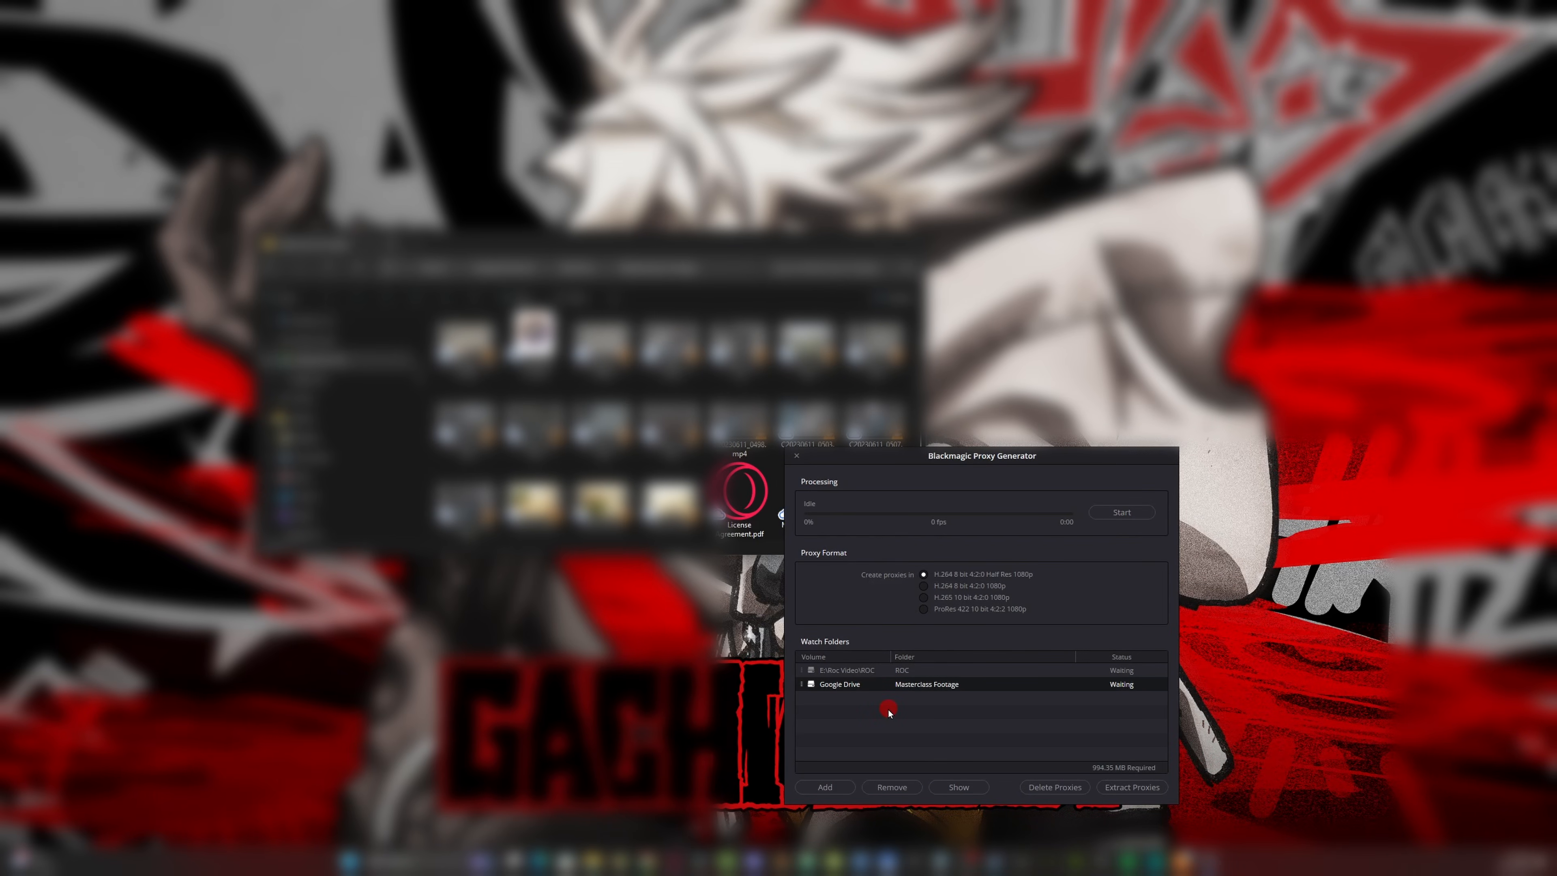
pyautogui.click(1114, 513)
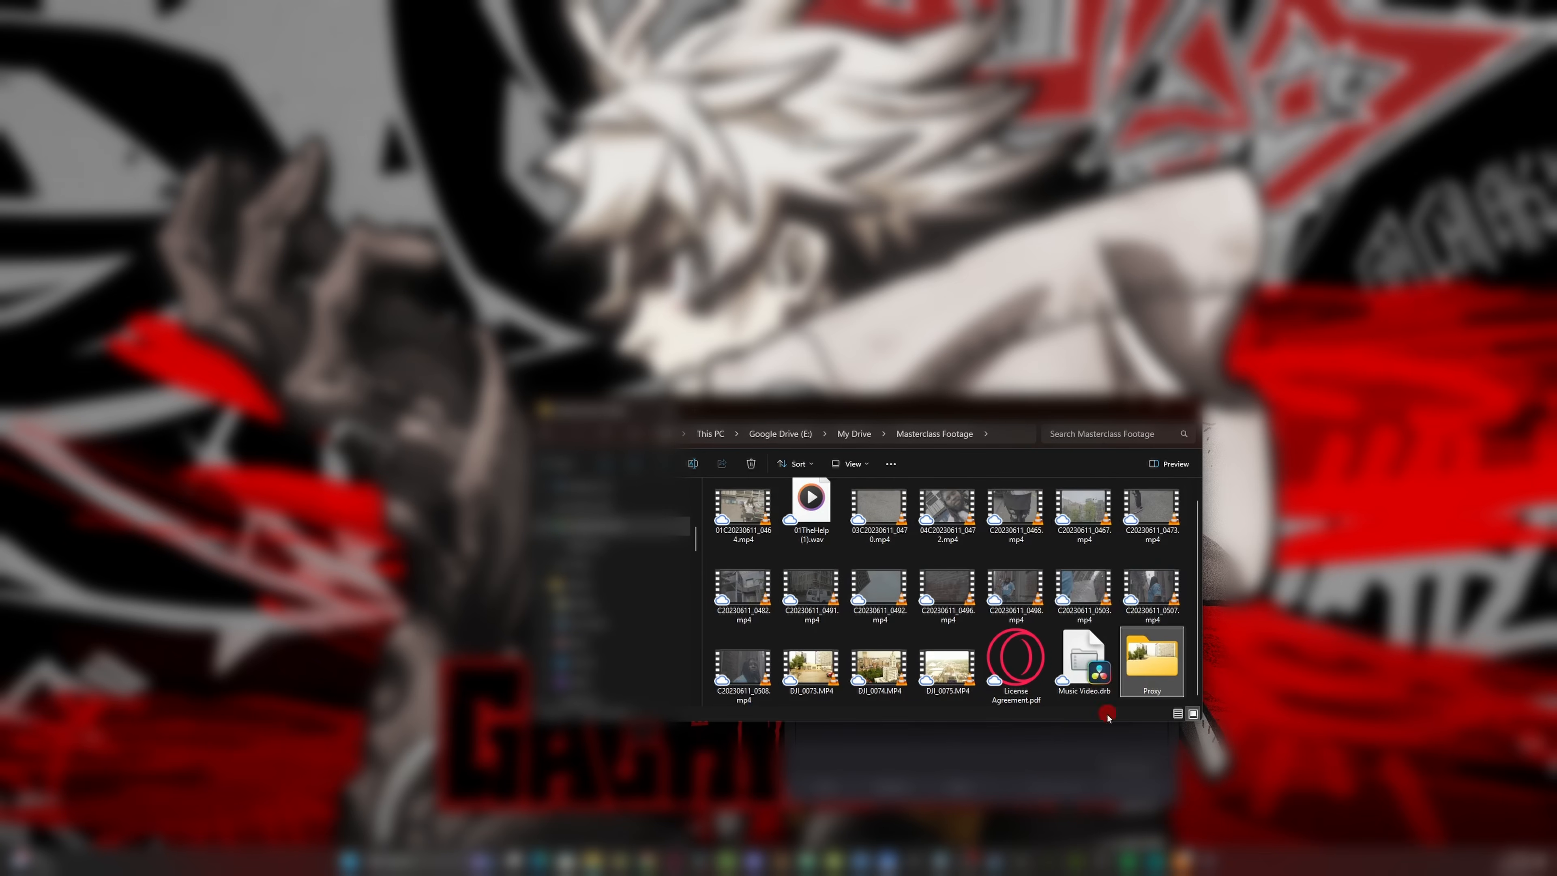
# Import Music Video.drb into the DaVinci Resolve project and show the Music Video bin's sub-bins on the Edit page.
pyautogui.click(1082, 665)
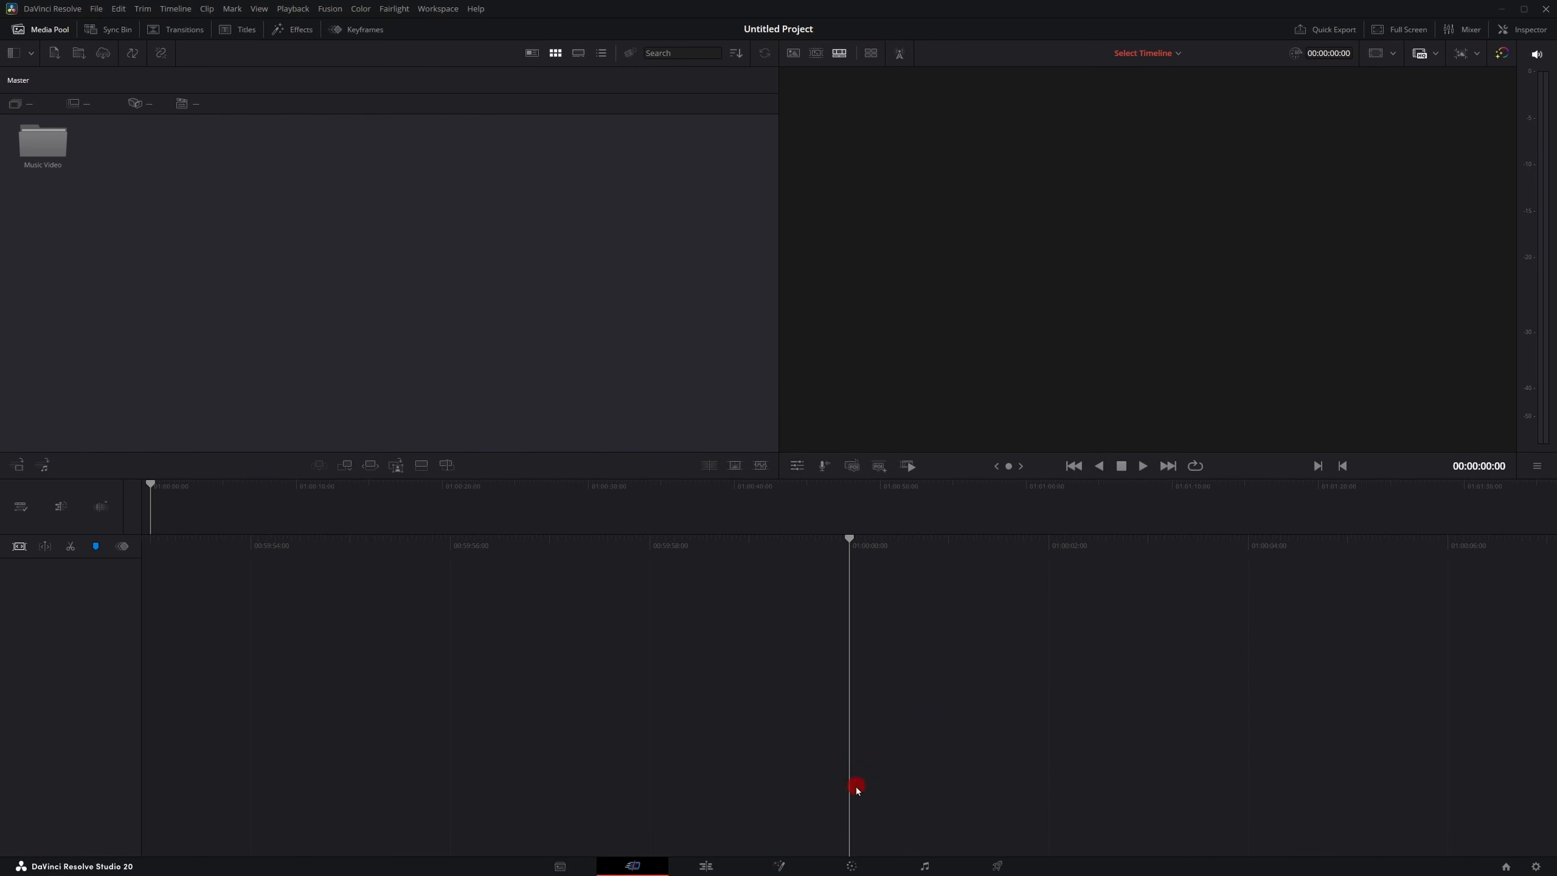
pyautogui.click(716, 868)
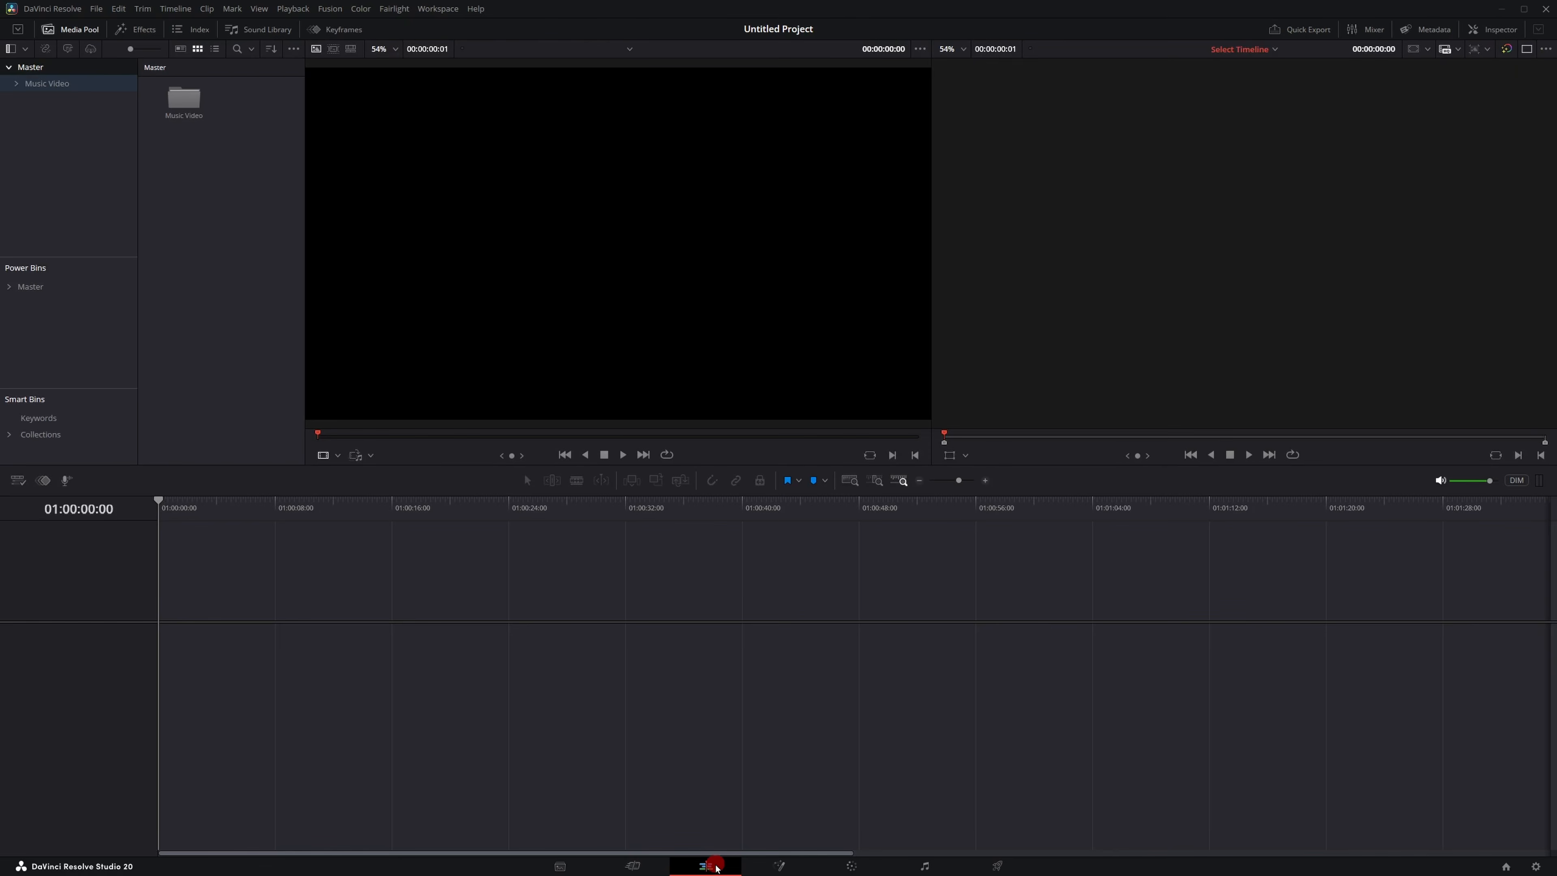
pyautogui.click(24, 90)
pyautogui.click(17, 89)
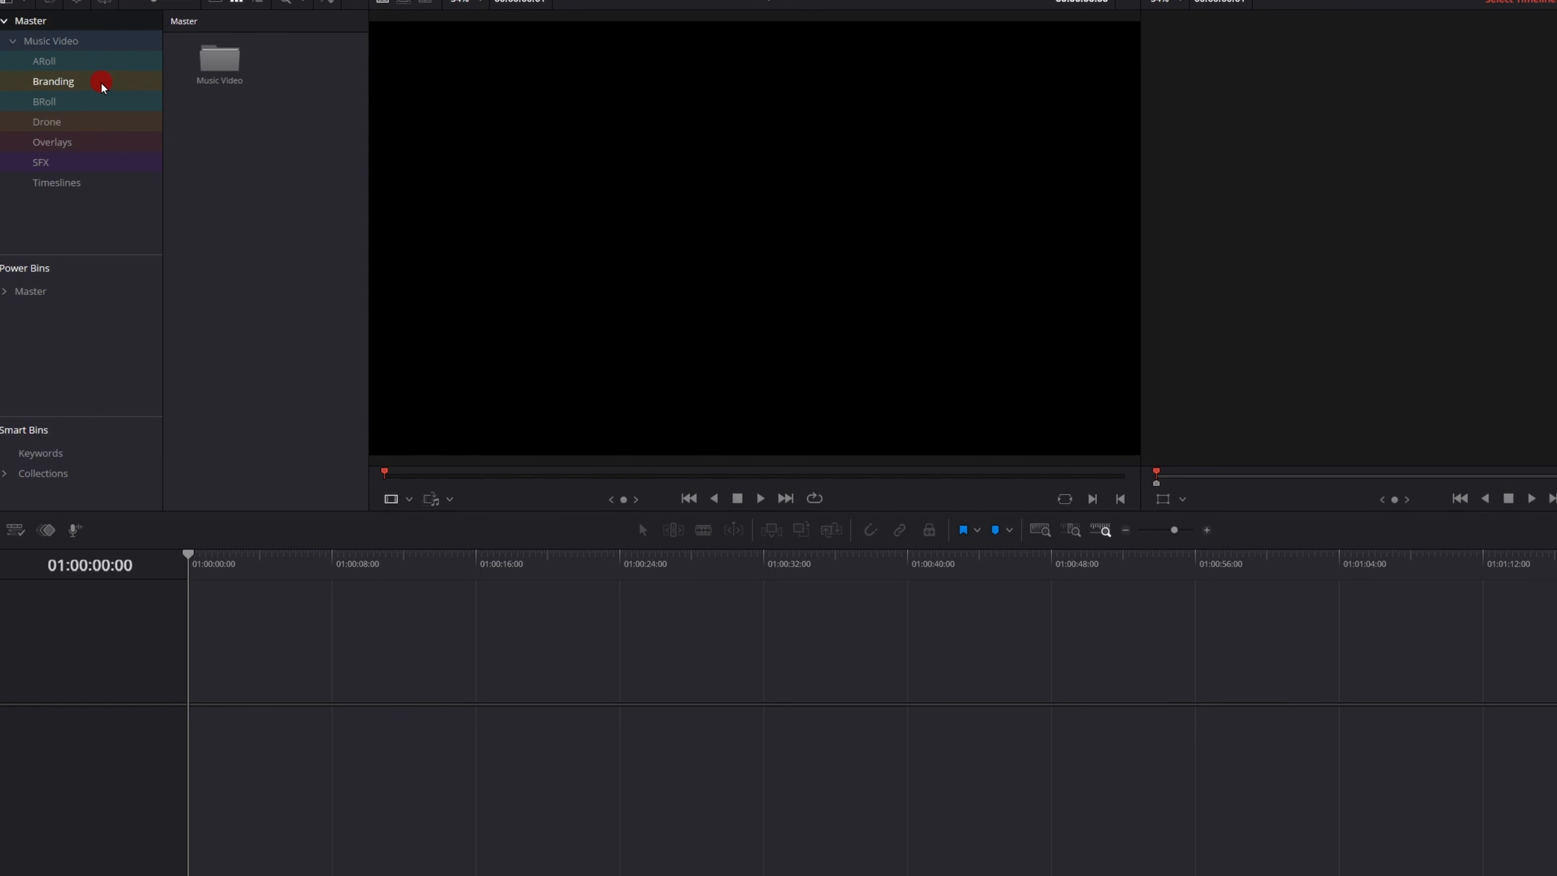
pyautogui.click(86, 81)
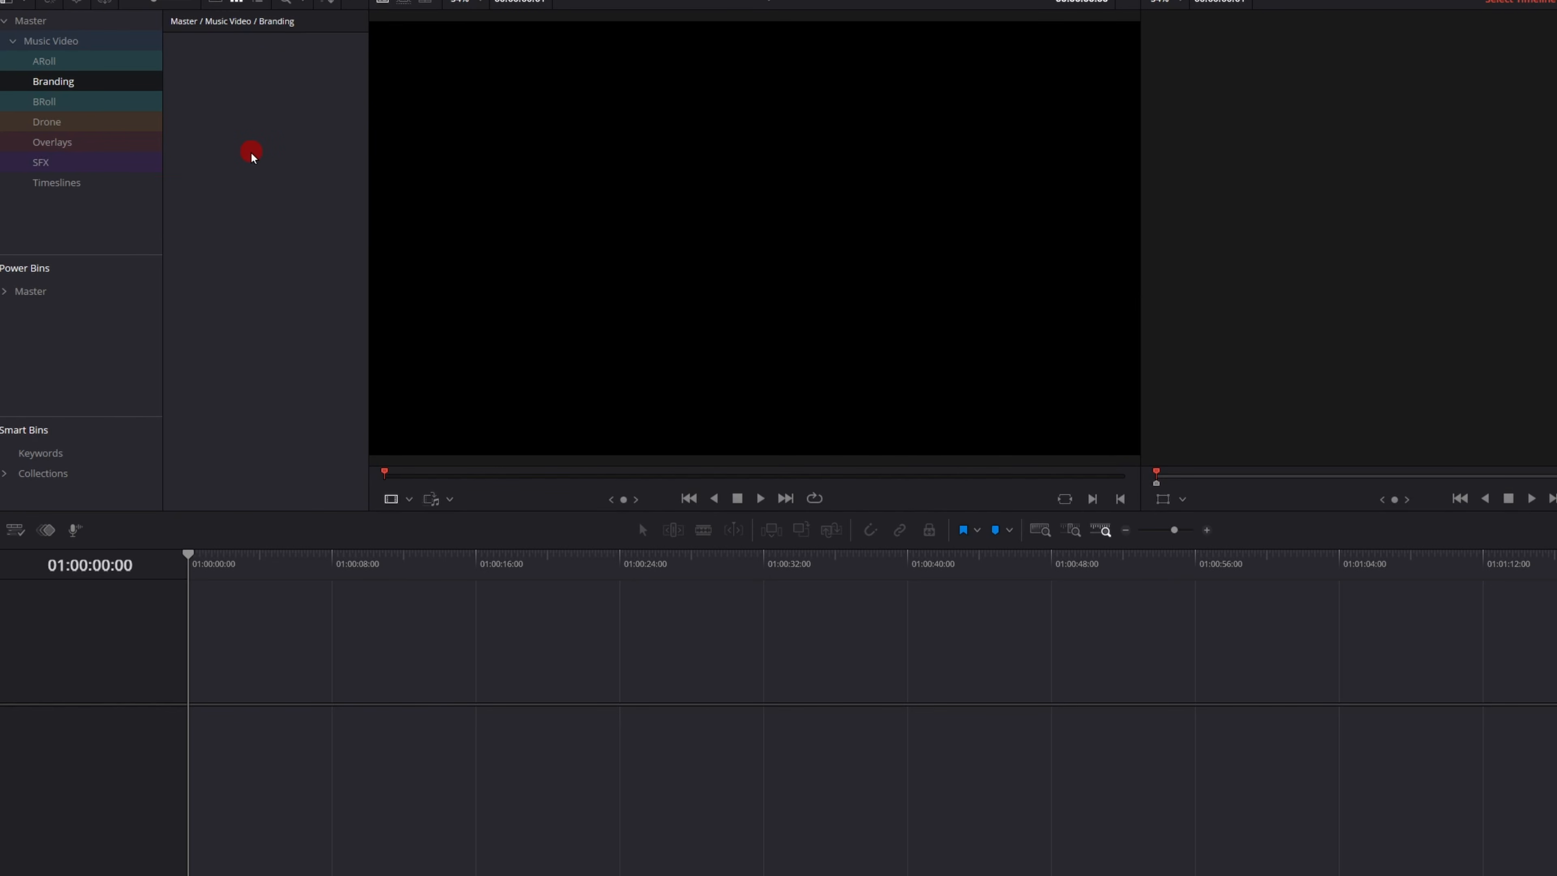
pyautogui.rightClick(63, 42)
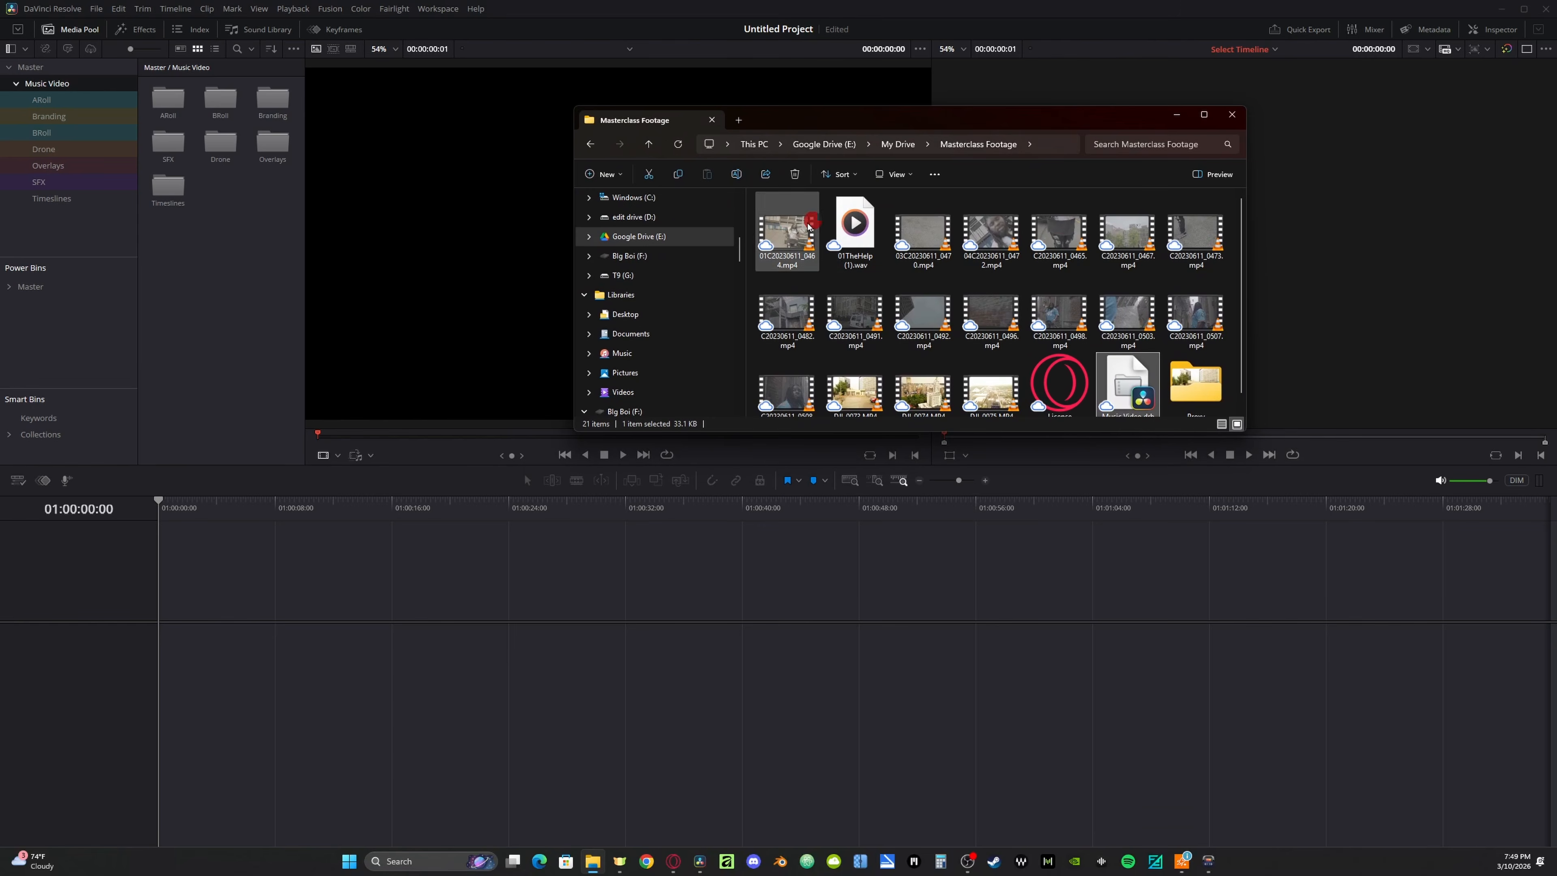
# Import all Masterclass Footage files except License Agreement.pdf, Music Video.drb and the Proxy folder into the BRoll bin.
pyautogui.click(786, 232)
pyautogui.hotkey('ctrl', 'a')
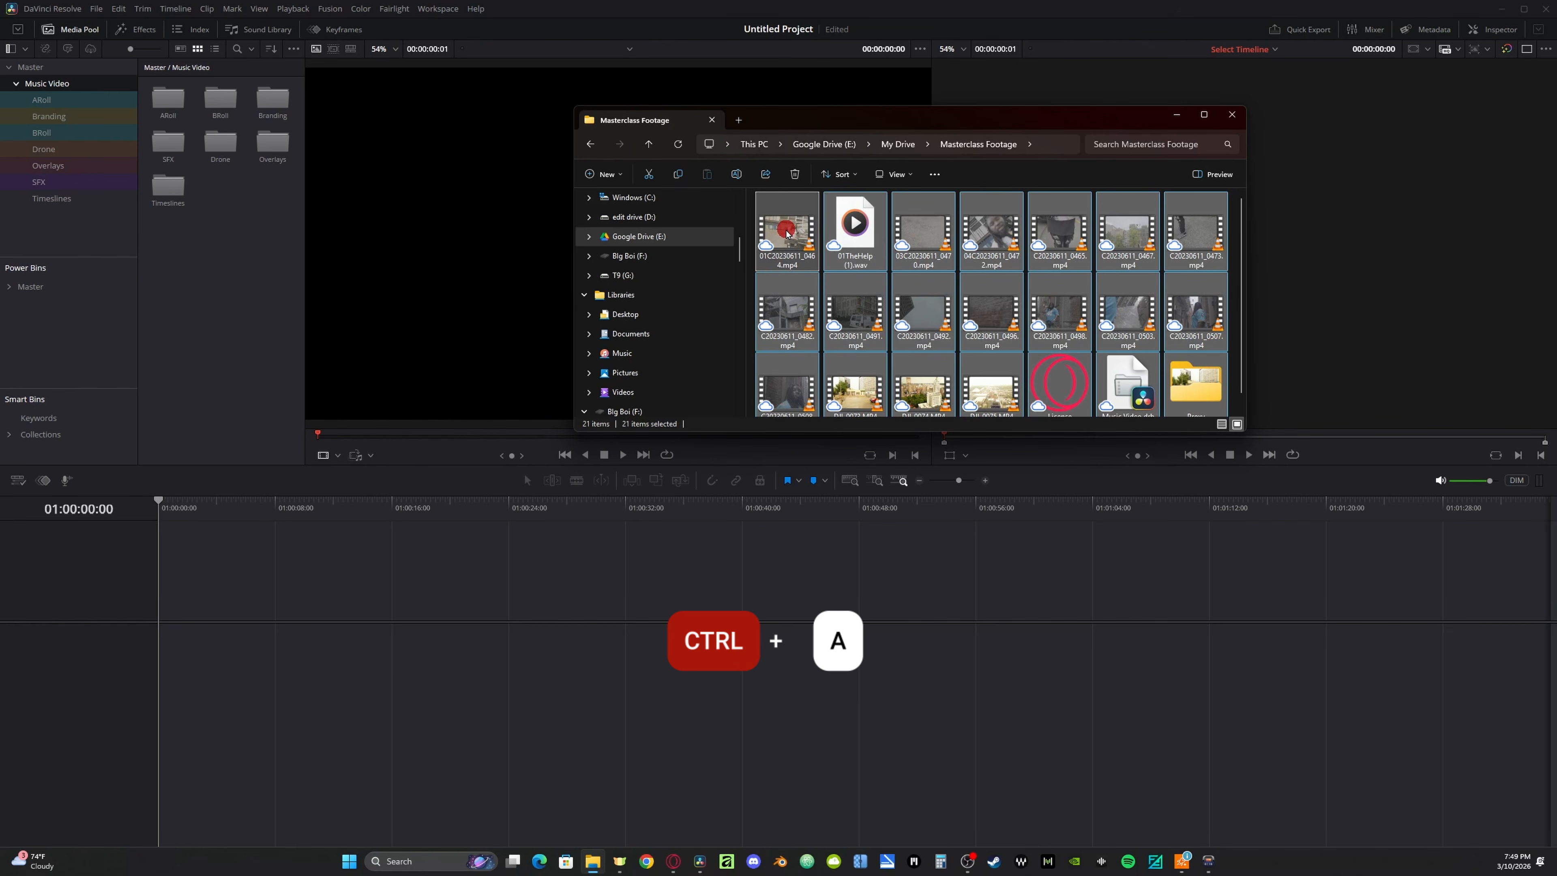
pyautogui.scroll(-1, 1060, 386)
pyautogui.keyDown('ctrl'); pyautogui.click(1060, 381); pyautogui.keyUp('ctrl')
pyautogui.keyDown('ctrl'); pyautogui.click(1128, 371); pyautogui.keyUp('ctrl')
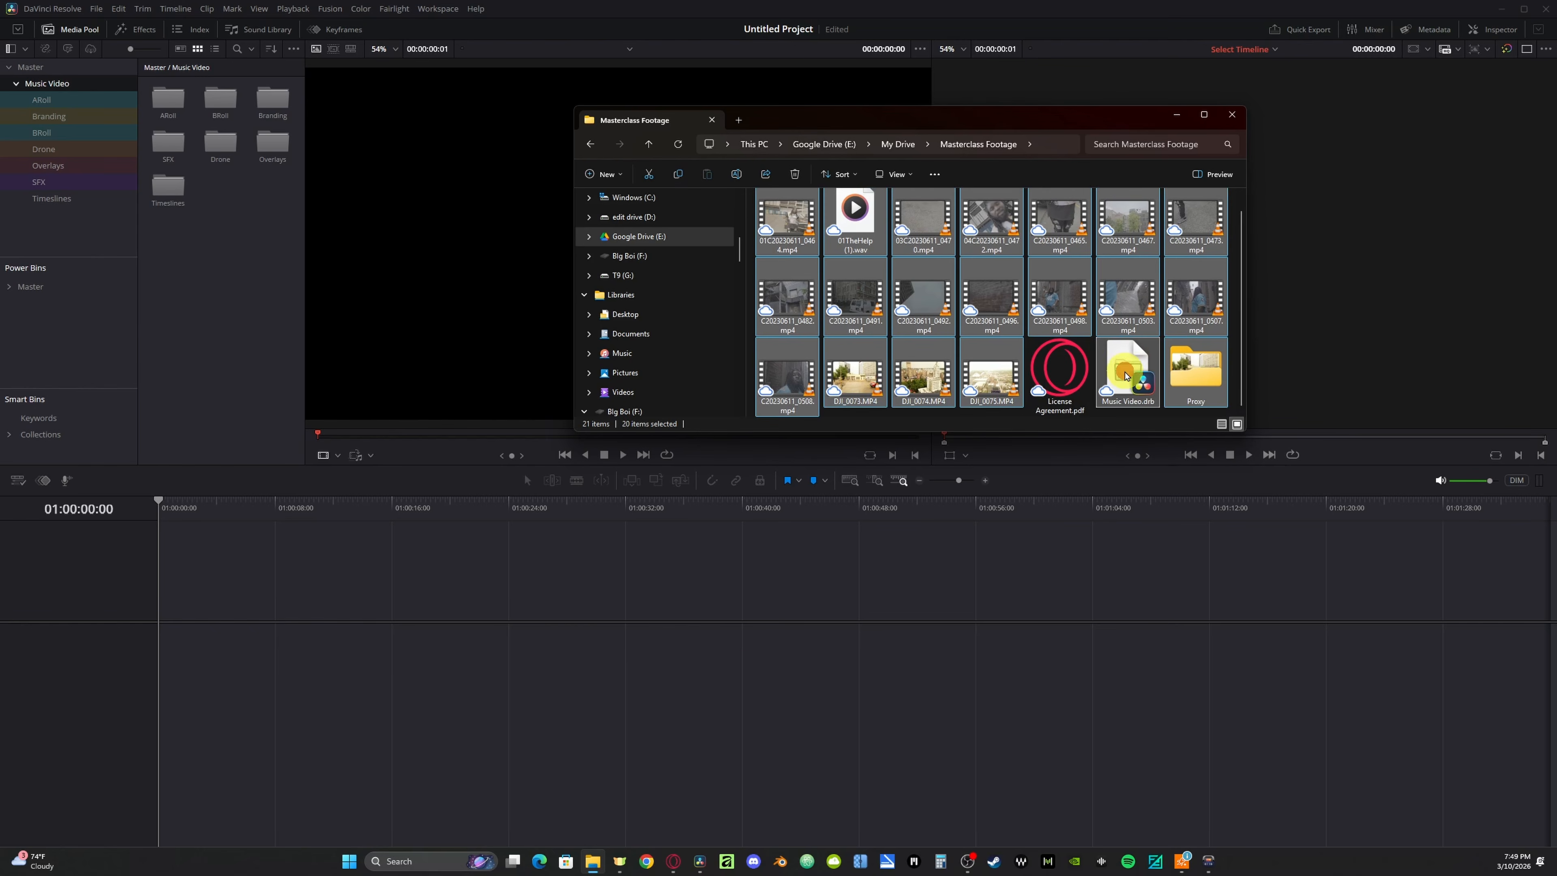
pyautogui.keyDown('ctrl'); pyautogui.click(1195, 381); pyautogui.keyUp('ctrl')
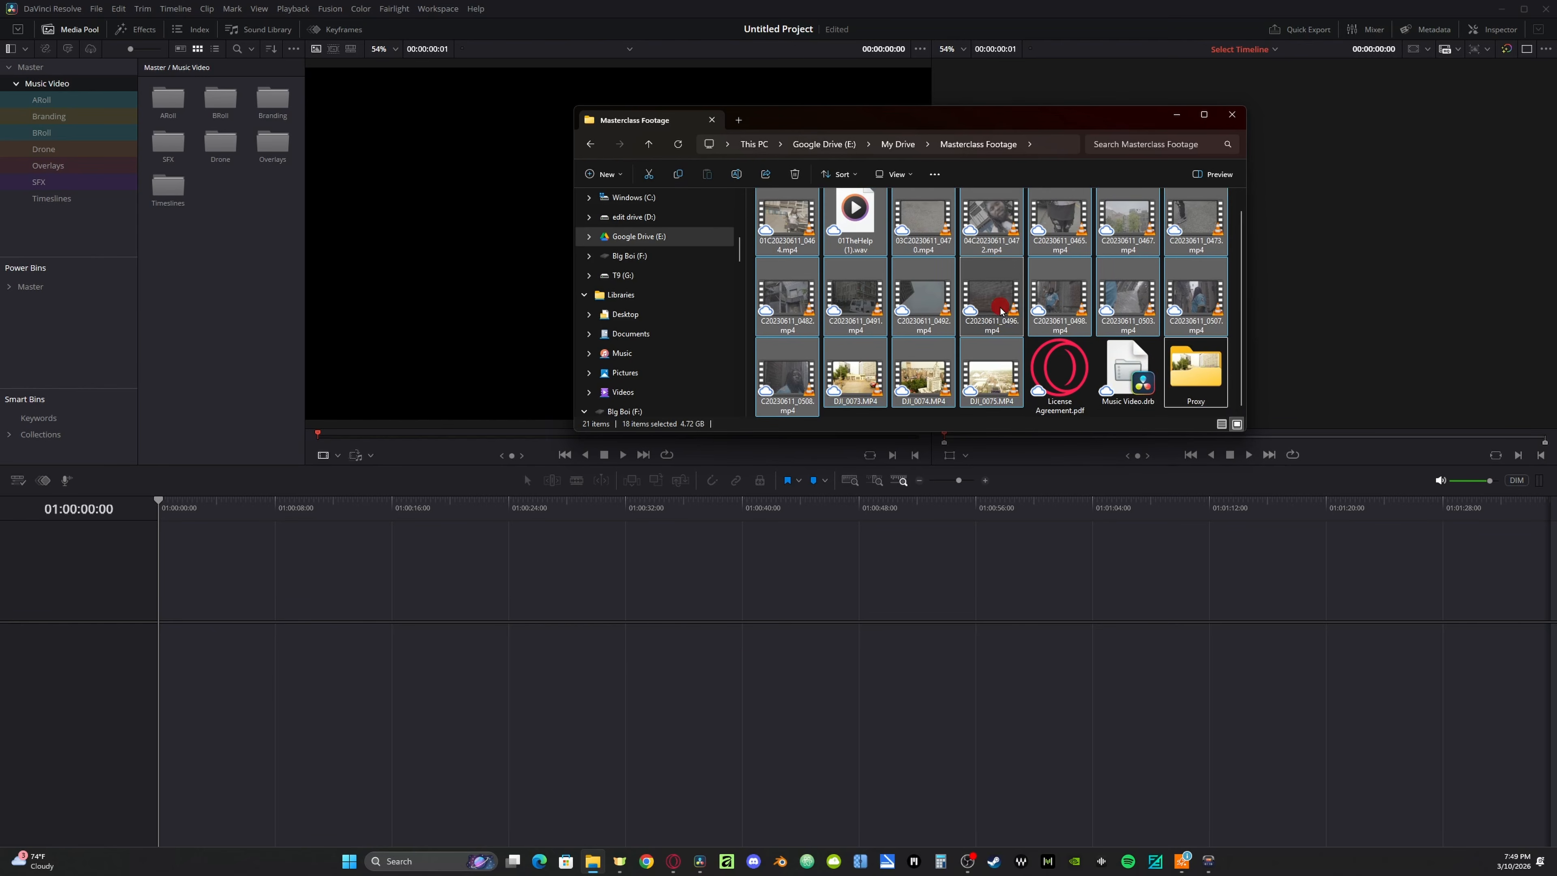
pyautogui.moveTo(1001, 311); pyautogui.dragTo(221, 107)
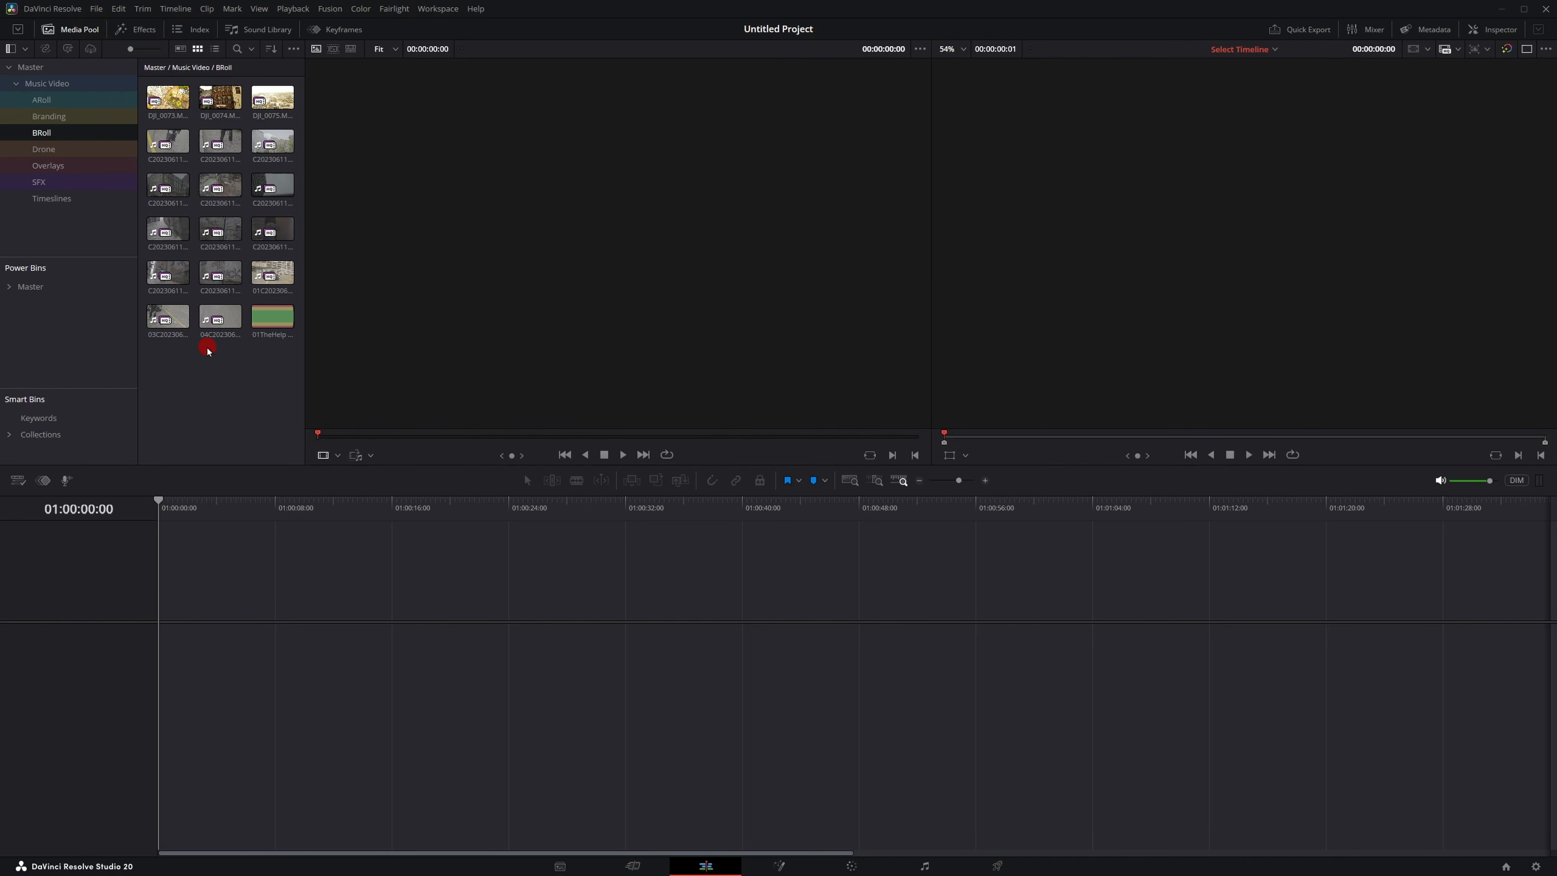
# Set proxy handling to Prefer Proxies for the BRoll clips and close the Blackmagic Proxy Generator.
pyautogui.click(221, 273)
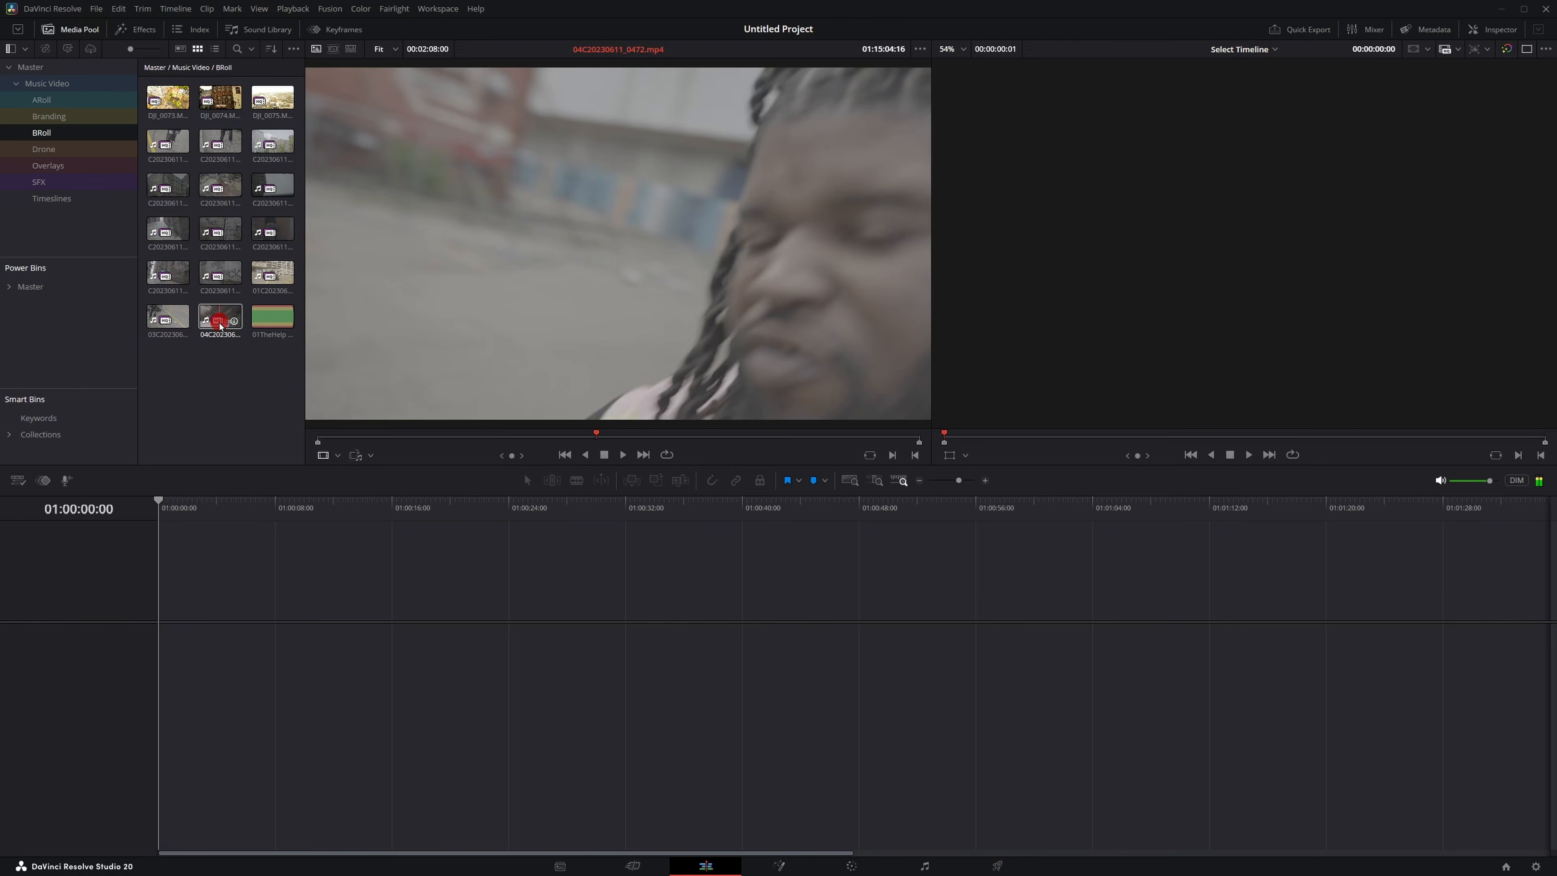
pyautogui.click(223, 233)
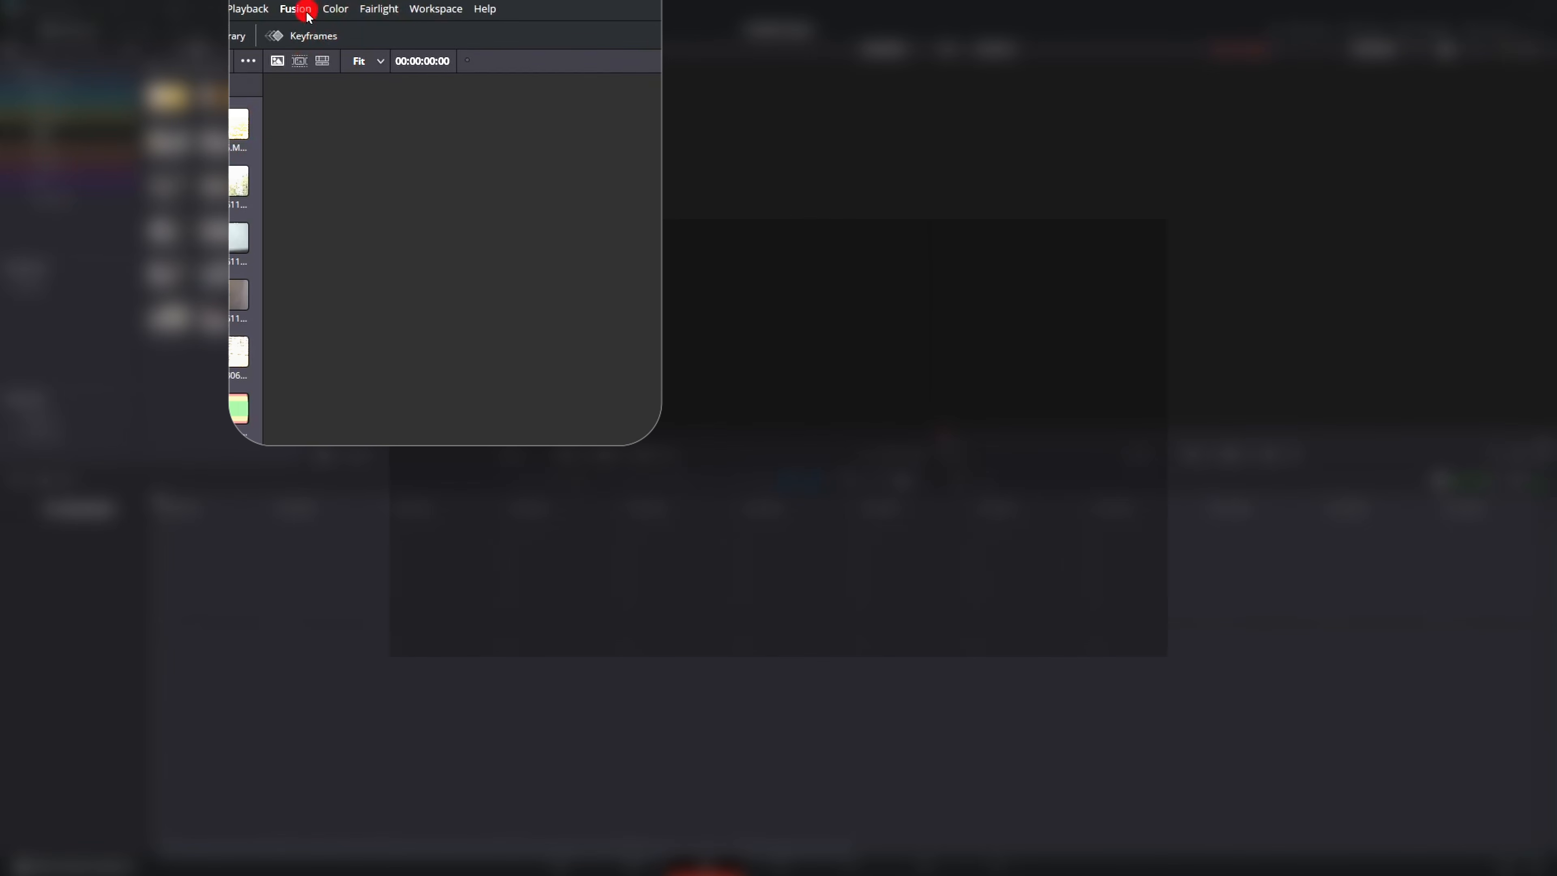
pyautogui.click(251, 9)
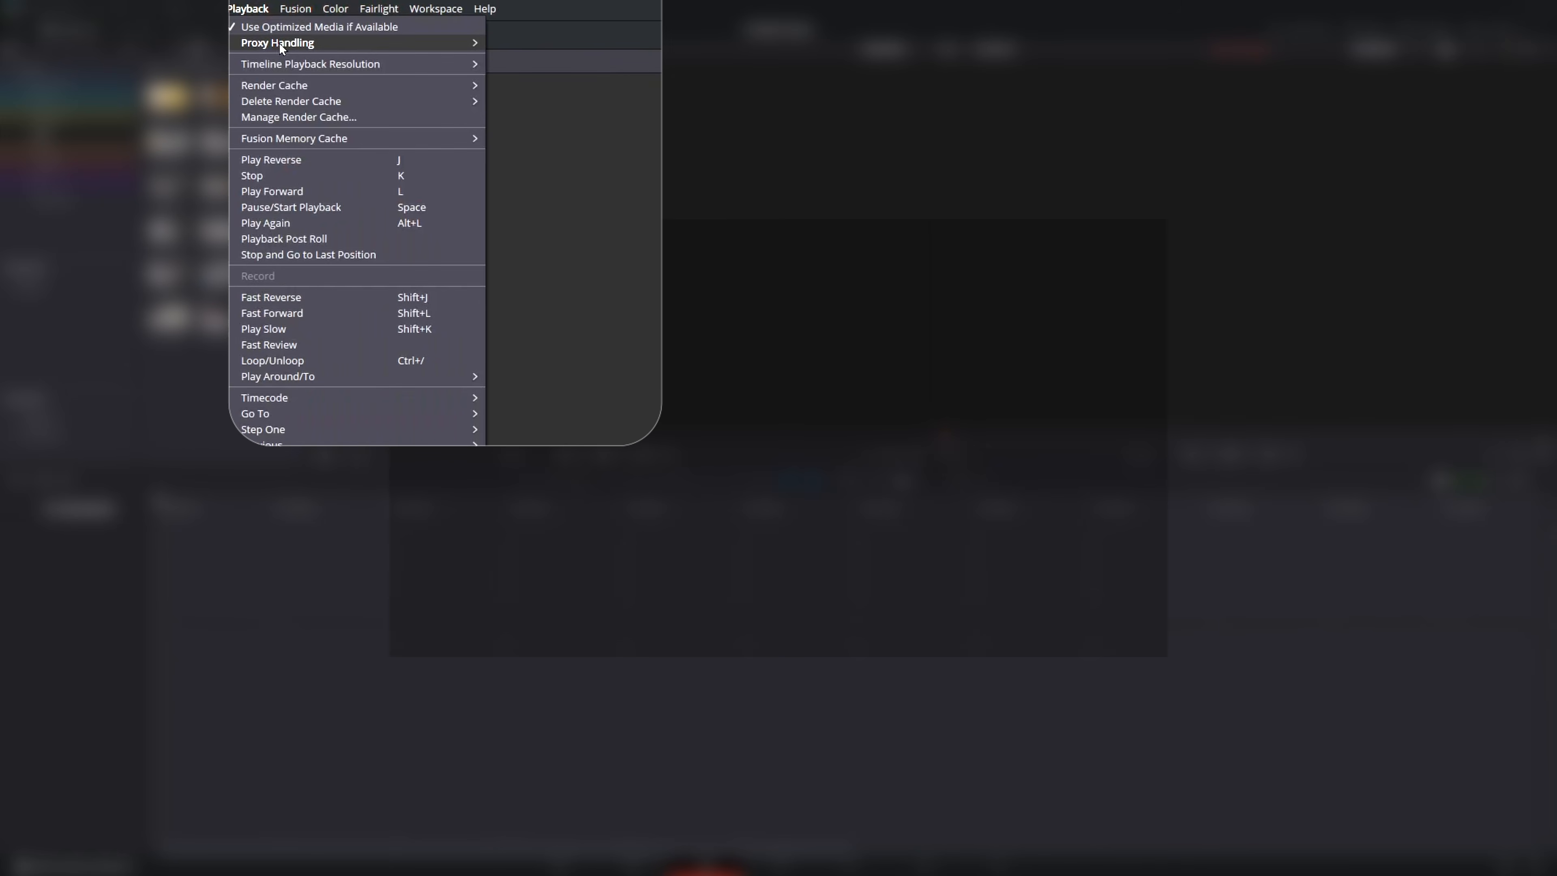
pyautogui.moveTo(278, 42)
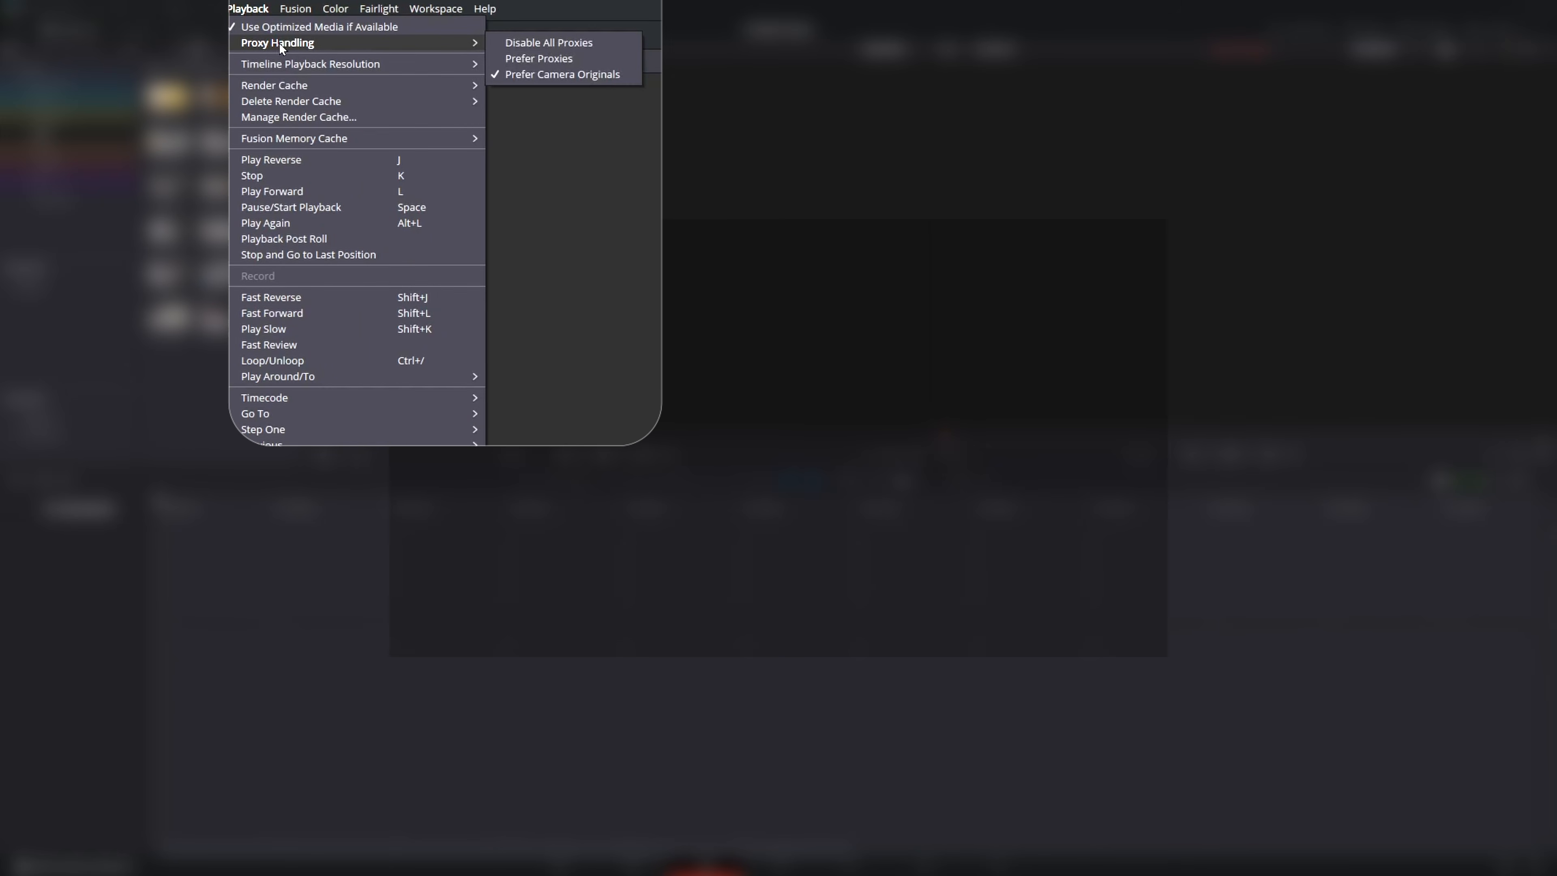
pyautogui.click(554, 58)
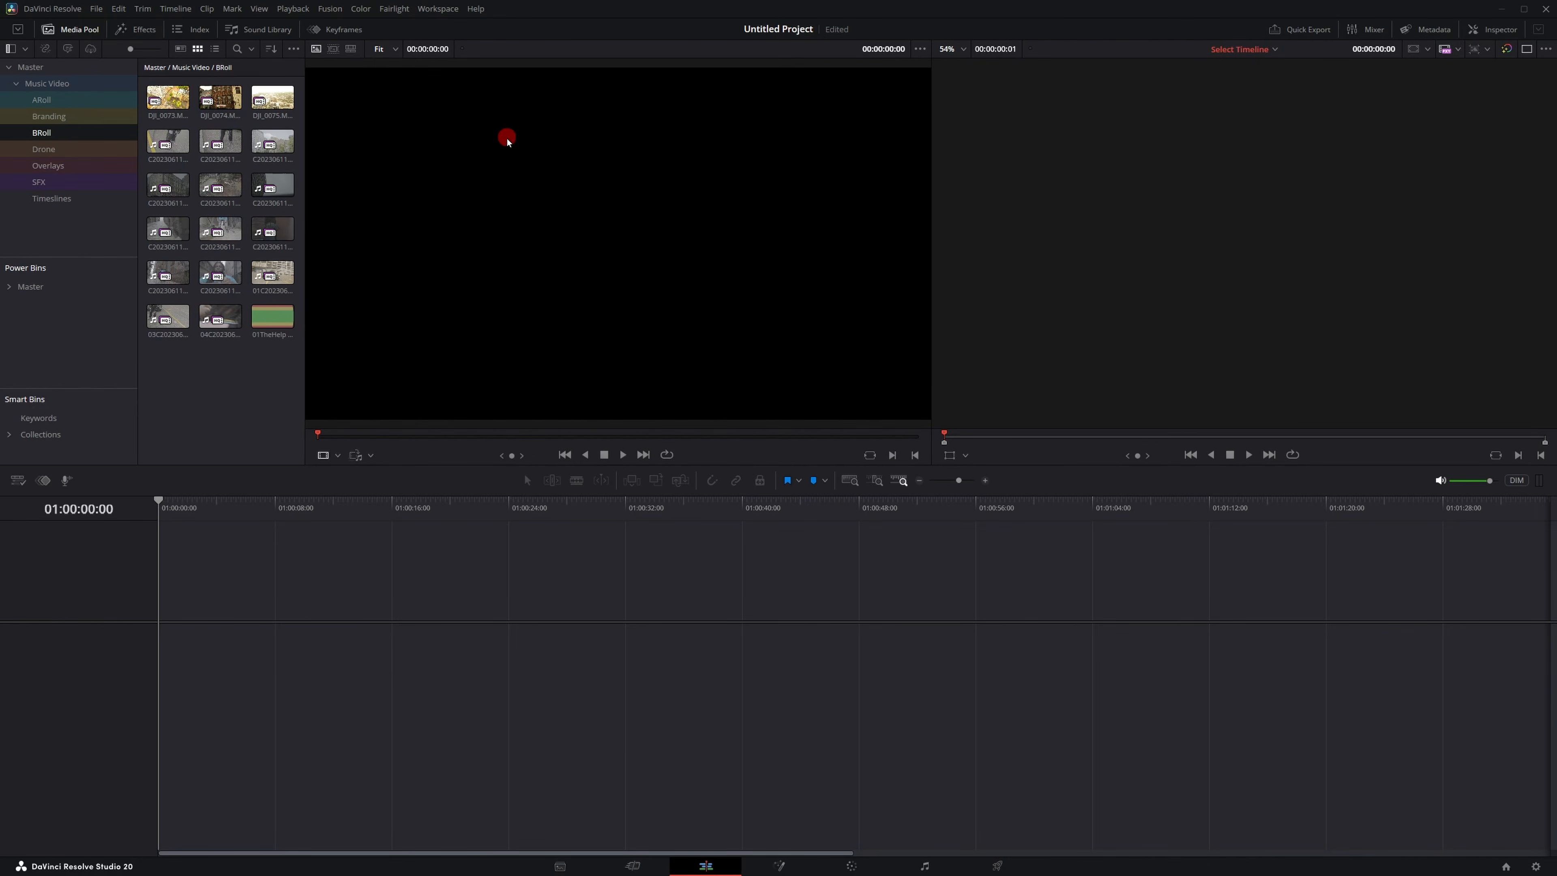
pyautogui.click(220, 316)
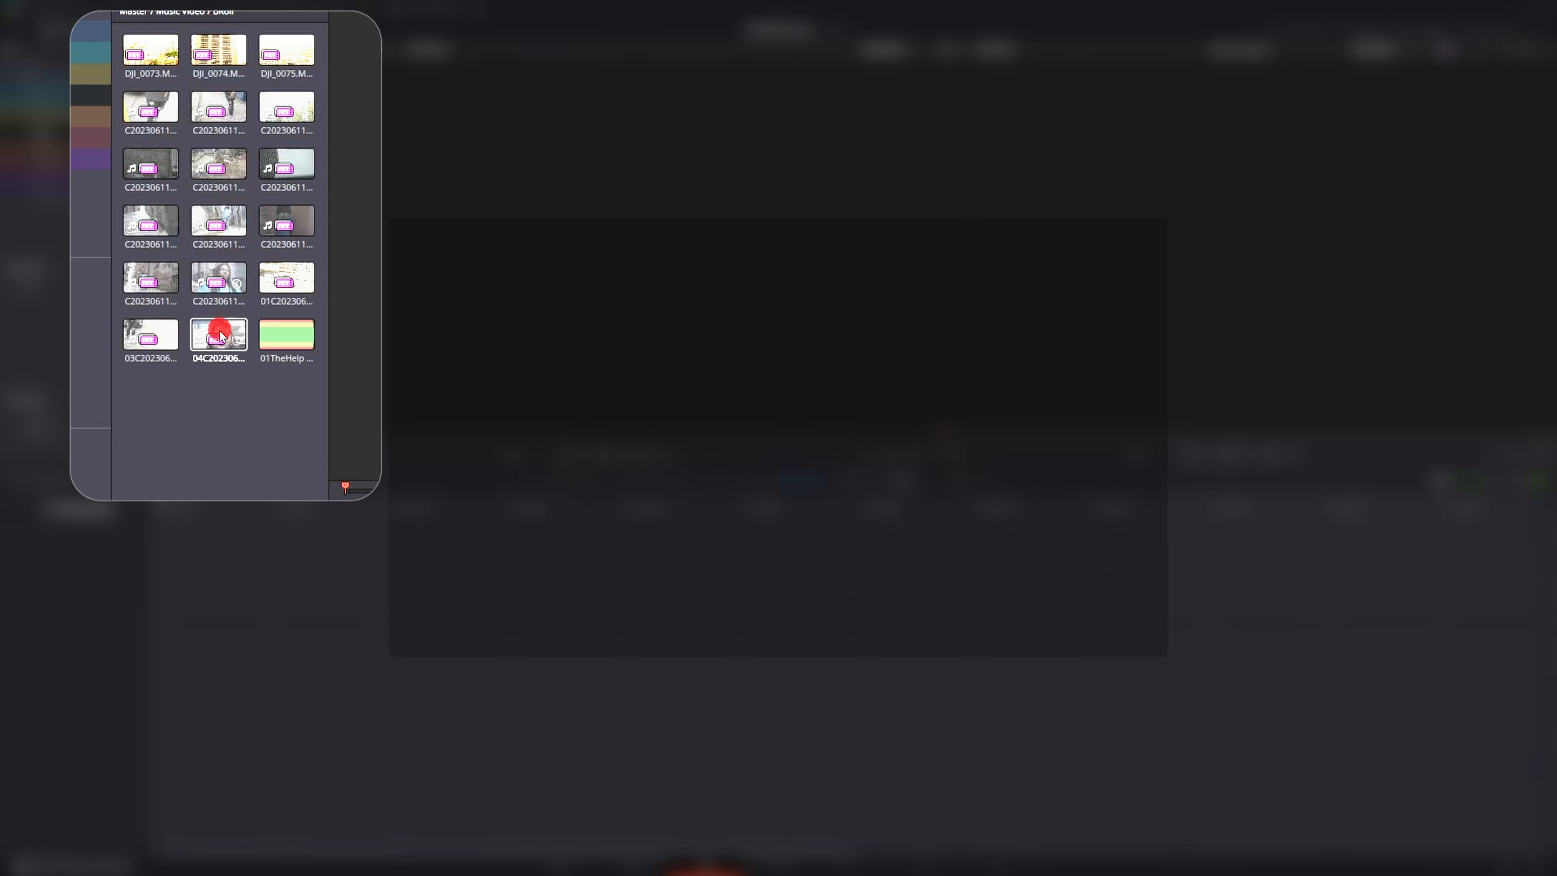
pyautogui.click(159, 281)
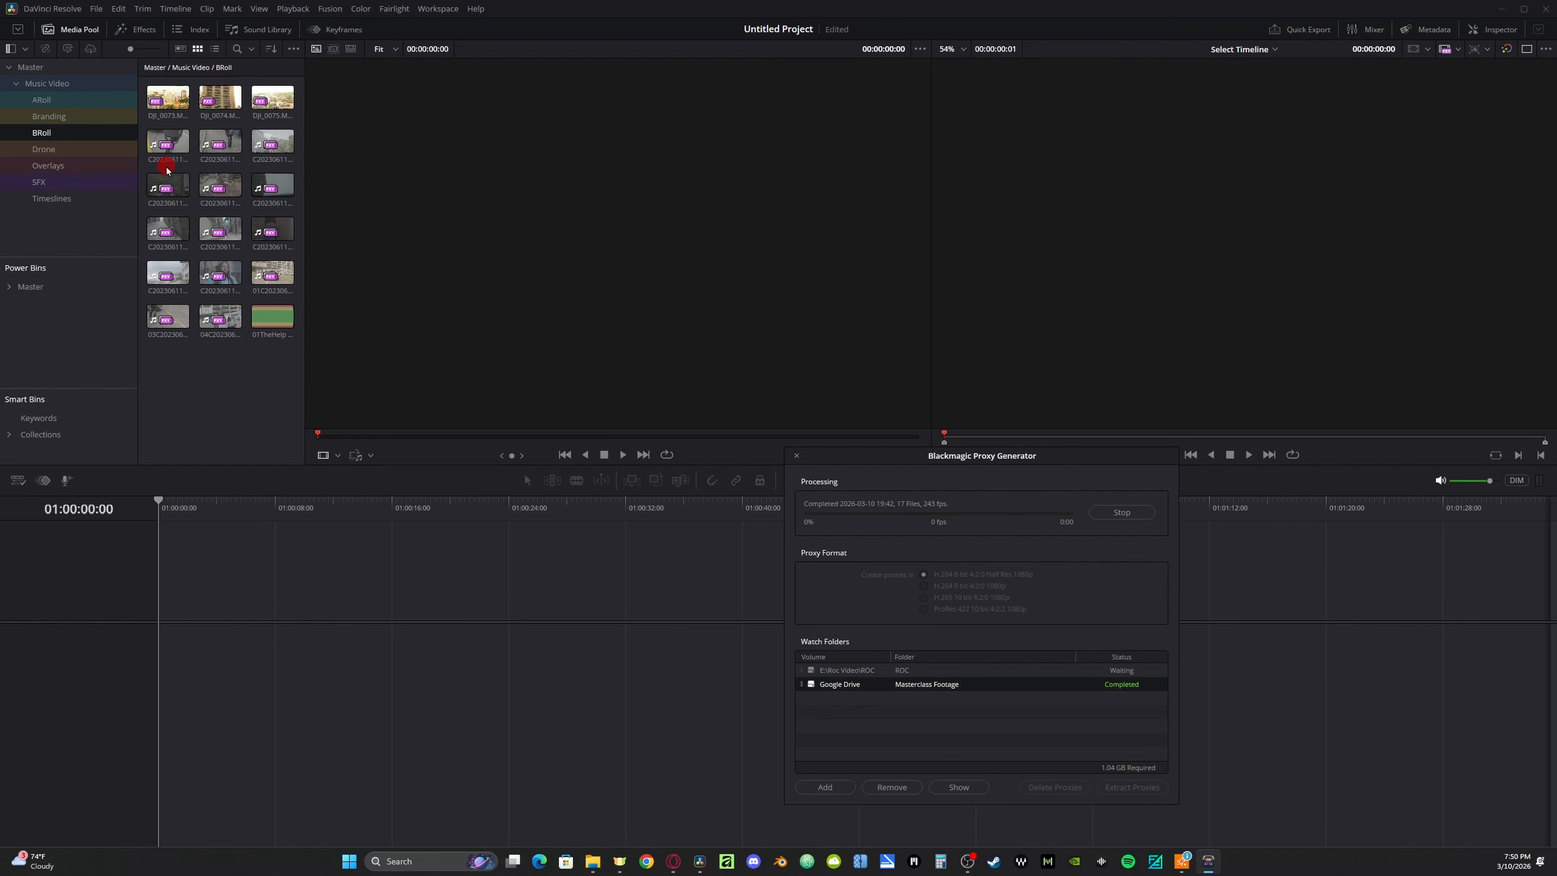
pyautogui.click(796, 460)
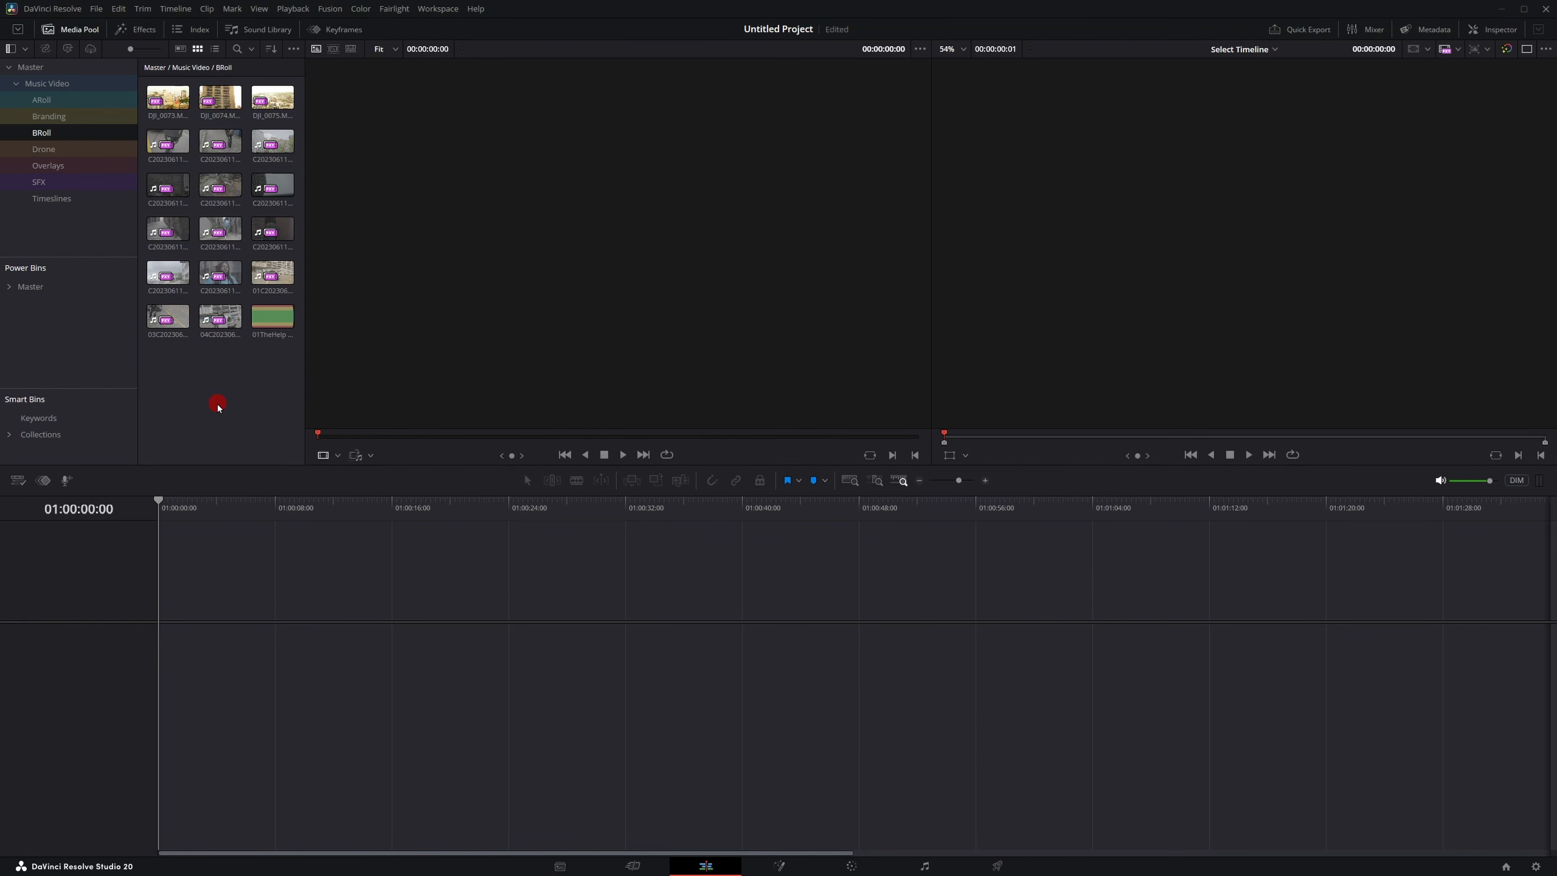
# Create a multicam clip named "the help" from all BRoll clips, with angle sync set to Sound.
pyautogui.hotkey('ctrl', 'a')
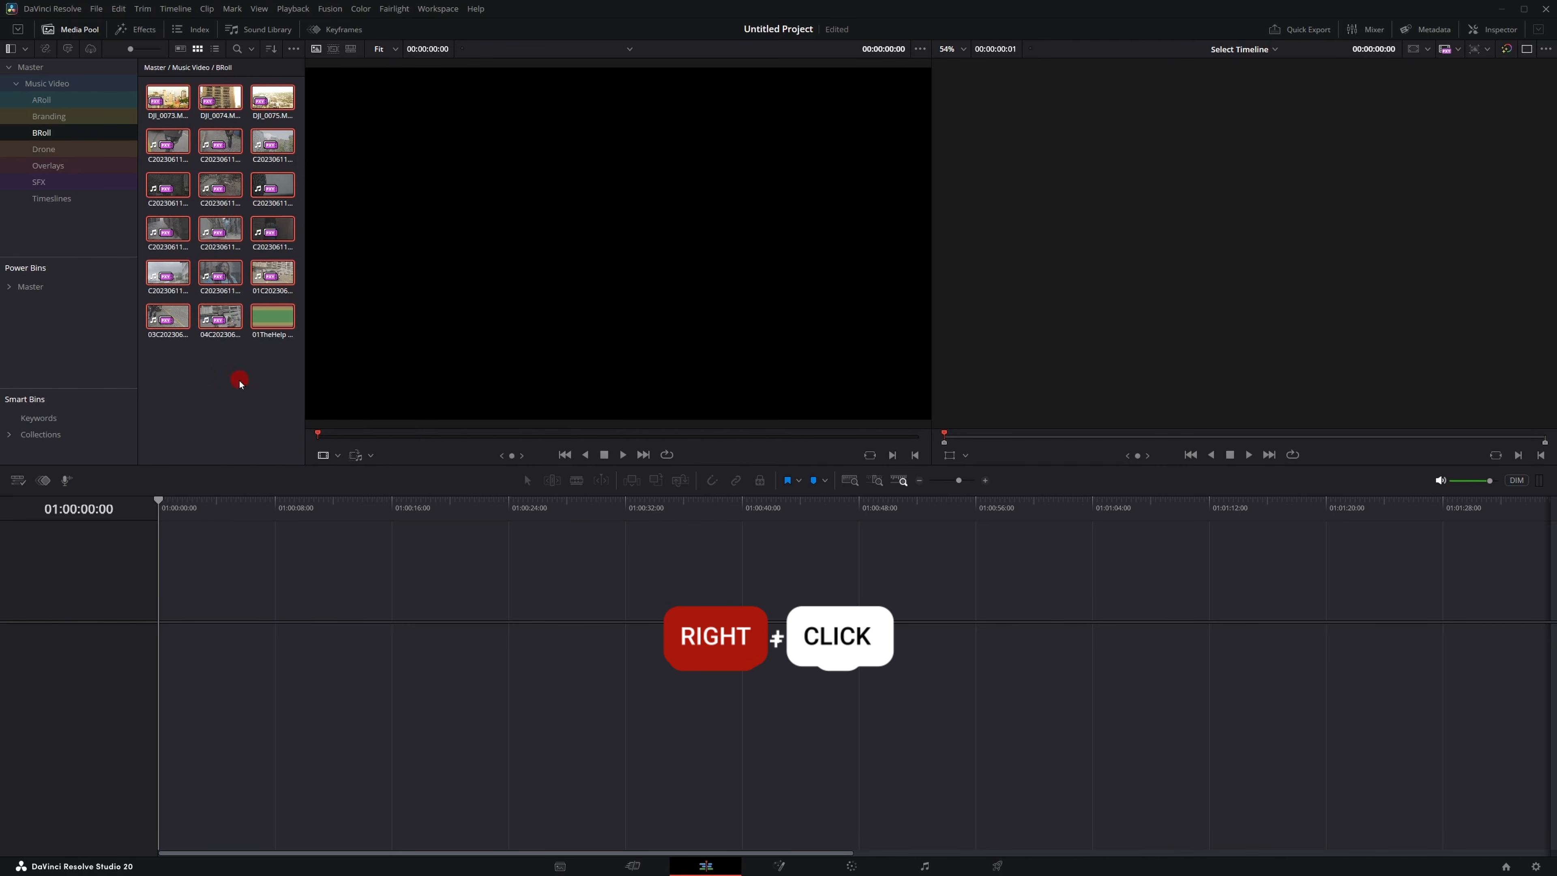
pyautogui.rightClick(223, 363)
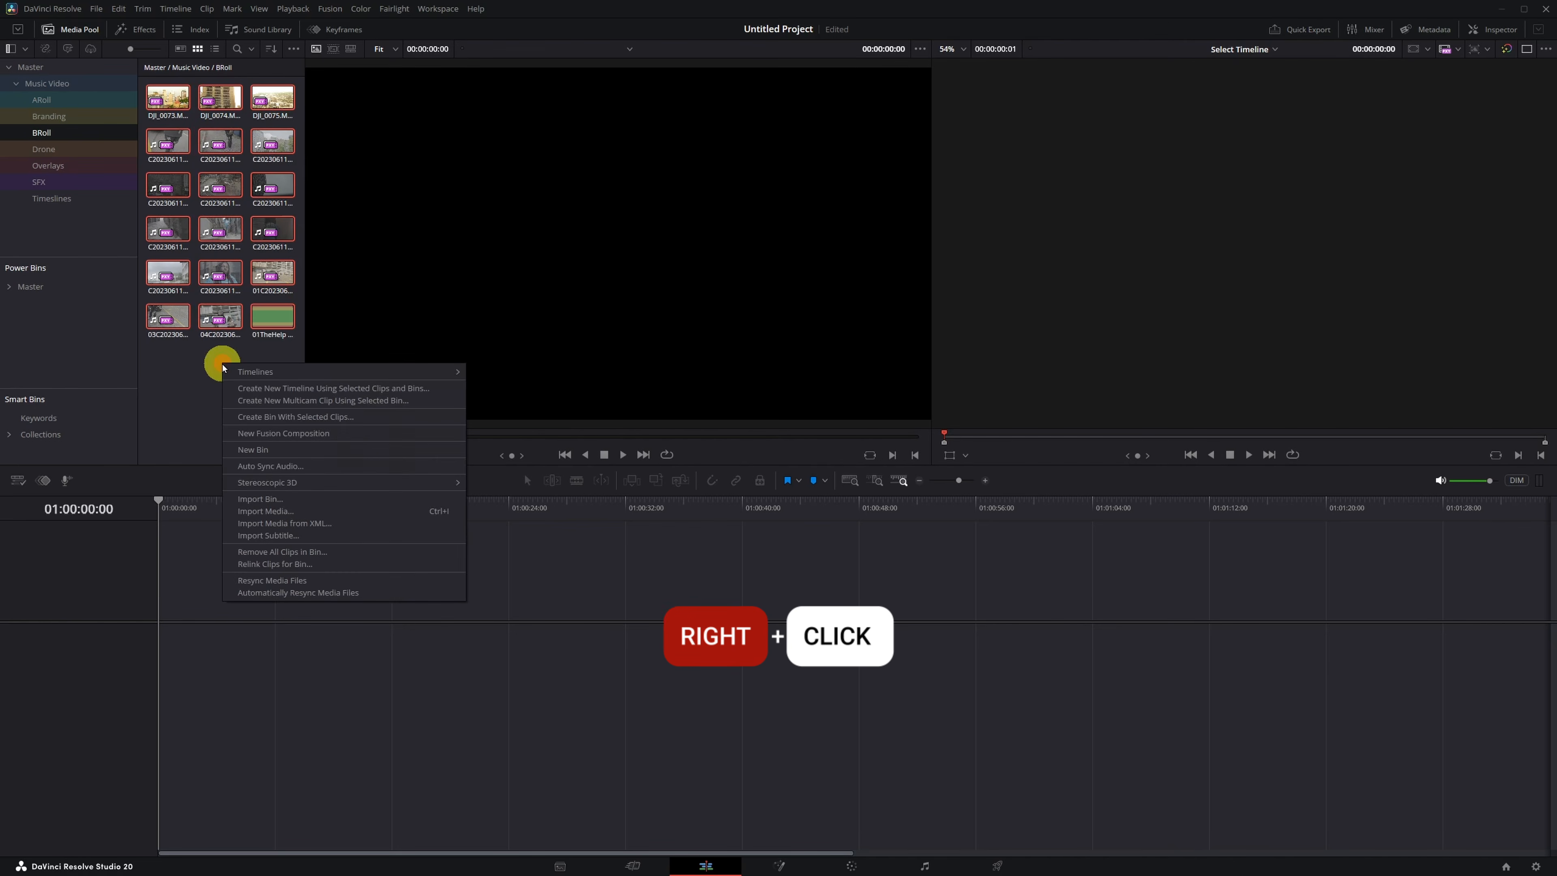
pyautogui.click(276, 401)
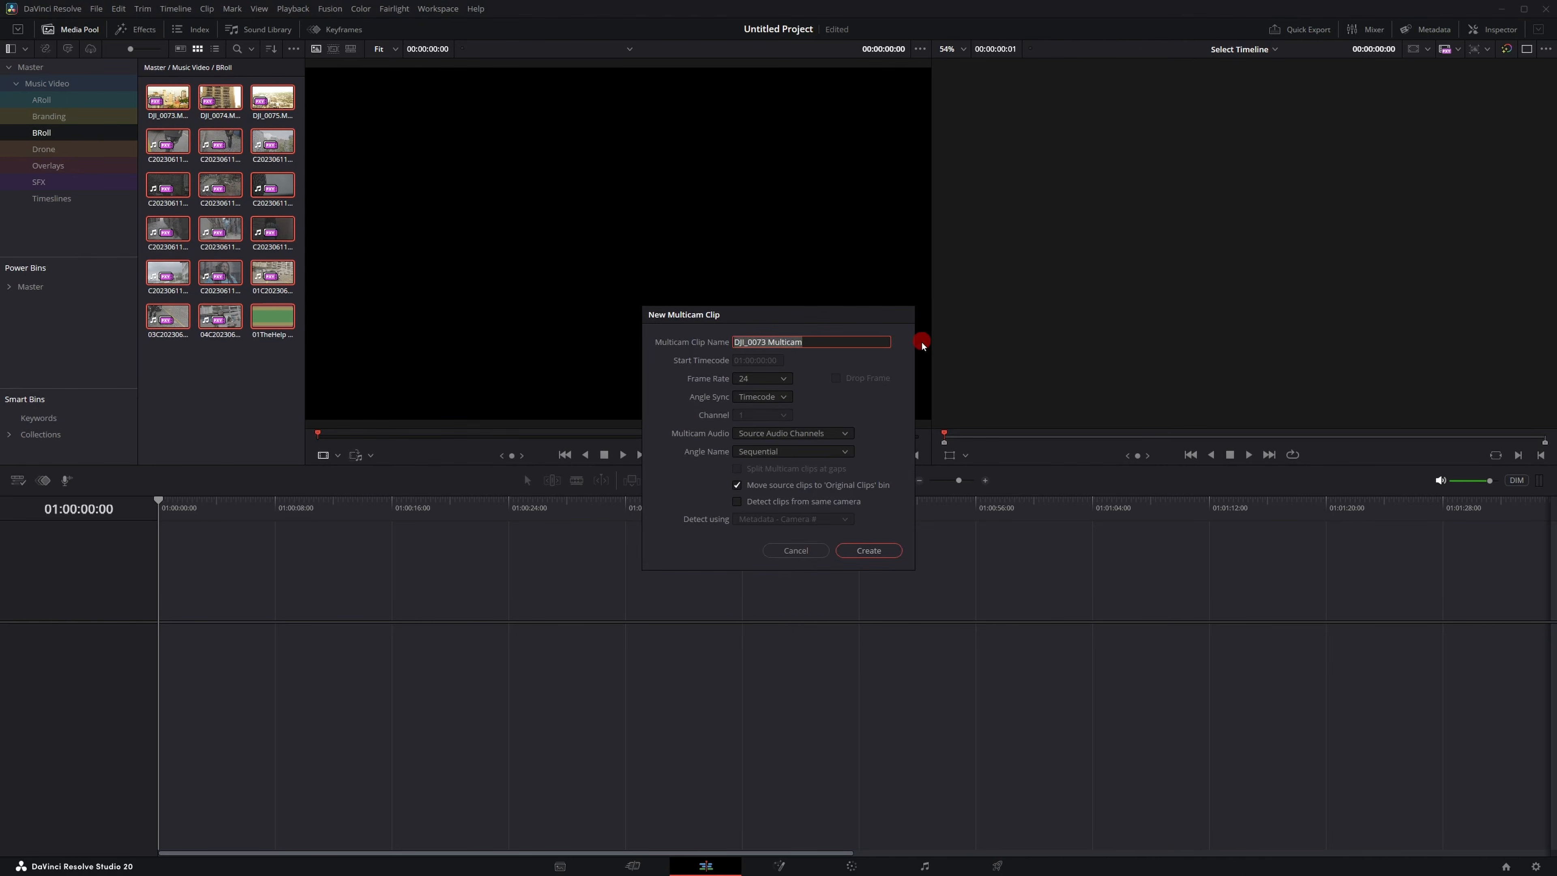
pyautogui.write('the help')
pyautogui.click(784, 399)
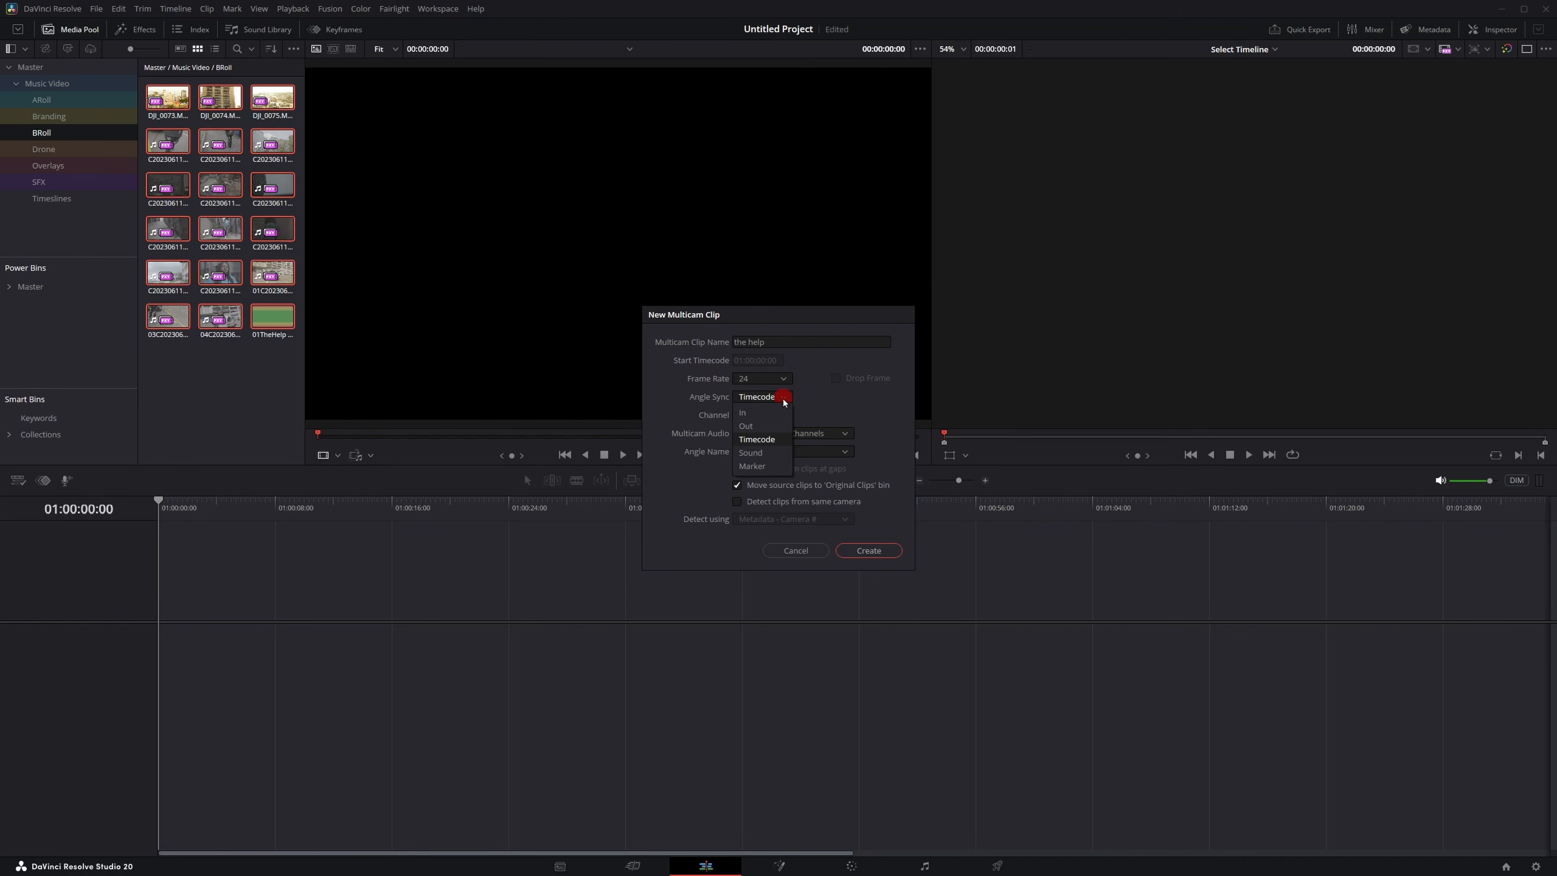
pyautogui.click(754, 453)
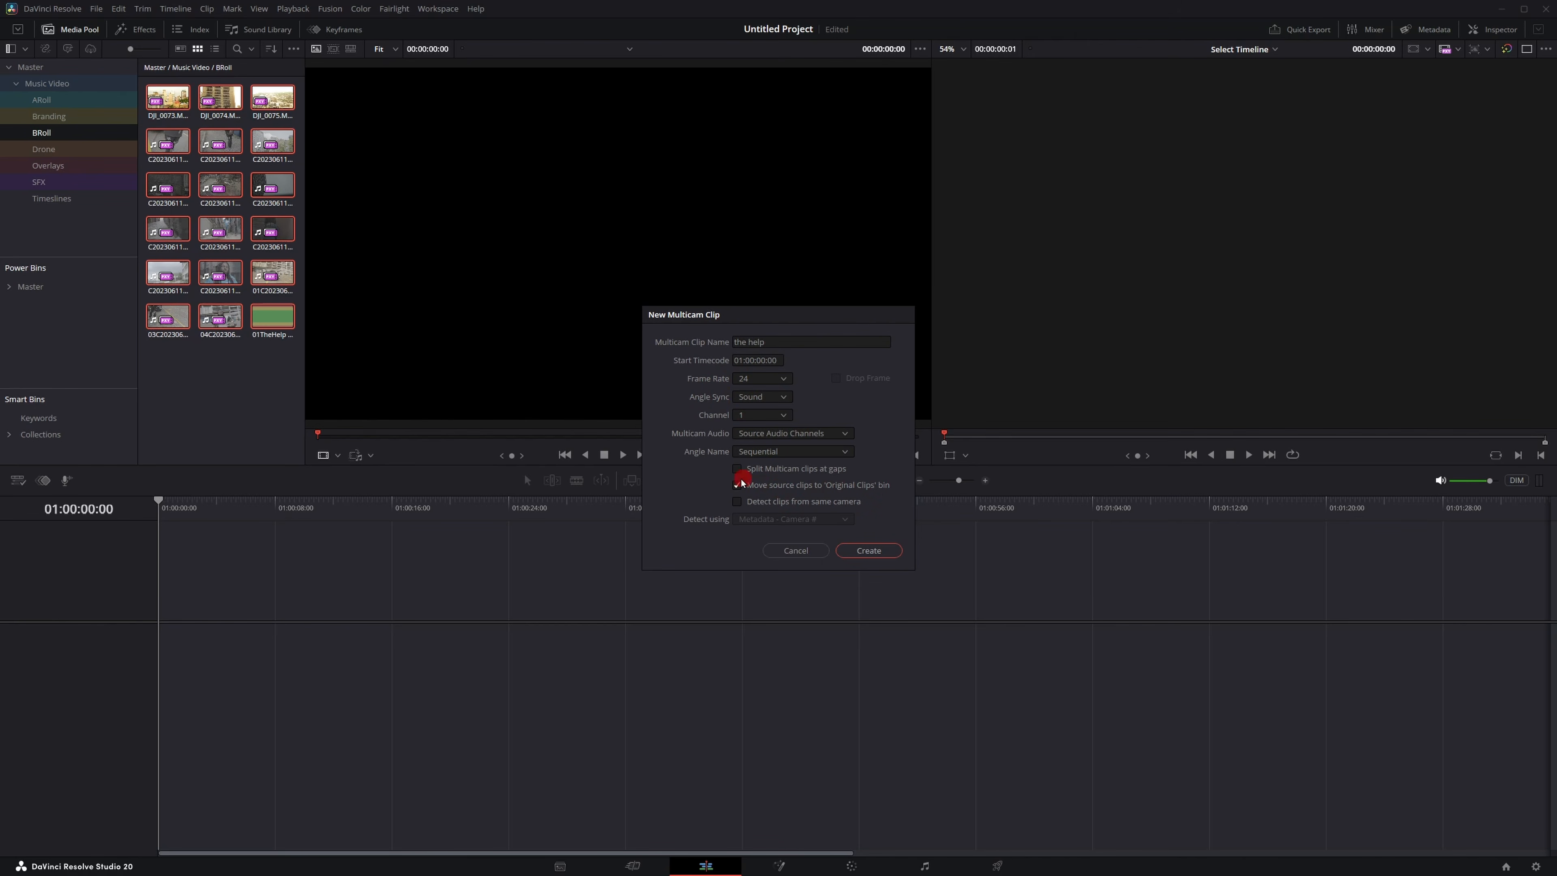
pyautogui.click(867, 563)
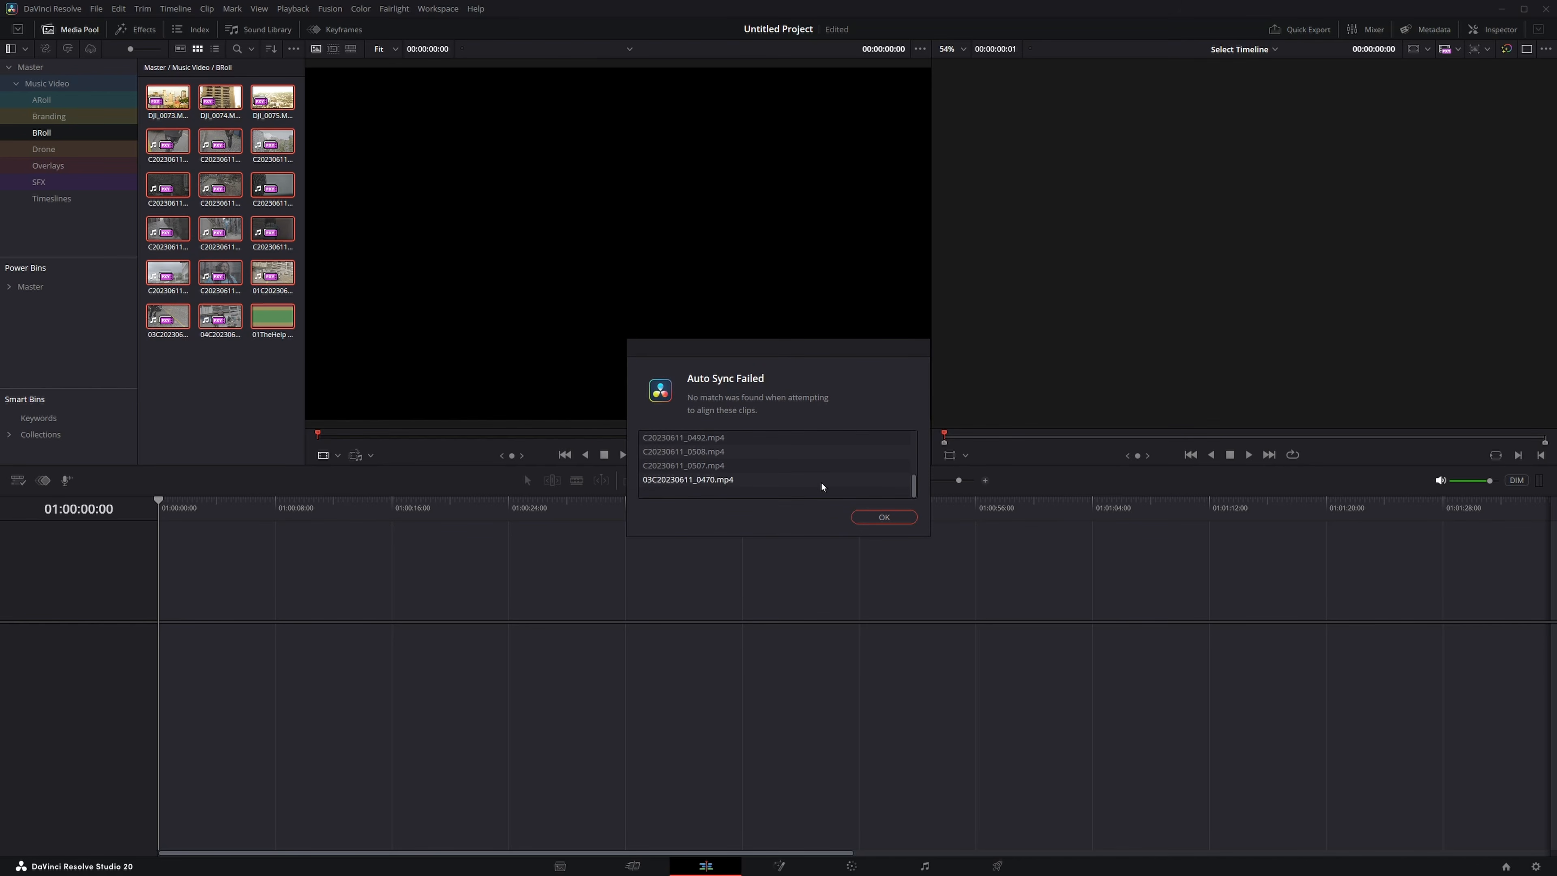
pyautogui.scroll(-3, 690, 466)
pyautogui.click(884, 517)
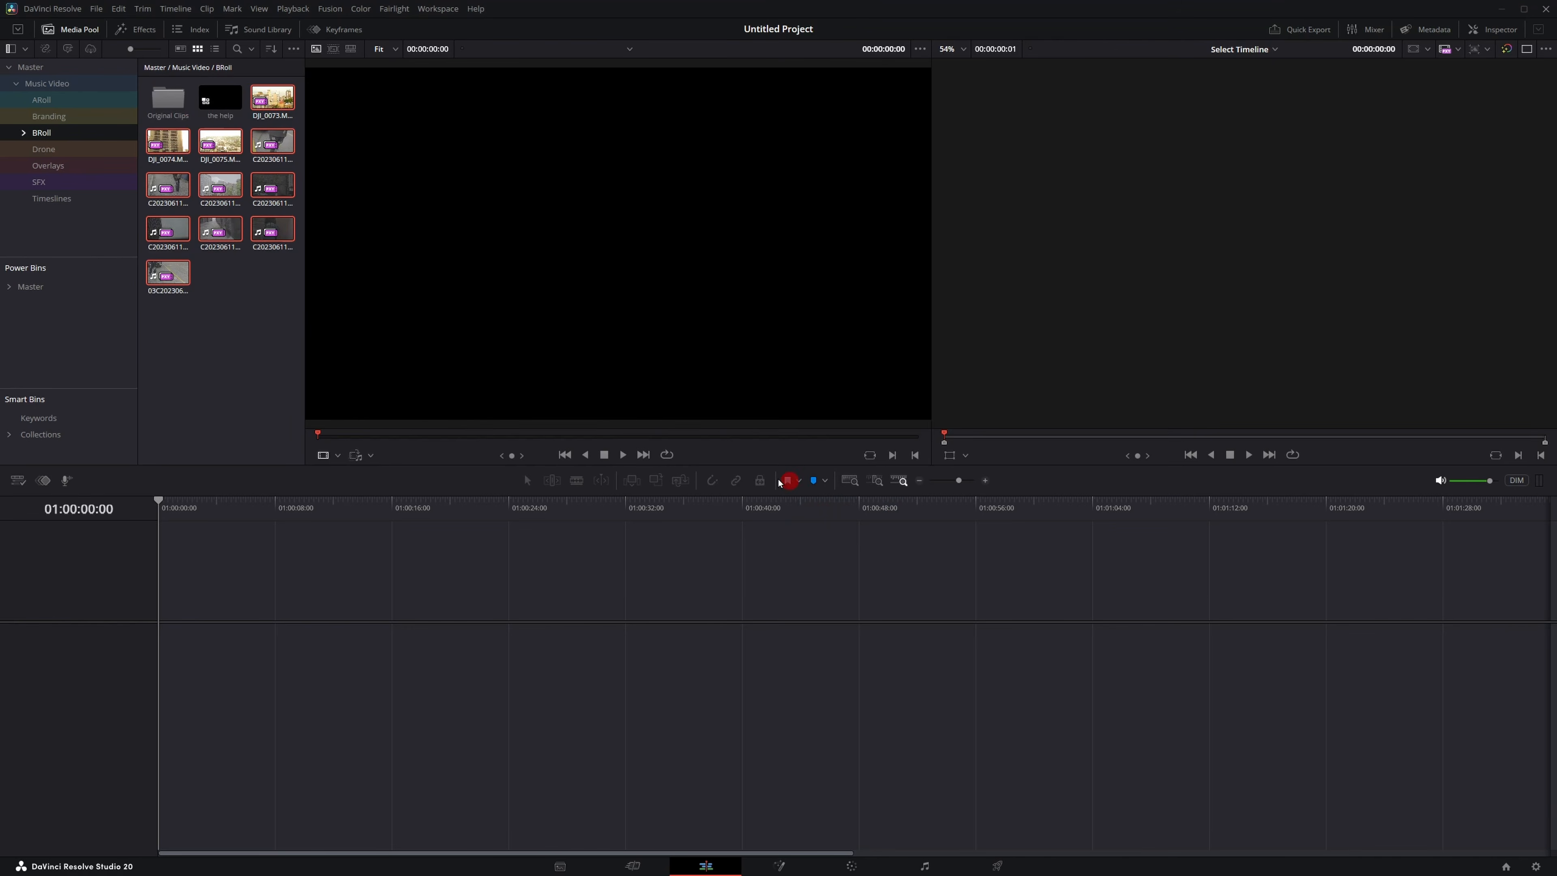
# Move the Original Clips bin and "the help" multicam clip into the ARoll bin and preview the multicam clip there.
pyautogui.click(156, 92)
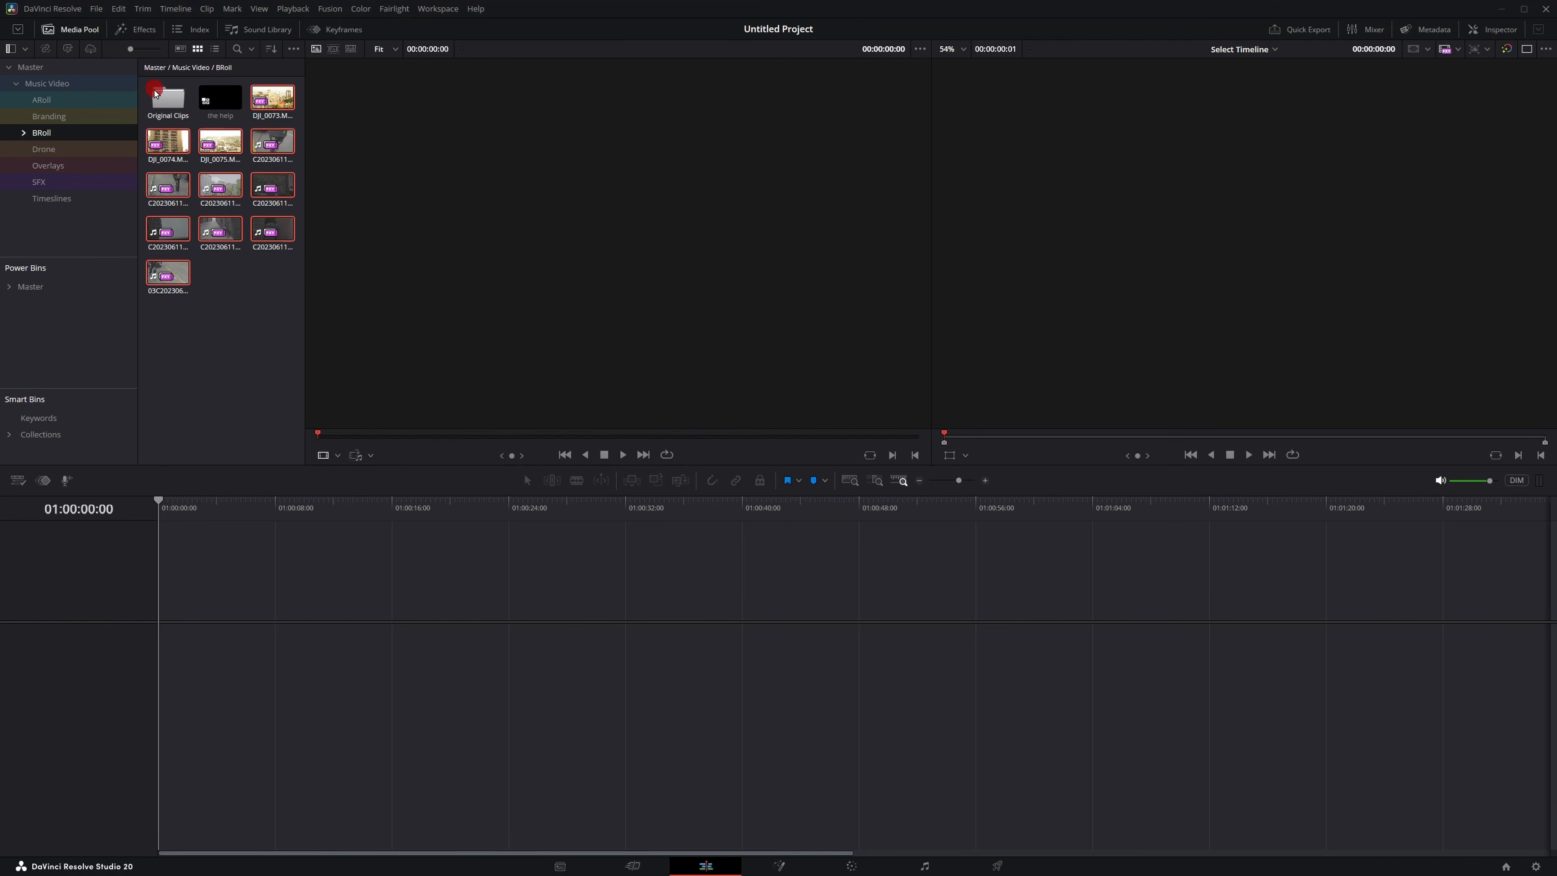
pyautogui.moveTo(169, 106); pyautogui.dragTo(102, 103)
pyautogui.click(171, 103)
pyautogui.click(102, 101)
pyautogui.click(222, 101)
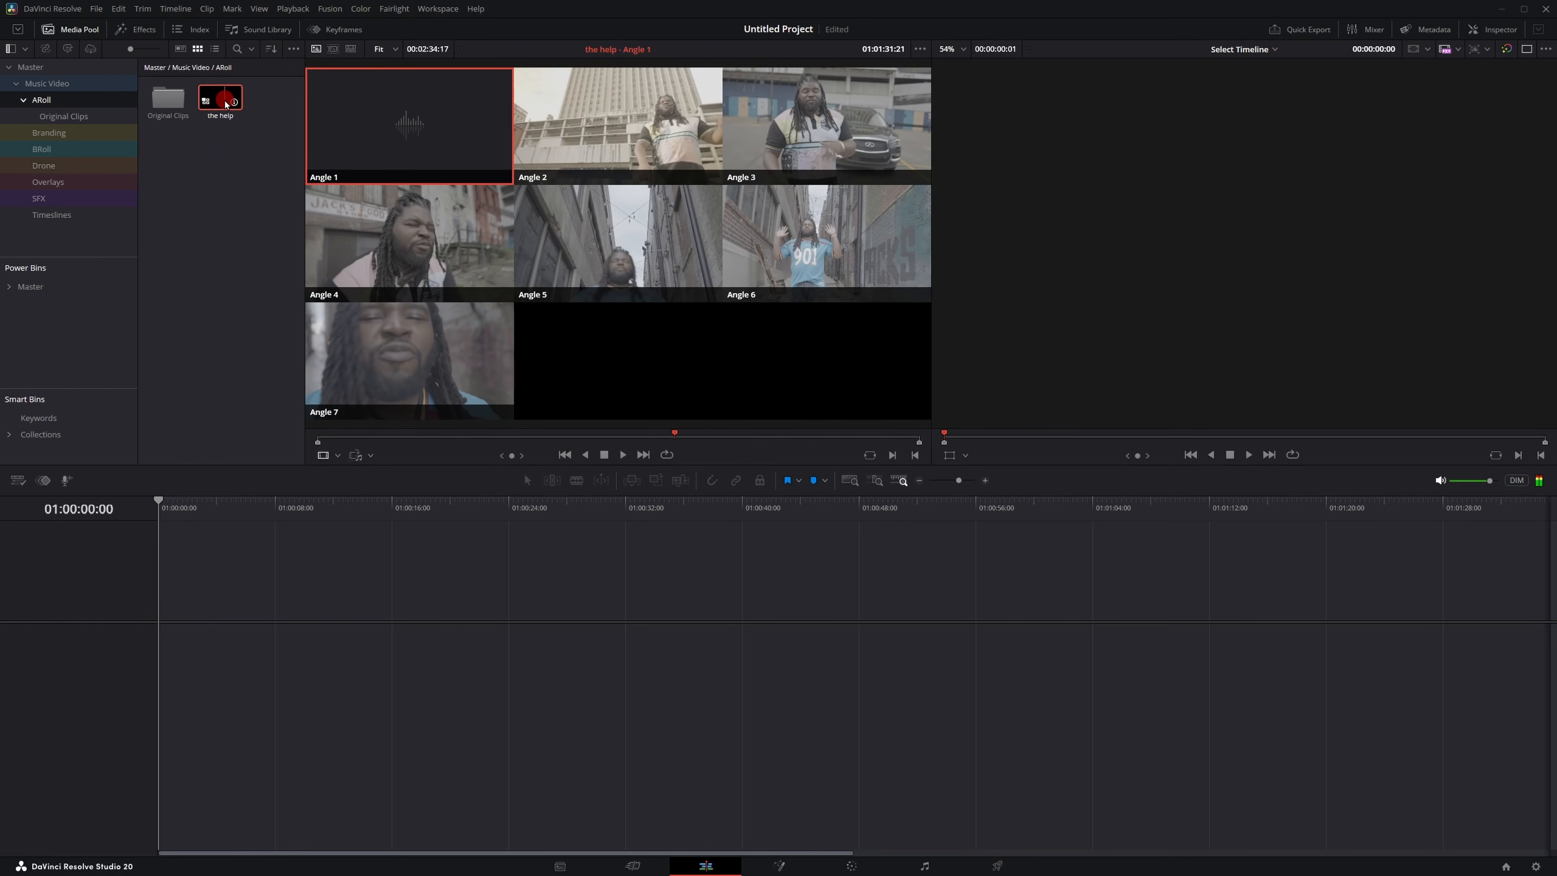
# Create a timeline named "the help timeline" from the multicam clip and set the source viewer to Multicam mode.
pyautogui.rightClick(226, 105)
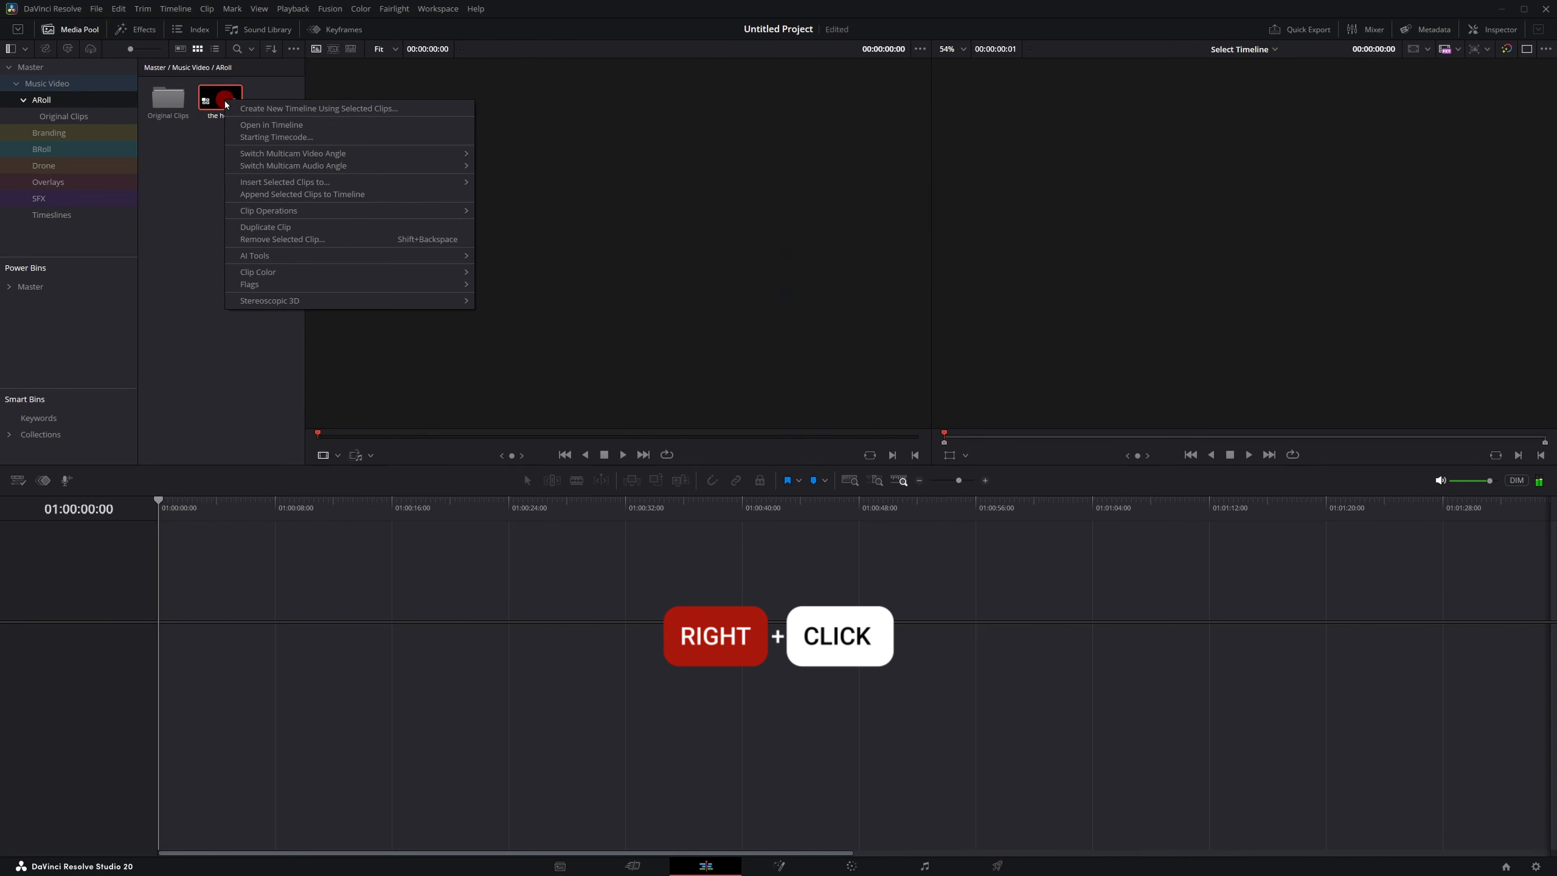
pyautogui.click(262, 109)
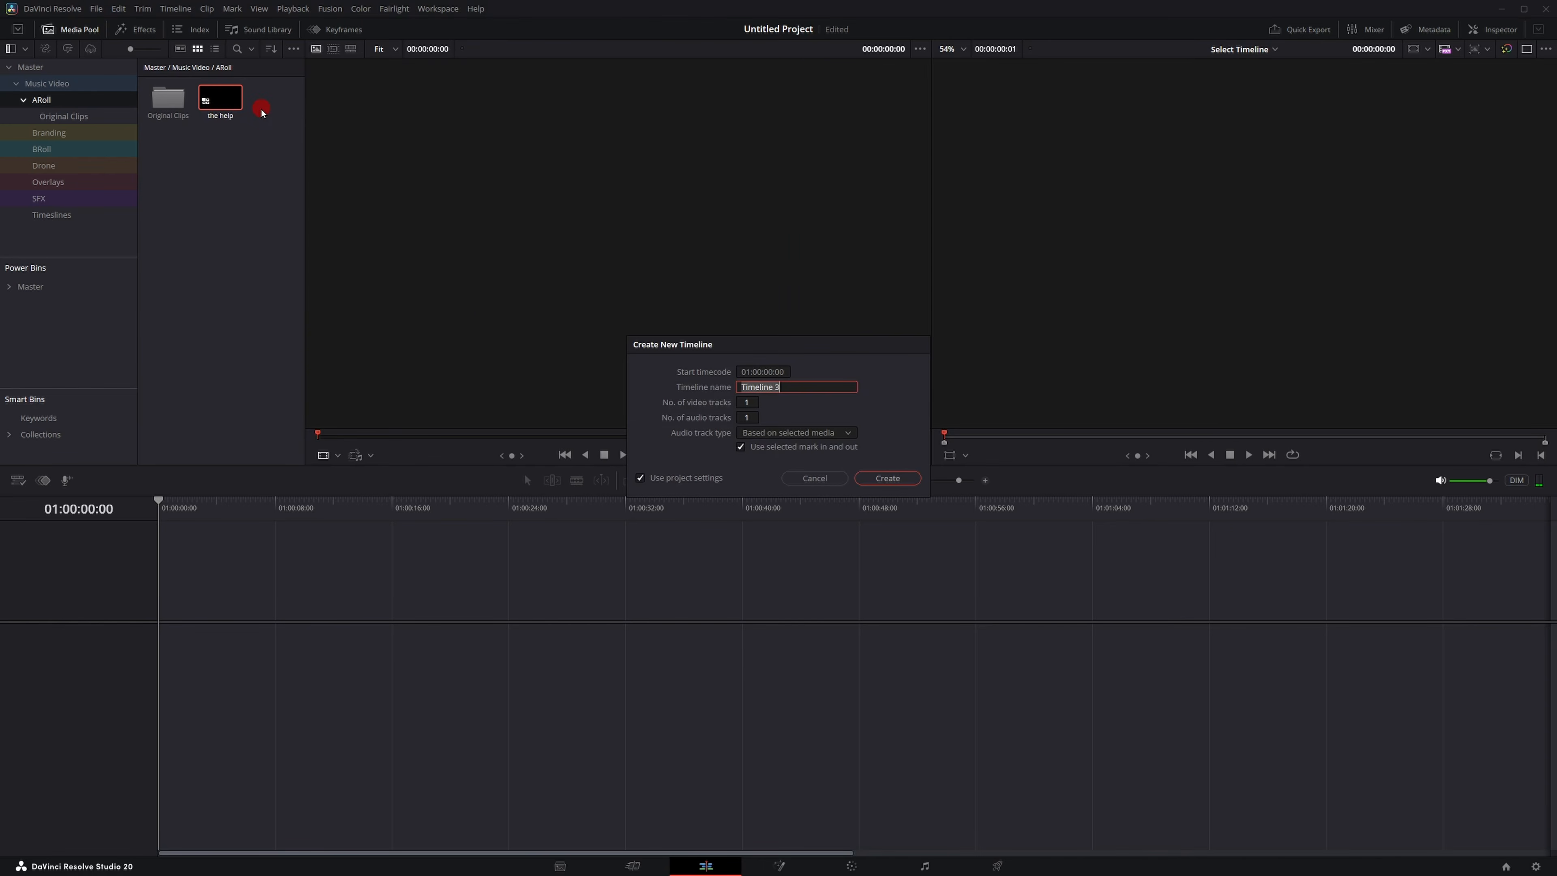
pyautogui.write('the help timeline')
pyautogui.press('Return')
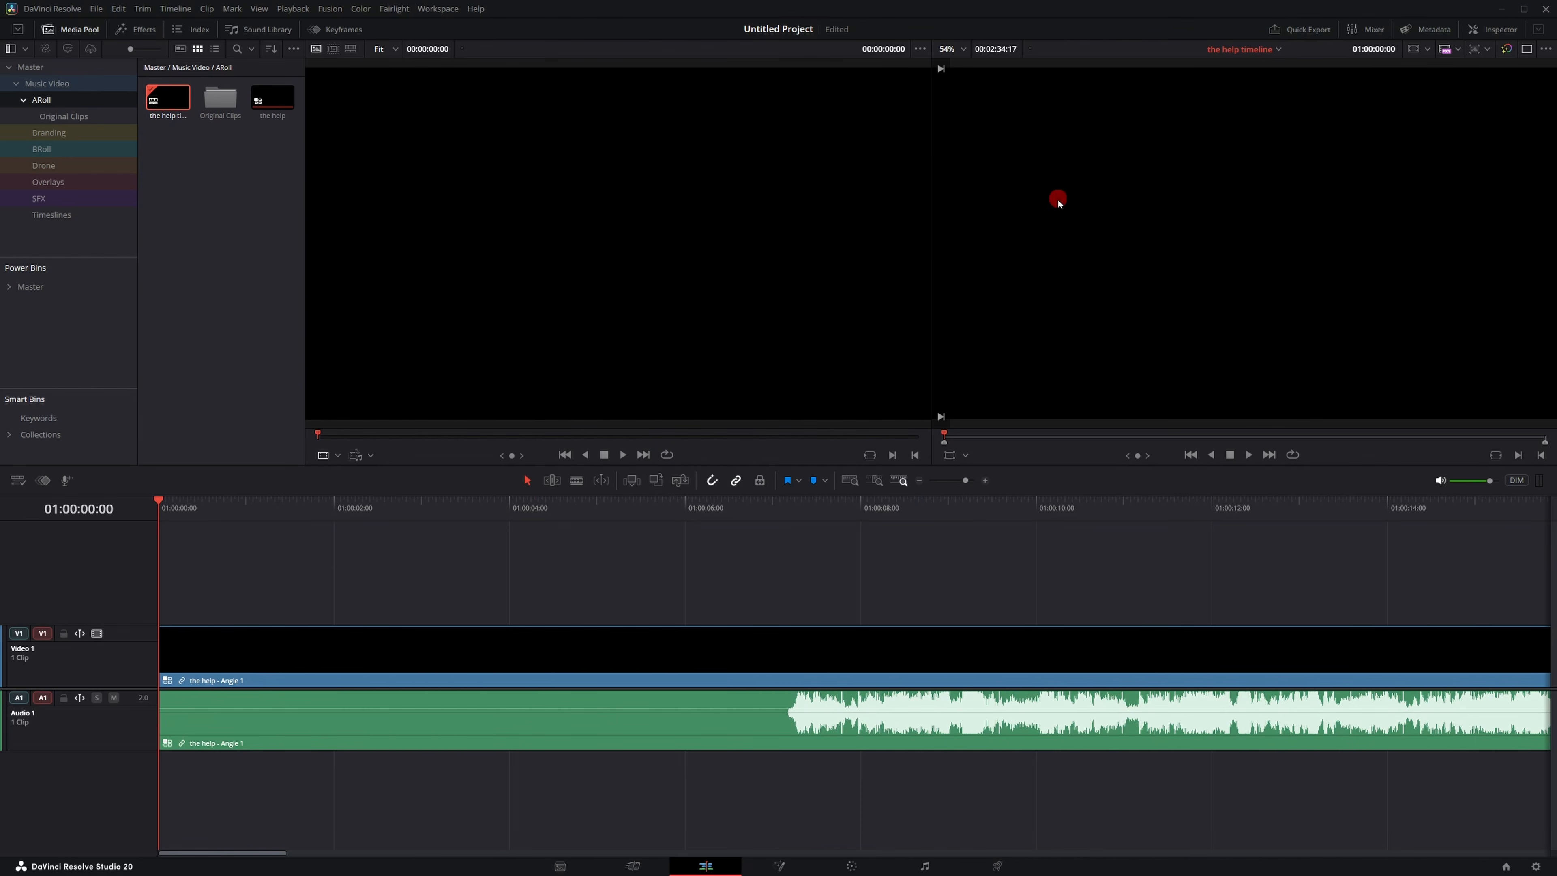
pyautogui.click(338, 456)
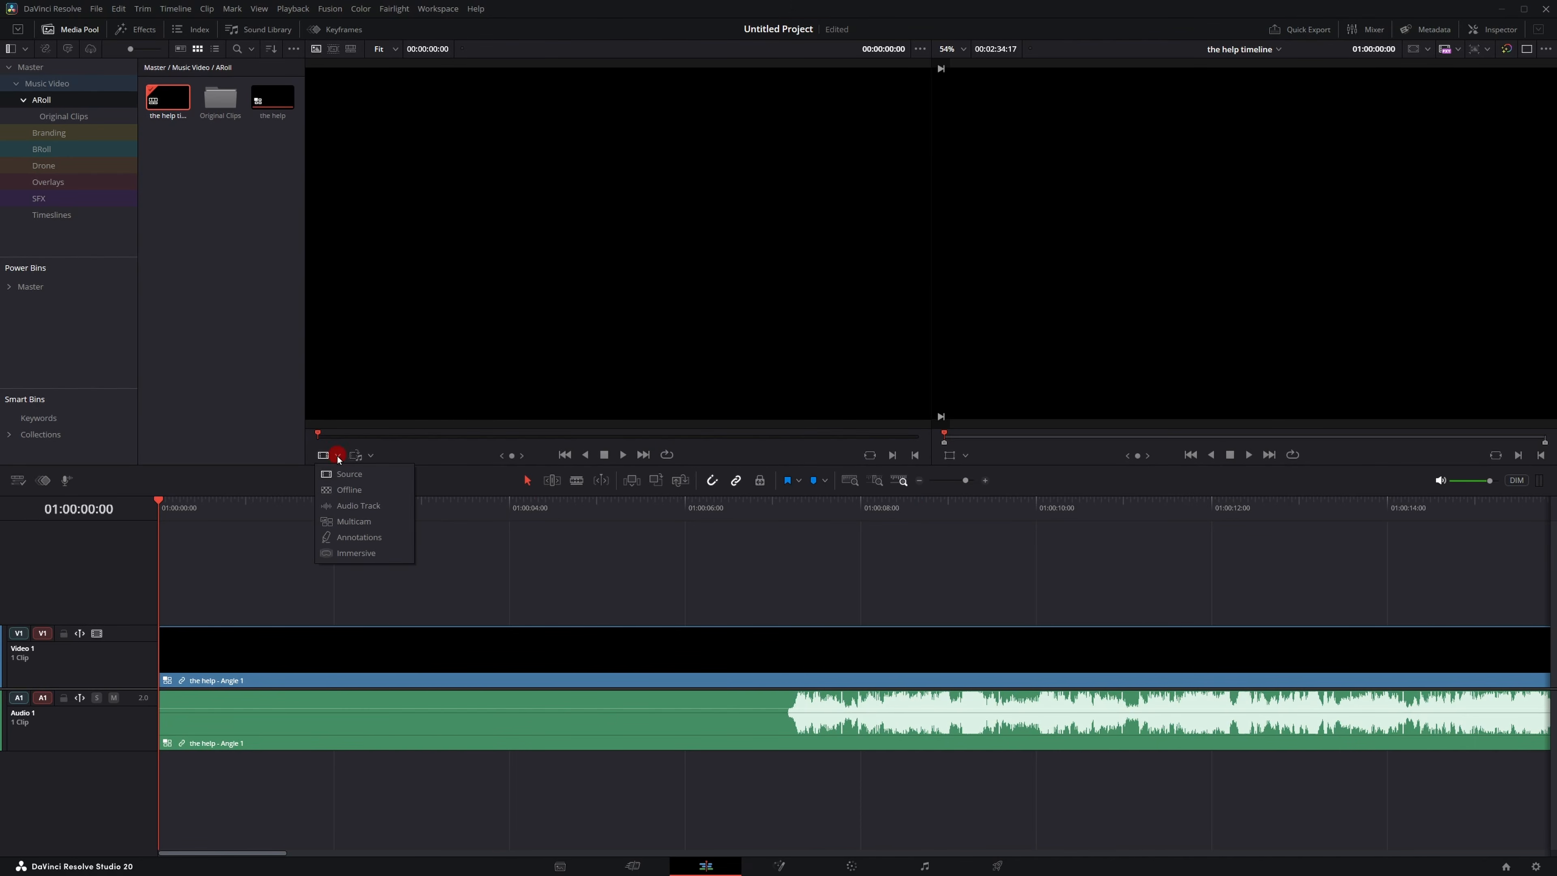
pyautogui.click(353, 521)
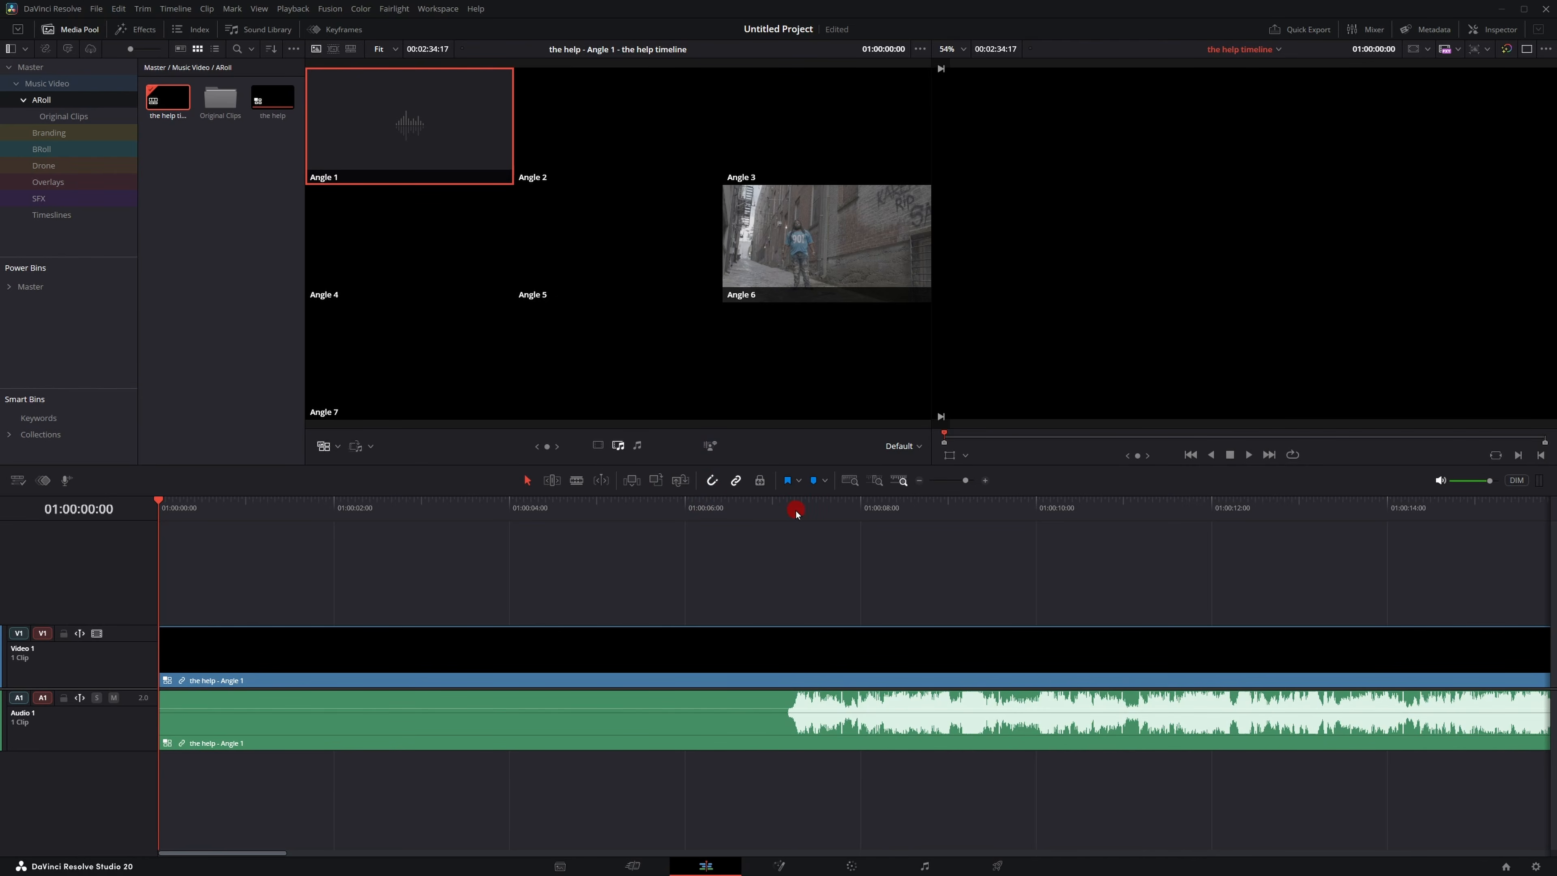
# Trim the silence before the song from the timeline's start, cutting at 01:00:07:03, and set multicam switching to video only.
pyautogui.moveTo(782, 513); pyautogui.dragTo(784, 513)
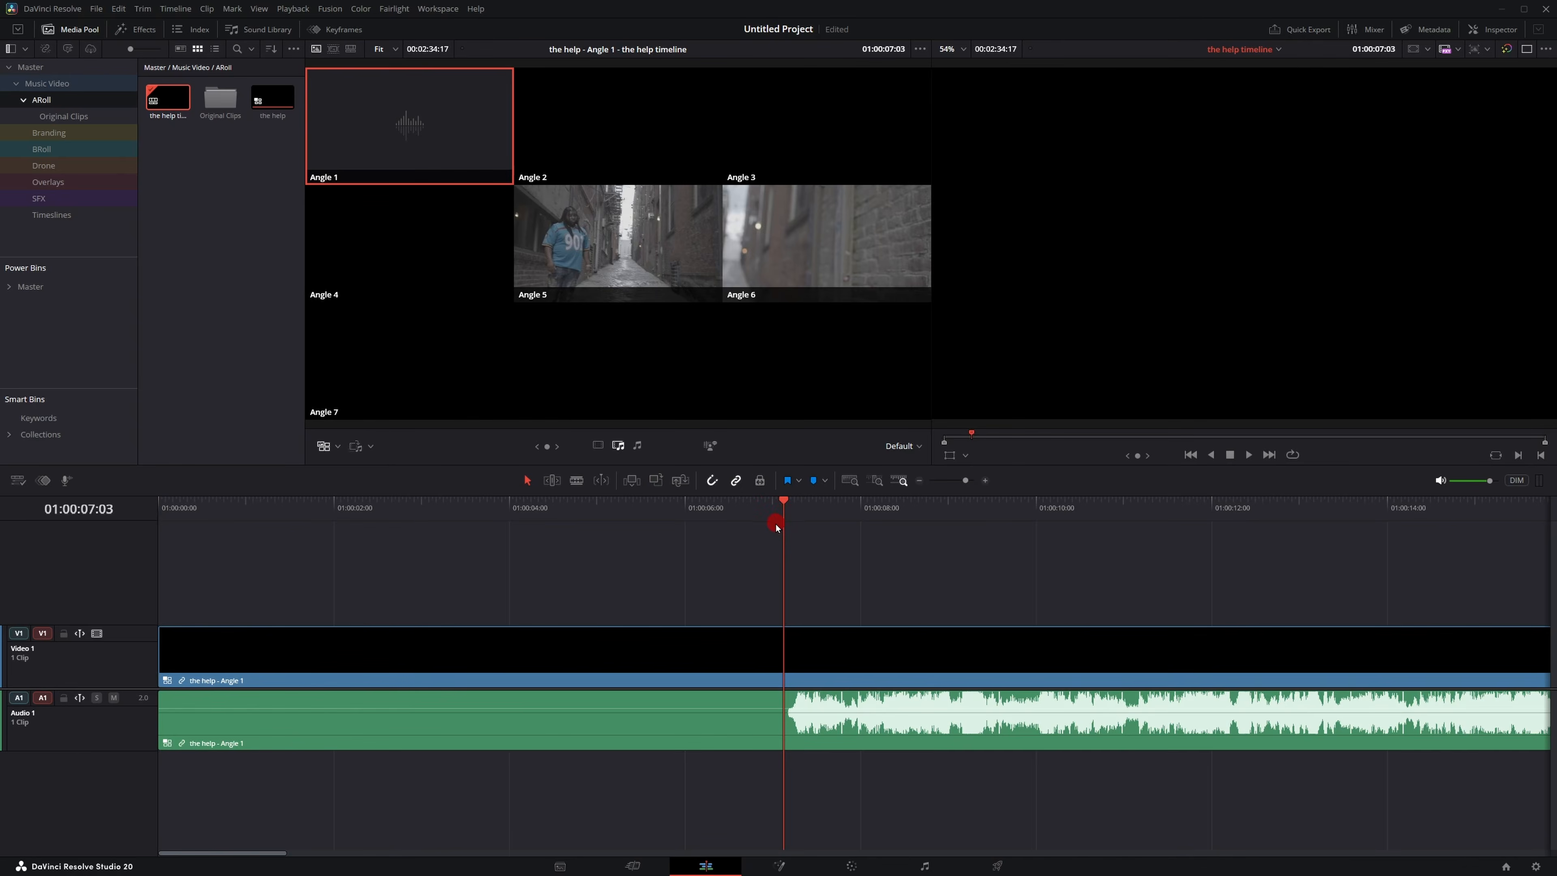
pyautogui.press('Home')
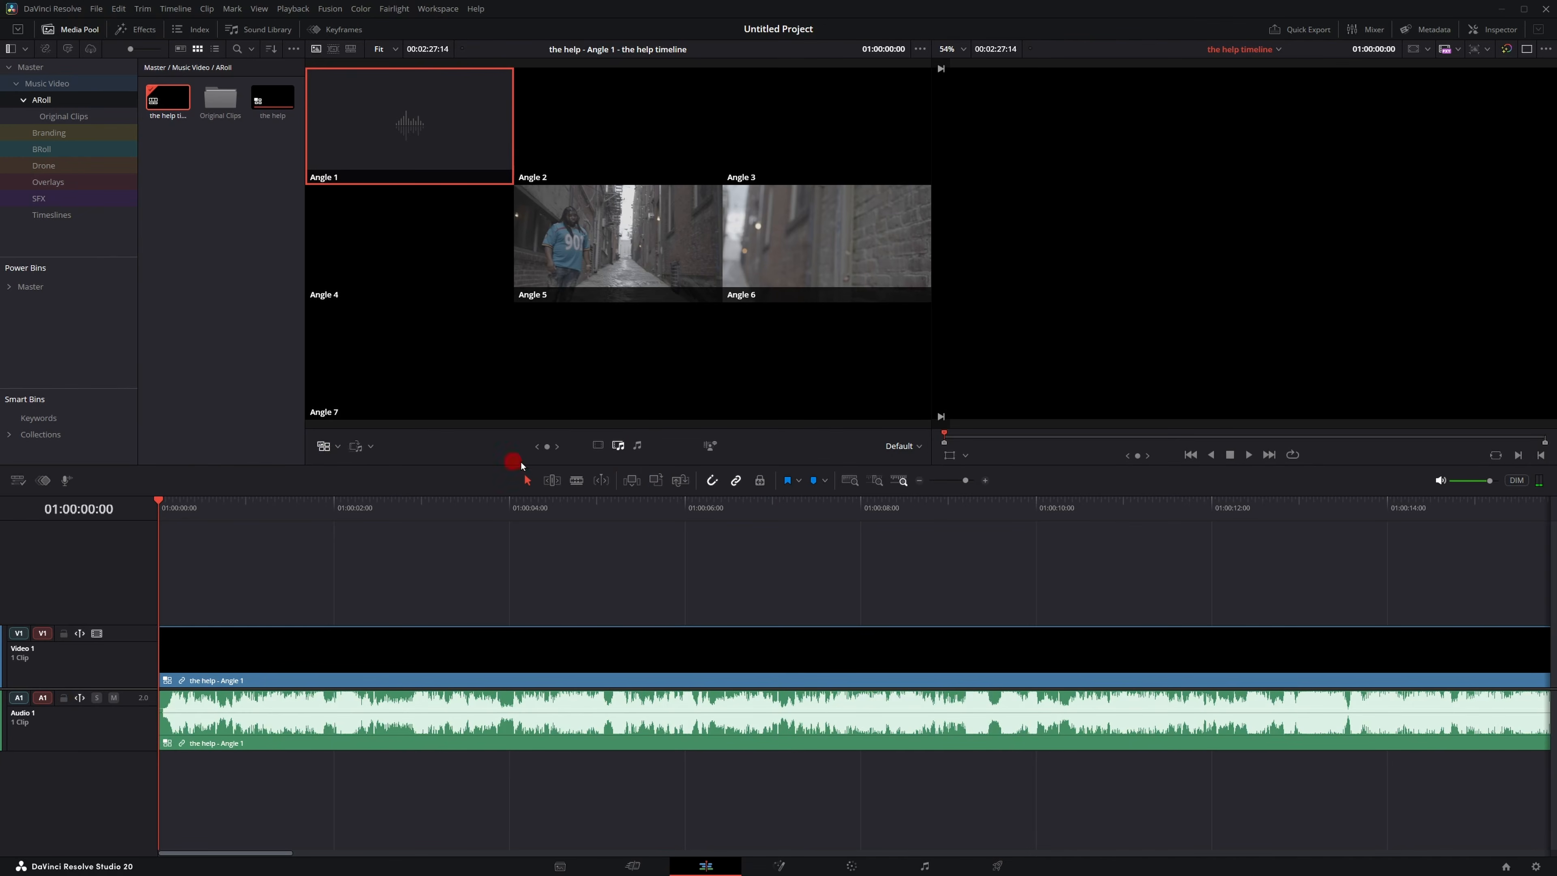
pyautogui.click(619, 446)
pyautogui.click(599, 446)
# Switch the timeline's video clip to multicam Angle 2, keeping its audio on Angle 1, and scrub through the result.
pyautogui.moveTo(167, 513)
pyautogui.mouseDown()
pyautogui.moveTo(396, 515)
pyautogui.moveTo(167, 506)
pyautogui.mouseUp()
pyautogui.click(229, 652)
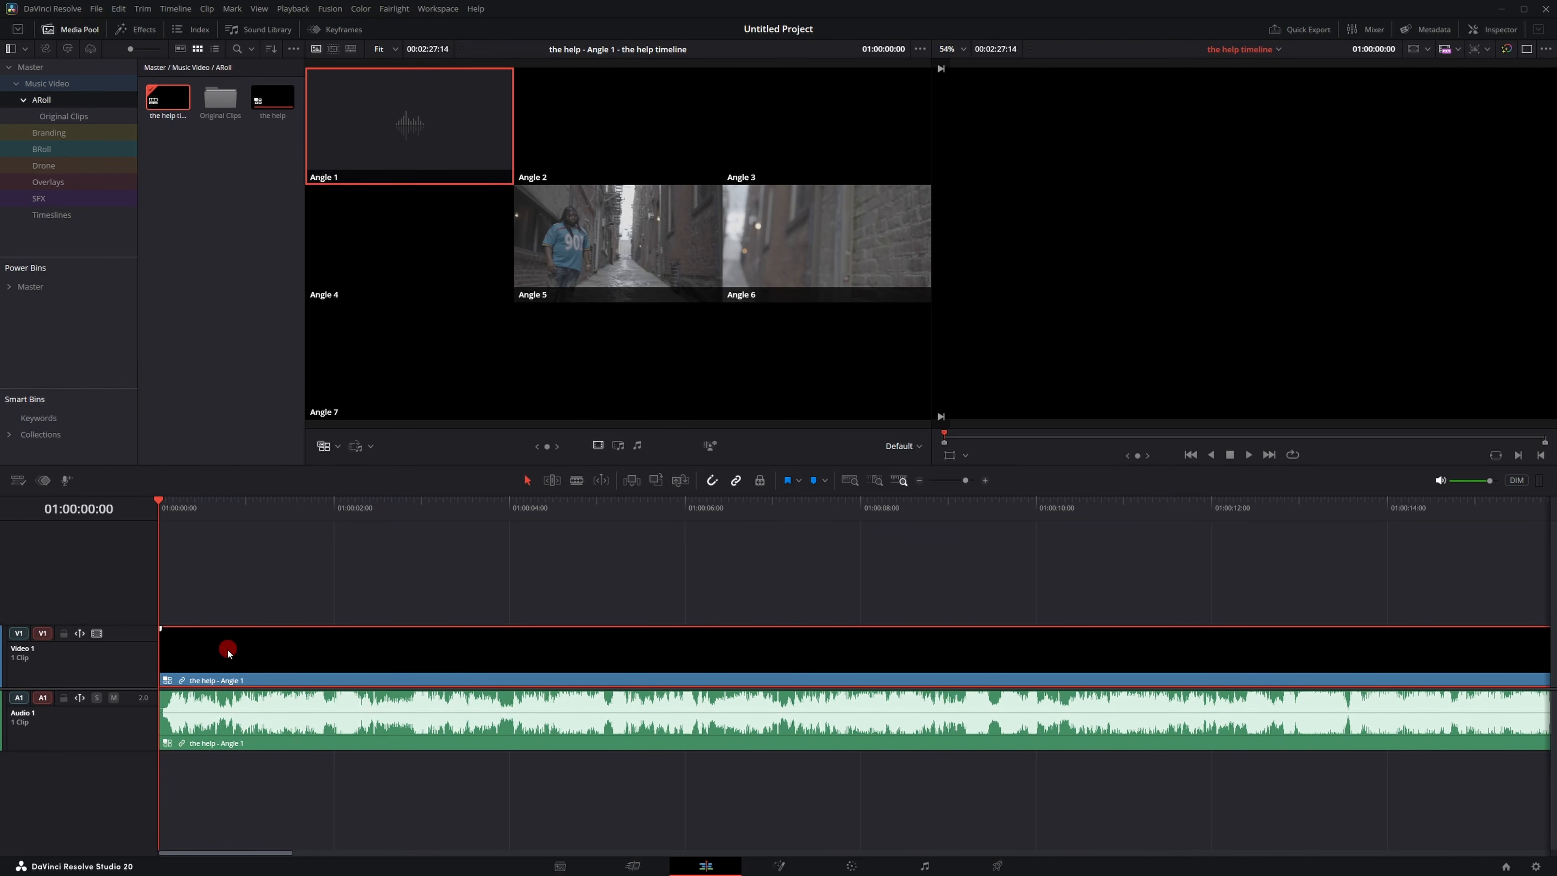
pyautogui.rightClick(228, 652)
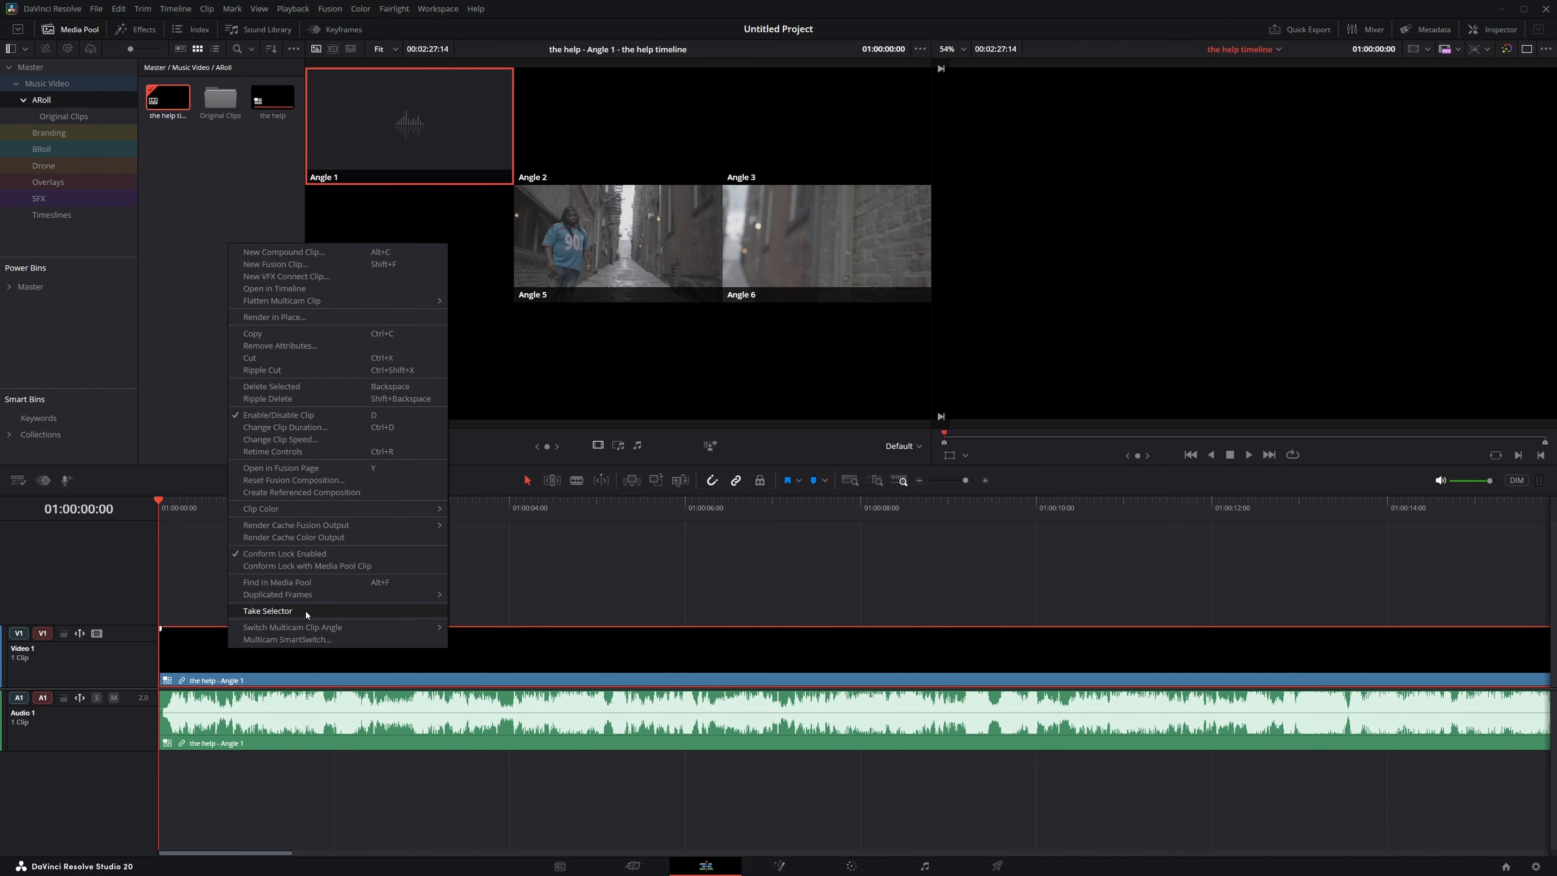
pyautogui.moveTo(312, 627)
pyautogui.click(482, 636)
pyautogui.moveTo(174, 506); pyautogui.dragTo(829, 569)
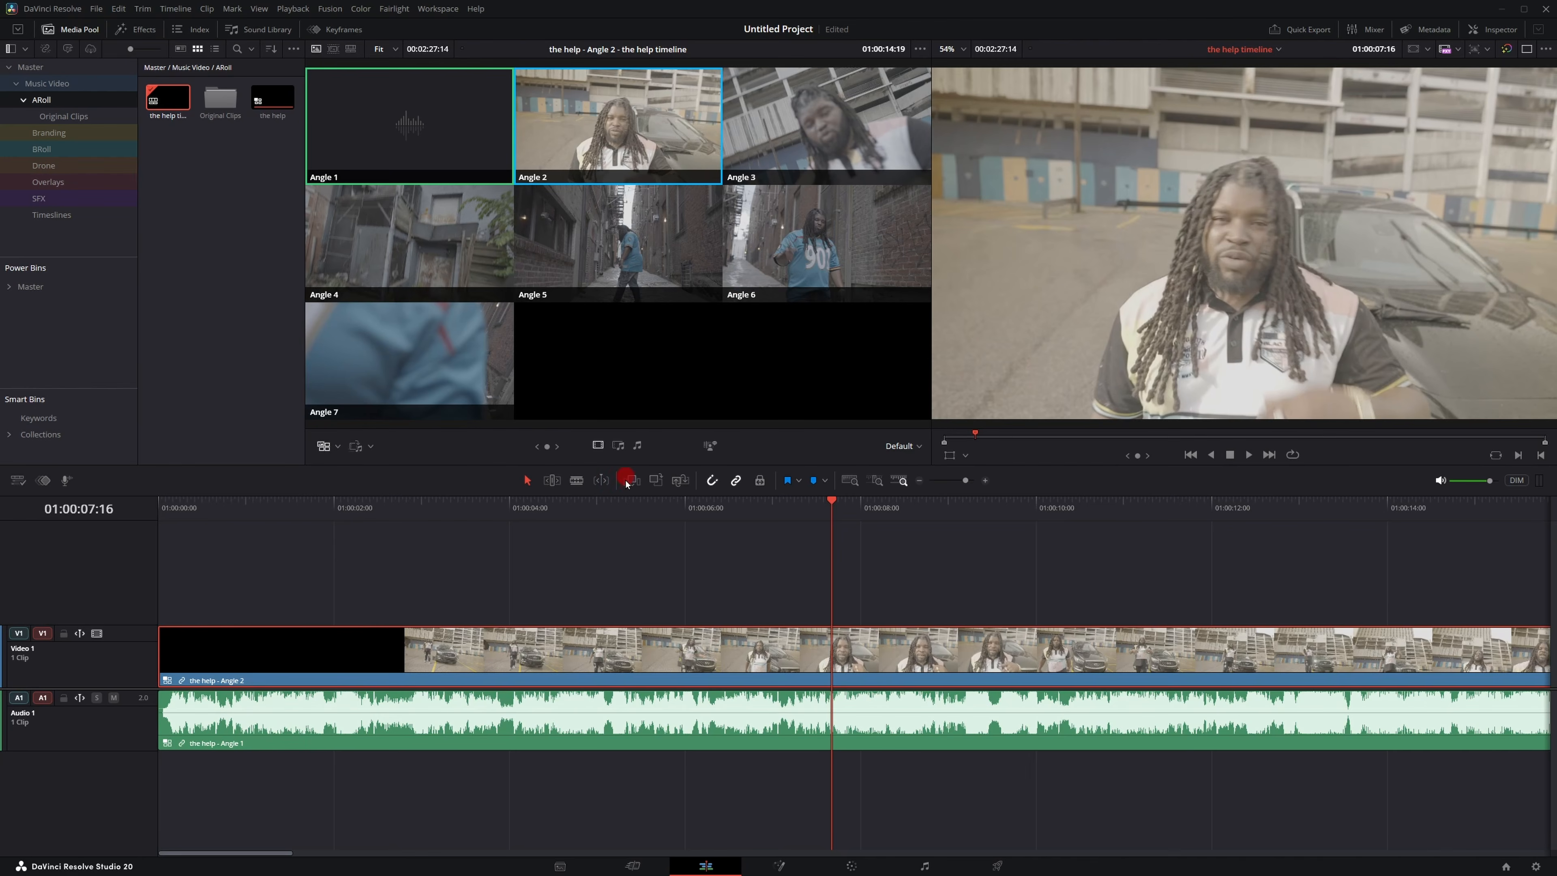
# Show the music beats on the timeline's audio clip.
pyautogui.click(648, 528)
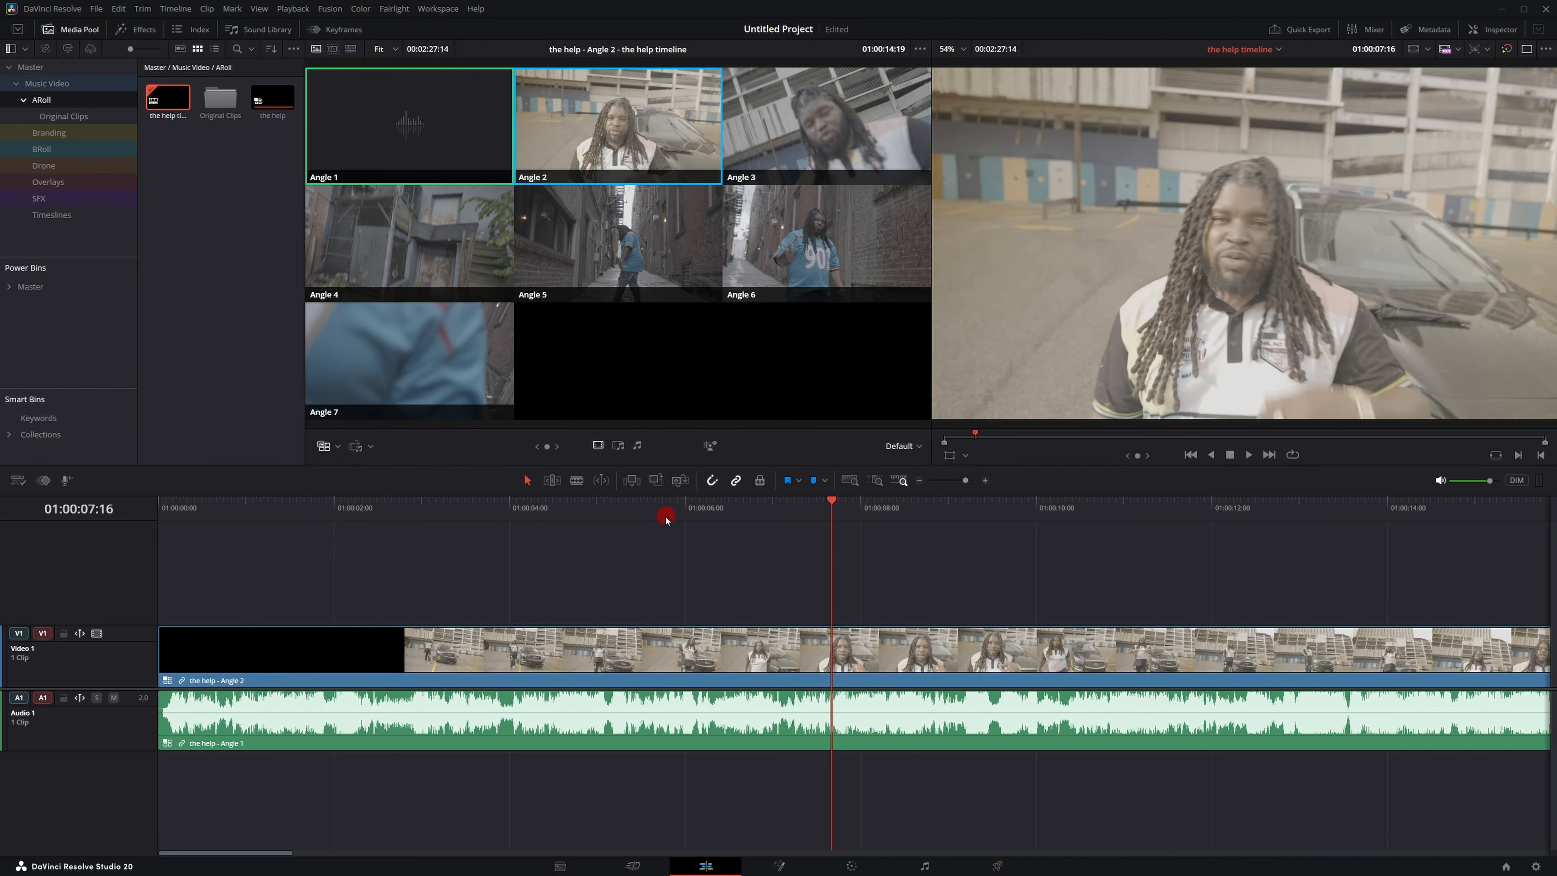
pyautogui.moveTo(666, 518); pyautogui.dragTo(815, 514)
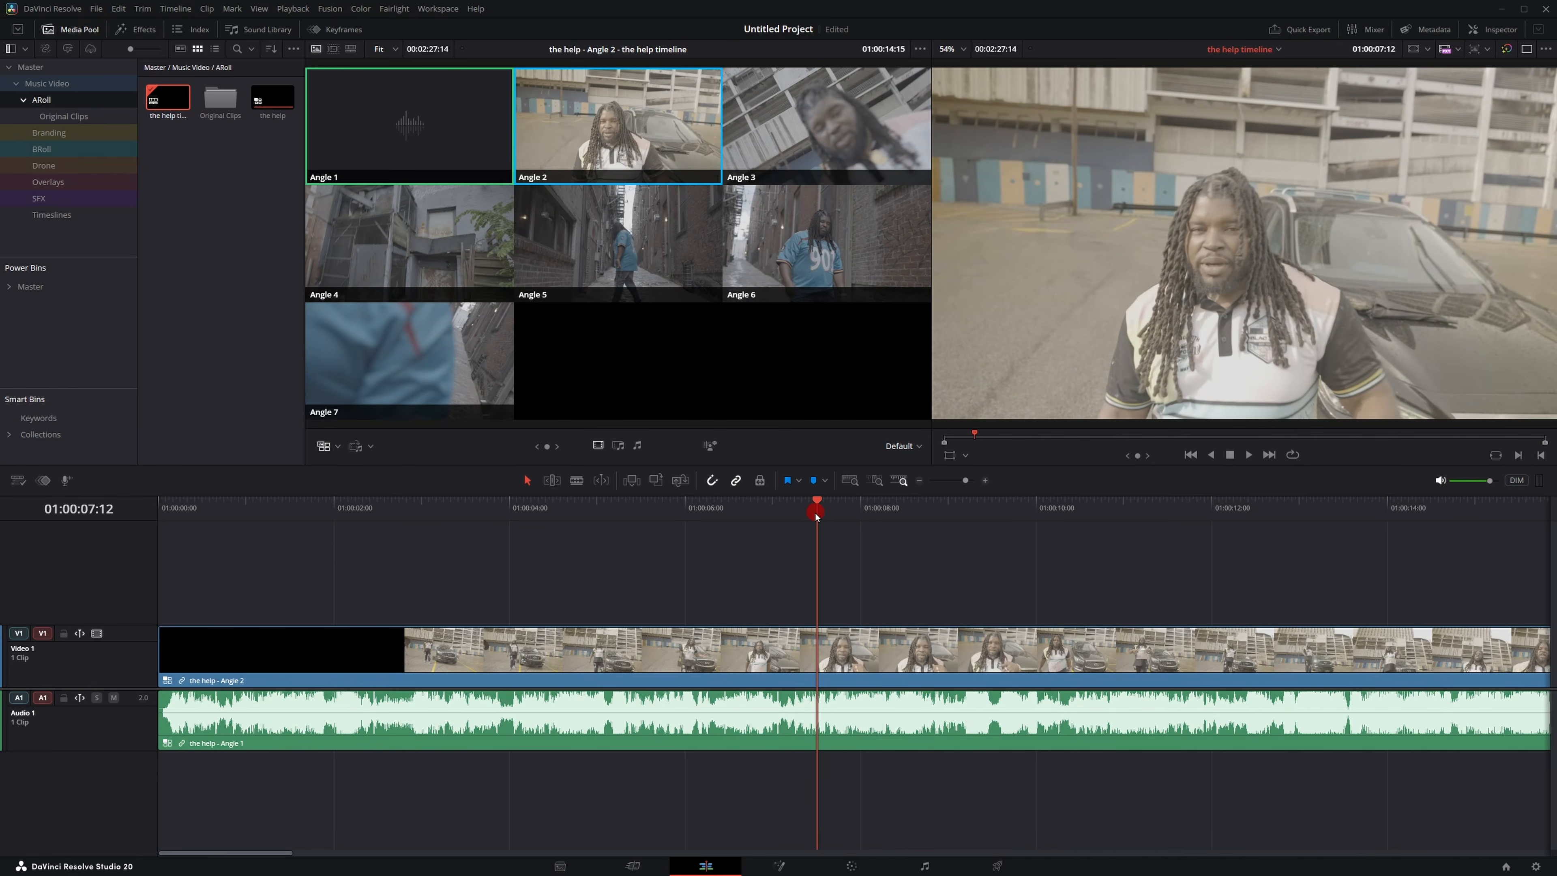
pyautogui.moveTo(815, 512)
pyautogui.mouseDown()
pyautogui.moveTo(730, 529)
pyautogui.moveTo(761, 542)
pyautogui.moveTo(751, 555)
pyautogui.moveTo(791, 526)
pyautogui.mouseUp()
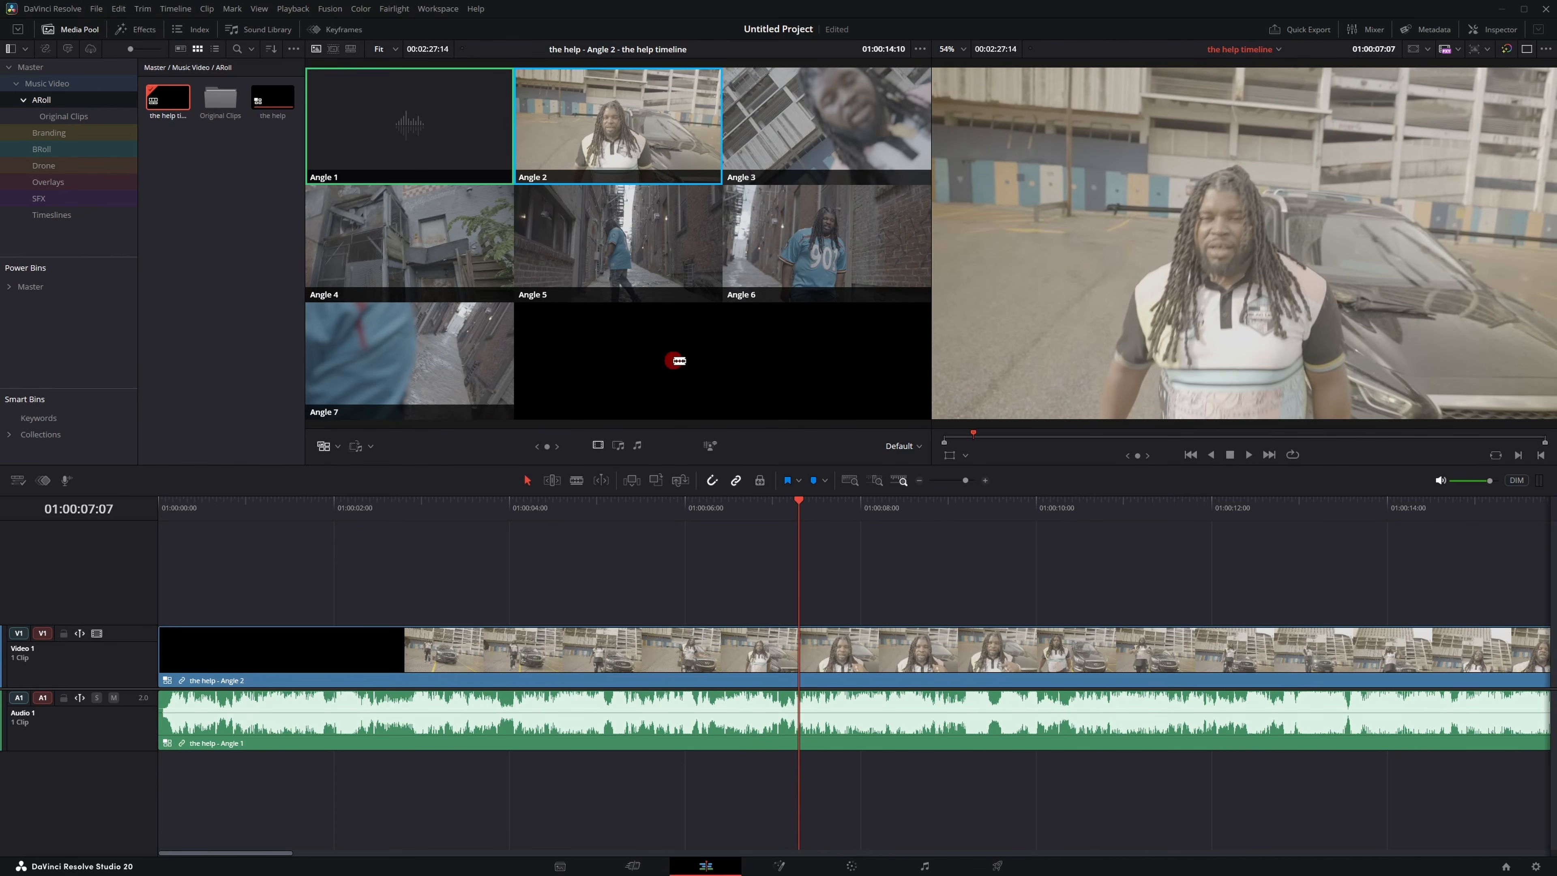
pyautogui.rightClick(484, 731)
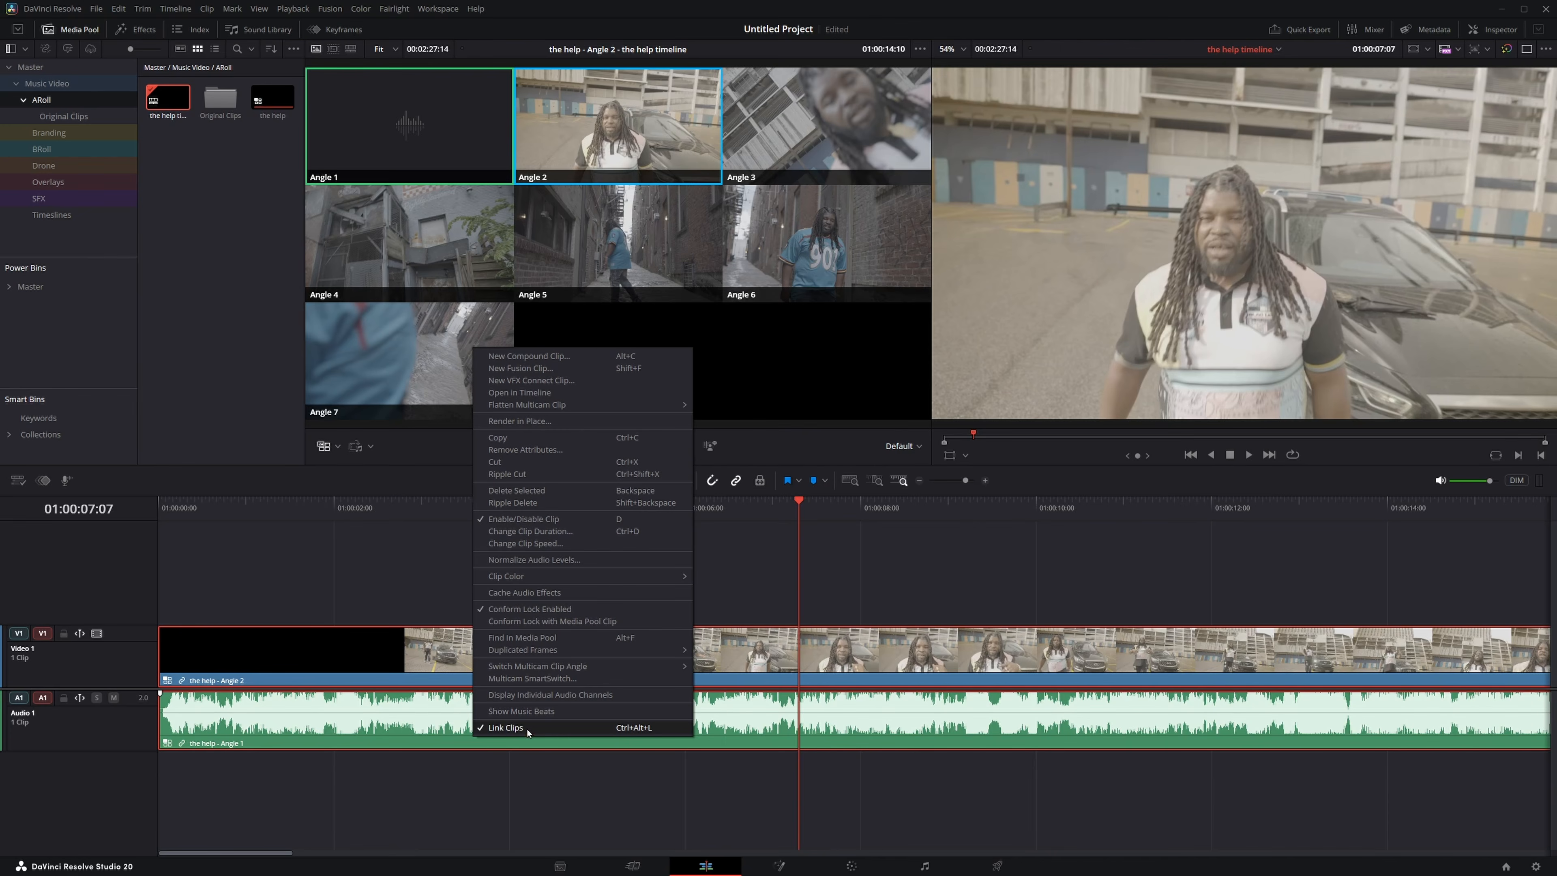
pyautogui.click(509, 713)
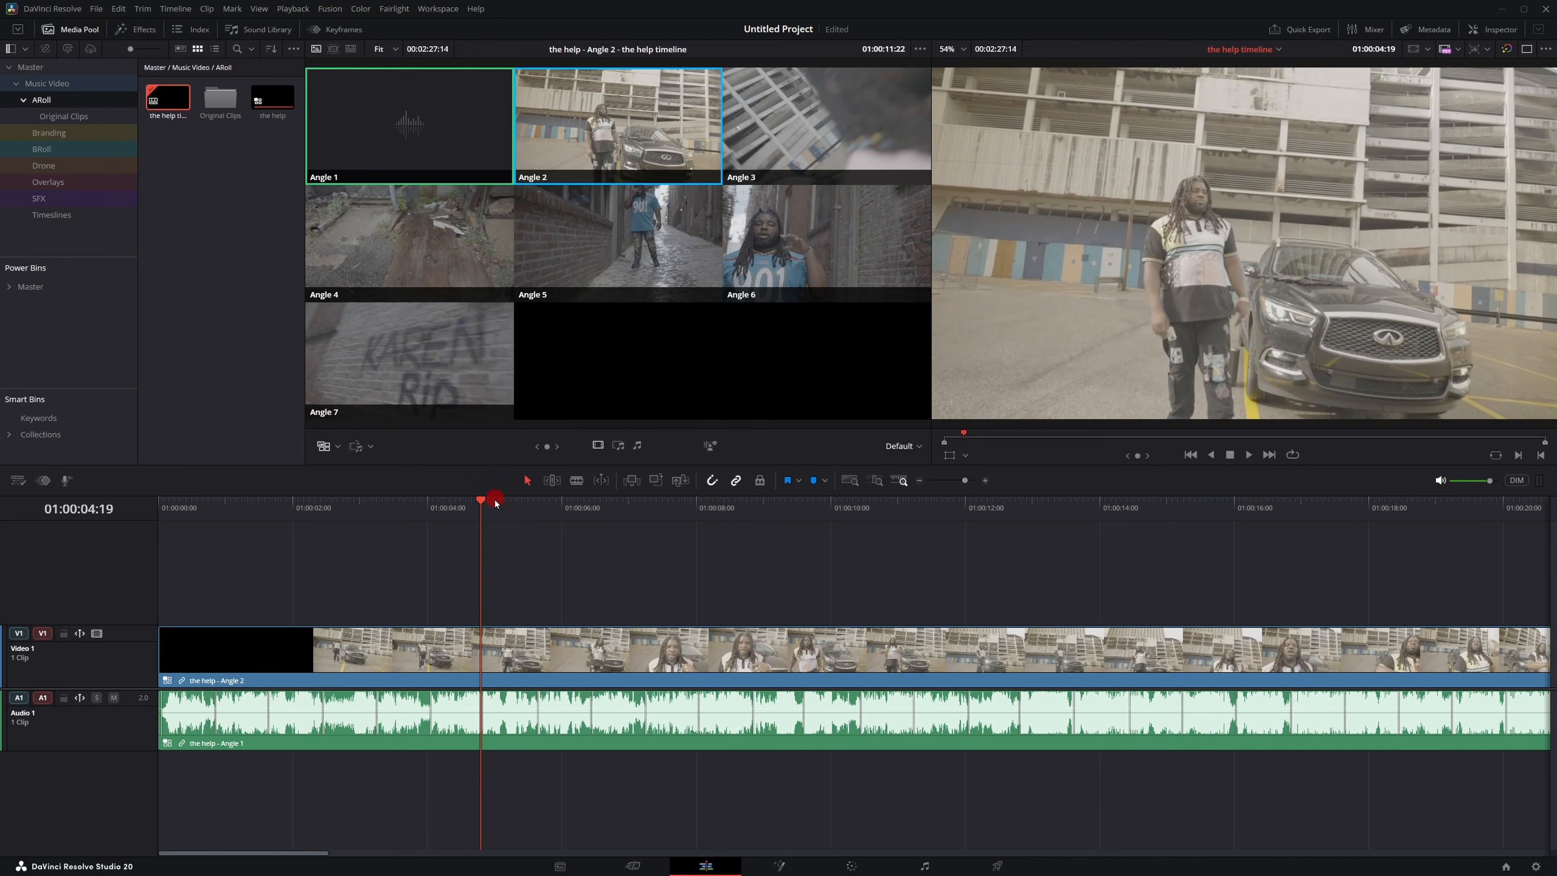
# Cut the video clip on the beat at 01:00:04:01 and switch the following section to Angle 3.
pyautogui.moveTo(482, 510); pyautogui.dragTo(431, 531)
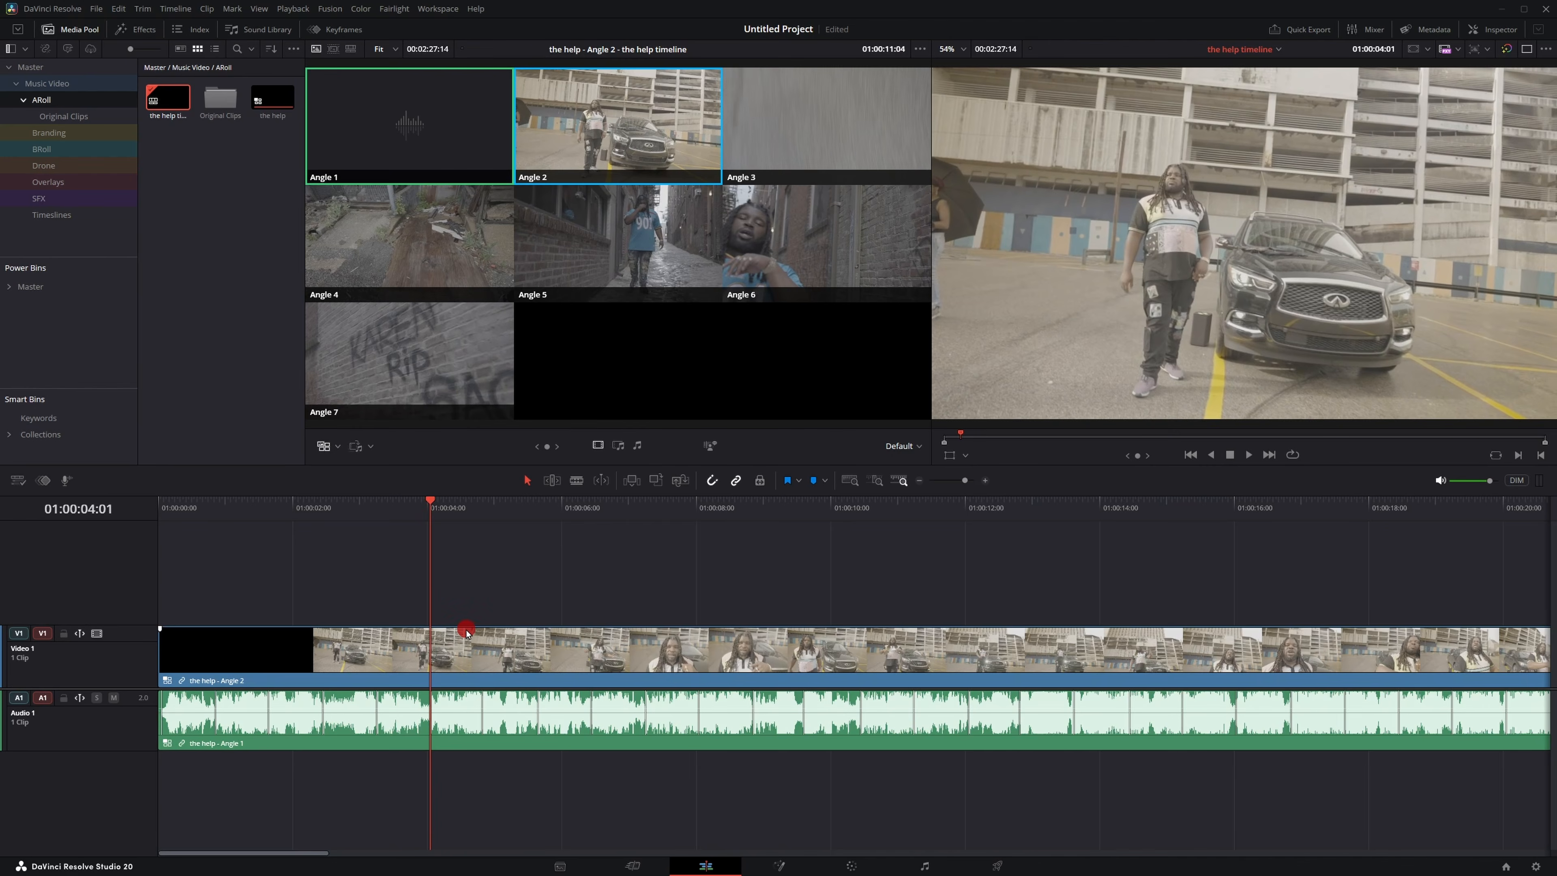
pyautogui.hotkey('ctrl', 'b')
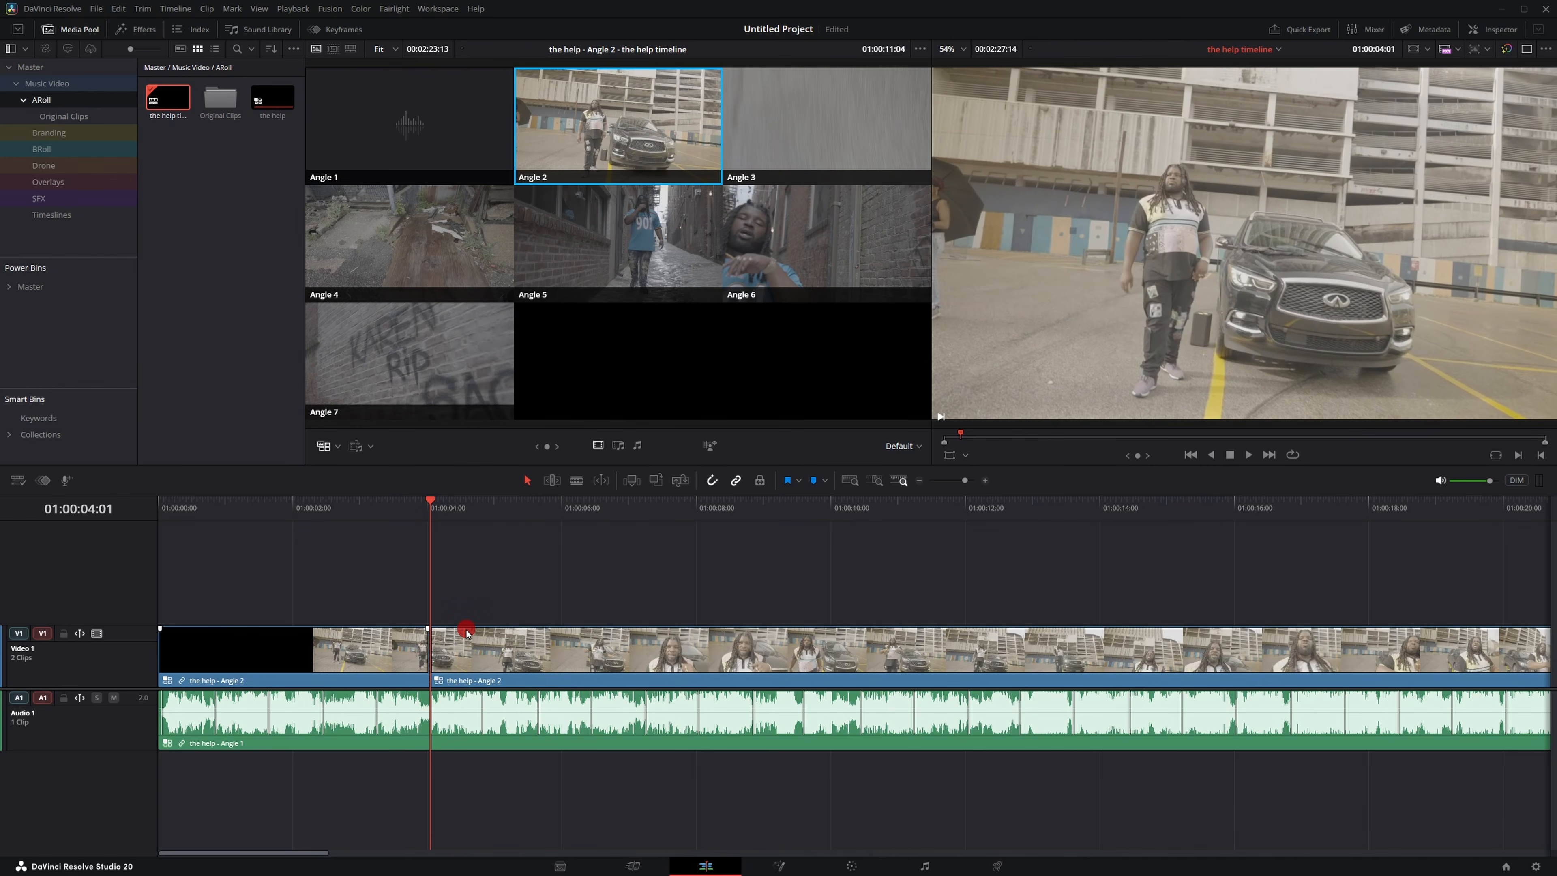
pyautogui.press('3')
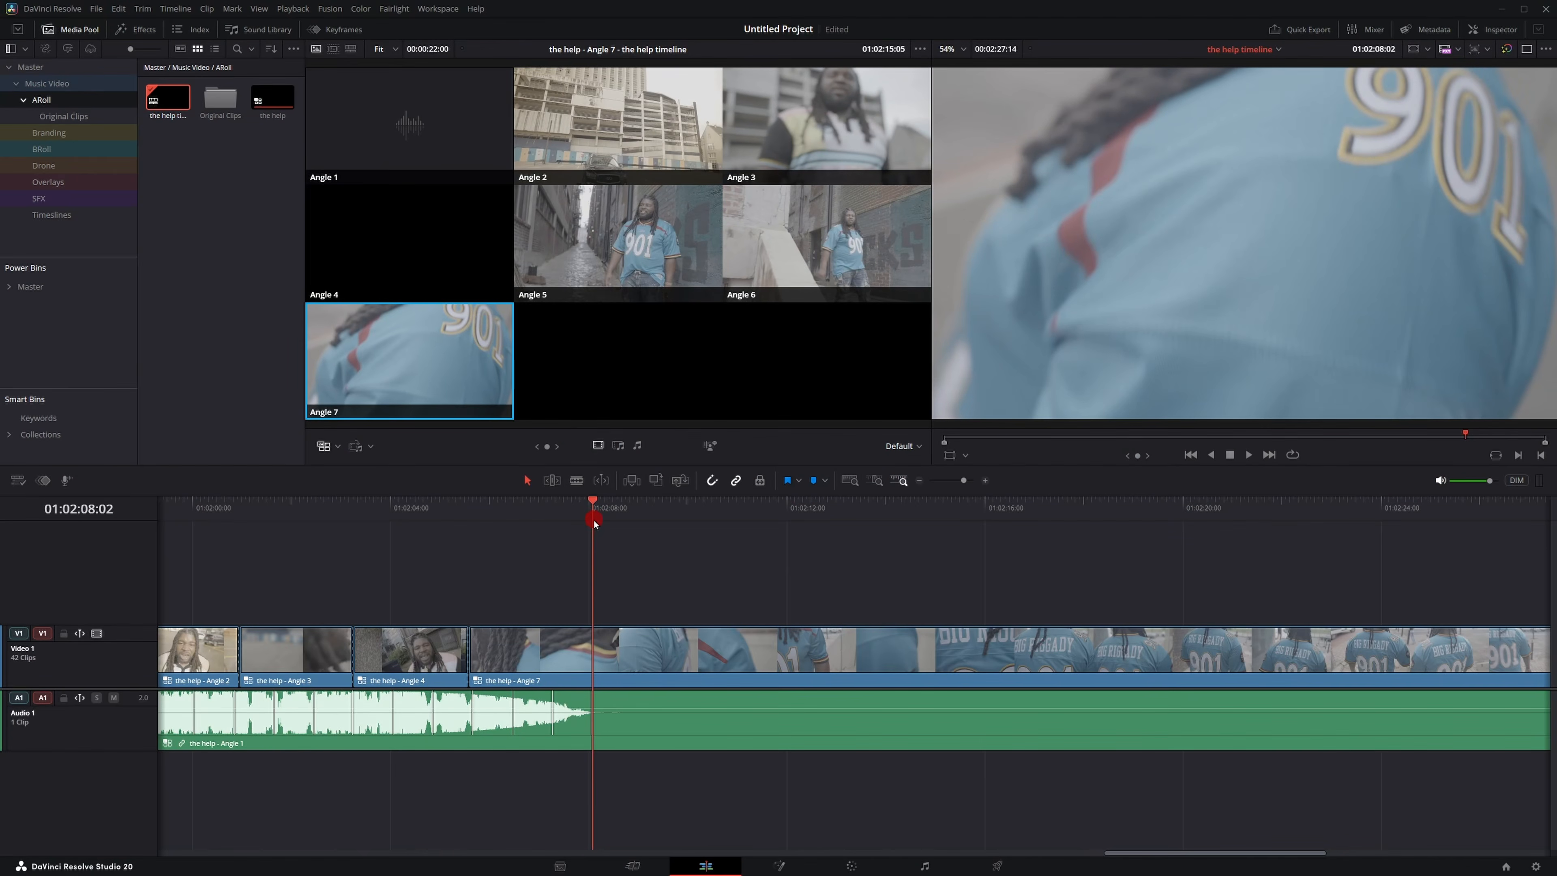
# Trim the timeline's end at 01:02:08:03 and roll the cut between the Angle 4 and Angle 7 clips near 01:00:55 slightly later.
pyautogui.moveTo(593, 521); pyautogui.dragTo(596, 521)
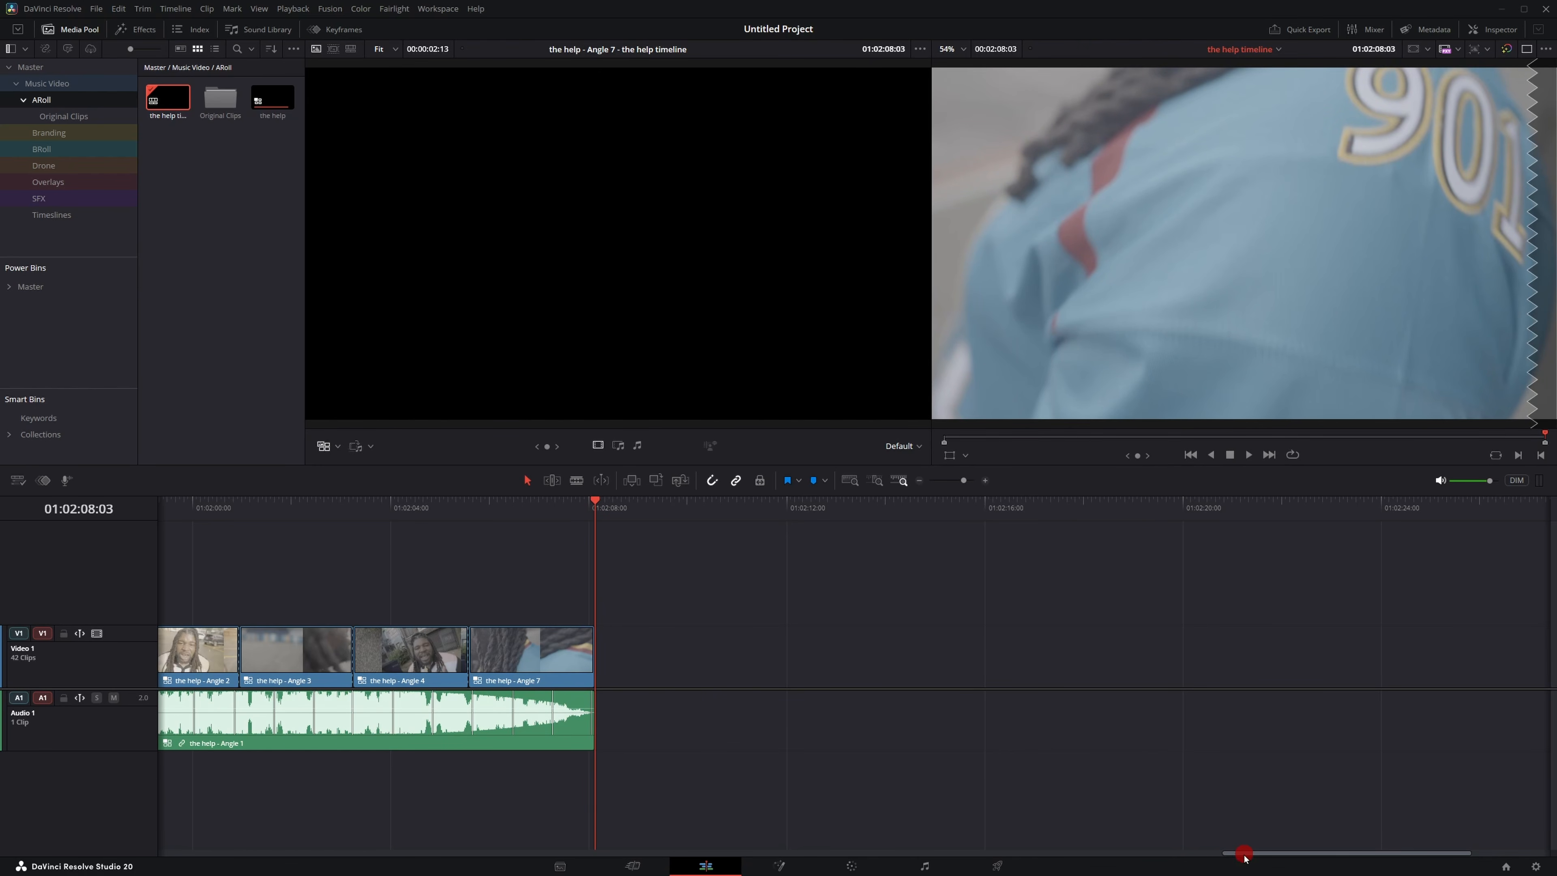
pyautogui.moveTo(1244, 855); pyautogui.dragTo(642, 854)
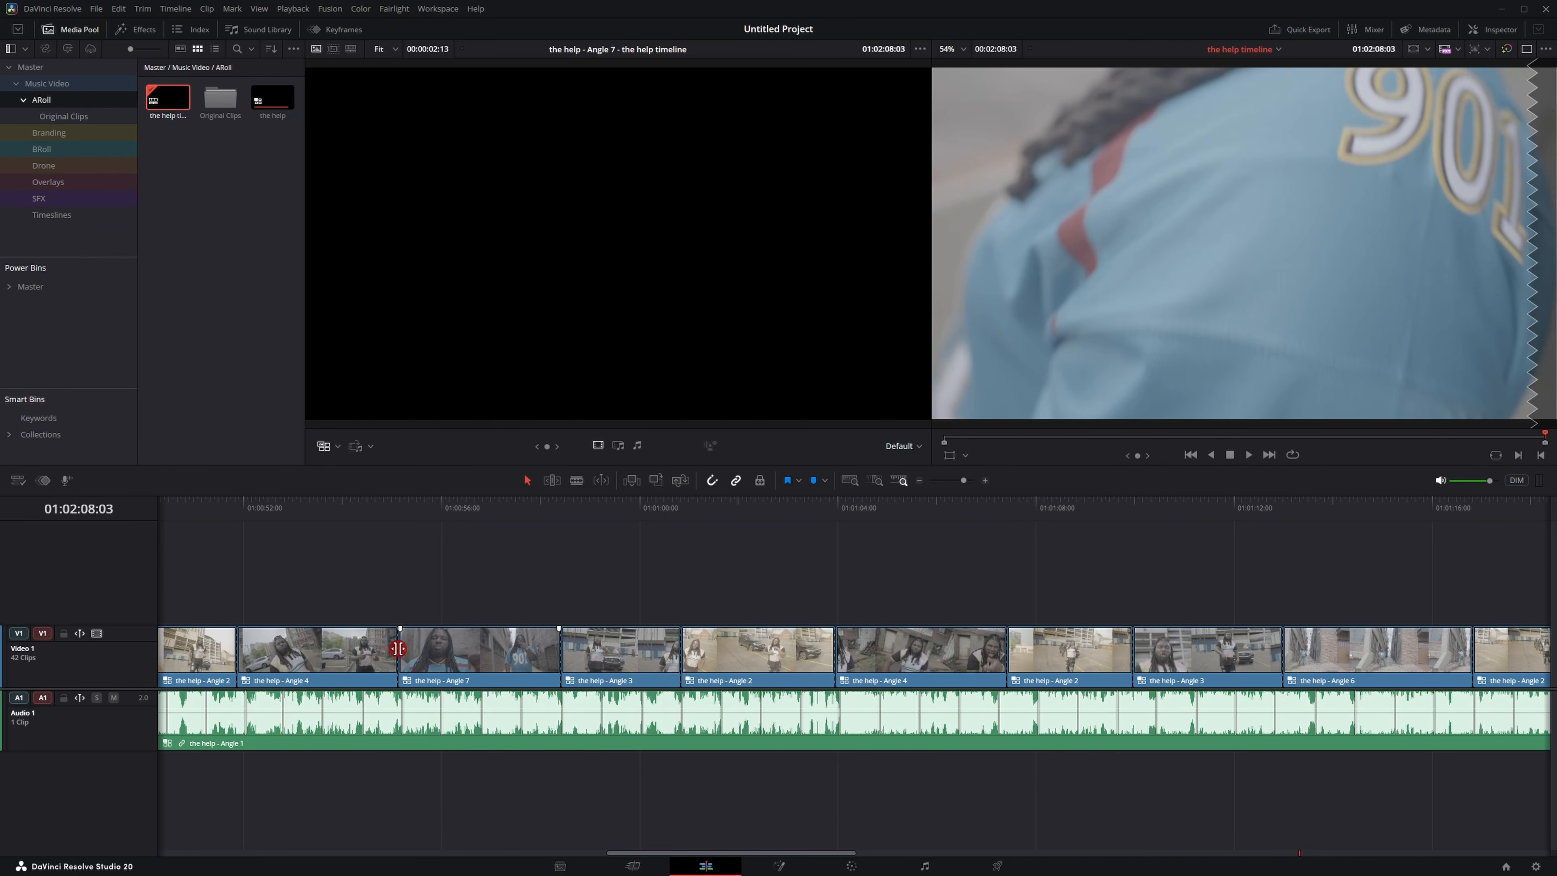
pyautogui.moveTo(399, 649)
pyautogui.mouseDown()
pyautogui.moveTo(359, 649)
pyautogui.moveTo(402, 647)
pyautogui.mouseUp()
pyautogui.click(541, 533)
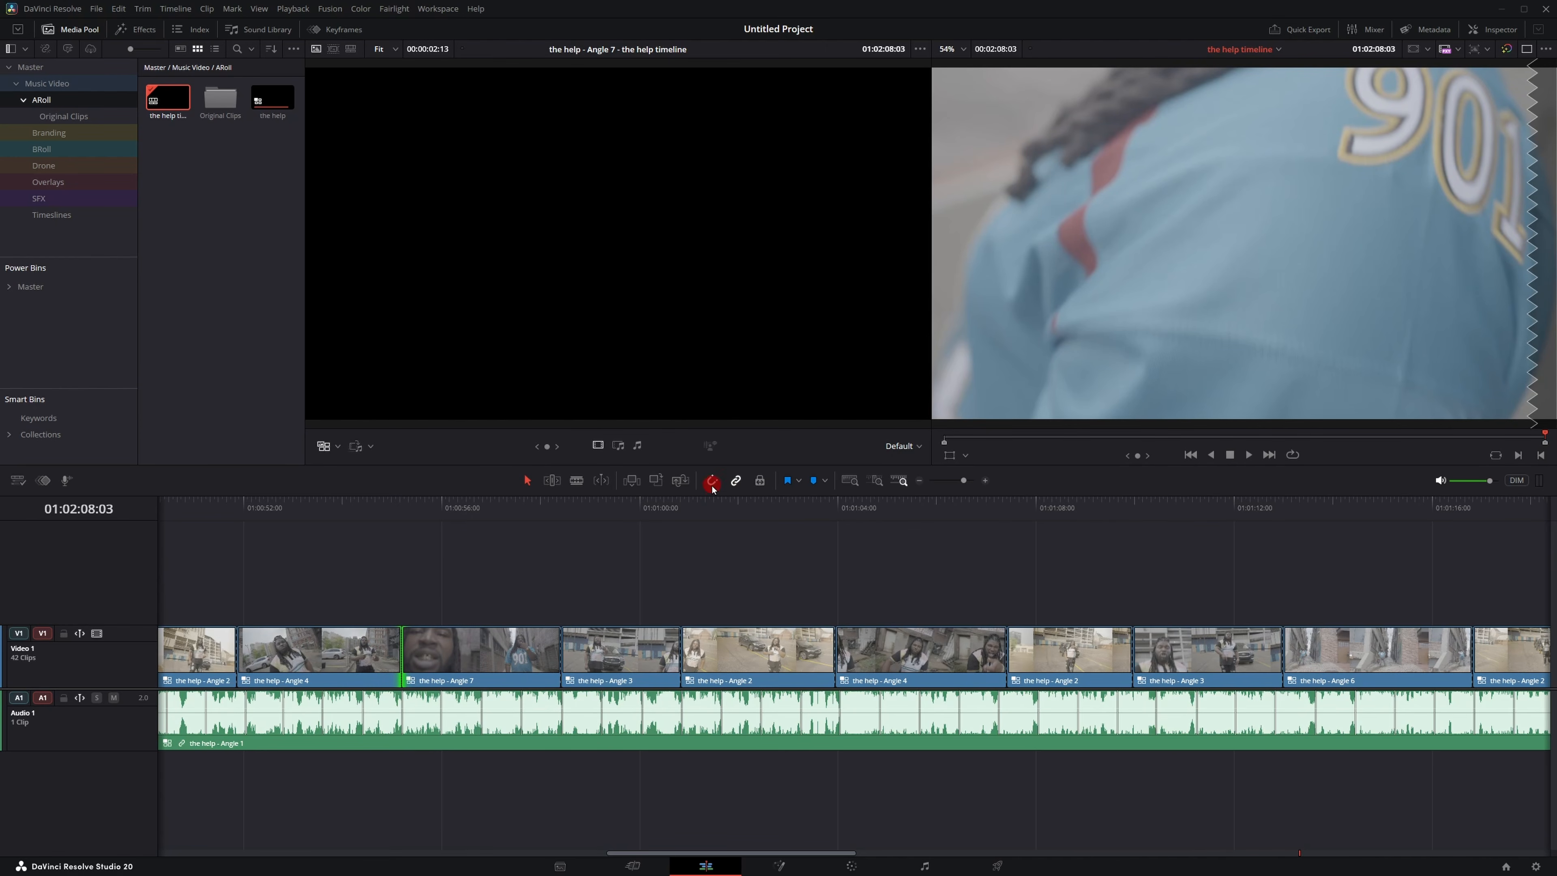
# Play back the opening cuts and switch the second video clip, starting at about 01:00:04:00, from Angle 3 to Angle 7.
pyautogui.scroll(-8, 531, 559)
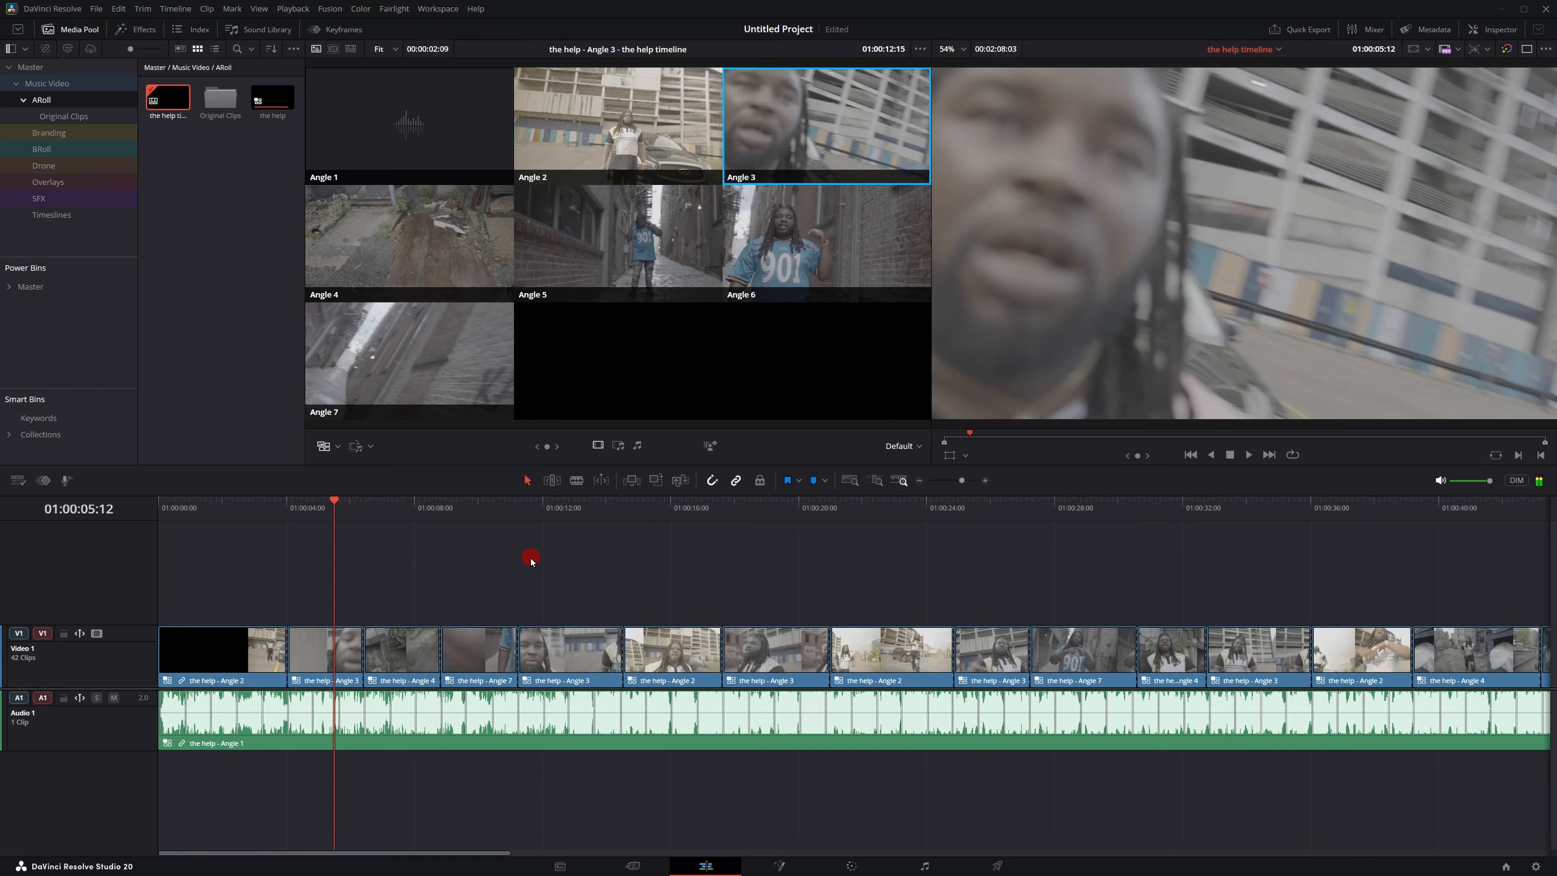
pyautogui.scroll(3, 521, 562)
pyautogui.press('space')
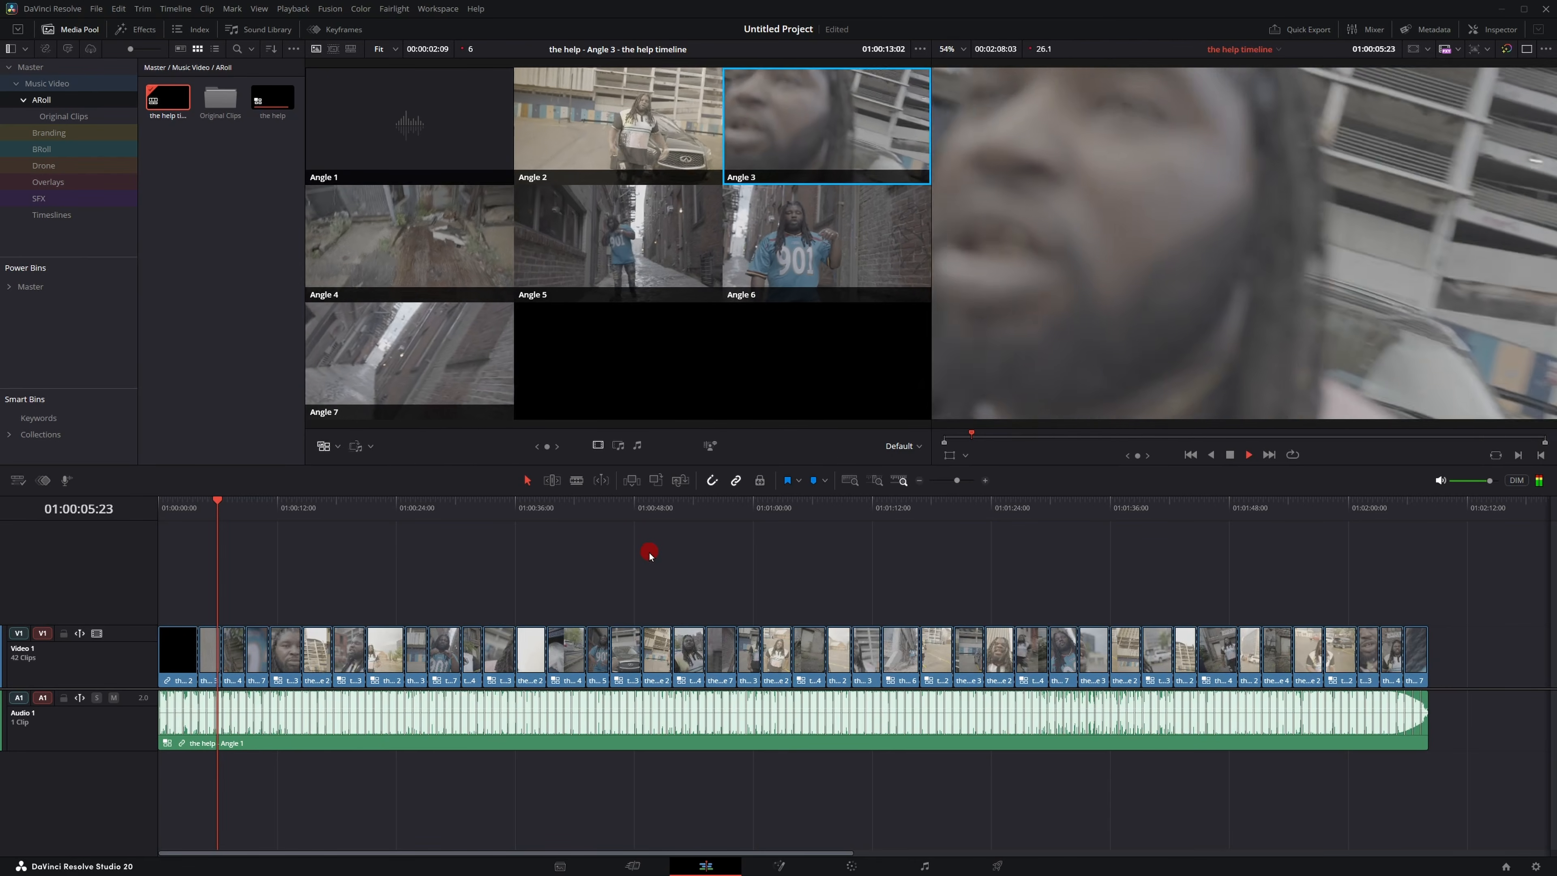
pyautogui.press('space')
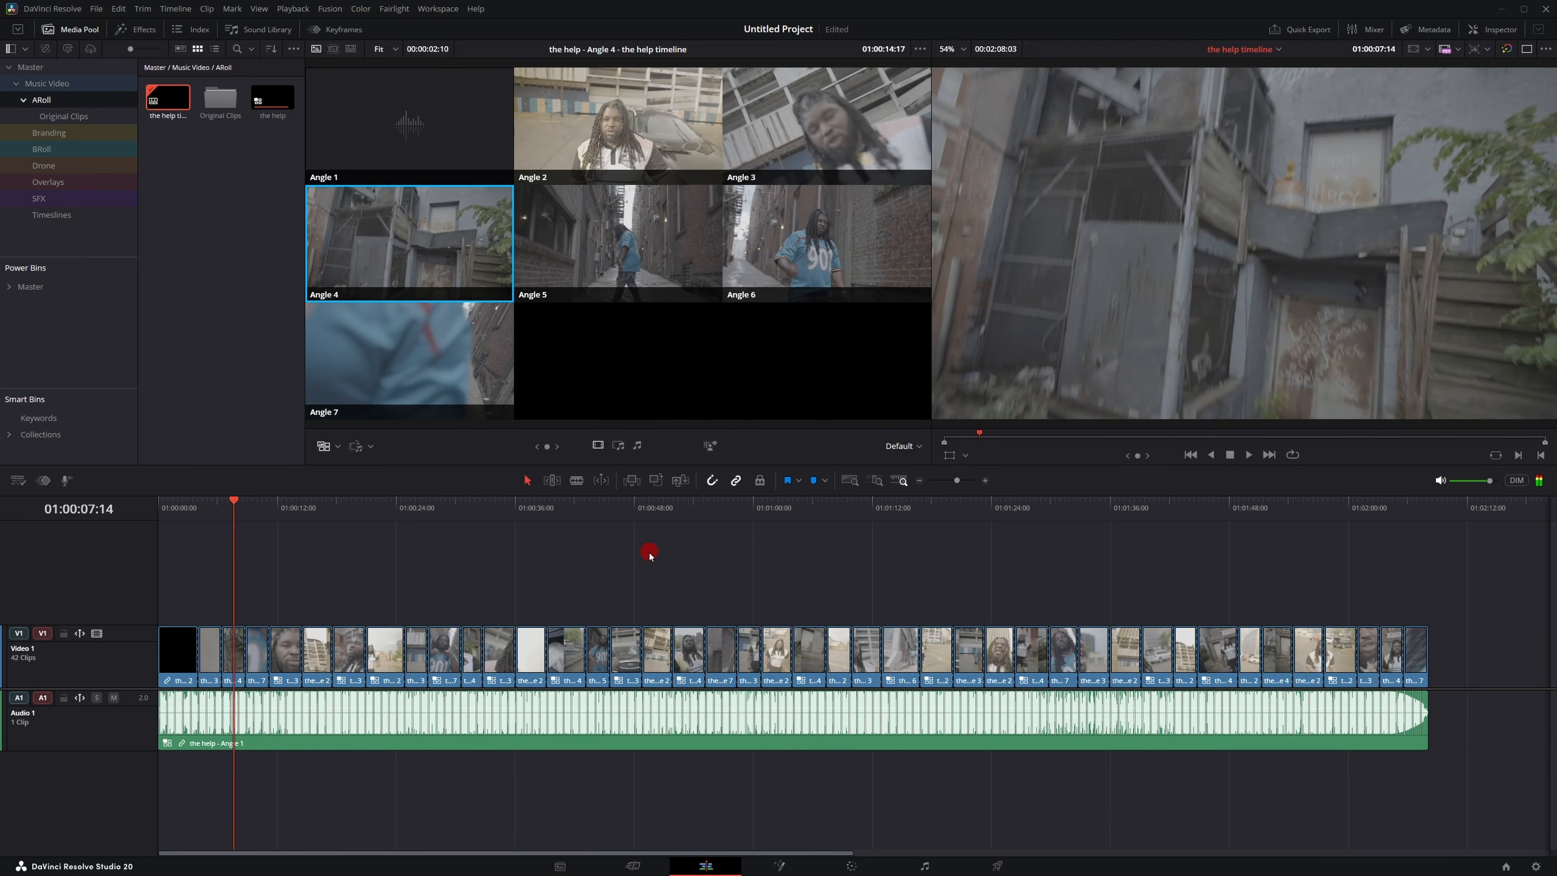
pyautogui.scroll(5, 486, 521)
pyautogui.moveTo(525, 514); pyautogui.dragTo(436, 532)
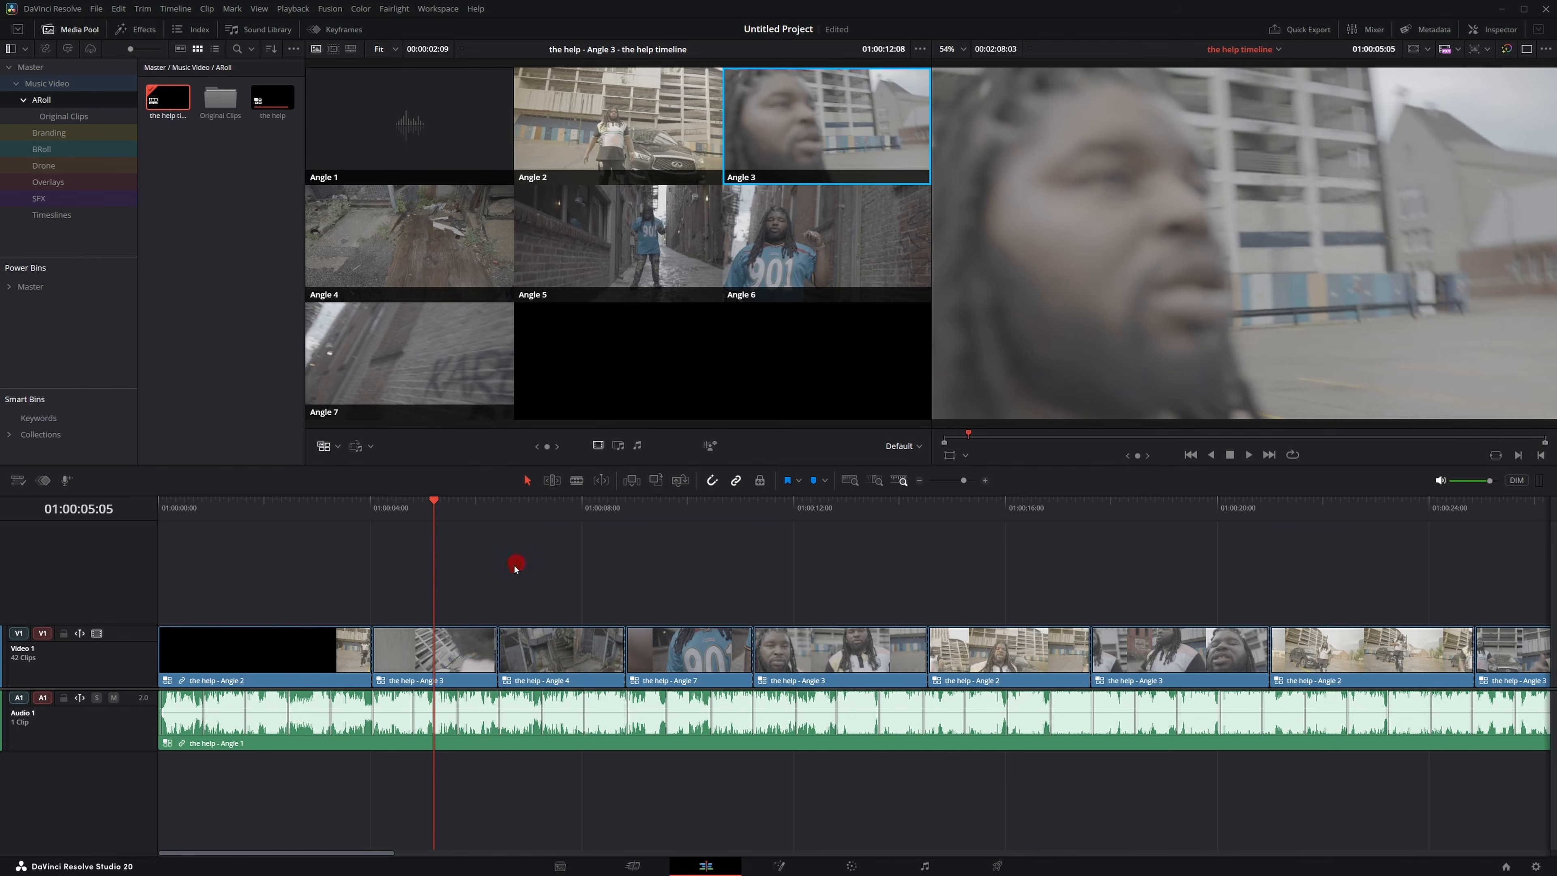
pyautogui.rightClick(429, 686)
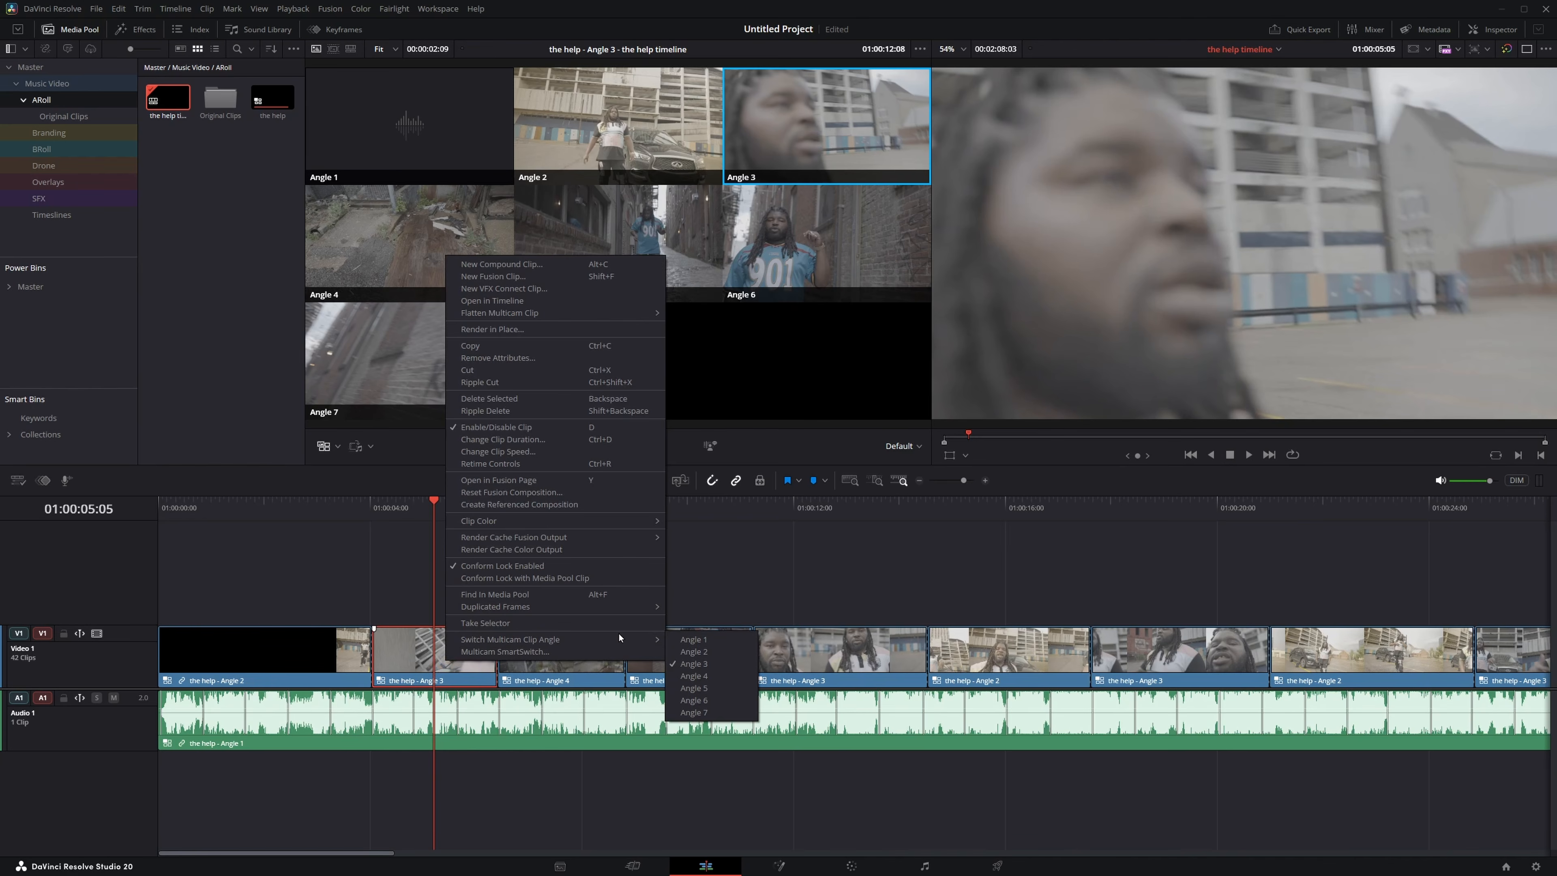
pyautogui.moveTo(641, 638)
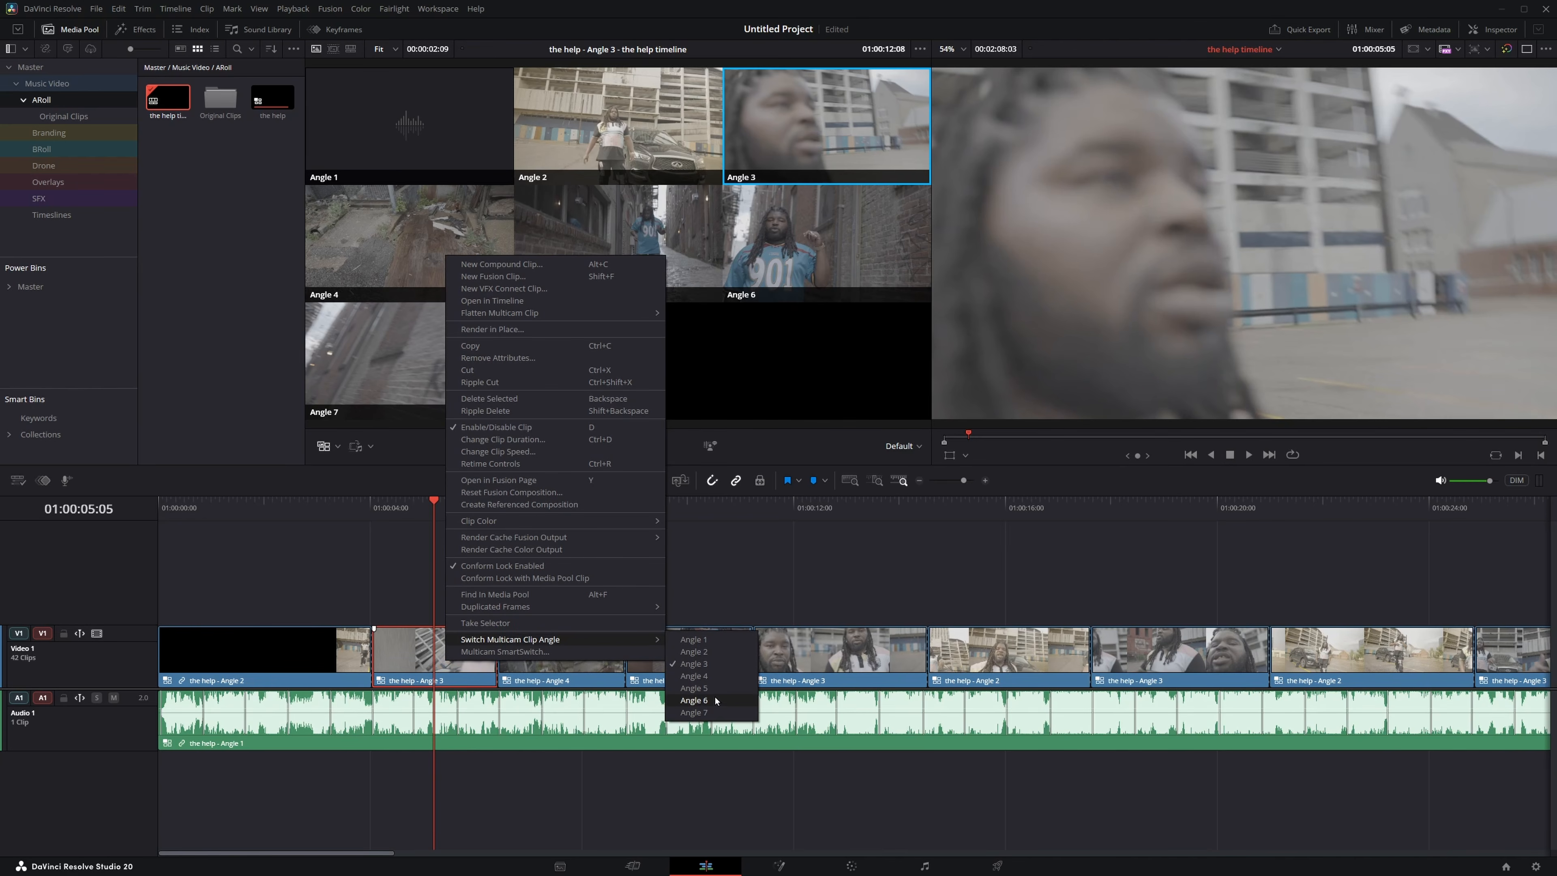
pyautogui.click(719, 711)
pyautogui.click(482, 527)
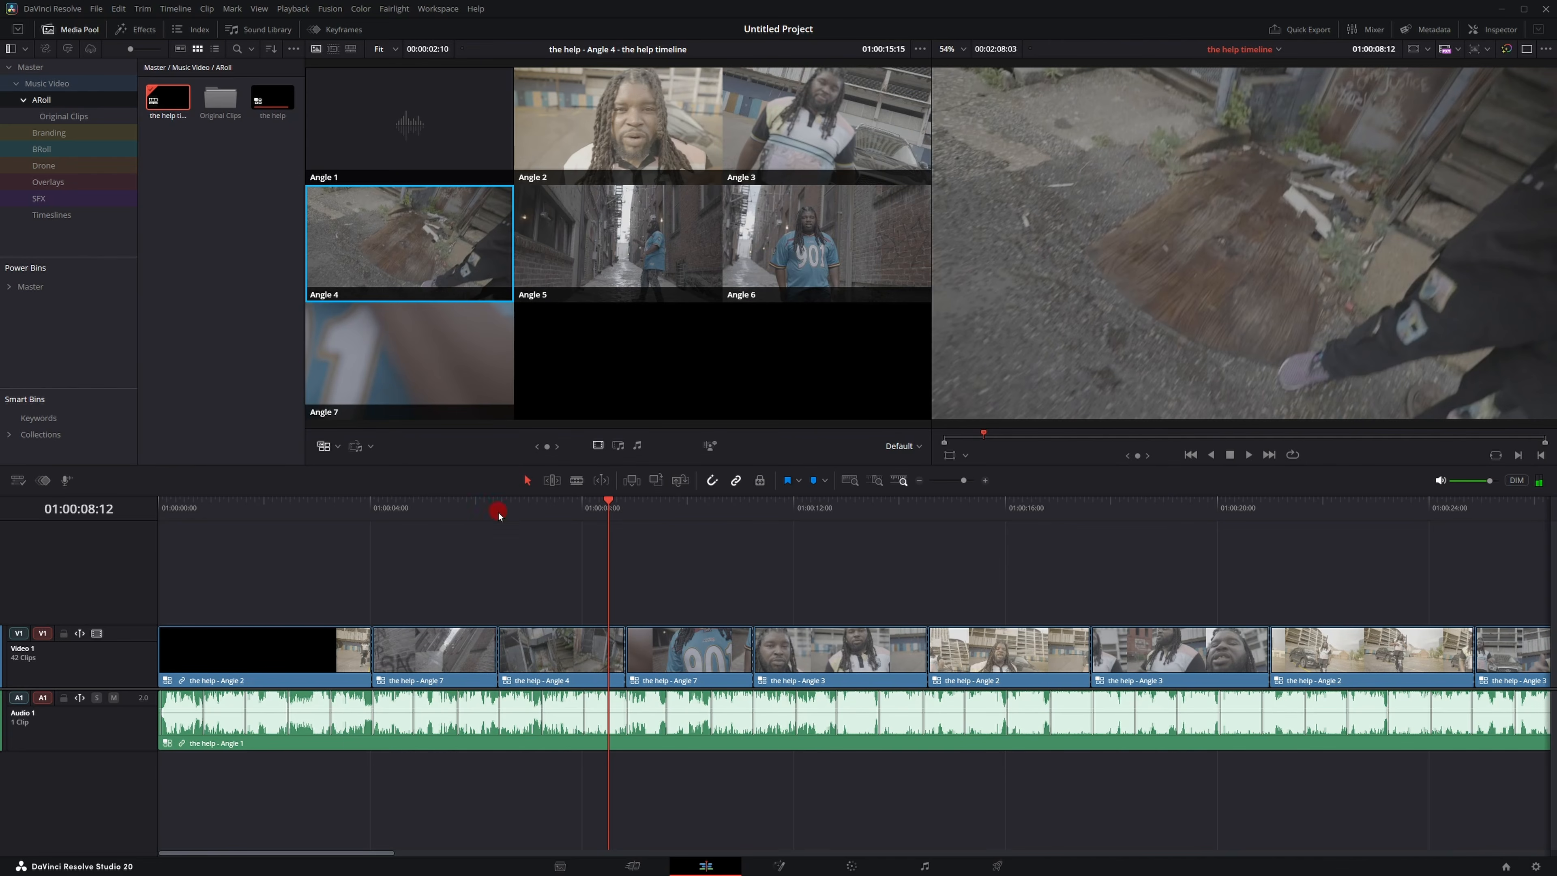
# Scrub through the whole multicam edit and play its final cuts from 01:02:03:06 to check the angle changes.
pyautogui.scroll(-5, 401, 560)
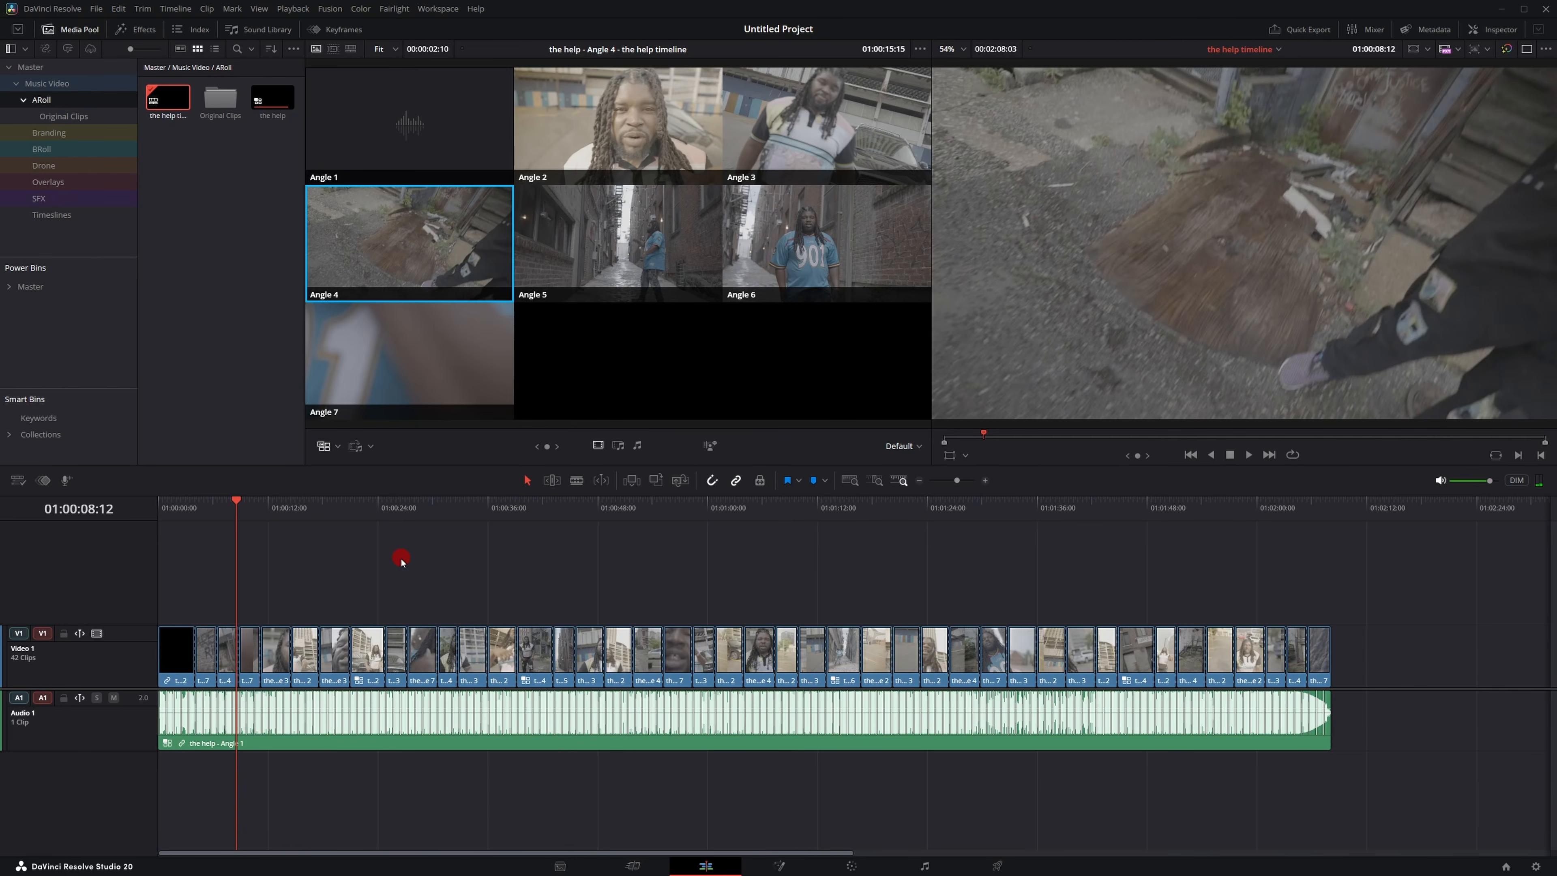
pyautogui.moveTo(266, 529); pyautogui.dragTo(469, 547)
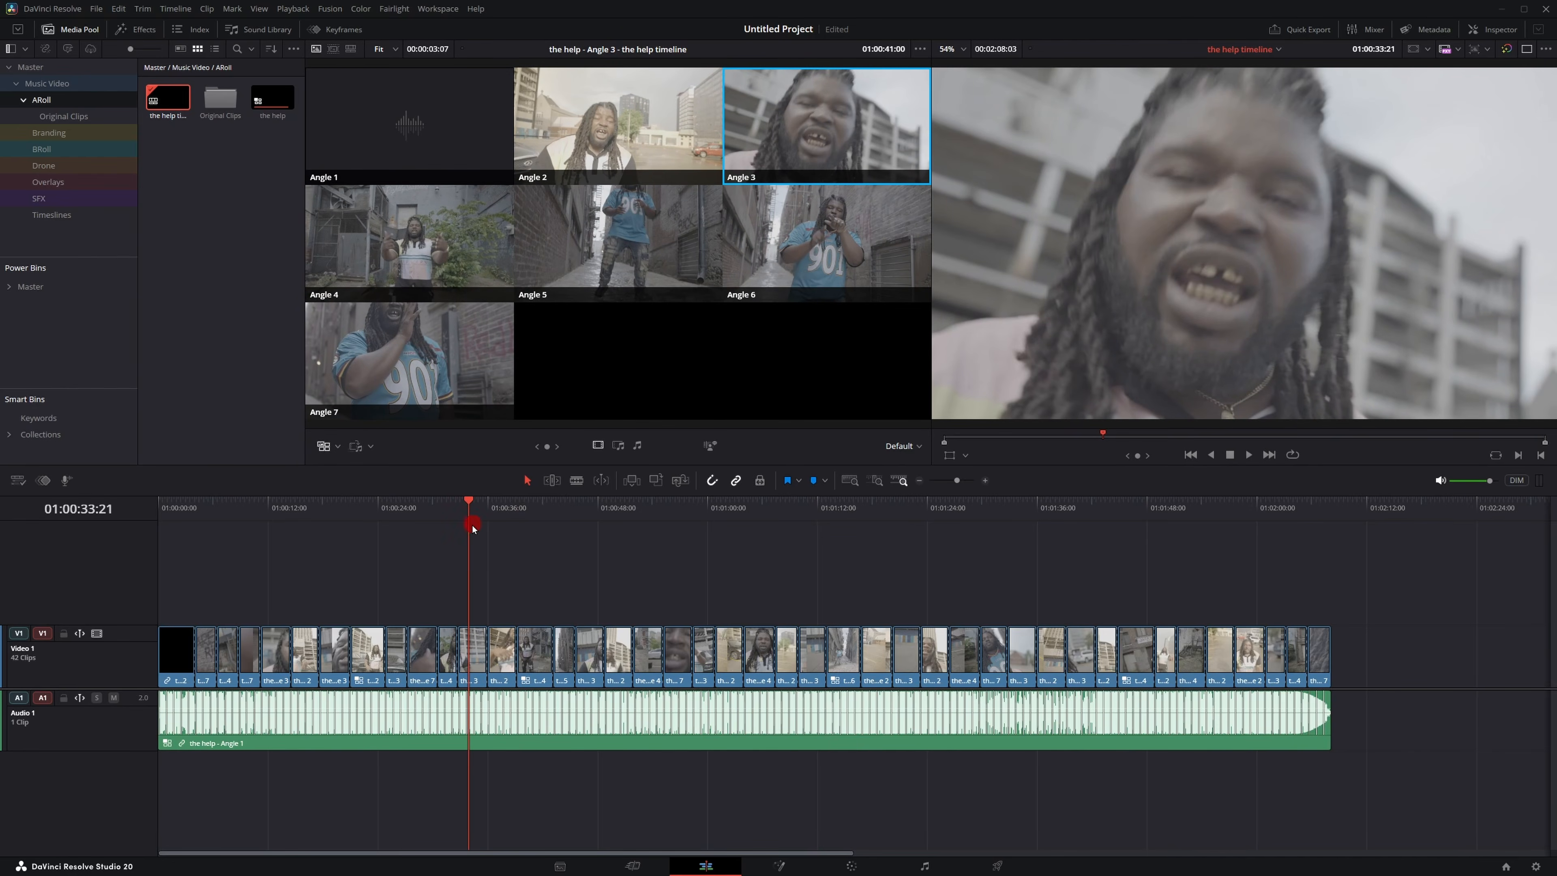
pyautogui.moveTo(473, 528); pyautogui.dragTo(710, 538)
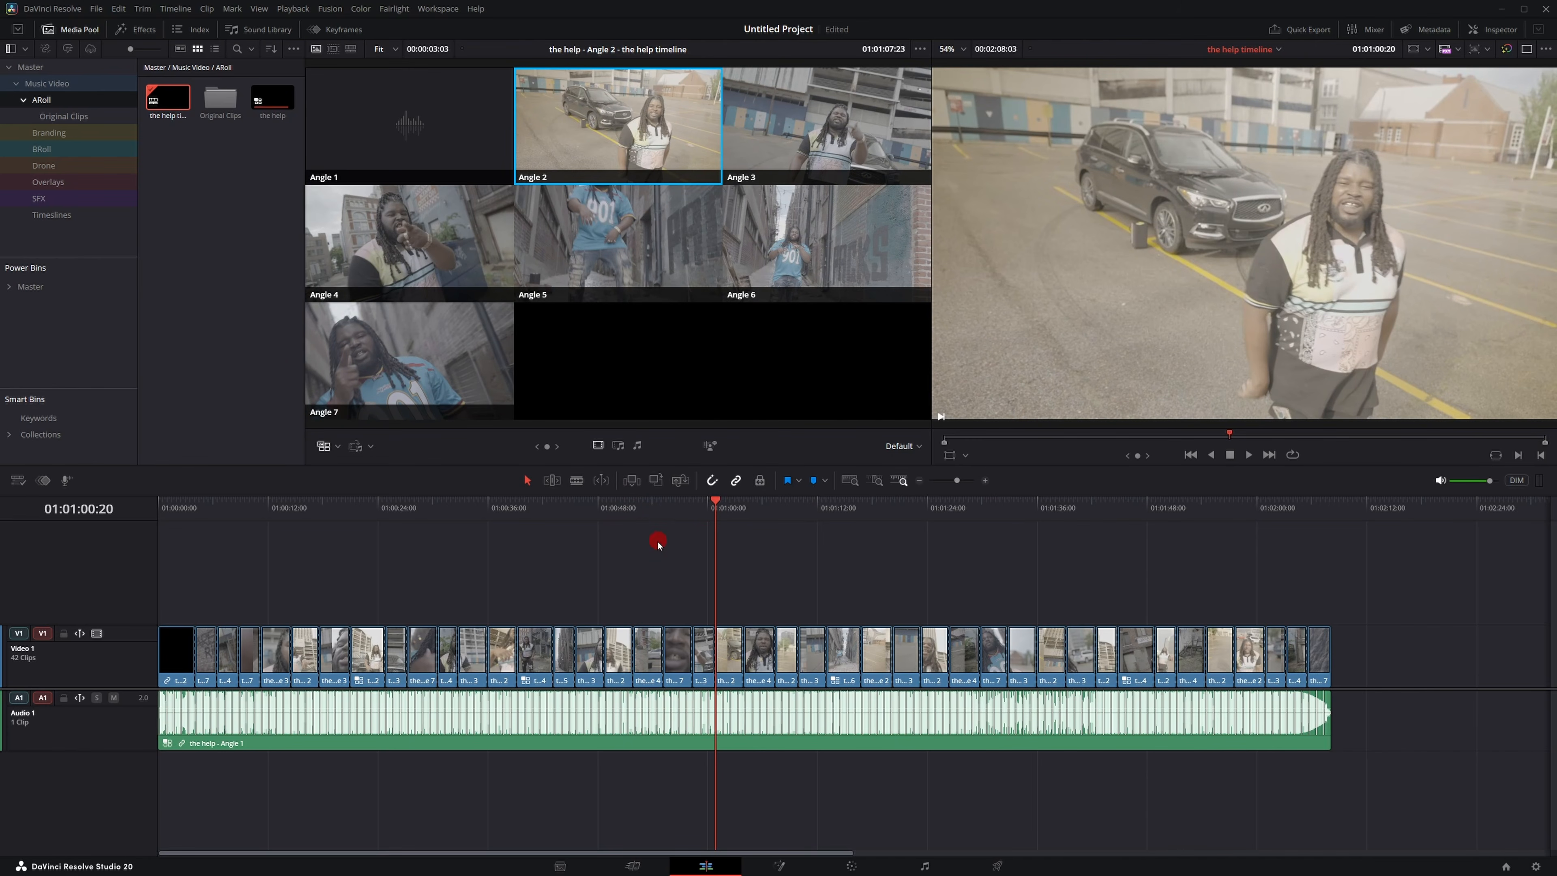
pyautogui.moveTo(720, 519); pyautogui.dragTo(1284, 538)
pyautogui.scroll(6, 1306, 564)
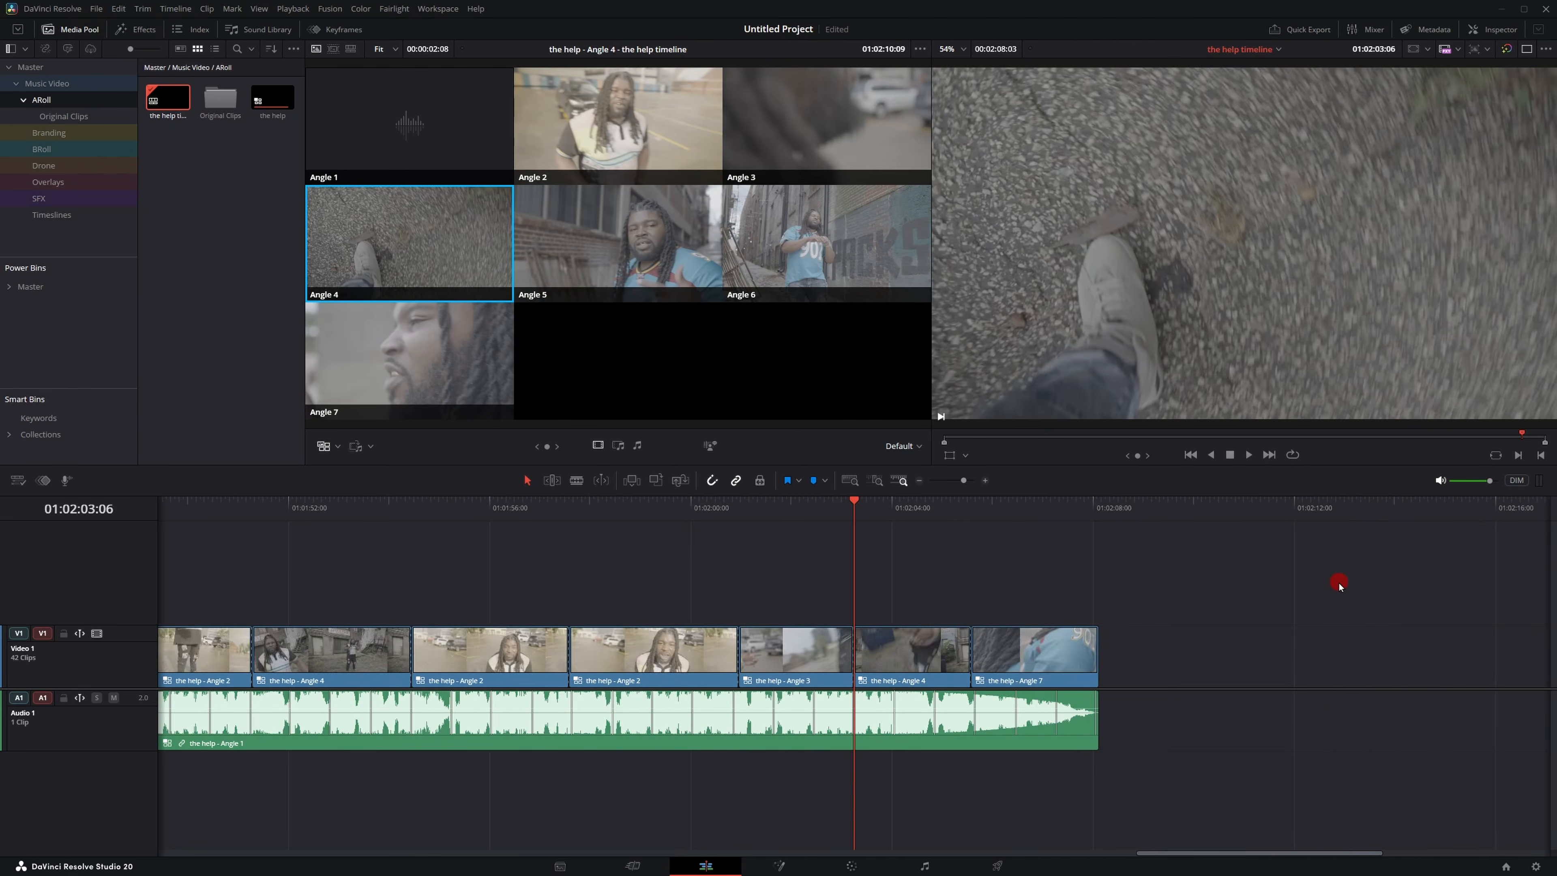
pyautogui.press('space')
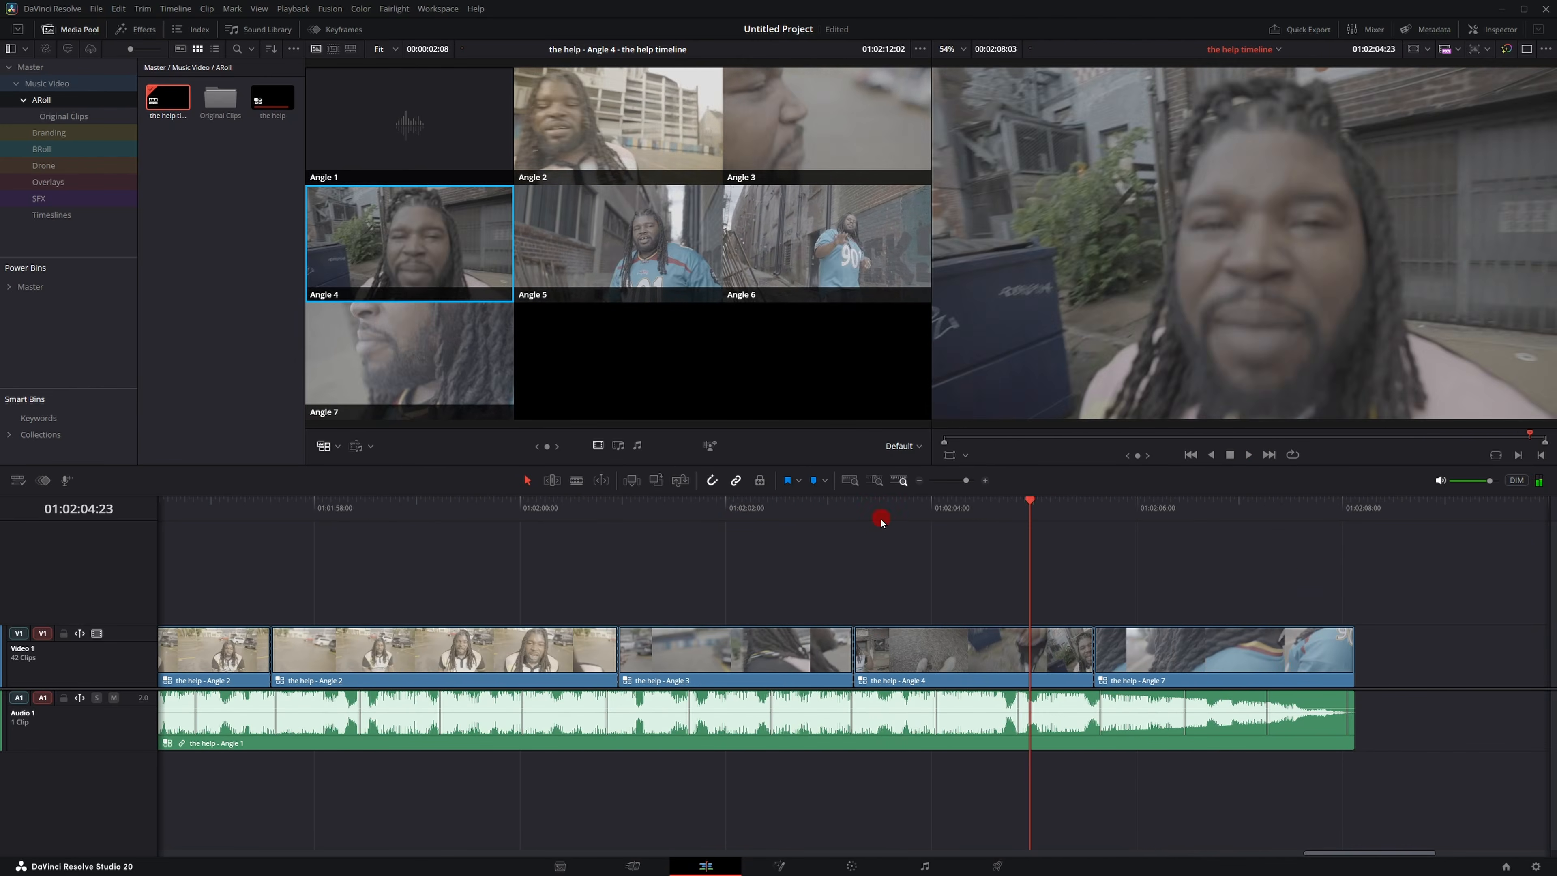
# Try cutting the next-to-last video clip at 01:02:04:09 with a switch to Angle 6, and undo that cut.
pyautogui.moveTo(879, 522); pyautogui.dragTo(938, 619)
pyautogui.click(1001, 667)
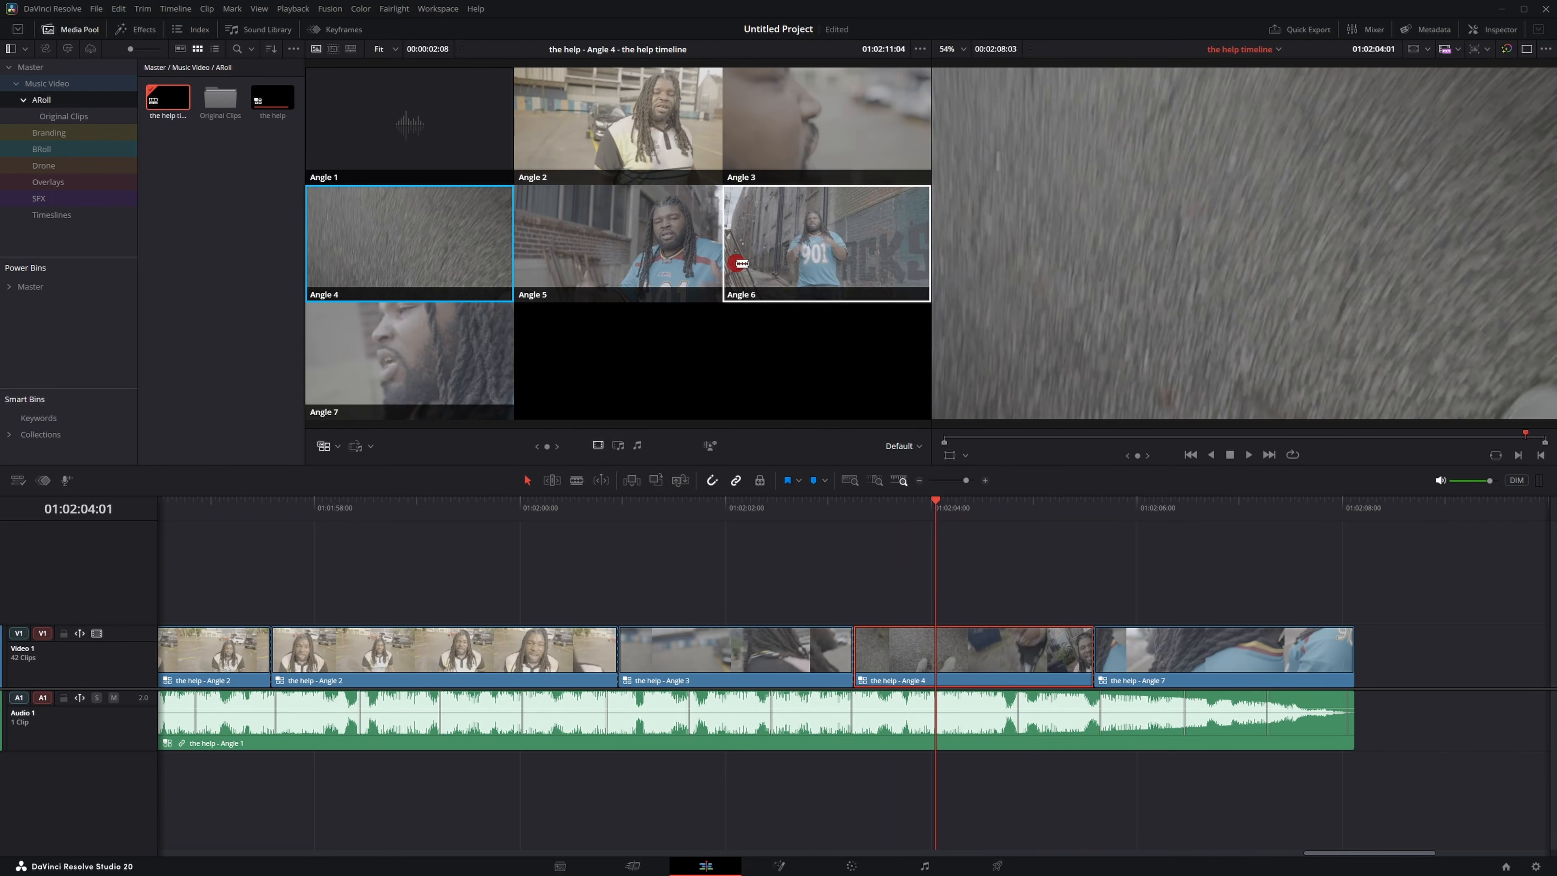
pyautogui.moveTo(963, 527); pyautogui.dragTo(970, 529)
pyautogui.press('6')
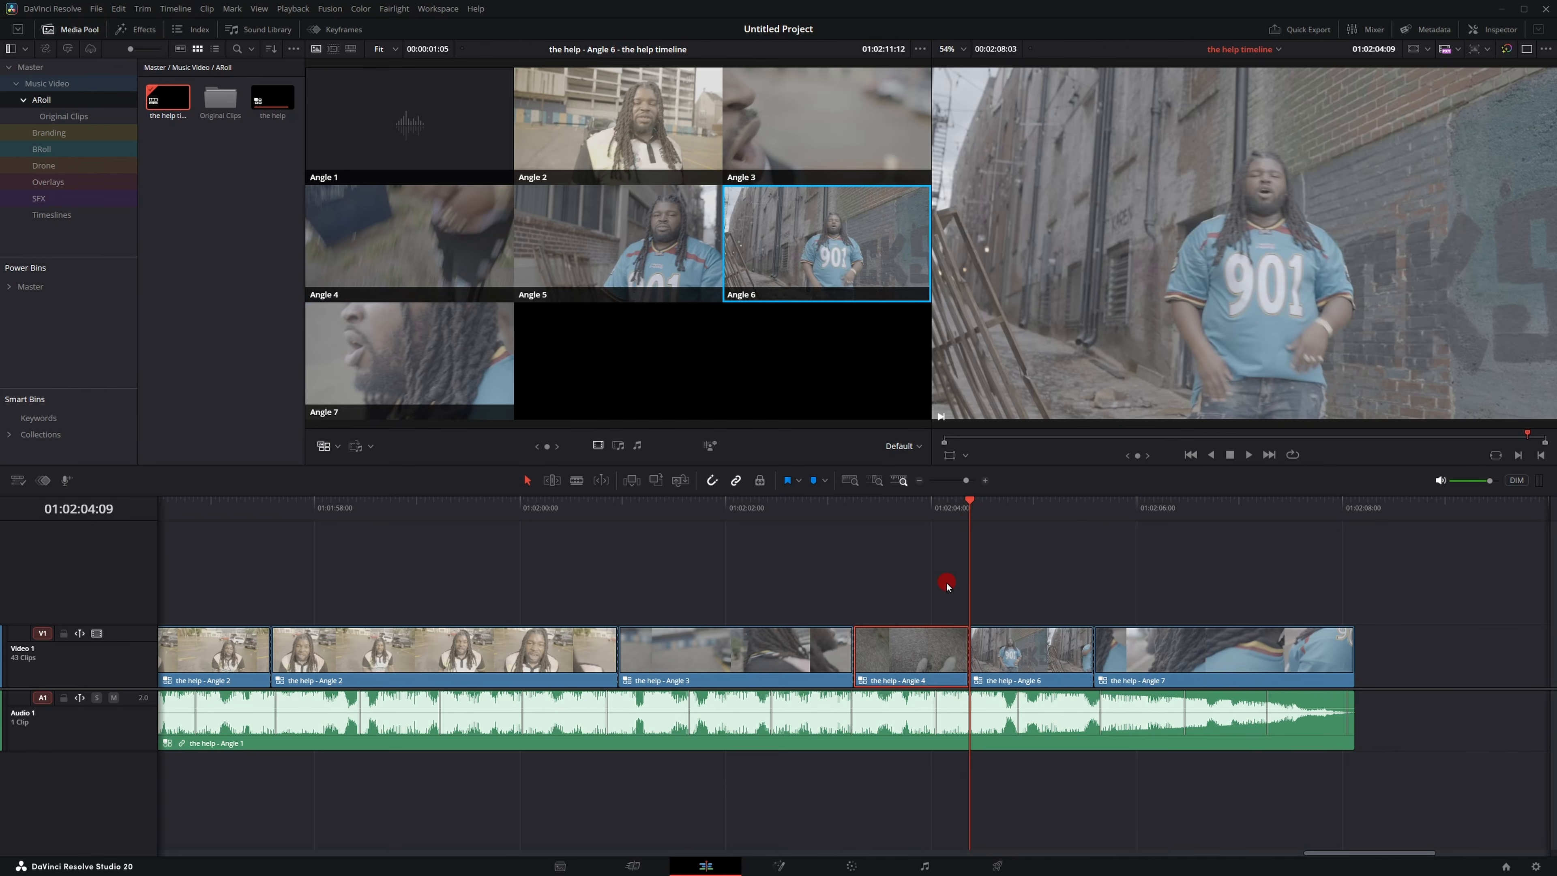
pyautogui.hotkey('ctrl', 'z')
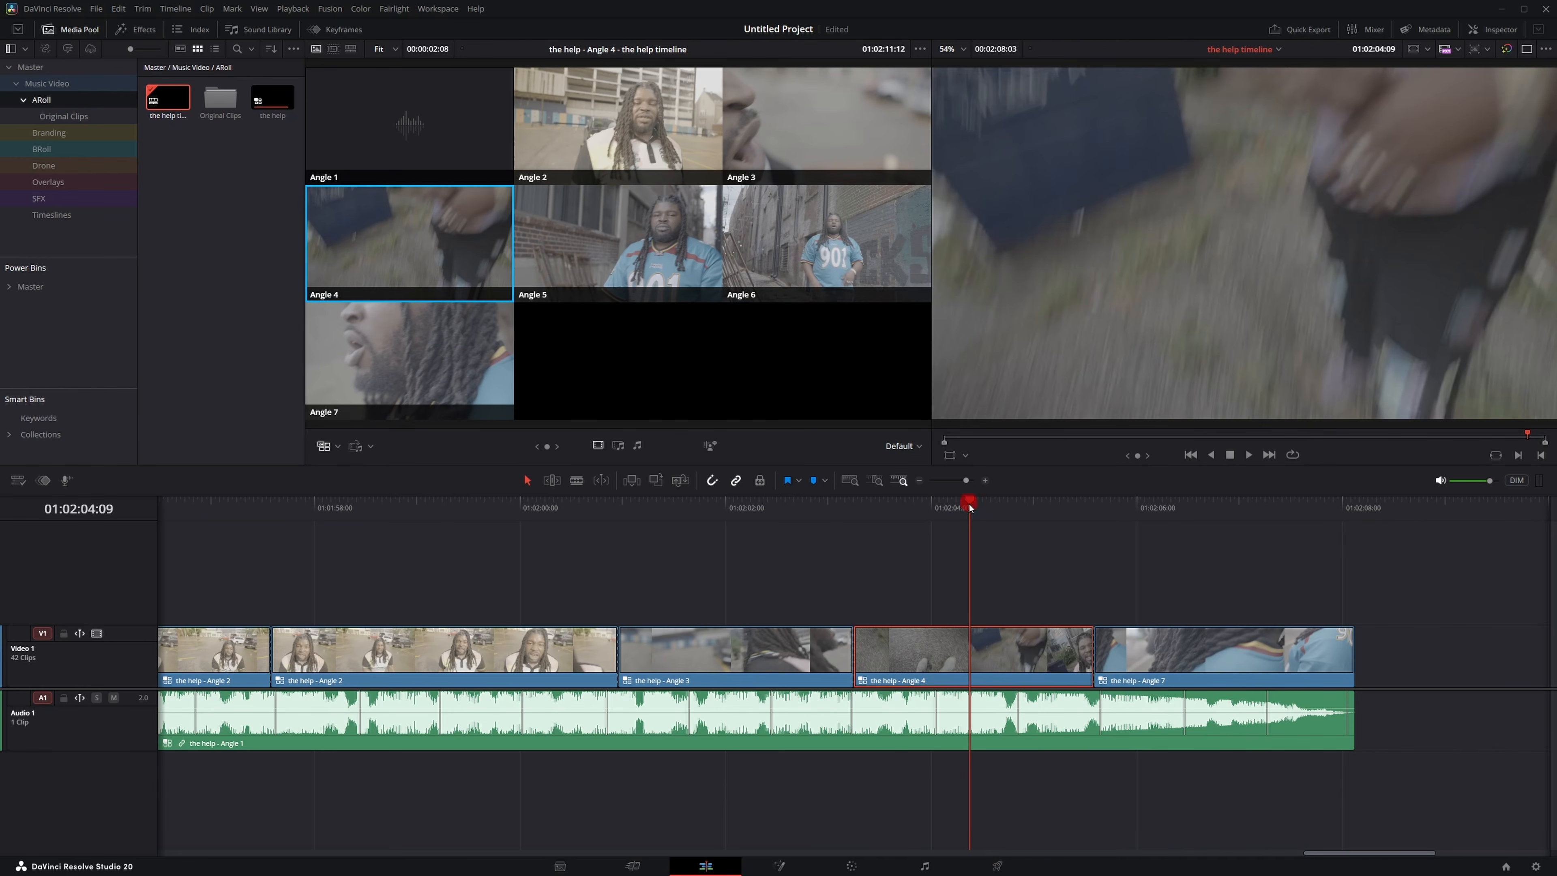
# Switch the entire next-to-last video clip, starting at 01:02:03:06, to Angle 6 without adding a cut.
pyautogui.moveTo(969, 507); pyautogui.dragTo(856, 522)
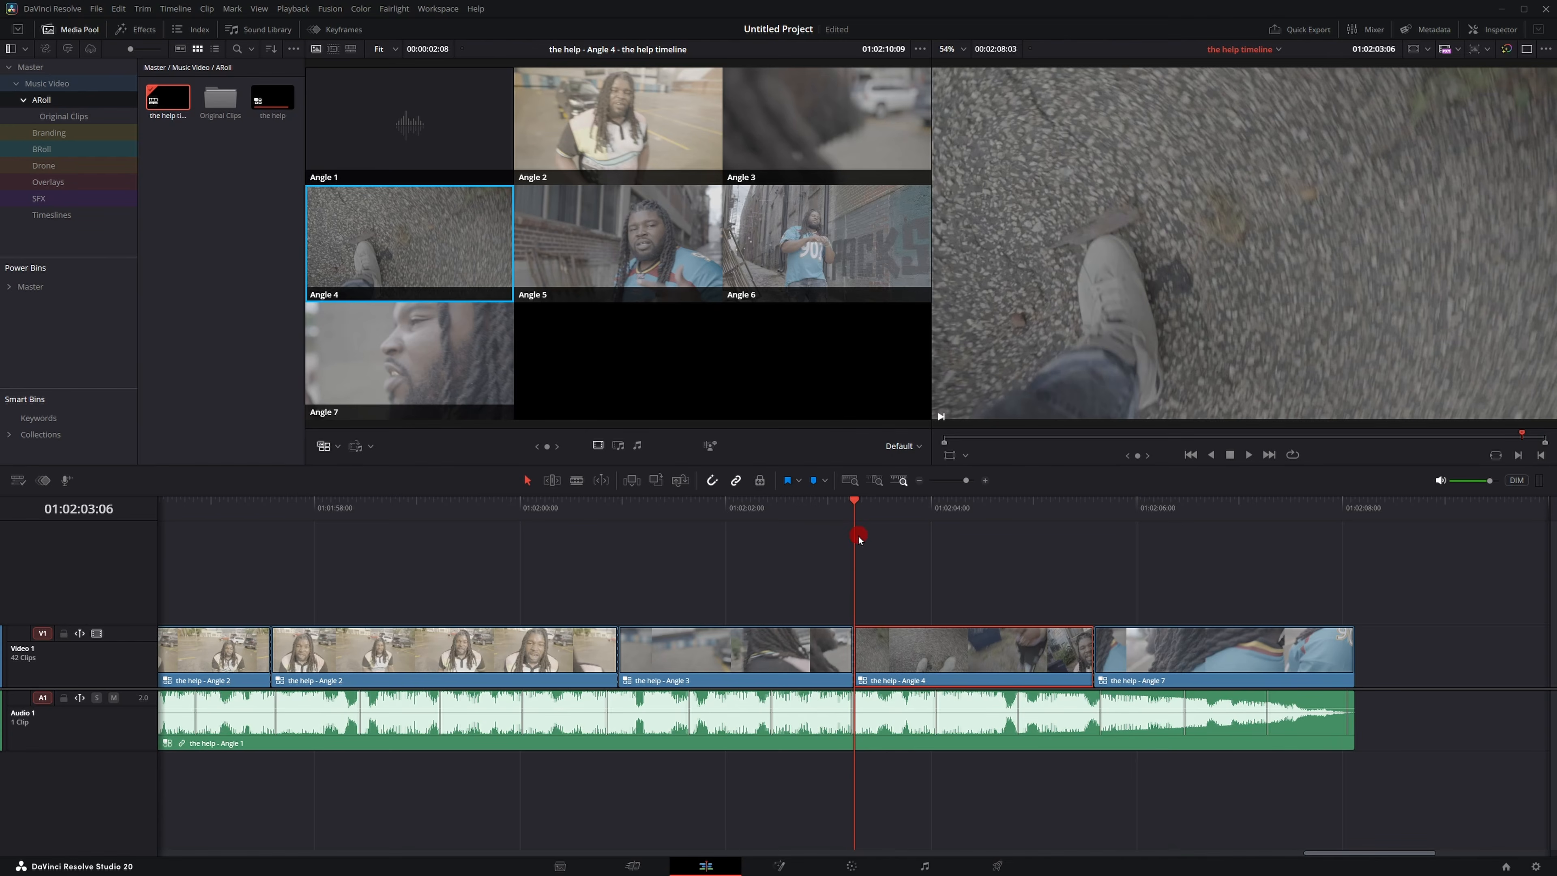
pyautogui.hotkey('alt', '6')
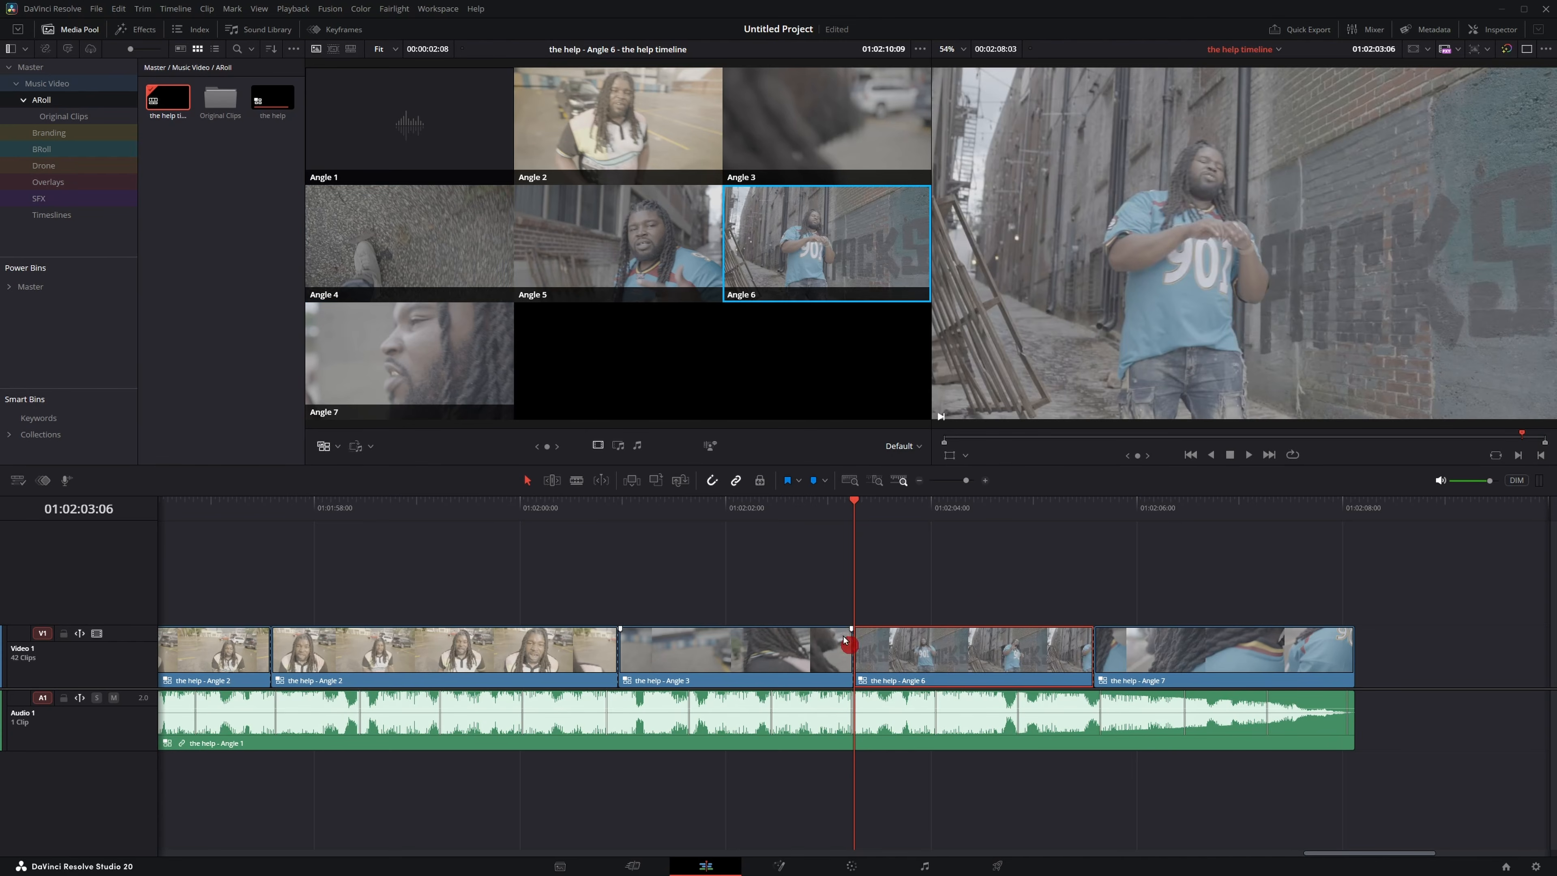
# Flatten all the multicam clips on the timeline, retaining grades from angles, and scrub through the flattened edit.
pyautogui.hotkey('shift', 'z')
pyautogui.press('Home')
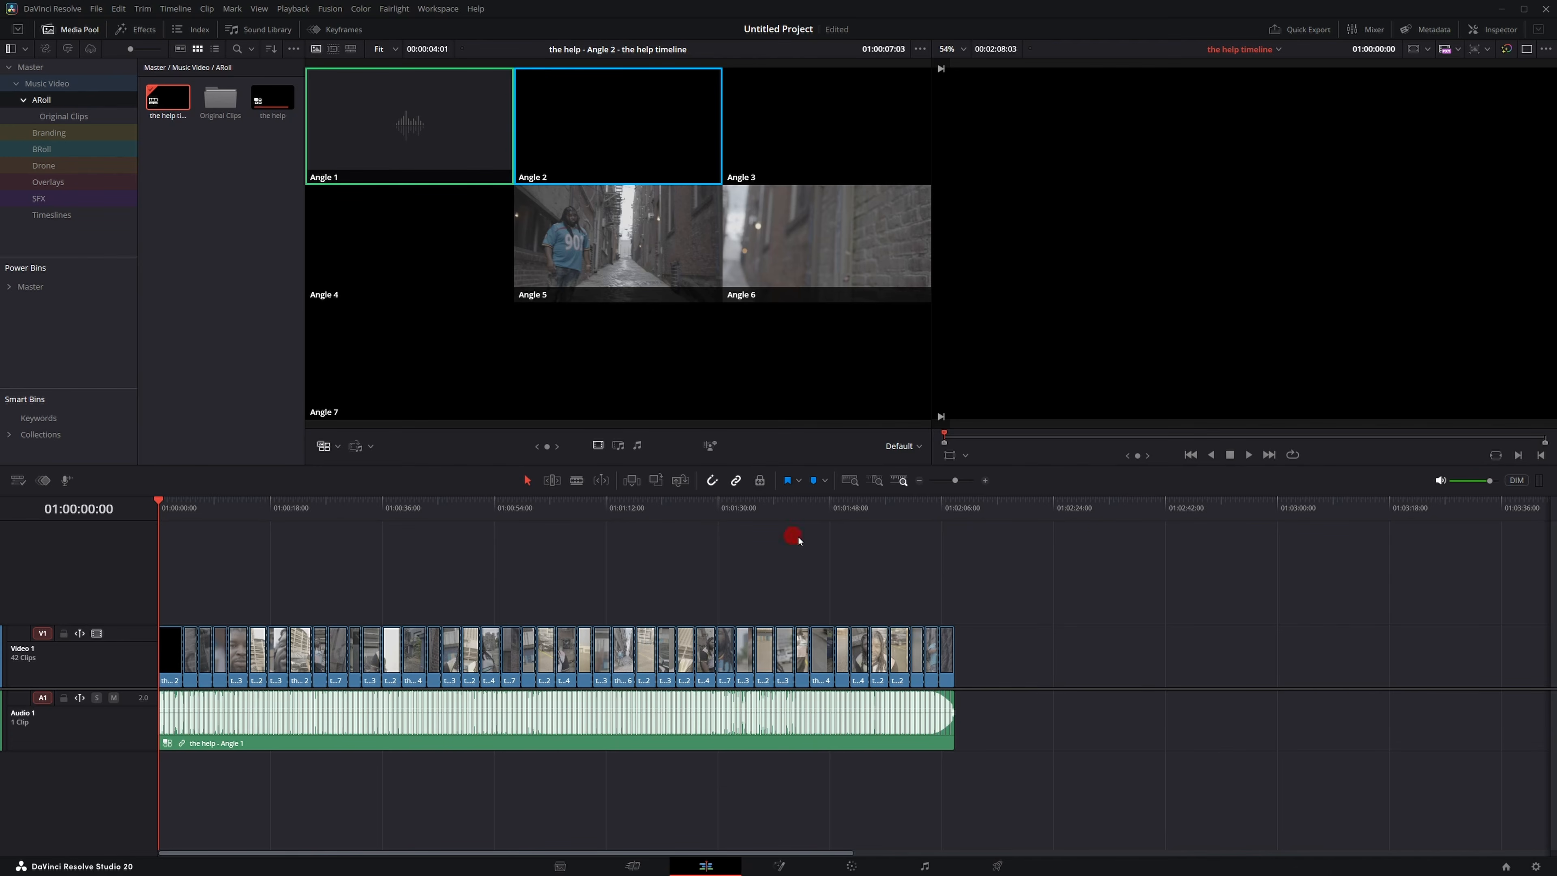
pyautogui.moveTo(1079, 668); pyautogui.dragTo(121, 644)
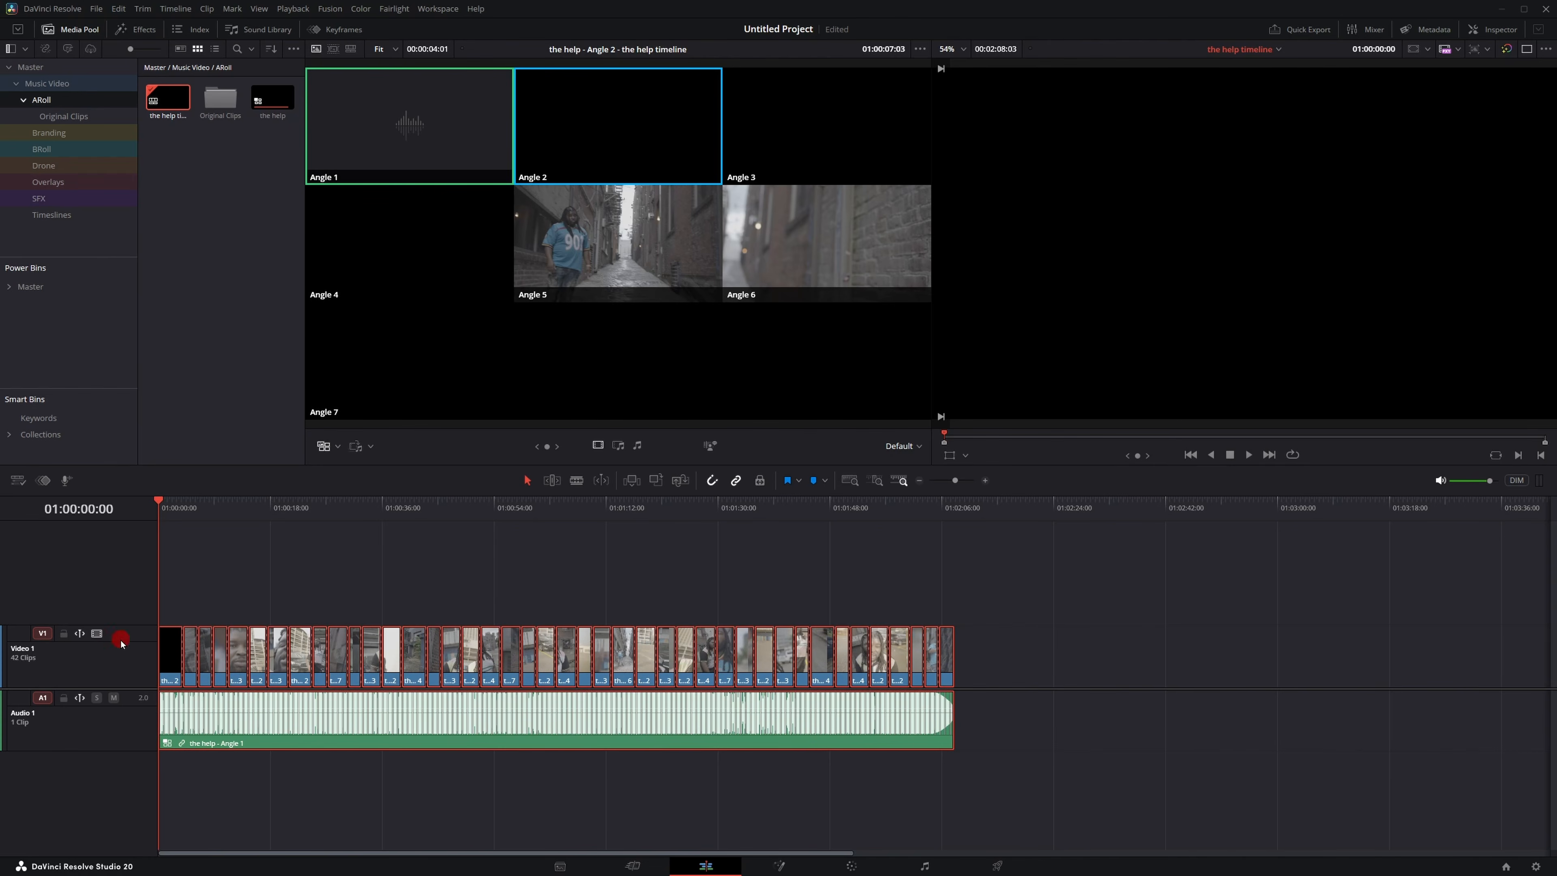
pyautogui.rightClick(302, 648)
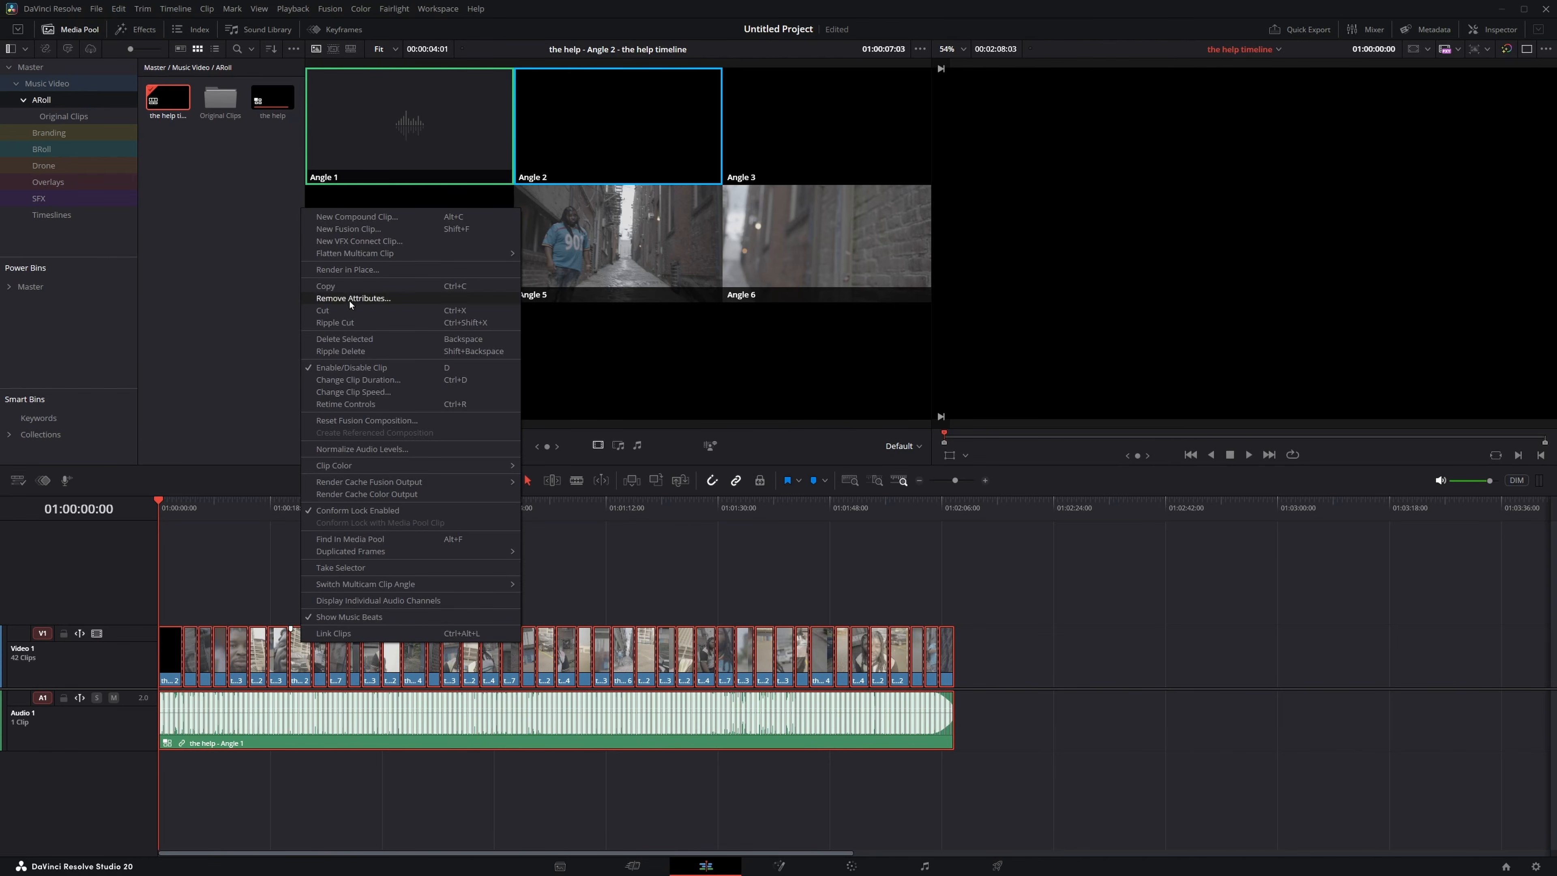
pyautogui.moveTo(357, 252)
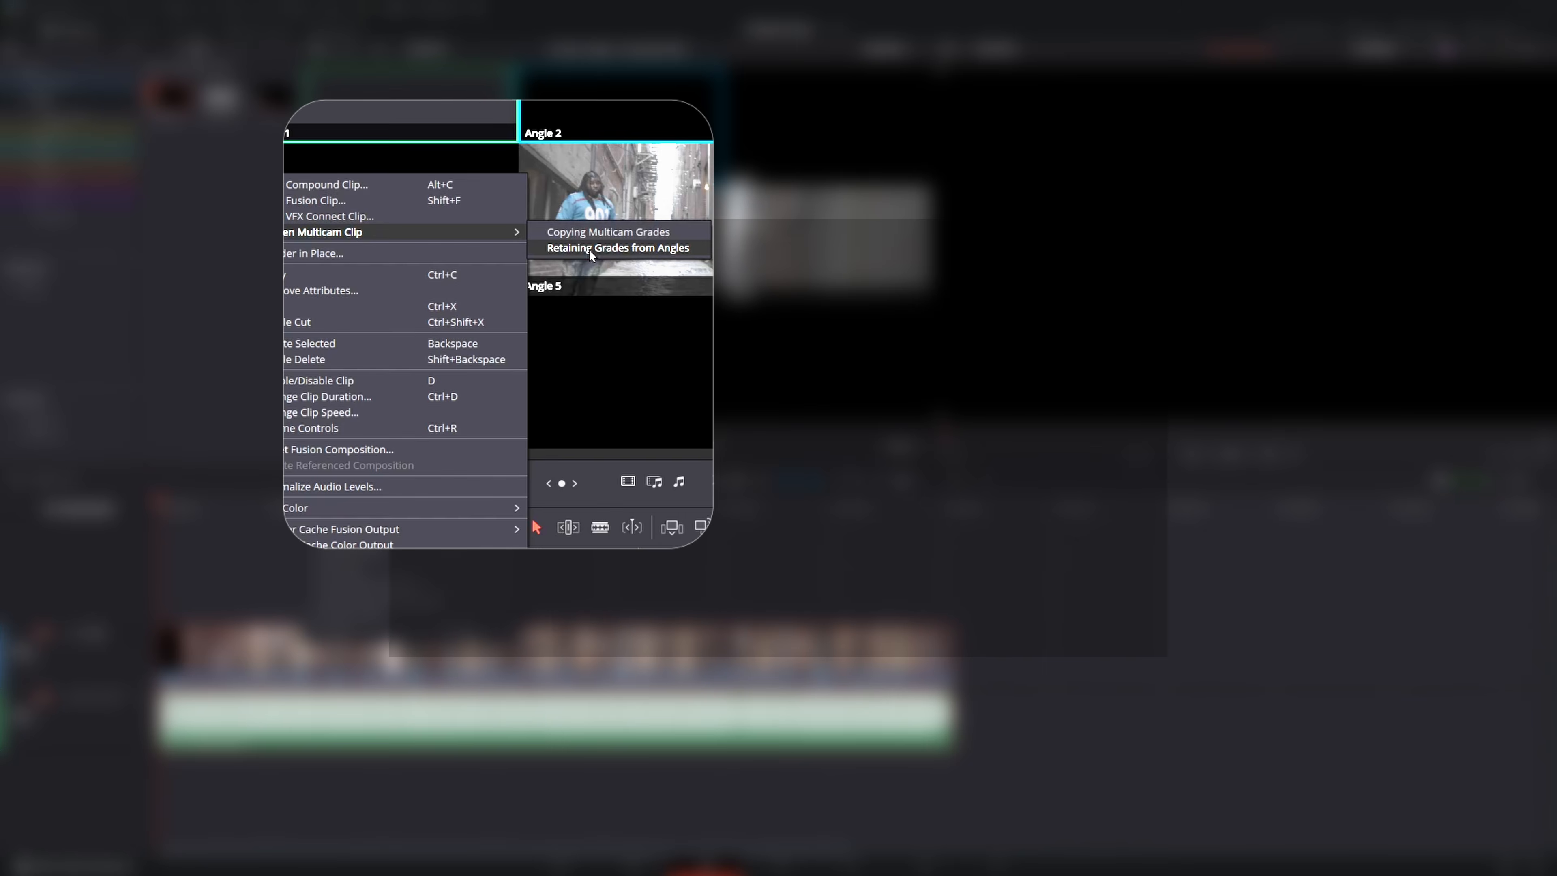
pyautogui.click(588, 249)
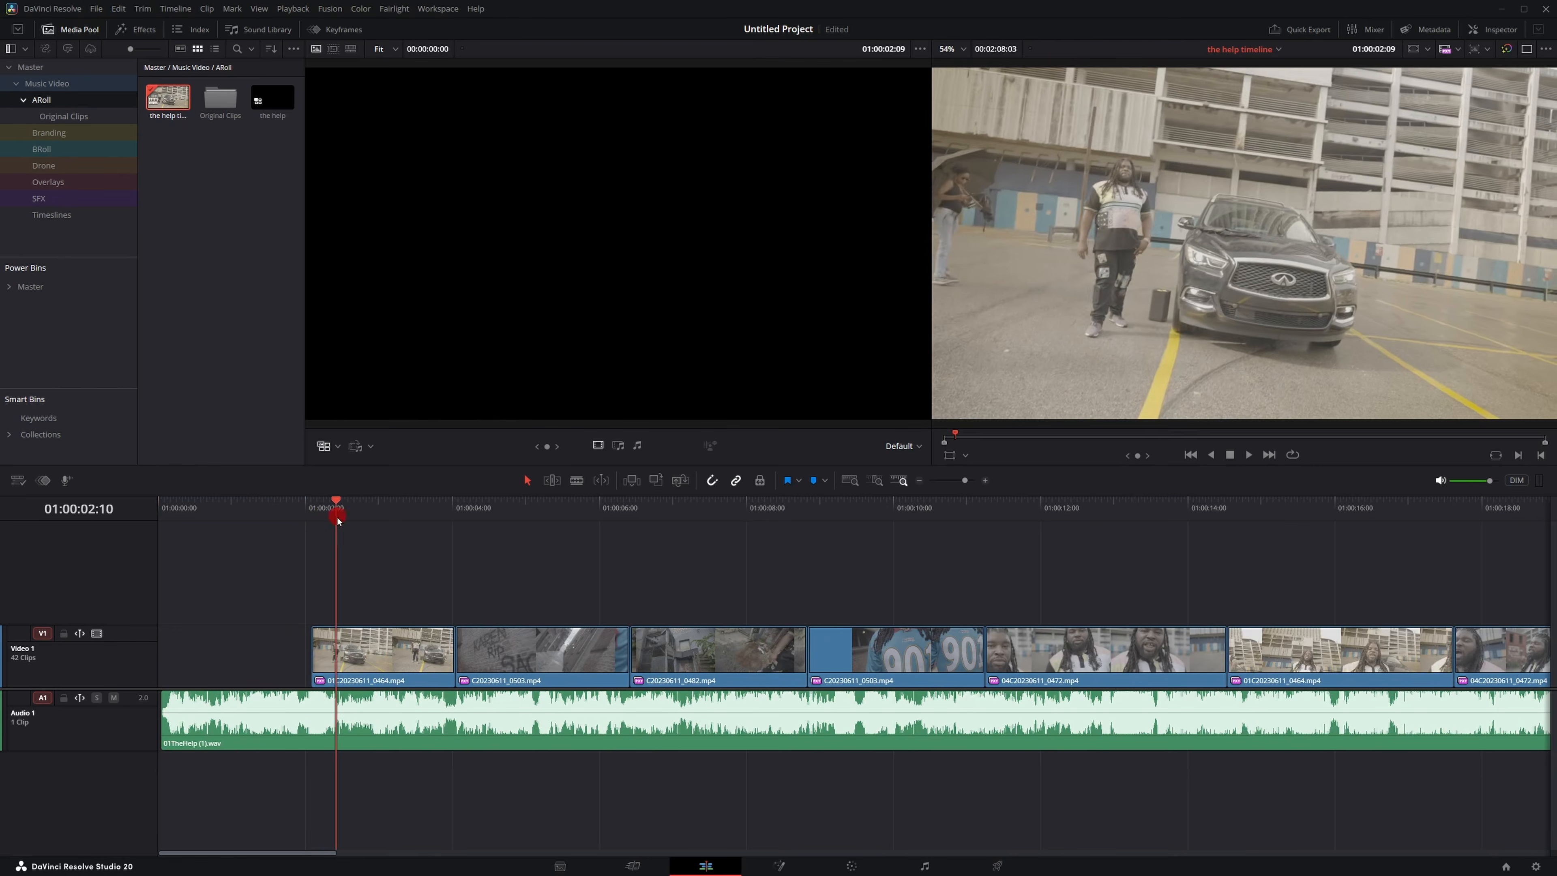
pyautogui.moveTo(337, 520); pyautogui.dragTo(844, 568)
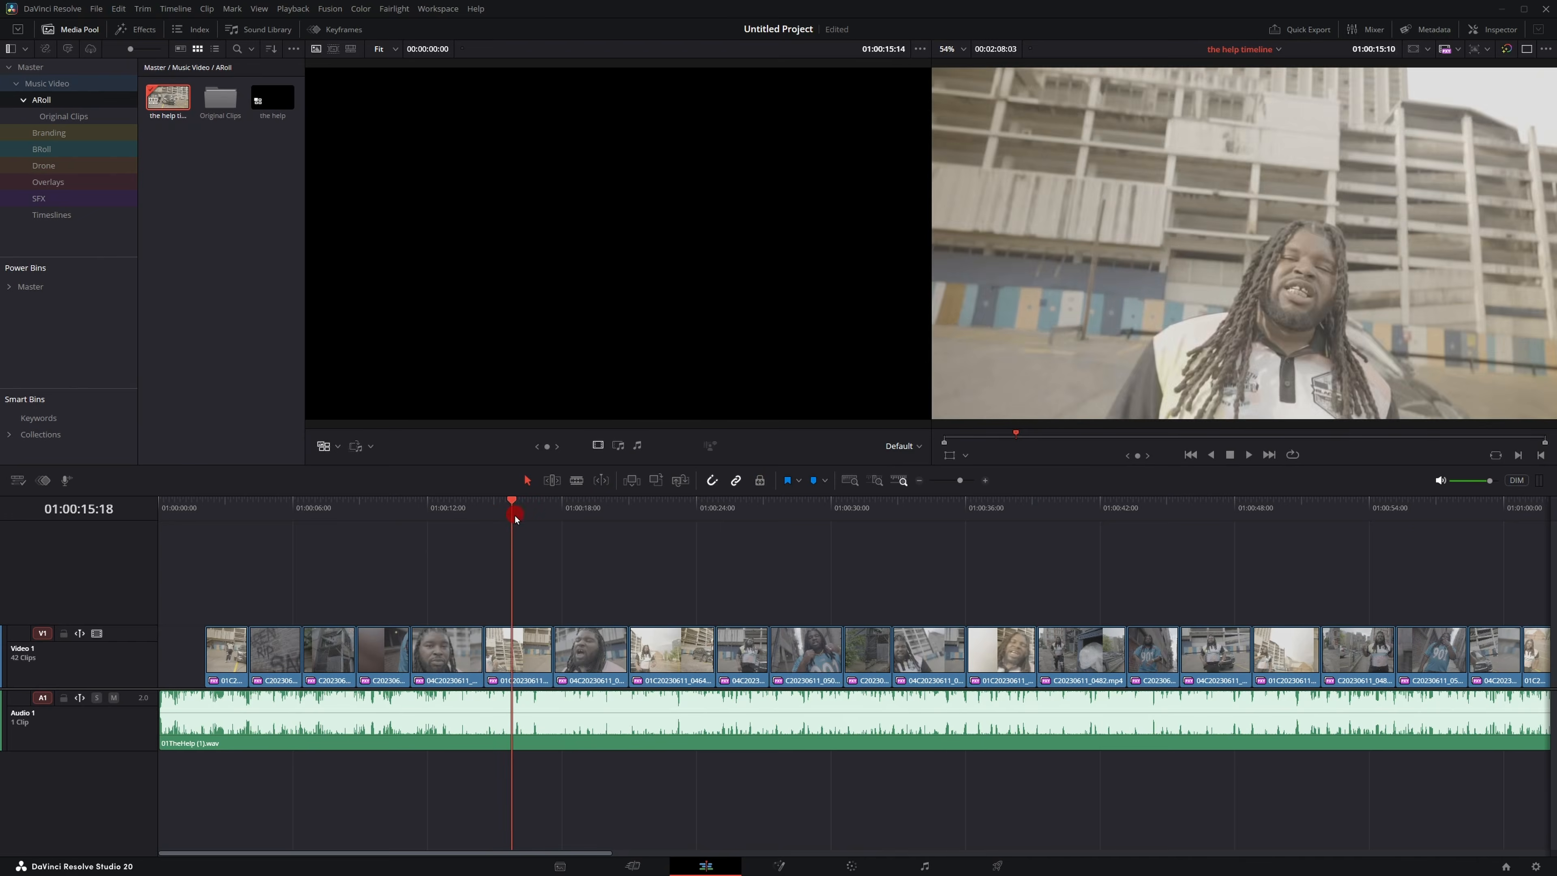
pyautogui.moveTo(514, 517); pyautogui.dragTo(902, 536)
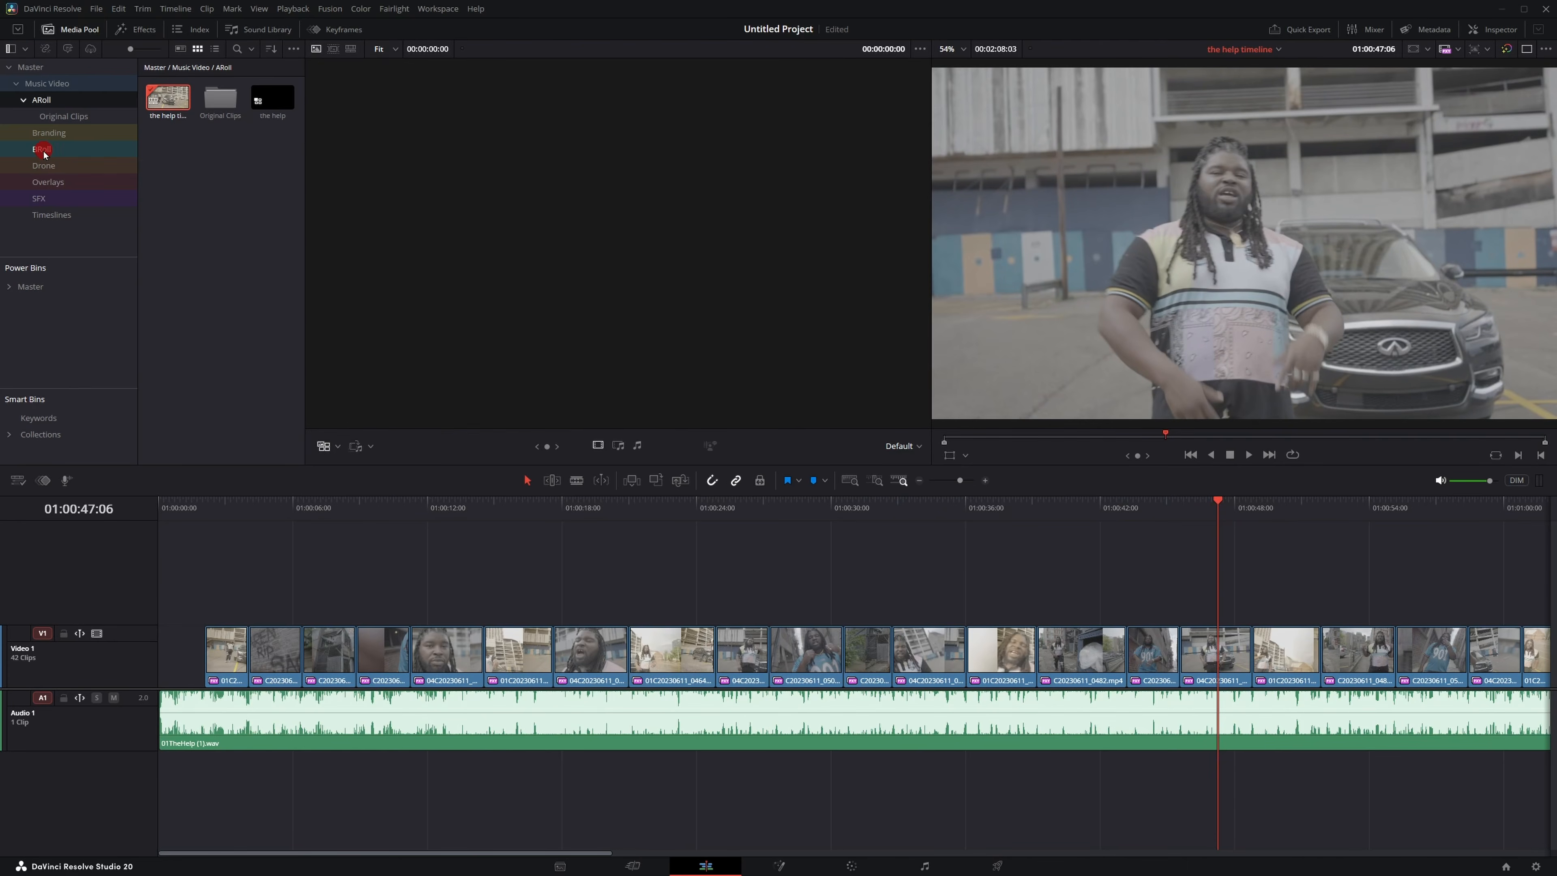
# Move the three DJI drone clips from the BRoll bin into the Drone bin.
pyautogui.click(43, 150)
pyautogui.click(177, 98)
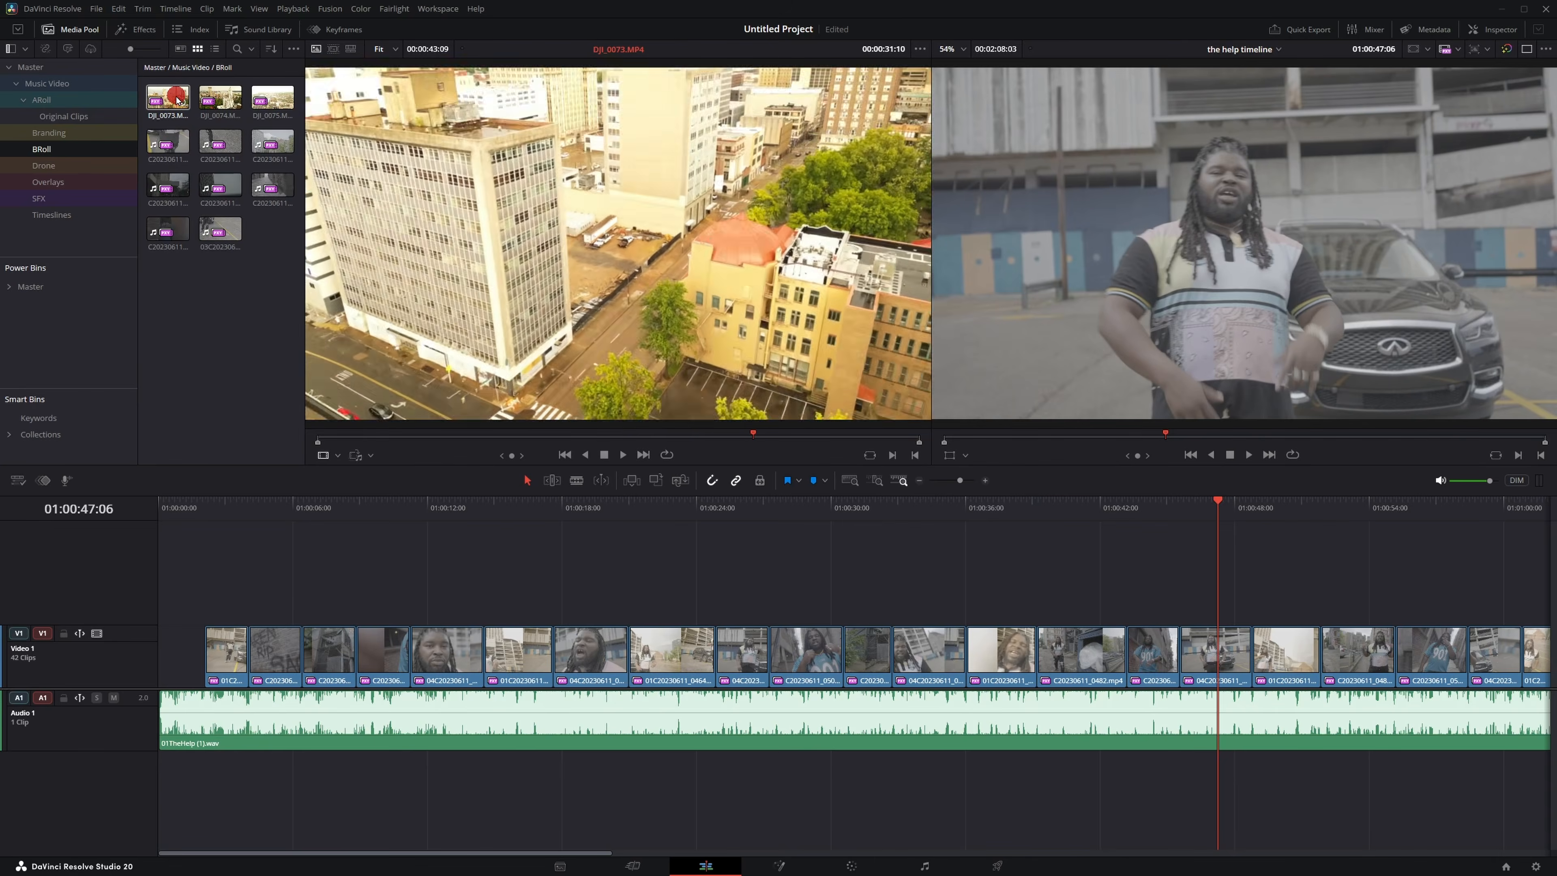
pyautogui.keyDown('shift'); pyautogui.click(283, 92); pyautogui.keyUp('shift')
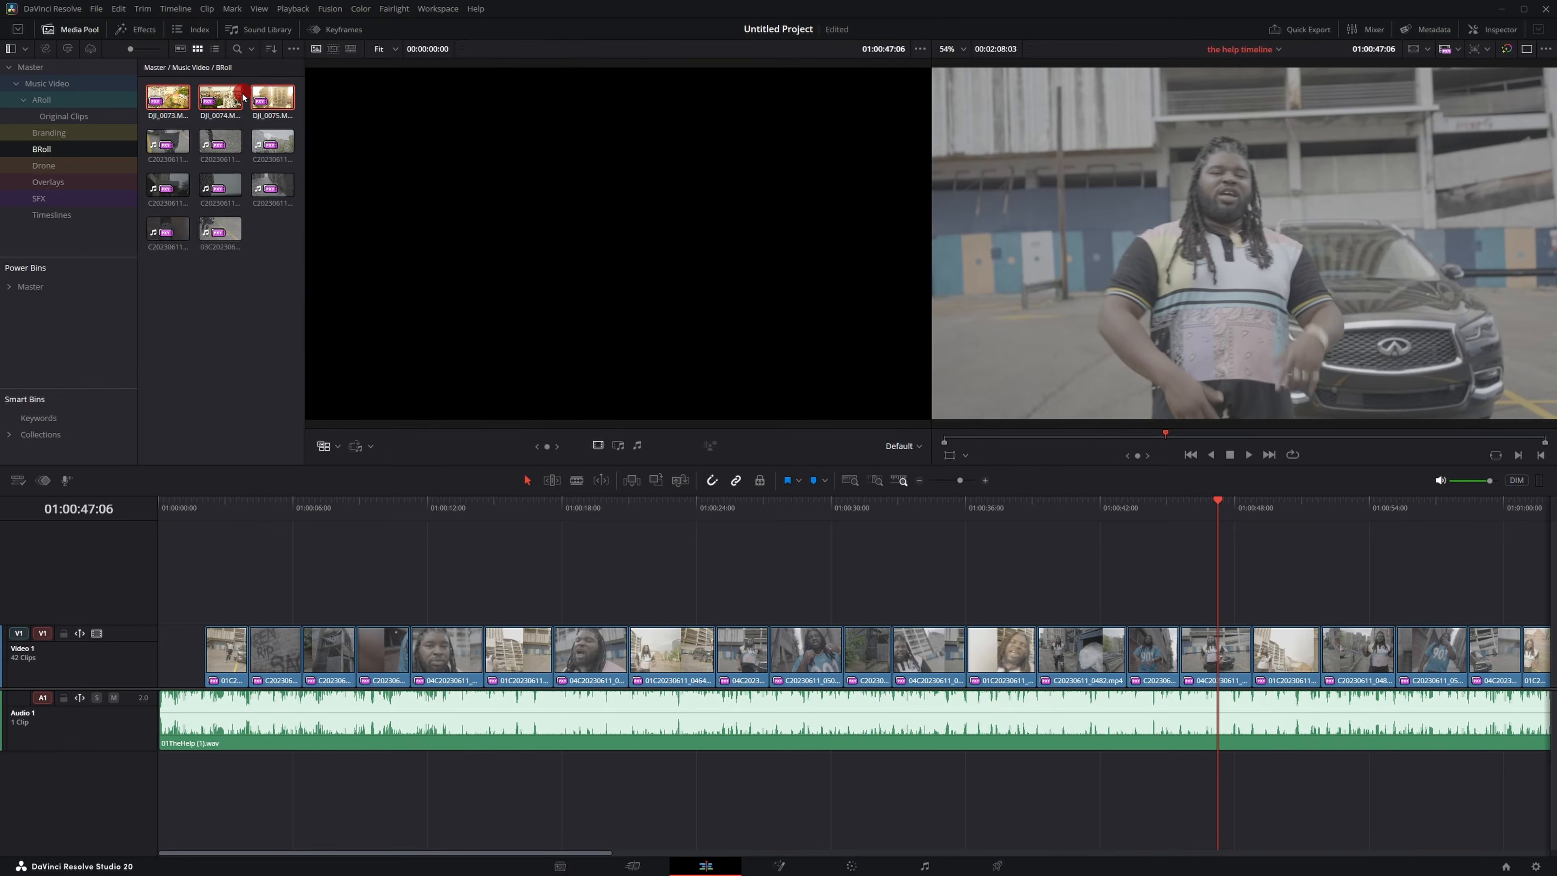
pyautogui.moveTo(227, 88); pyautogui.dragTo(80, 166)
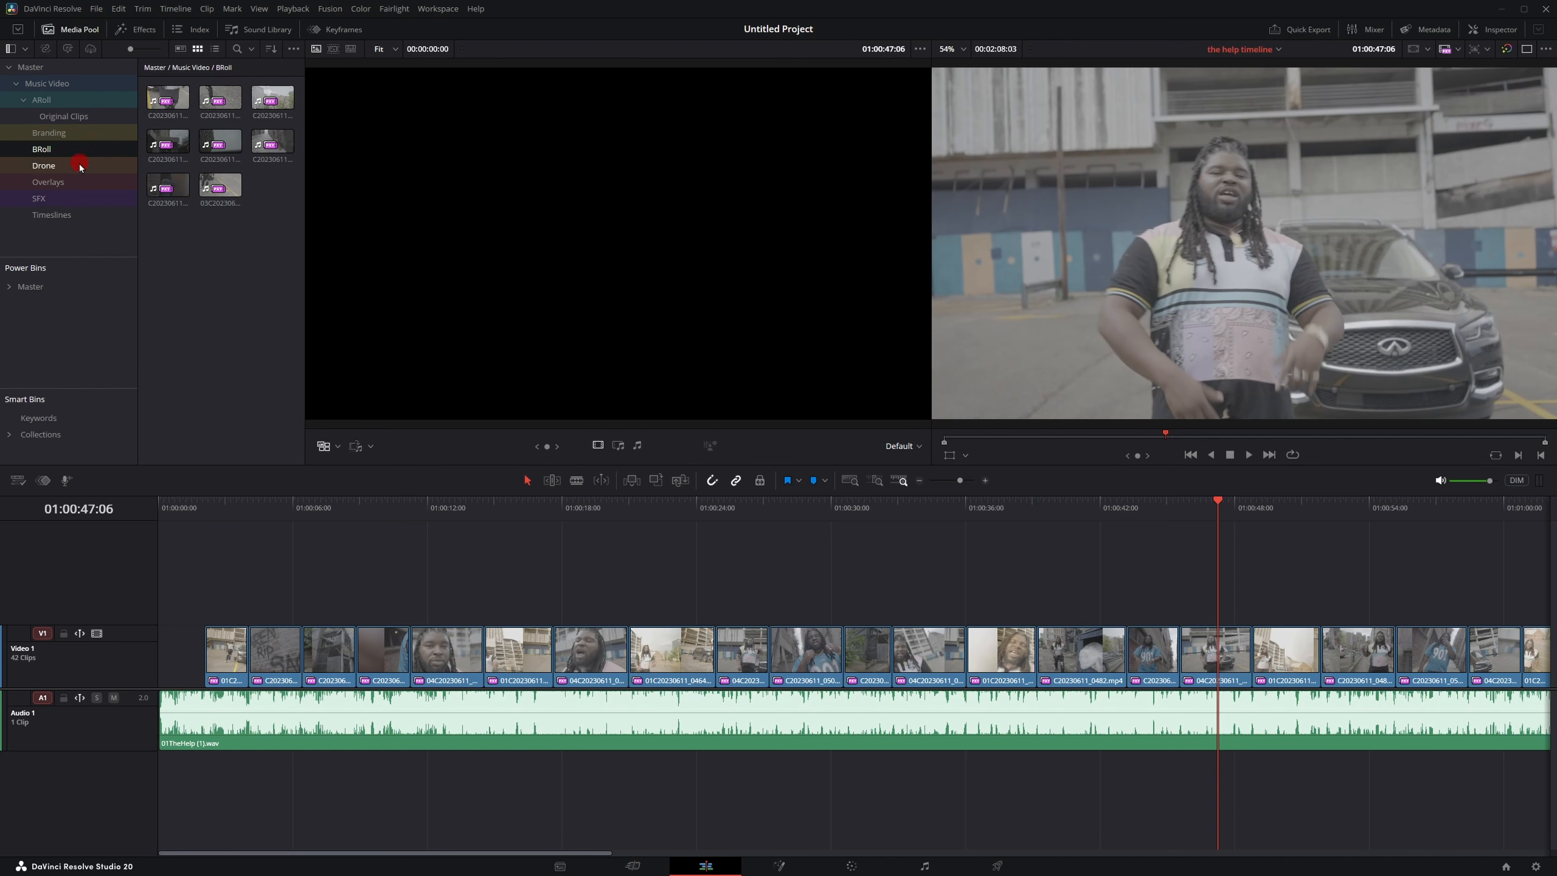
# Open the Drone bin and skim through the DJI_0073.MP4 aerial footage in the source viewer.
pyautogui.click(86, 165)
pyautogui.click(222, 109)
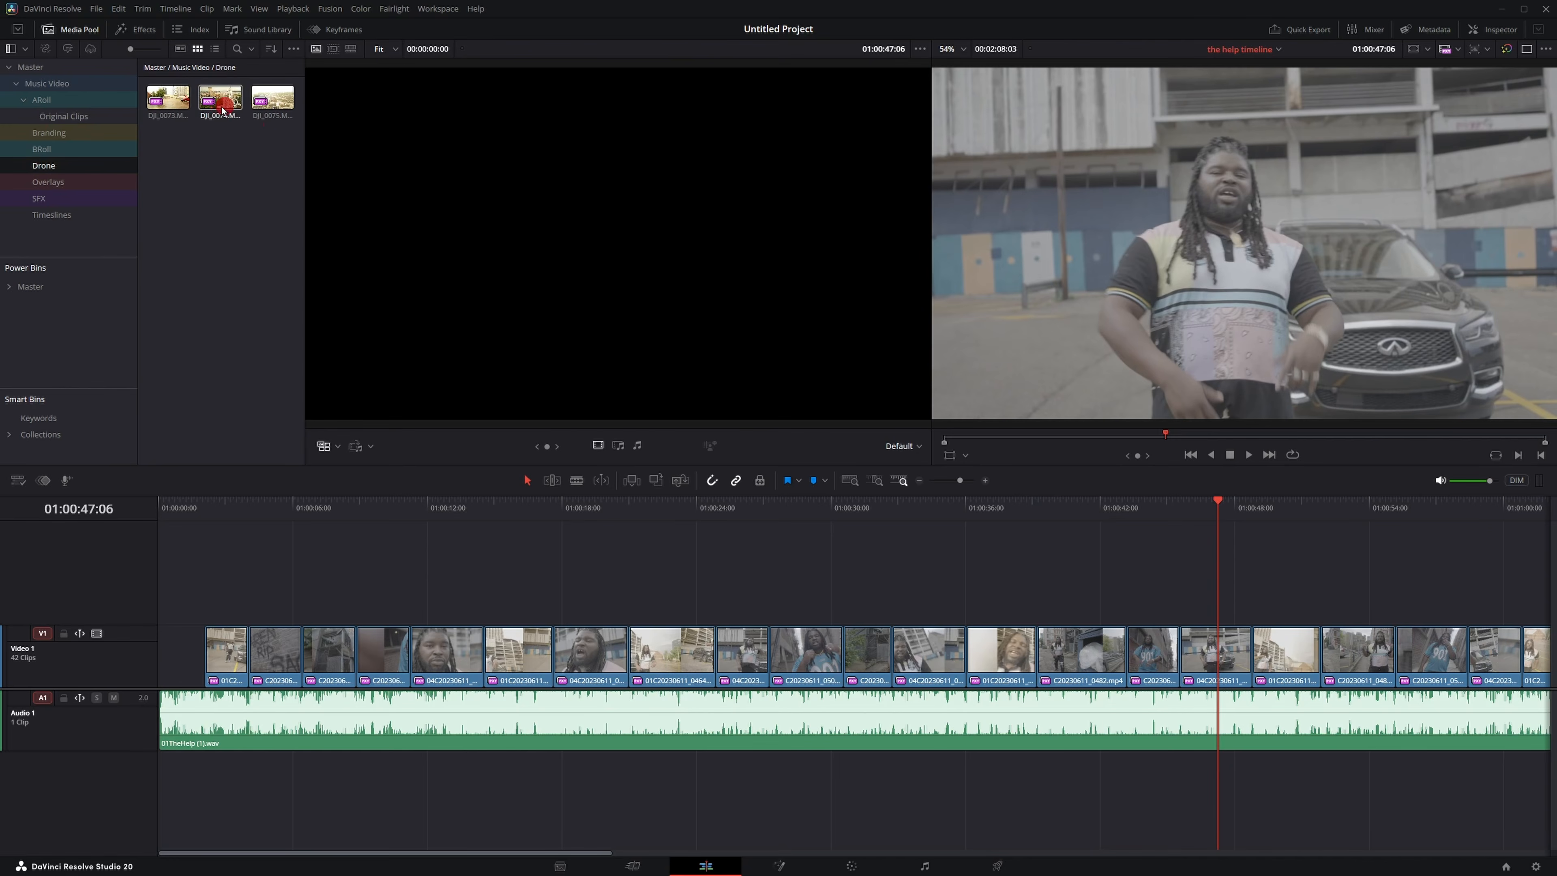
pyautogui.moveTo(222, 109); pyautogui.dragTo(470, 178)
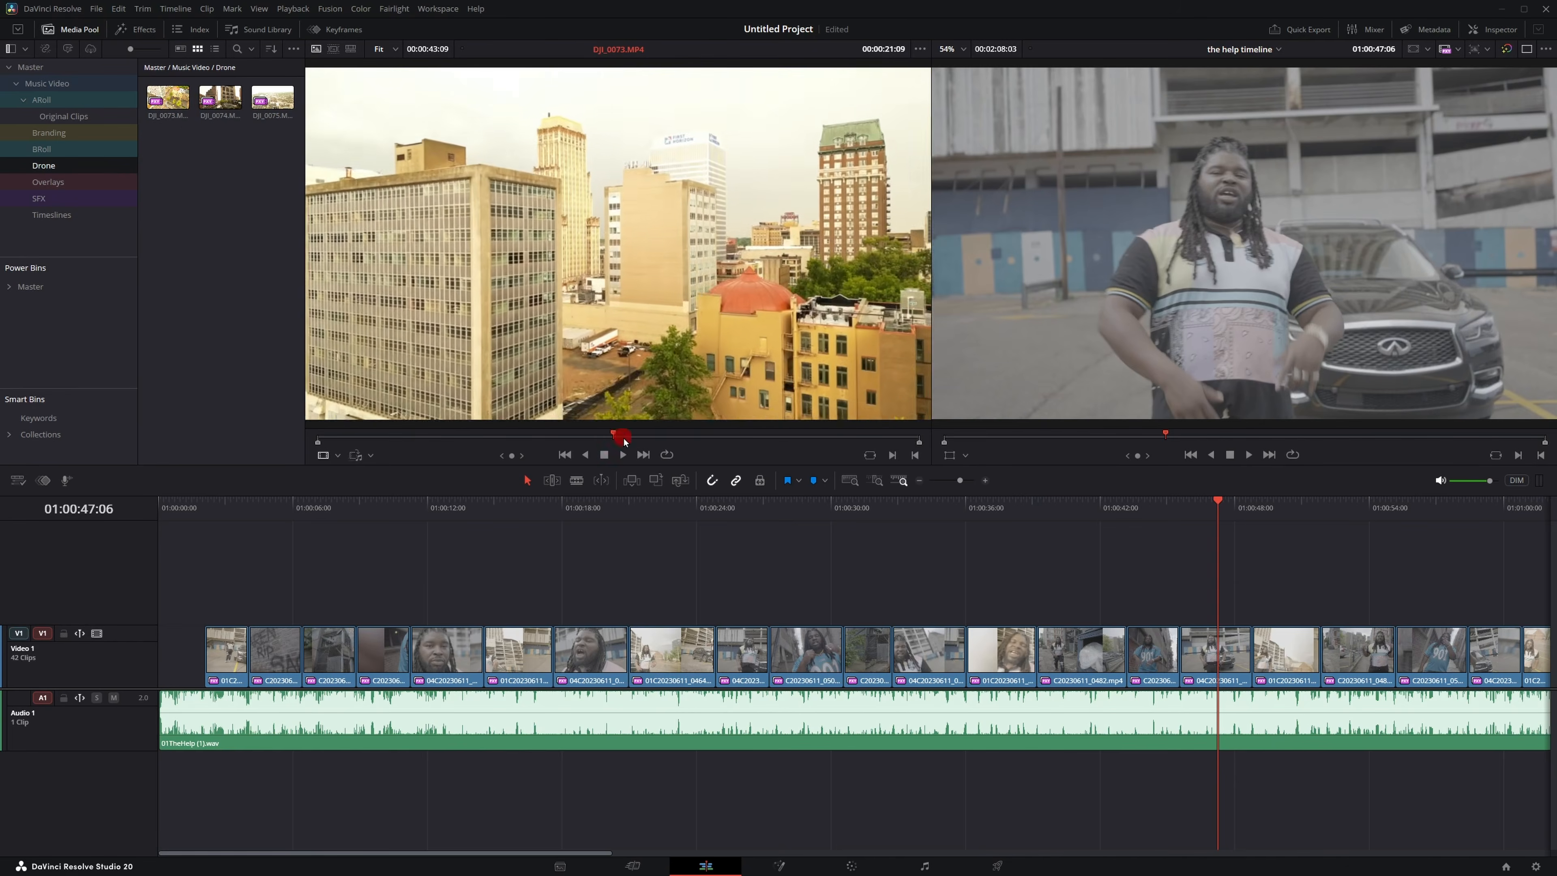
pyautogui.moveTo(718, 416); pyautogui.dragTo(86, 210)
# Preview the BRoll clips C20230611_0473.mp4 and C20230611_0507.mp4 by scrubbing them in the source viewer.
pyautogui.click(87, 151)
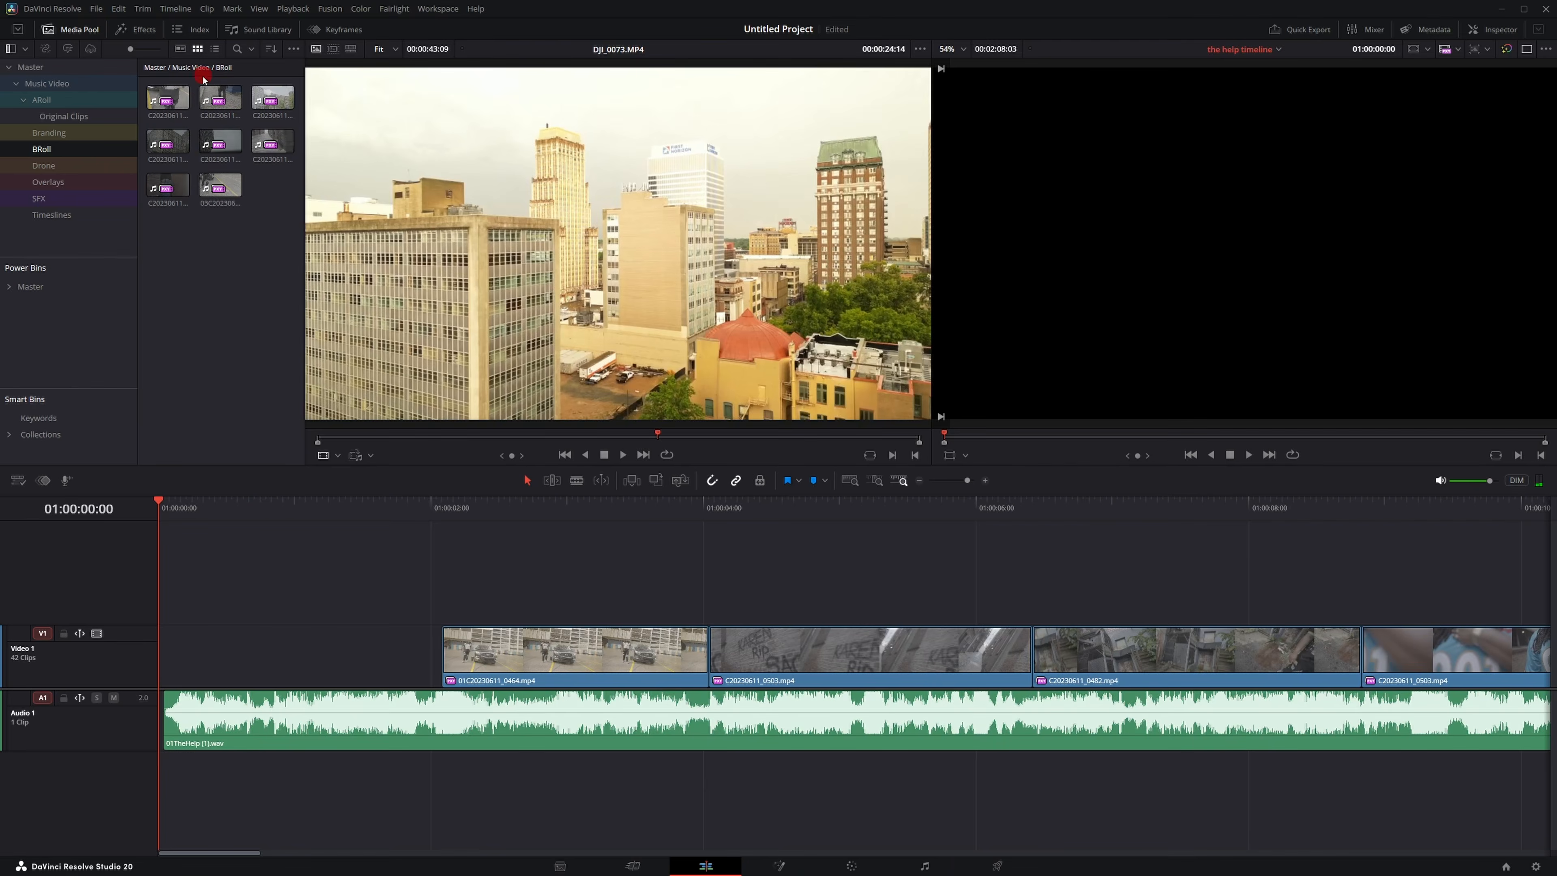
pyautogui.doubleClick(222, 94)
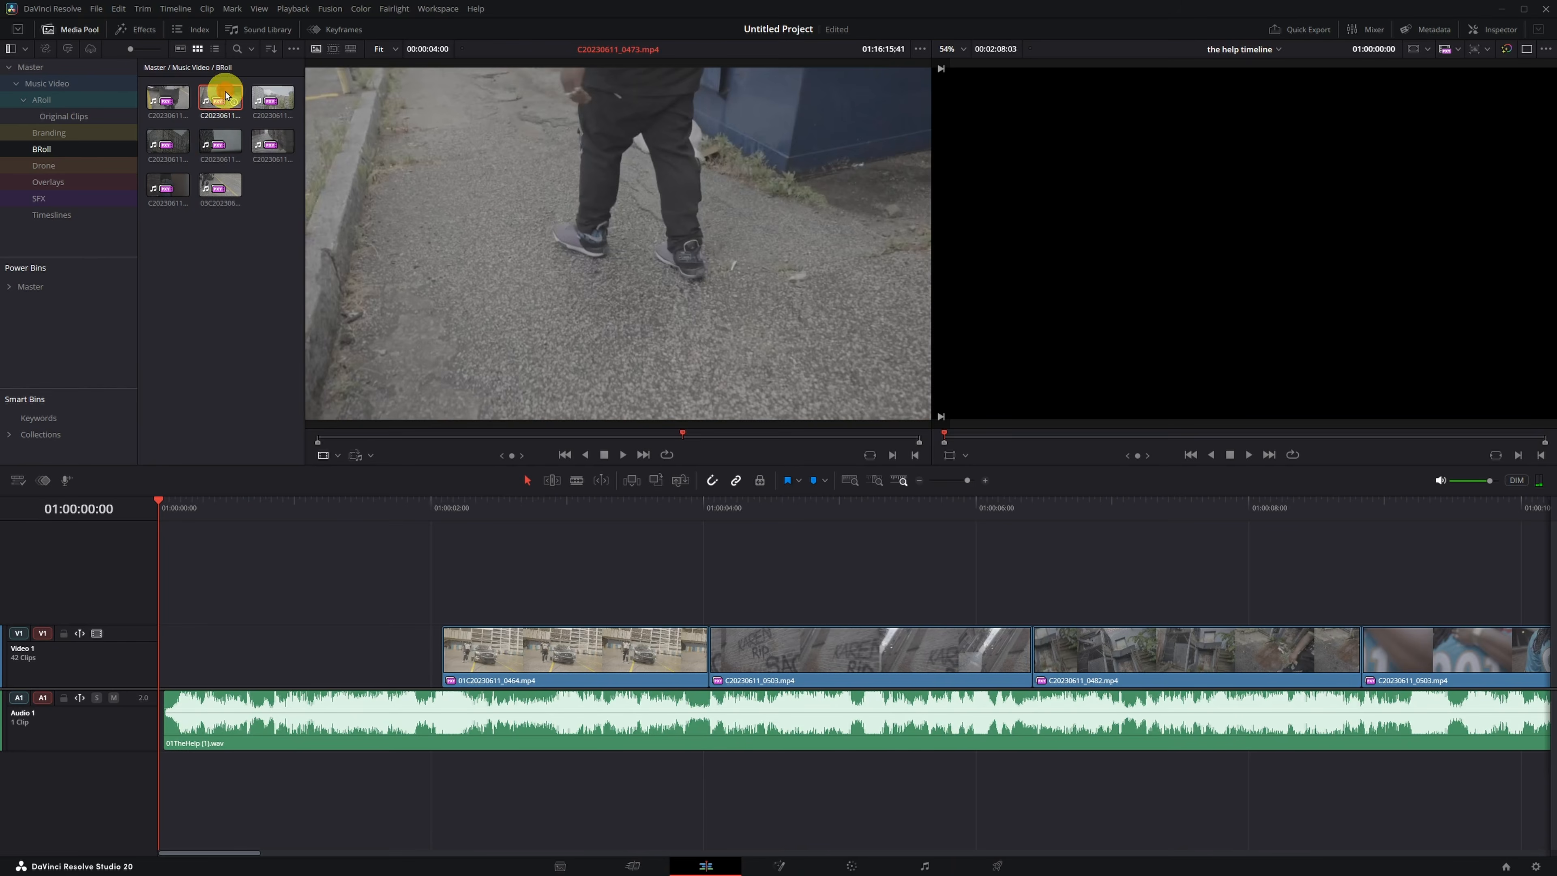
pyautogui.moveTo(493, 438); pyautogui.dragTo(797, 427)
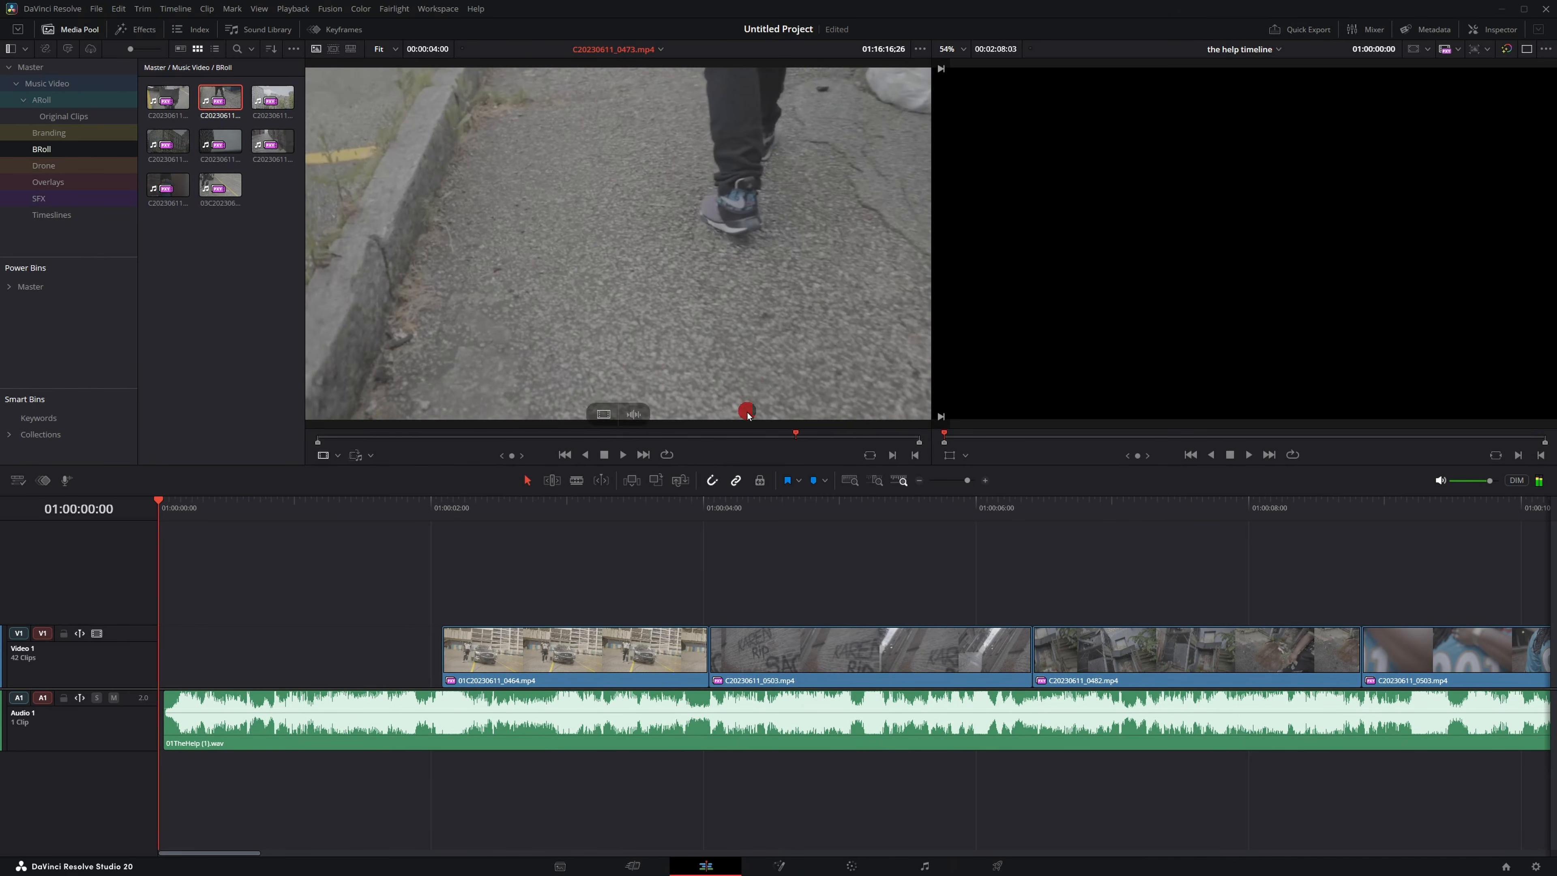
pyautogui.doubleClick(263, 141)
pyautogui.click(394, 438)
pyautogui.doubleClick(276, 141)
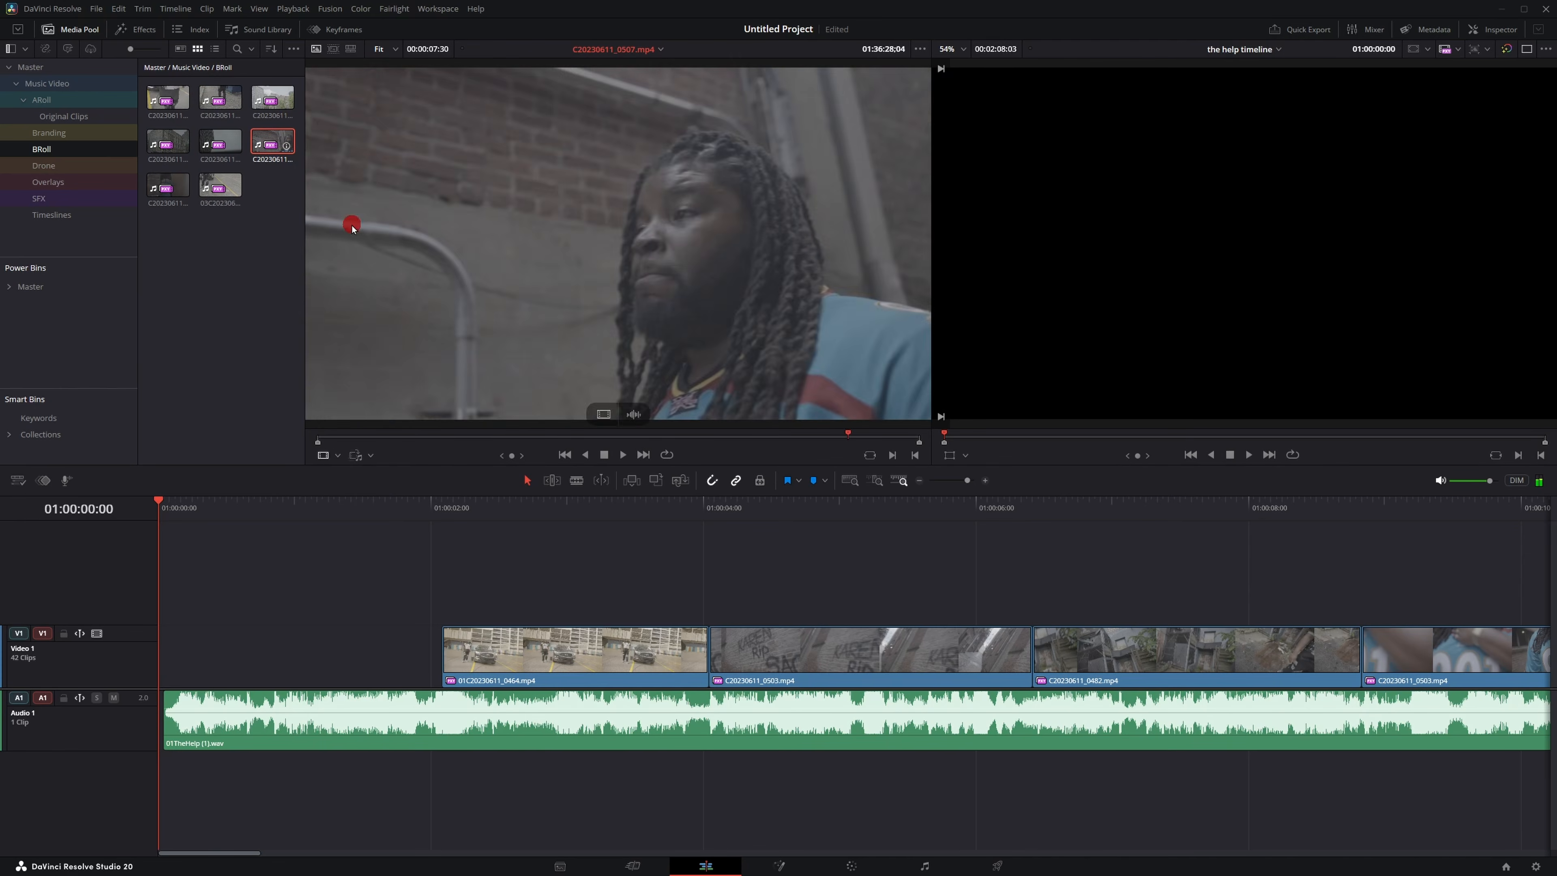
pyautogui.click(399, 440)
pyautogui.moveTo(399, 443); pyautogui.dragTo(506, 440)
# Set the video frame rate of the BRoll clip C20230611_0507.mp4 to 24 in its clip attributes.
pyautogui.rightClick(256, 375)
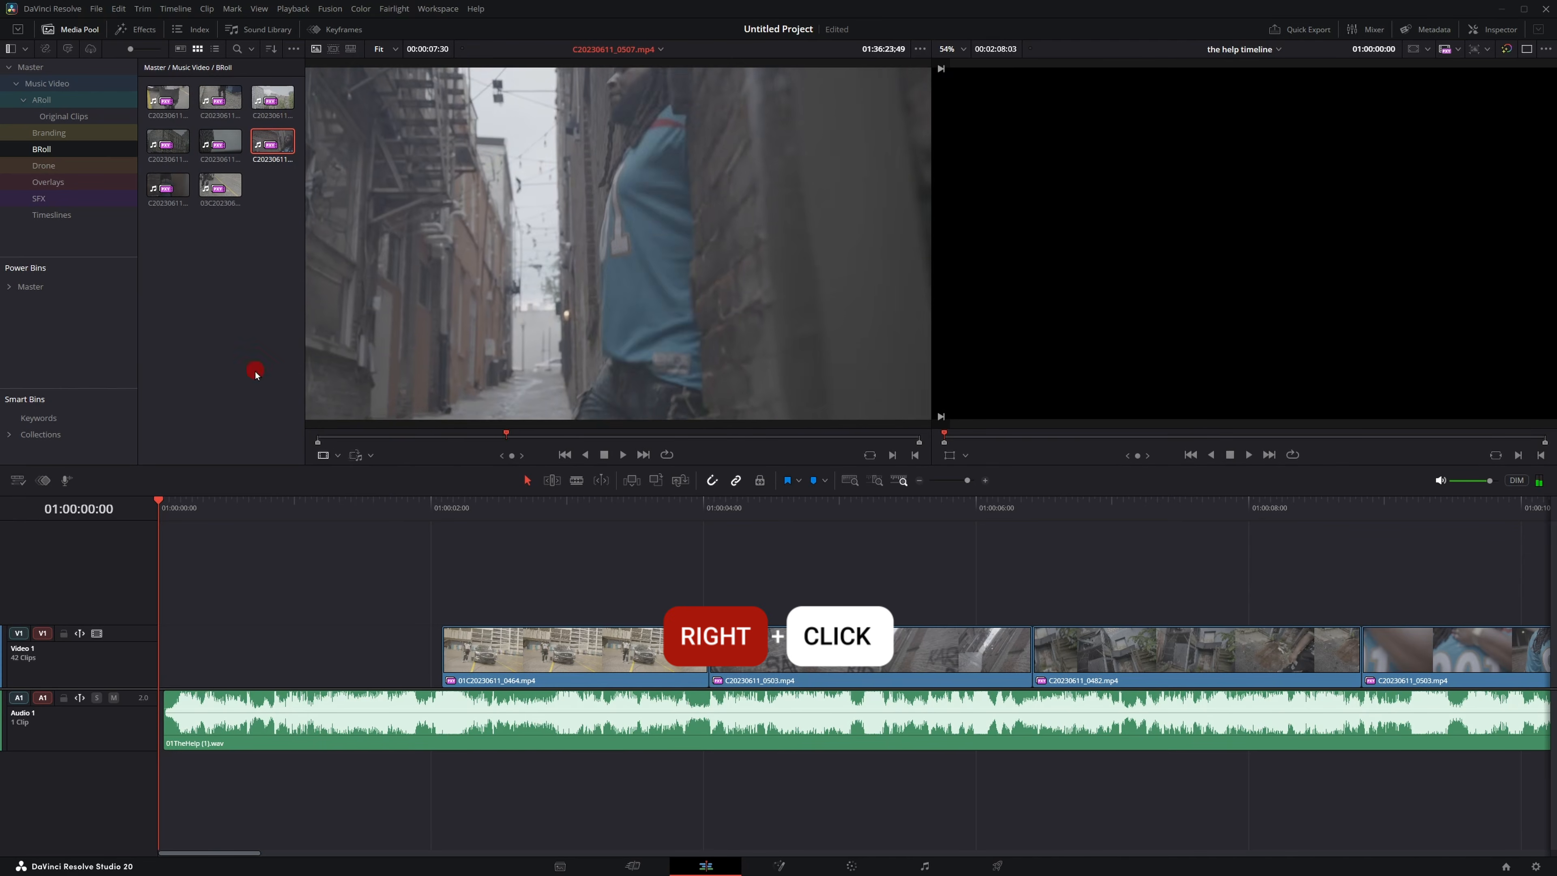
pyautogui.rightClick(275, 141)
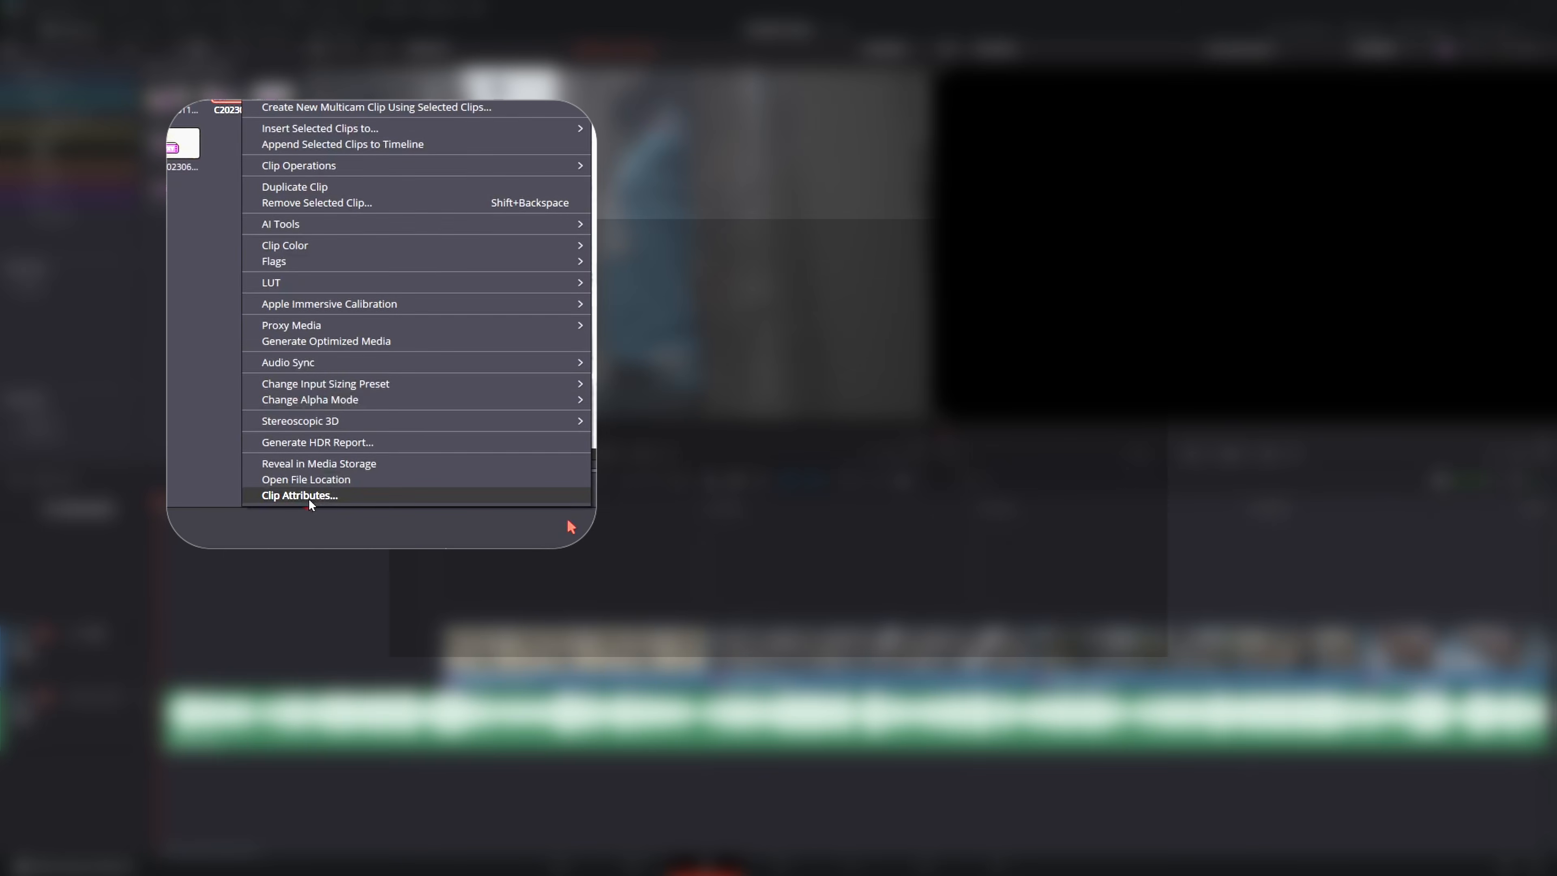
pyautogui.click(309, 496)
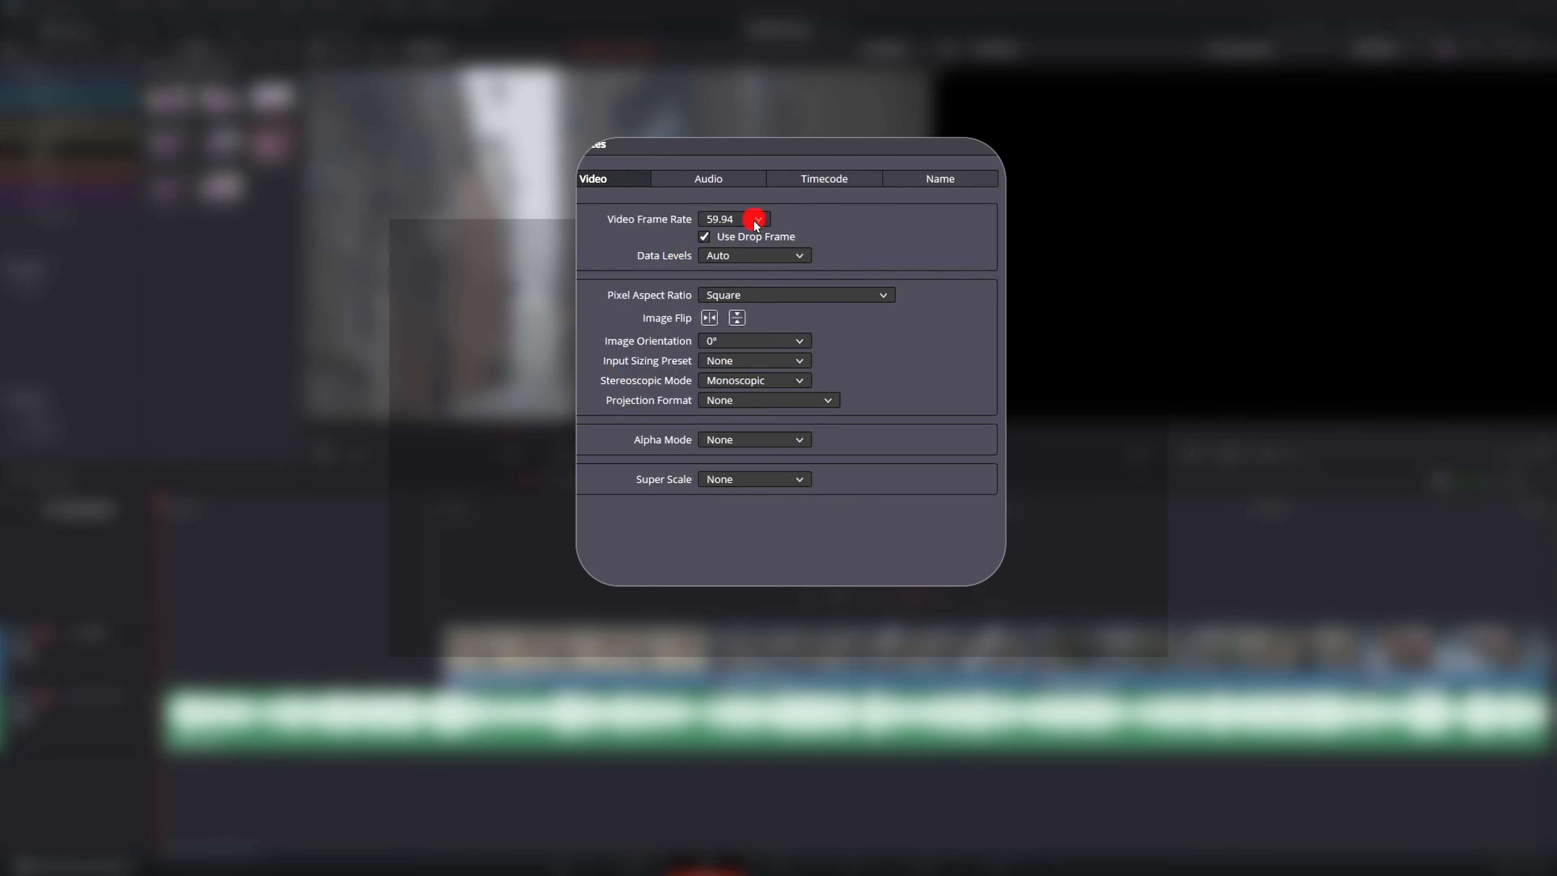
pyautogui.click(760, 218)
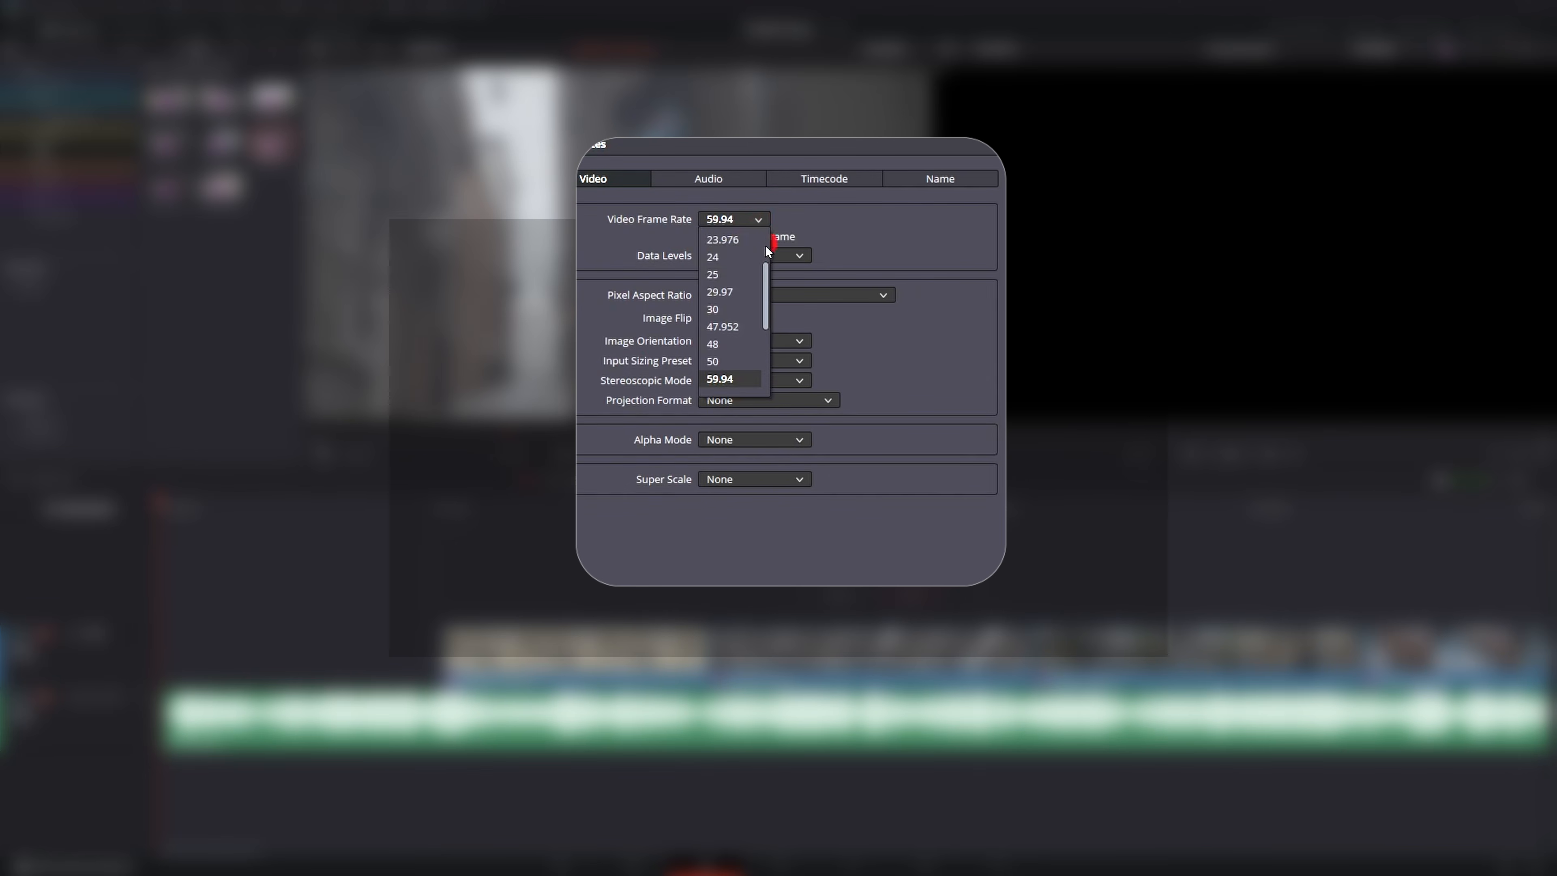
pyautogui.click(745, 254)
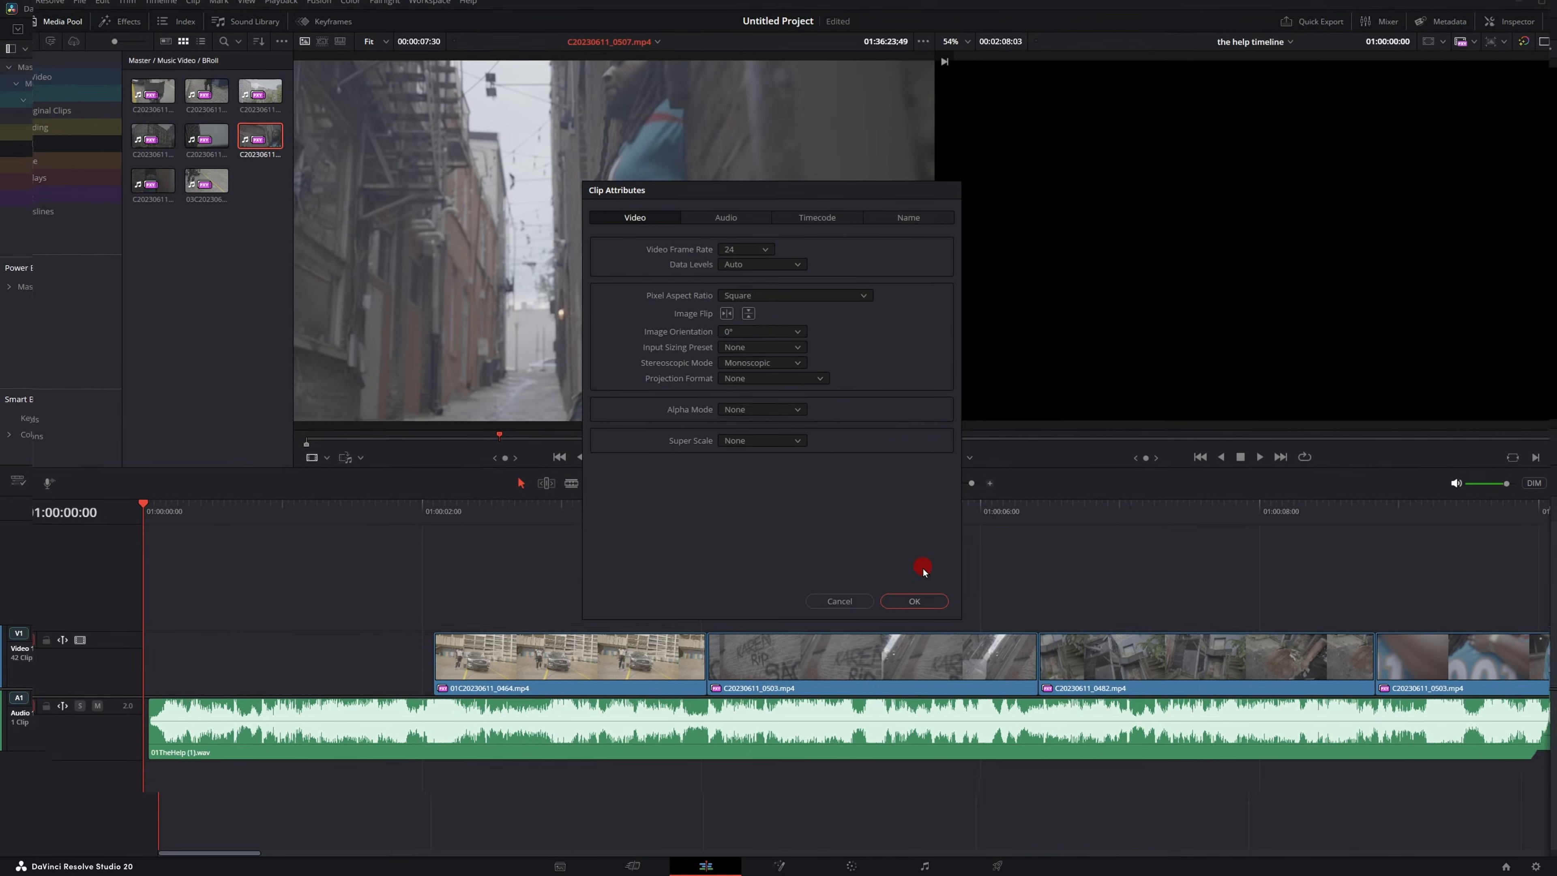
pyautogui.click(922, 593)
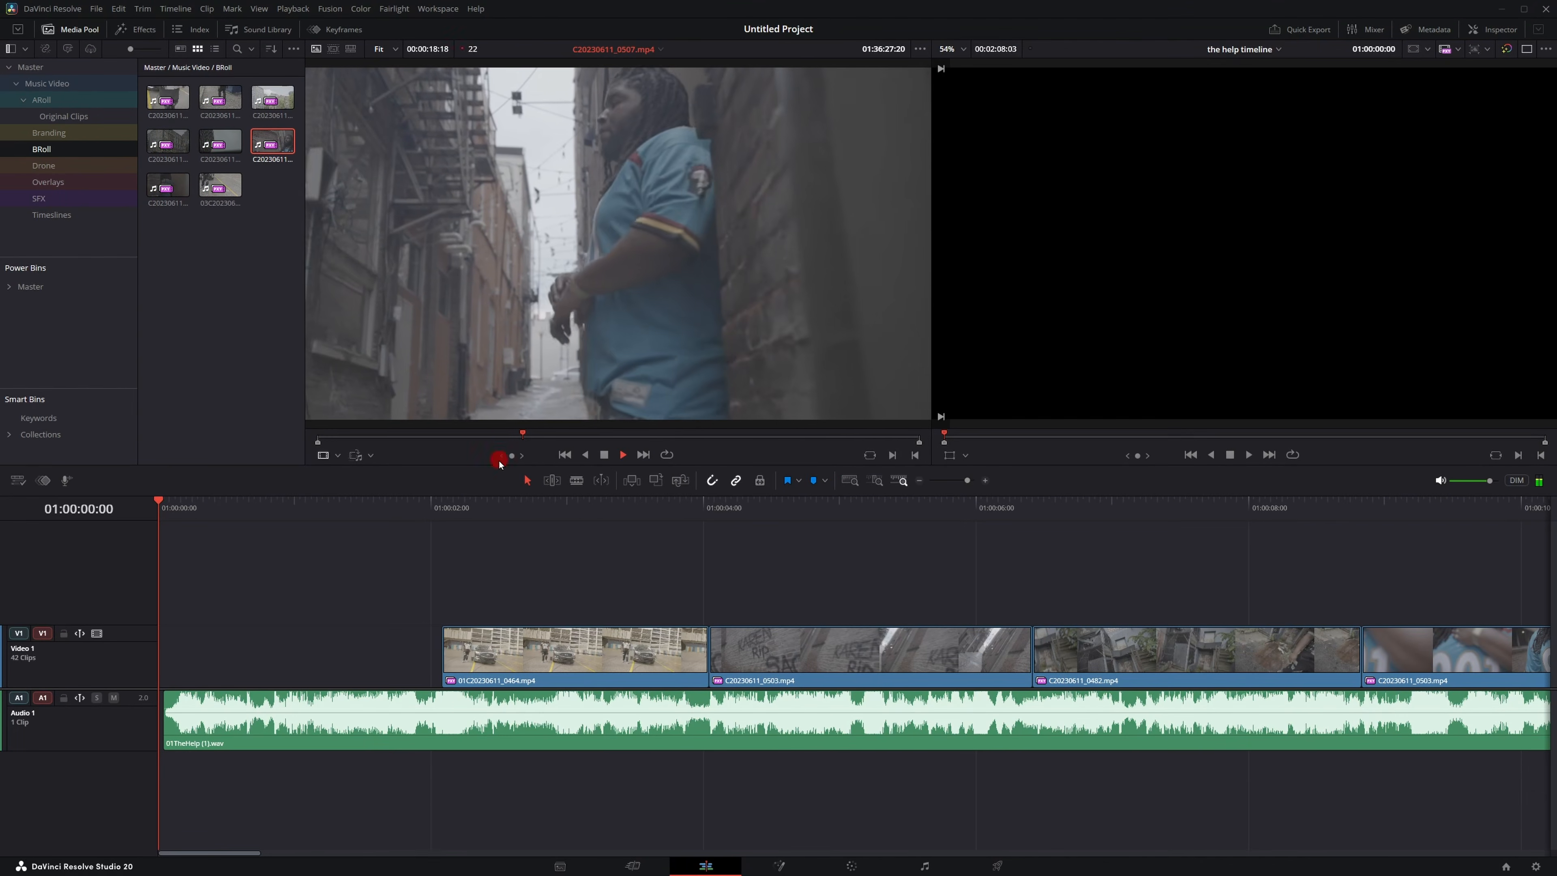
# Mark in and out points around a 00:00:10:04 section of C20230611_0507.mp4, ending at 01:36:35:20.
pyautogui.click(481, 439)
pyautogui.moveTo(482, 442); pyautogui.dragTo(779, 436)
pyautogui.press('i')
pyautogui.press('o')
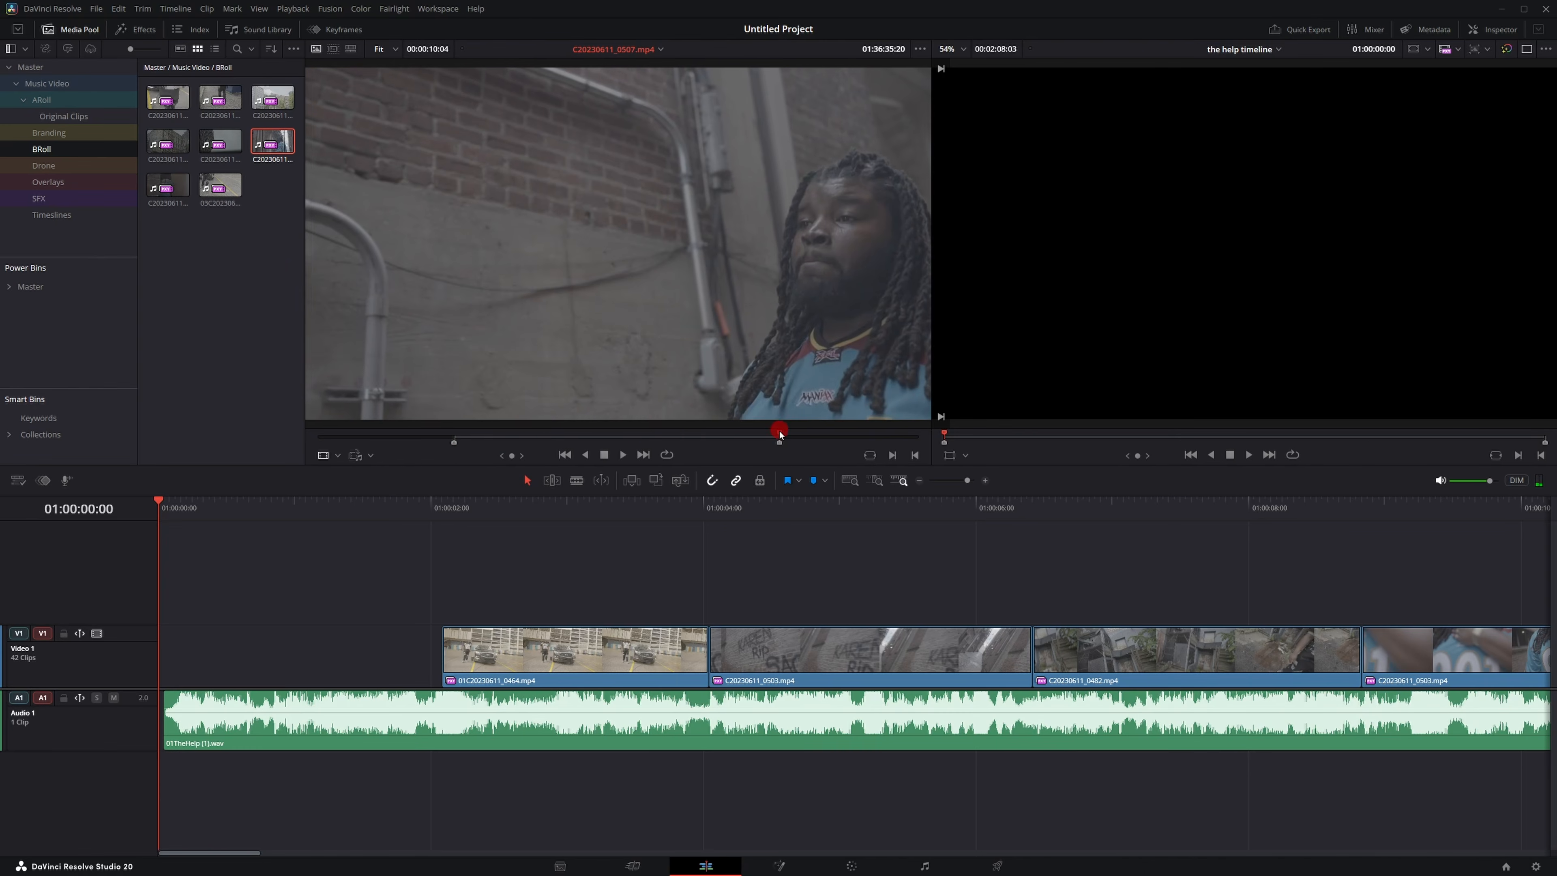
# Place the marked section on a new Video 2 track at the song's start and delete its linked audio from Audio 2.
pyautogui.moveTo(571, 383); pyautogui.dragTo(270, 587)
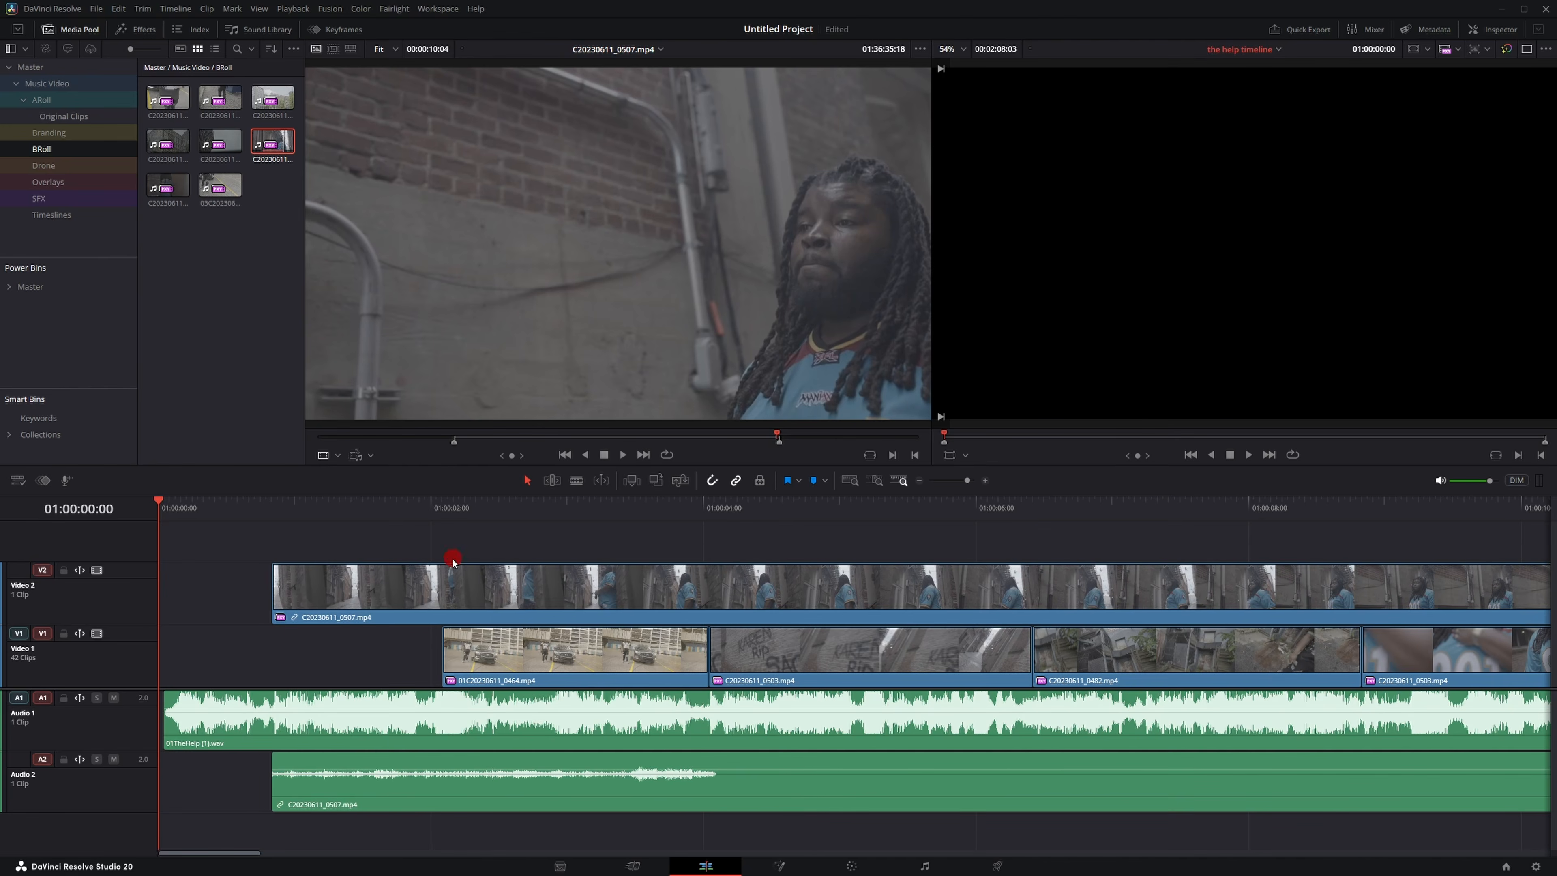
pyautogui.moveTo(453, 561); pyautogui.dragTo(350, 610)
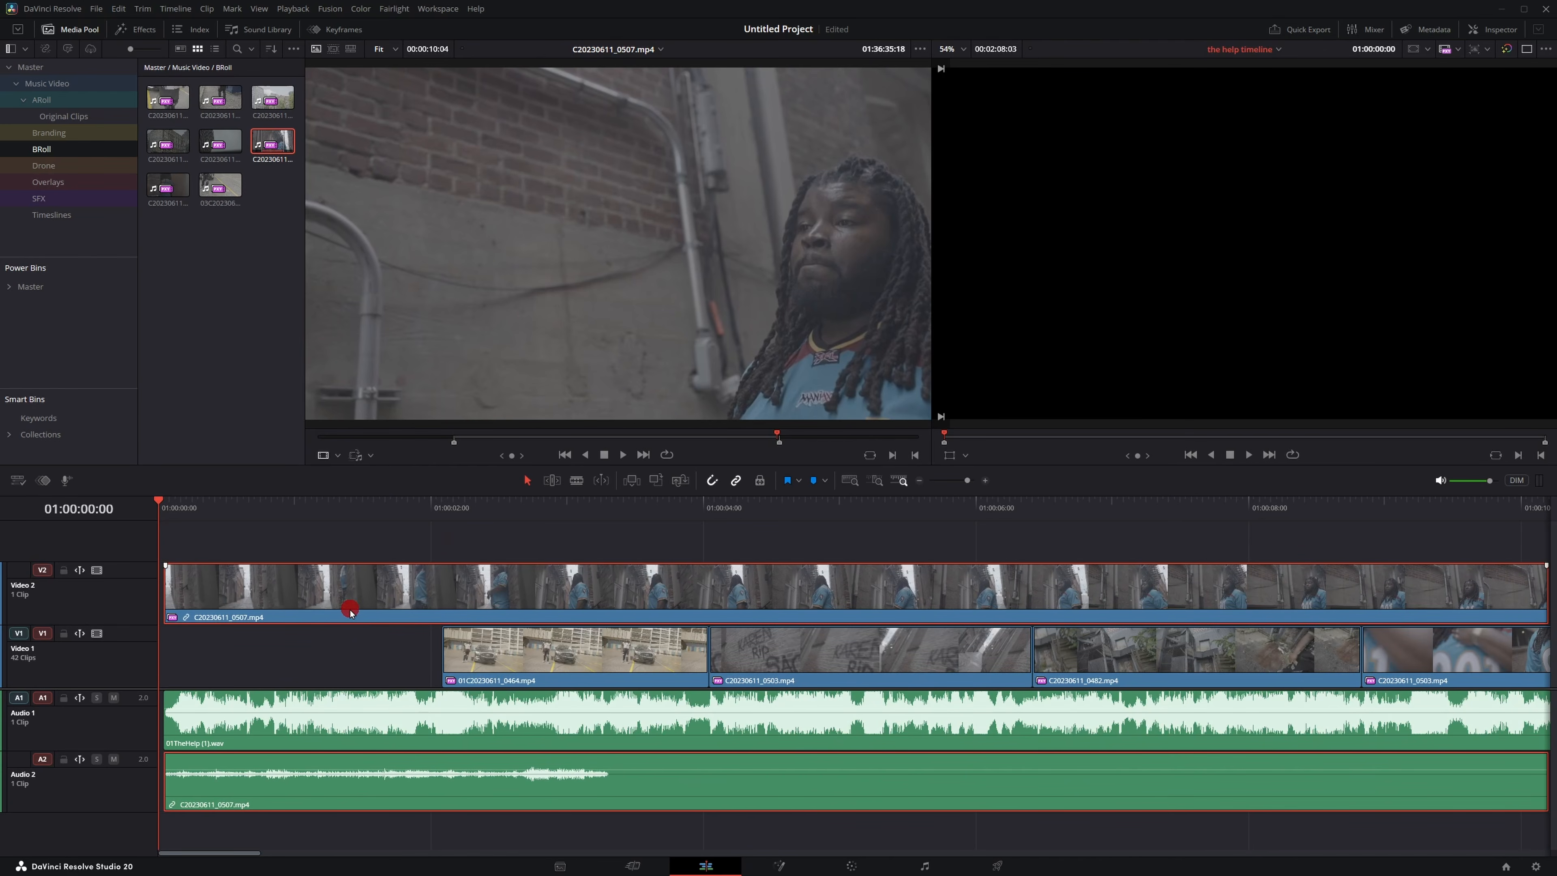
pyautogui.keyDown('alt'); pyautogui.click(309, 799); pyautogui.keyUp('alt')
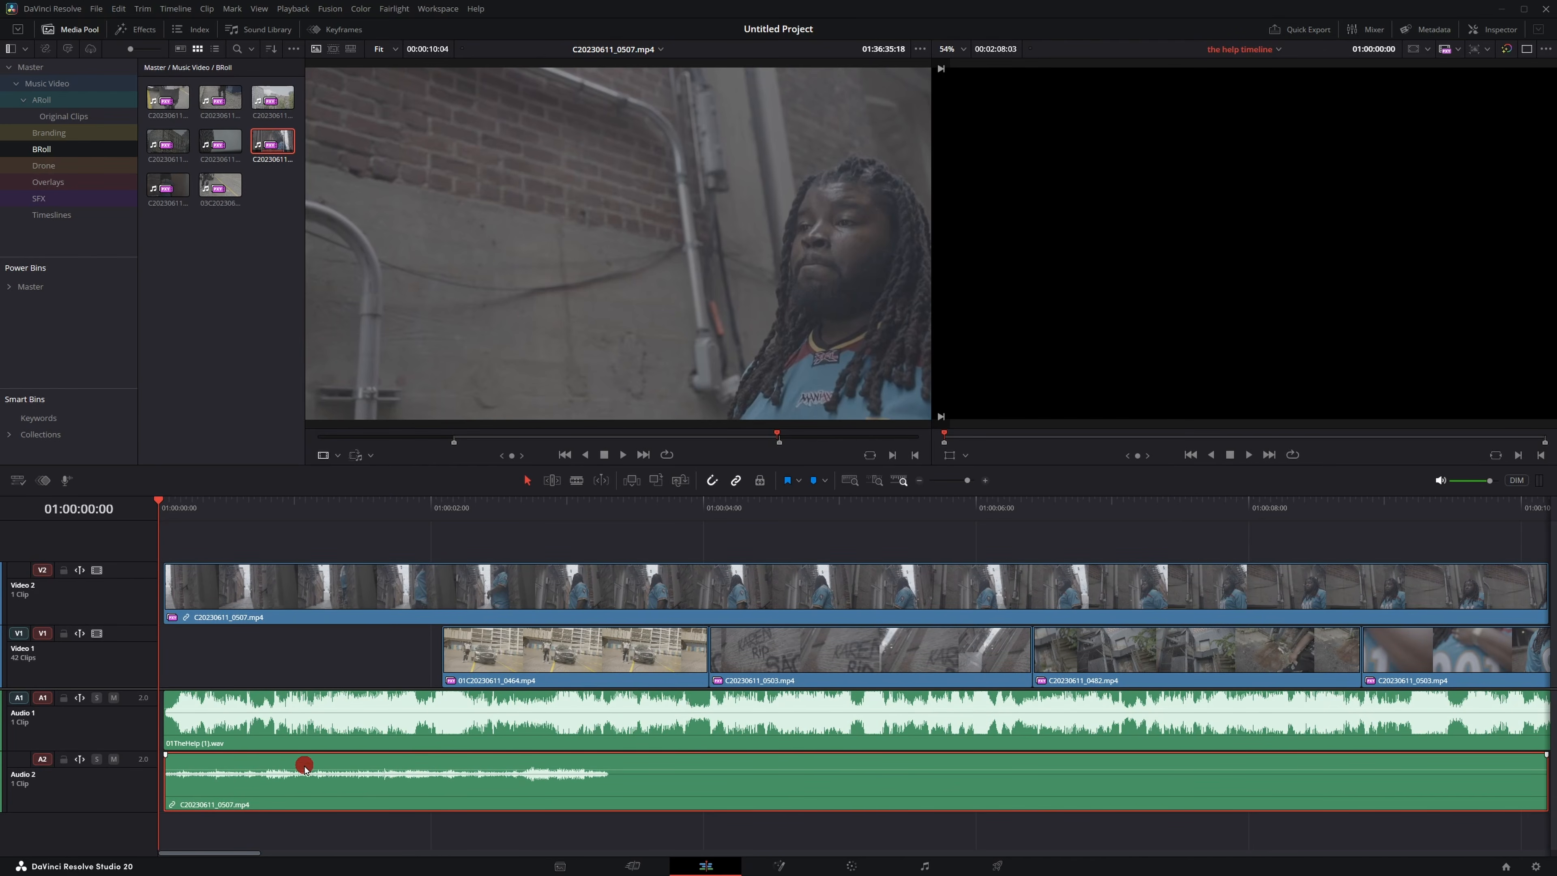
pyautogui.press('Delete')
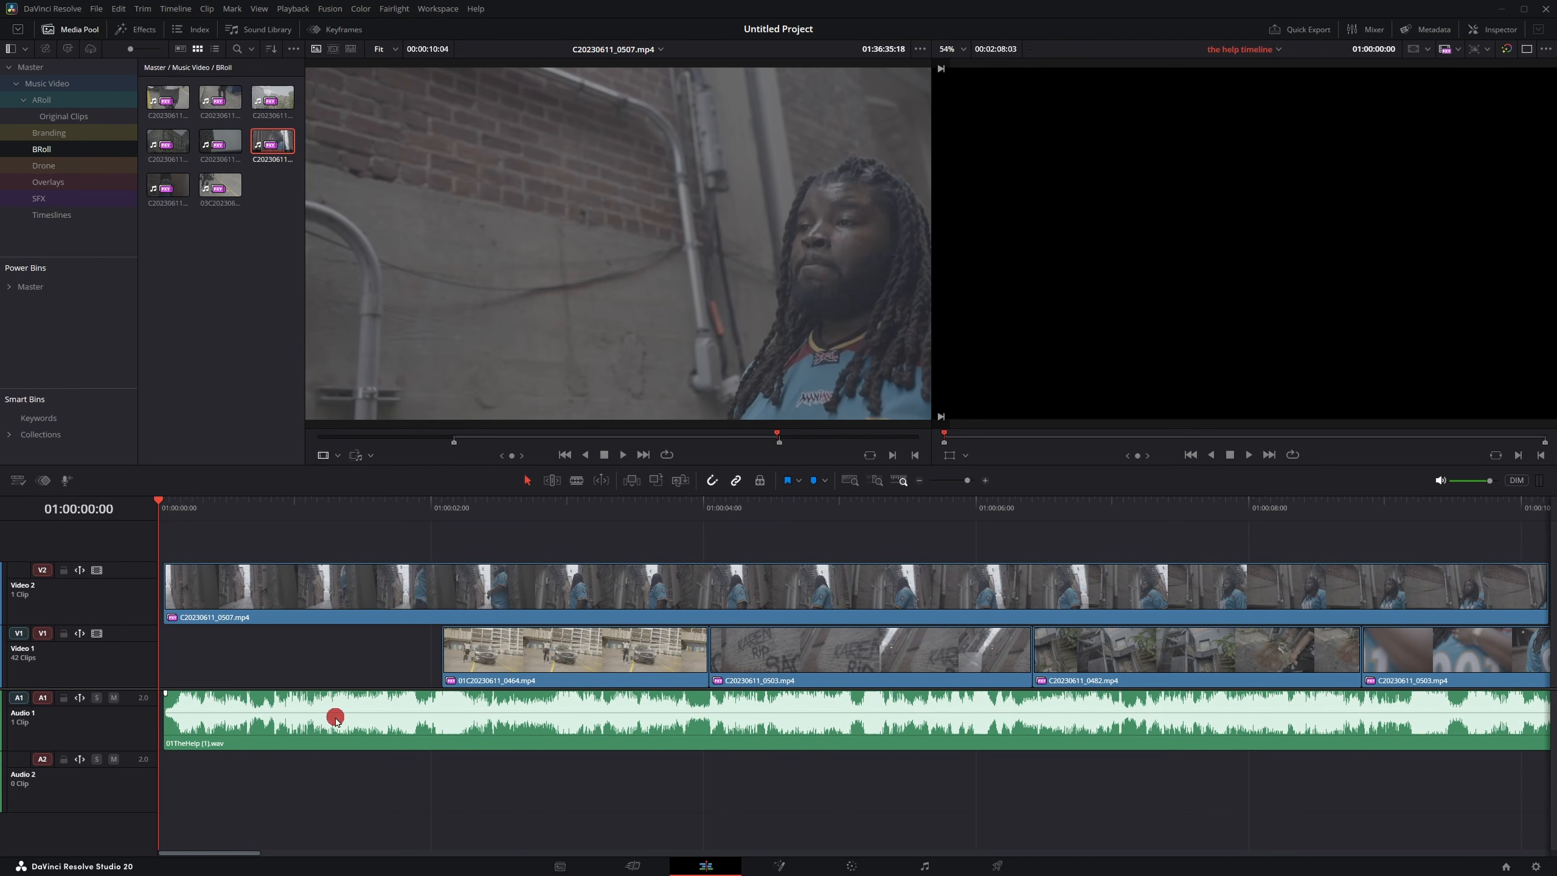
pyautogui.click(64, 698)
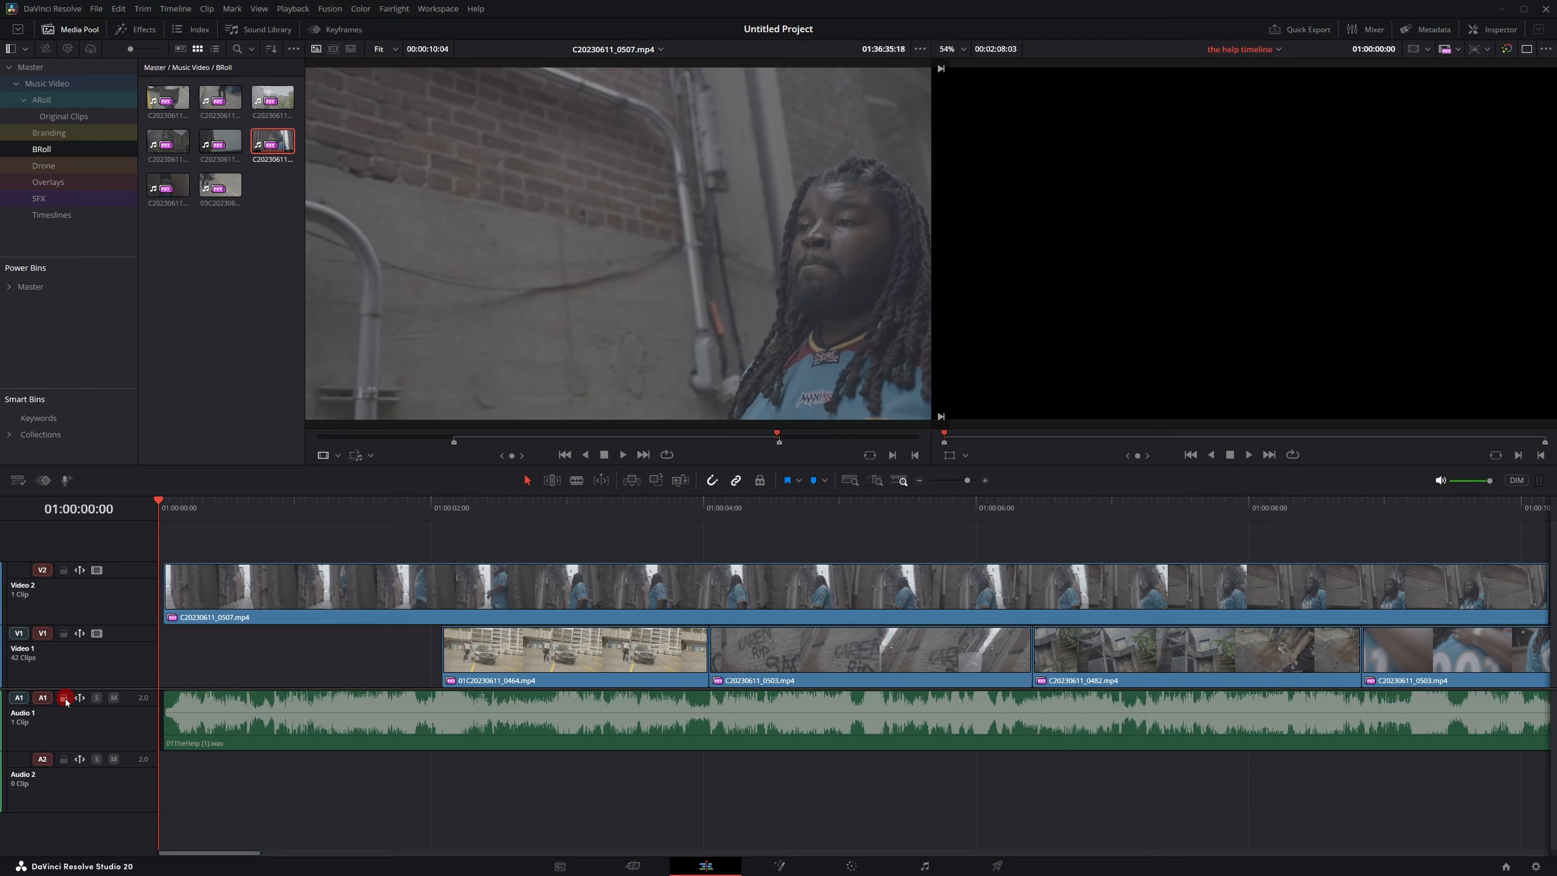
pyautogui.click(632, 583)
pyautogui.click(64, 698)
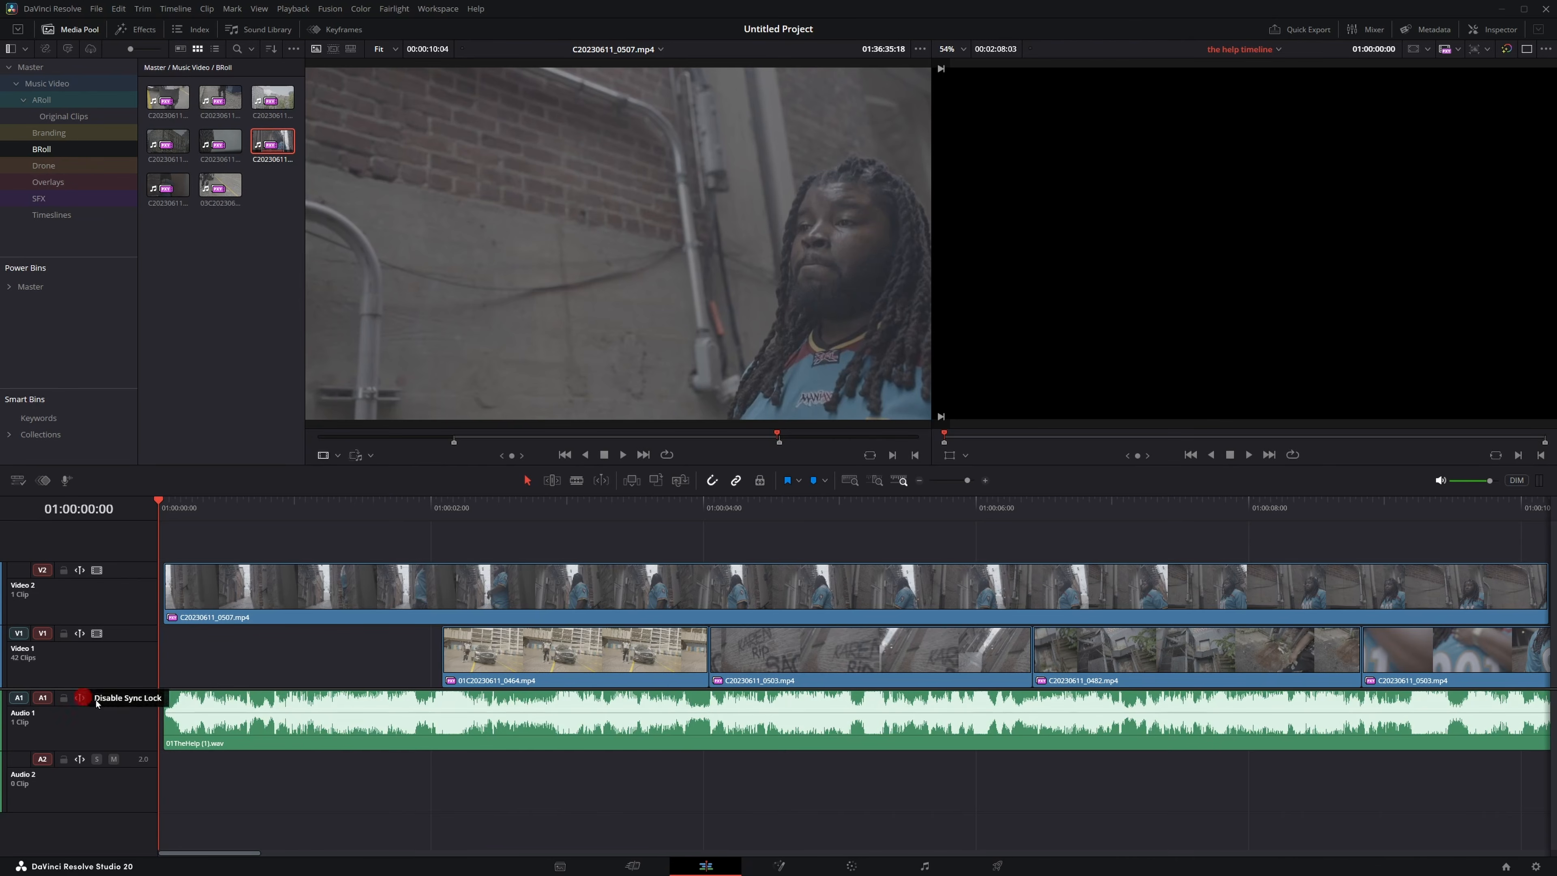
# Run AI Detect Music Beats on the song clip on Audio 1 and lock that audio track.
pyautogui.rightClick(385, 714)
pyautogui.click(400, 710)
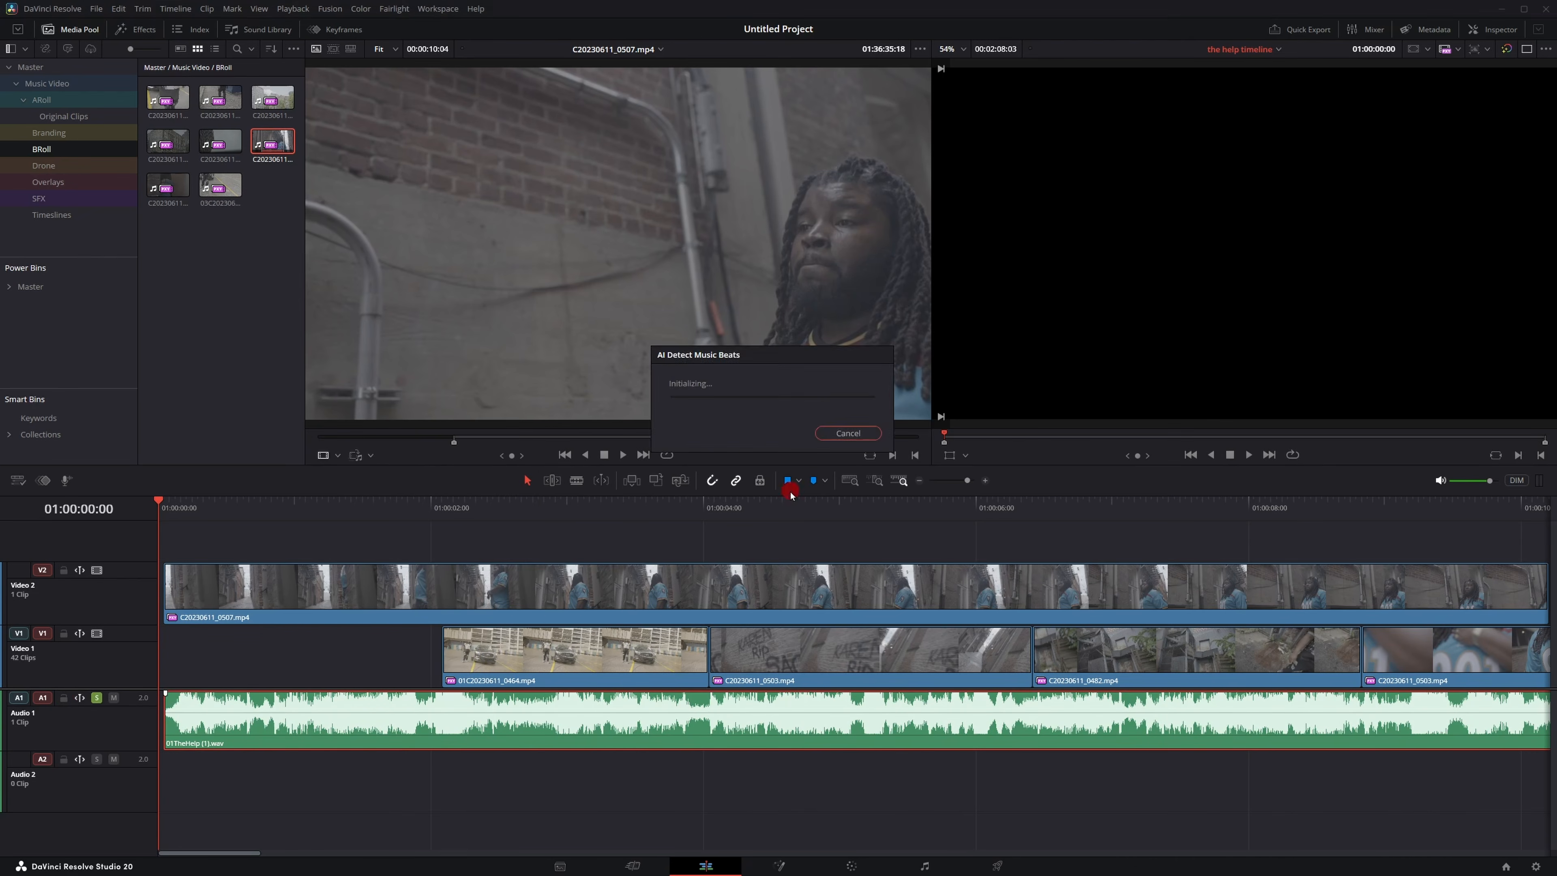
pyautogui.click(63, 698)
# Align the B-roll clip on Video 2 with the timeline start and cut it at 01:00:02:02.
pyautogui.moveTo(559, 602); pyautogui.dragTo(554, 602)
pyautogui.scroll(-3, 401, 523)
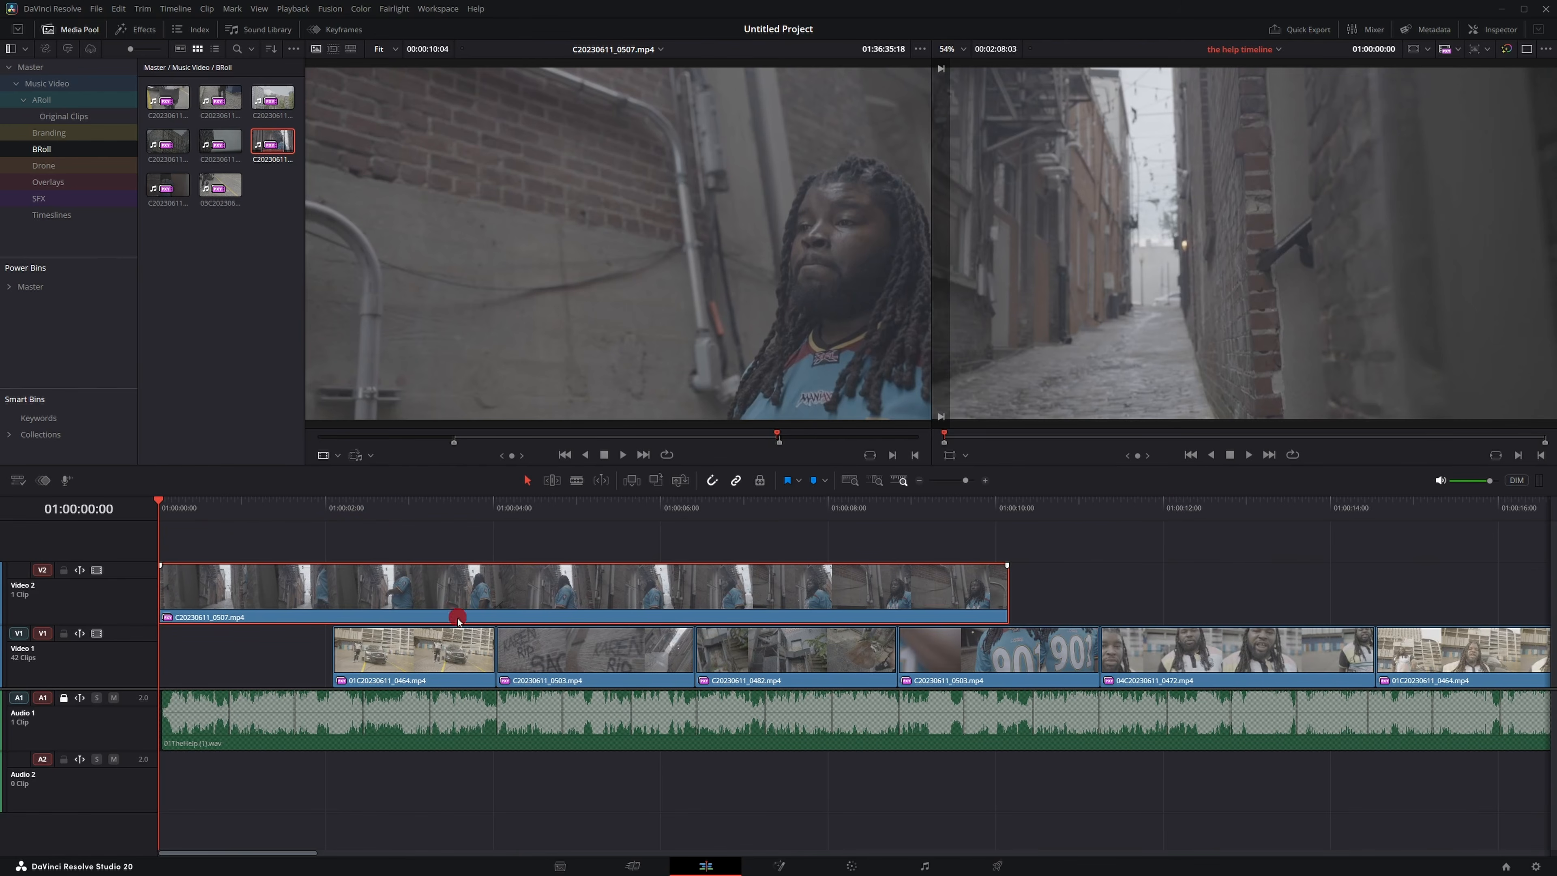
pyautogui.press('space')
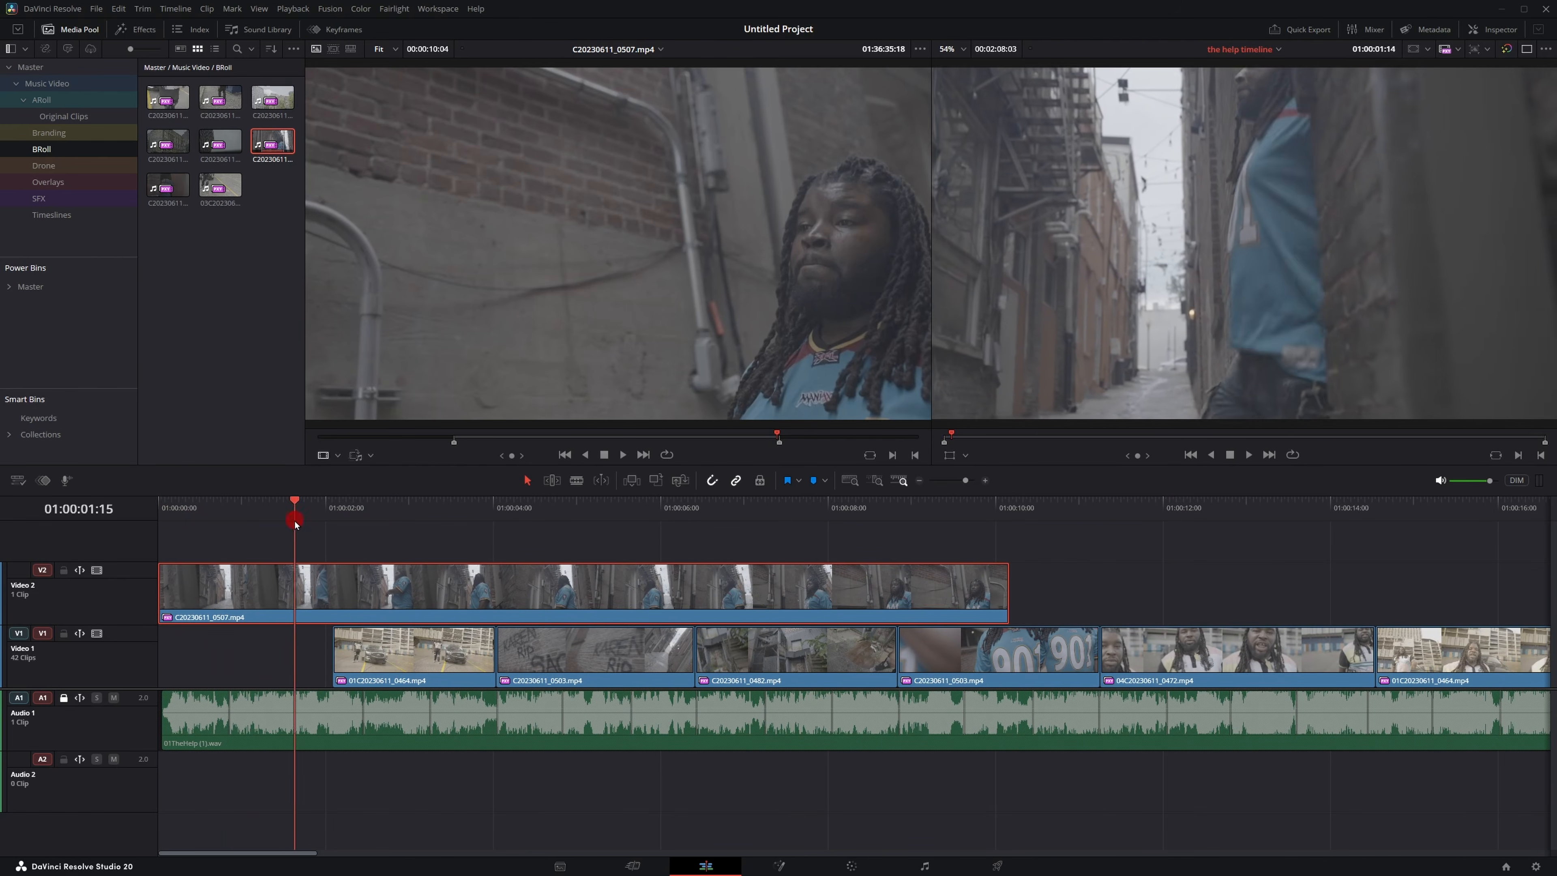
pyautogui.hotkey('ctrl', 'b')
# Move the remaining B-roll piece on Video 2 so it starts with the C20230611_0482.mp4 clip on Video 1.
pyautogui.moveTo(378, 588); pyautogui.dragTo(1149, 586)
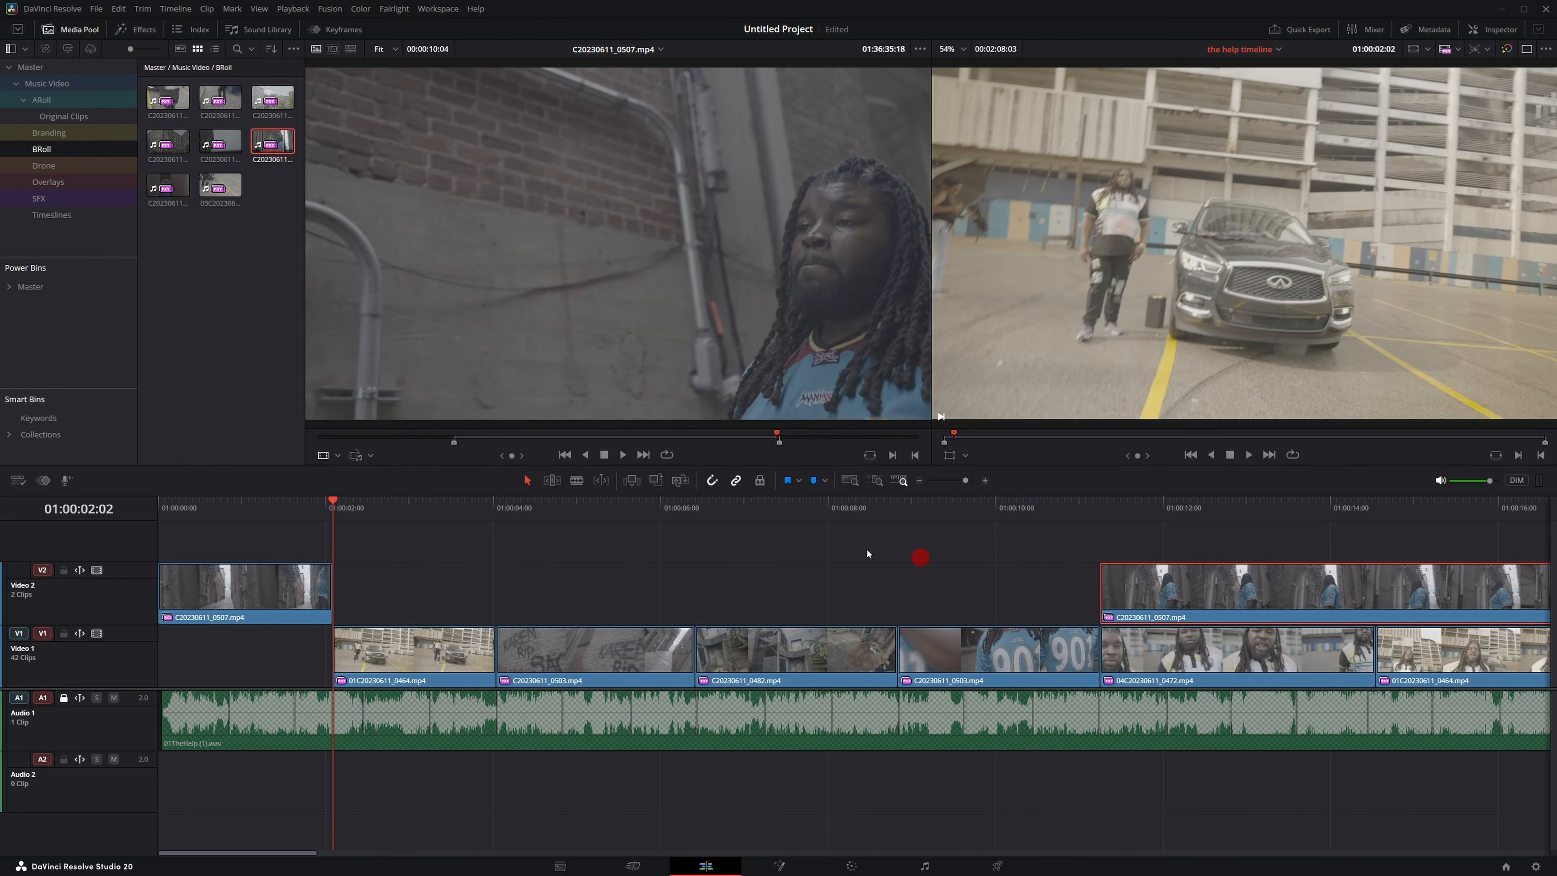
pyautogui.moveTo(354, 520); pyautogui.dragTo(669, 540)
pyautogui.moveTo(1173, 589); pyautogui.dragTo(767, 592)
# Cut the moved B-roll piece on Video 2 at 01:00:11:06, where the next performance clip on Video 1 begins.
pyautogui.moveTo(730, 524); pyautogui.dragTo(1103, 532)
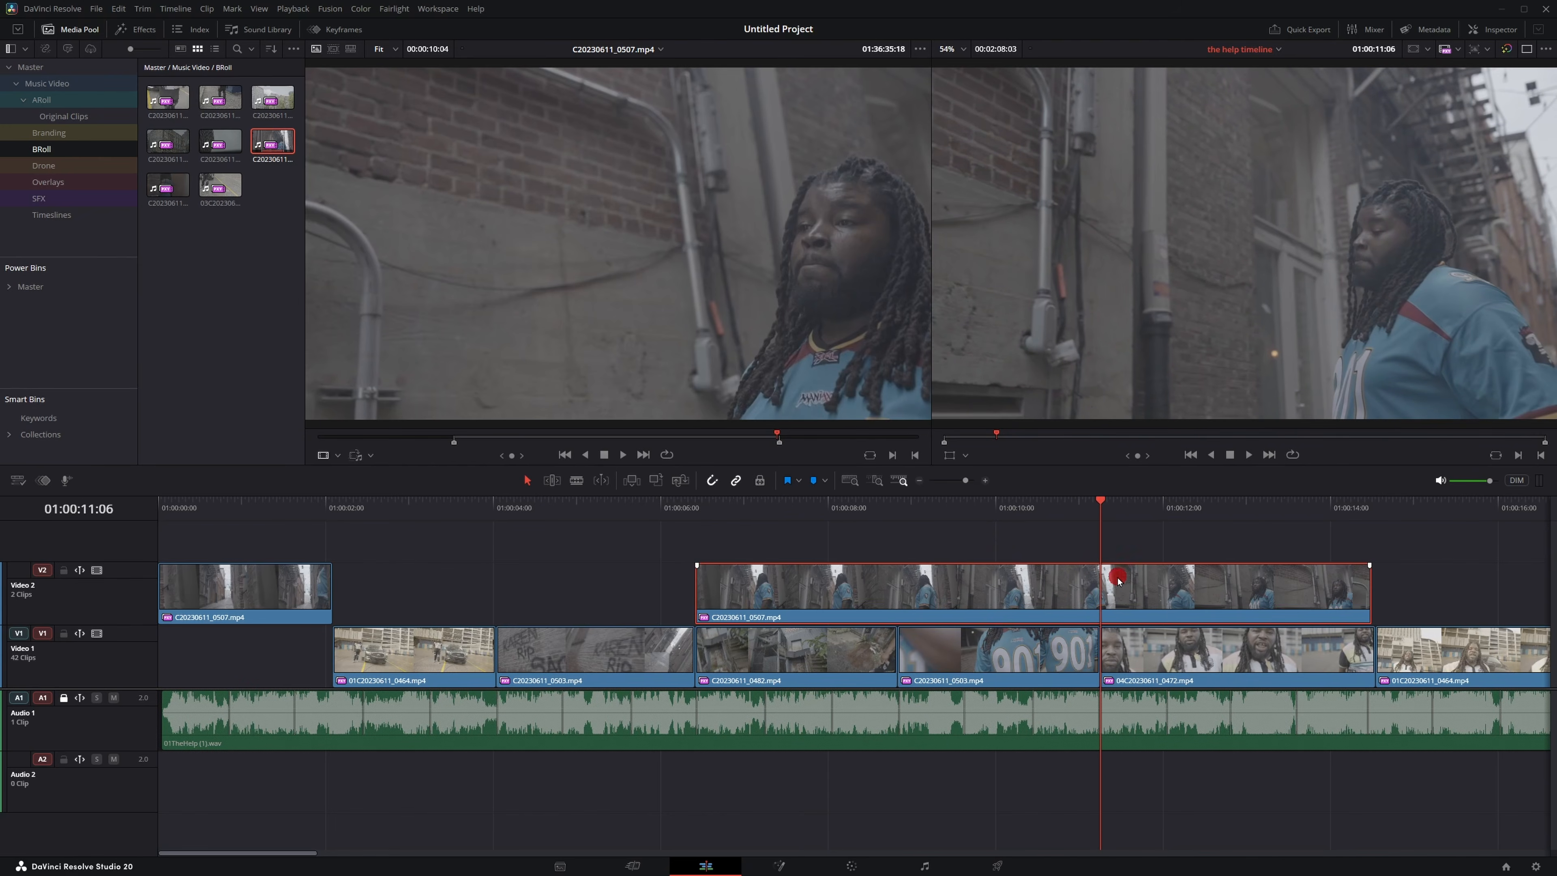
pyautogui.click(1130, 585)
pyautogui.hotkey('ctrl', 'b')
pyautogui.hscroll(5, 565, 587)
pyautogui.keyDown('shift'); pyautogui.scroll(-5, 564, 588); pyautogui.keyUp('shift')
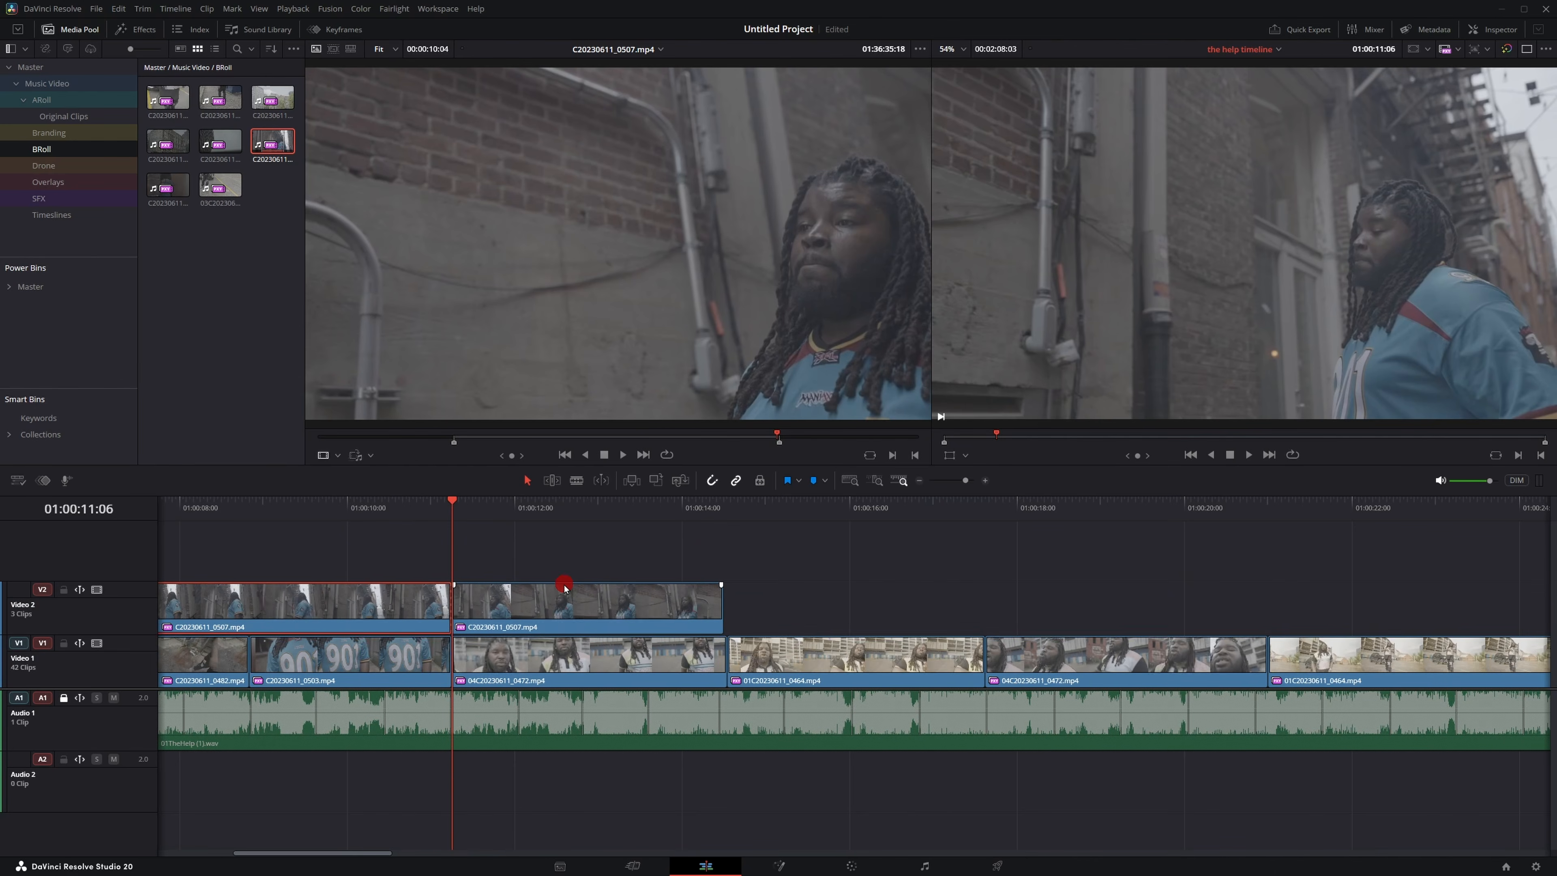
# Move the remaining C20230611_0507.mp4 piece on Video 2 to 01:00:17:18, over the second 04C20230611_0472.mp4 performance clip.
pyautogui.moveTo(539, 641); pyautogui.dragTo(1083, 641)
pyautogui.keyDown('ctrl'); pyautogui.scroll(-3, 1011, 610); pyautogui.keyUp('ctrl')
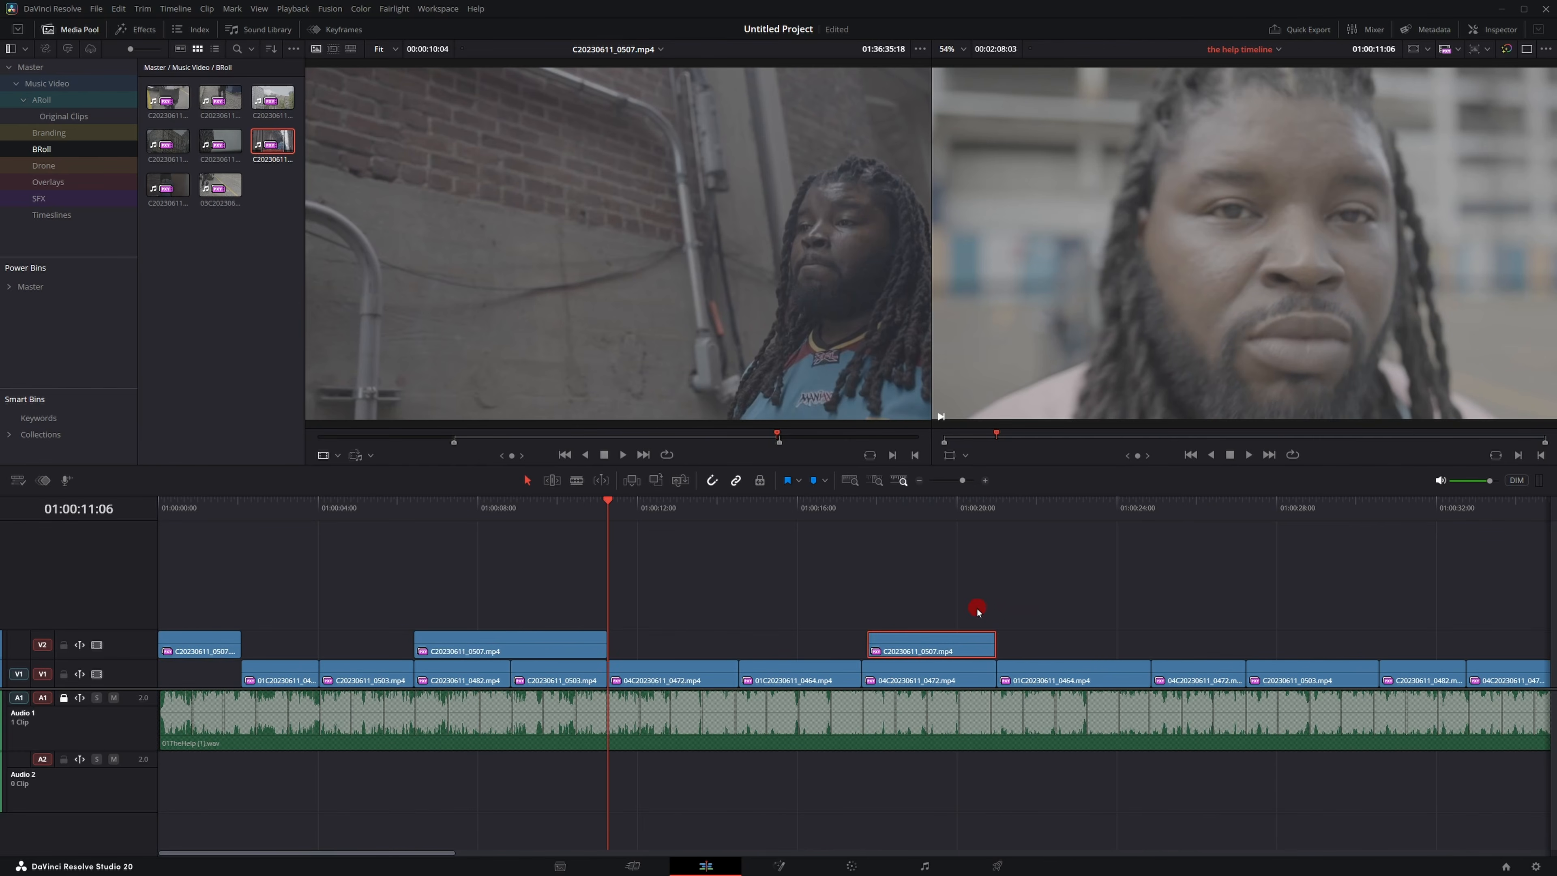
# Show the clip metadata and compare the frame rates of 03C20230611_0470.mp4 and C20230611_0491.mp4 in the BRoll bin.
pyautogui.click(226, 183)
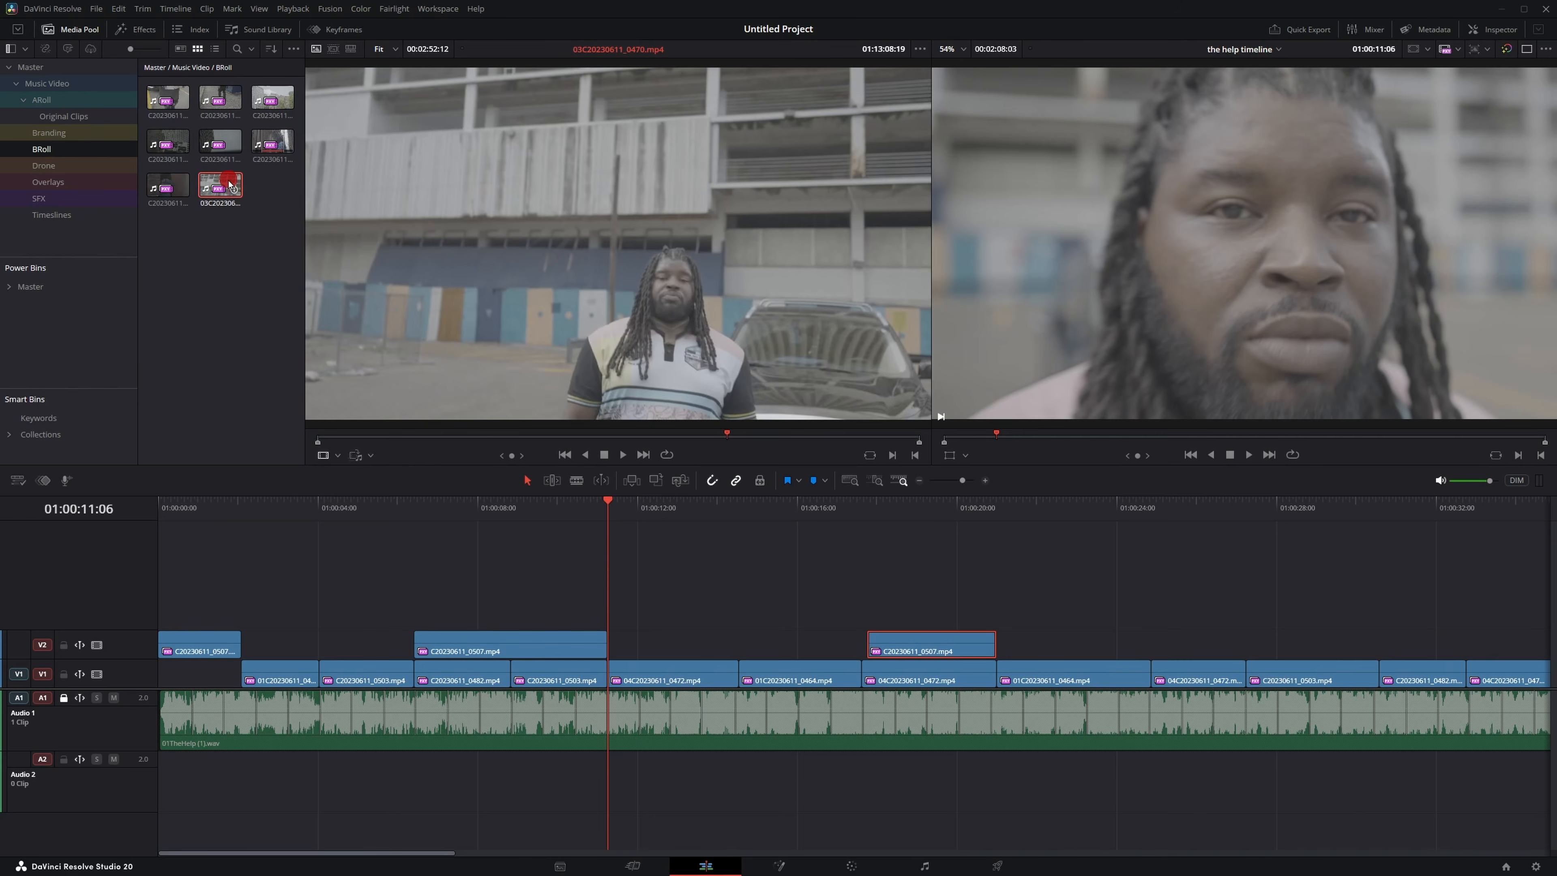
pyautogui.click(1428, 29)
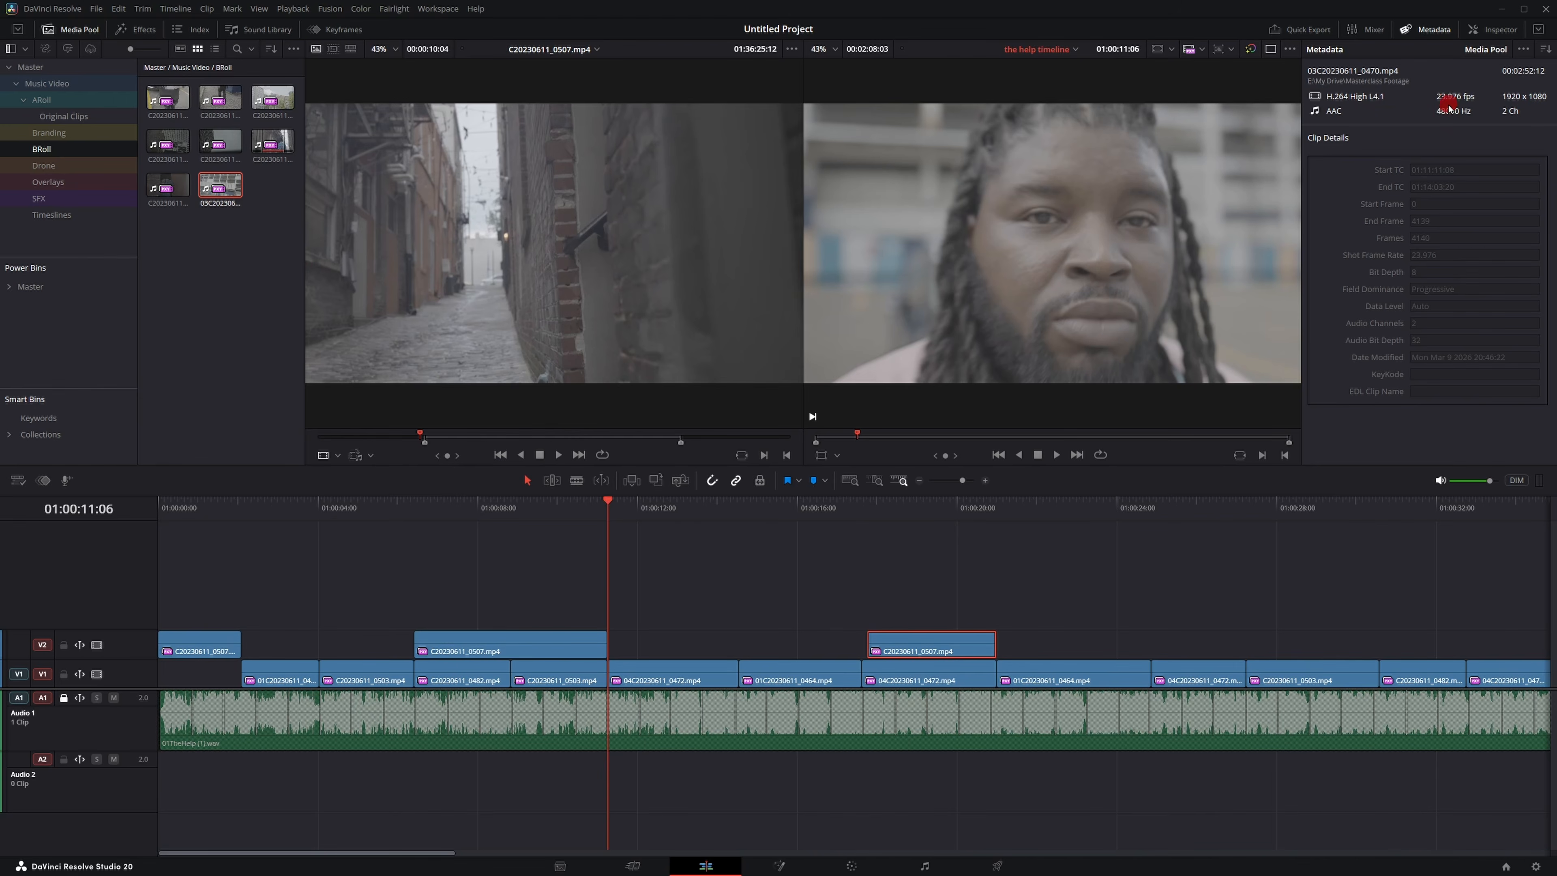
pyautogui.click(168, 141)
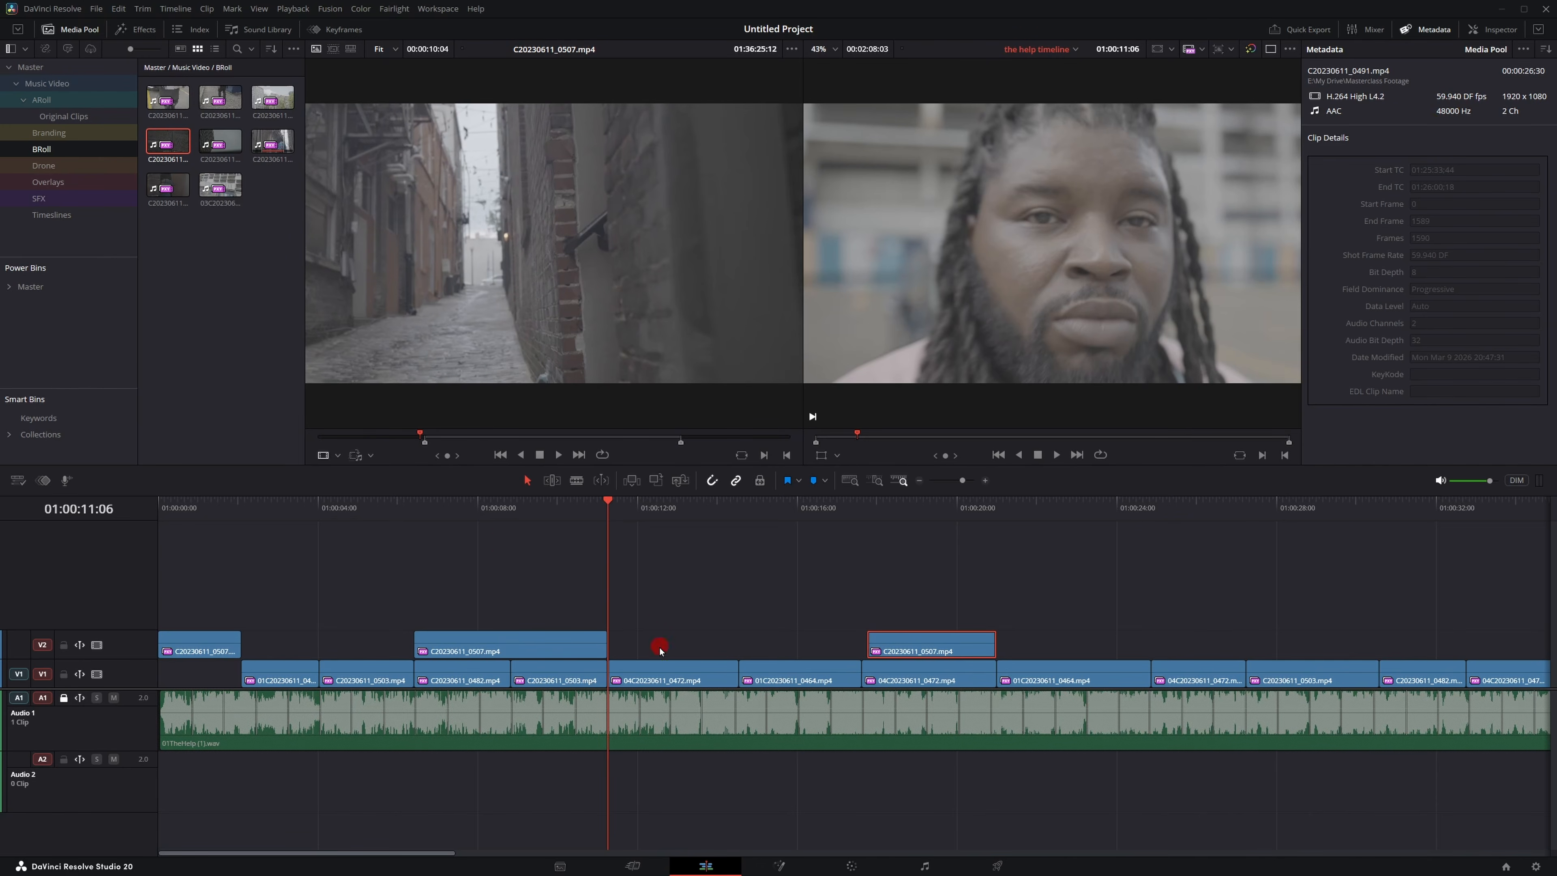
# Place C20230611_0491.mp4 from the BRoll bin on Video 2, aligned with the start of the C20230611_0503.mp4 clip at 01:00:27:06.
pyautogui.moveTo(167, 142); pyautogui.dragTo(1159, 592)
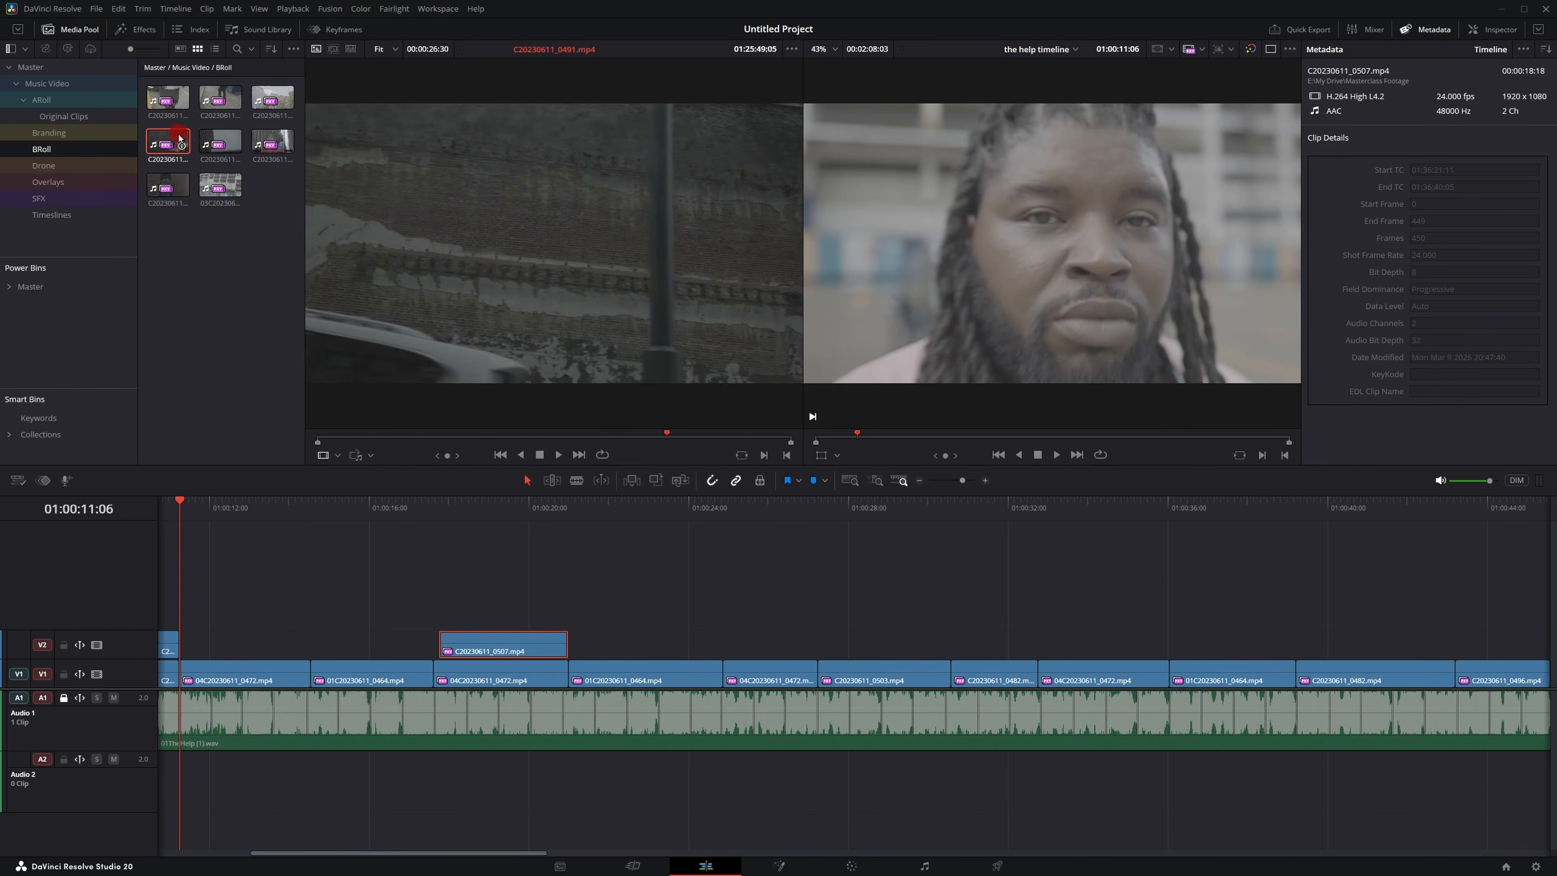
pyautogui.moveTo(180, 139); pyautogui.dragTo(806, 638)
pyautogui.click(908, 675)
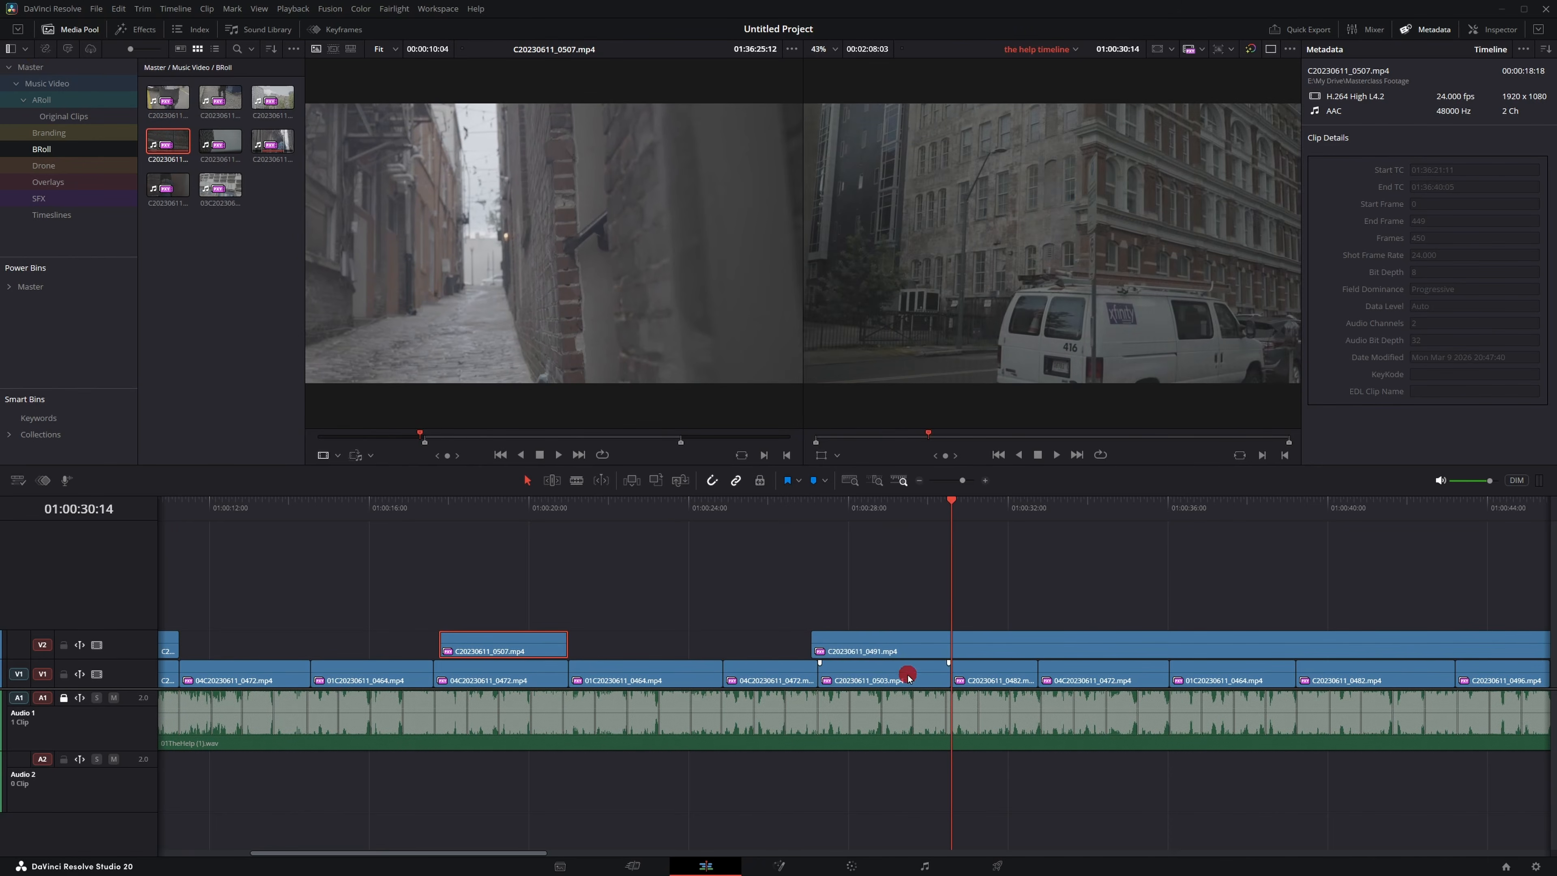
pyautogui.click(912, 650)
pyautogui.moveTo(844, 533); pyautogui.dragTo(897, 529)
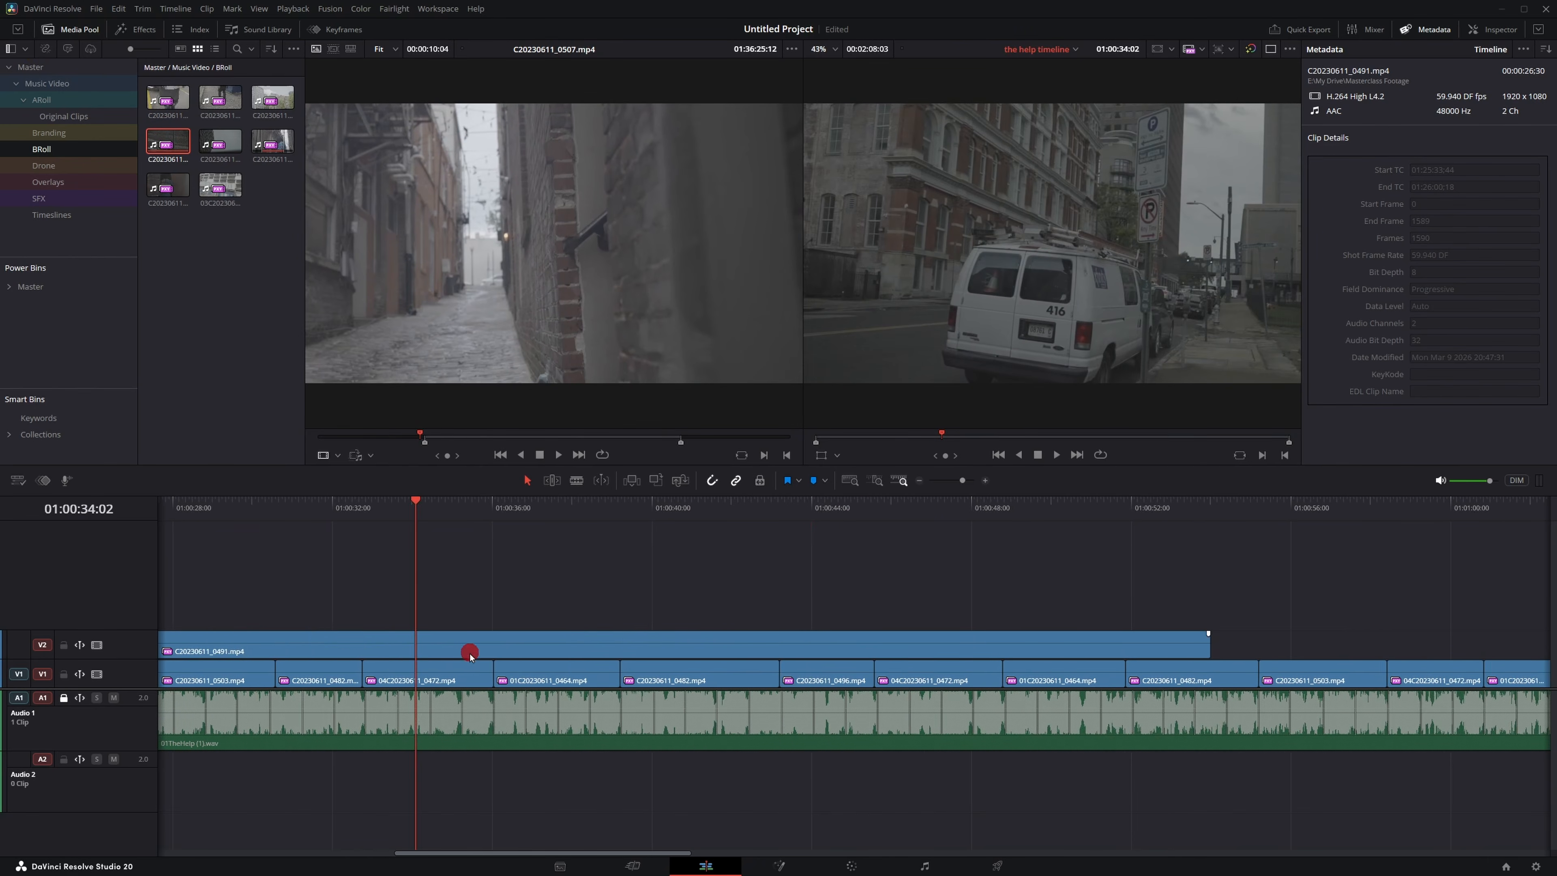
pyautogui.moveTo(470, 655); pyautogui.dragTo(780, 580)
pyautogui.moveTo(707, 648); pyautogui.dragTo(698, 647)
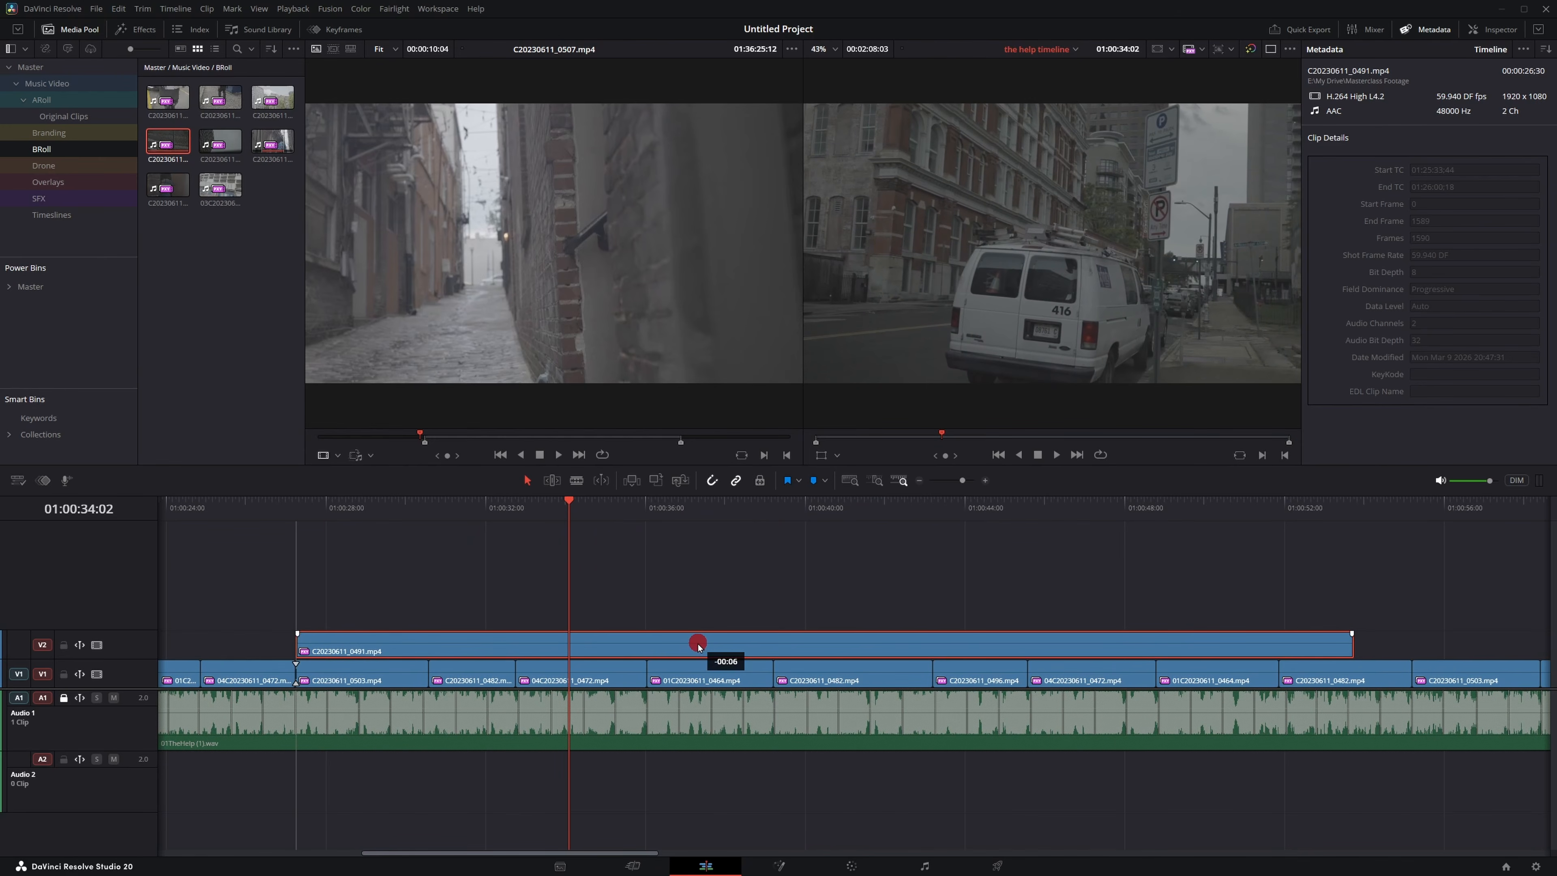
# Preview the C20230611_0491.mp4 clip on Video 2 and slow it down with Change Clip Speed, maintaining keyframe timing.
pyautogui.click(298, 506)
pyautogui.press('space')
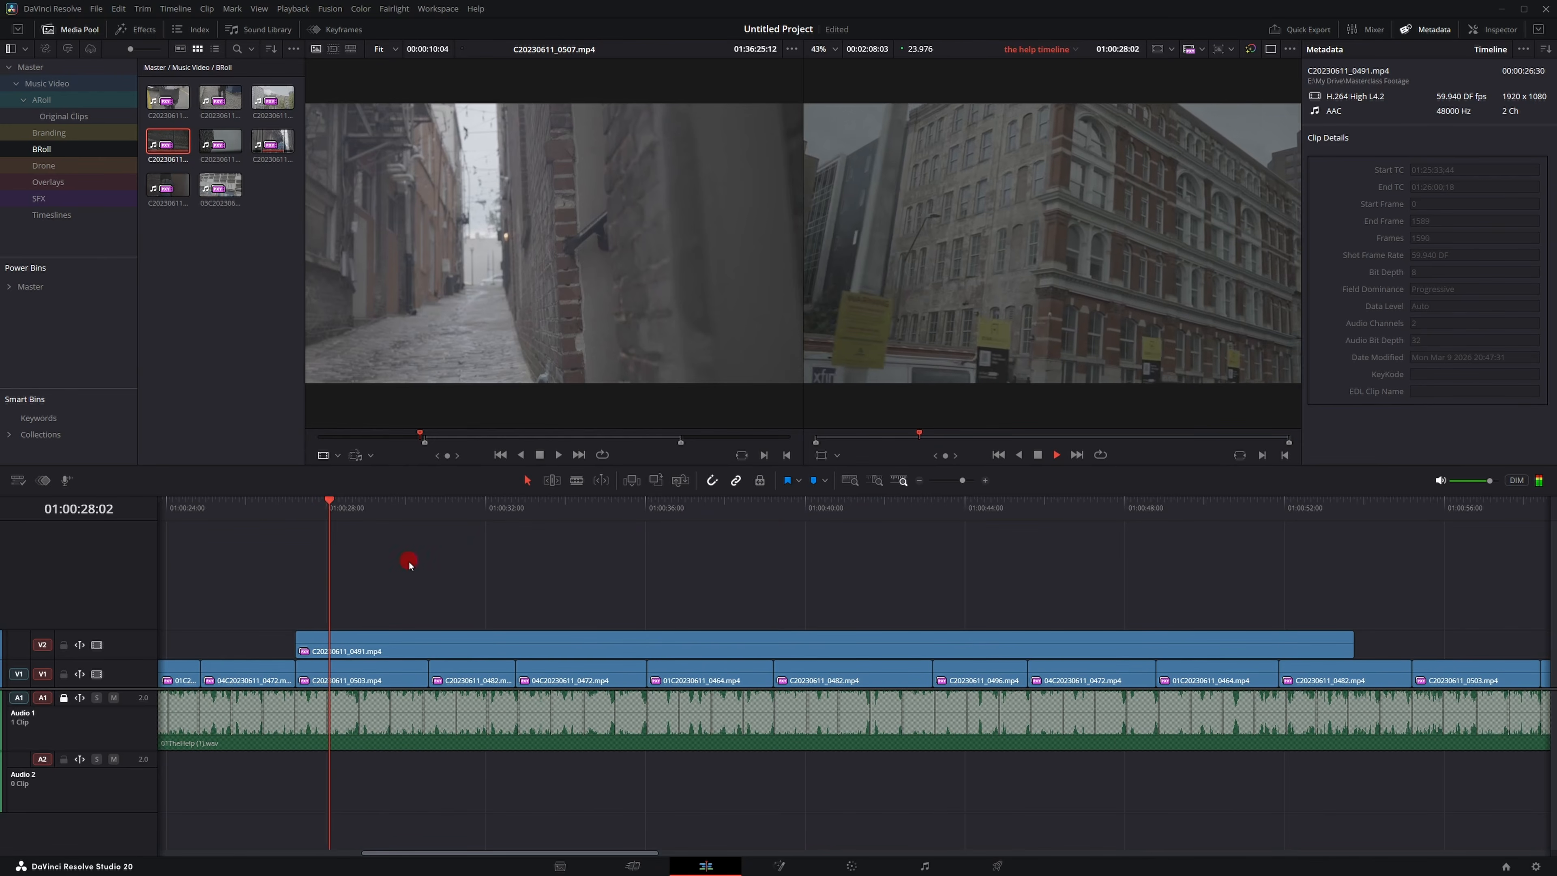
pyautogui.press('space')
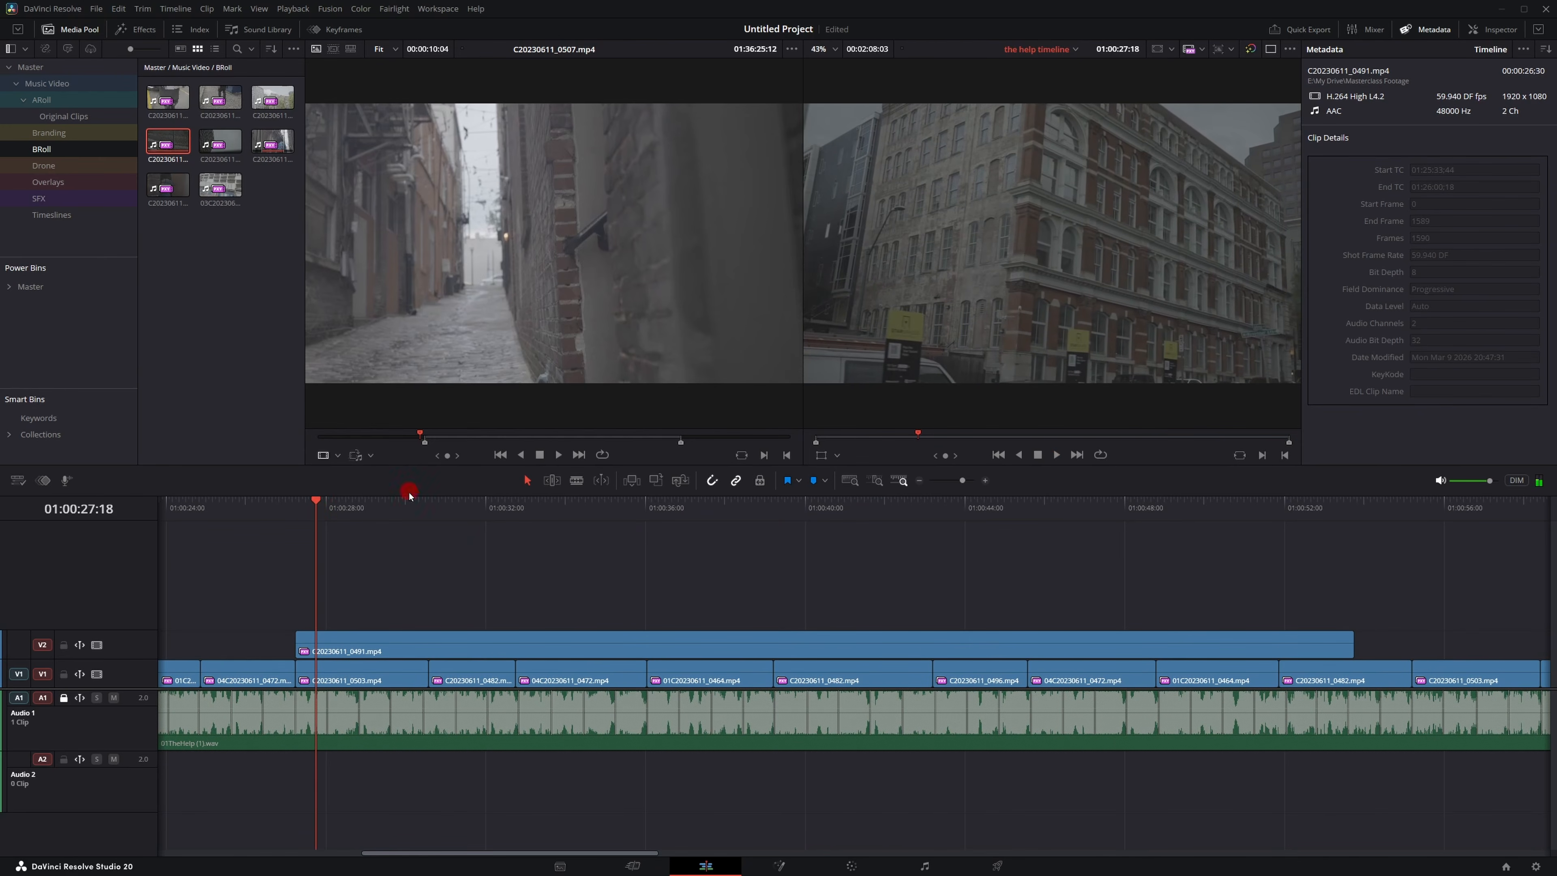
pyautogui.press('space')
pyautogui.click(536, 652)
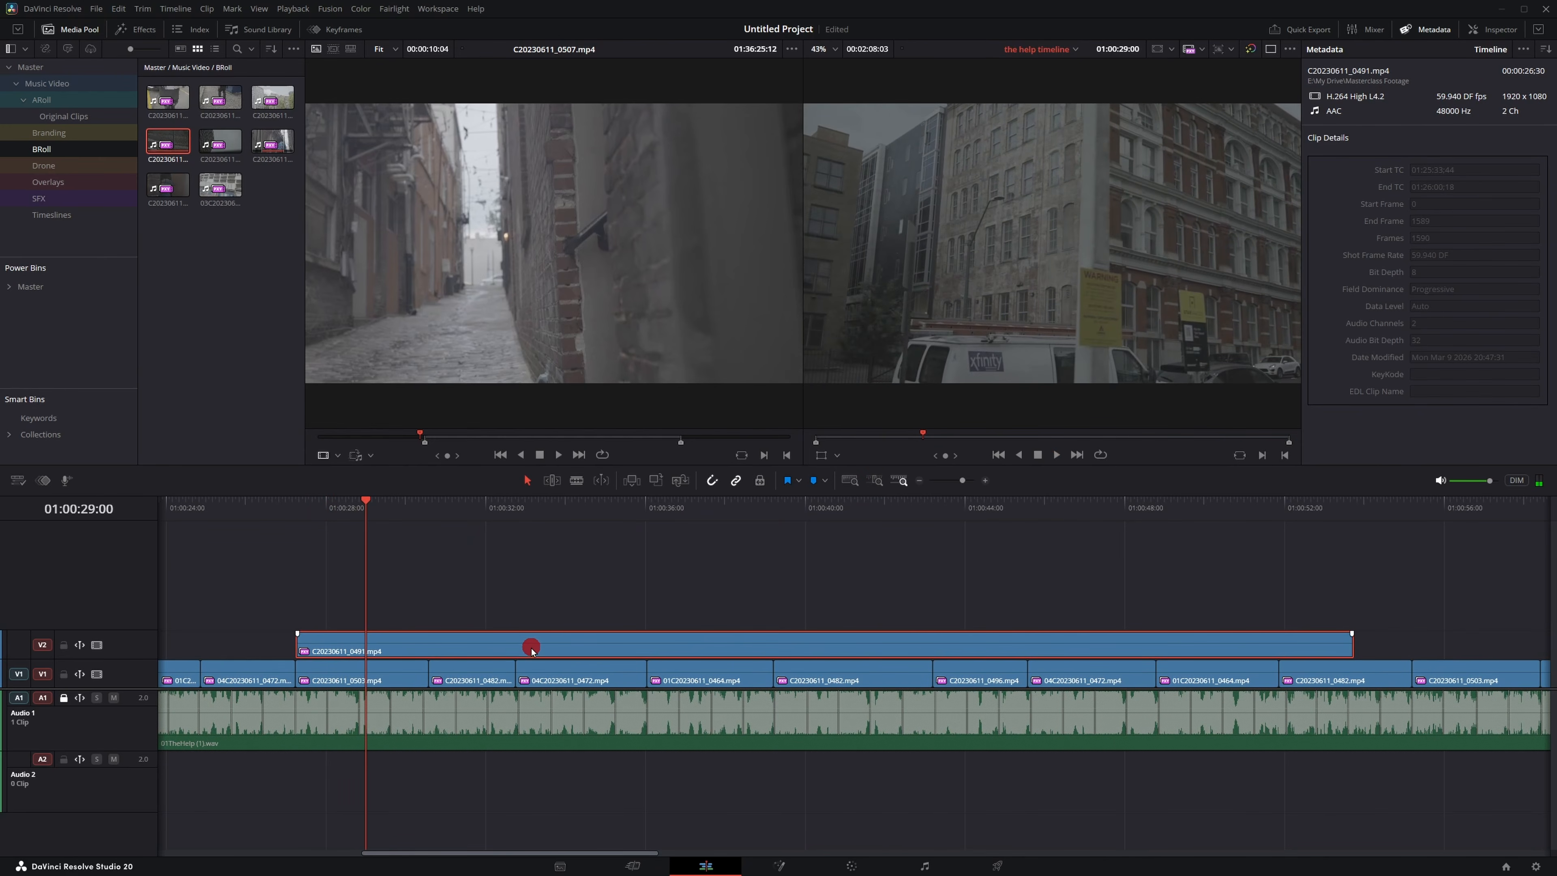
pyautogui.press('r')
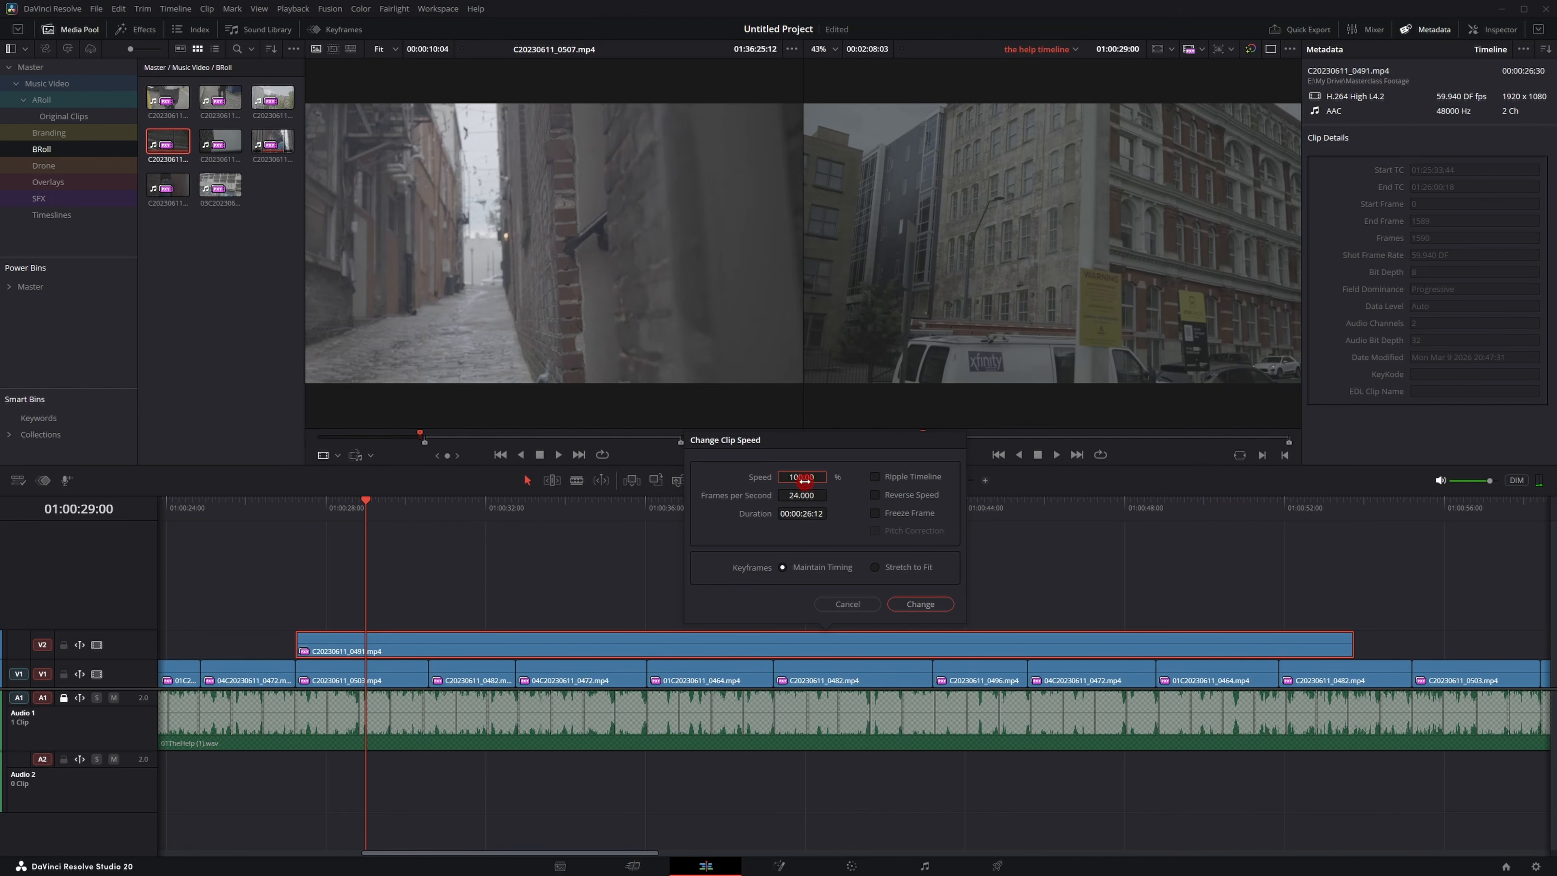
pyautogui.press('Return')
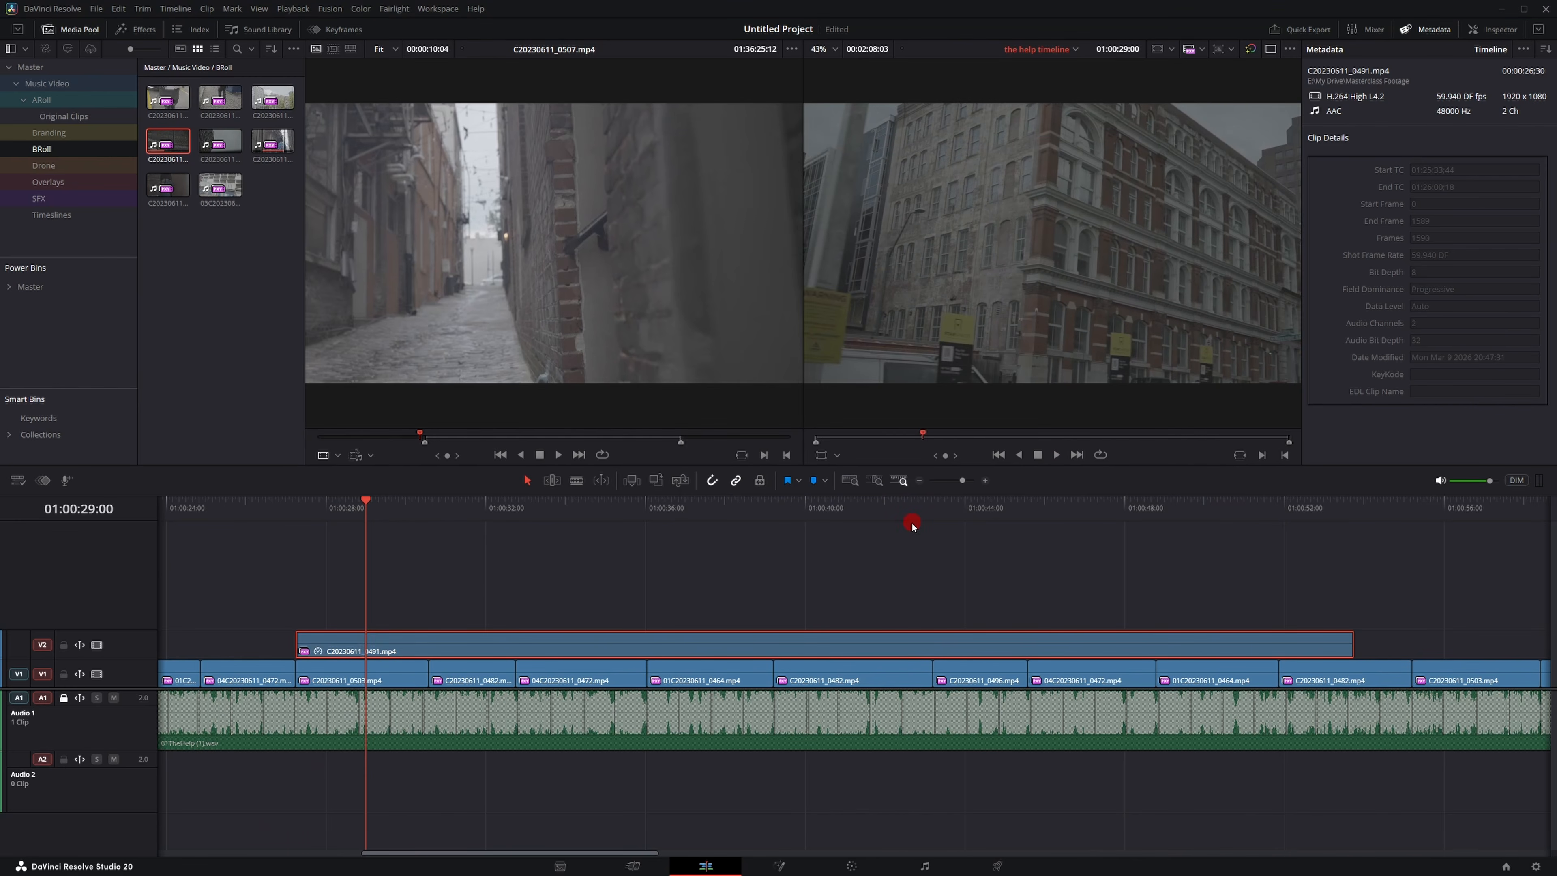
# Cut the slowed B-roll where the 04C20230611_0472.mp4 clip below begins and move the remainder to the next 04C20230611_0472.mp4 clip near 01:00:45.
pyautogui.moveTo(491, 516); pyautogui.dragTo(652, 517)
pyautogui.hotkey('ctrl', 'b')
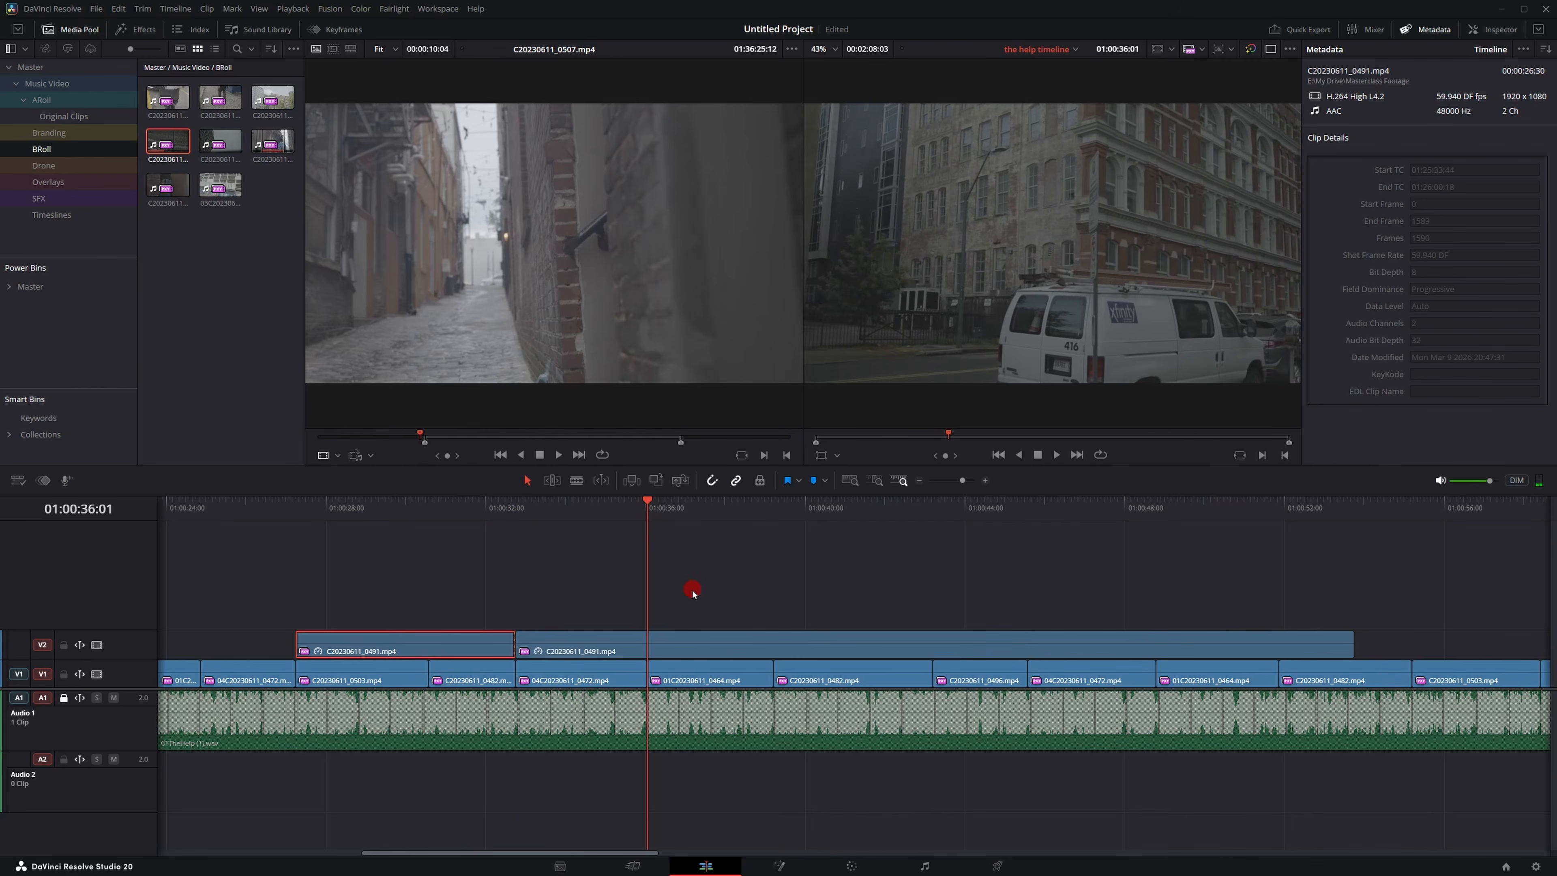
pyautogui.moveTo(703, 641); pyautogui.dragTo(1210, 649)
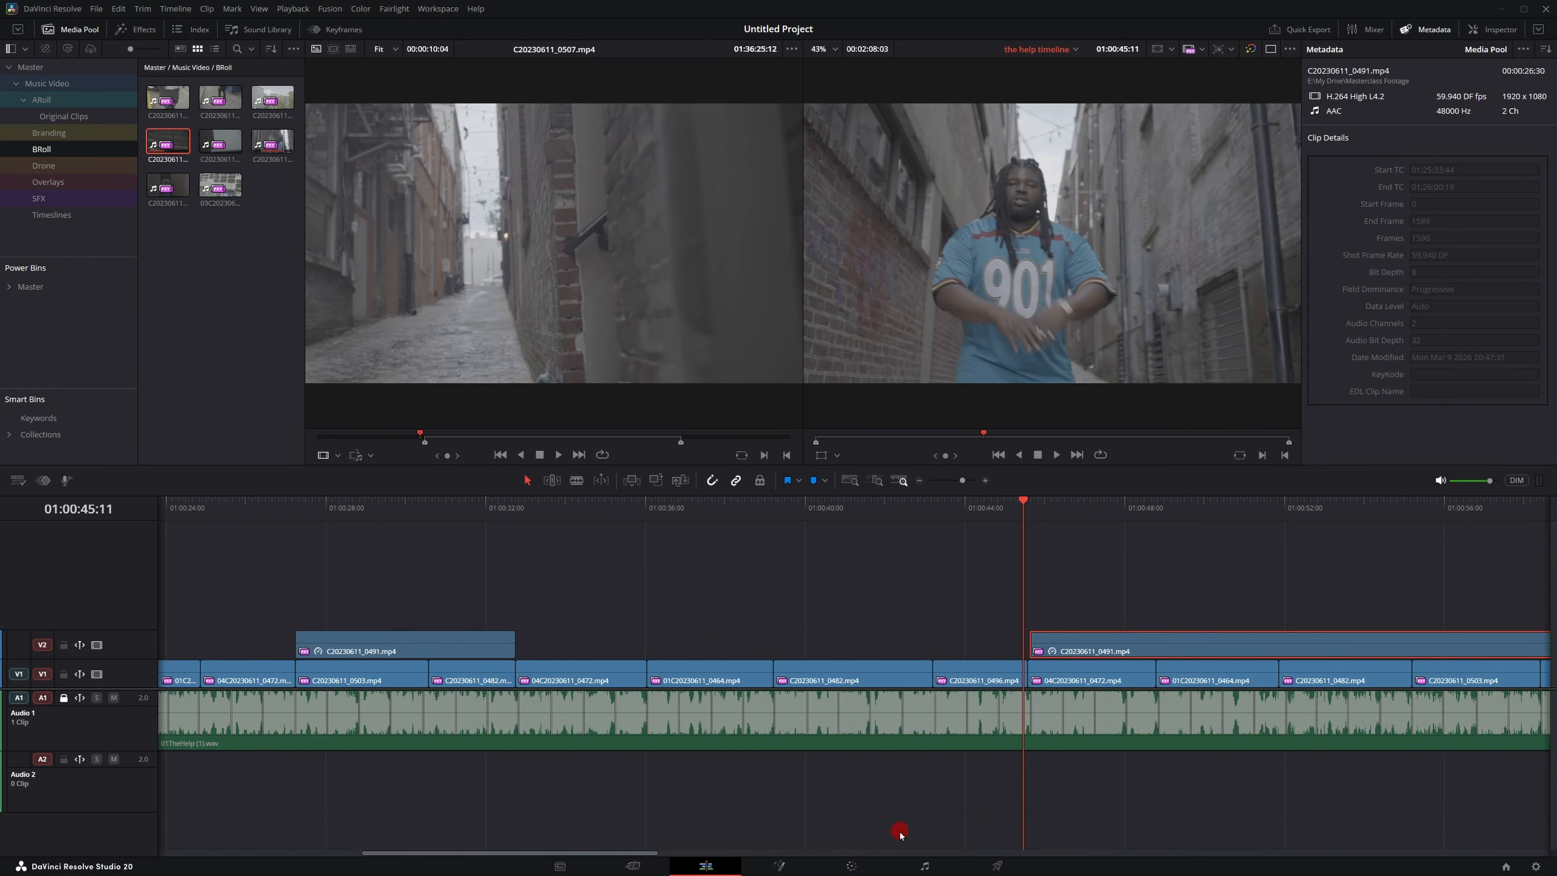
# Switch to the Color page and set proxy handling to Prefer Camera Originals.
pyautogui.click(853, 865)
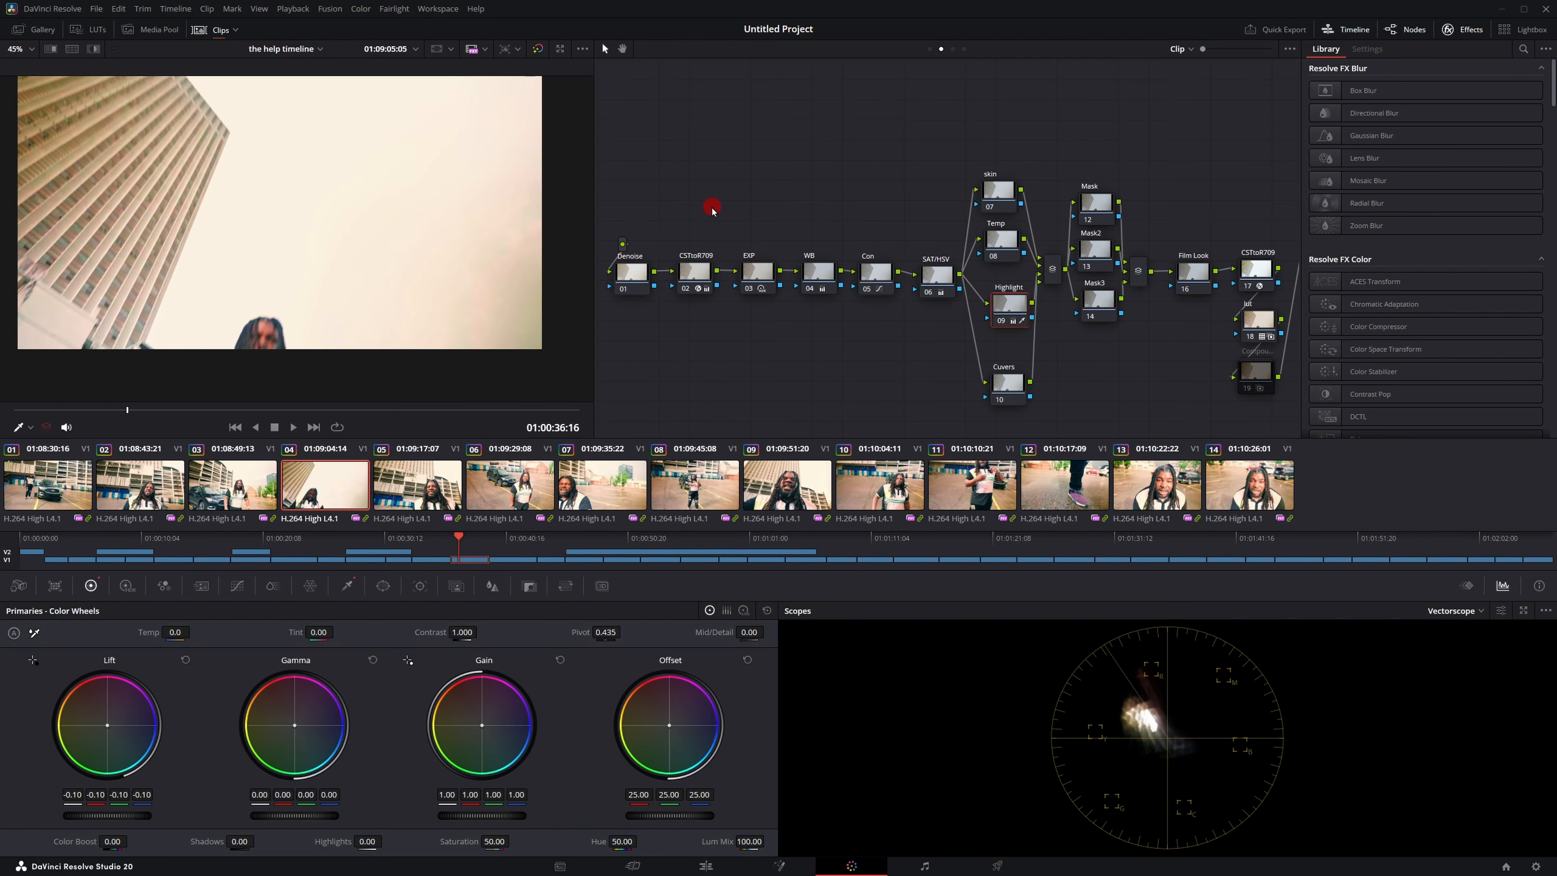
pyautogui.click(303, 14)
pyautogui.moveTo(310, 37)
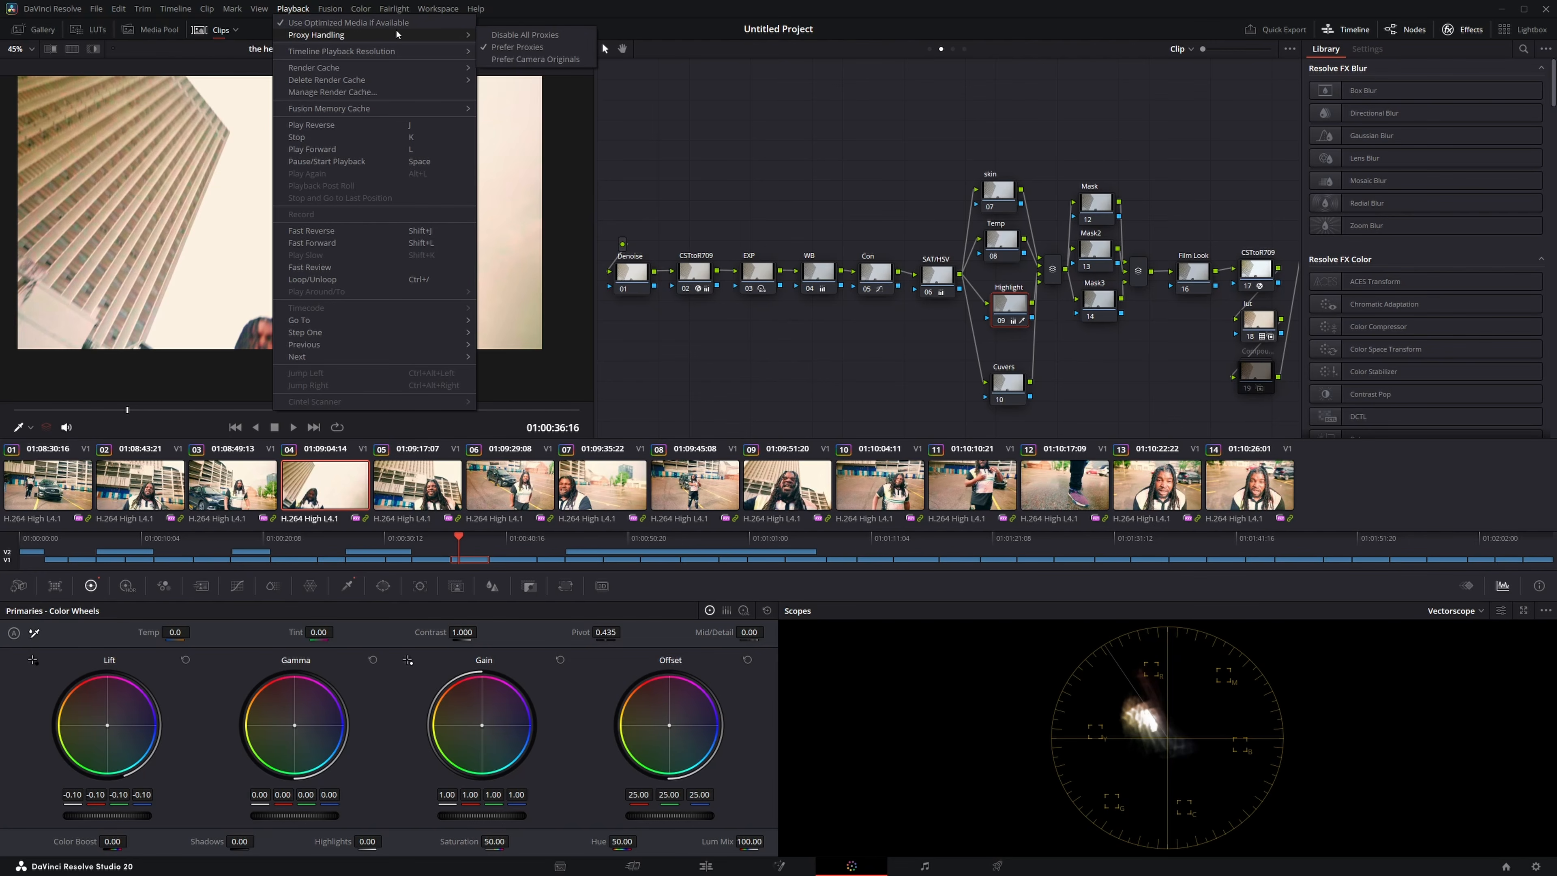
pyautogui.click(533, 60)
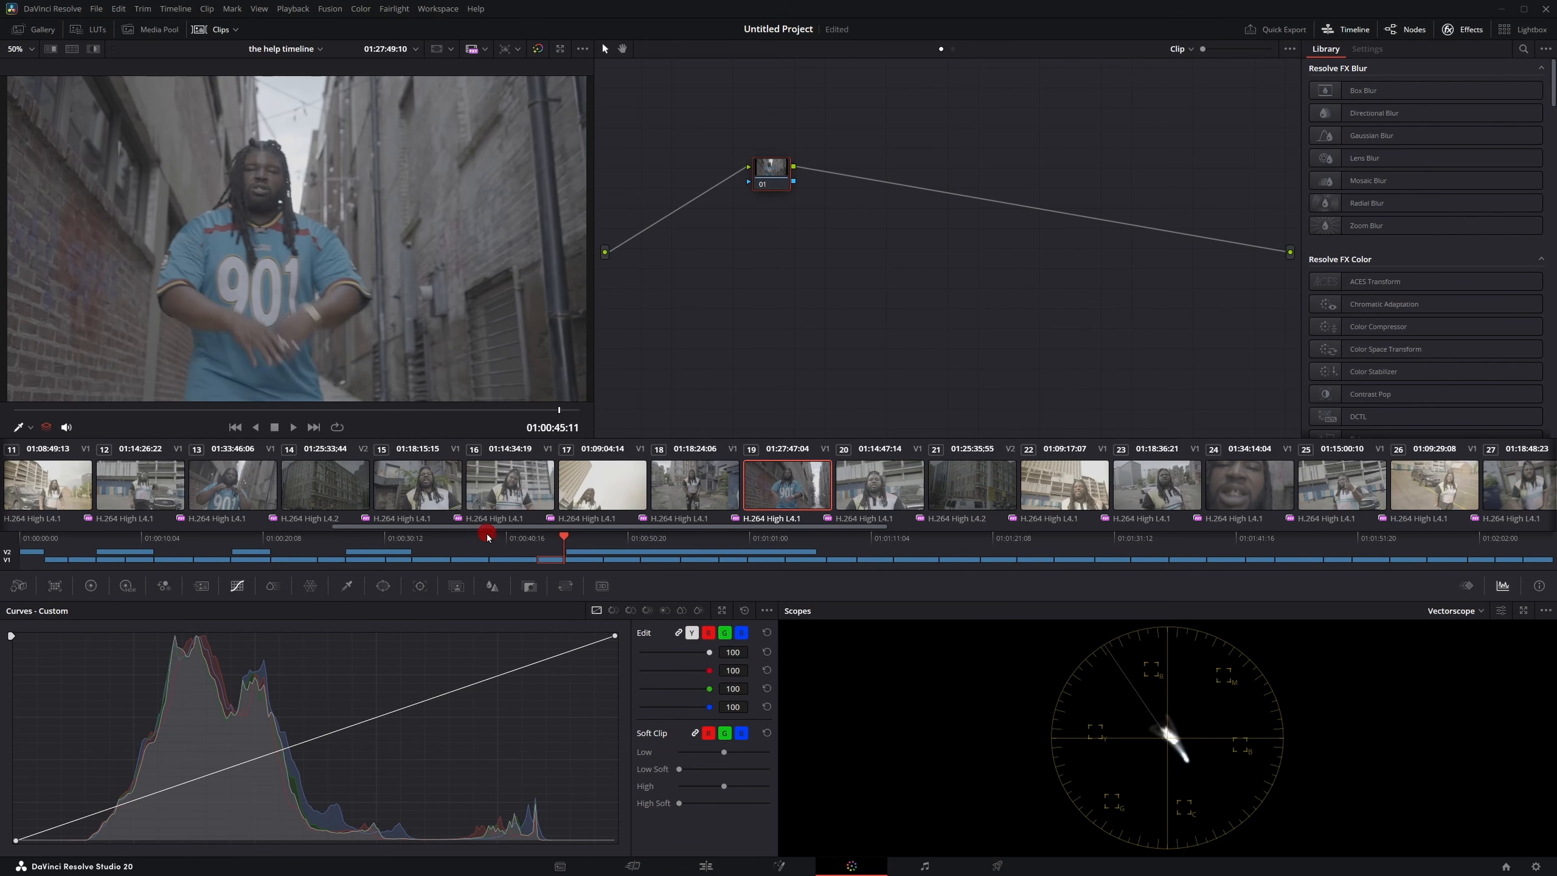
# Filter the Color page clips to those sharing the first B-roll clip's Common Media Pool Source.
pyautogui.moveTo(481, 528); pyautogui.dragTo(144, 529)
pyautogui.click(47, 485)
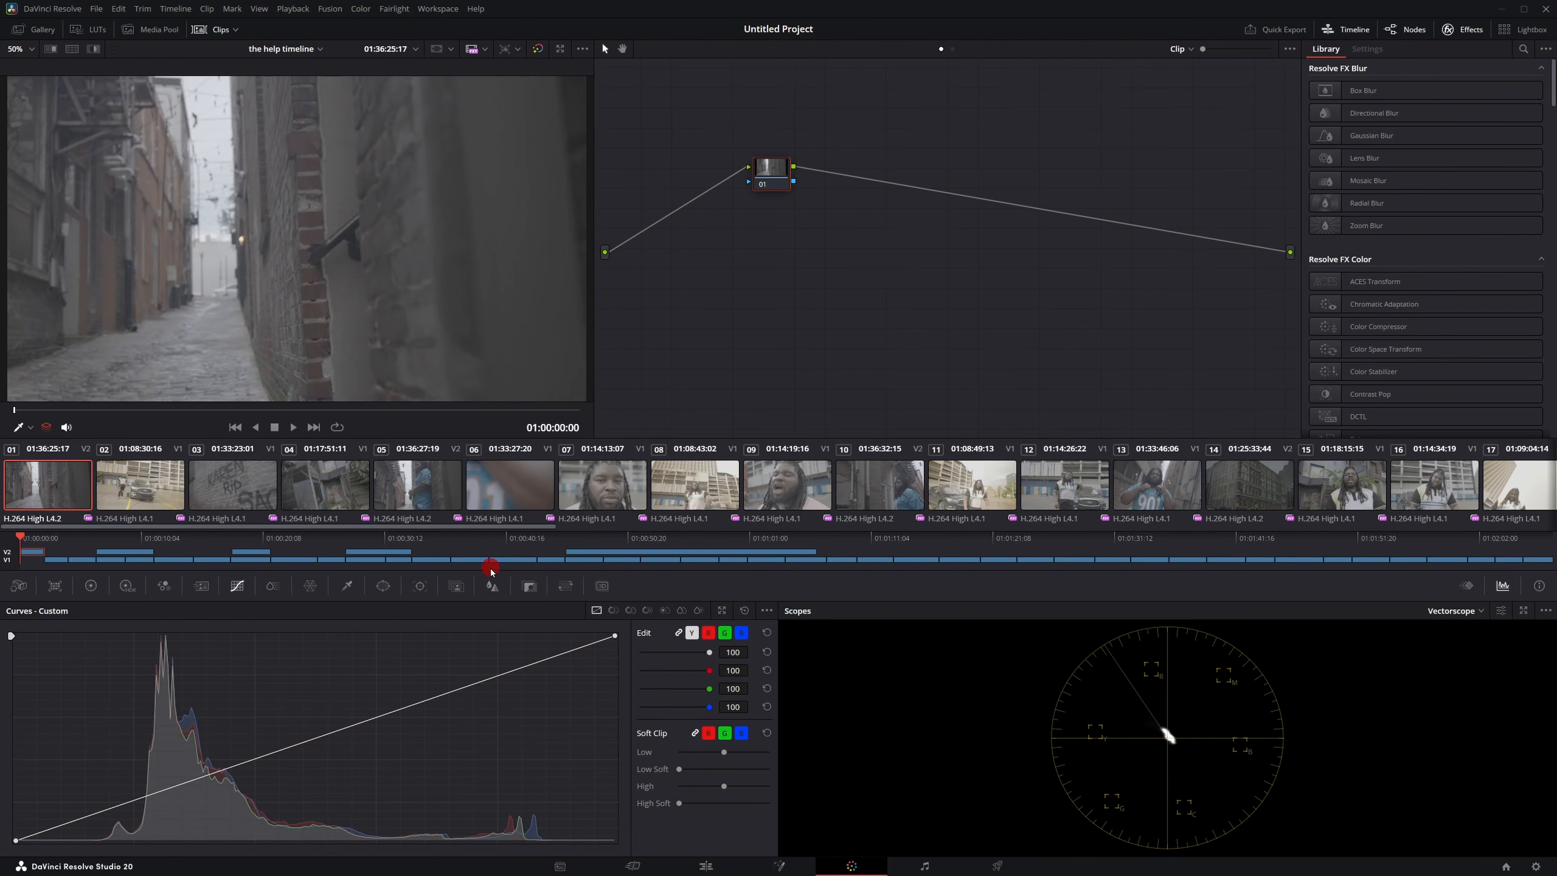
pyautogui.click(238, 31)
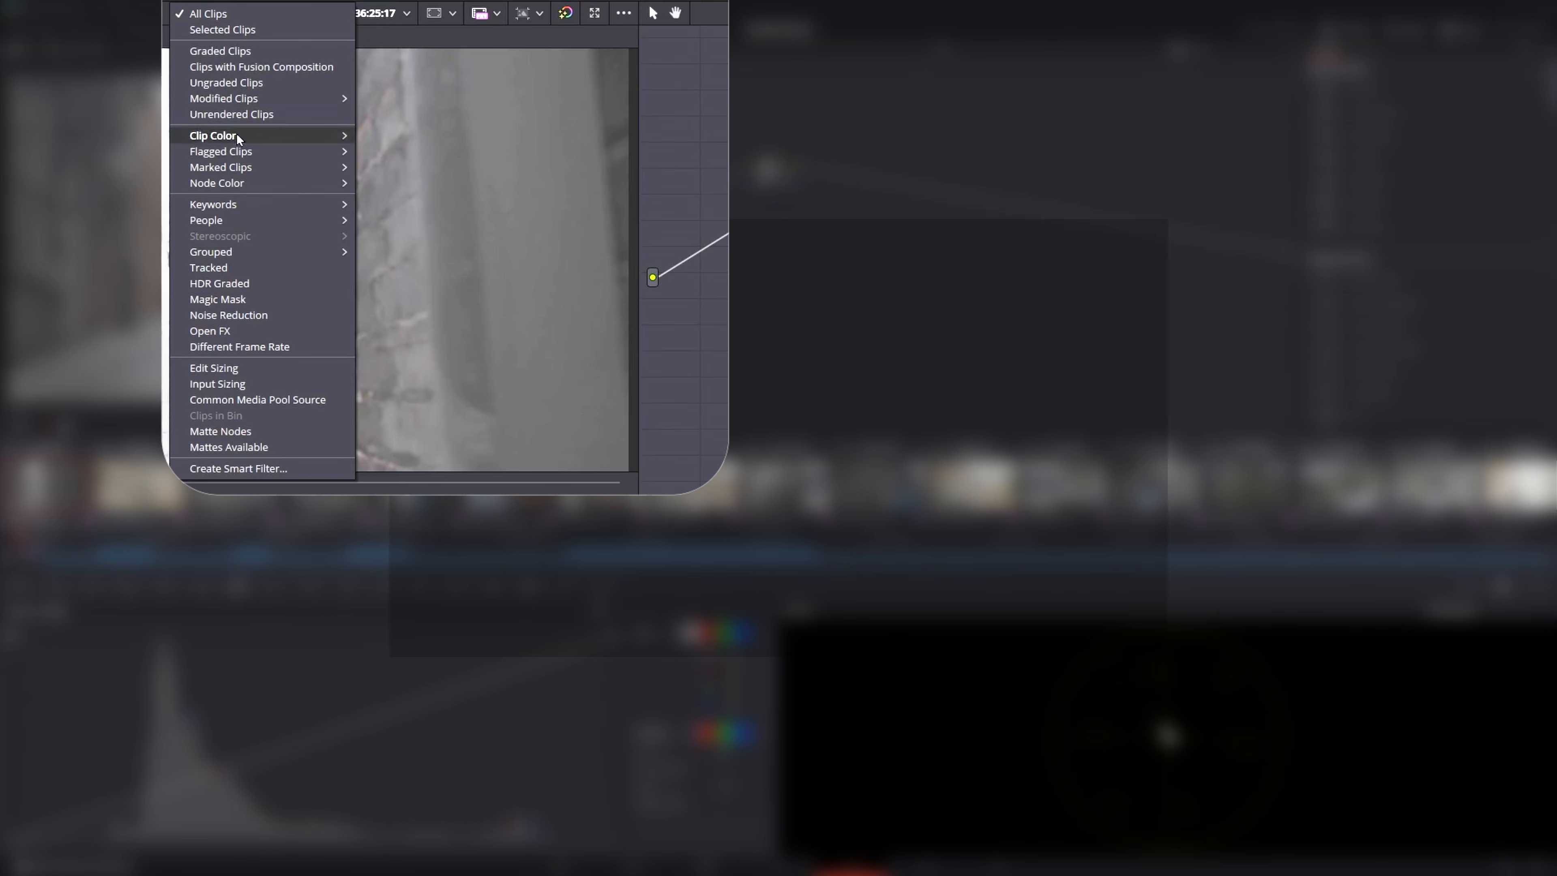
pyautogui.click(264, 398)
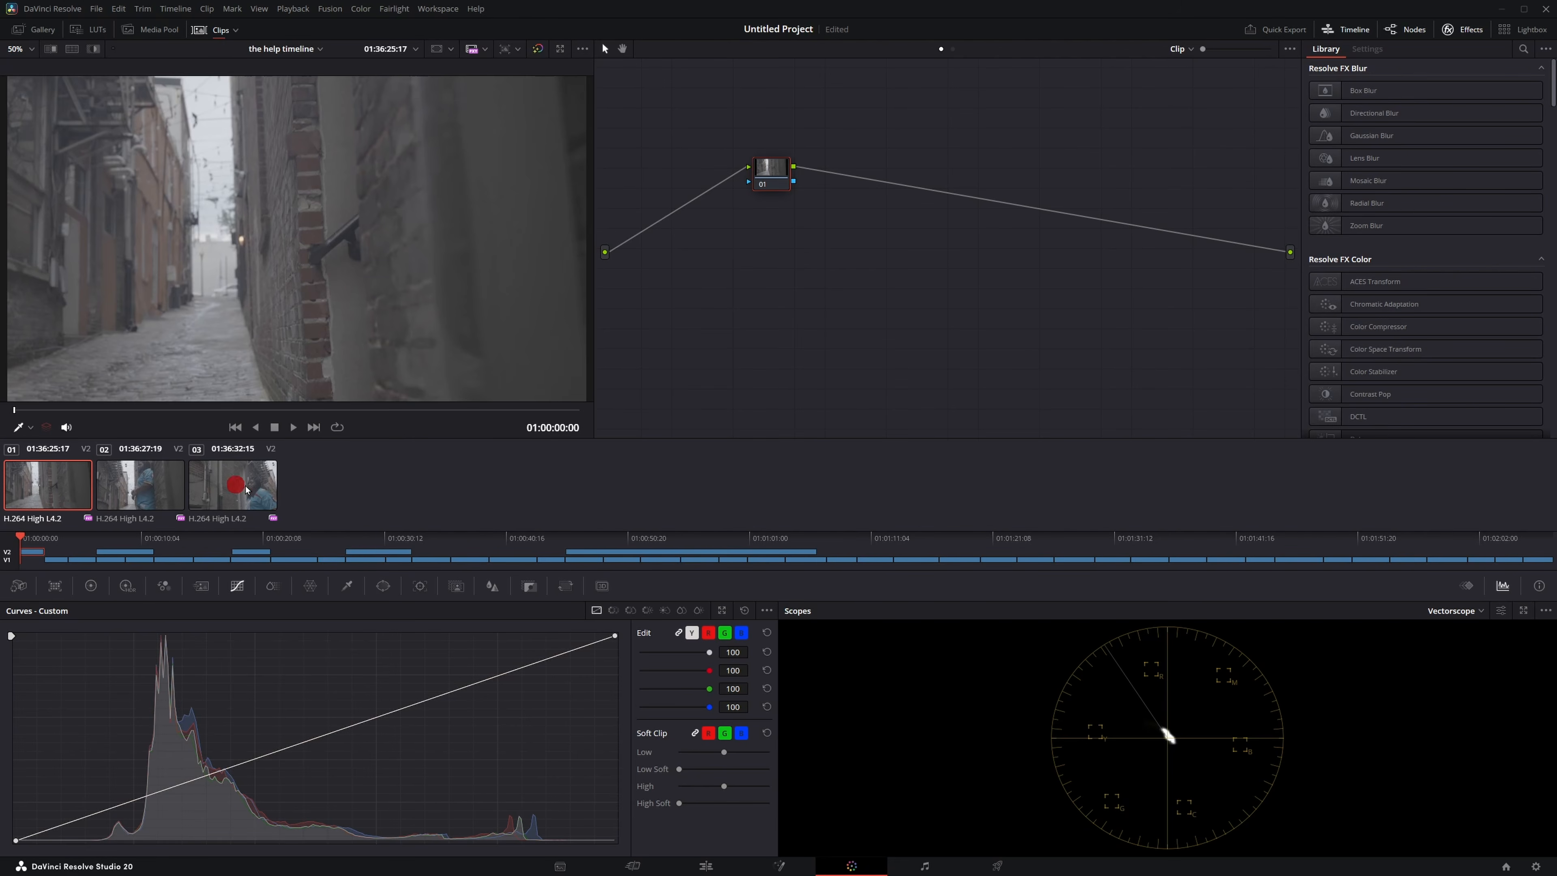
# Add all three filtered B-roll clips to a new group named Broll 1.
pyautogui.rightClick(147, 488)
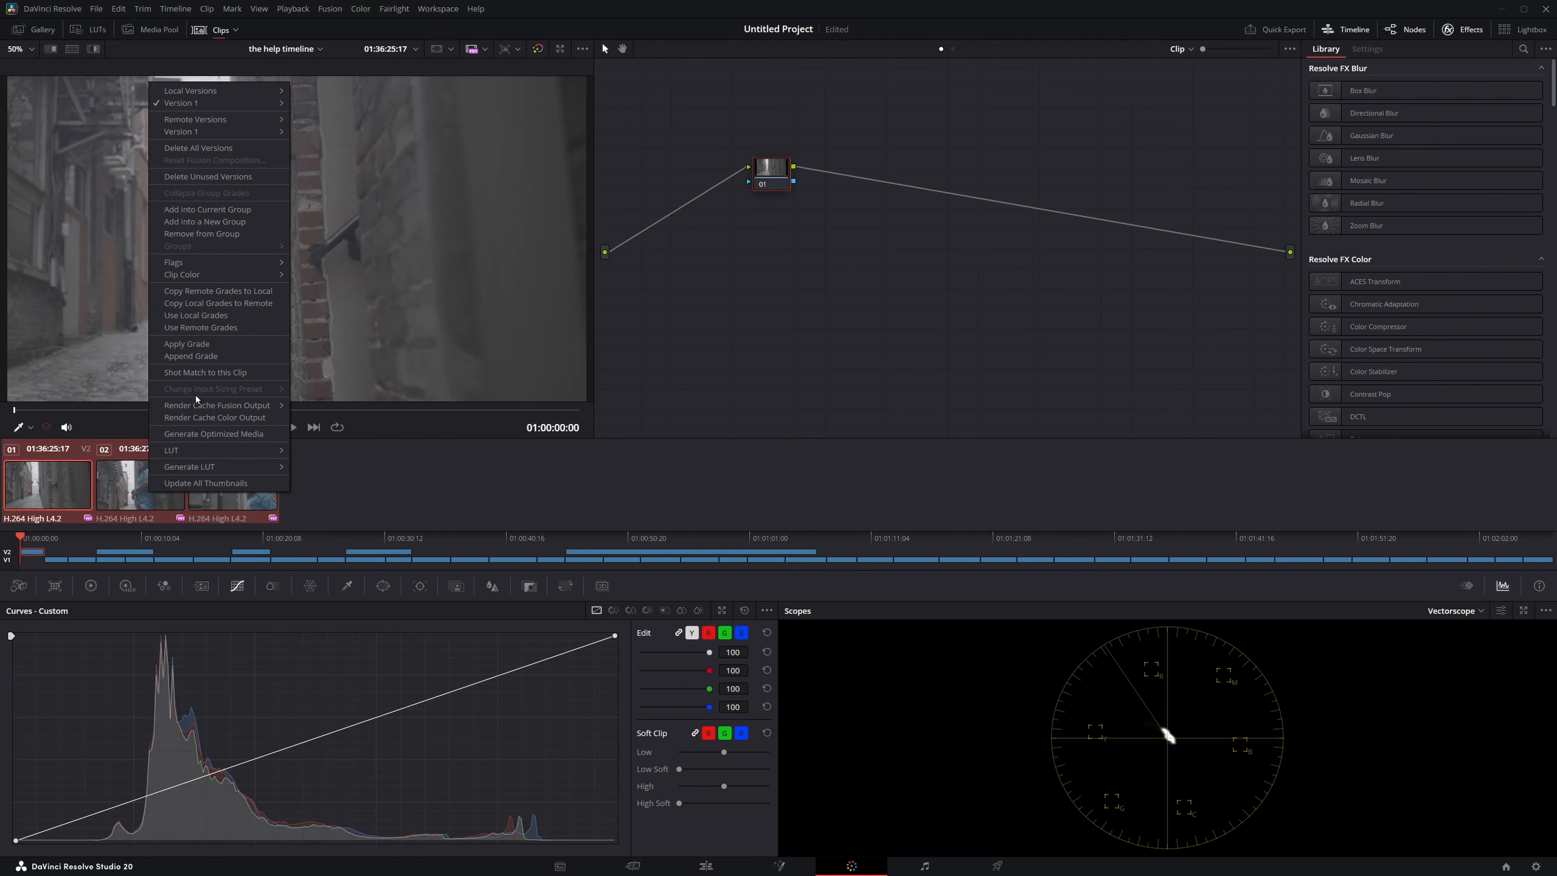
pyautogui.click(214, 227)
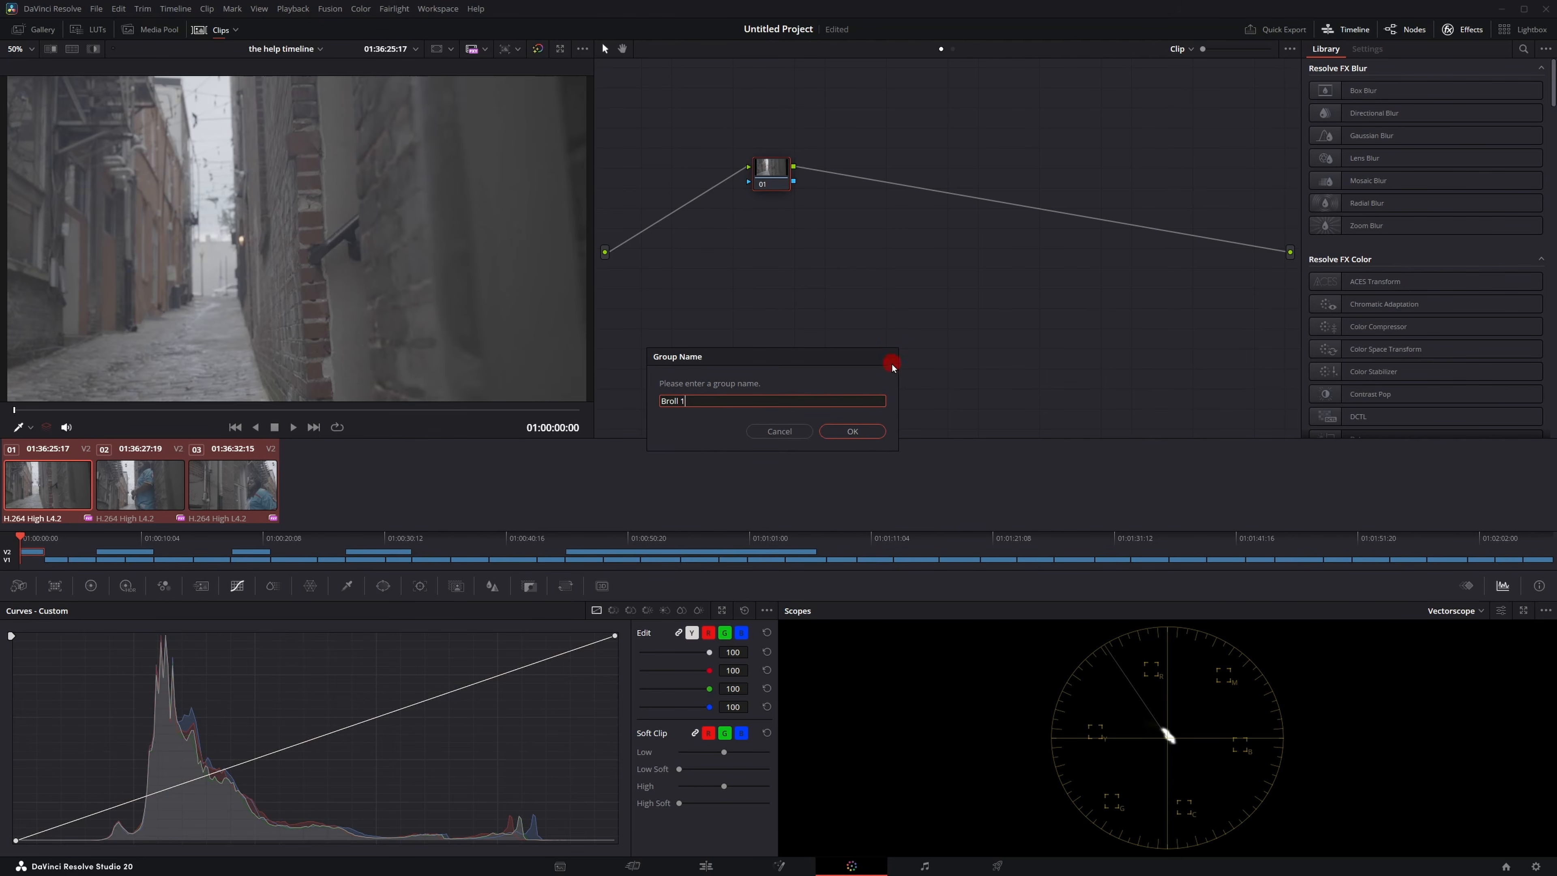
pyautogui.click(871, 431)
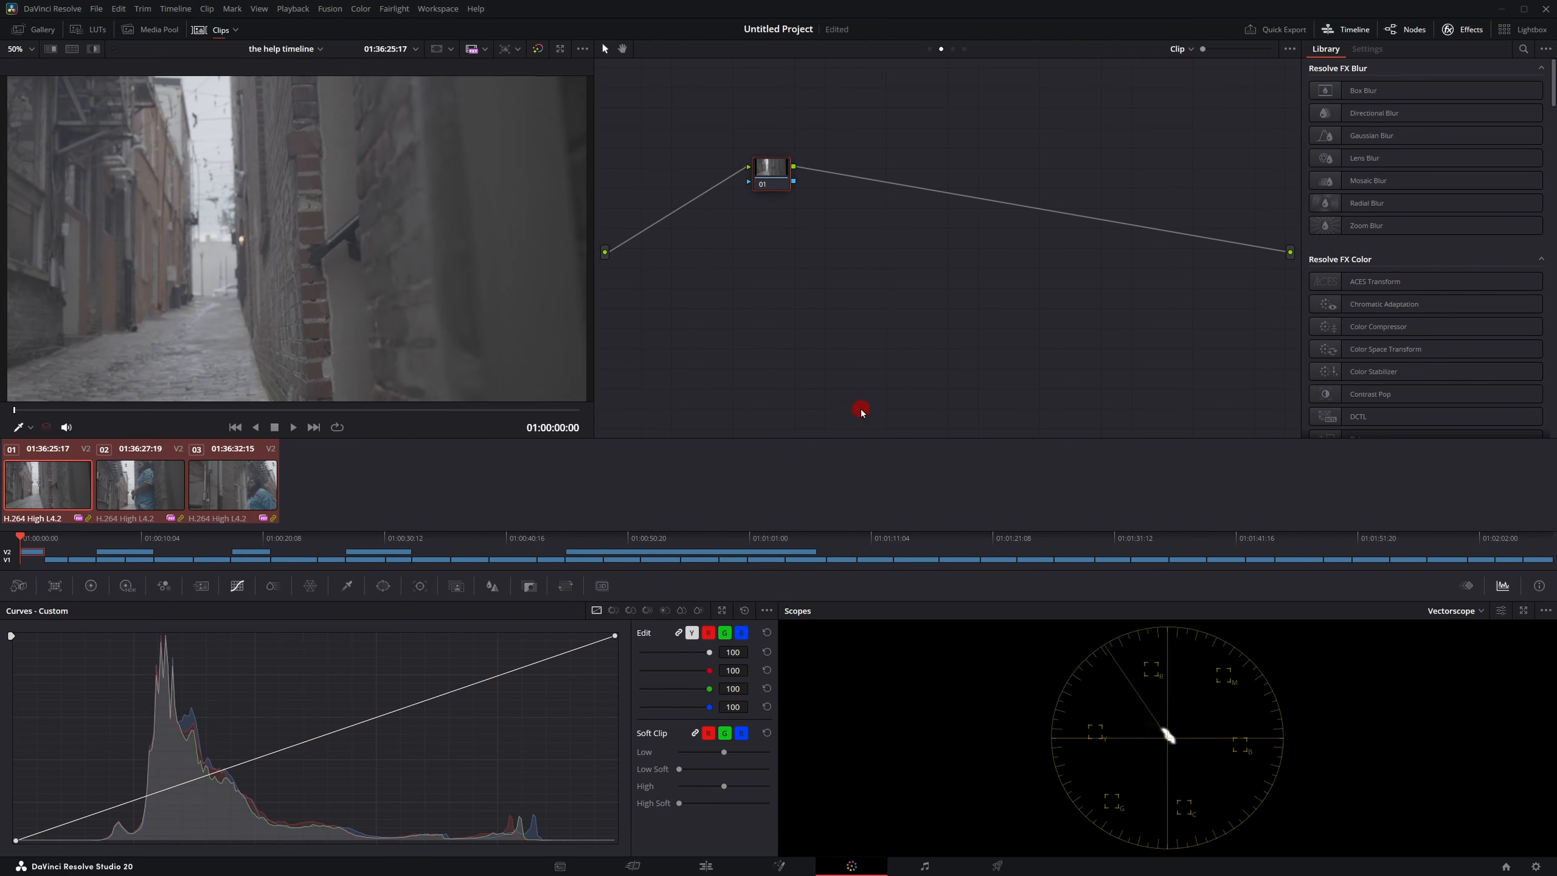
# Show all clips again, then filter them by the Common Media Pool Source of clip 02, the car performance shot.
pyautogui.click(235, 30)
pyautogui.click(269, 49)
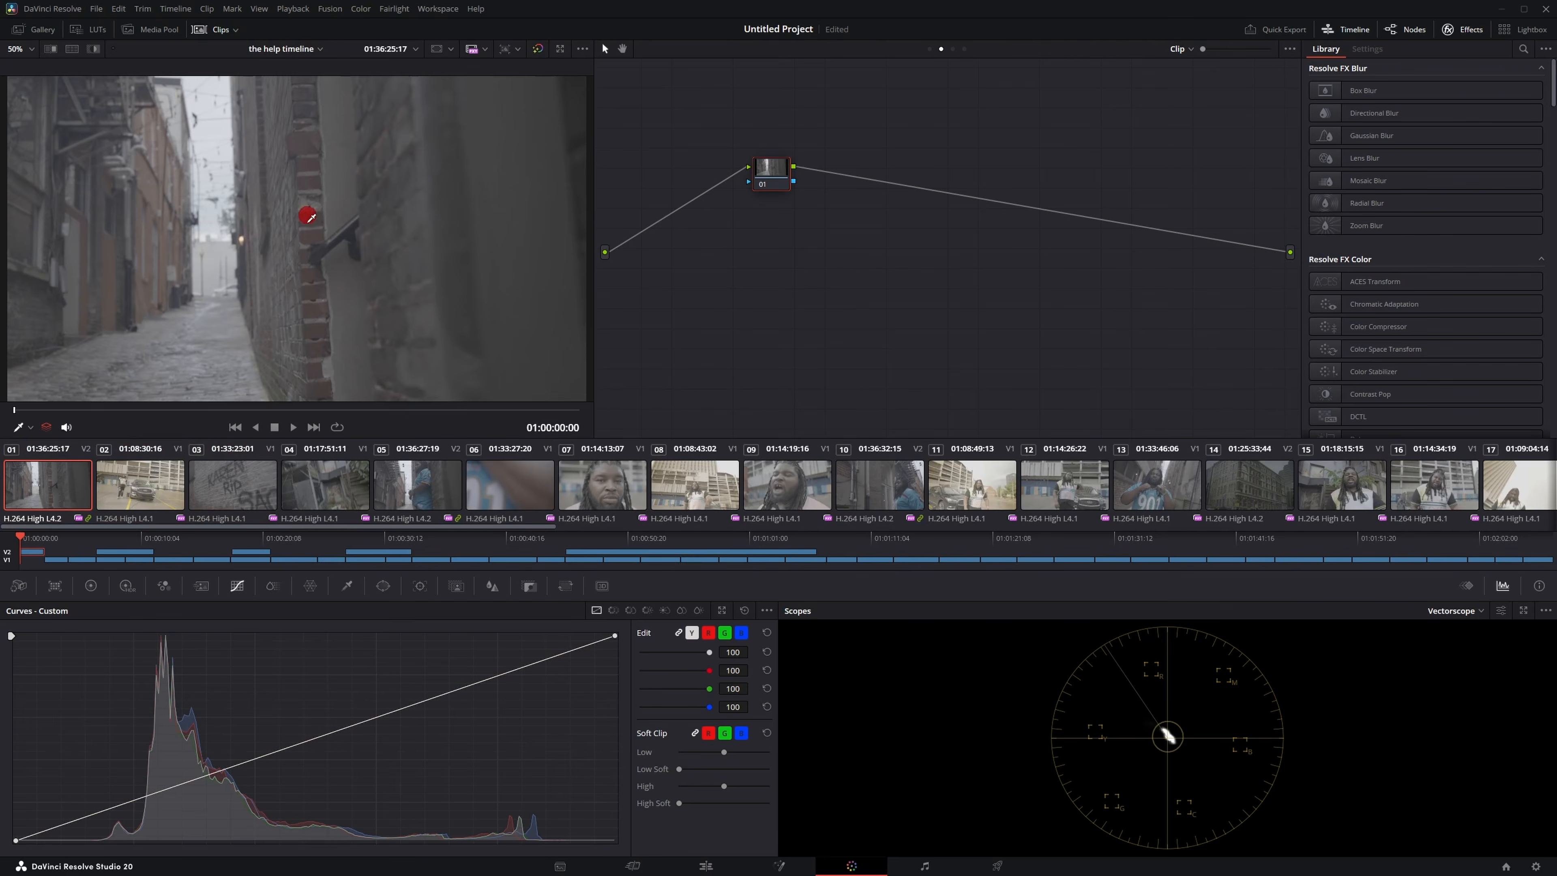
pyautogui.click(125, 500)
pyautogui.rightClick(127, 496)
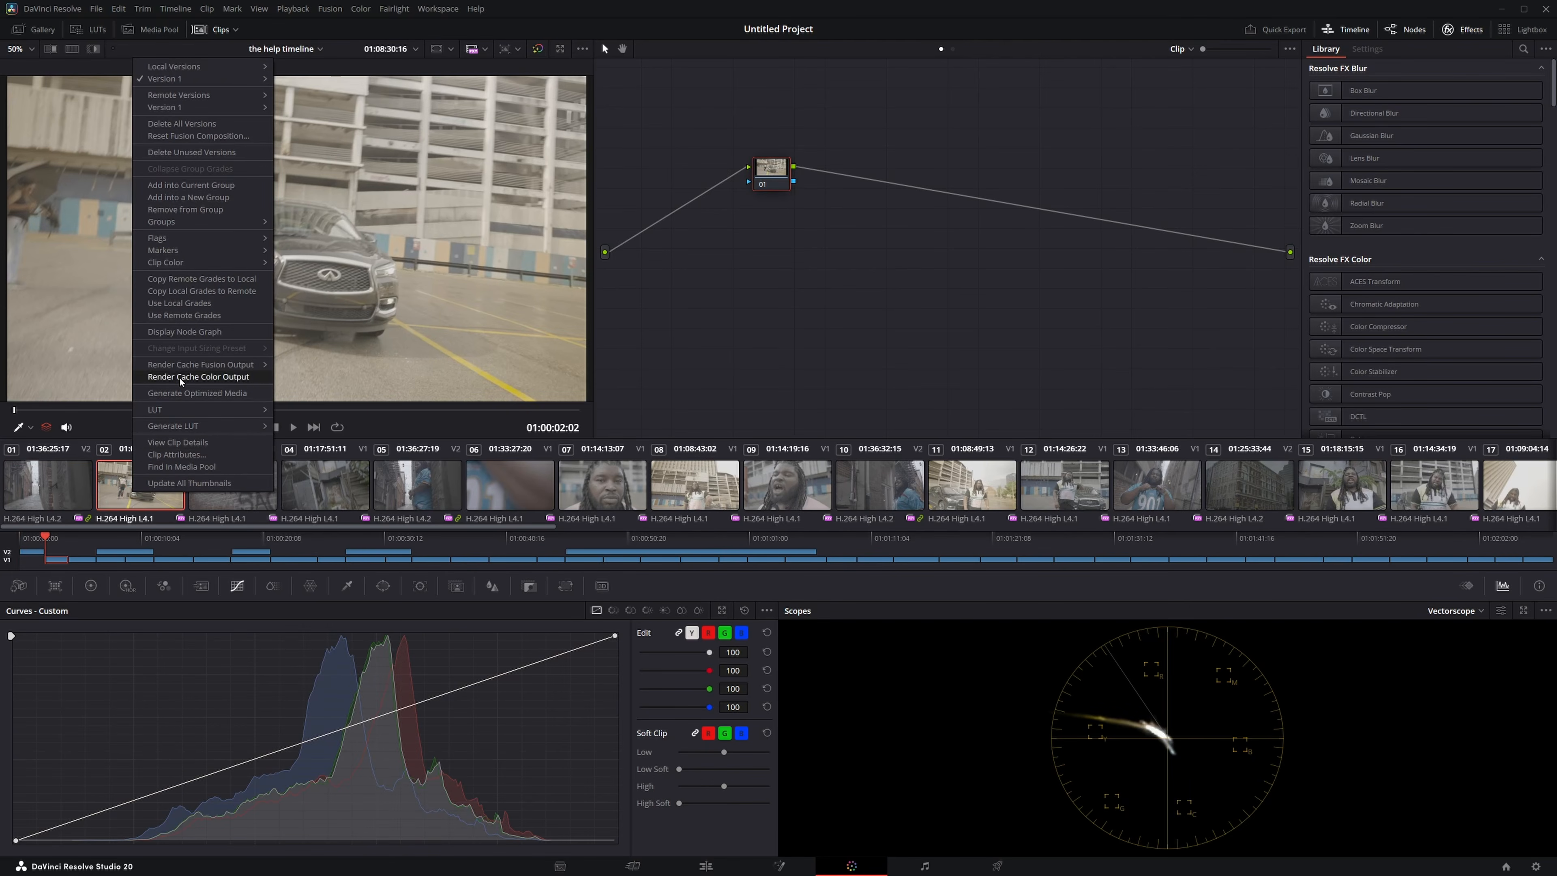
pyautogui.click(223, 31)
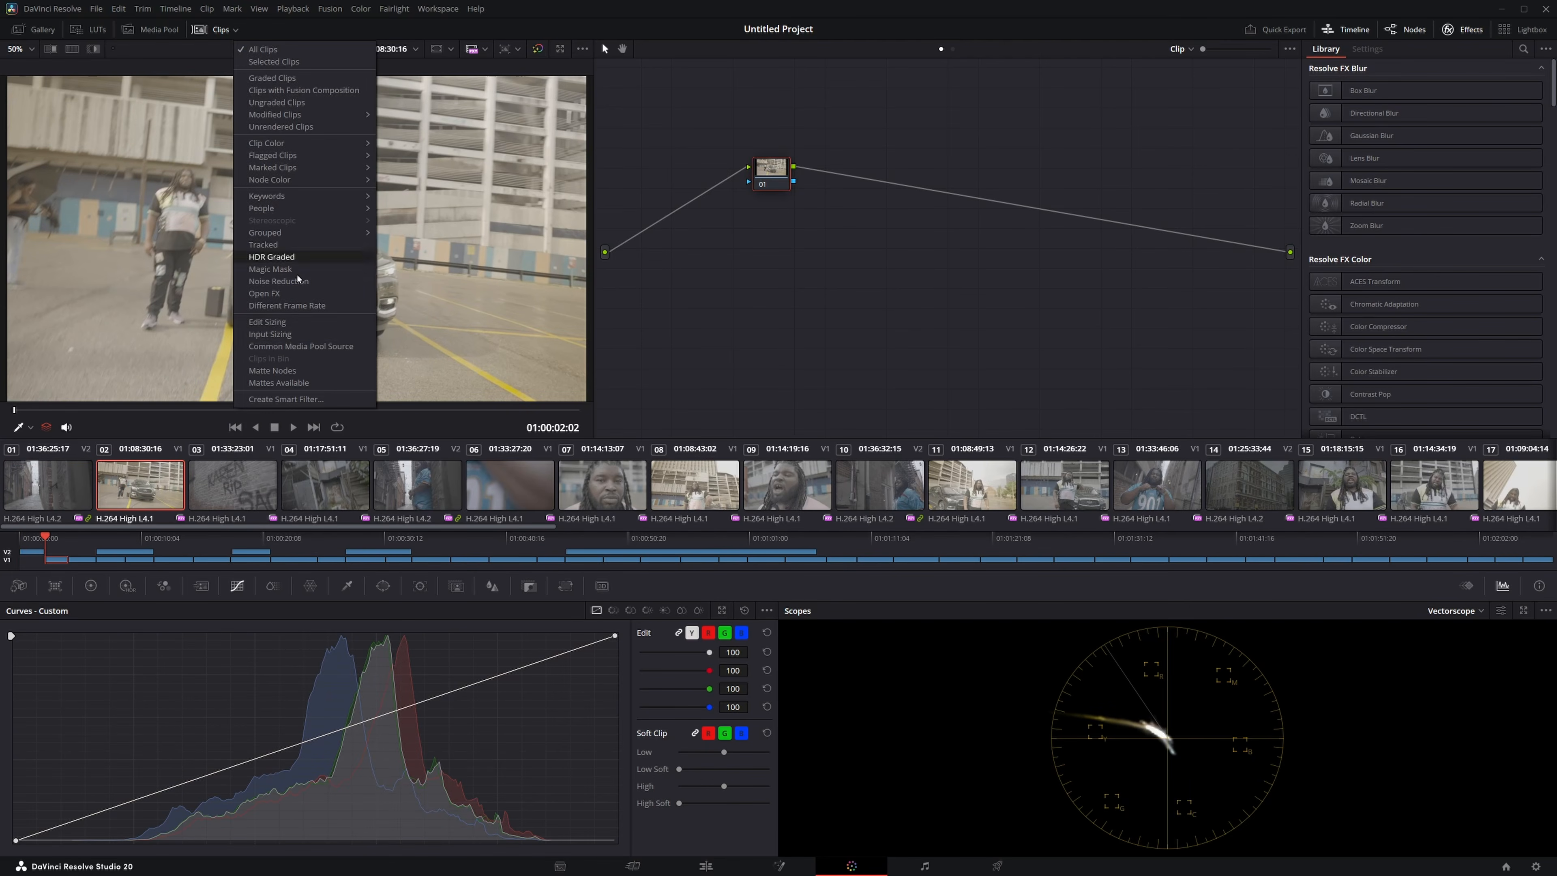
pyautogui.click(317, 346)
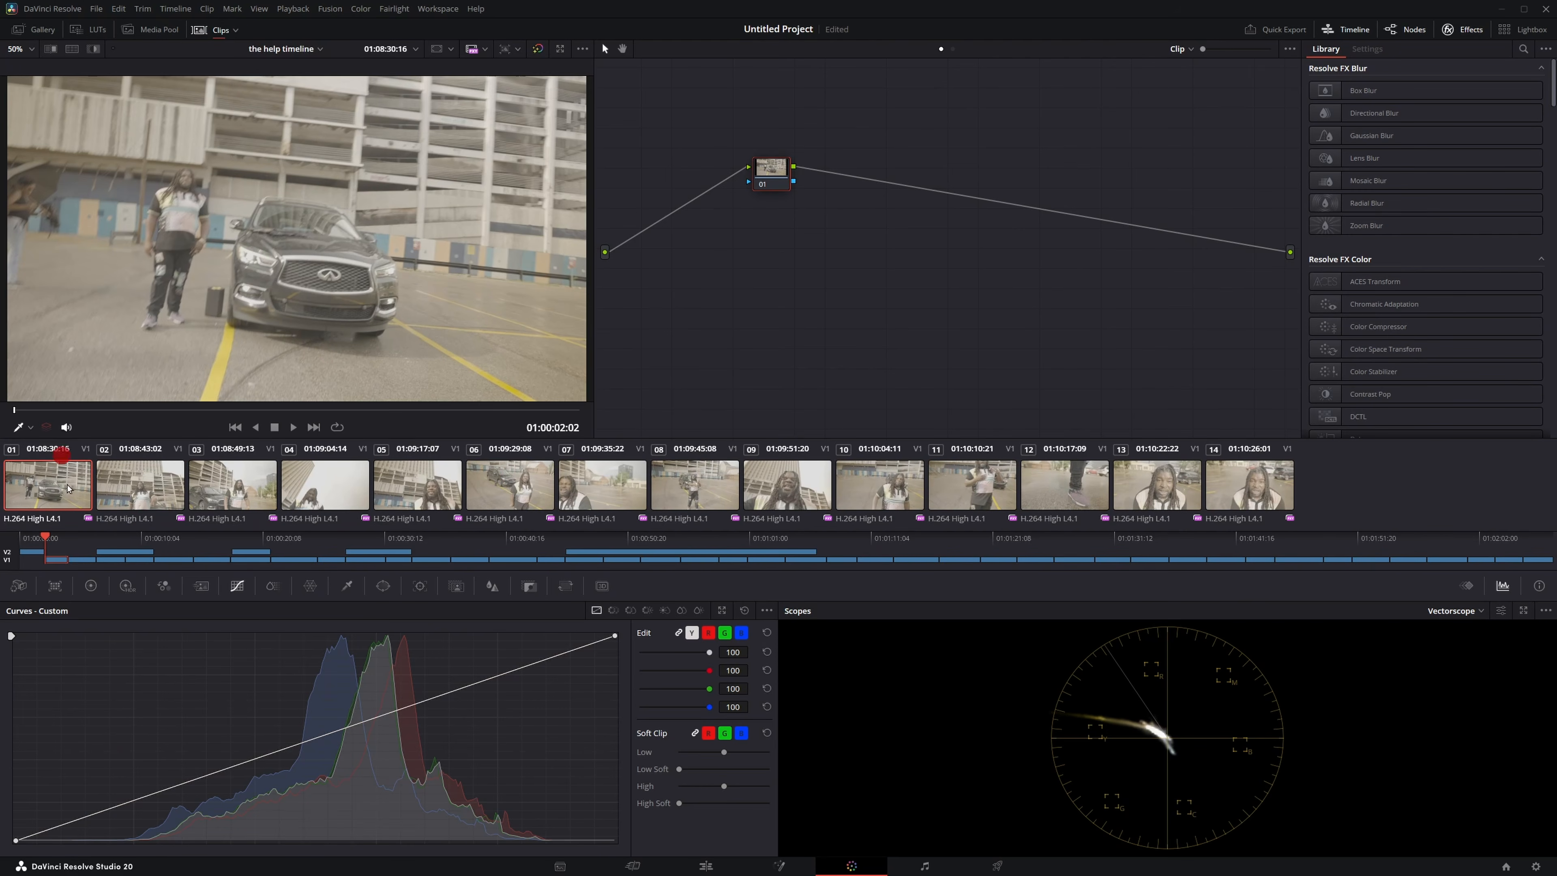
# Add all the filtered performance clips to a new group named Aroll 1.
pyautogui.rightClick(70, 500)
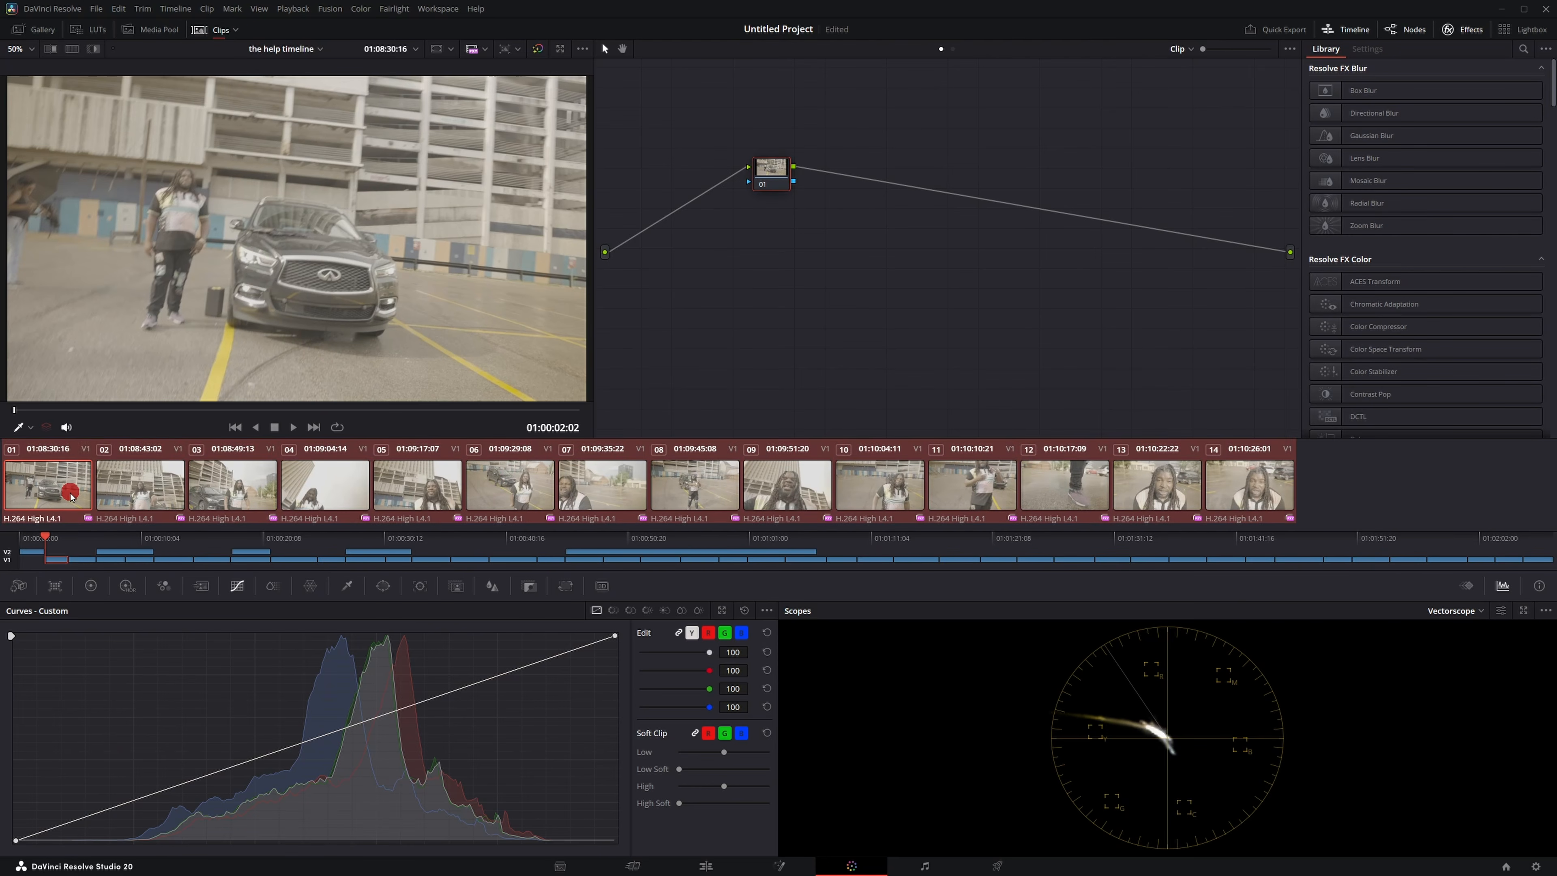
pyautogui.click(143, 222)
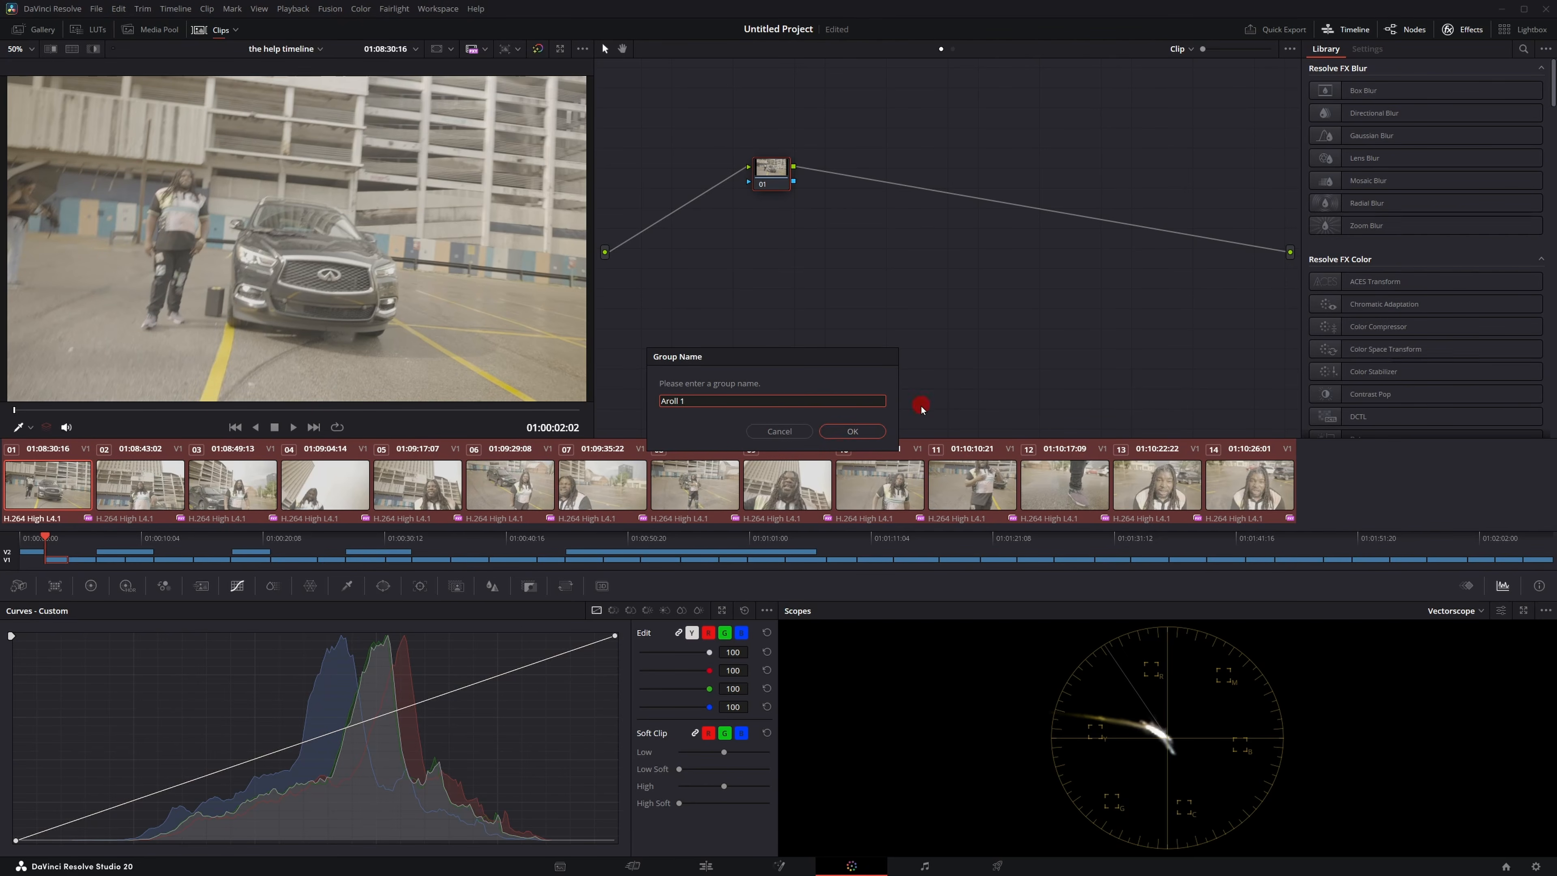
pyautogui.click(854, 431)
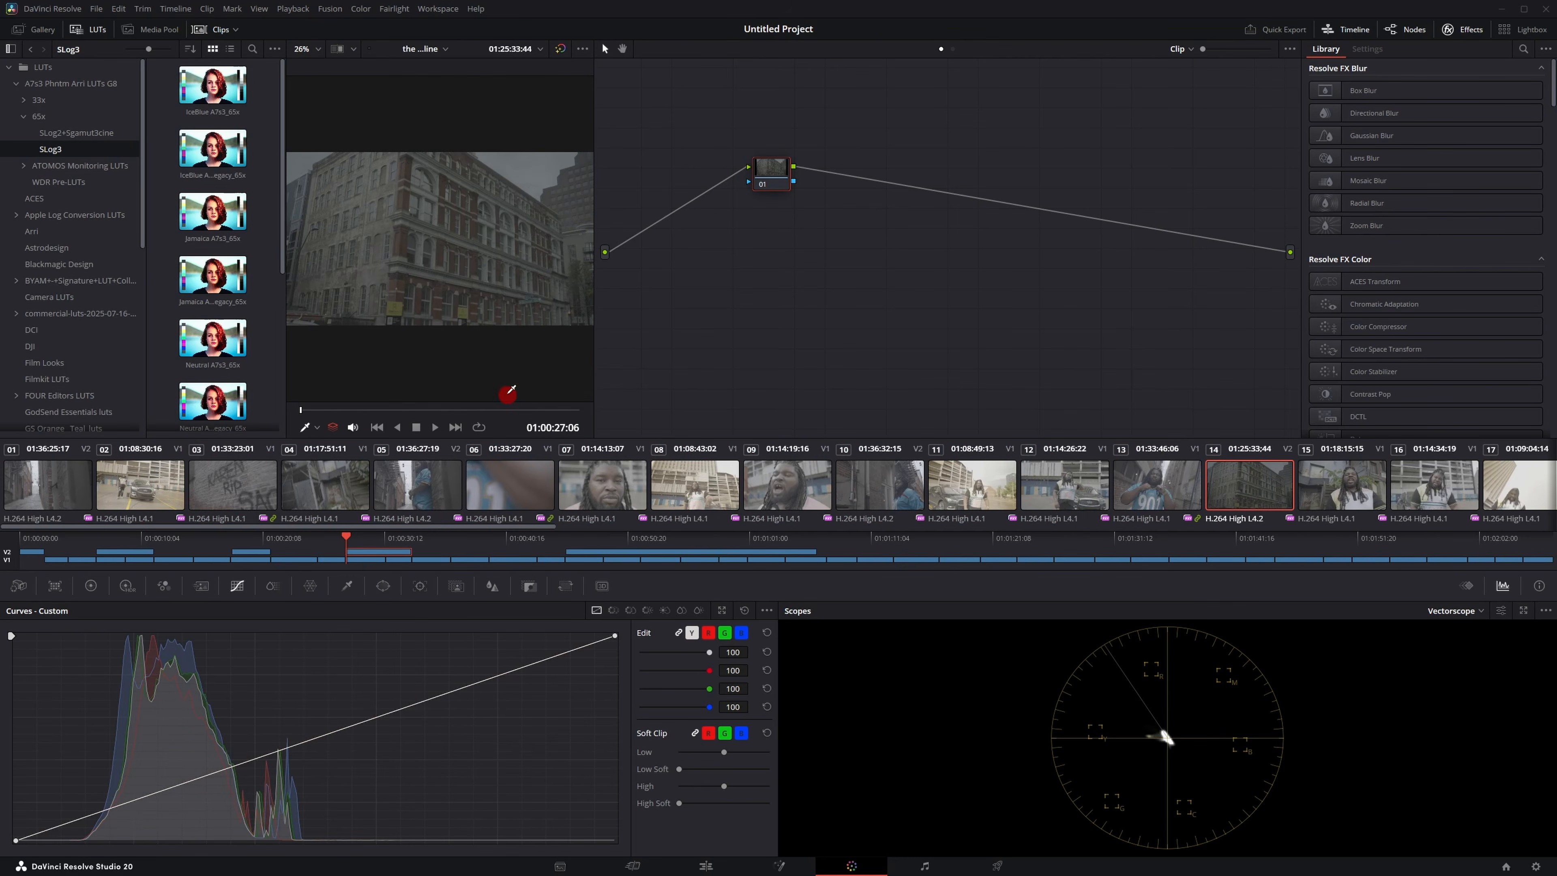
# Go through several clips along the Color page clip strip to examine their group assignments and ungraded footage.
pyautogui.click(251, 493)
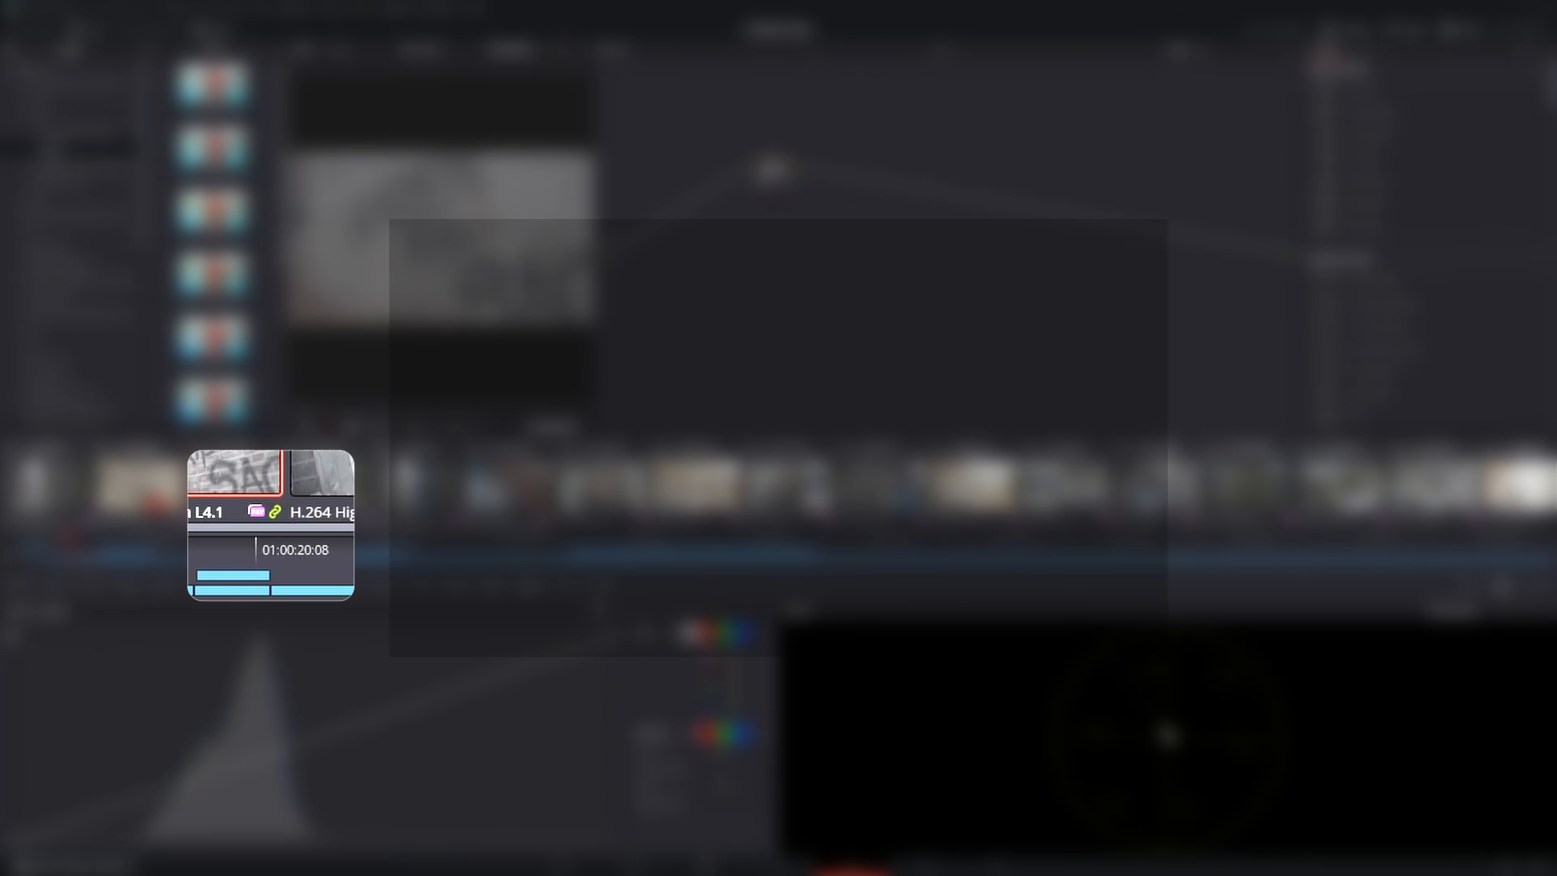
pyautogui.click(44, 489)
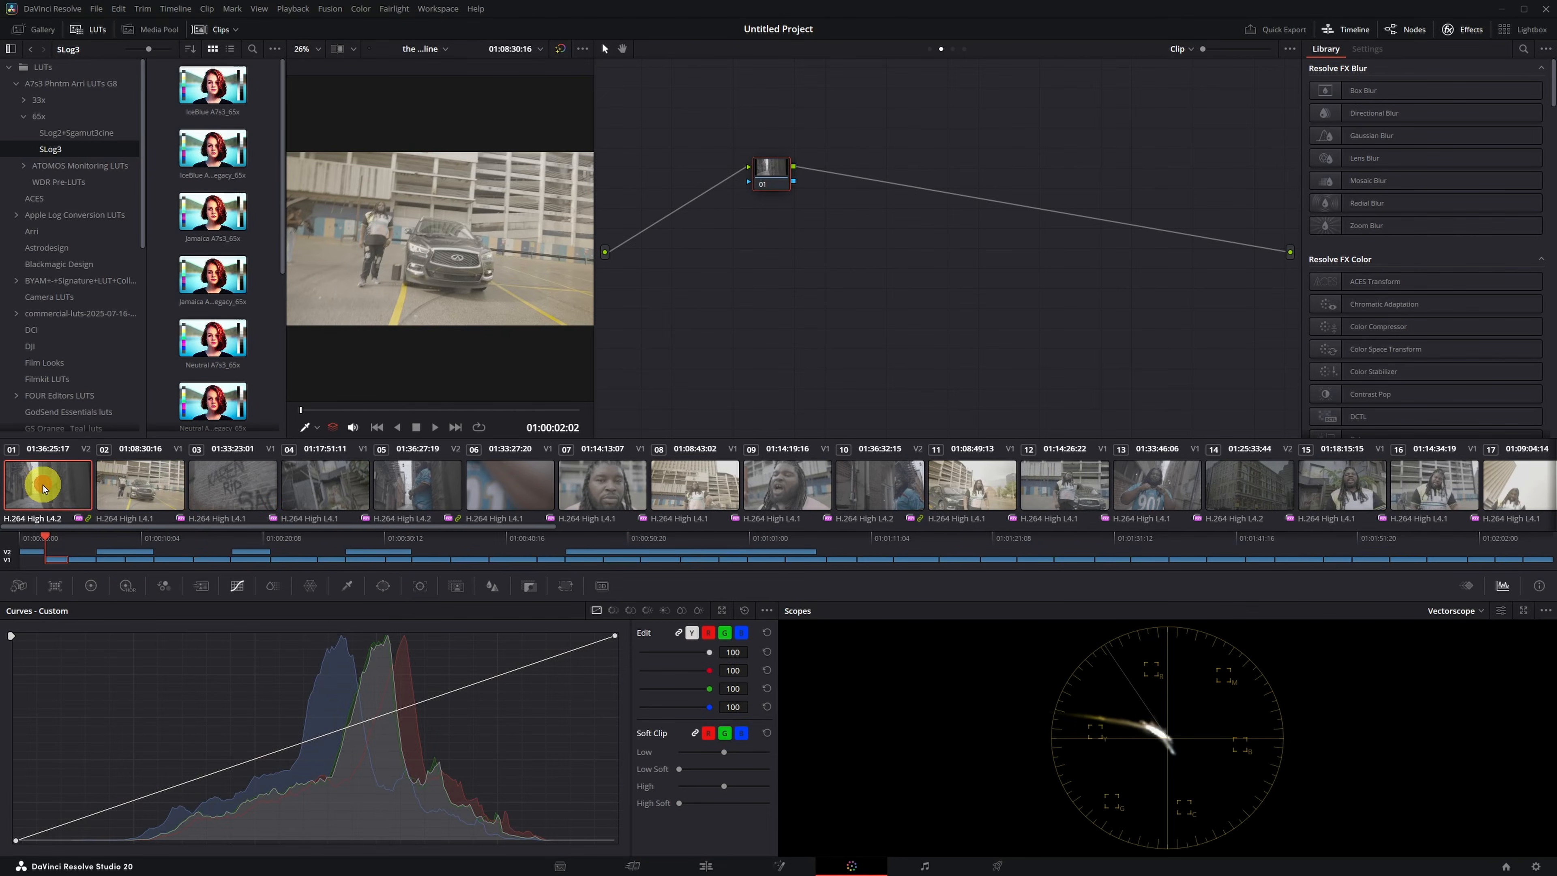
pyautogui.click(539, 472)
pyautogui.click(776, 477)
pyautogui.click(880, 478)
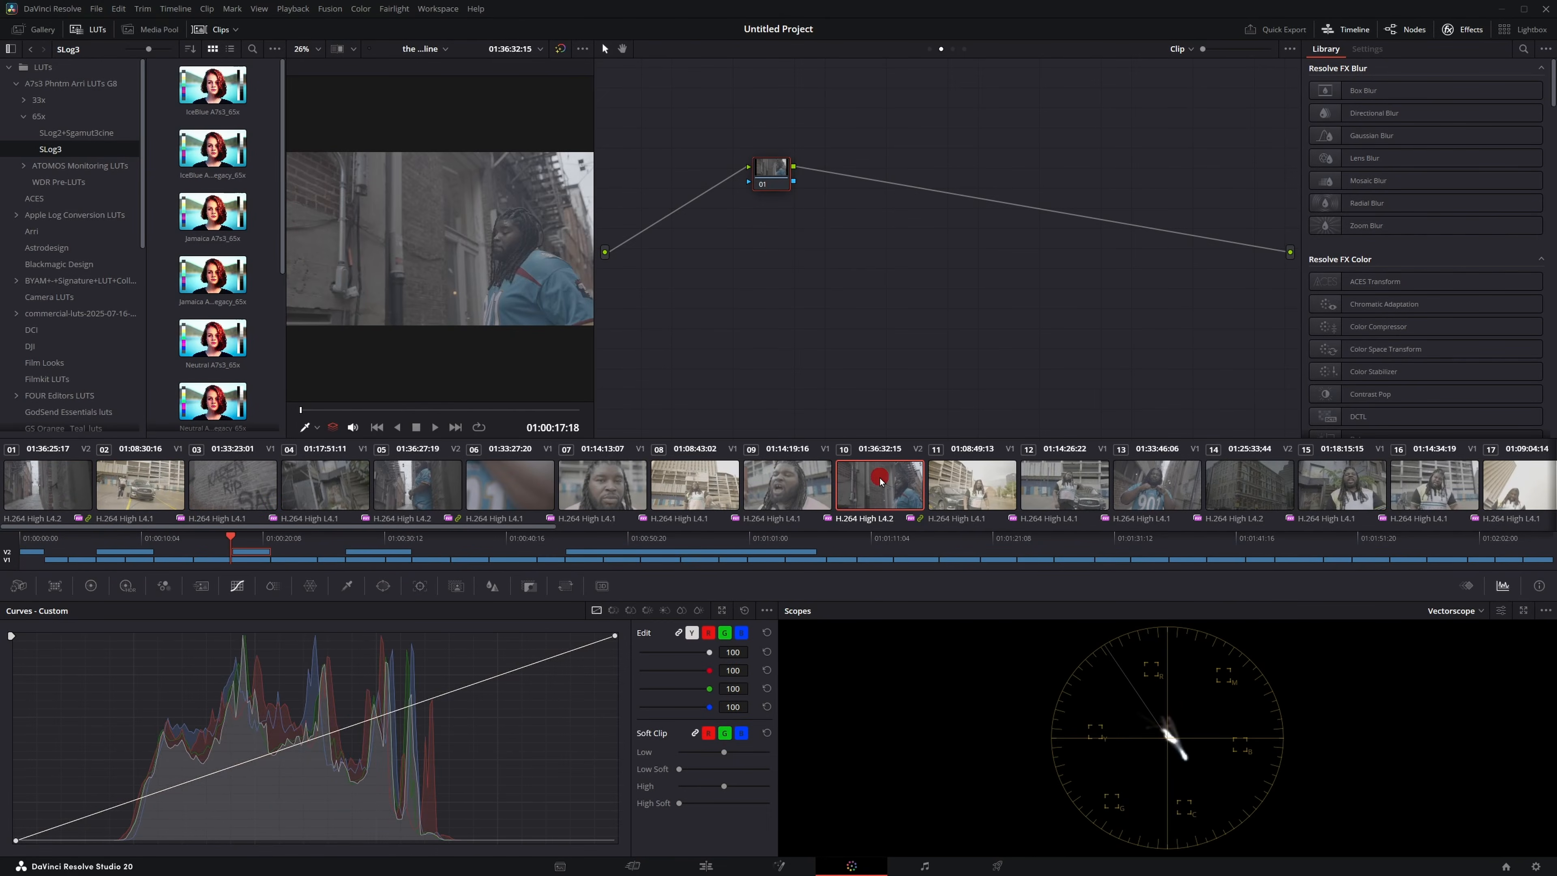
pyautogui.click(945, 485)
pyautogui.click(1053, 484)
pyautogui.click(1155, 483)
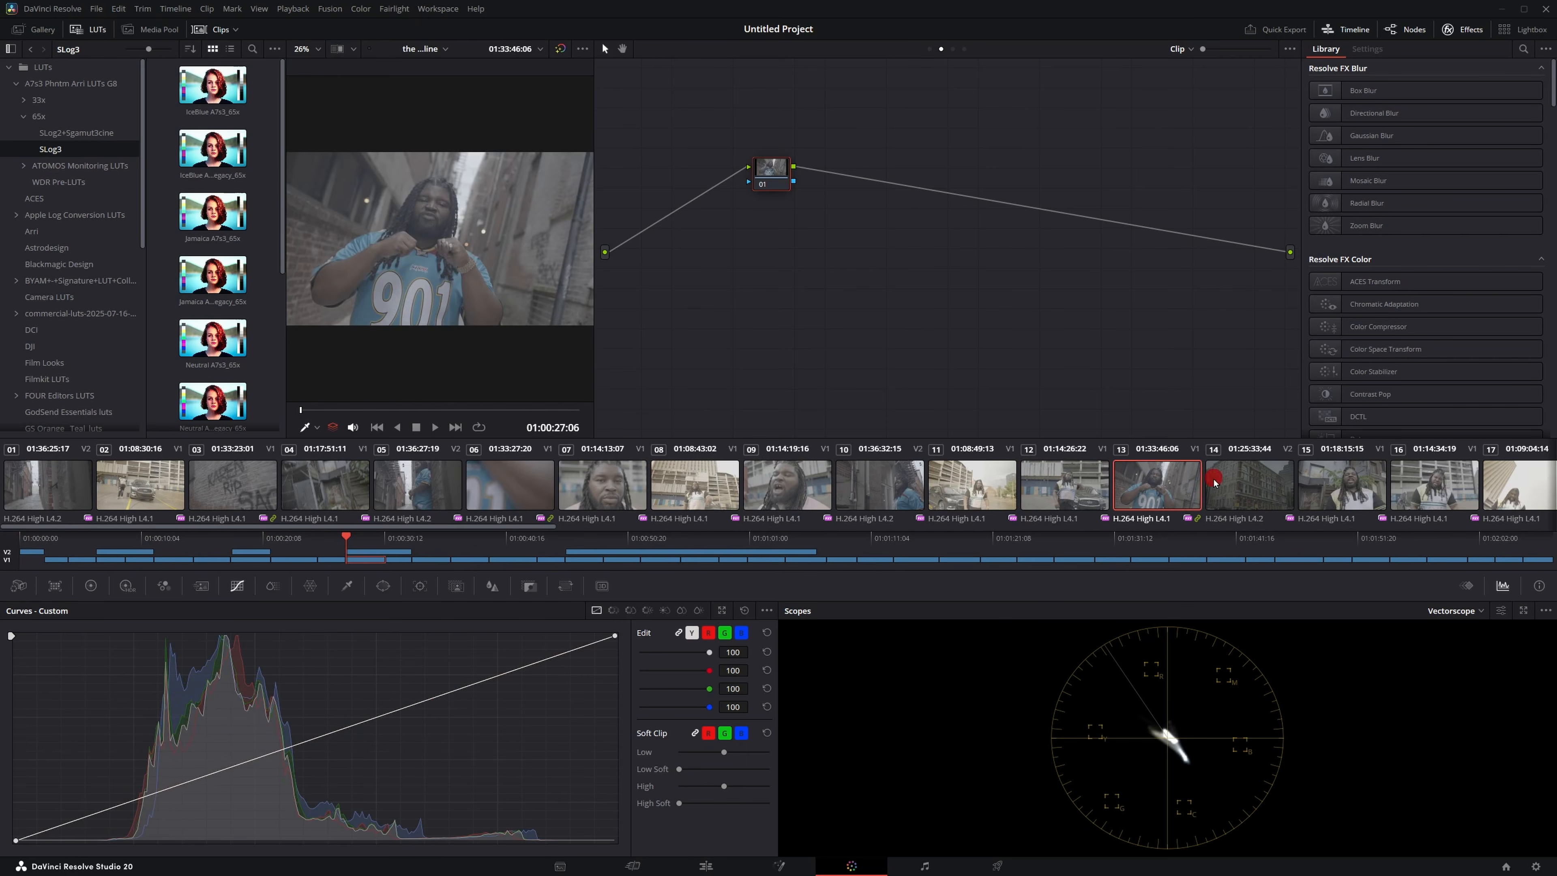
# Examine clips 15 through 19 one after another to compare the locations and outfits in their ungraded shots.
pyautogui.click(1251, 481)
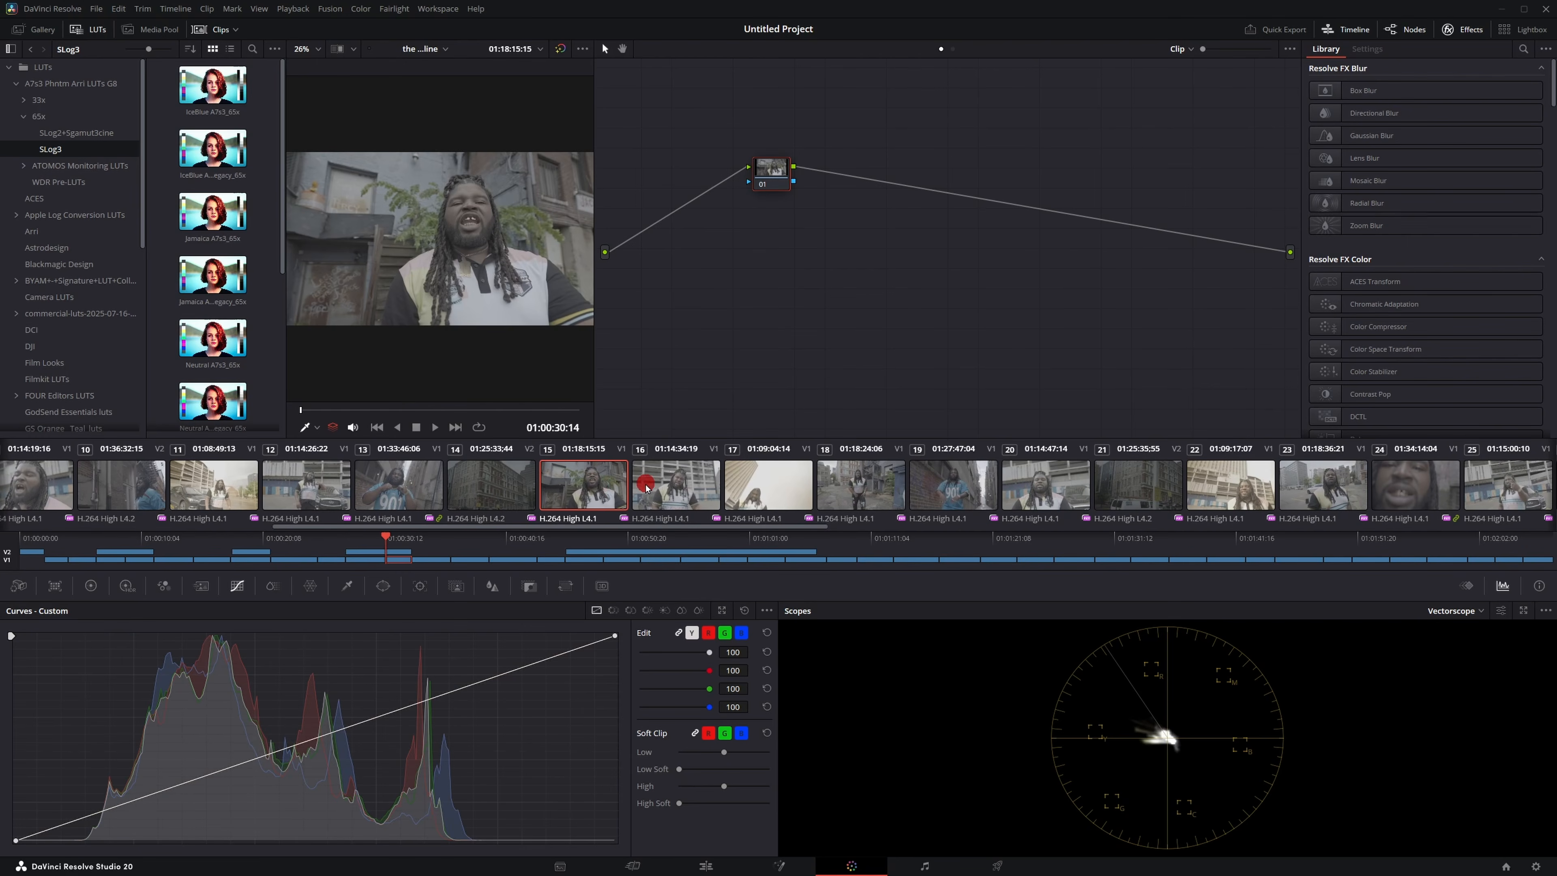
pyautogui.click(493, 489)
pyautogui.click(691, 487)
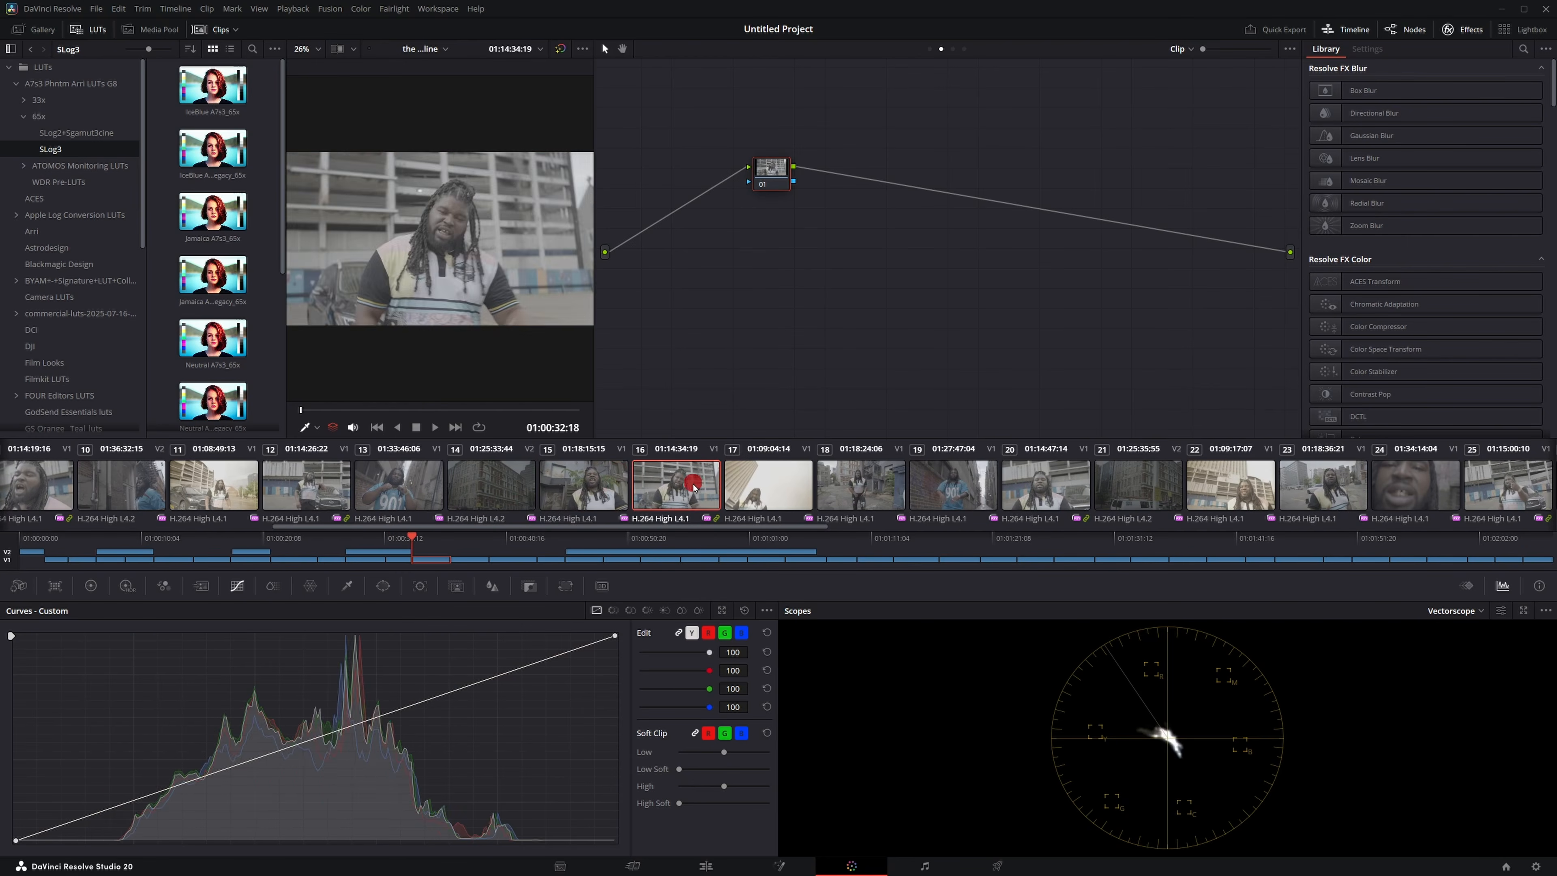
pyautogui.click(596, 491)
pyautogui.click(751, 508)
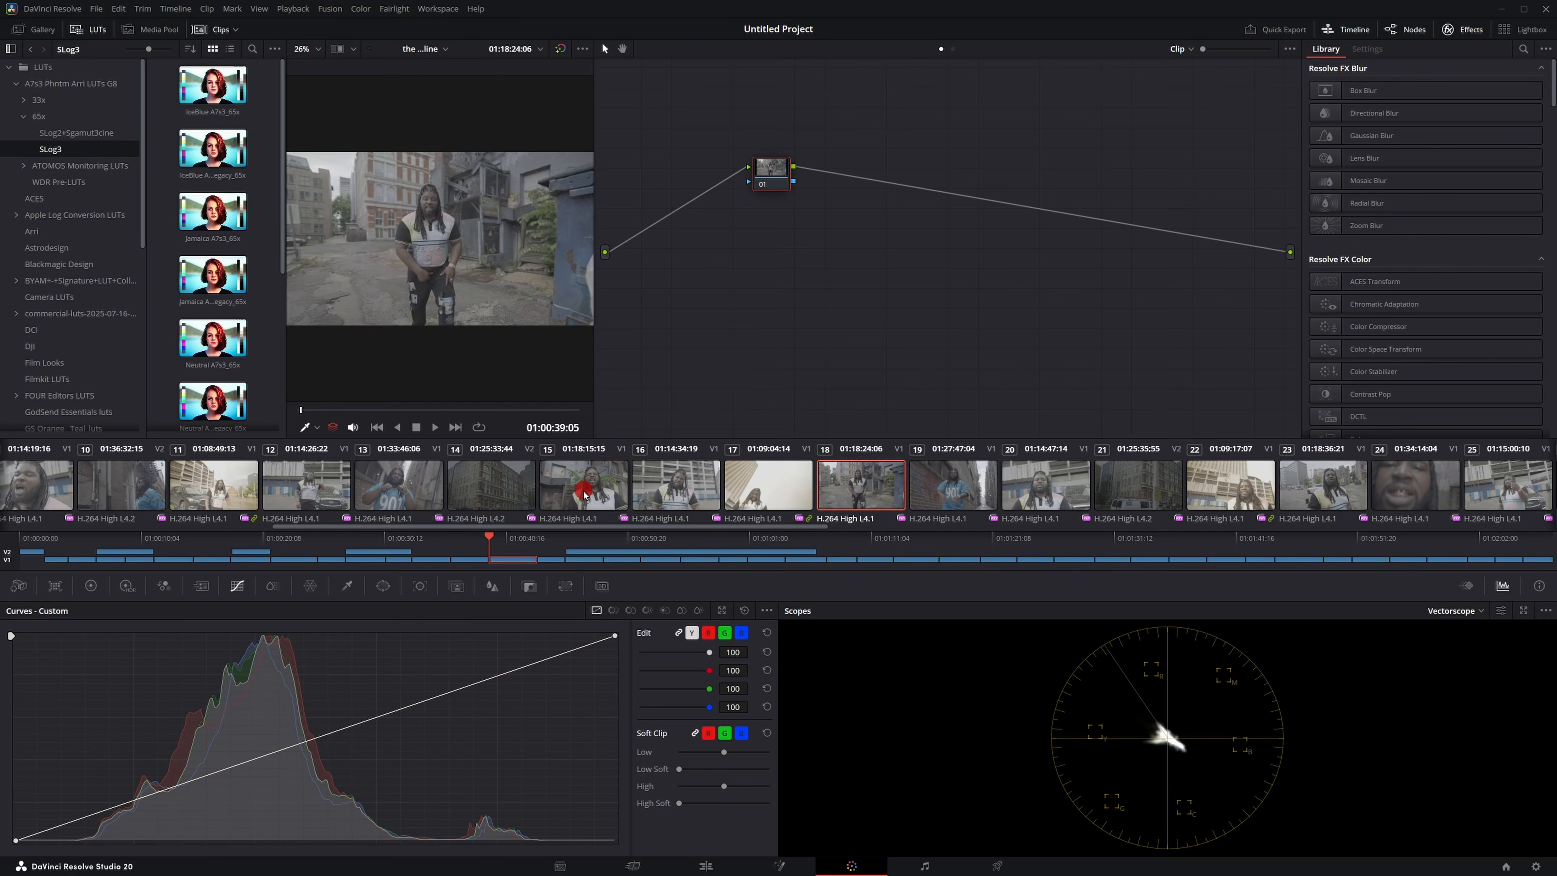
pyautogui.click(585, 495)
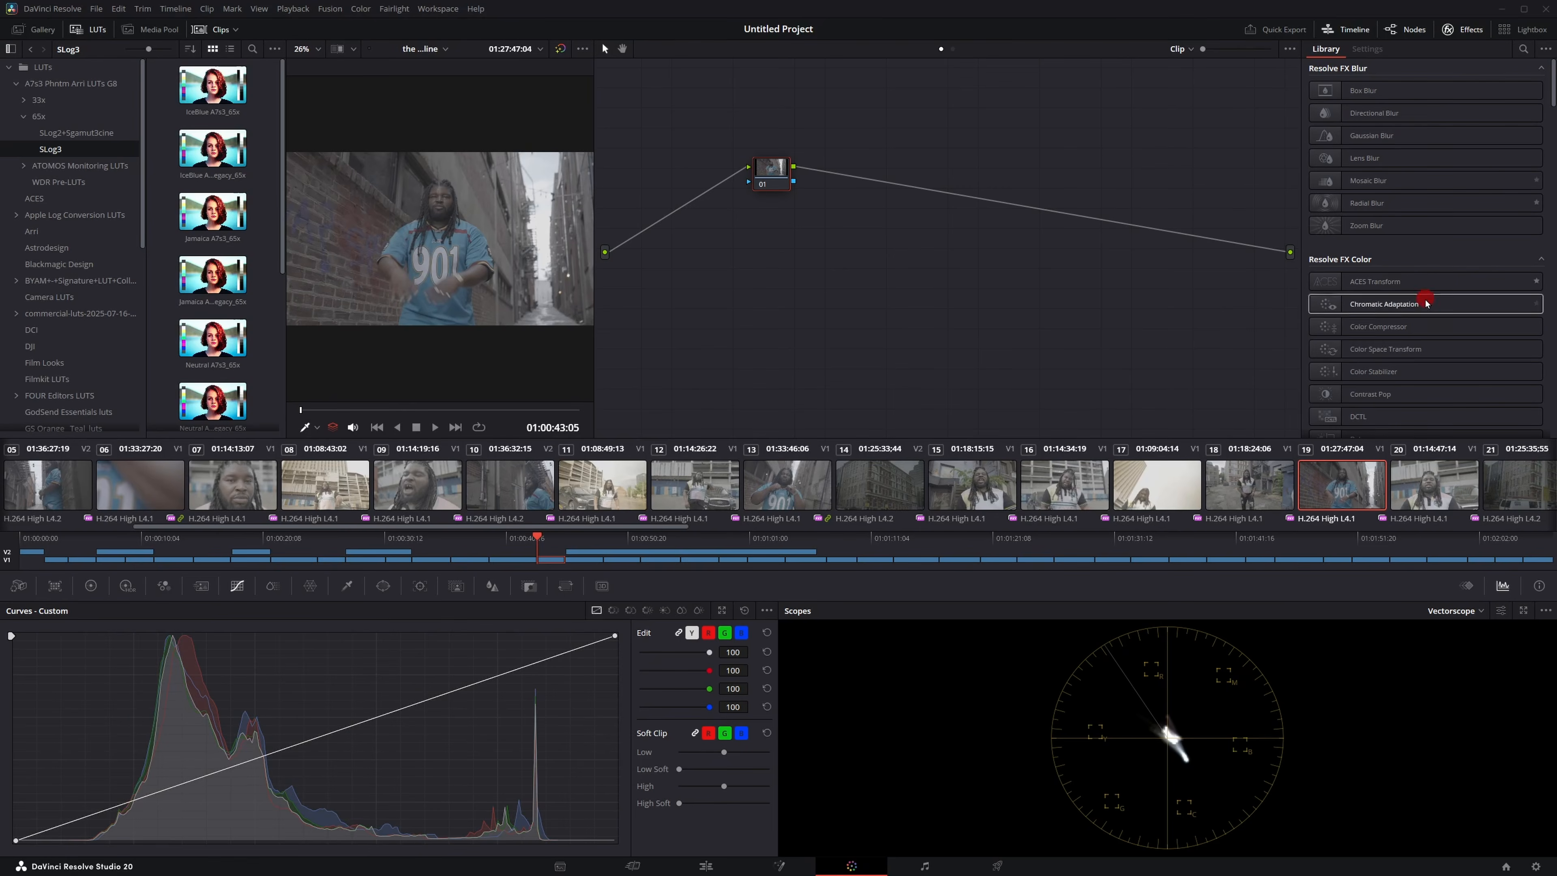
# Assign clip 19, the blue jersey shot in the alley, to the existing group Aroll 3.
pyautogui.click(1327, 498)
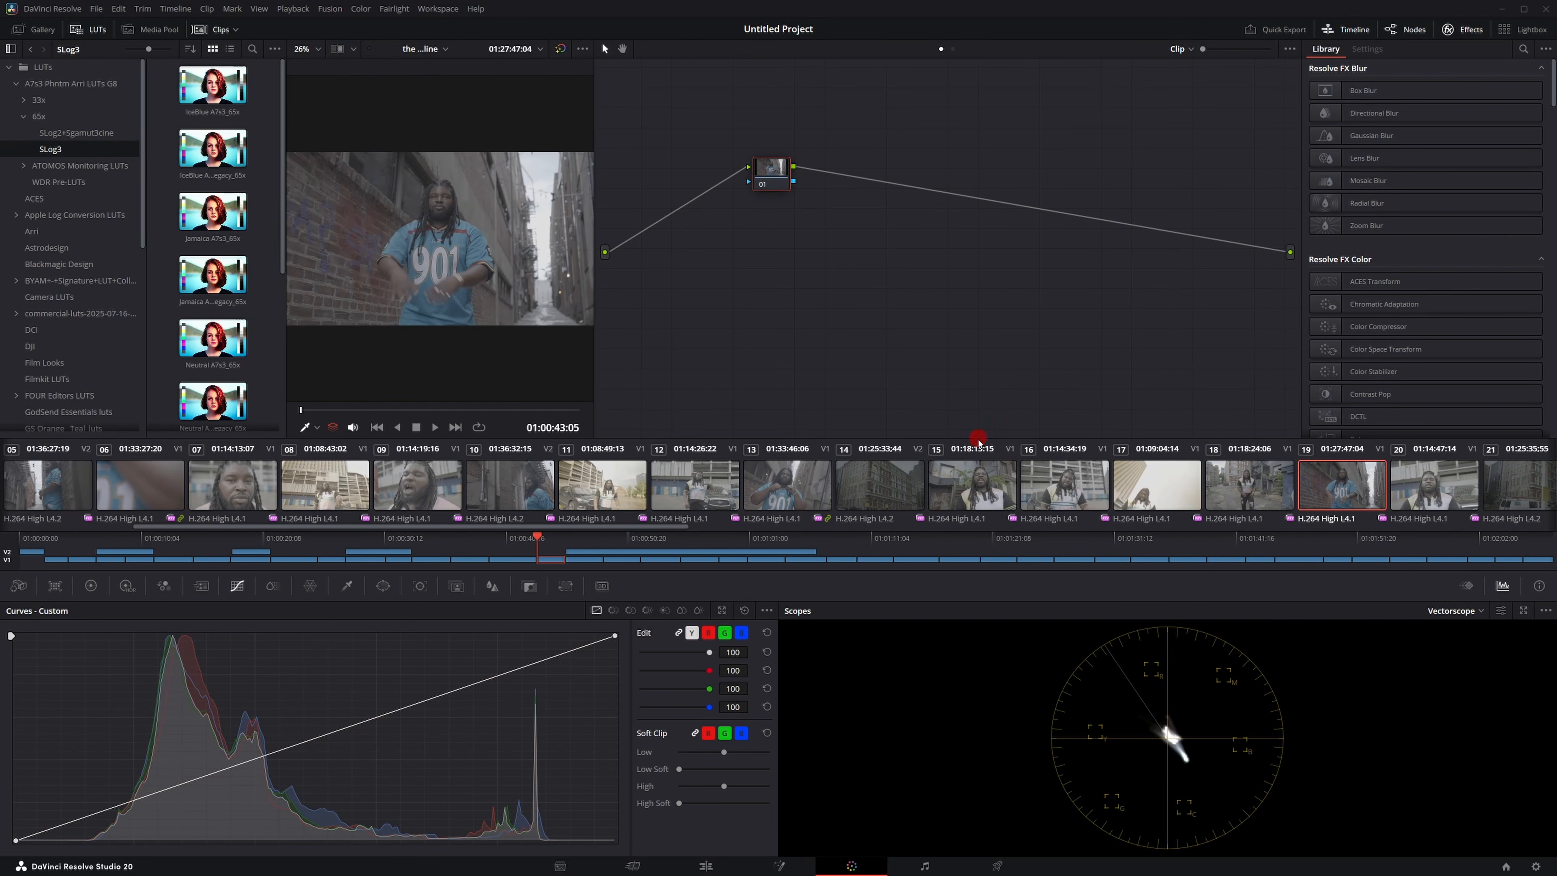
pyautogui.rightClick(1333, 494)
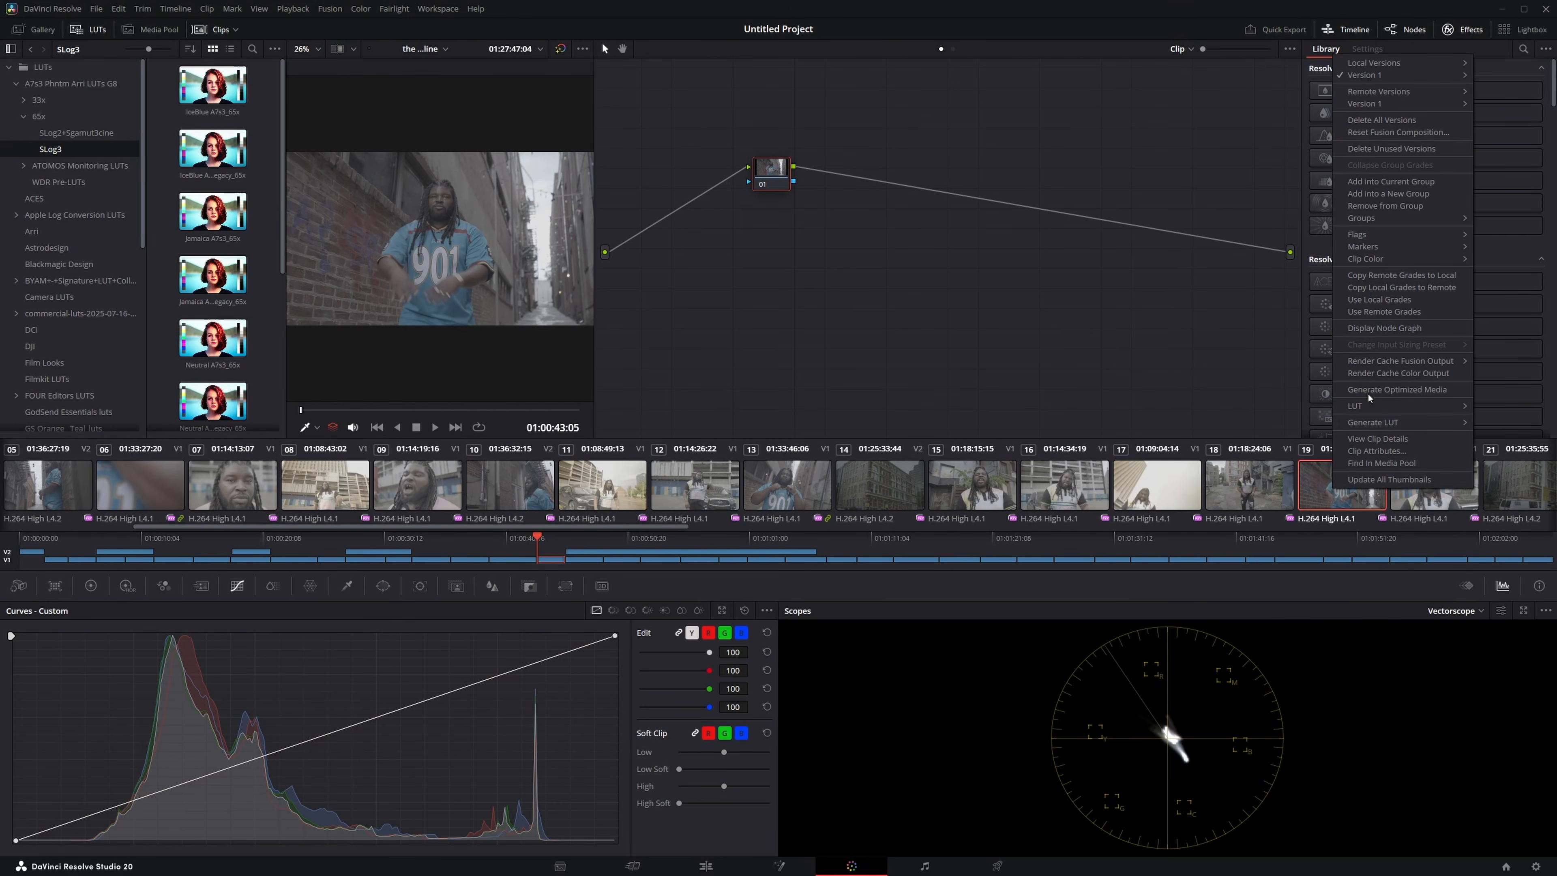
pyautogui.moveTo(1389, 218)
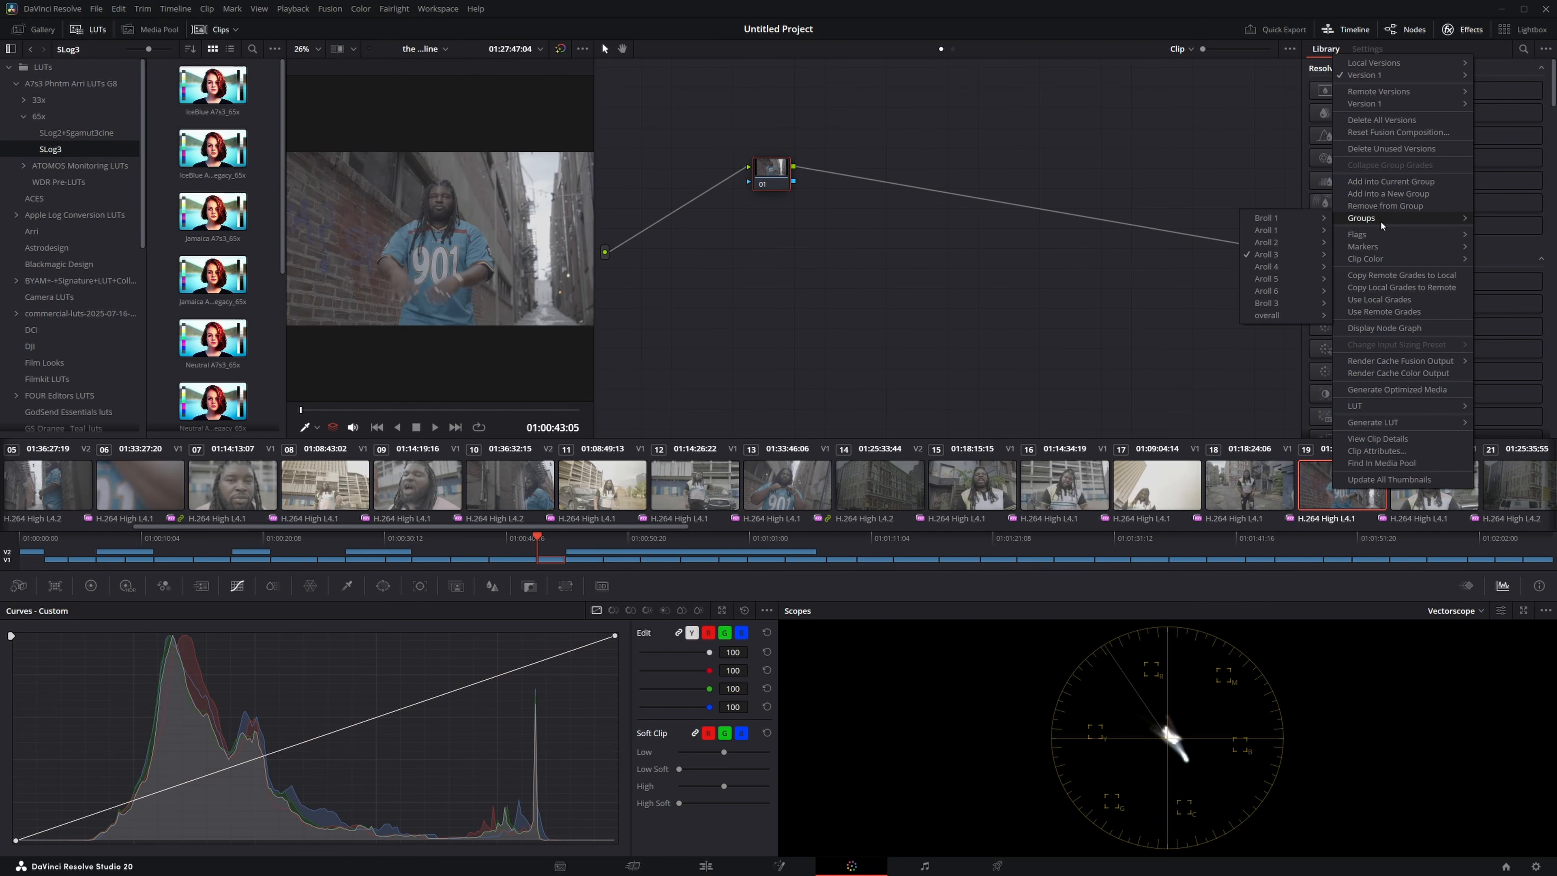
pyautogui.moveTo(1256, 257)
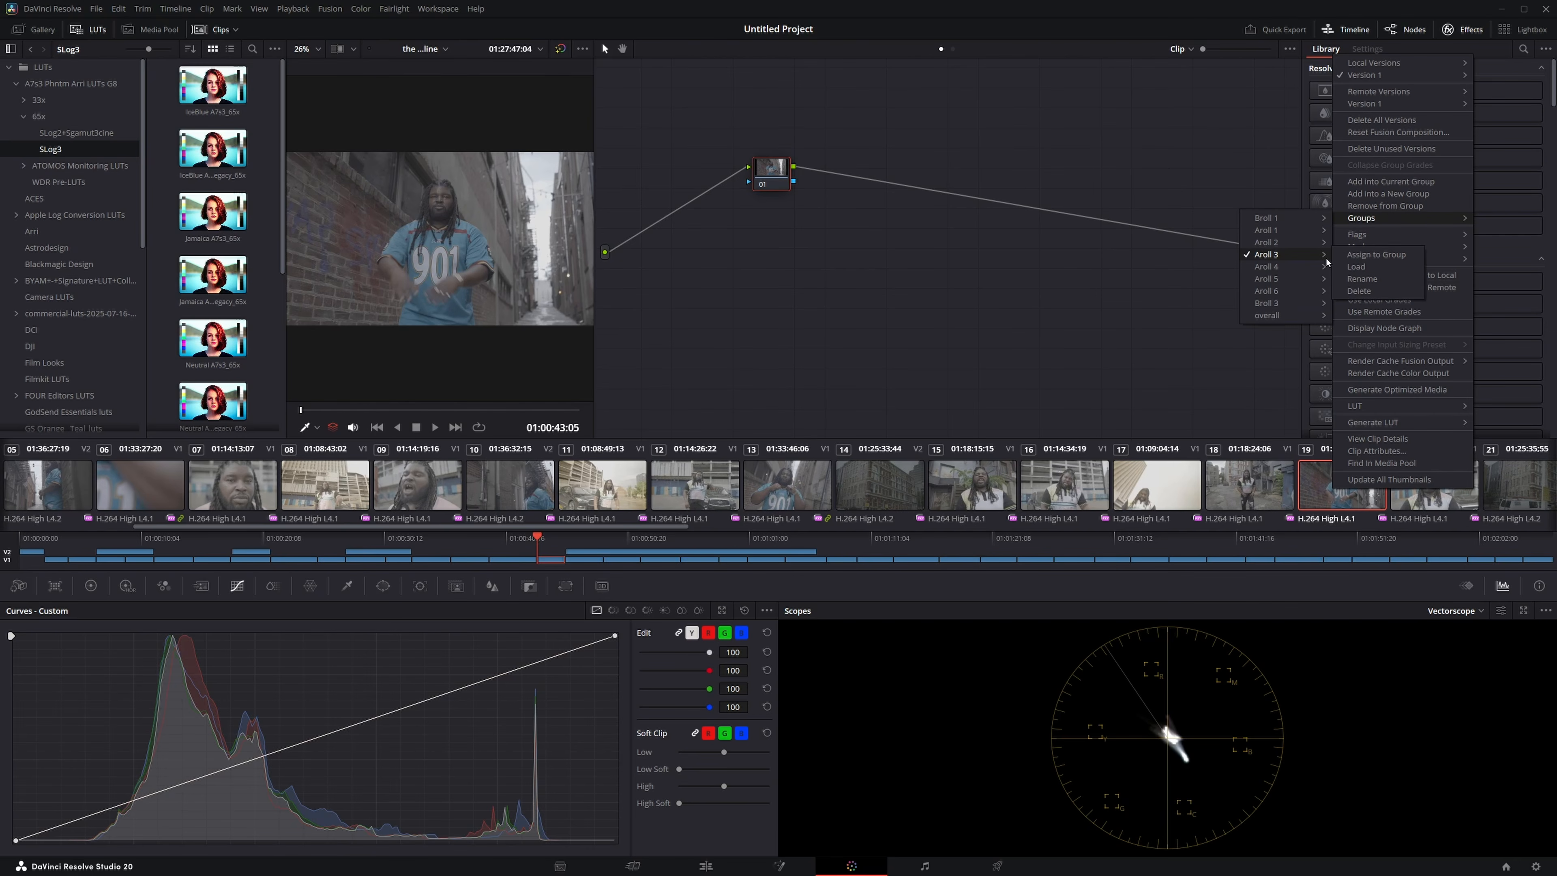
pyautogui.click(1373, 255)
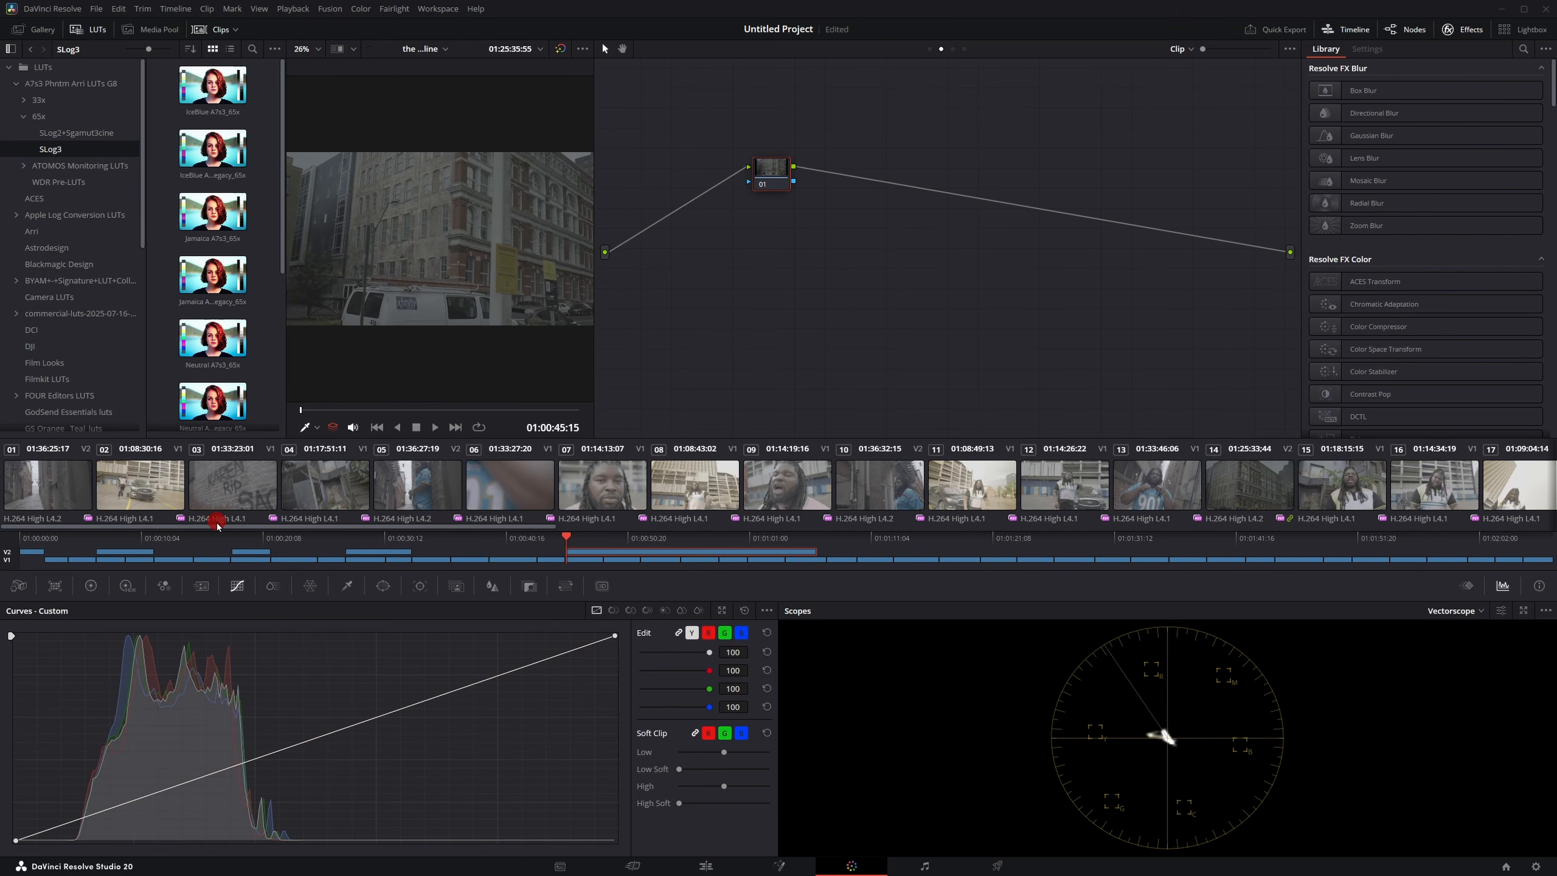
pyautogui.moveTo(219, 531); pyautogui.dragTo(1403, 439)
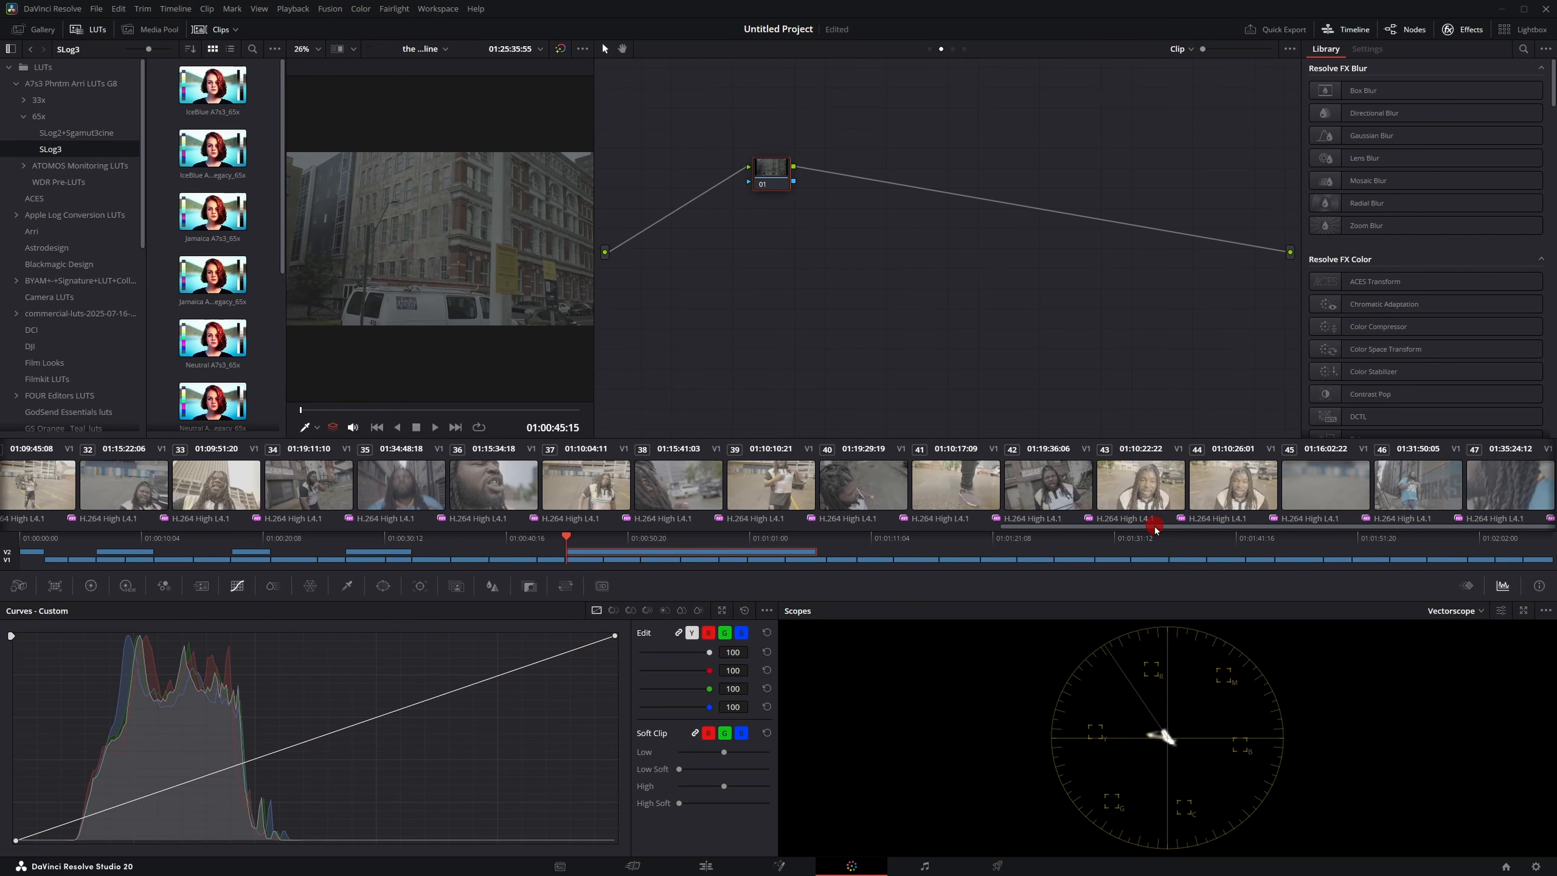
pyautogui.moveTo(1155, 529); pyautogui.dragTo(186, 529)
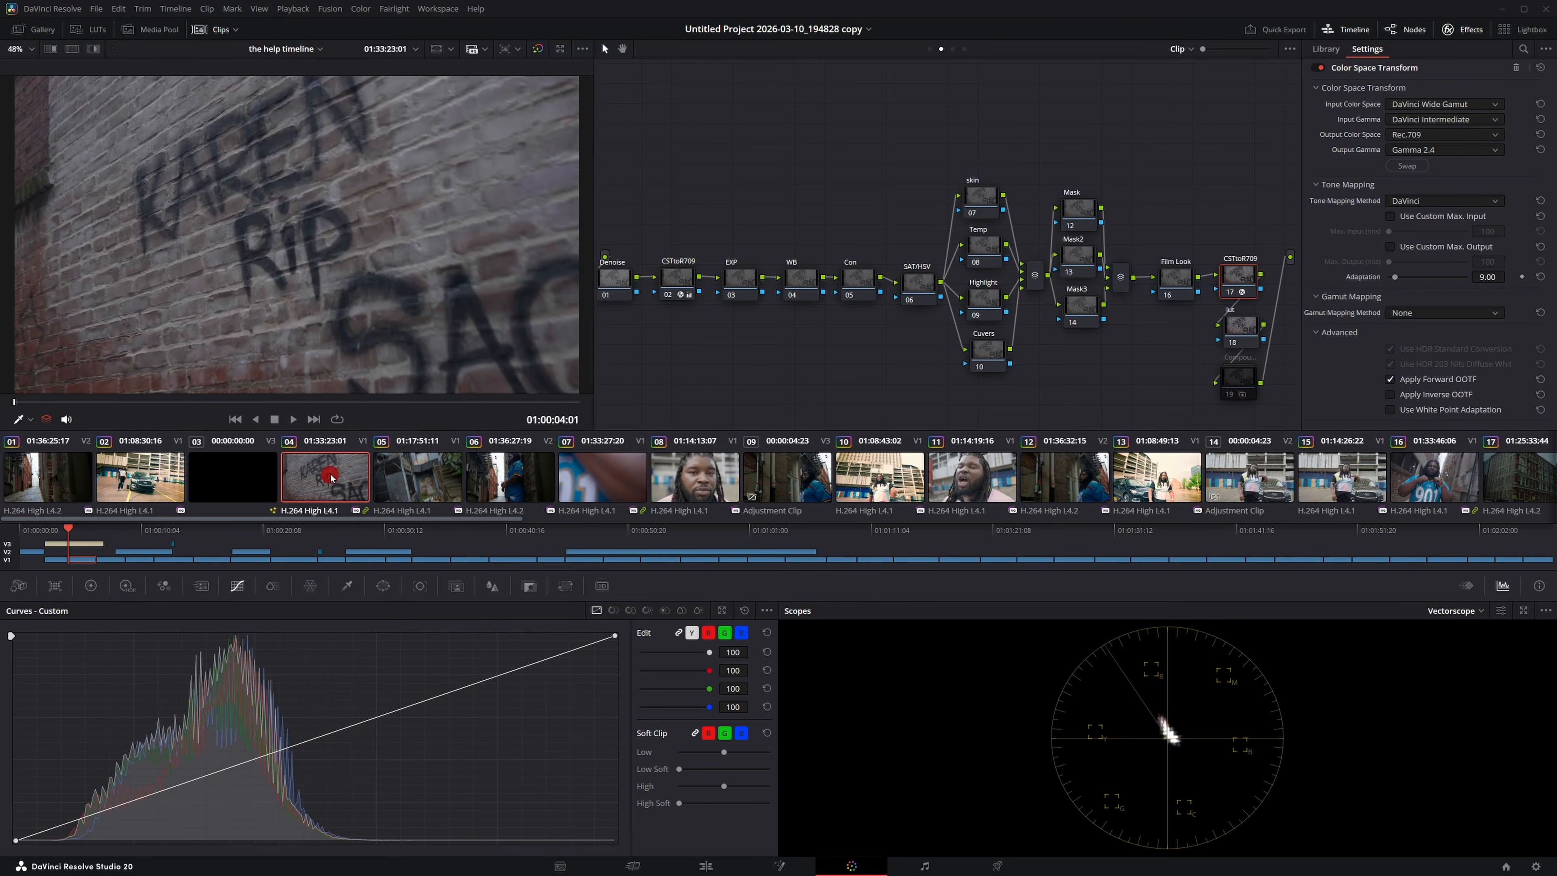
# Filter the clips by the Common Media Pool Source of the graffiti wall shot and set all the filtered clips' color to Lime.
pyautogui.click(225, 29)
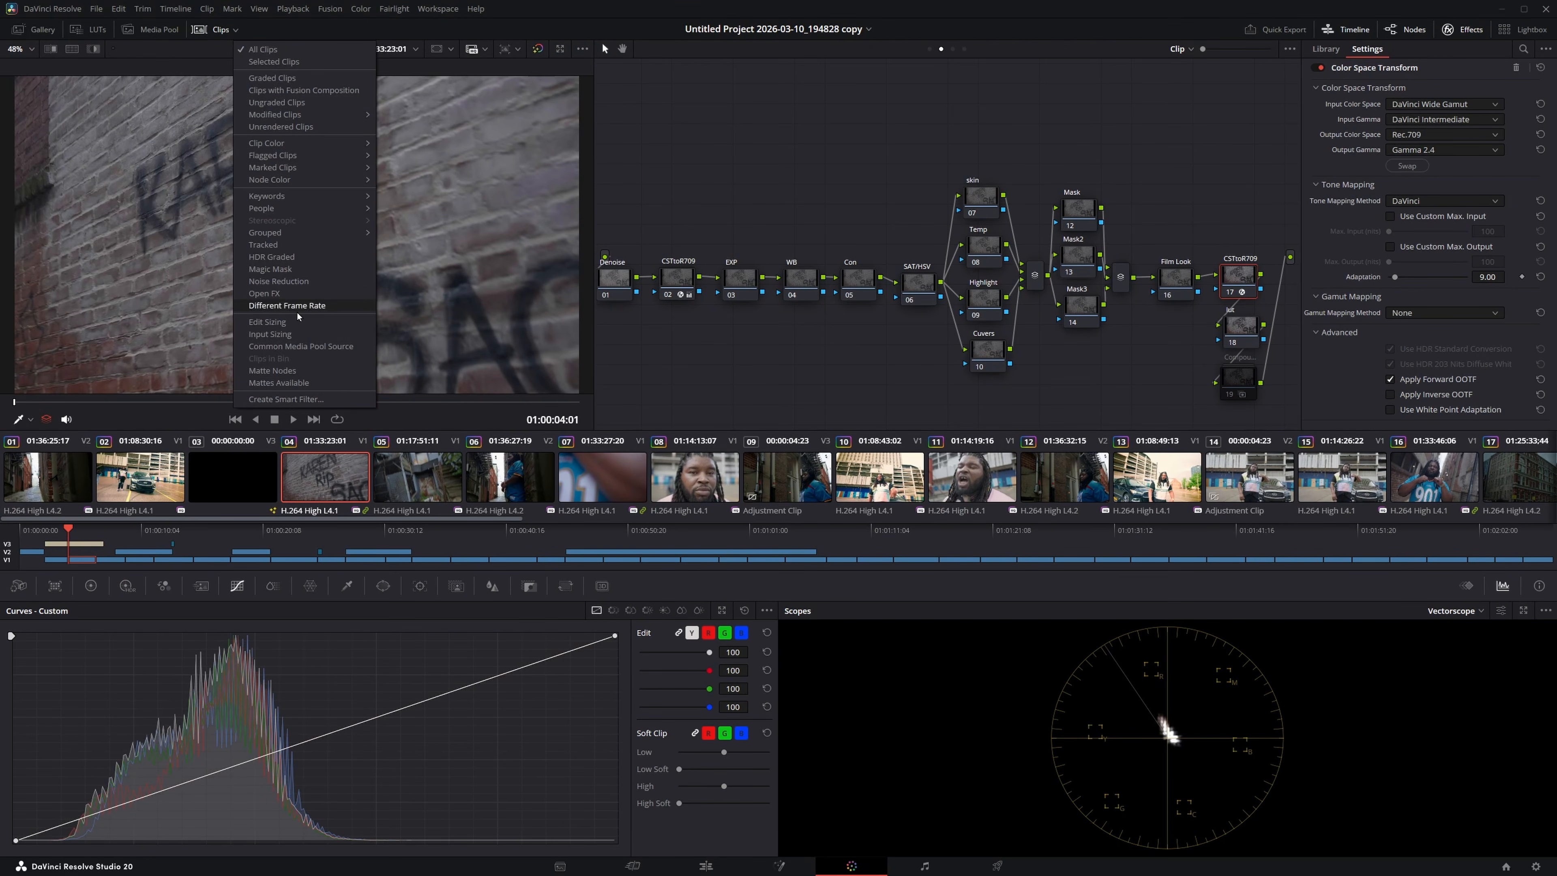
pyautogui.click(301, 346)
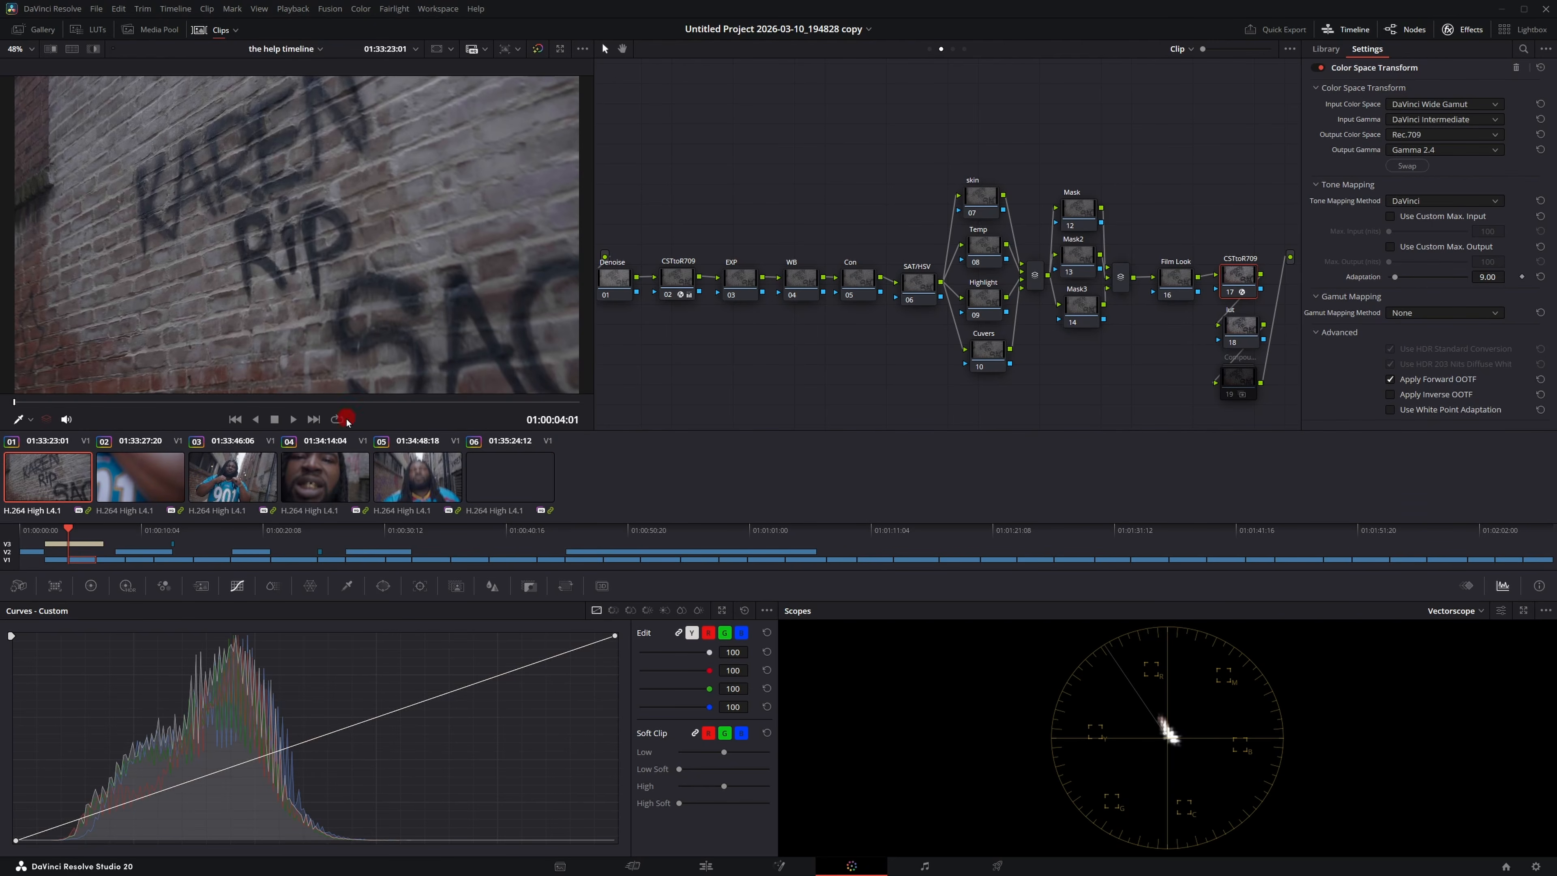
pyautogui.click(66, 480)
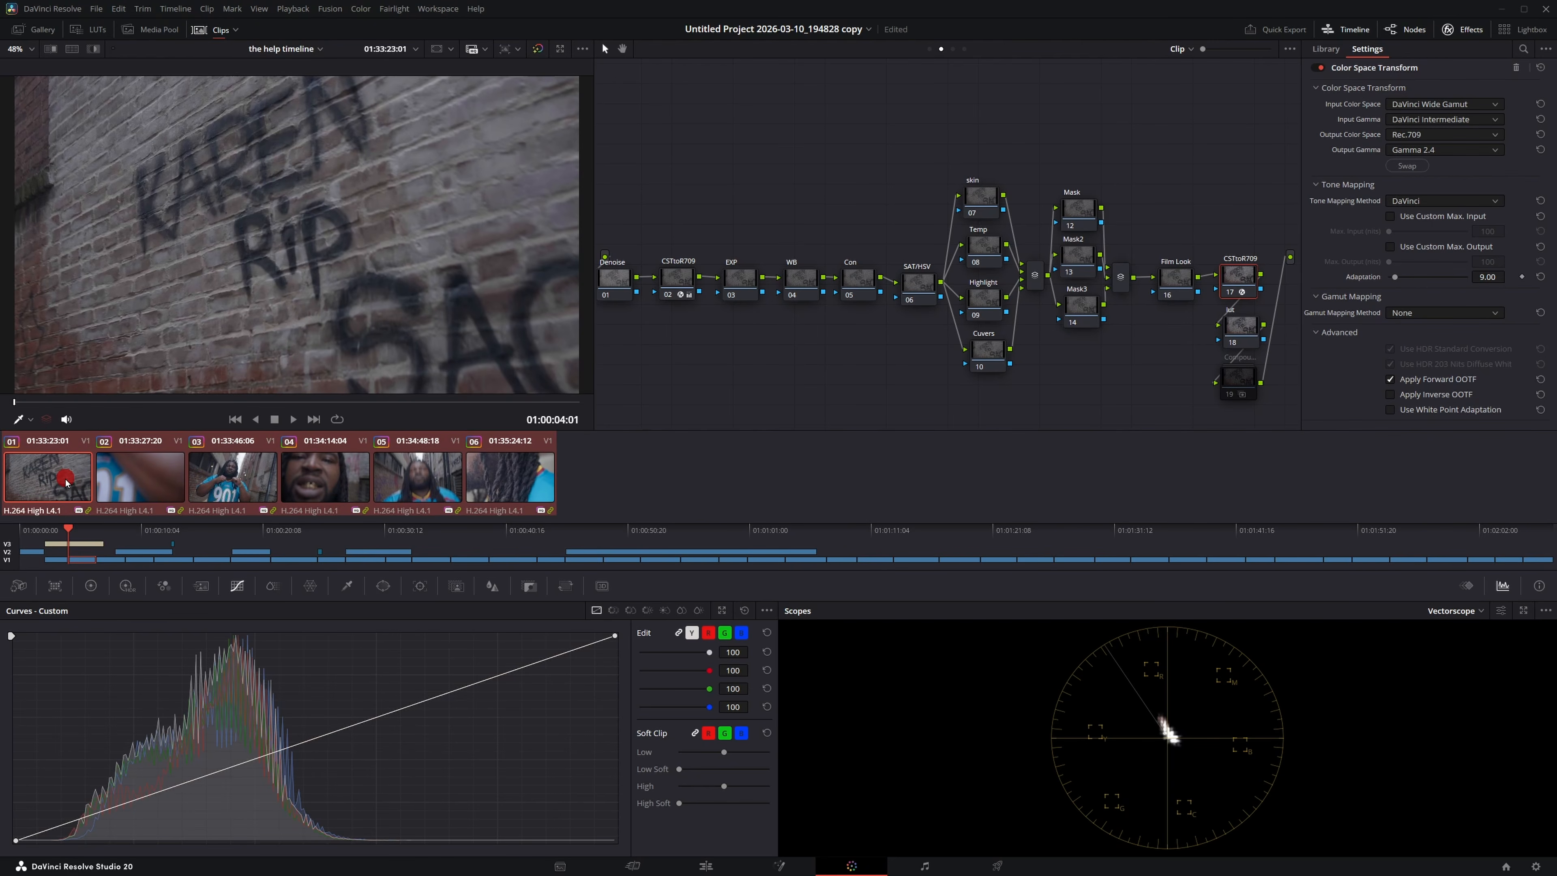
pyautogui.rightClick(66, 480)
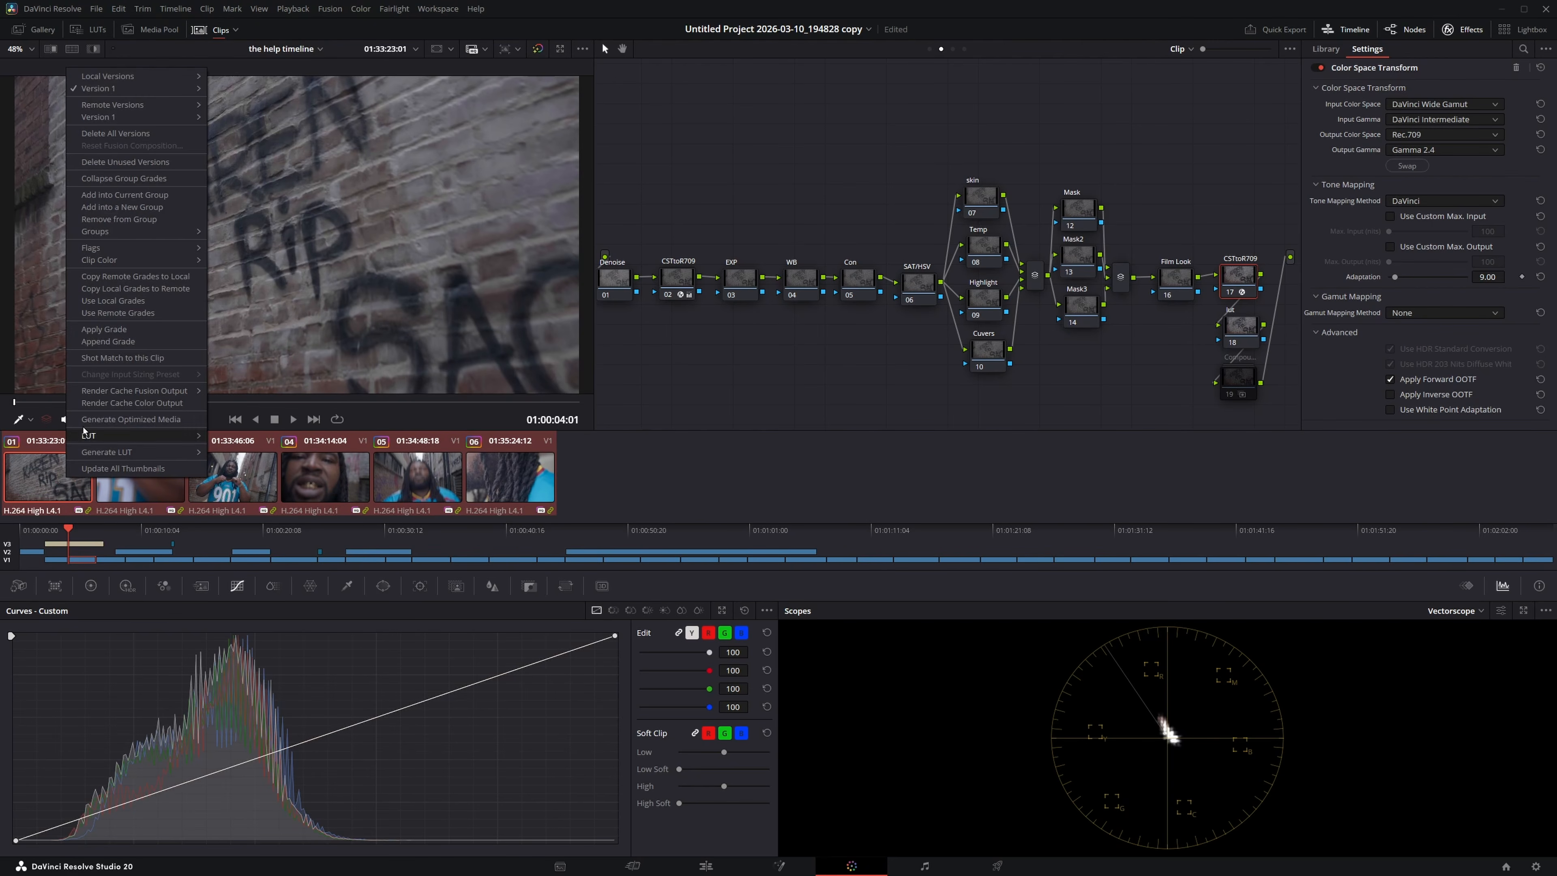
pyautogui.moveTo(140, 268)
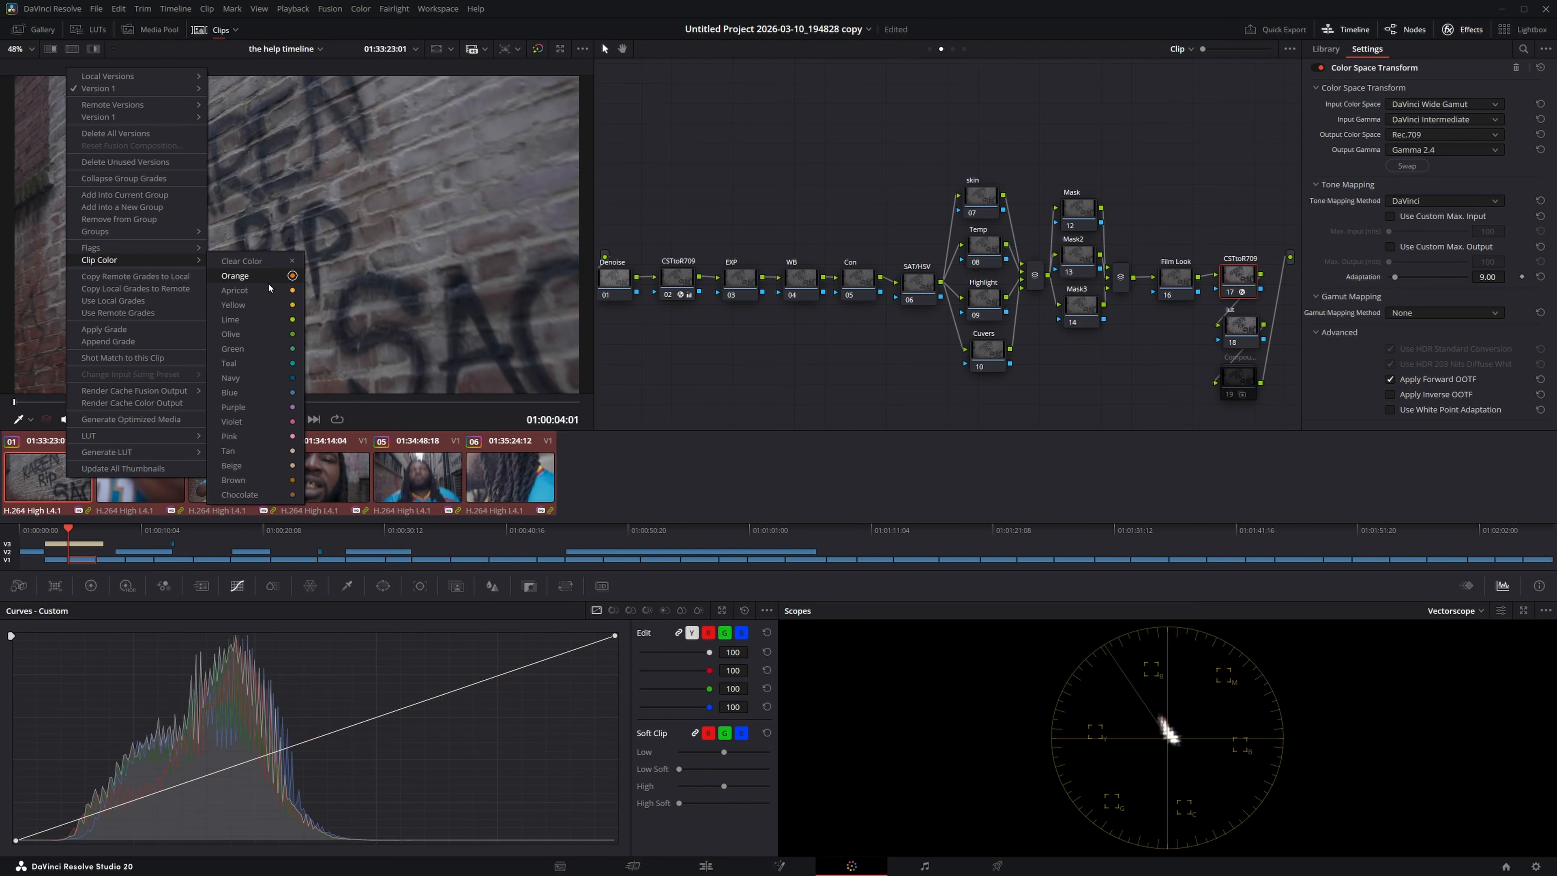
pyautogui.click(258, 320)
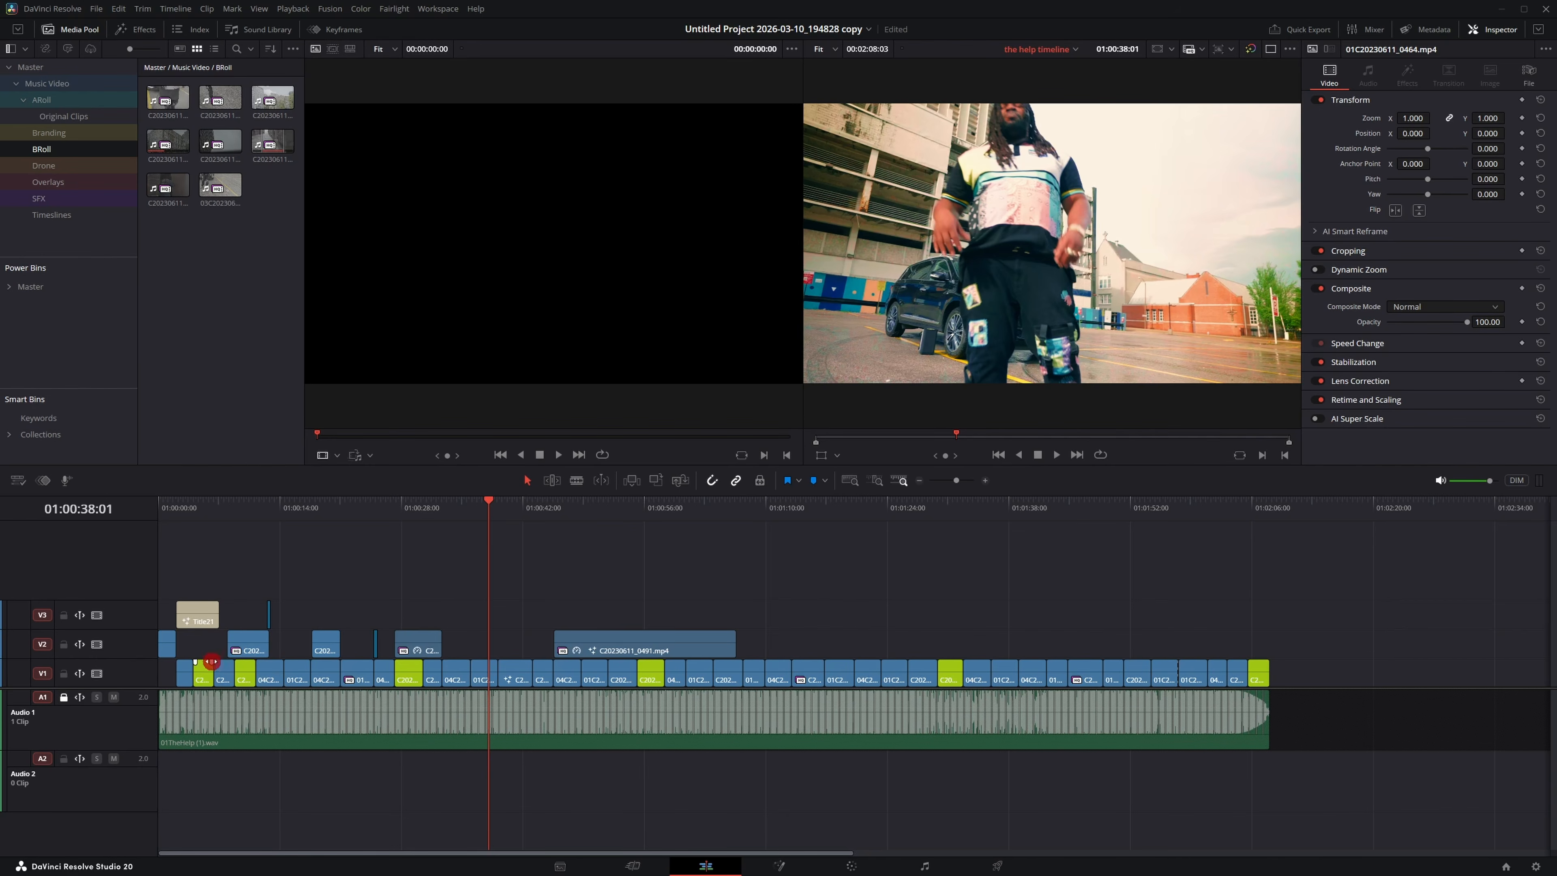
# Examine where the lime-colored clips fall along video track V1 of the Edit page timeline.
pyautogui.click(214, 682)
pyautogui.click(270, 679)
pyautogui.click(733, 654)
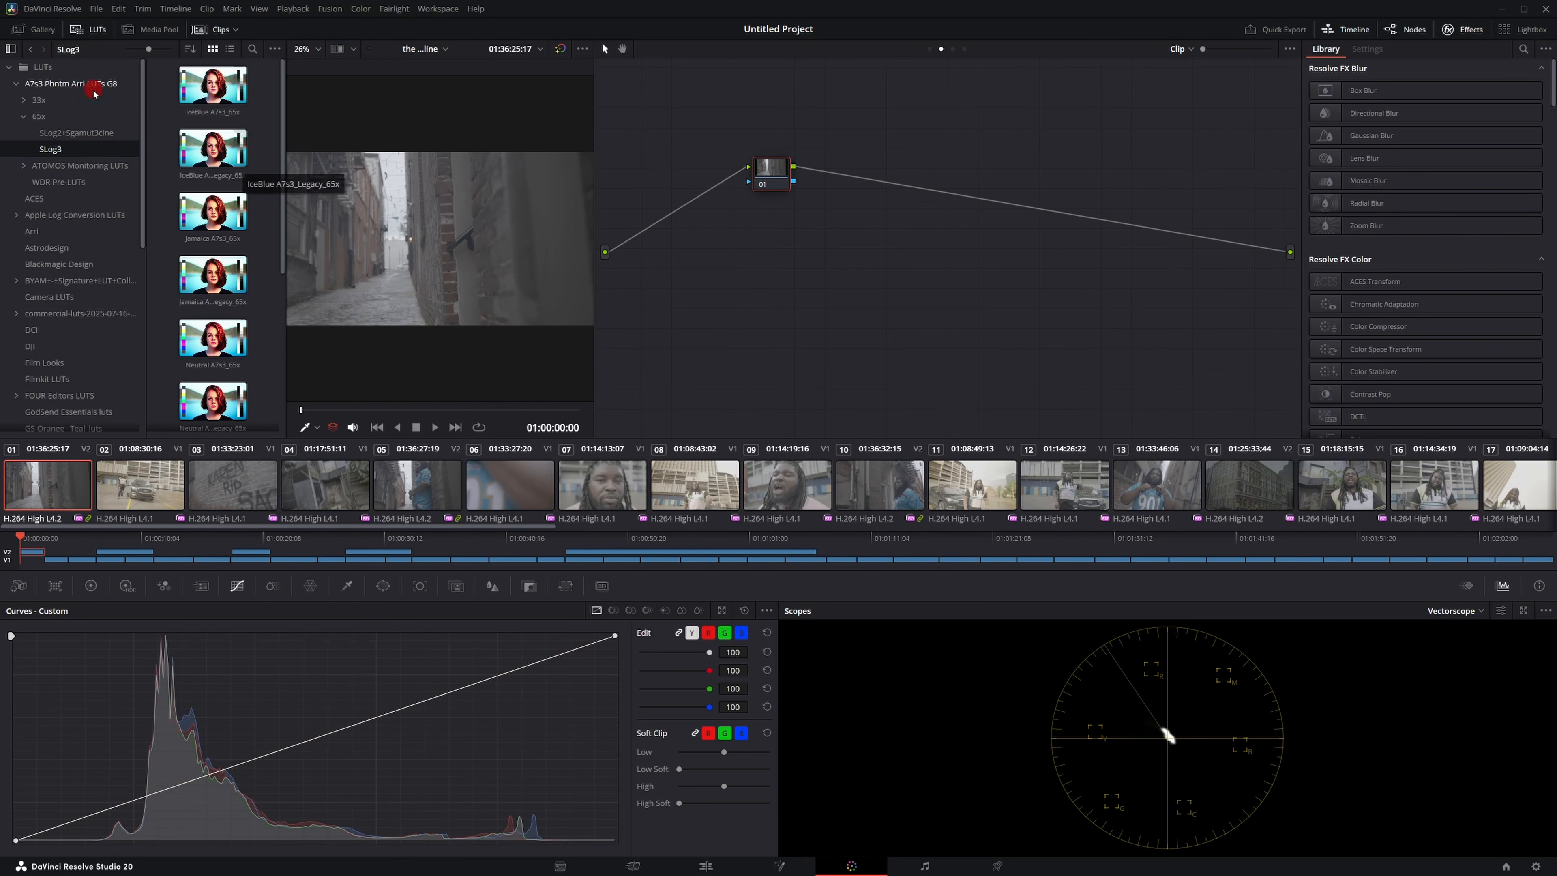
# Apply the PowerGrade Nod Tree 2026_1 from the gallery to clip 01's node graph and hide the gallery.
pyautogui.click(37, 29)
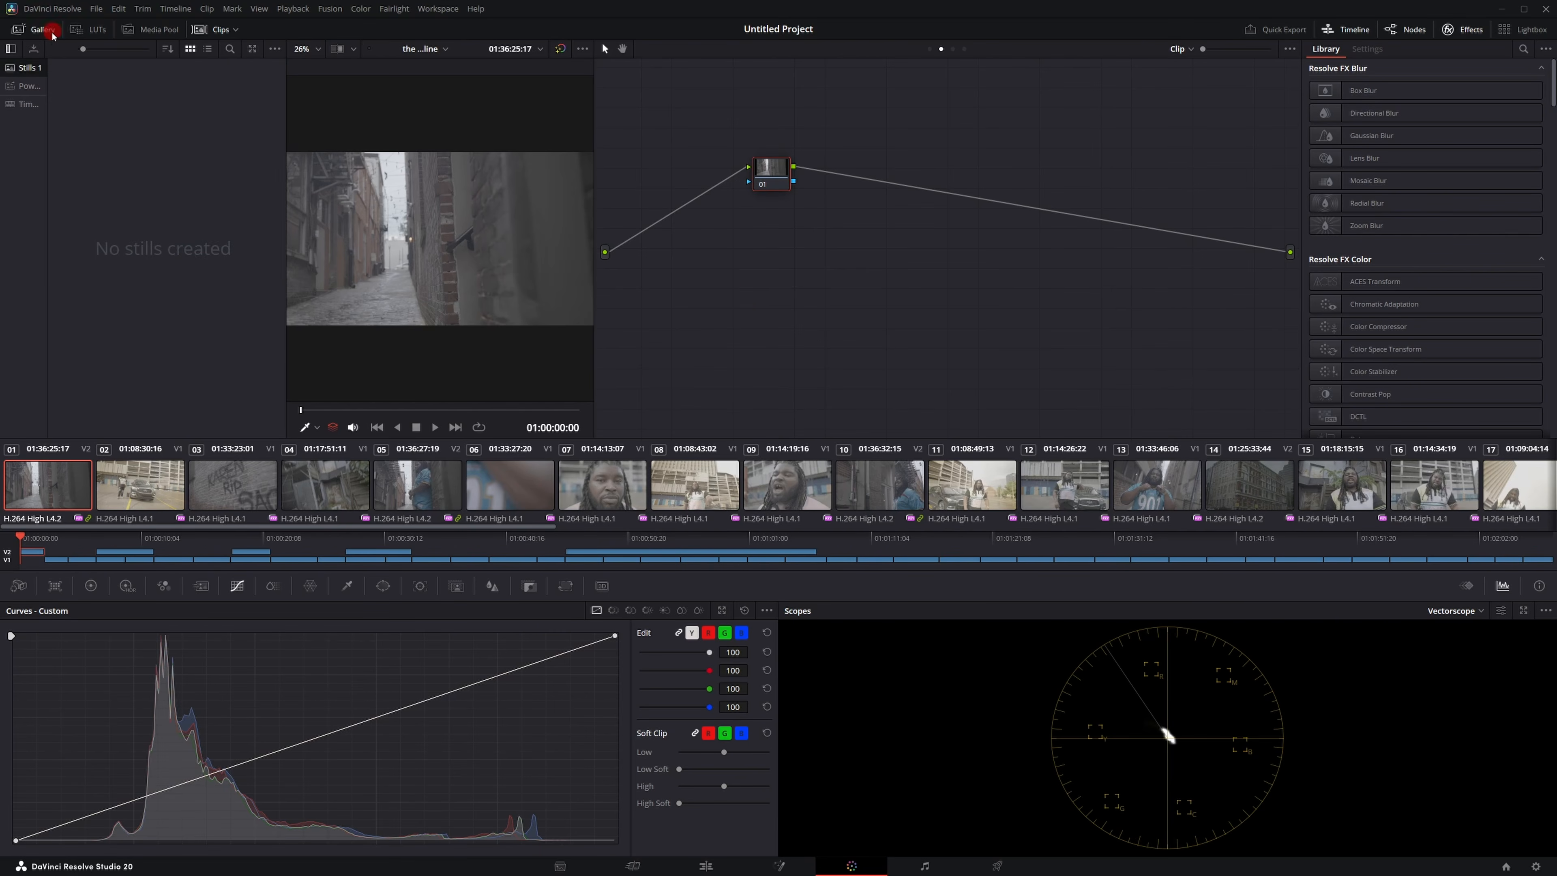
pyautogui.click(39, 86)
pyautogui.click(121, 387)
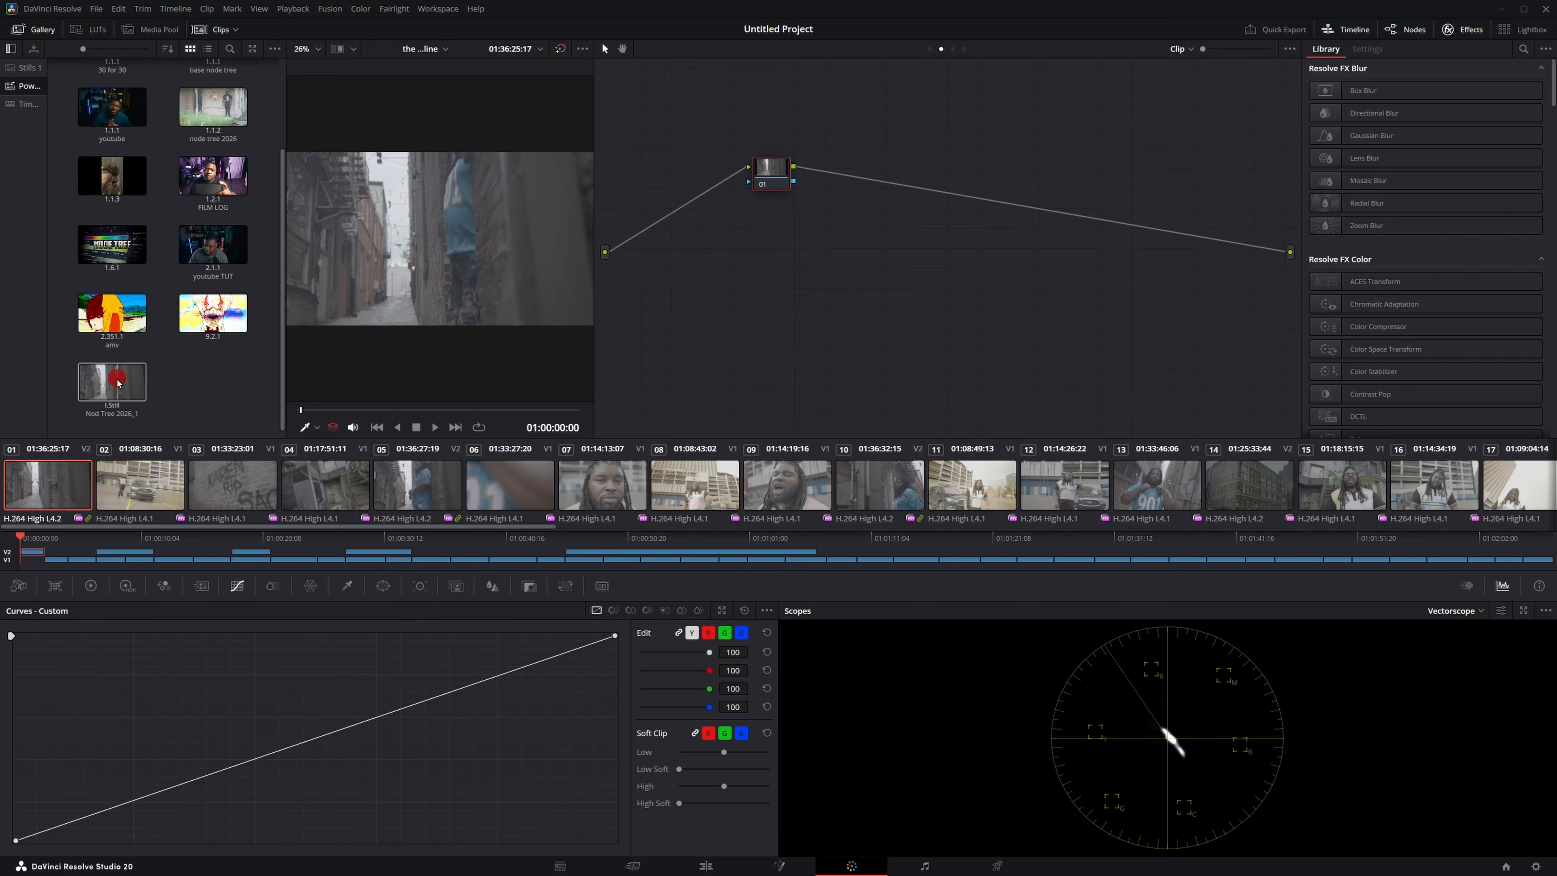
pyautogui.moveTo(121, 387); pyautogui.dragTo(826, 216)
pyautogui.click(35, 28)
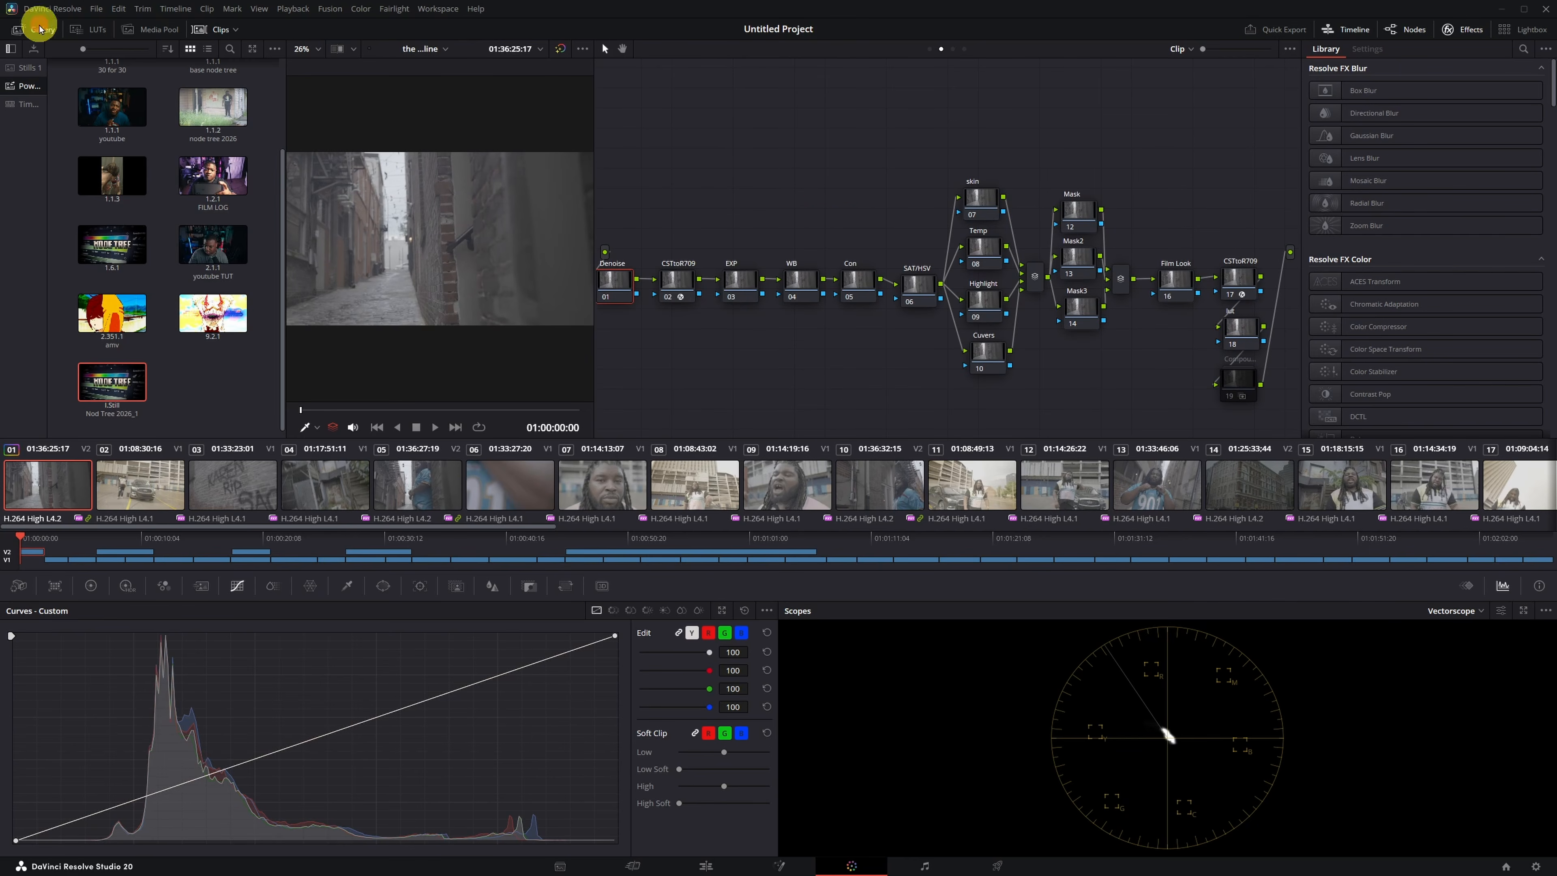
# Set the Color Space Transform on node 02 to input color space Sony S-Gamut3.Cine and input gamma Sony S-Log3.
pyautogui.click(695, 282)
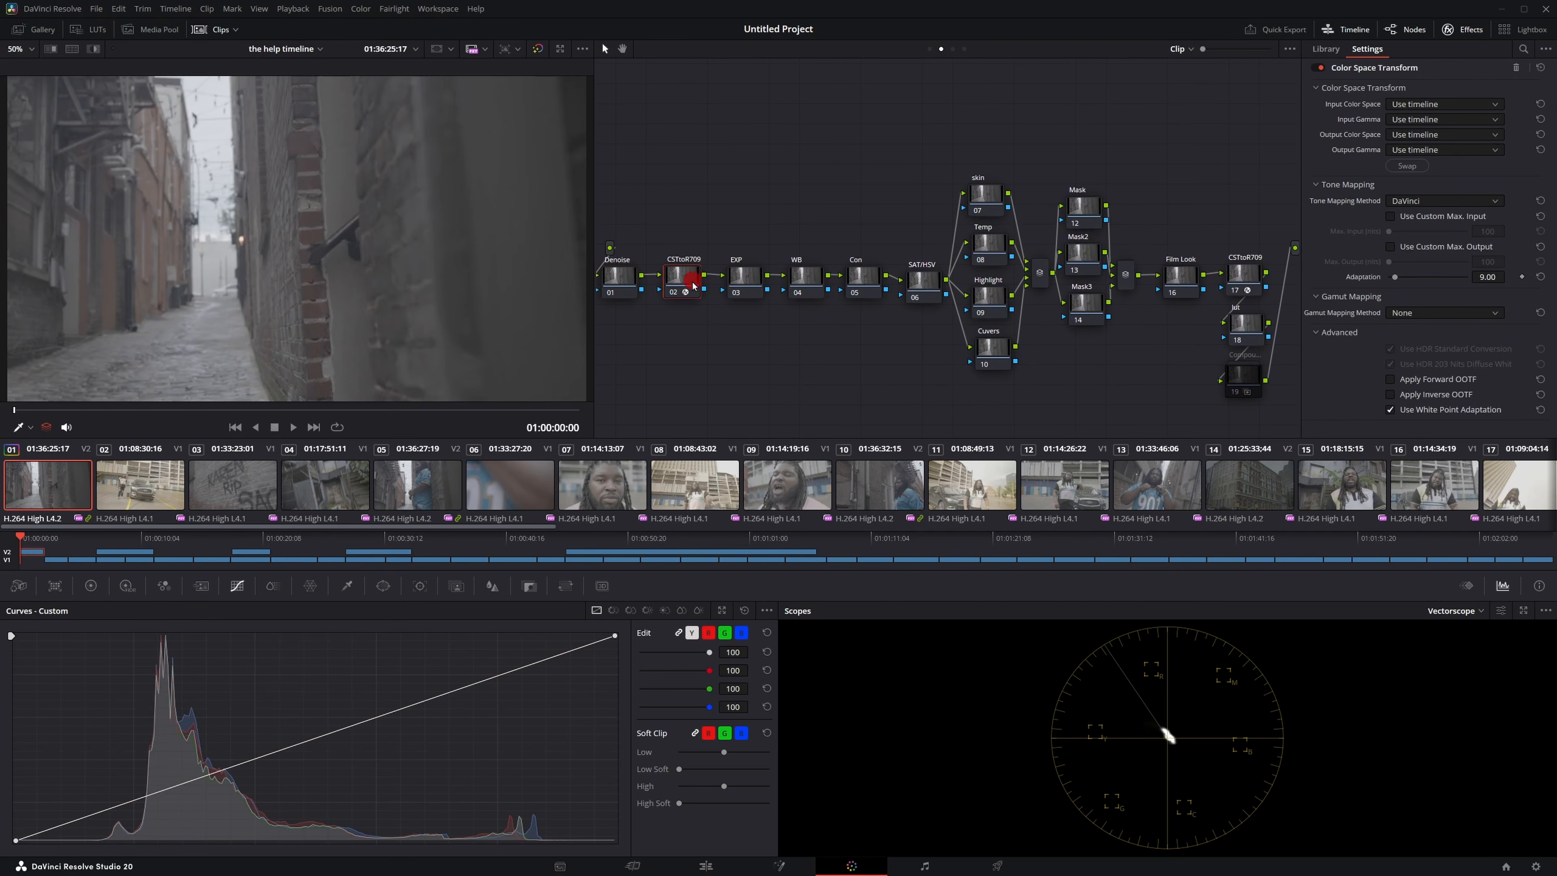
pyautogui.click(1432, 106)
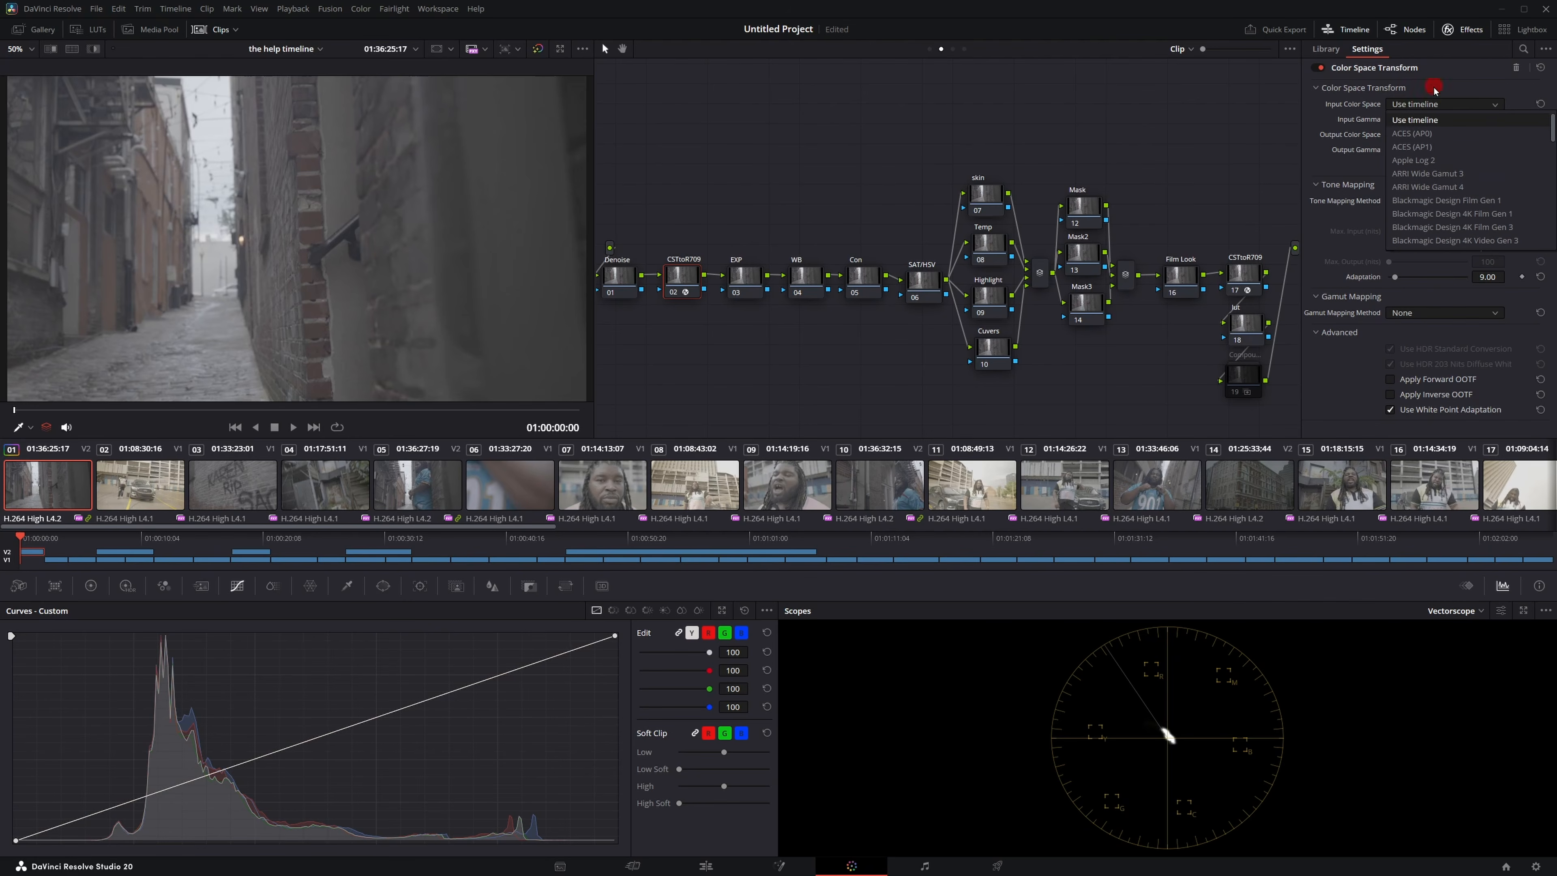
pyautogui.press('s')
pyautogui.press('s')
pyautogui.press('s')
pyautogui.press('Return')
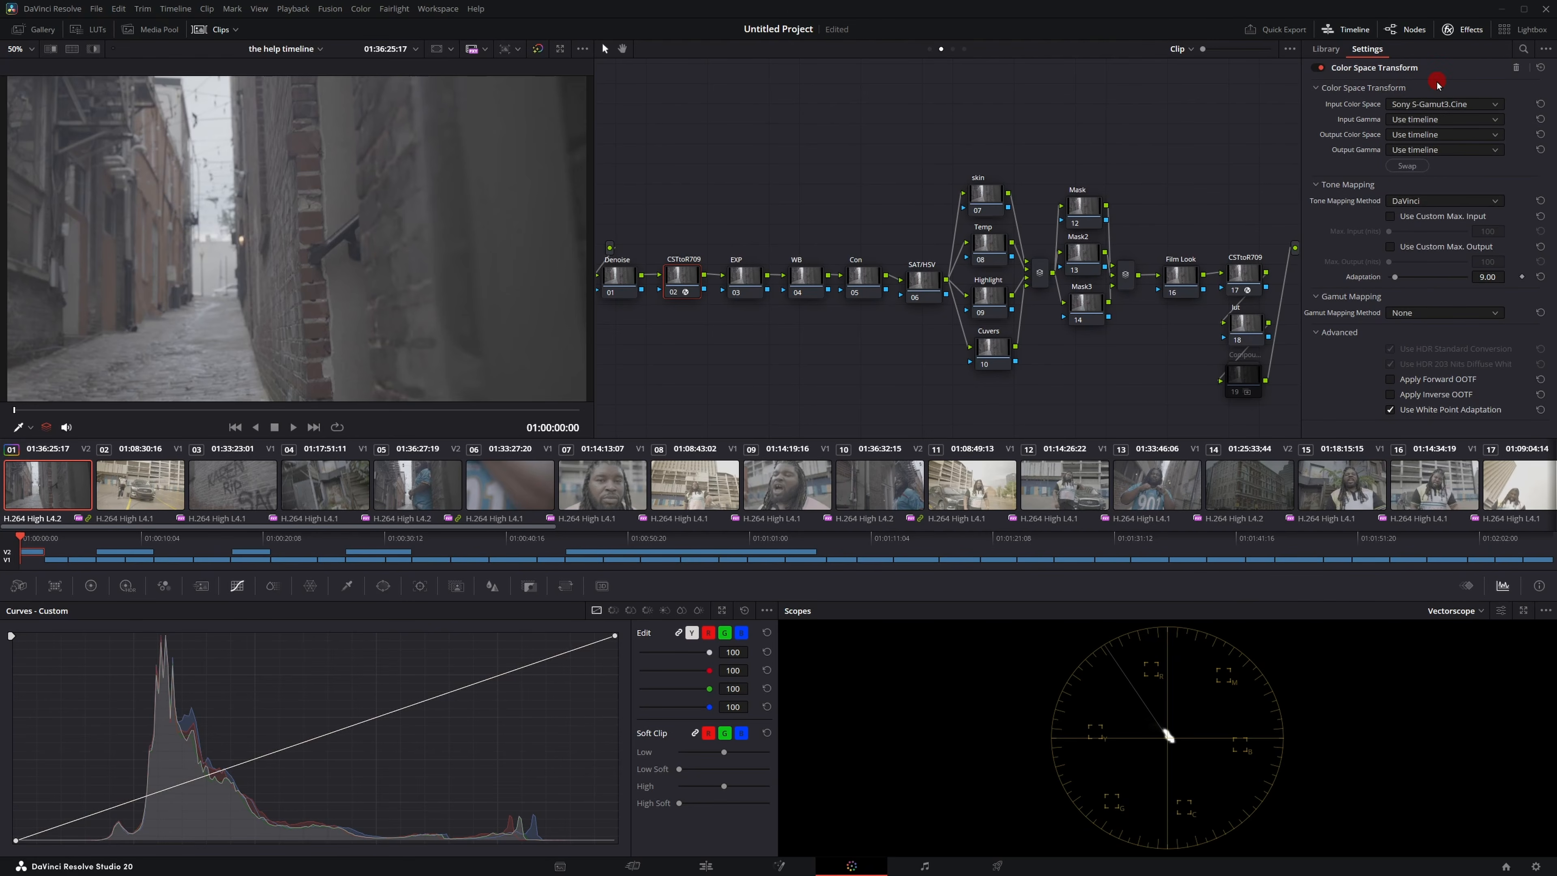
pyautogui.click(1418, 121)
pyautogui.press('s')
pyautogui.press('s')
pyautogui.press('s')
pyautogui.press('Return')
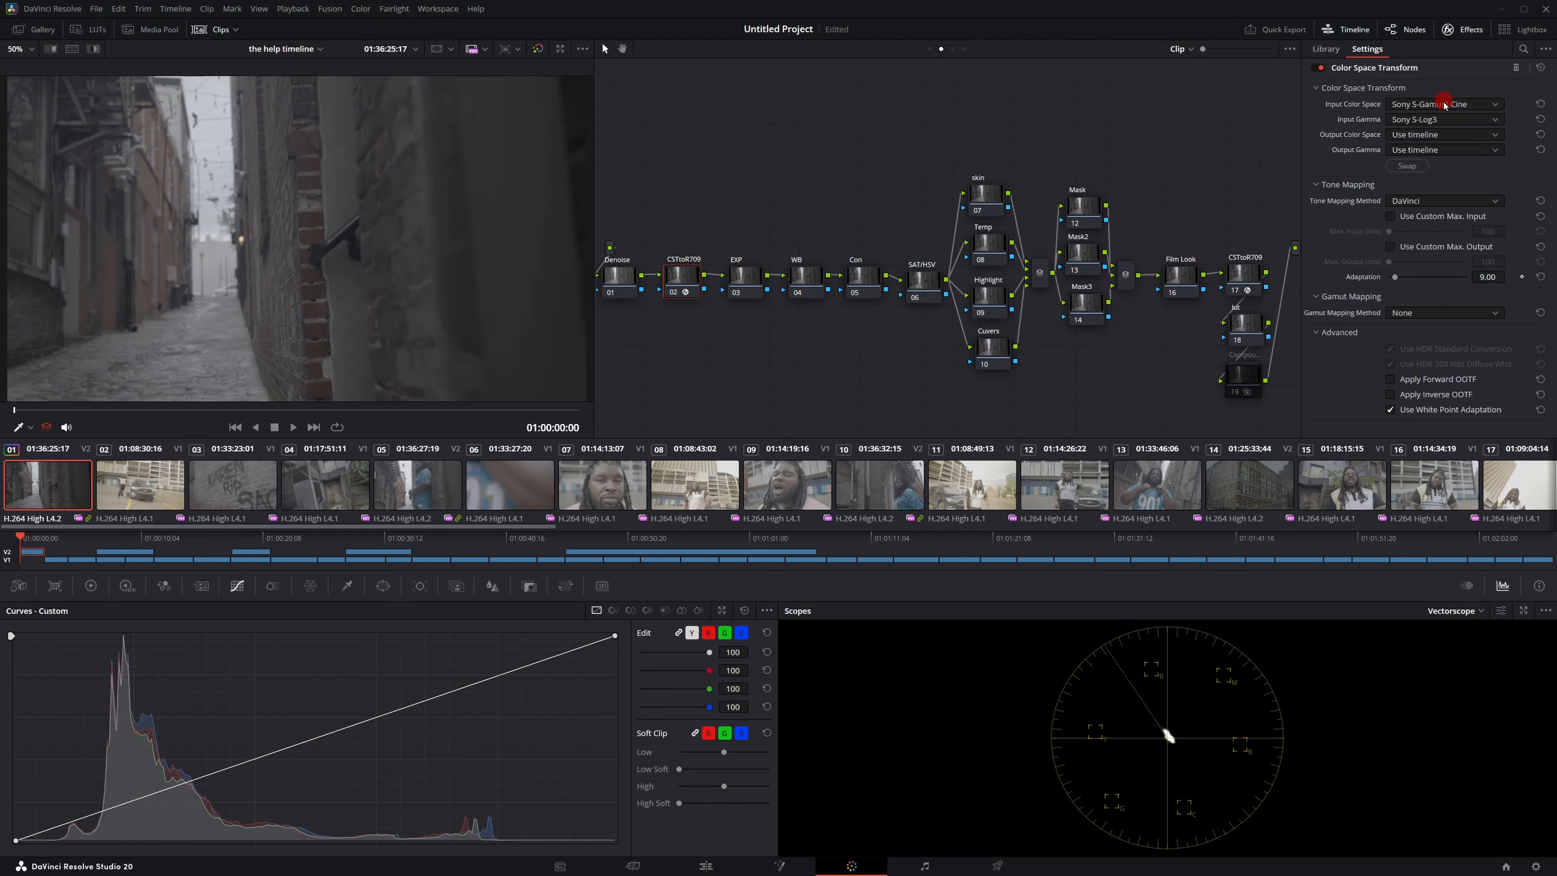
# Set node 02's output color space to DaVinci Wide Gamut and its output gamma to DaVinci Intermediate.
pyautogui.click(1453, 130)
pyautogui.press('d')
pyautogui.press('d')
pyautogui.press('Up')
pyautogui.press('Return')
pyautogui.click(1463, 152)
pyautogui.press('d')
pyautogui.press('Return')
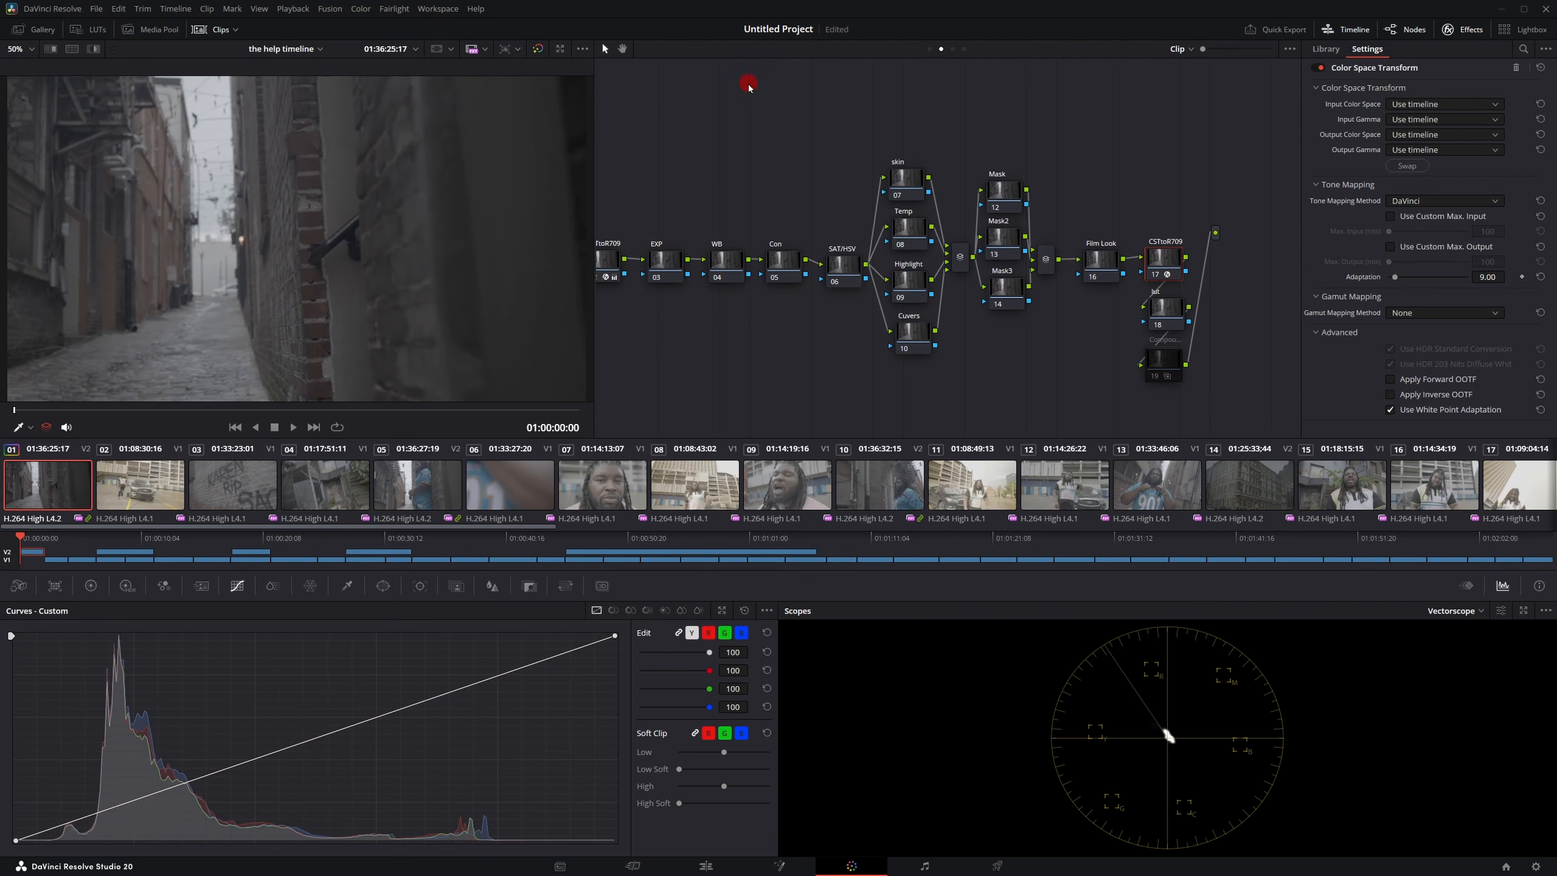
# Set the final Color Space Transform on node 17 to input color space DaVinci Wide Gamut and input gamma DaVinci Intermediate.
pyautogui.click(1477, 104)
pyautogui.press('d')
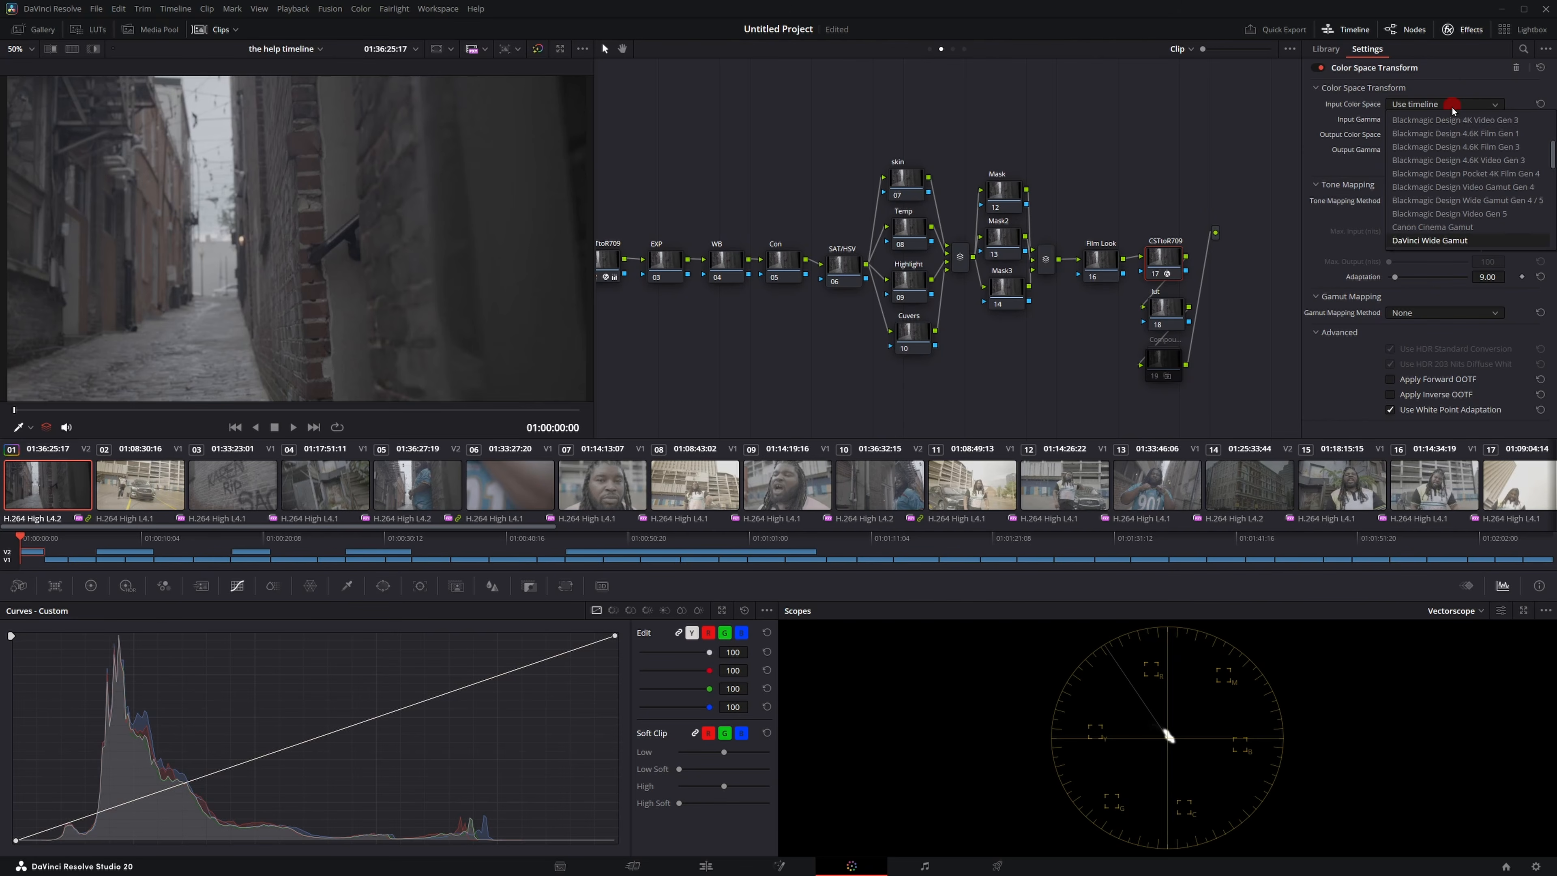
pyautogui.press('Return')
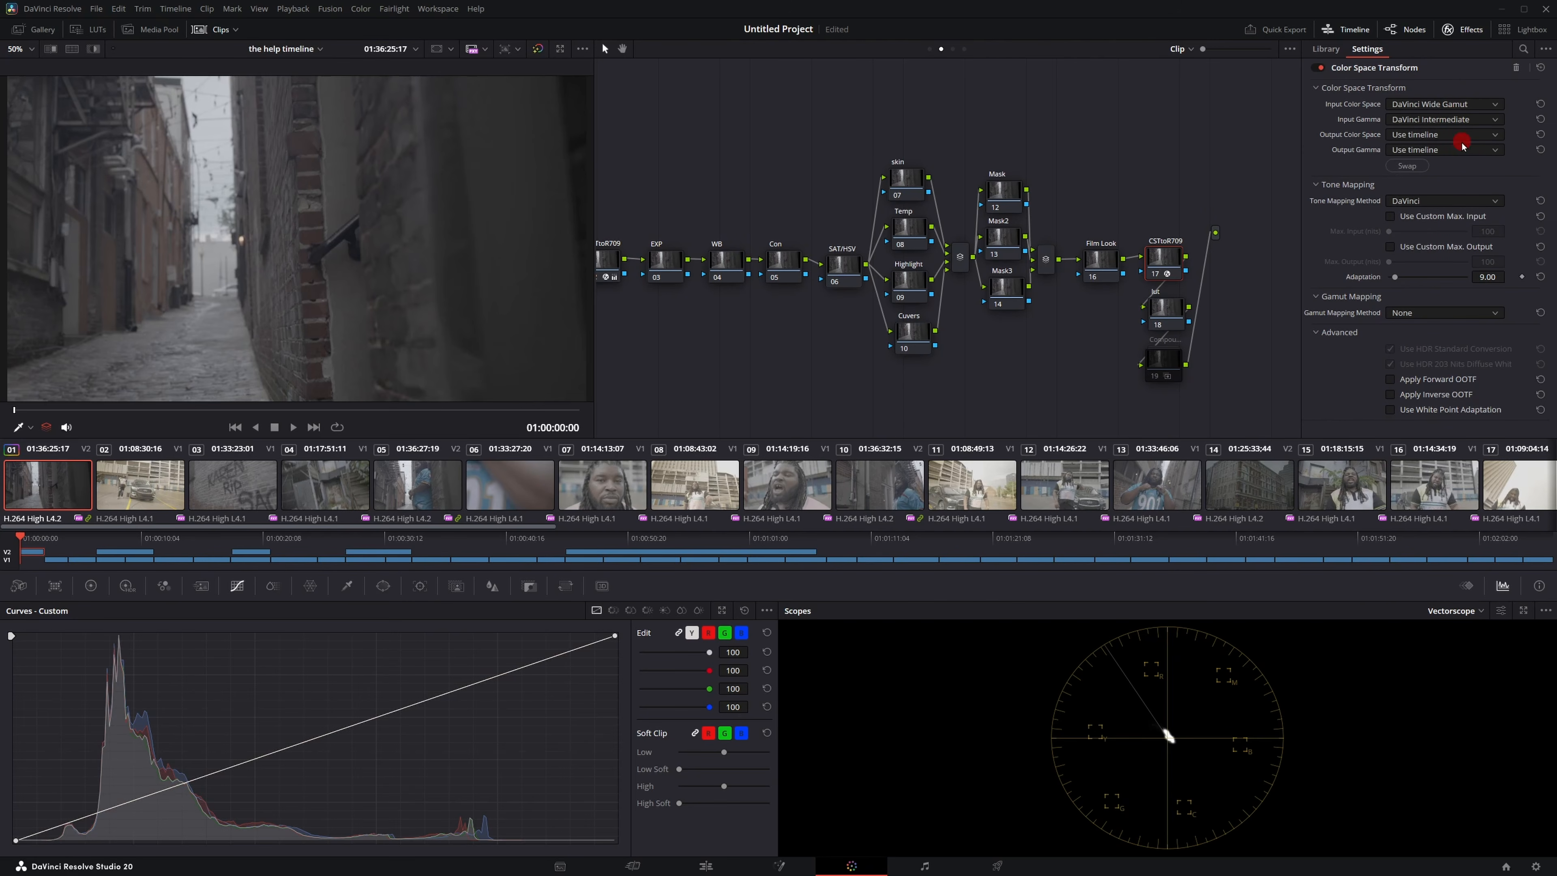
# Set node 17's output color space to Rec.709 and its output gamma to Gamma 2.4.
pyautogui.click(1462, 136)
pyautogui.press('r')
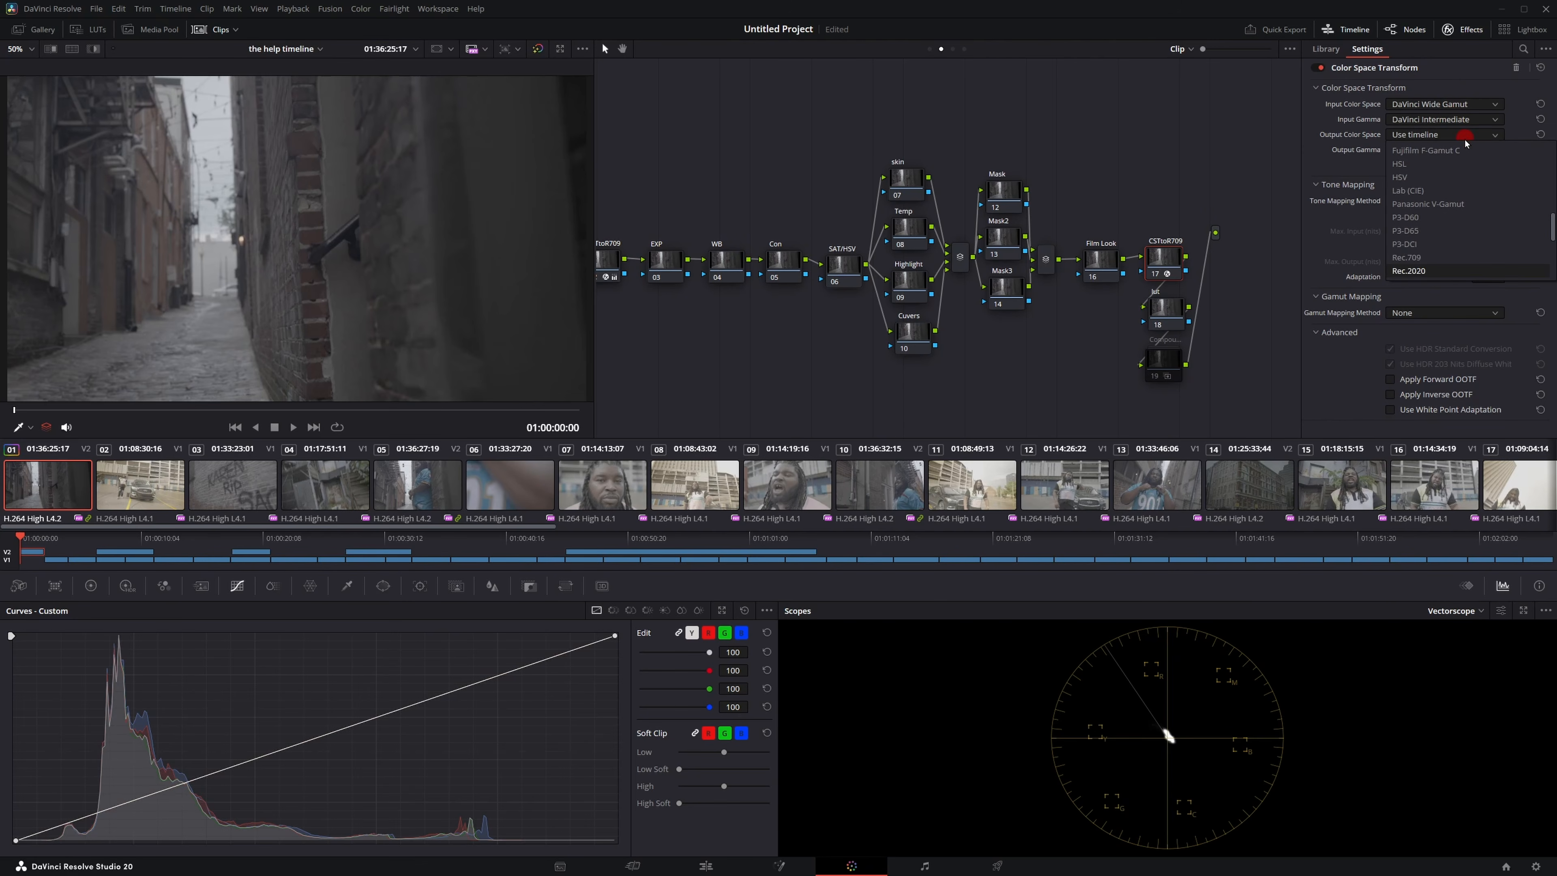
pyautogui.press('Return')
pyautogui.click(1458, 149)
pyautogui.press('Down')
pyautogui.press('Down')
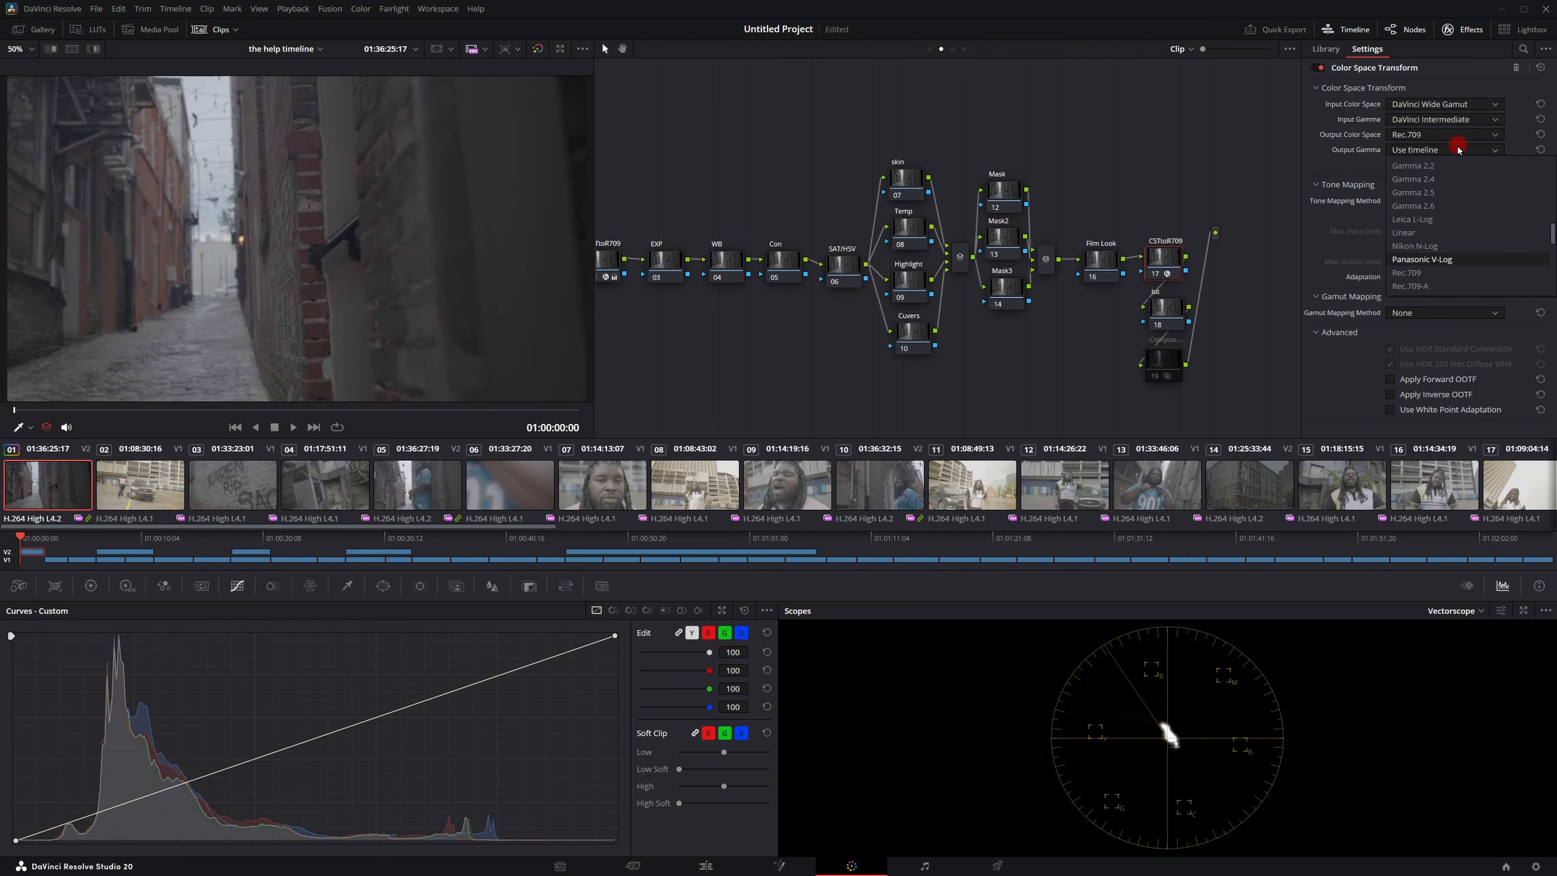
pyautogui.press('g')
pyautogui.press('Down')
pyautogui.press('Down')
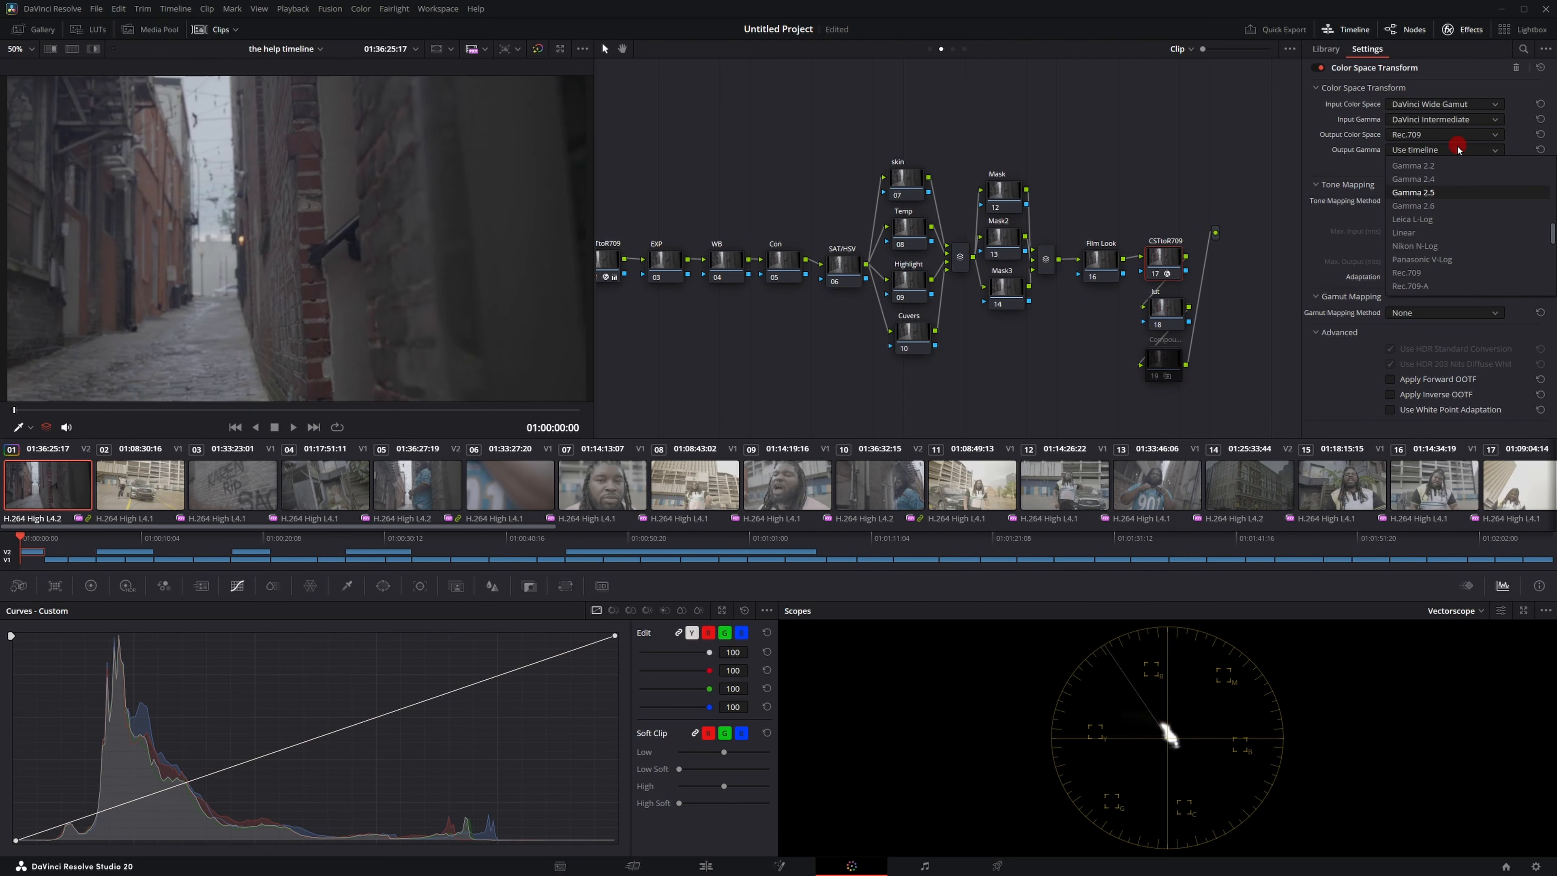
pyautogui.press('Up')
pyautogui.press('Return')
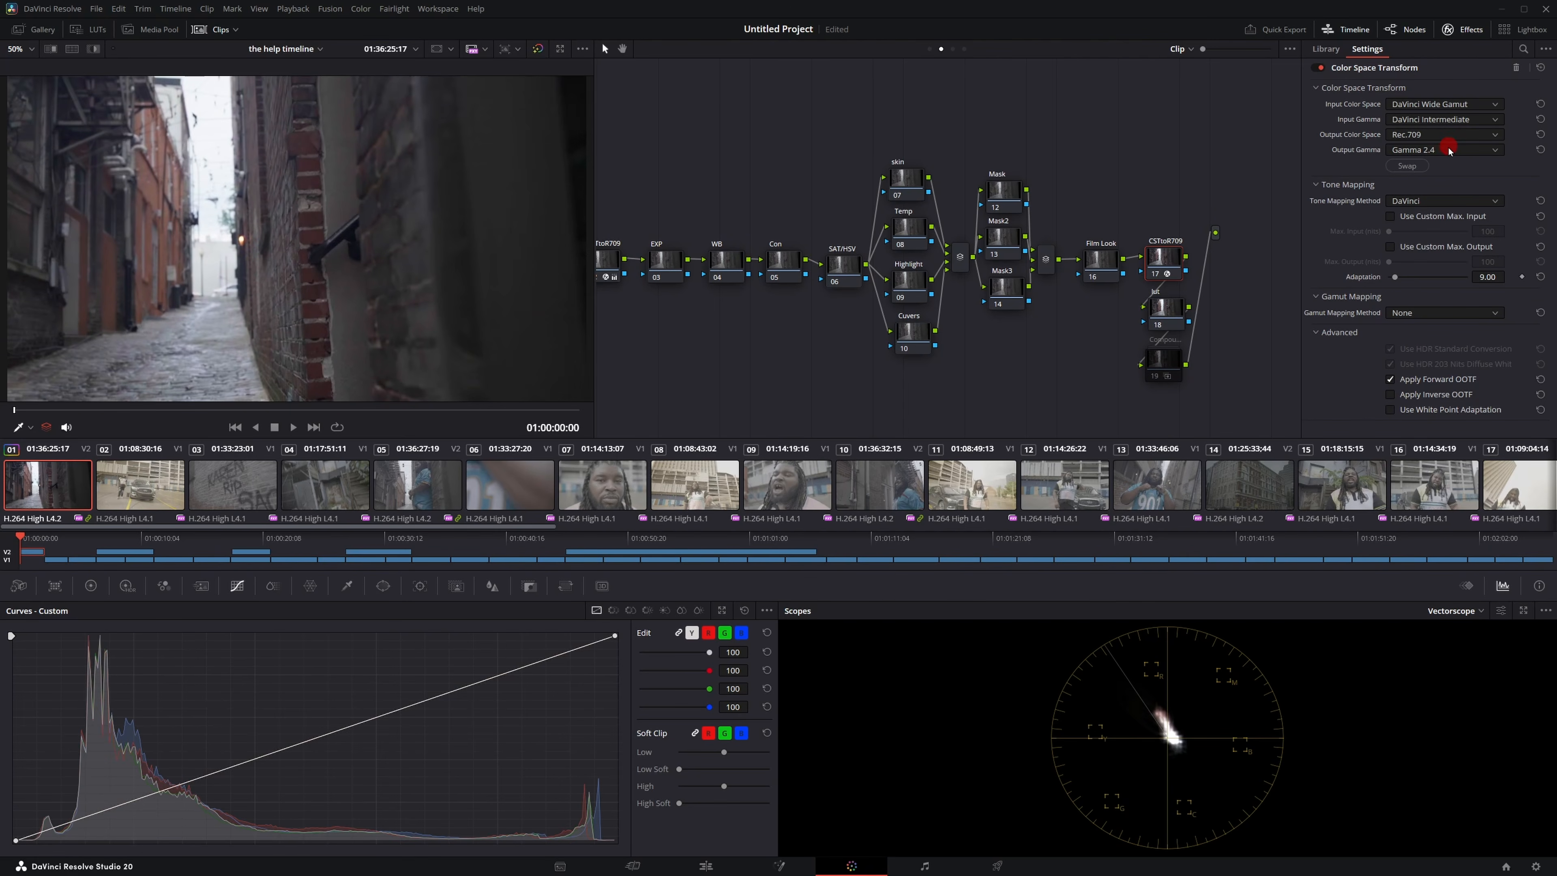
pyautogui.click(1449, 149)
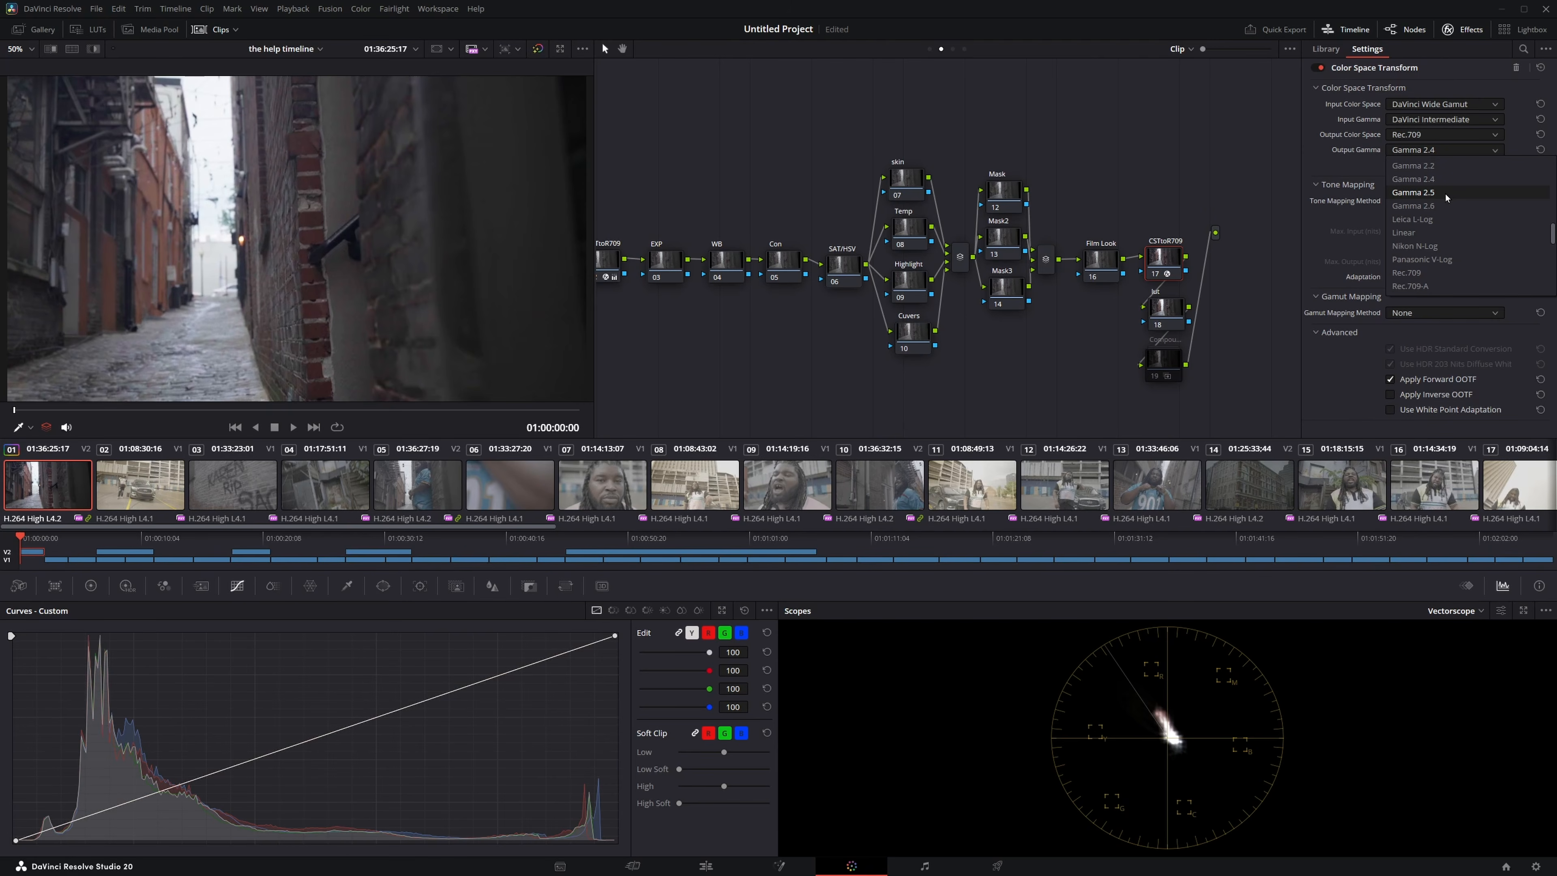
pyautogui.scroll(-2, 1447, 202)
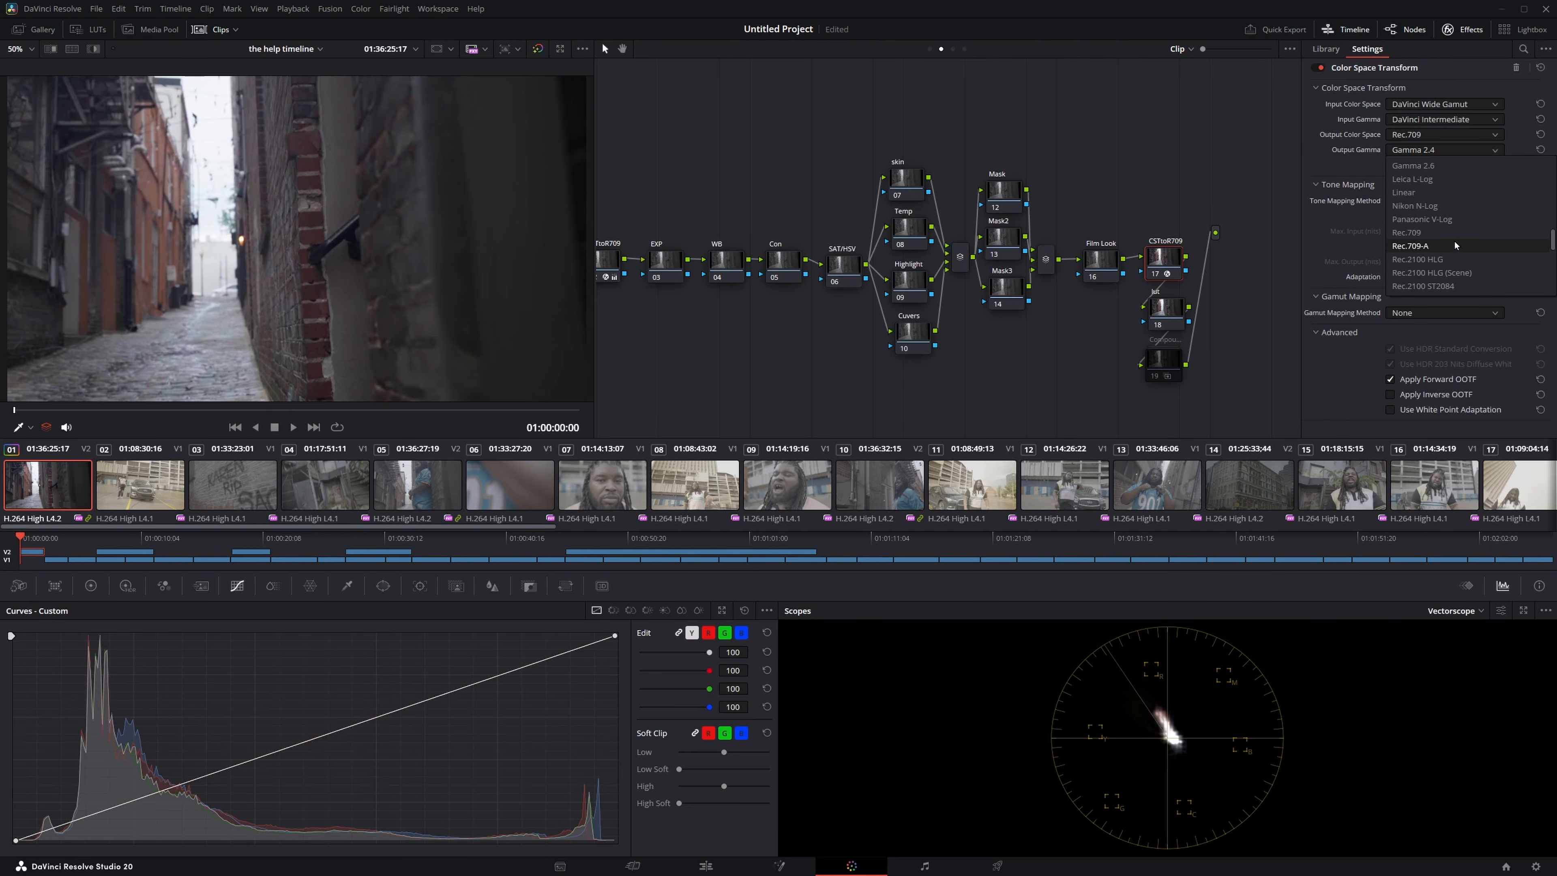
pyautogui.click(1430, 232)
pyautogui.click(814, 235)
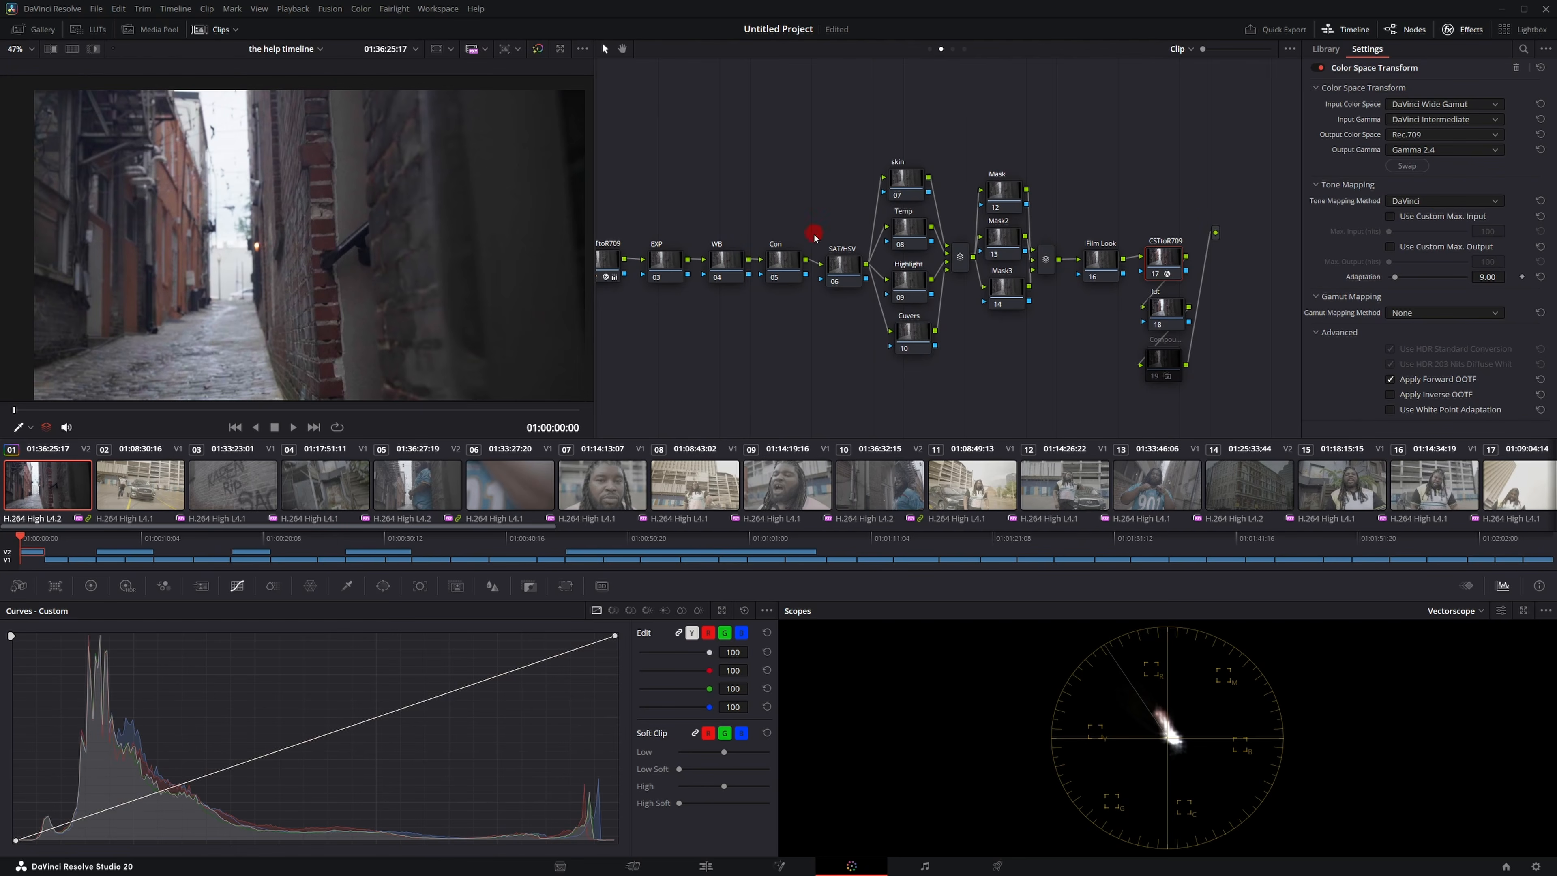
# Copy the first clip's grade onto all timeline clips, replacing their existing grades, and play back a parking-lot clip to check it.
pyautogui.moveTo(782, 360); pyautogui.dragTo(906, 349)
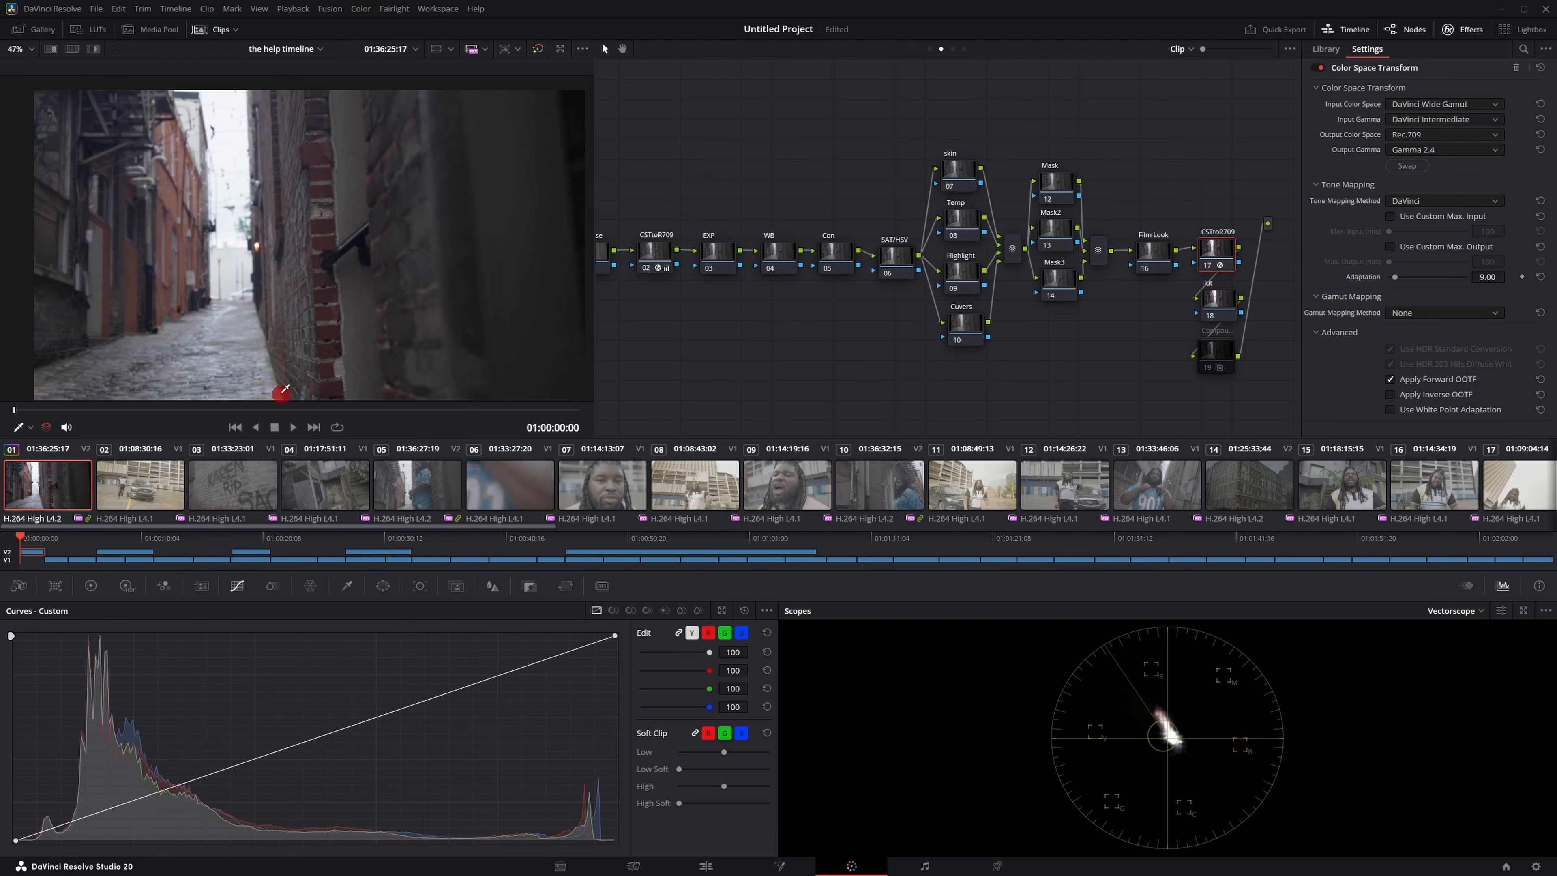
pyautogui.hotkey('ctrl', 'a')
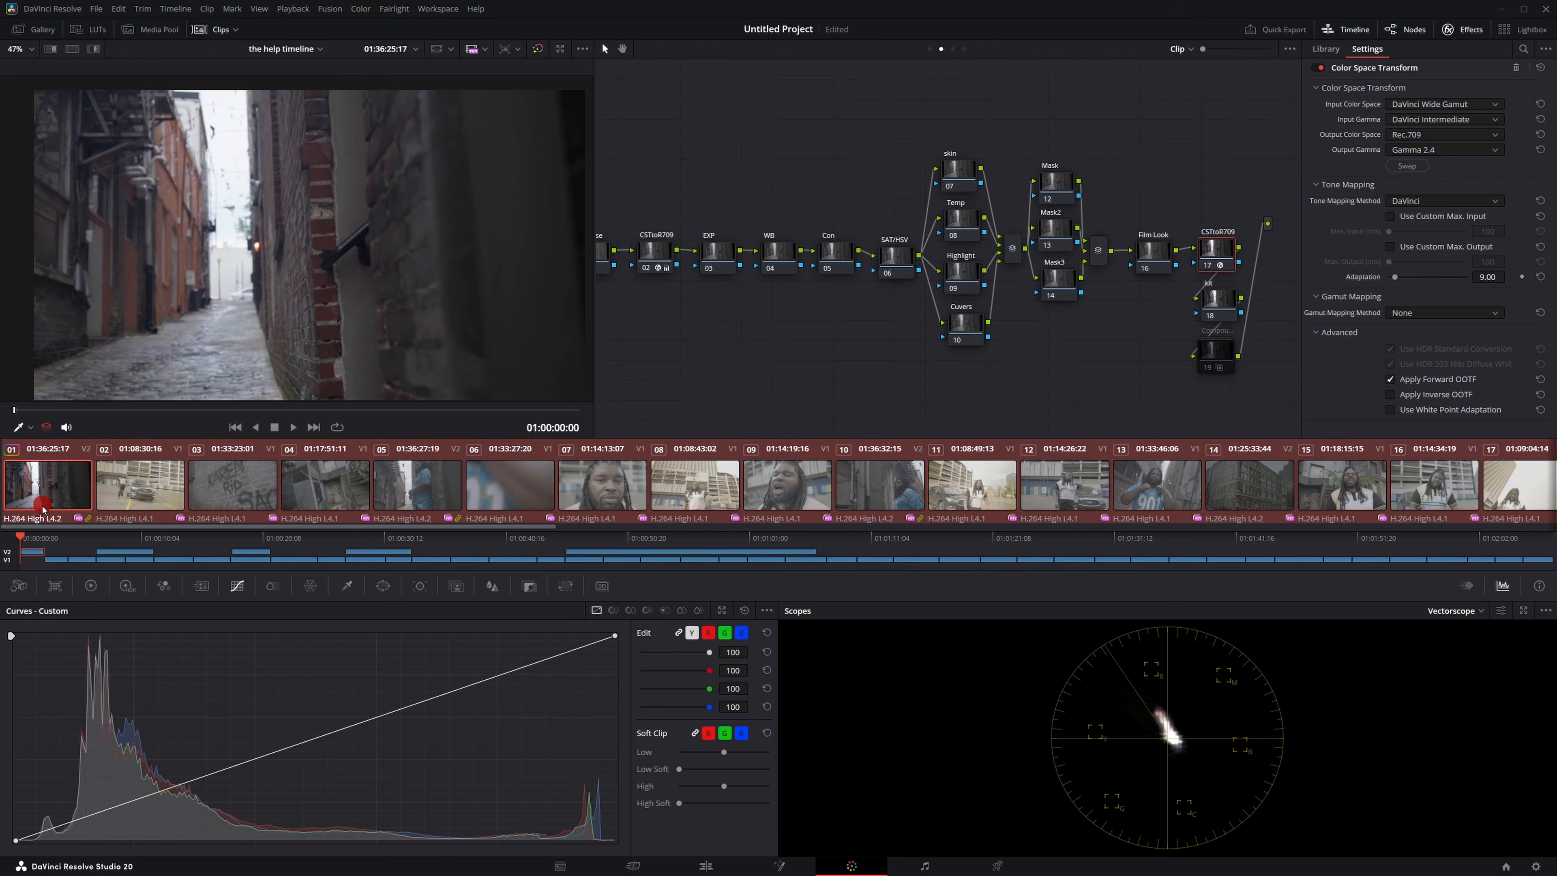
pyautogui.middleClick(43, 487)
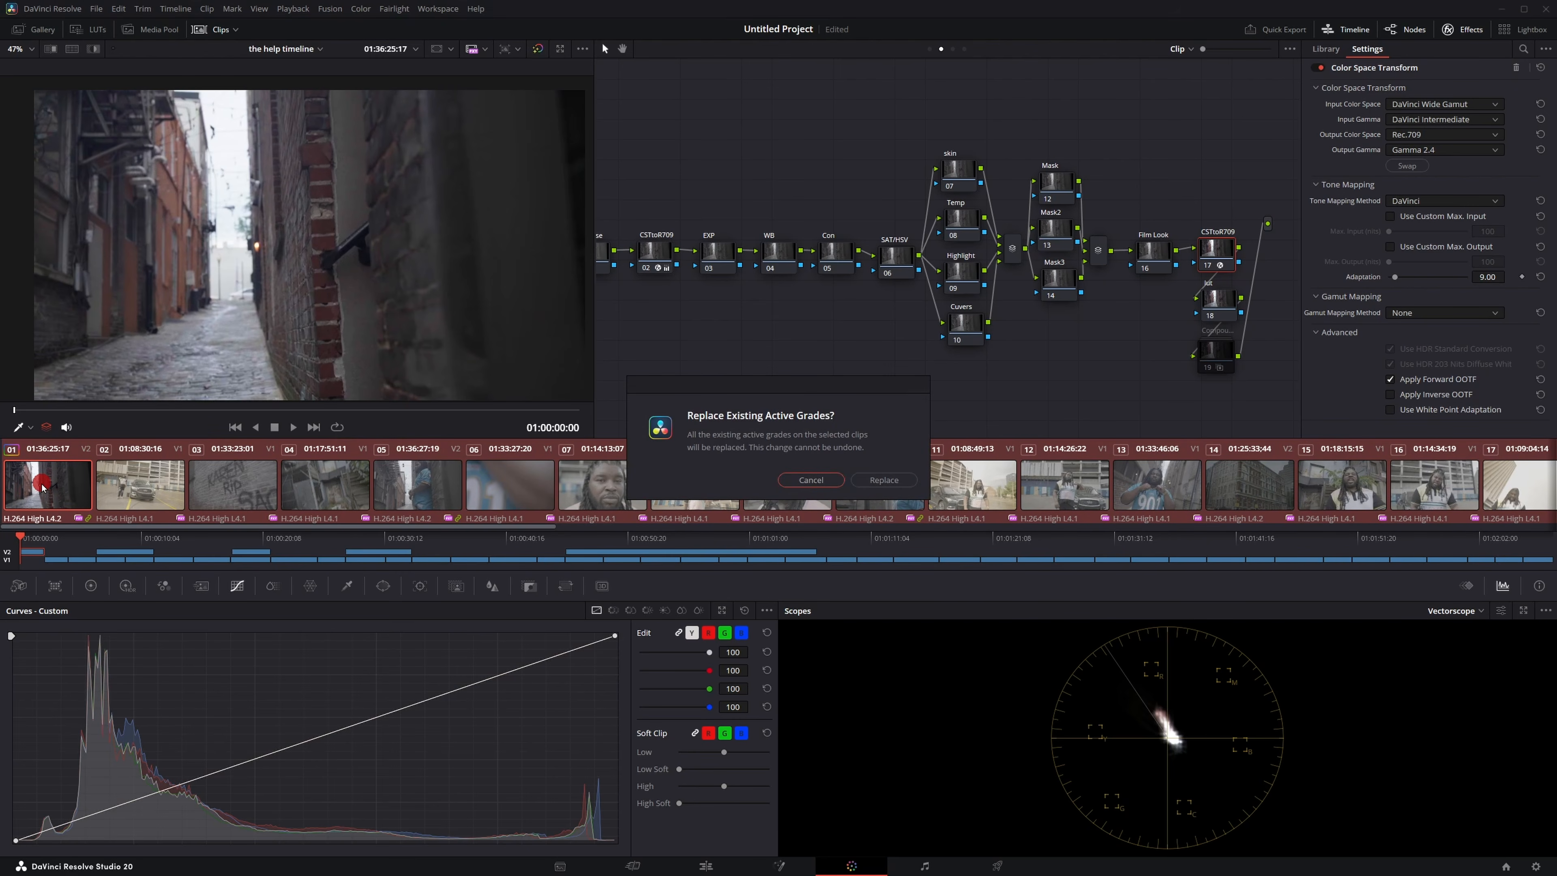
pyautogui.click(884, 480)
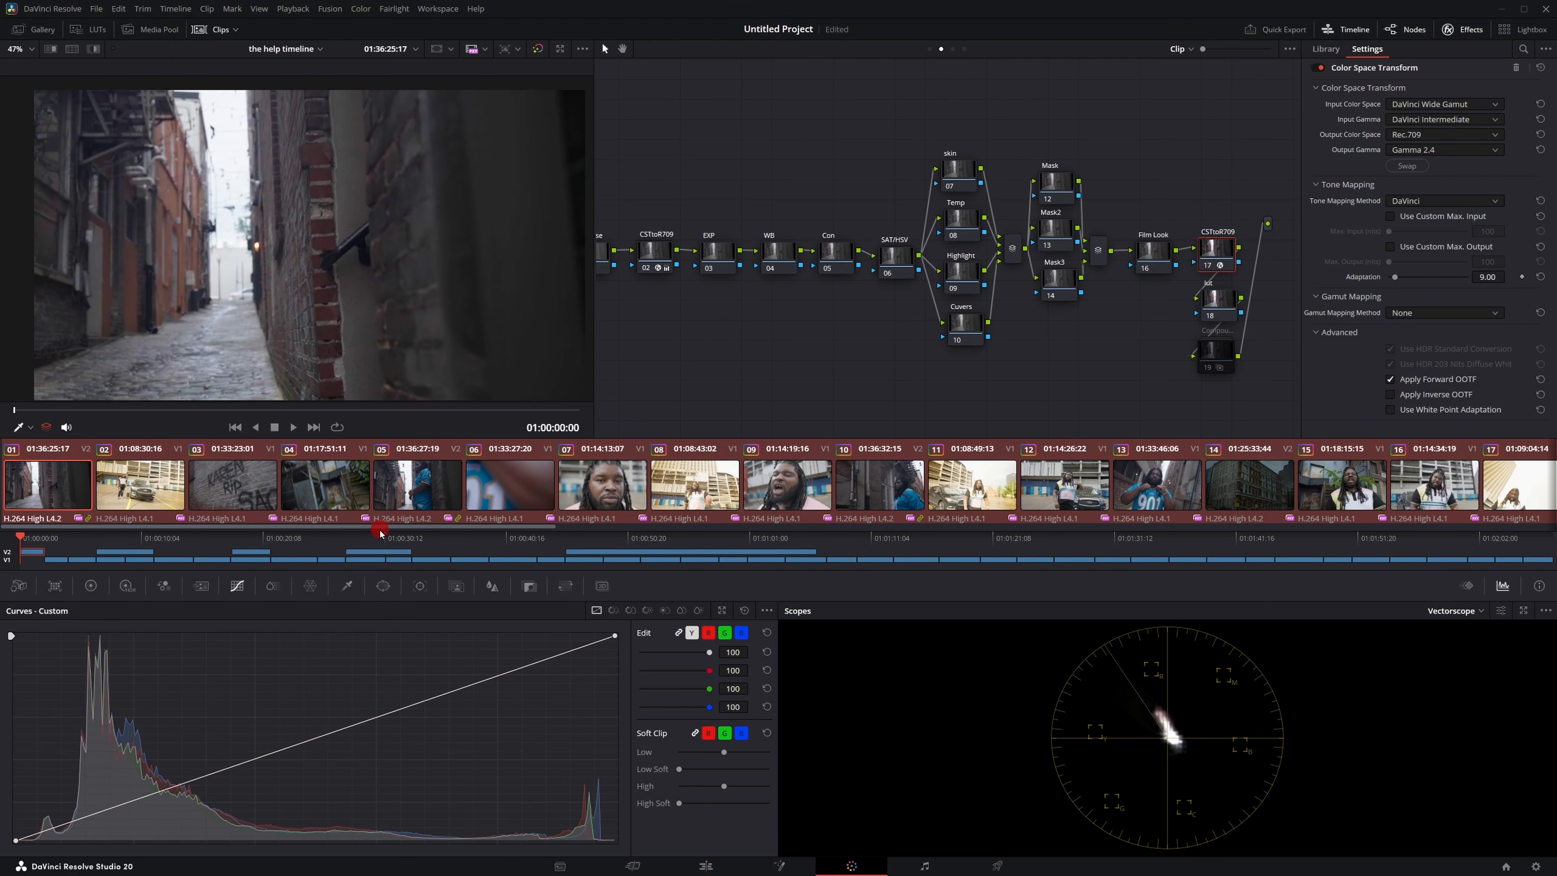
pyautogui.moveTo(379, 532); pyautogui.dragTo(1432, 422)
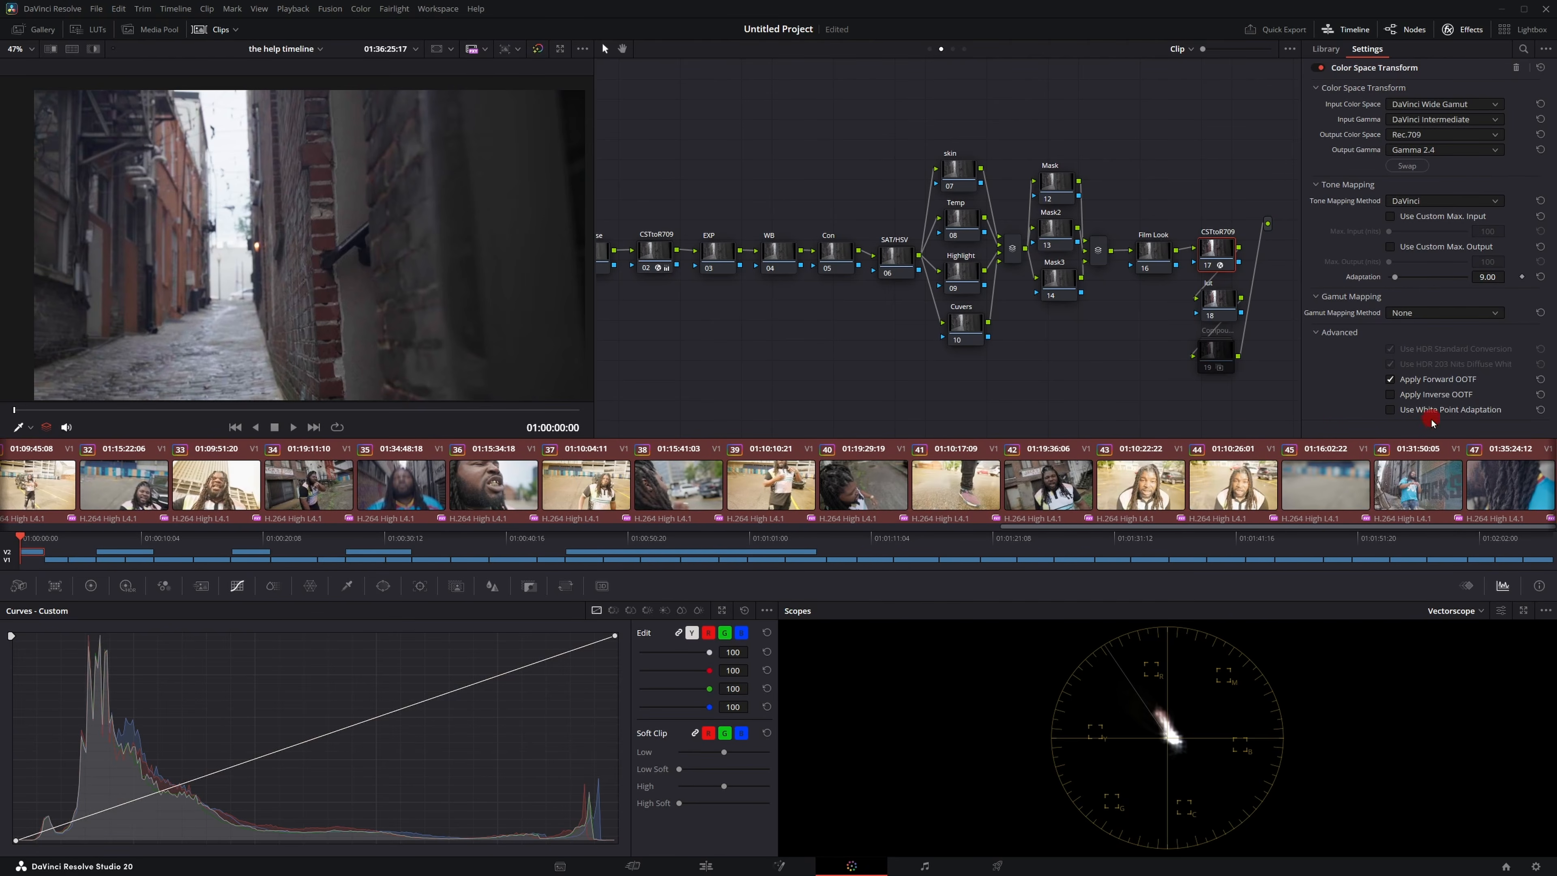
pyautogui.click(57, 492)
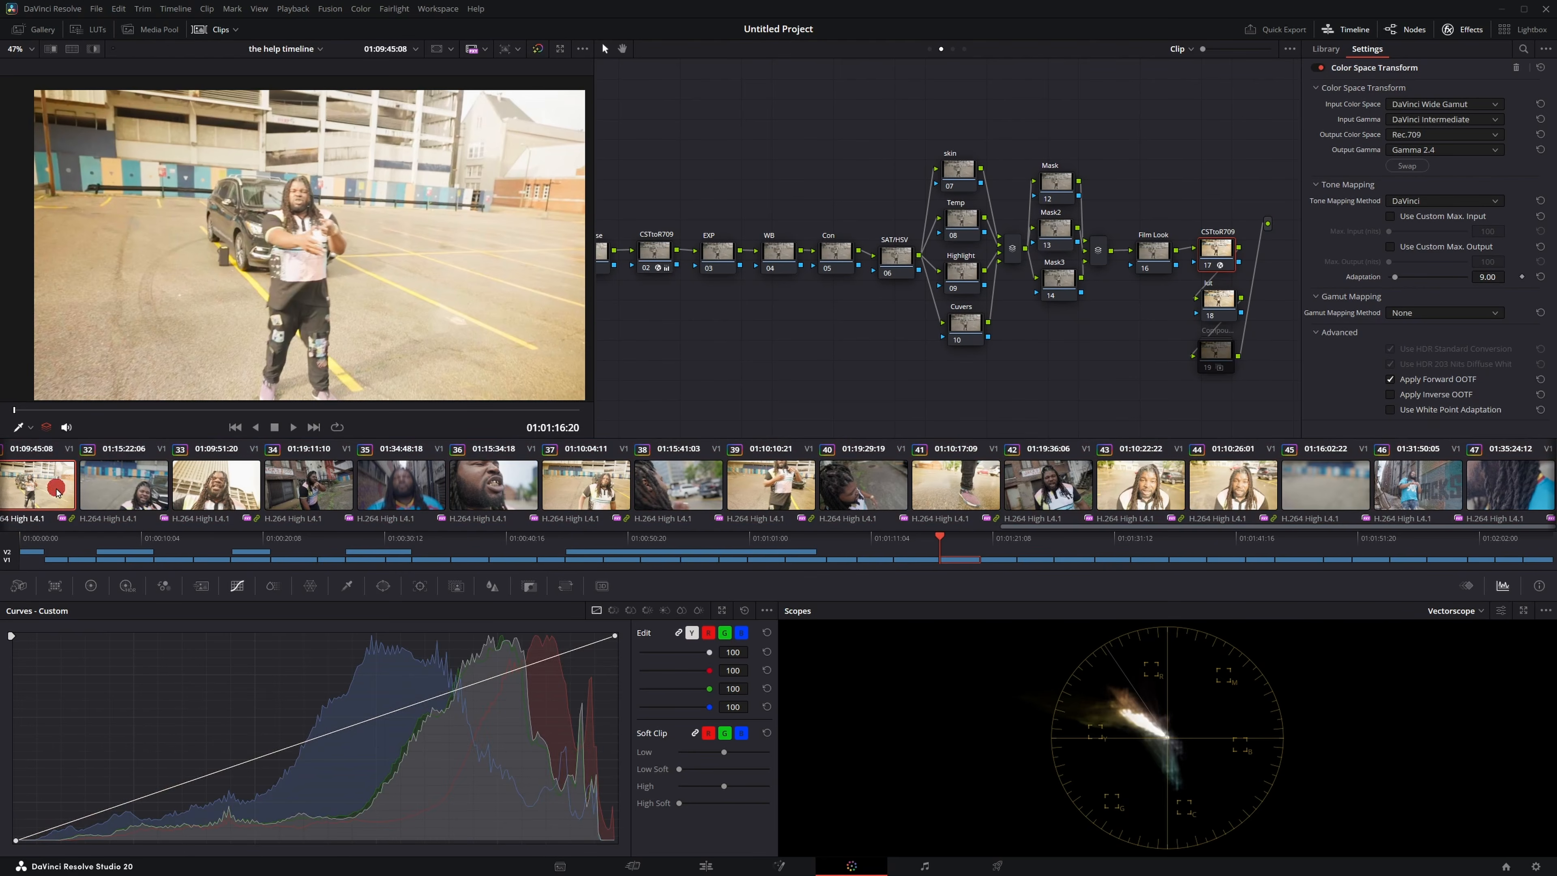
pyautogui.press('space')
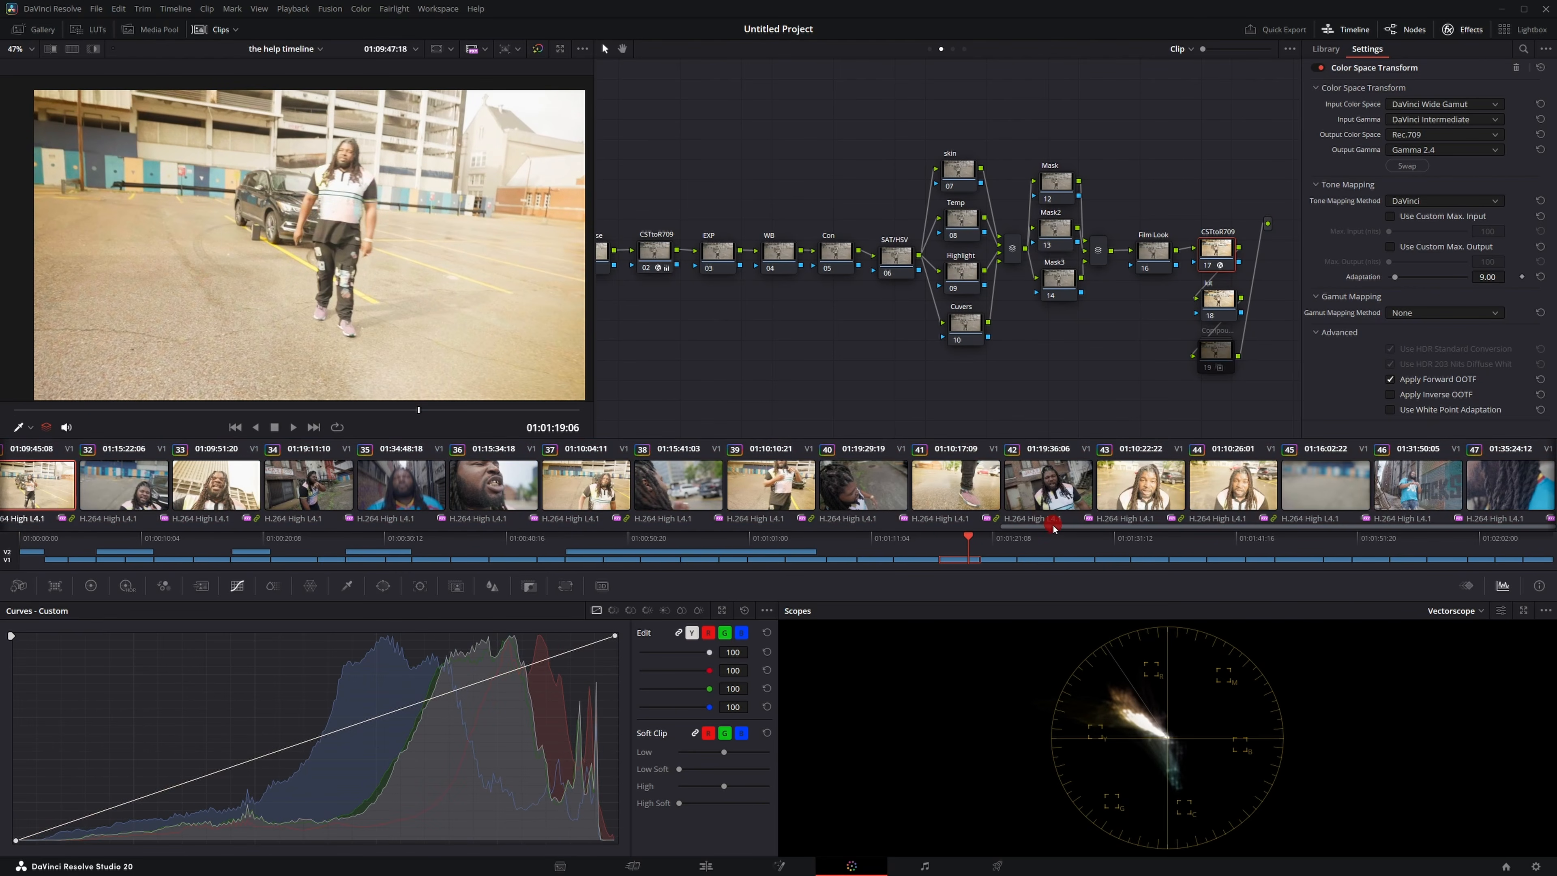
# Return to the first clip and open the Outdoors folder of the Vibe Check LUTs Pack.
pyautogui.moveTo(1053, 528); pyautogui.dragTo(54, 541)
pyautogui.click(42, 494)
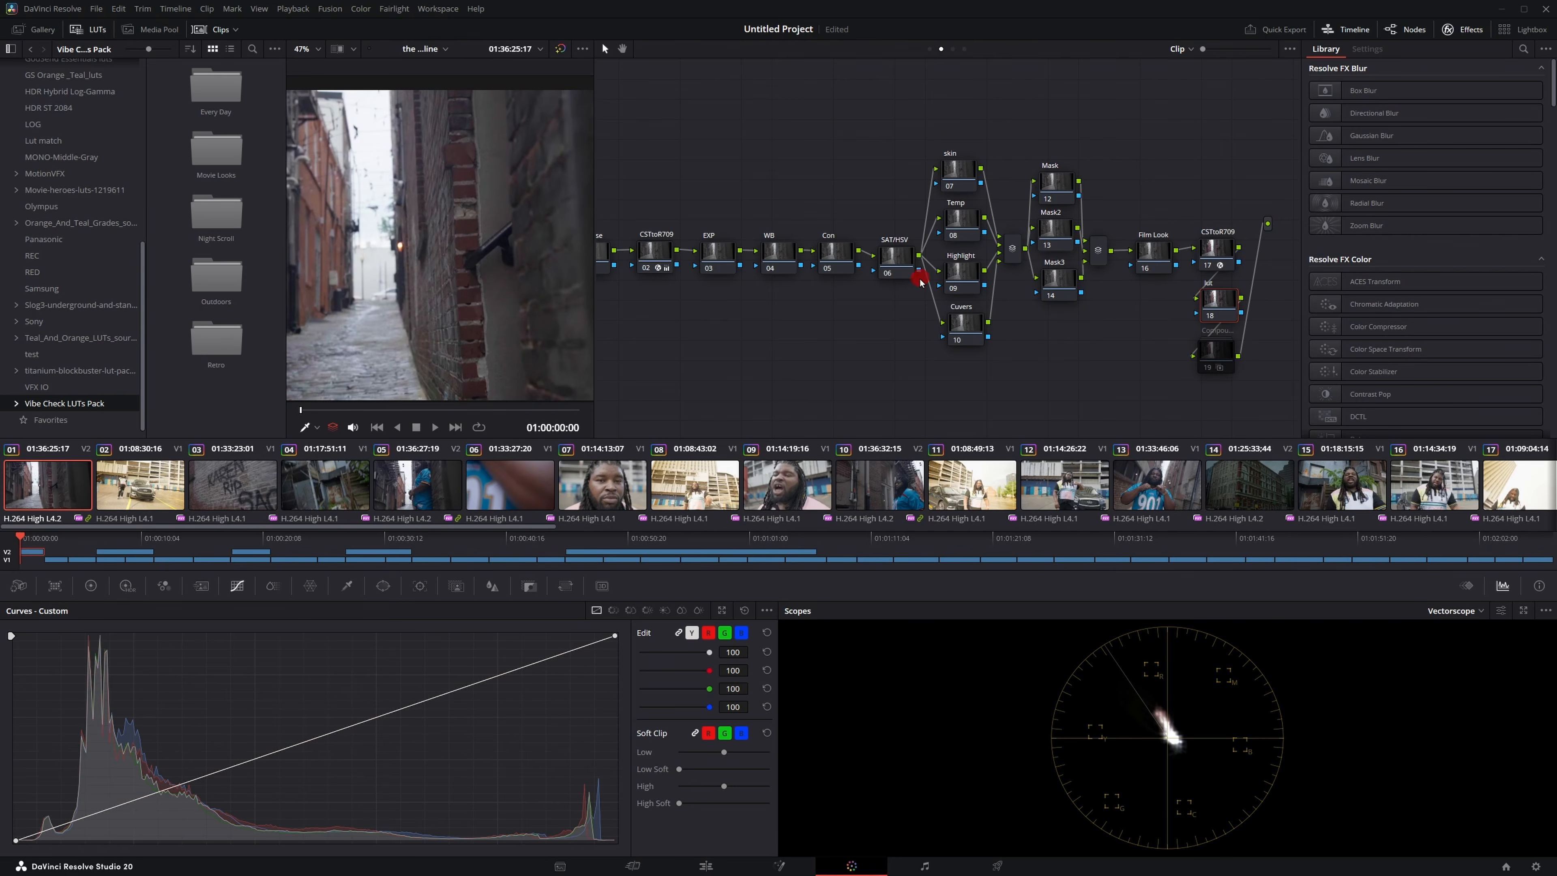
pyautogui.click(16, 403)
pyautogui.scroll(-3, 54, 411)
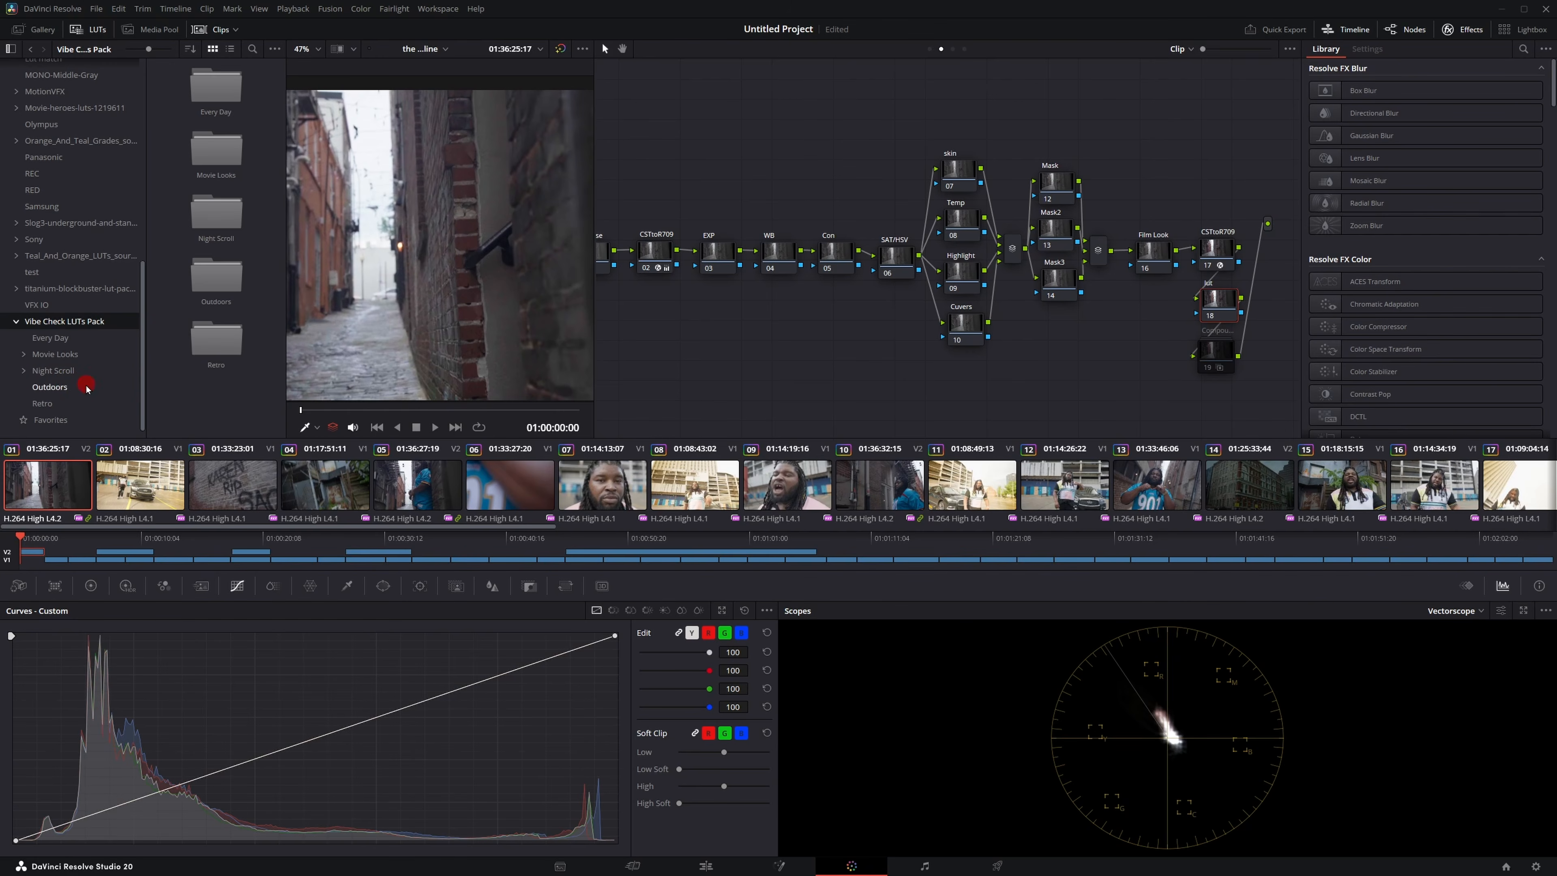
pyautogui.click(61, 388)
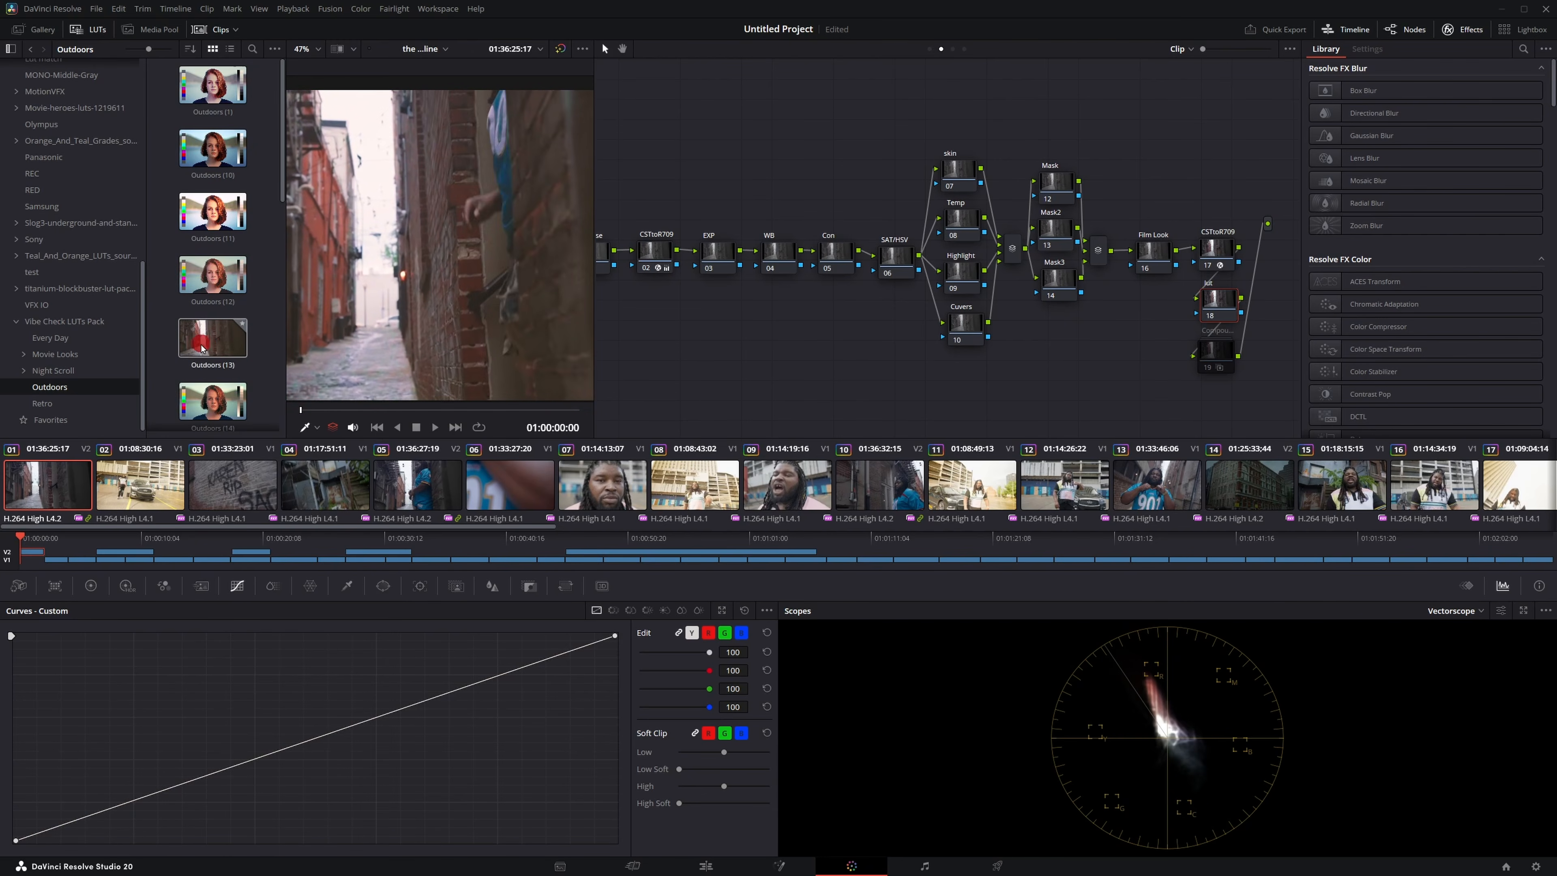
# Preview the Outdoors LUTs on the alley clip and apply Outdoors (10) to node 18.
pyautogui.scroll(-3, 206, 362)
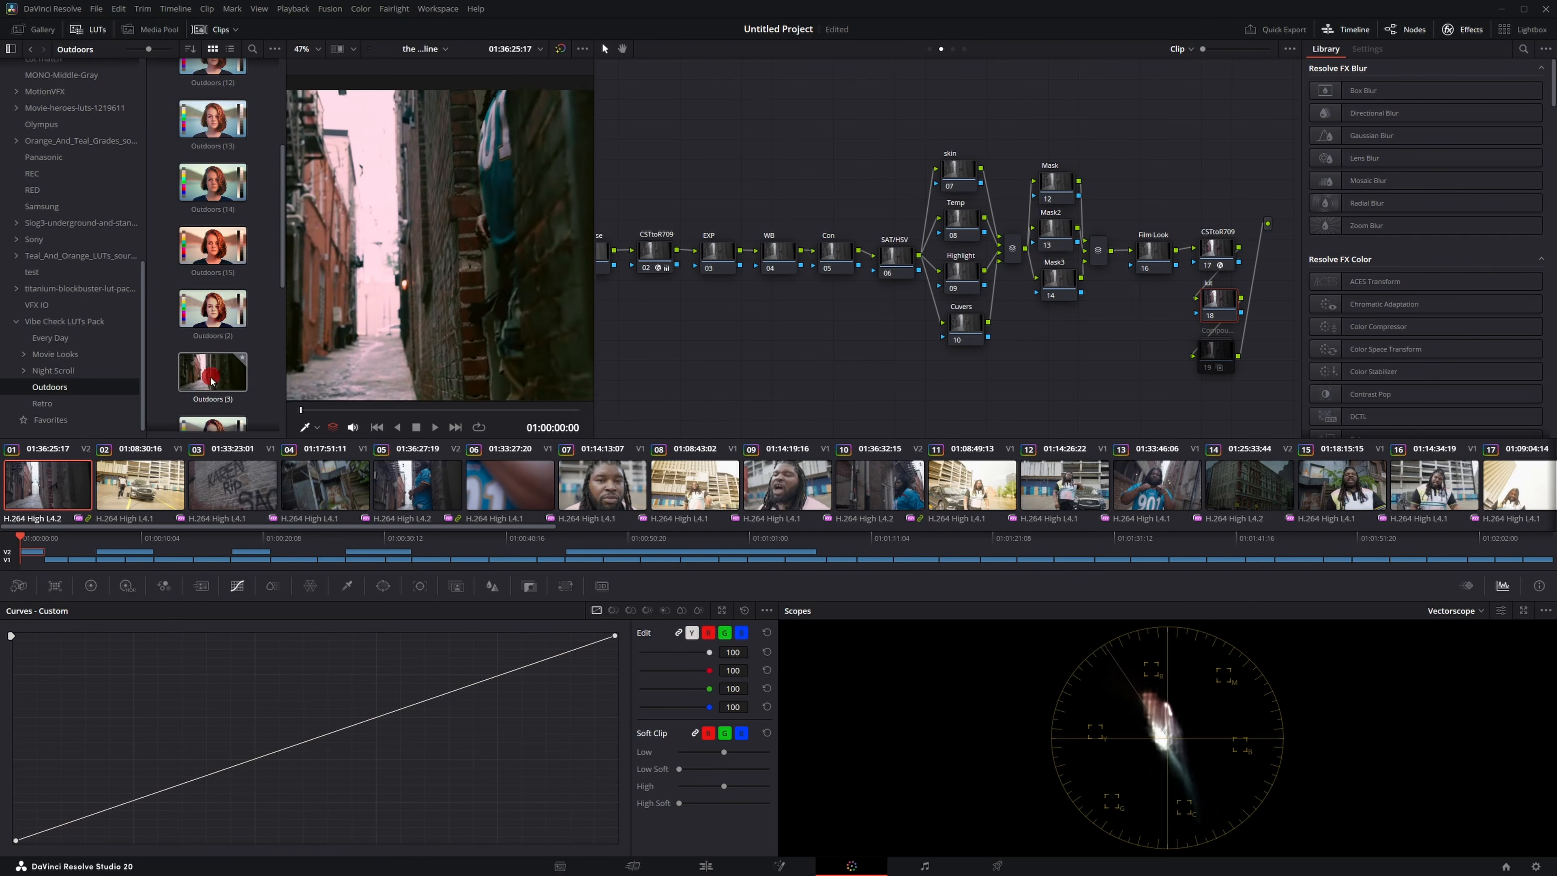
pyautogui.scroll(-4, 211, 374)
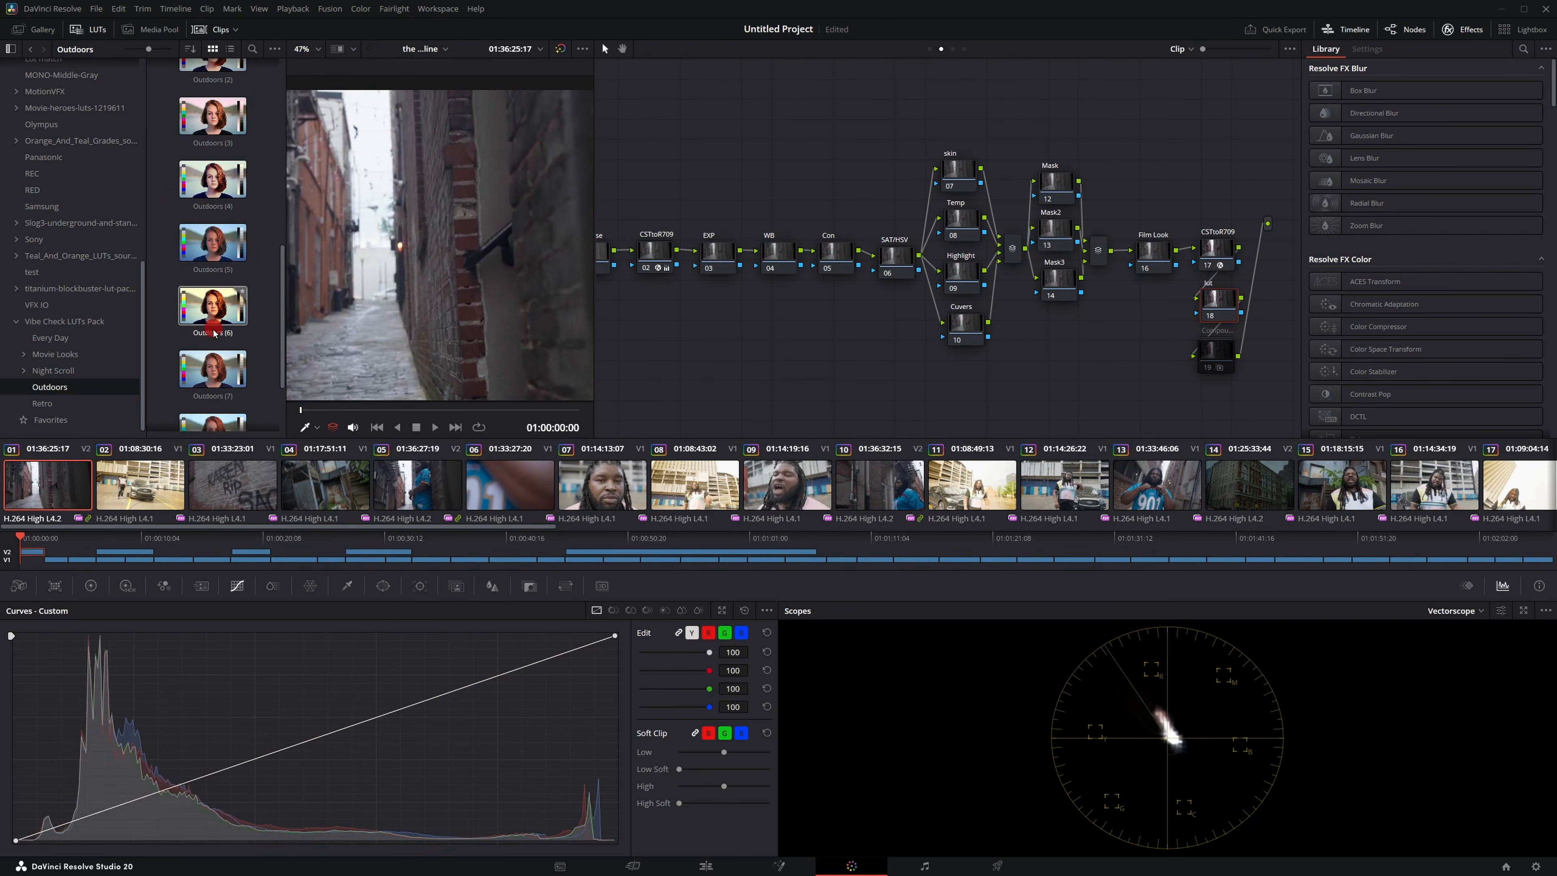
pyautogui.scroll(6, 202, 245)
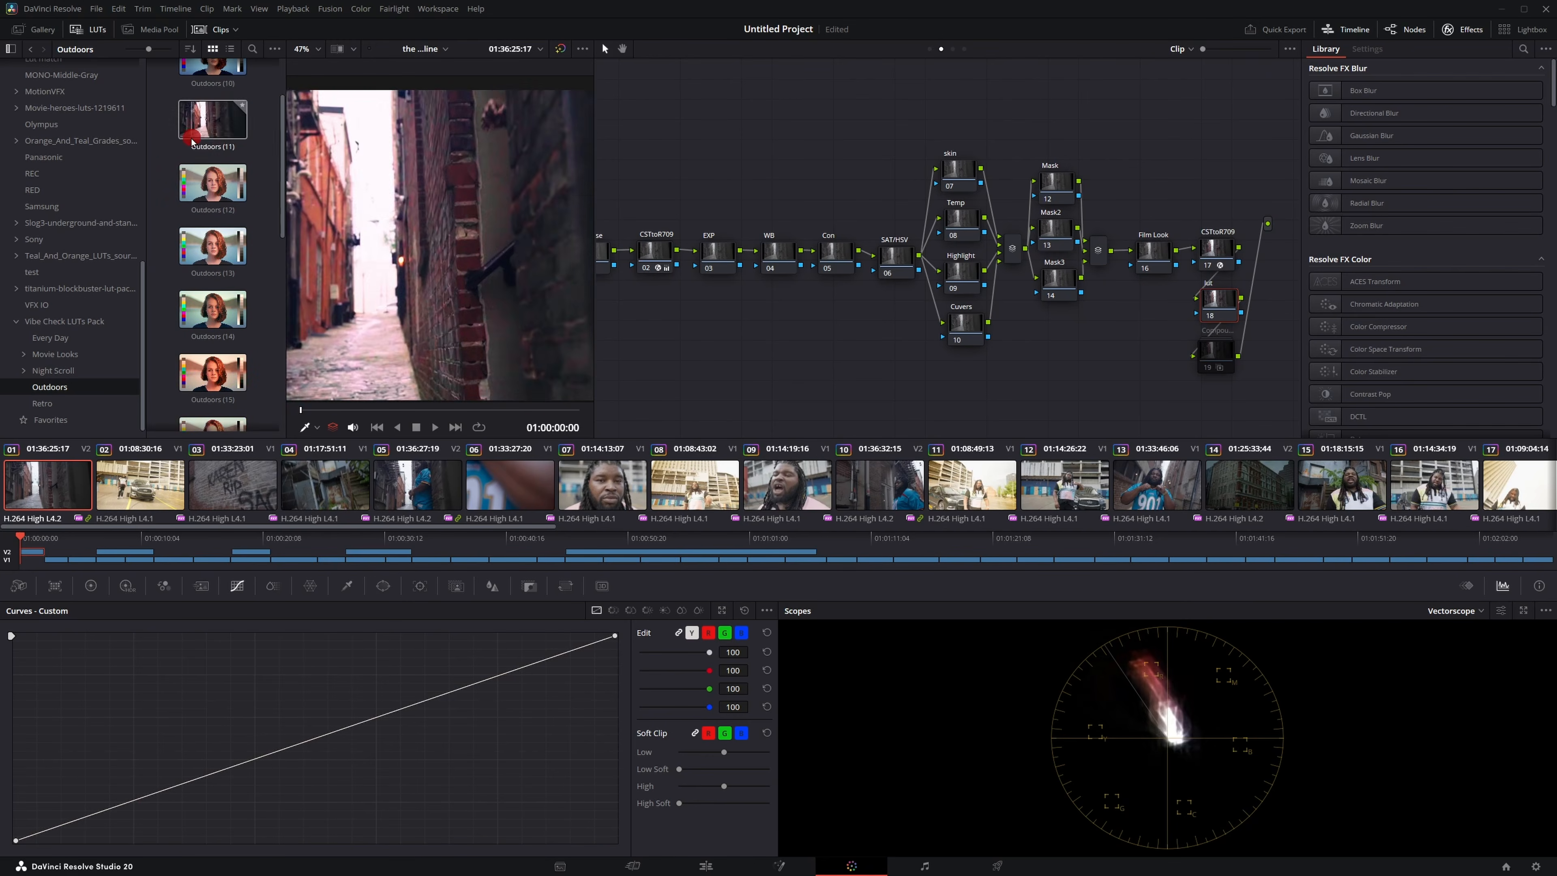
pyautogui.scroll(1, 196, 147)
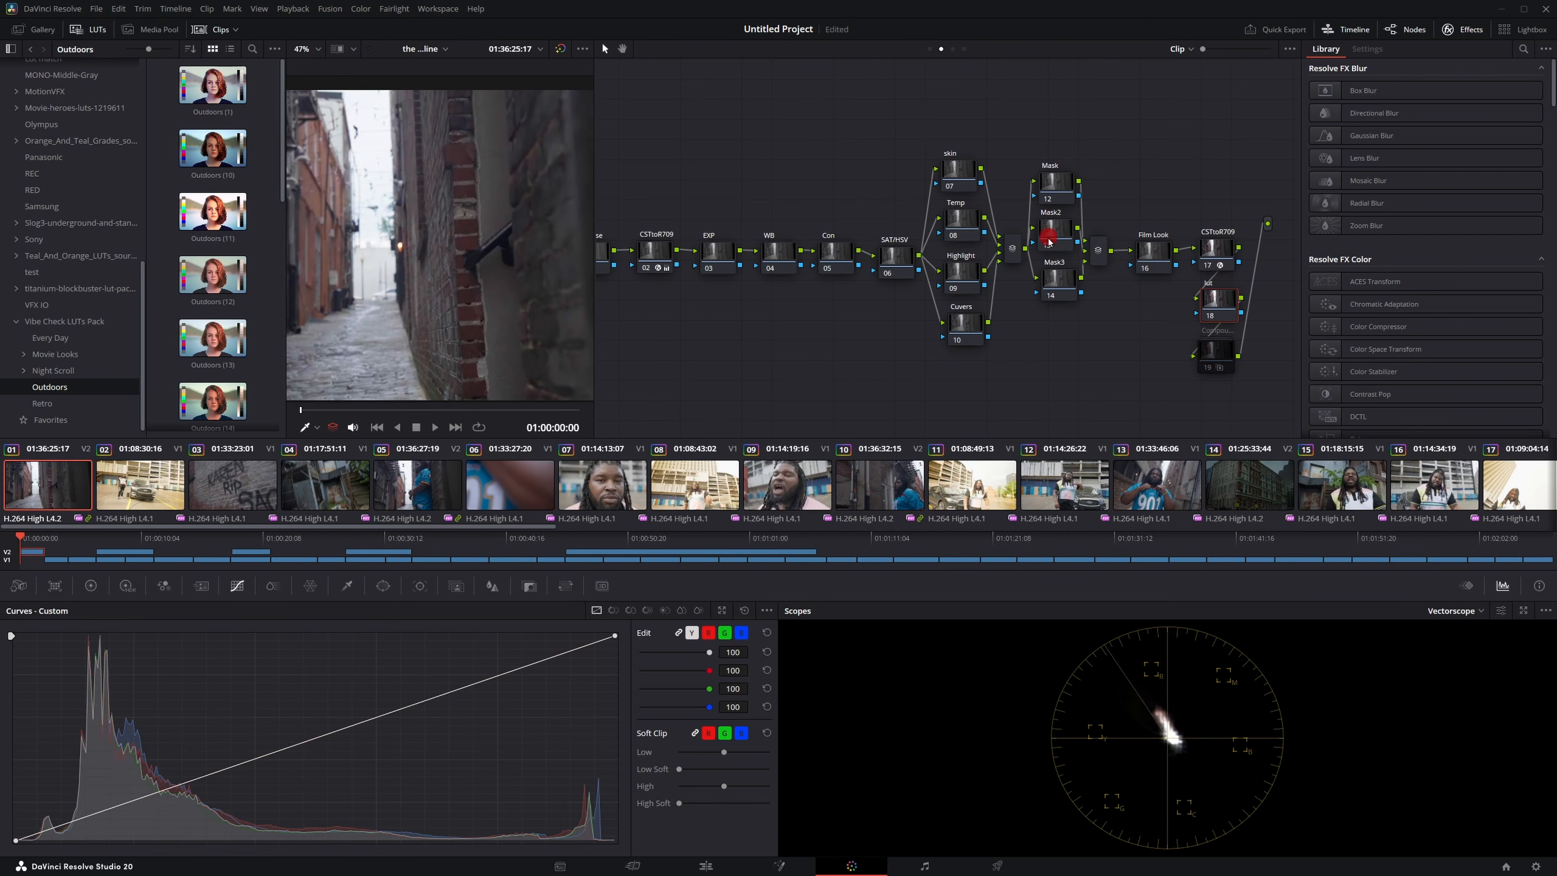
pyautogui.click(1226, 305)
pyautogui.doubleClick(212, 148)
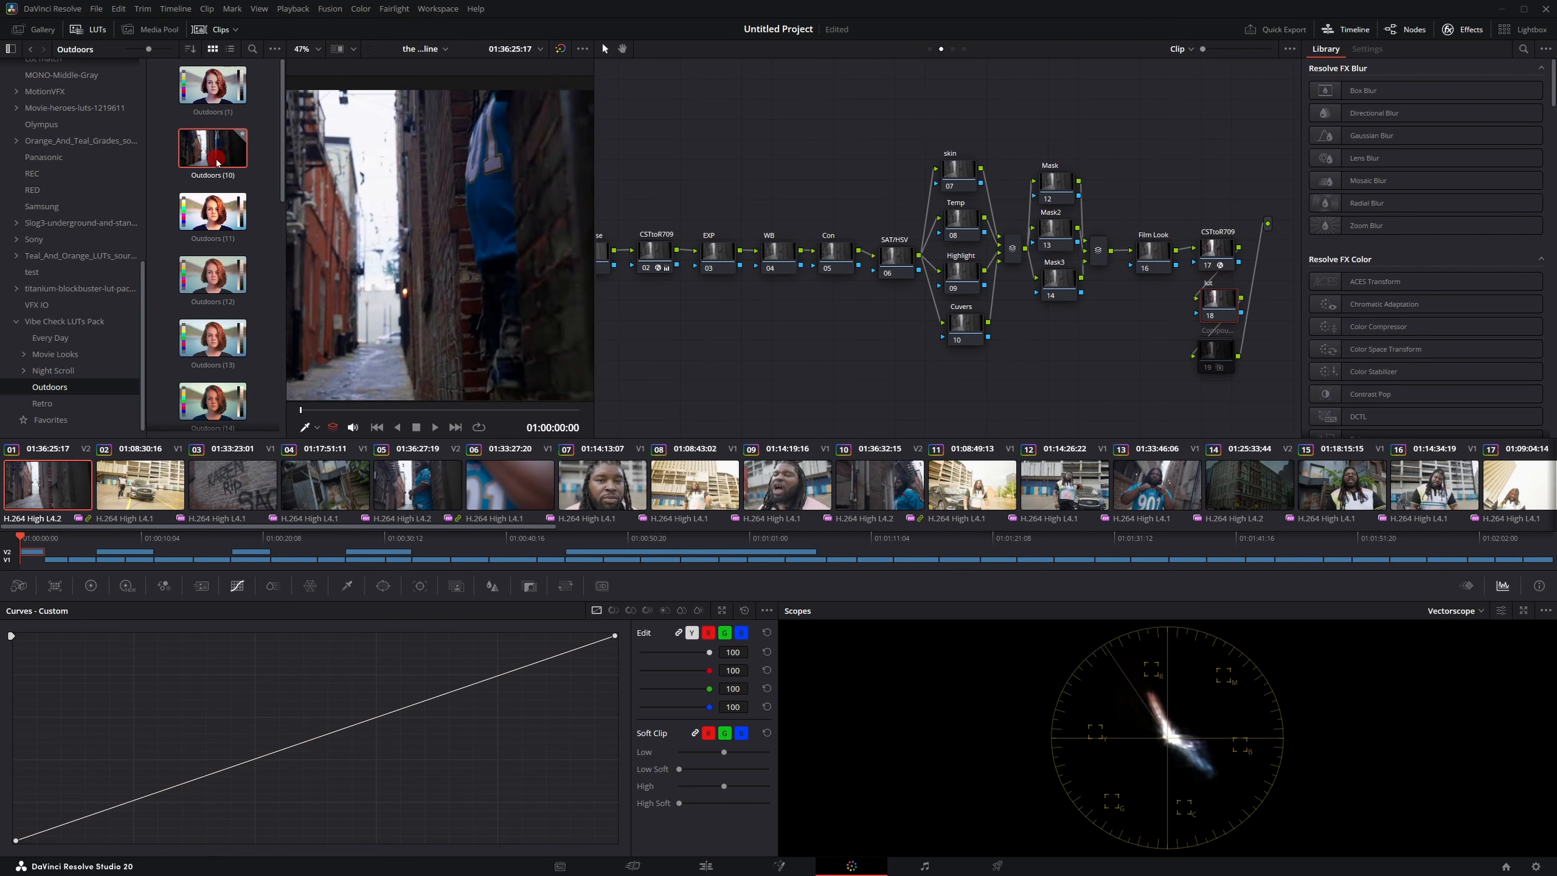
pyautogui.click(70, 30)
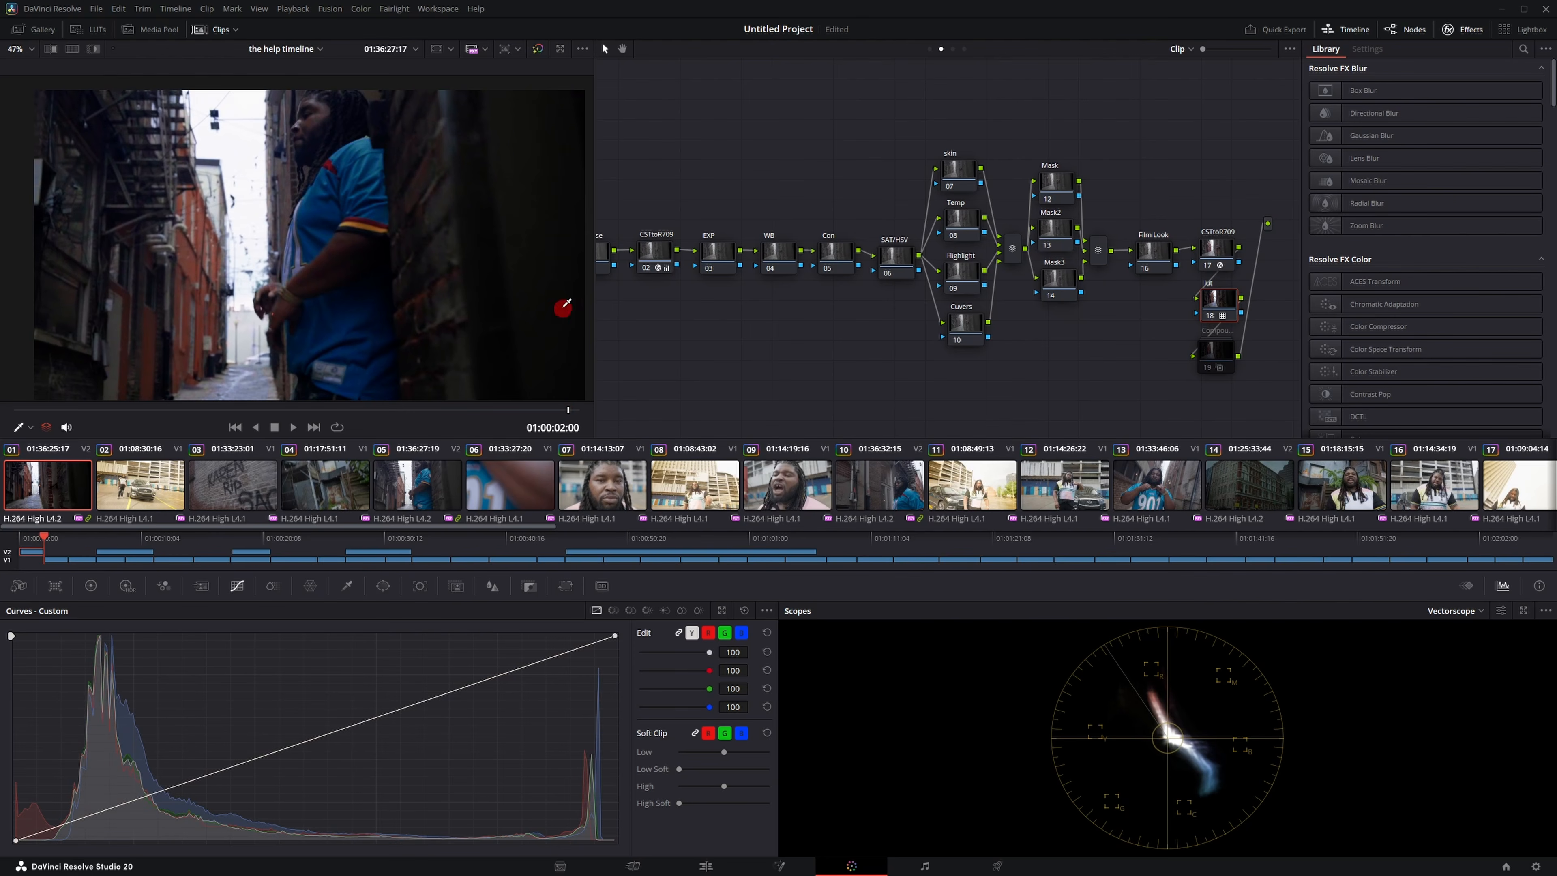
# Raise the HDR Global exposure to 0.30 on the EXP node 03.
pyautogui.click(717, 258)
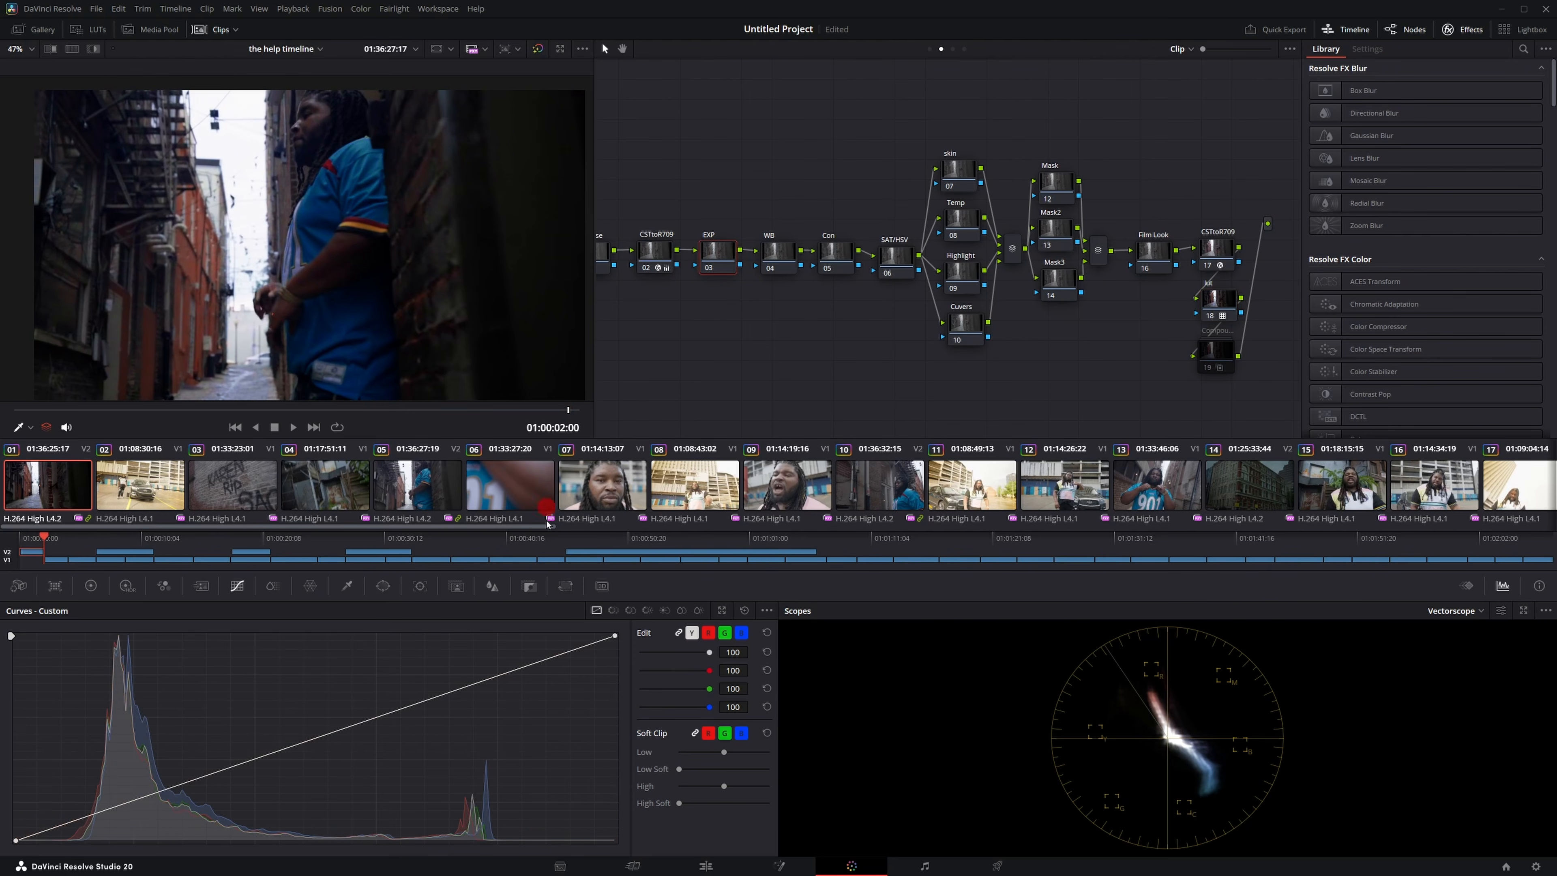
pyautogui.click(127, 588)
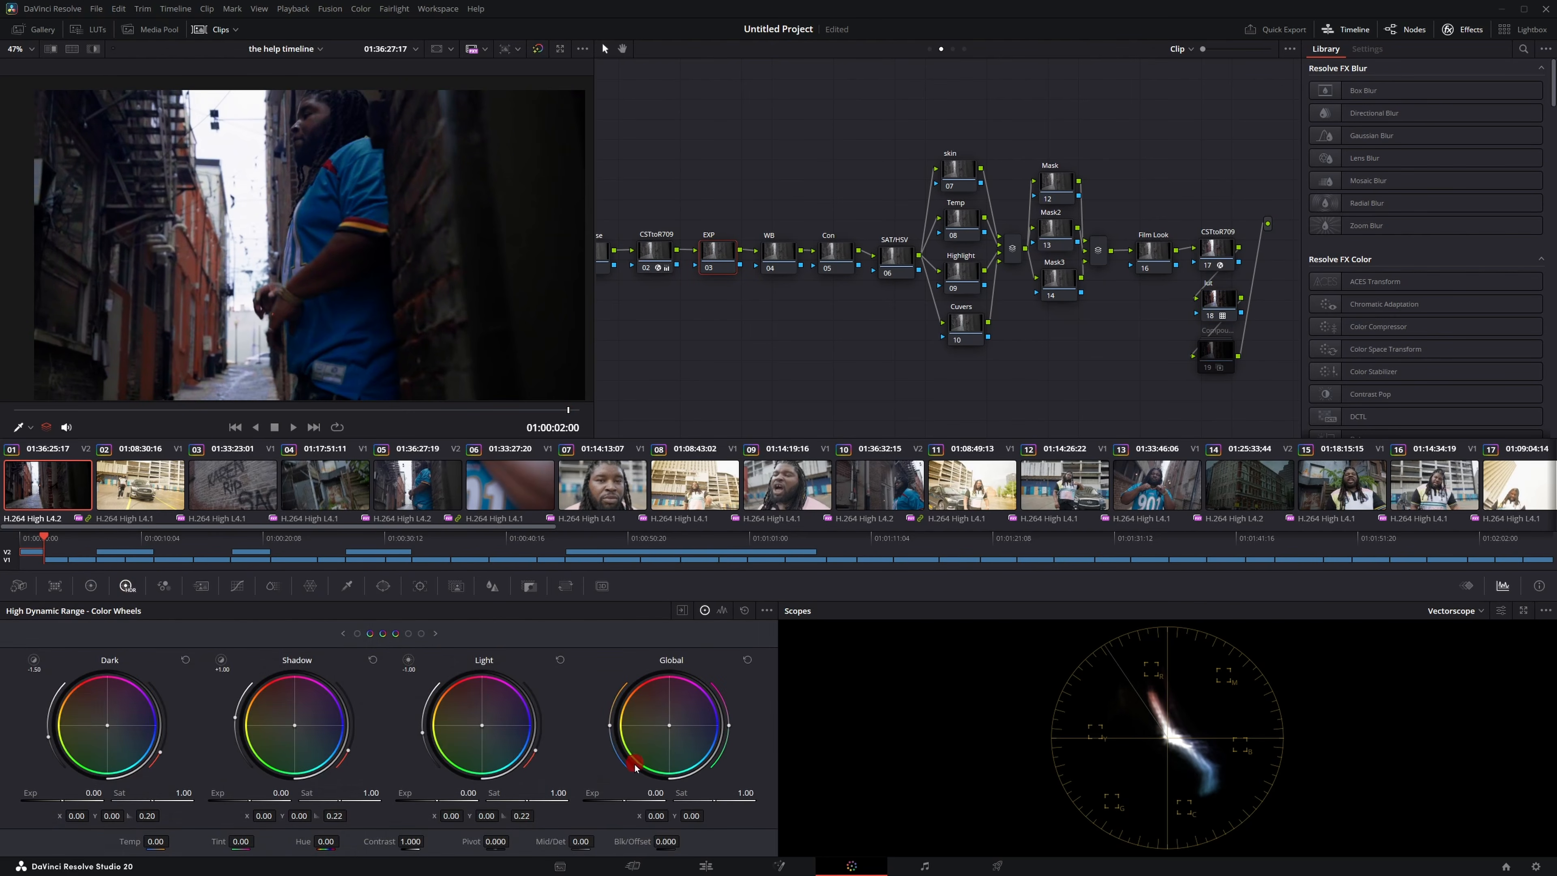
pyautogui.moveTo(658, 793); pyautogui.dragTo(682, 793)
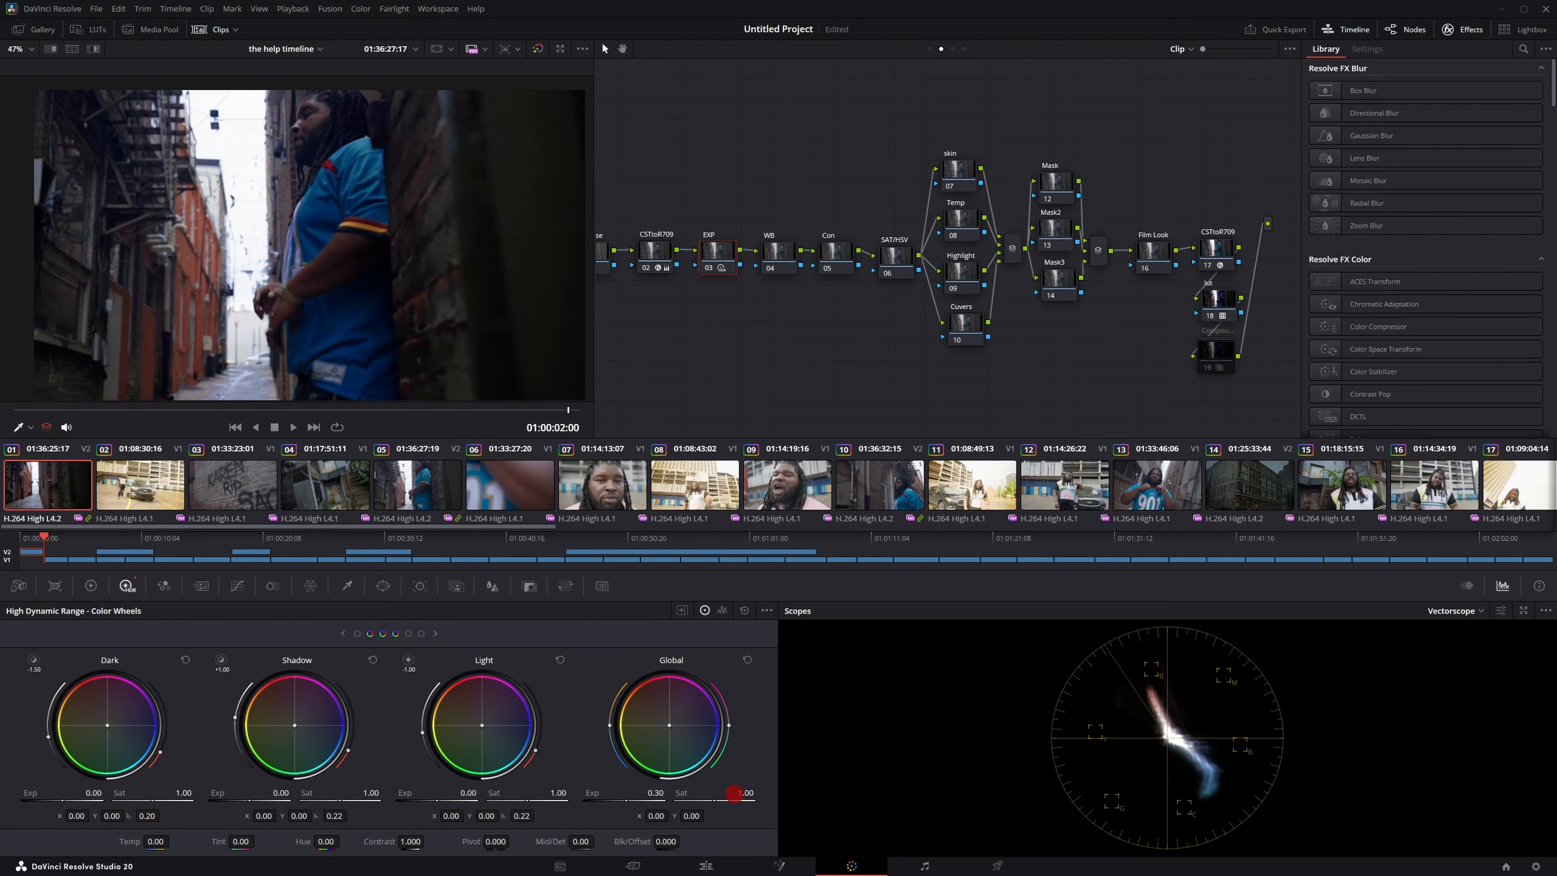
# Shift the Gain color balance of the WB node 04 to red 1.00, green 1.01 and blue 0.91, and review the clip.
pyautogui.click(778, 259)
pyautogui.click(91, 586)
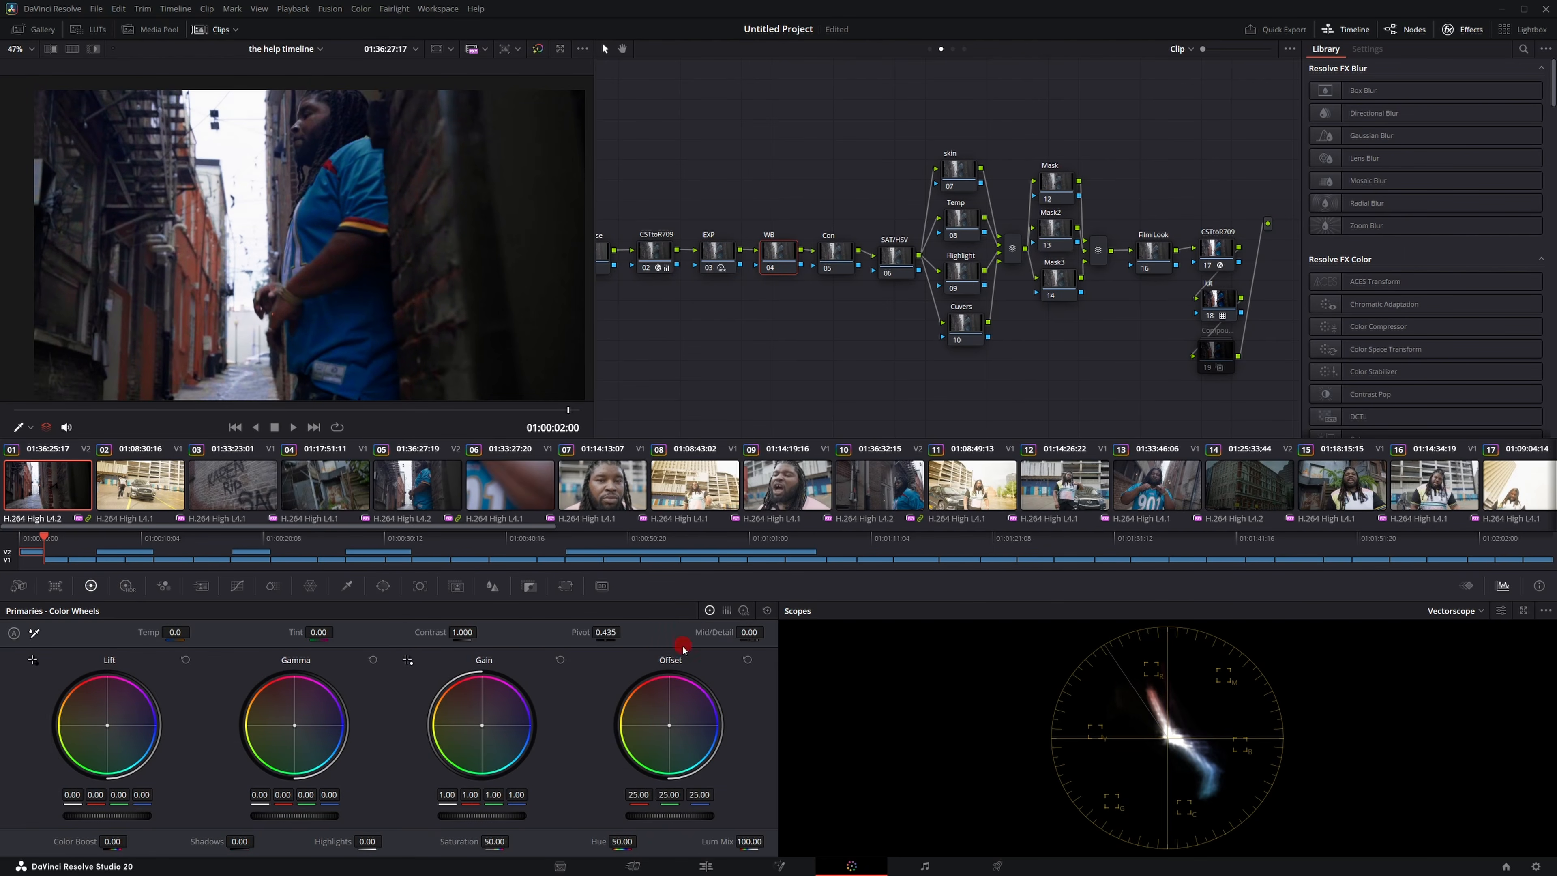
pyautogui.rightClick(776, 253)
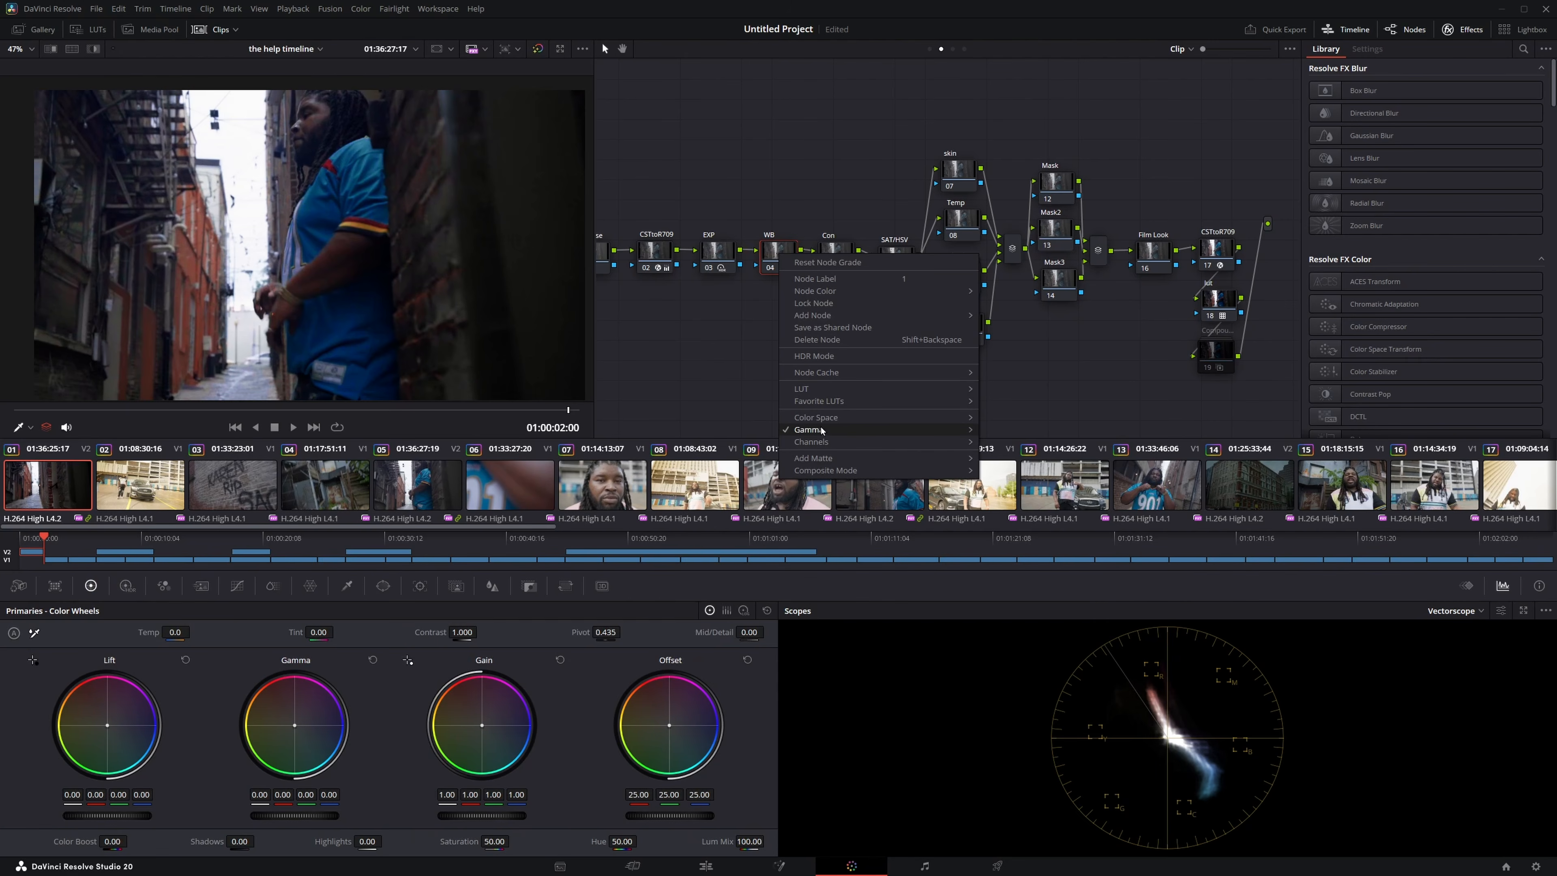
pyautogui.click(495, 730)
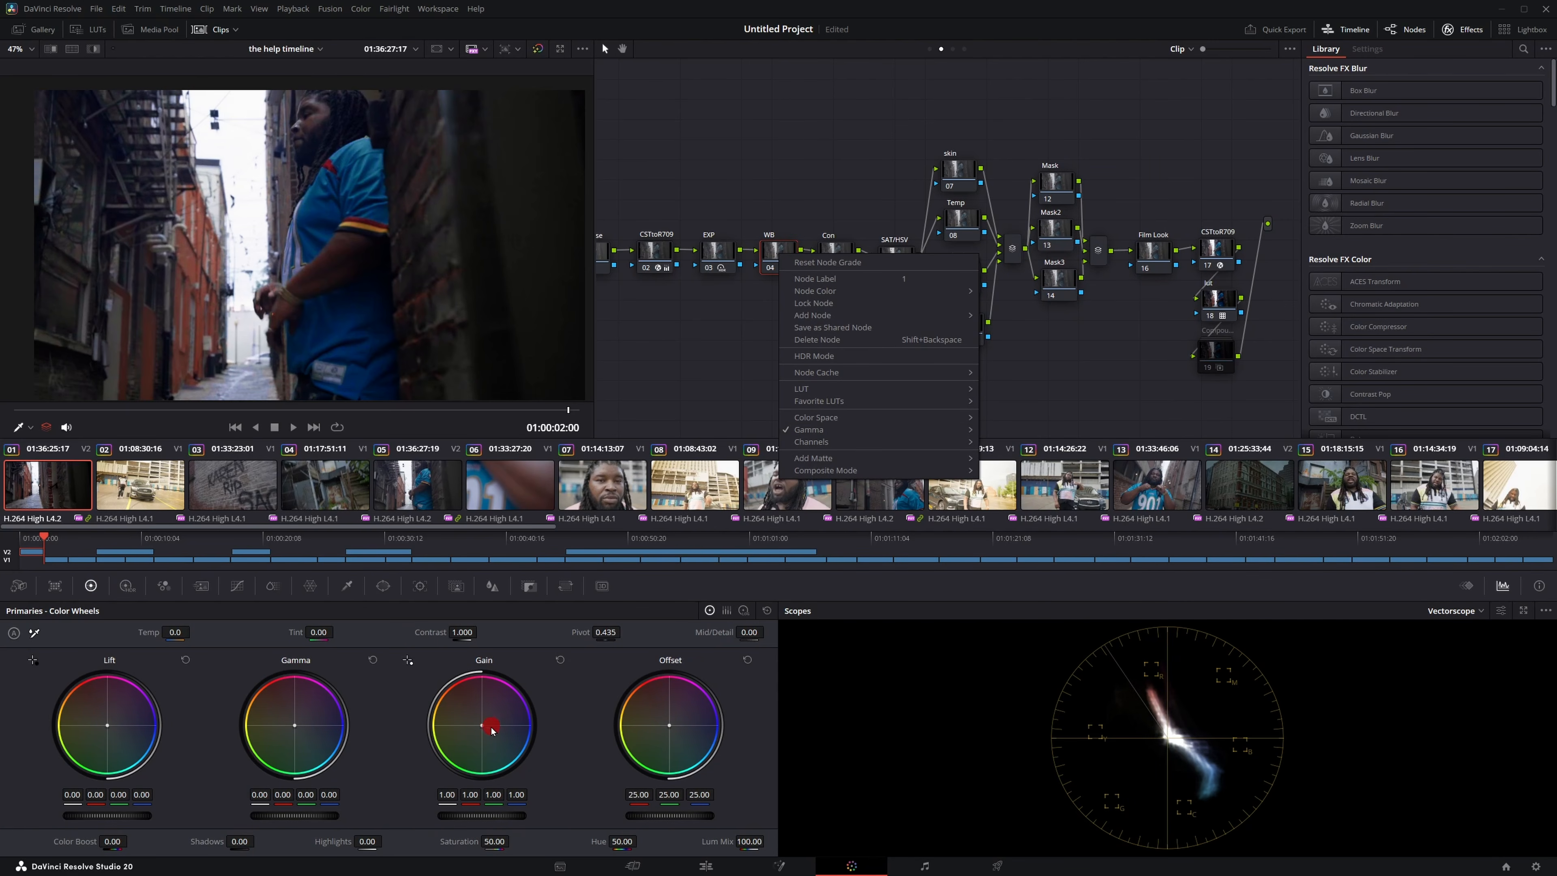
pyautogui.moveTo(484, 728); pyautogui.dragTo(468, 725)
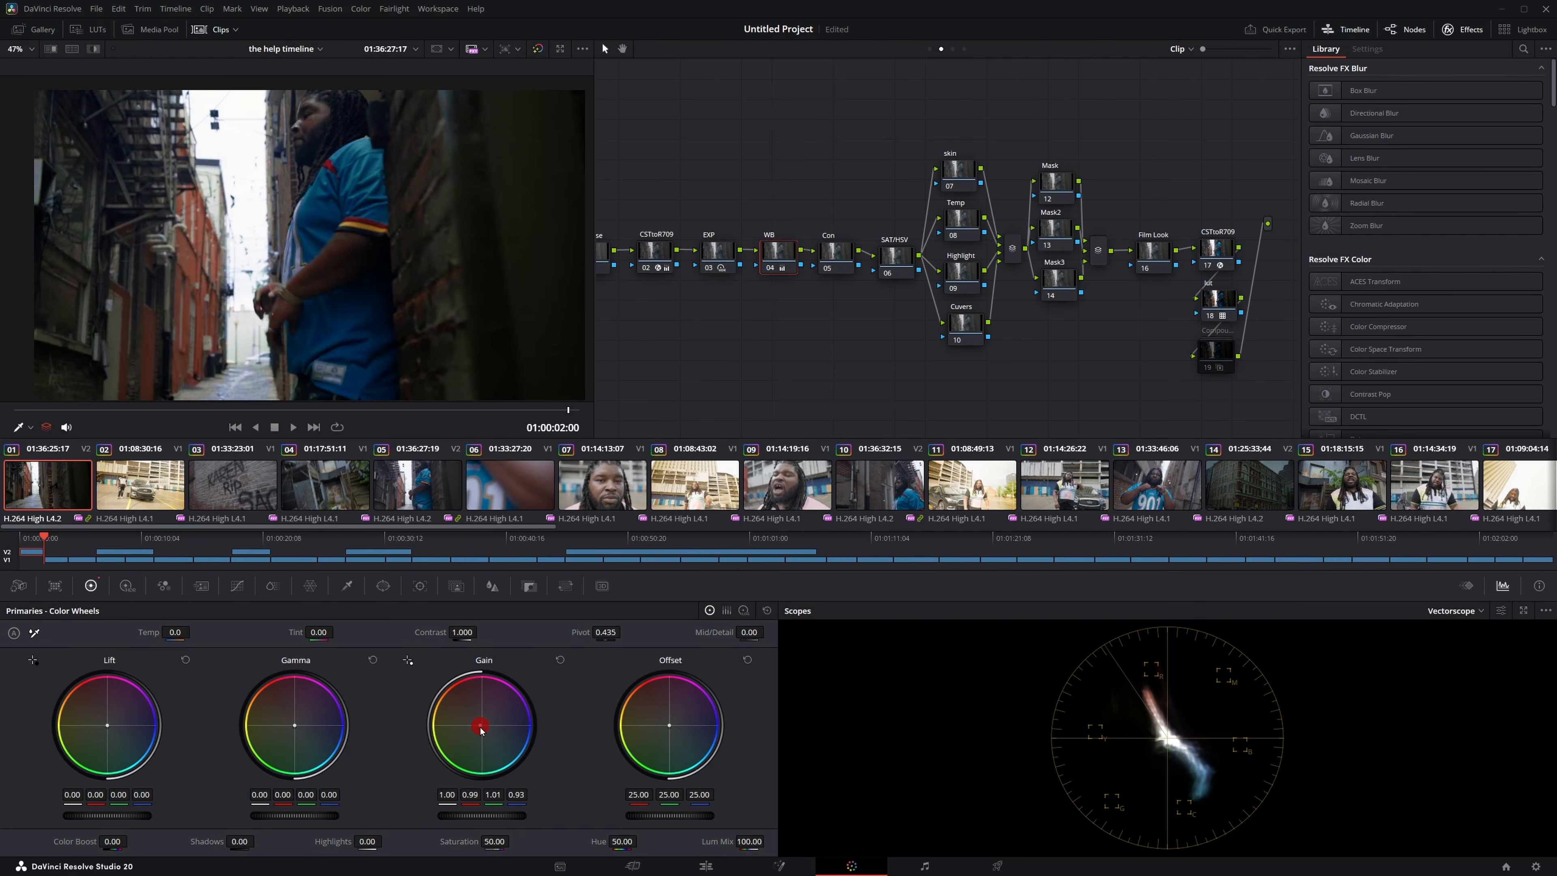
pyautogui.moveTo(480, 726); pyautogui.dragTo(475, 725)
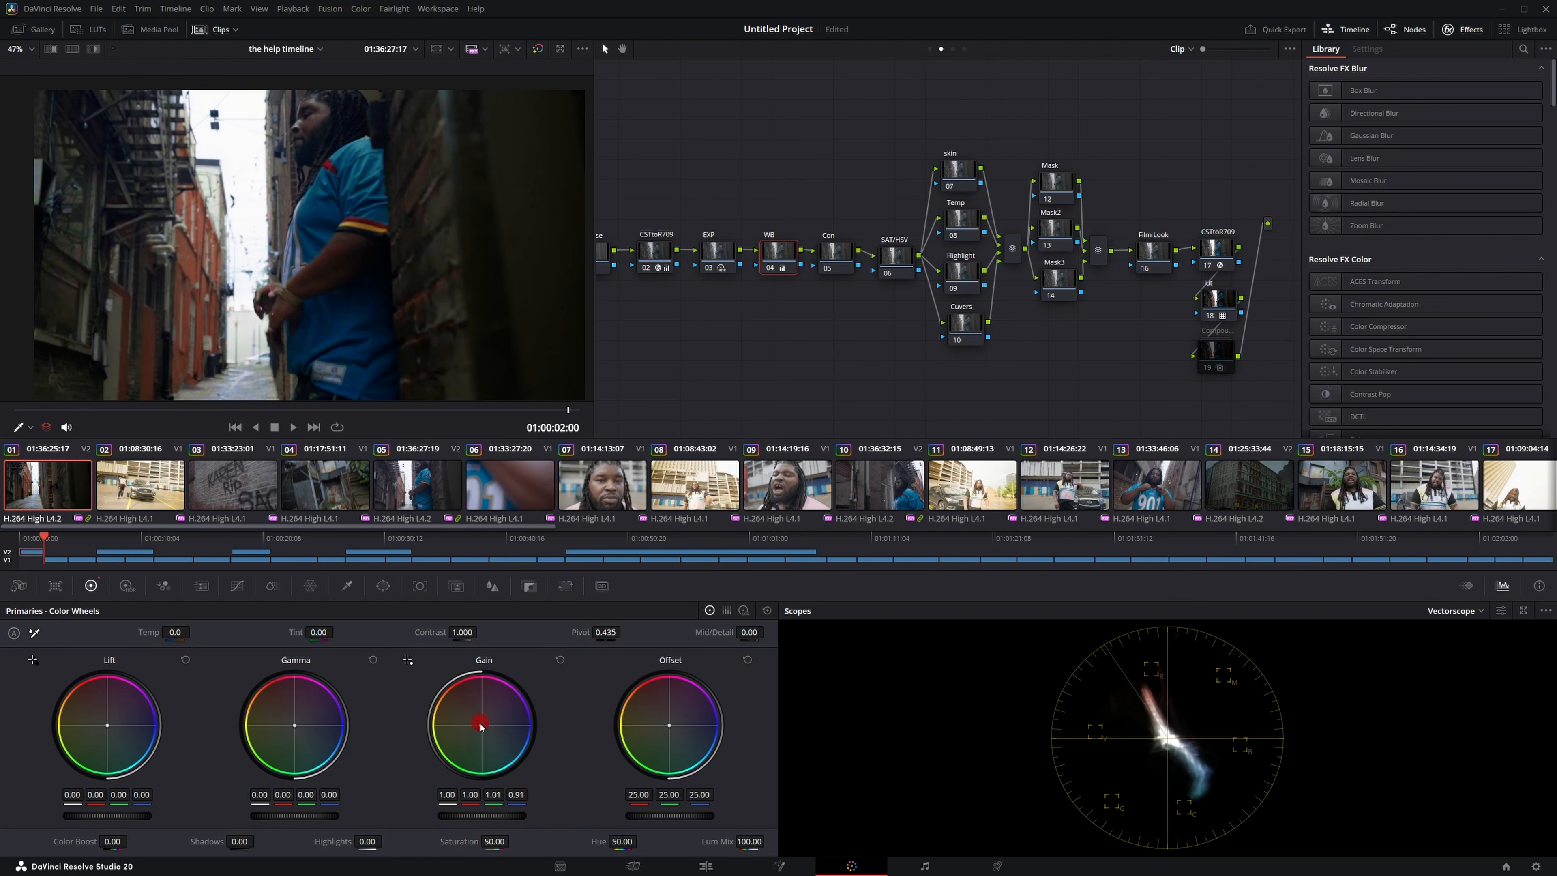
pyautogui.moveTo(568, 409); pyautogui.dragTo(374, 398)
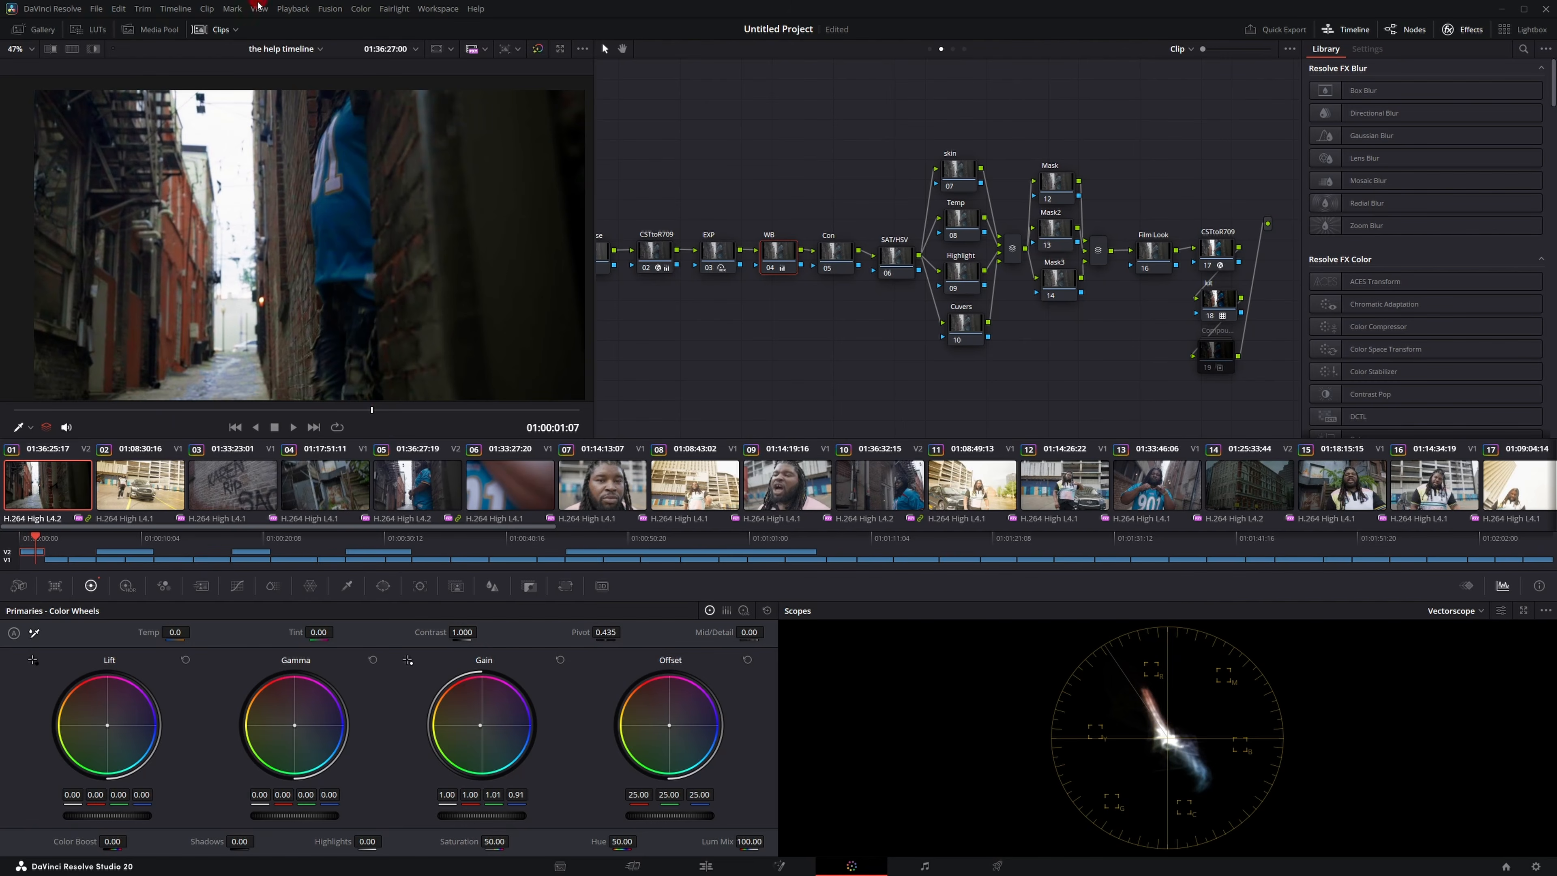
# Filter the clips to the Aroll 1 group and look through them, ending on the group's first clip.
pyautogui.click(236, 30)
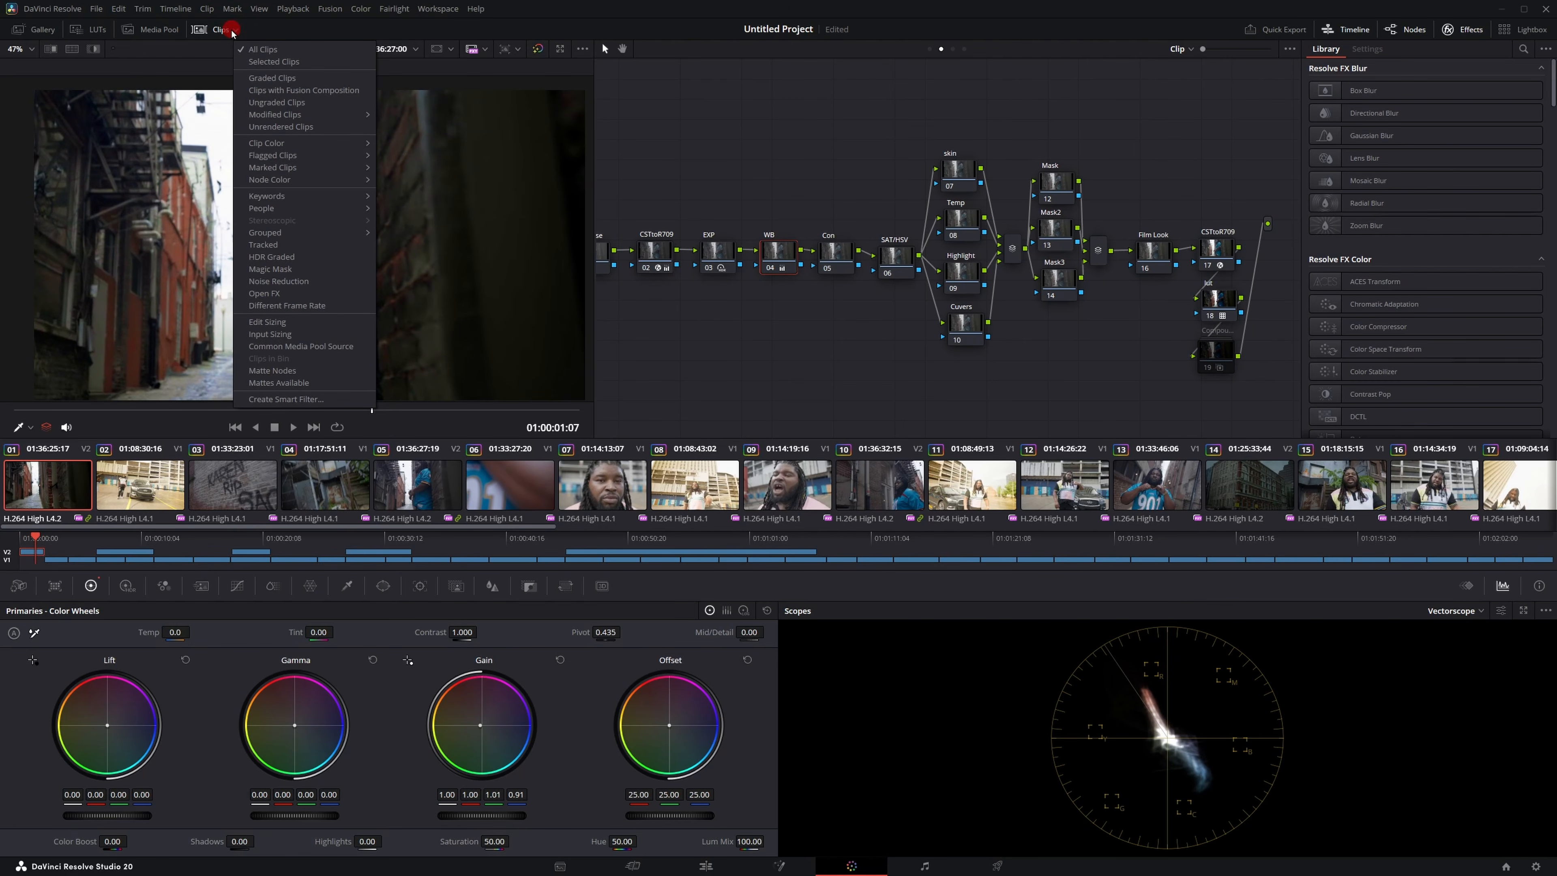
pyautogui.moveTo(298, 233)
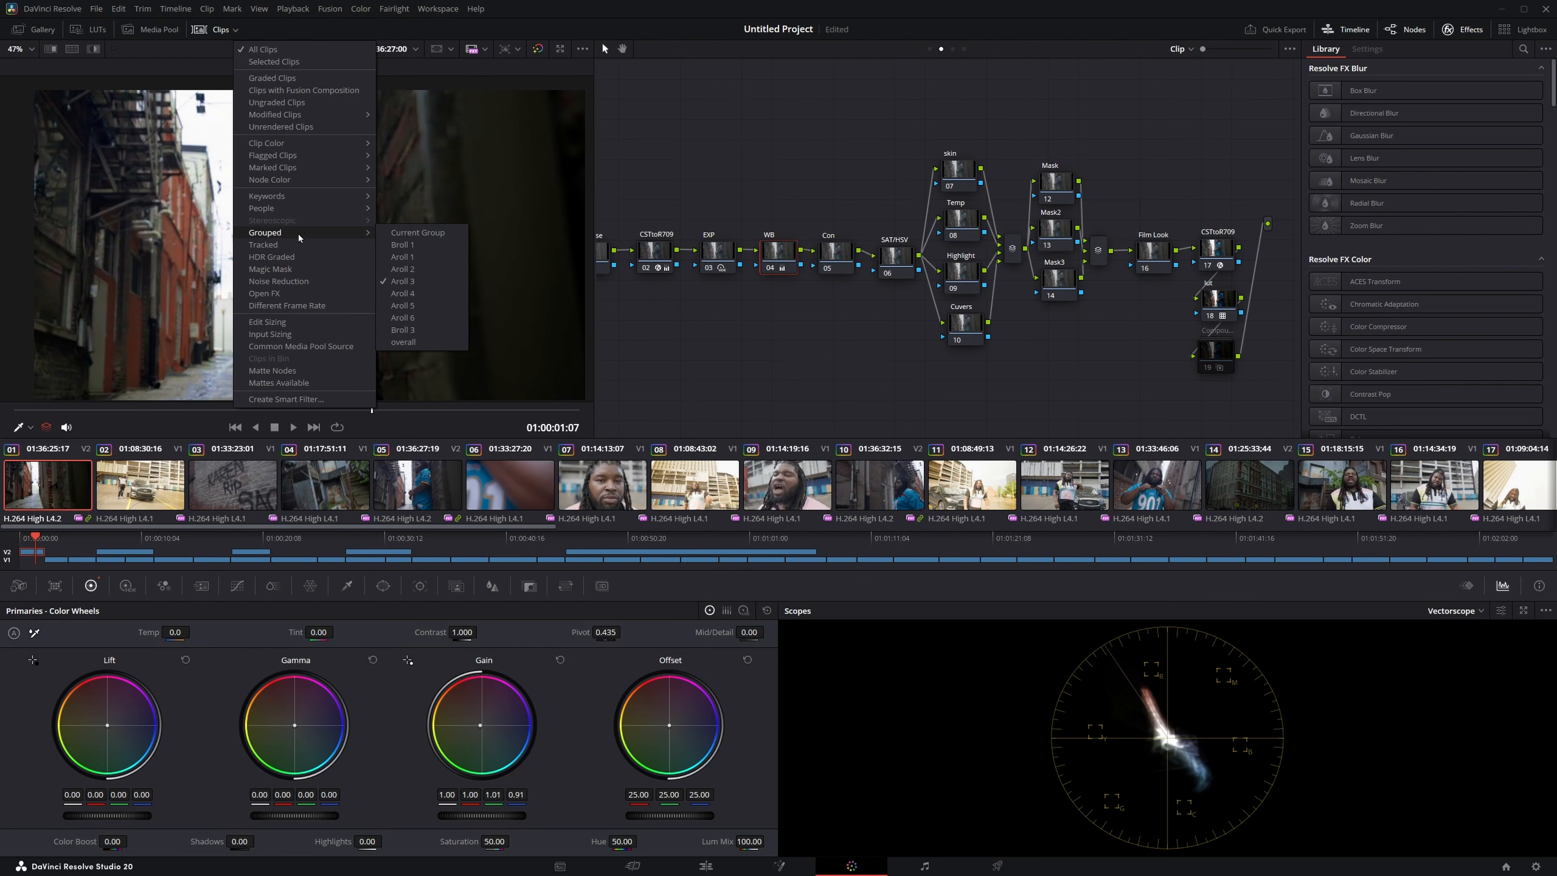
pyautogui.click(425, 258)
pyautogui.click(134, 493)
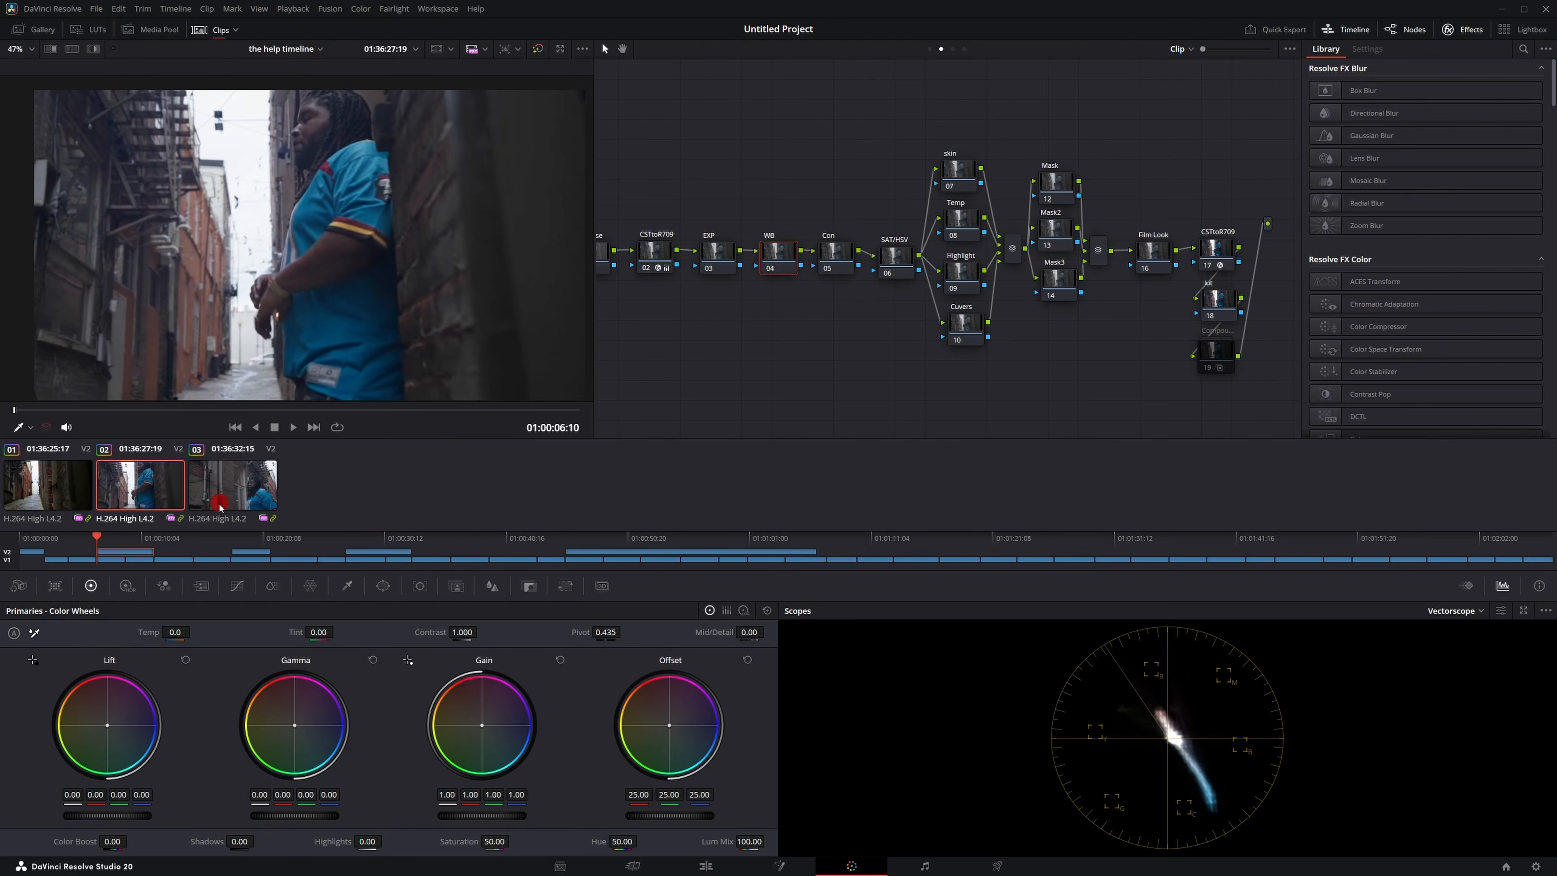
pyautogui.click(223, 498)
pyautogui.click(54, 489)
pyautogui.click(62, 493)
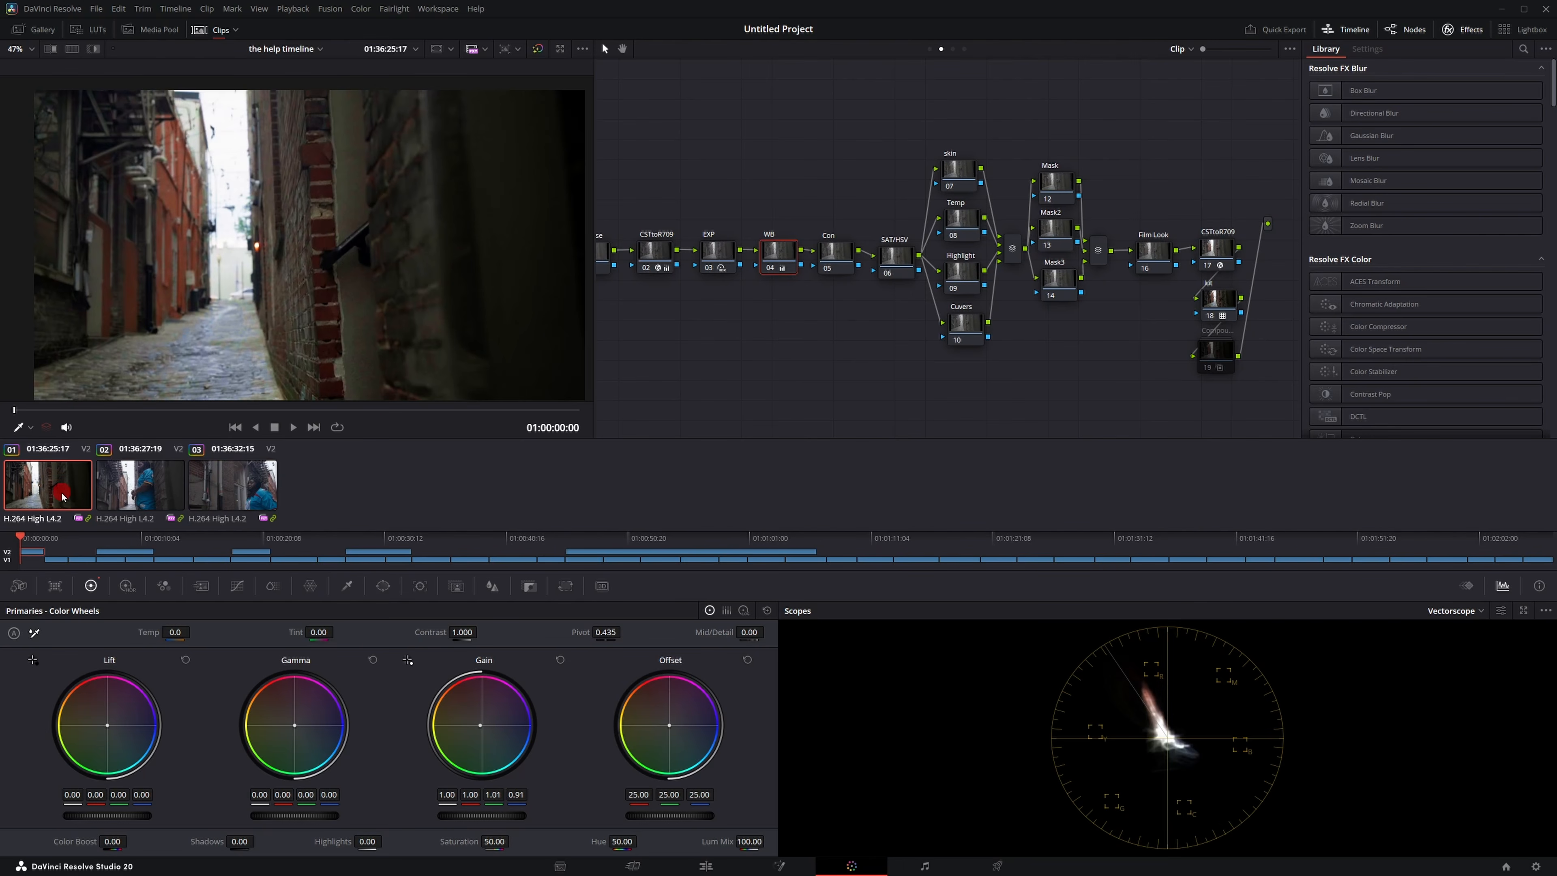
# Copy the first clip's grade to all clips in the Aroll 1 group and scrub through the first clip.
pyautogui.hotkey('ctrl', 'a')
pyautogui.middleClick(35, 492)
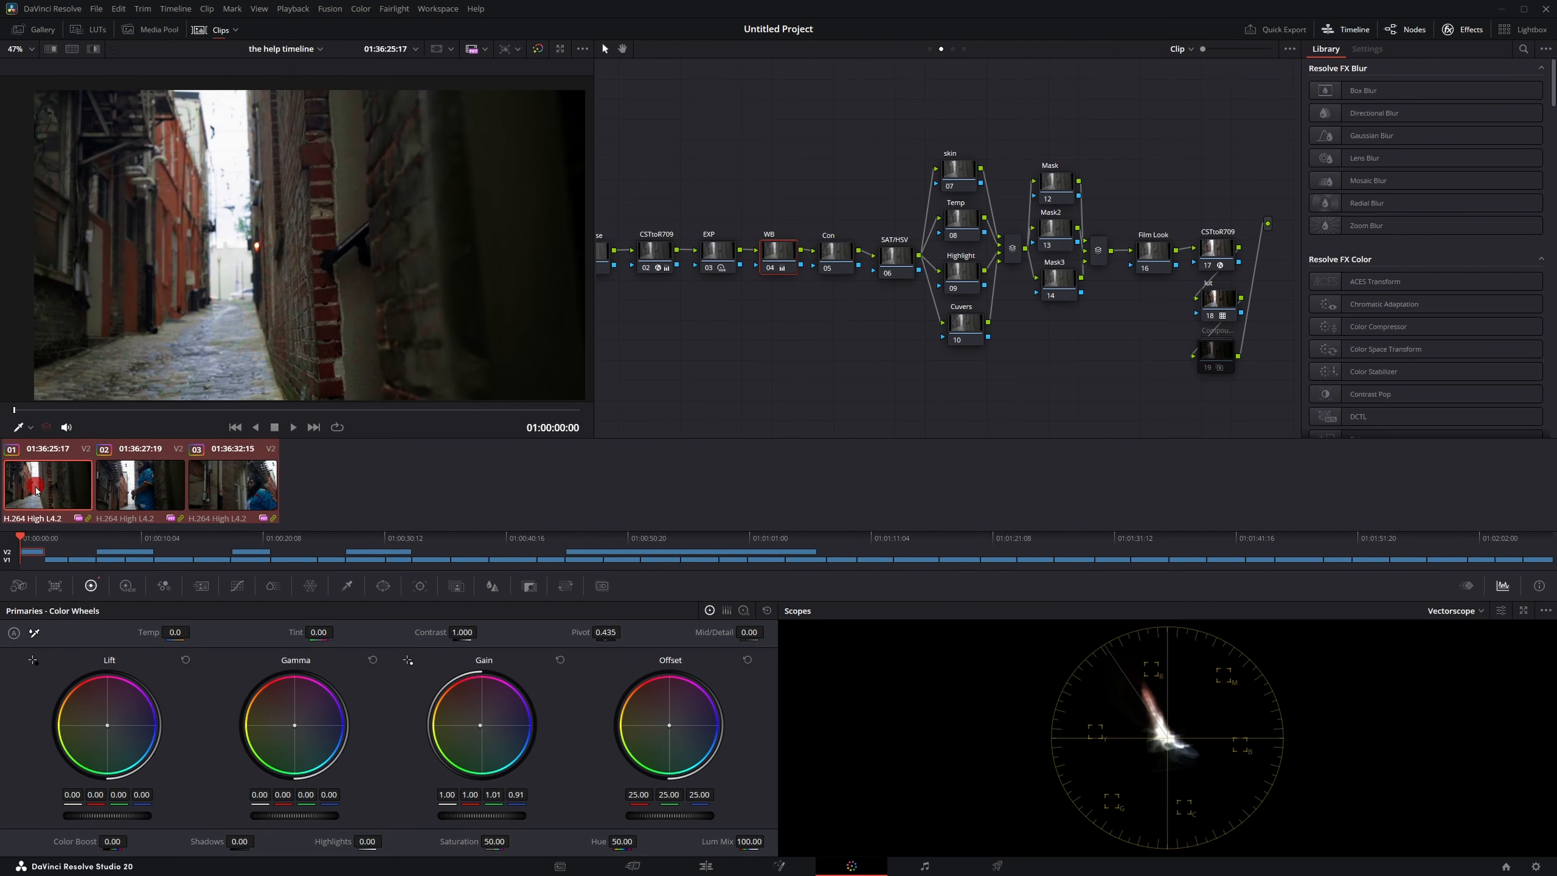
pyautogui.moveTo(63, 415); pyautogui.dragTo(359, 416)
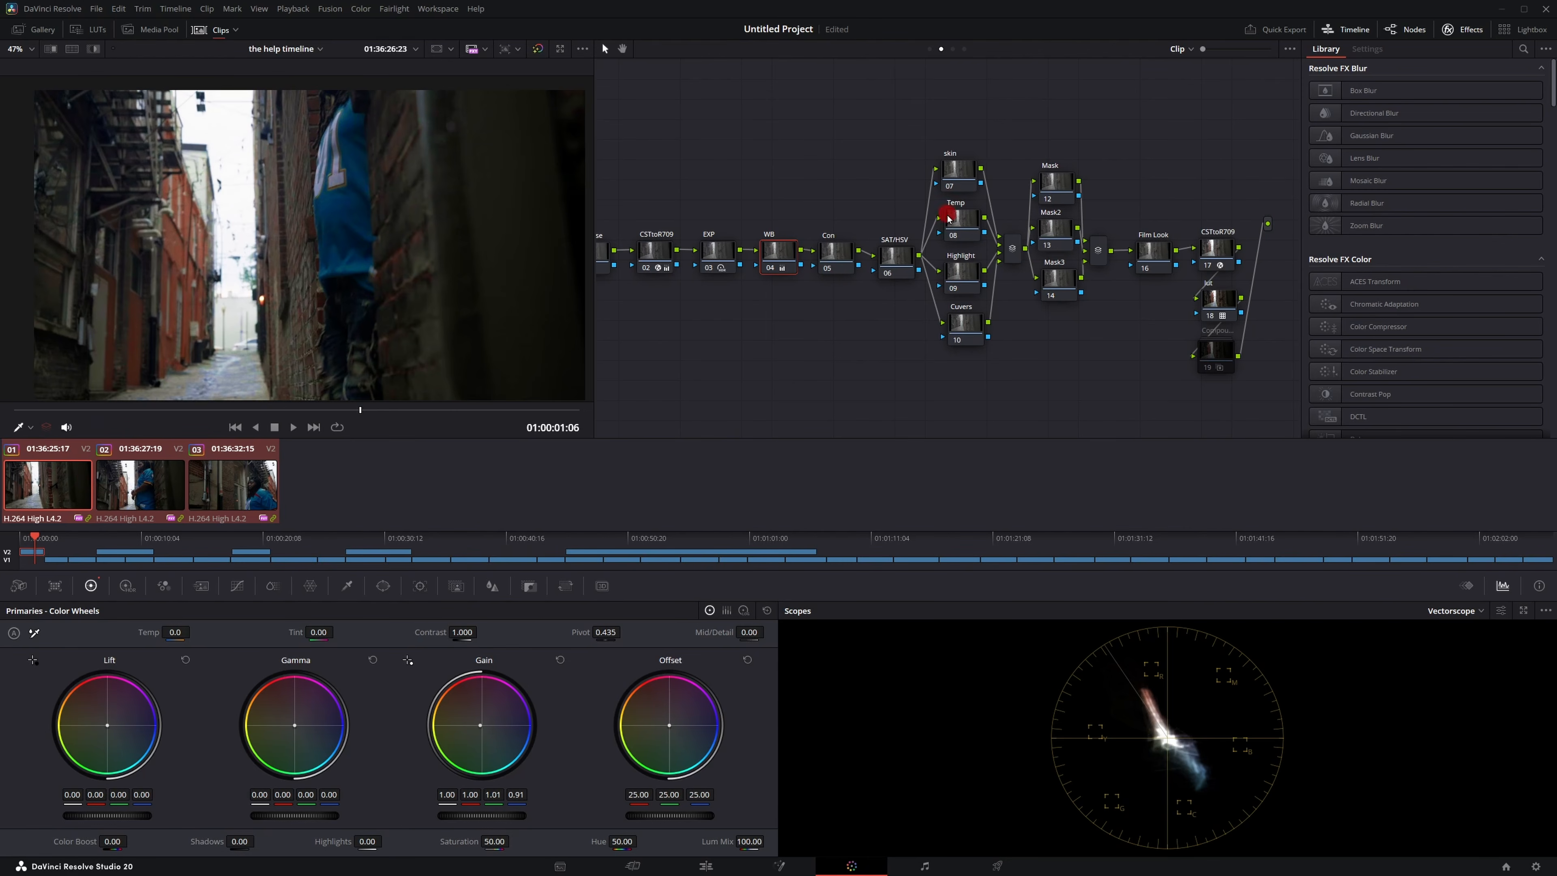
pyautogui.moveTo(237, 411); pyautogui.dragTo(416, 408)
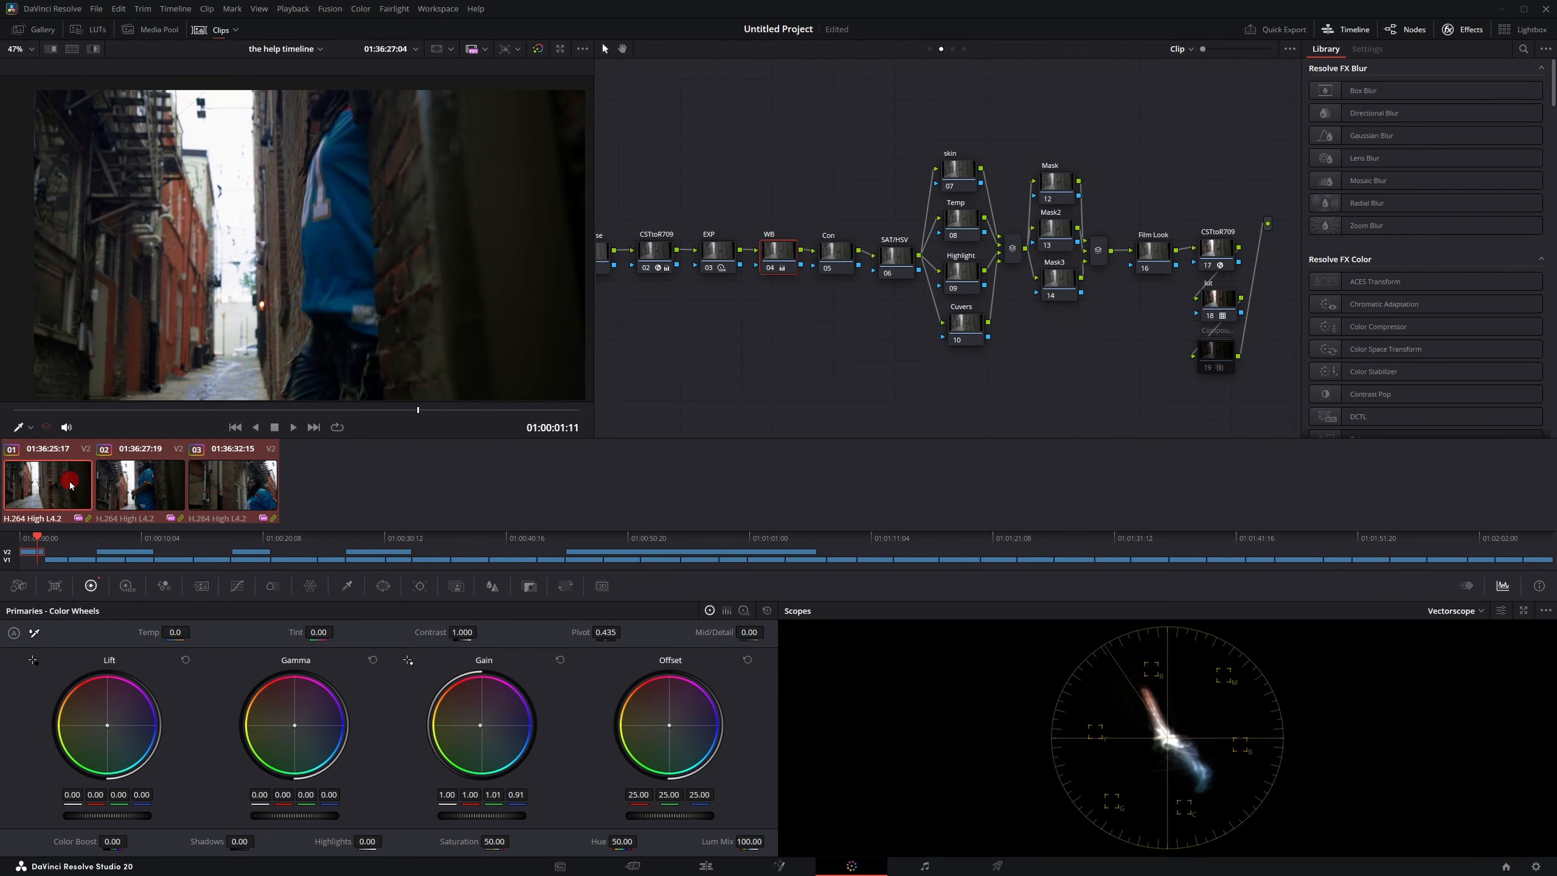
# Filter the clips to the Aroll 2 group.
pyautogui.click(227, 30)
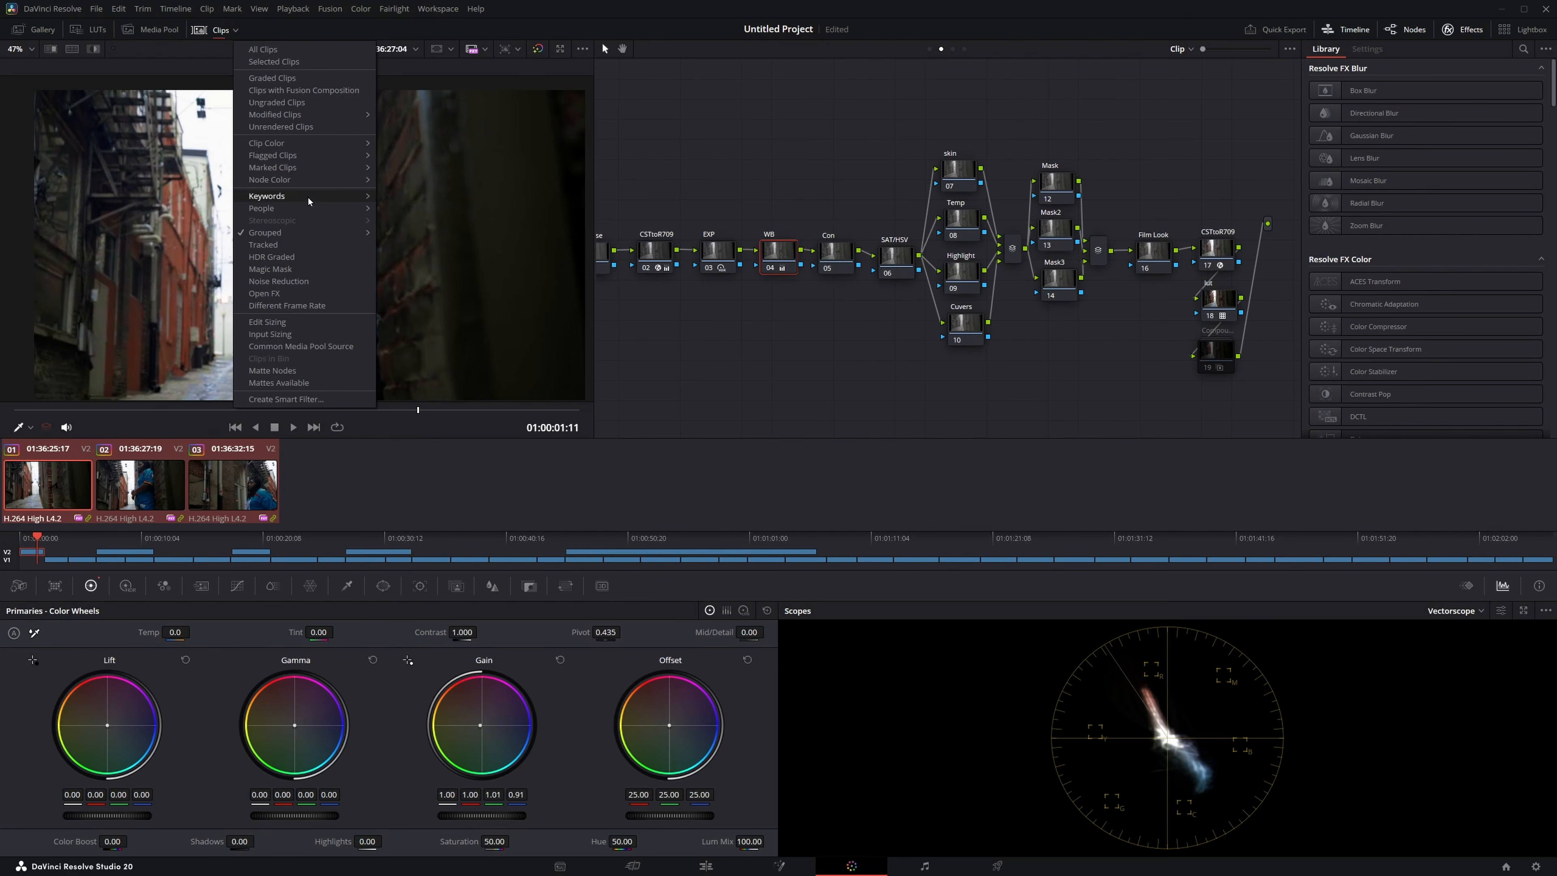
pyautogui.moveTo(334, 233)
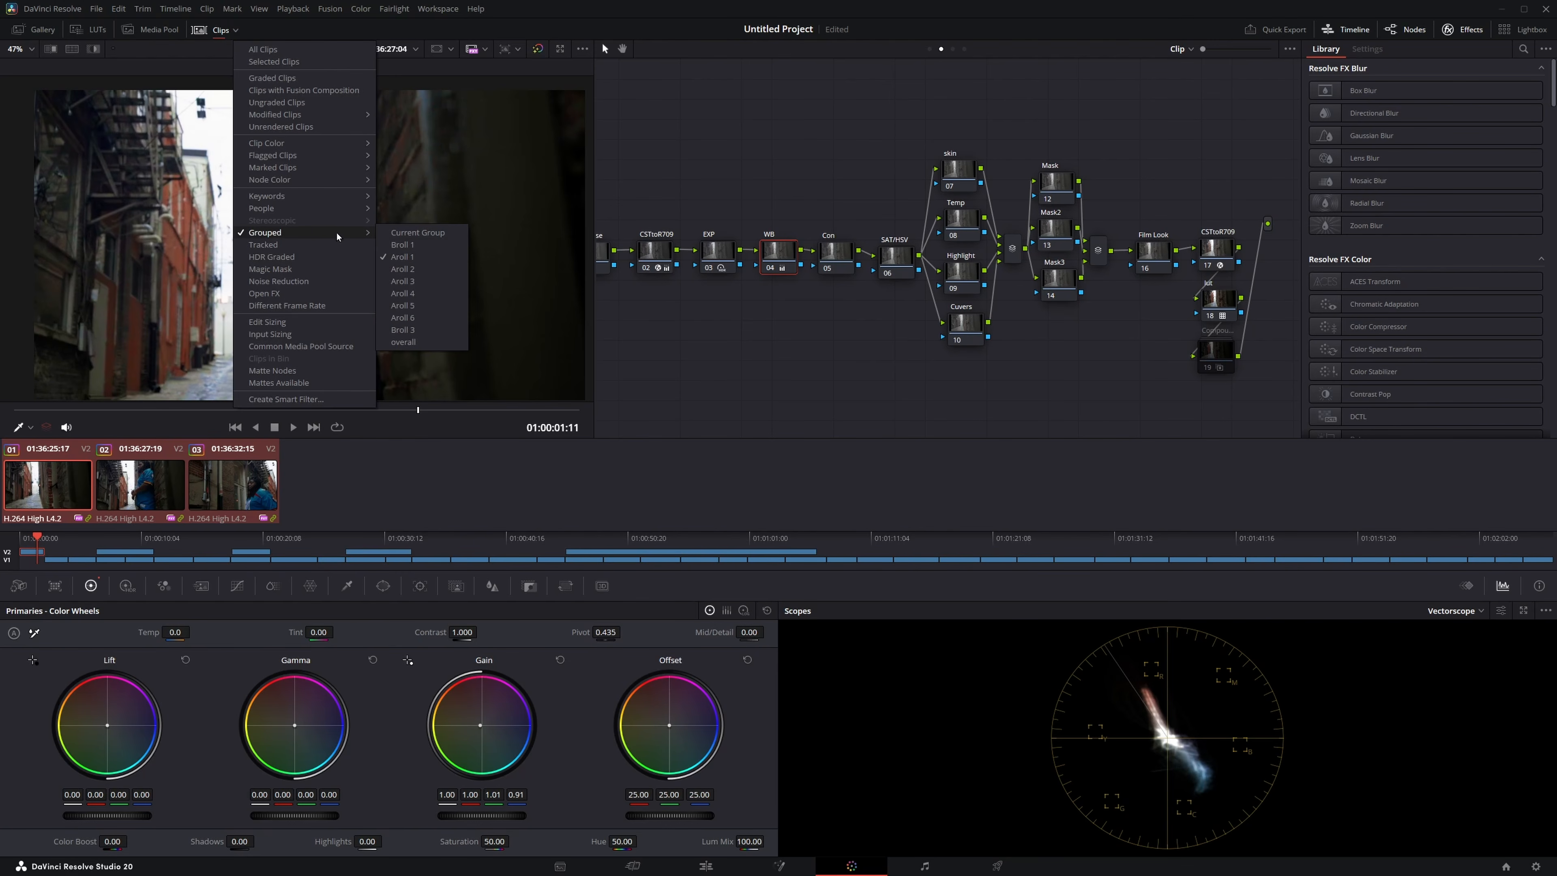
pyautogui.click(424, 270)
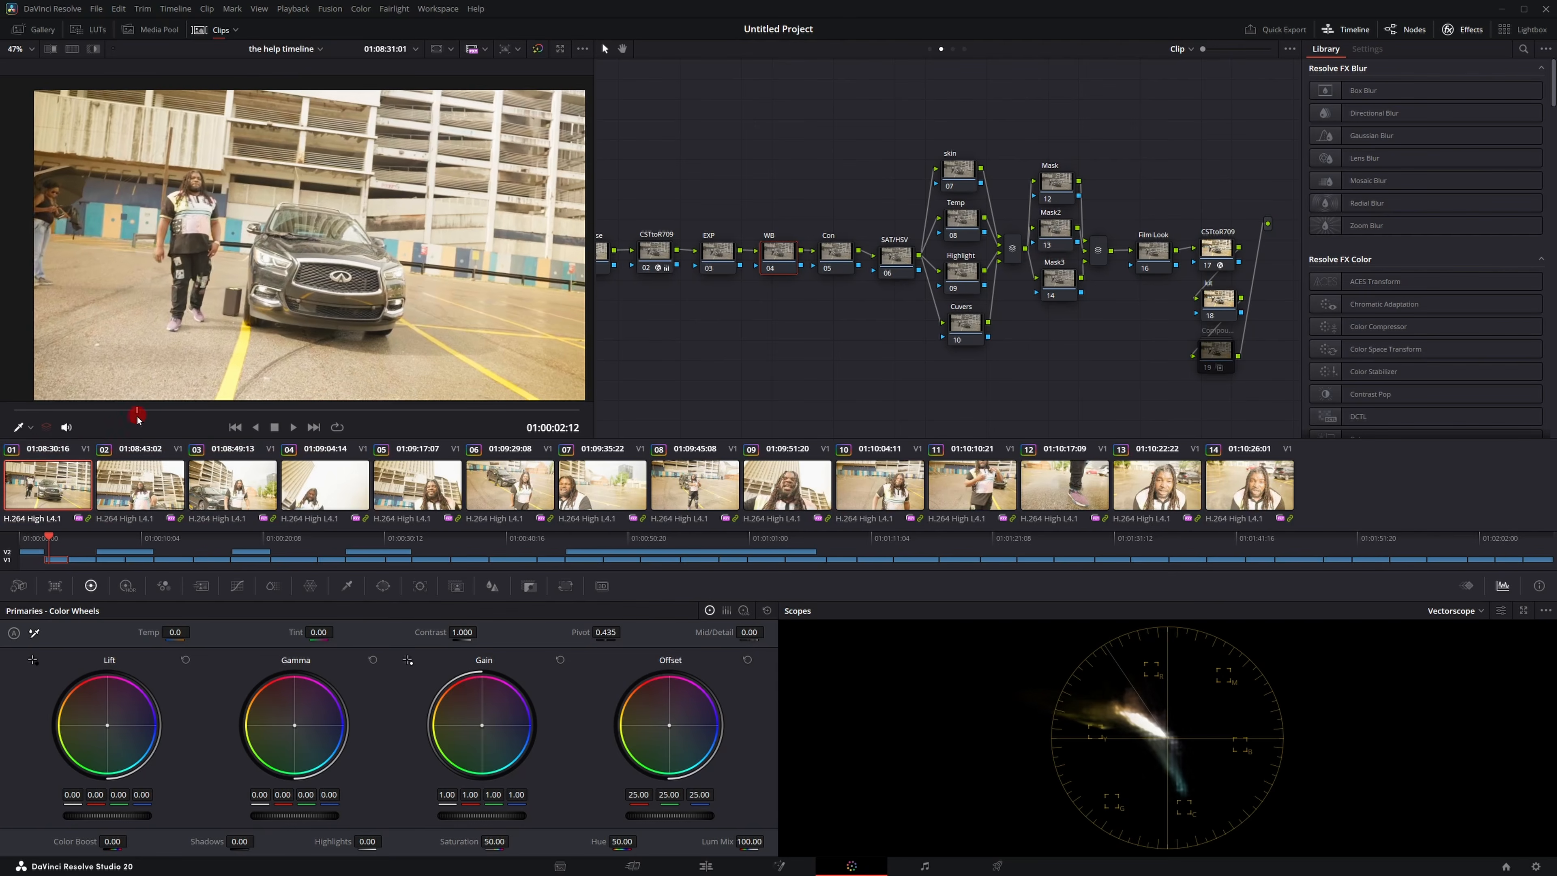
# Shift the Gain color balance of the WB node 04 to red 0.80, green 1.02 and blue 1.37 on the first clip.
pyautogui.moveTo(138, 417); pyautogui.dragTo(260, 410)
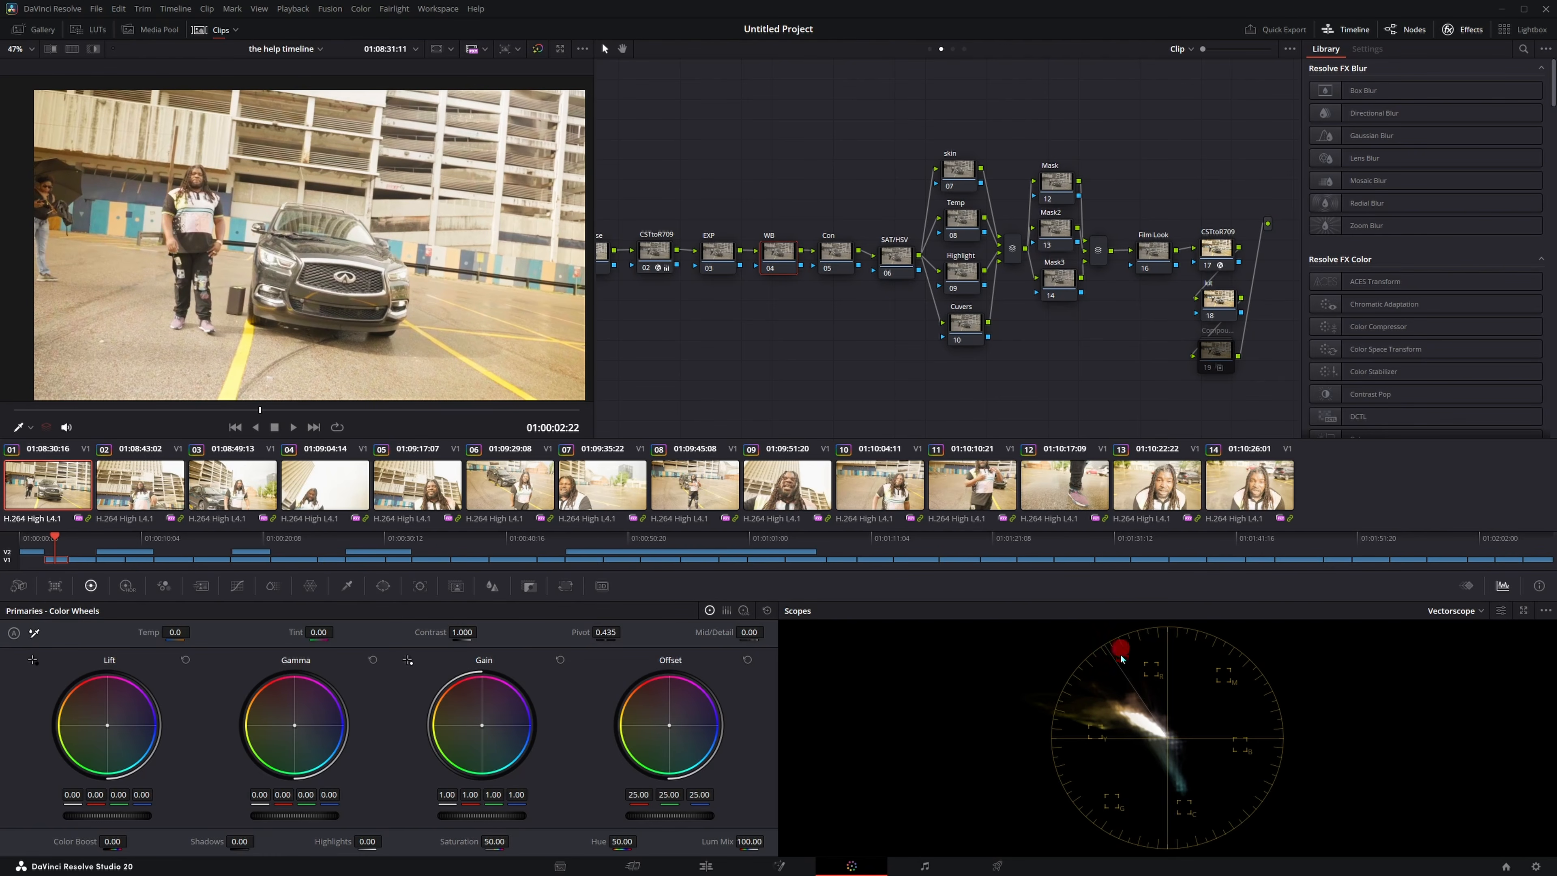
pyautogui.click(778, 258)
pyautogui.moveTo(483, 727); pyautogui.dragTo(573, 777)
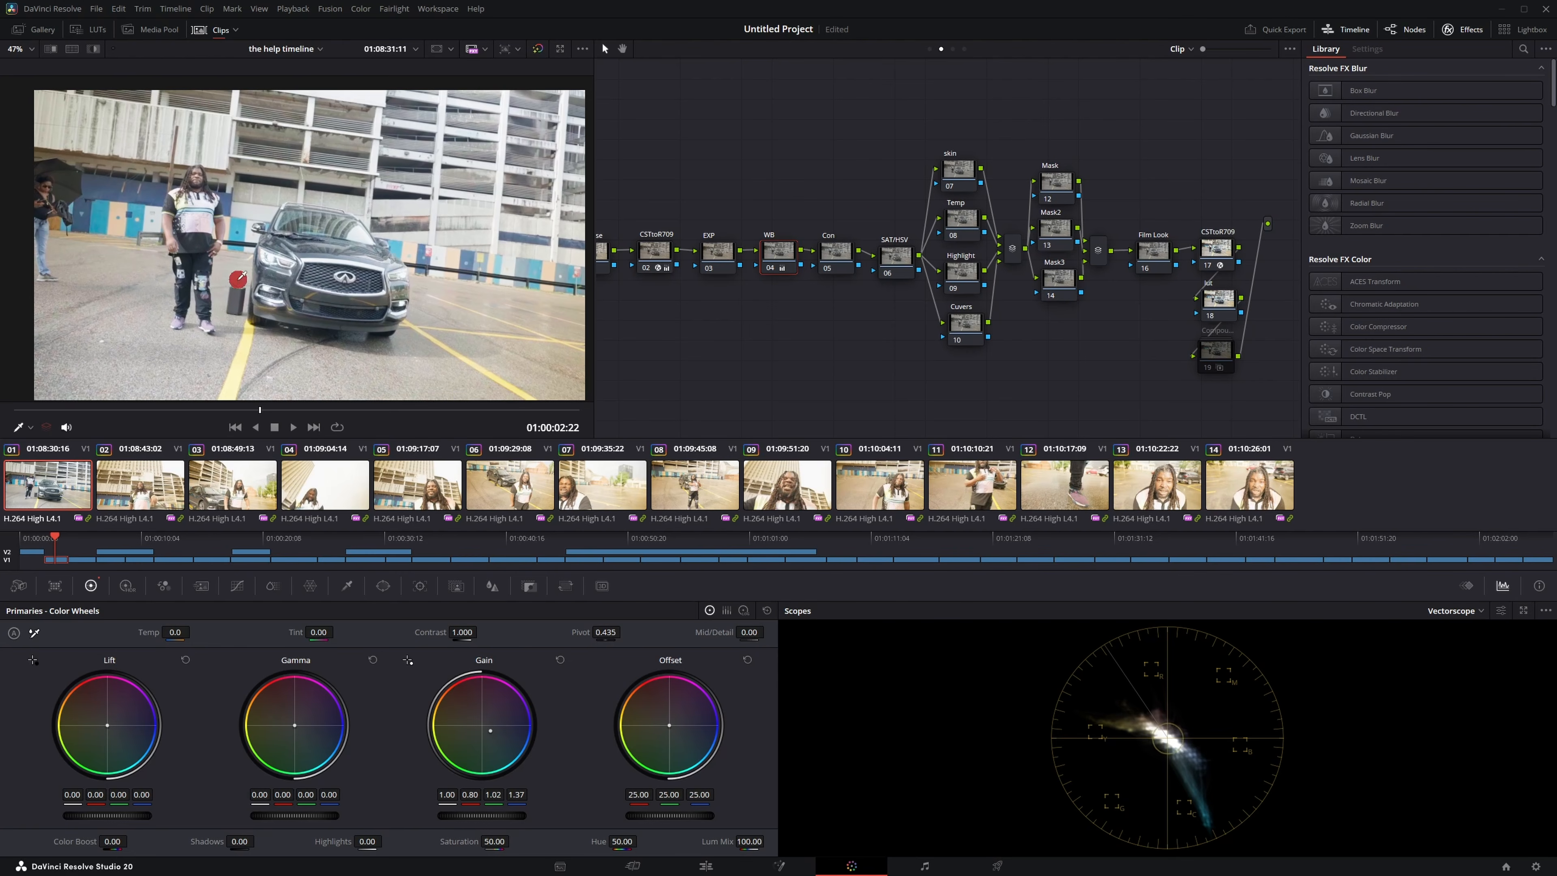
# Set up the SAT/HSV node 06 in HSV color space with only Channel 2 active and raise its Gain to 1.37.
pyautogui.click(894, 263)
pyautogui.rightClick(896, 258)
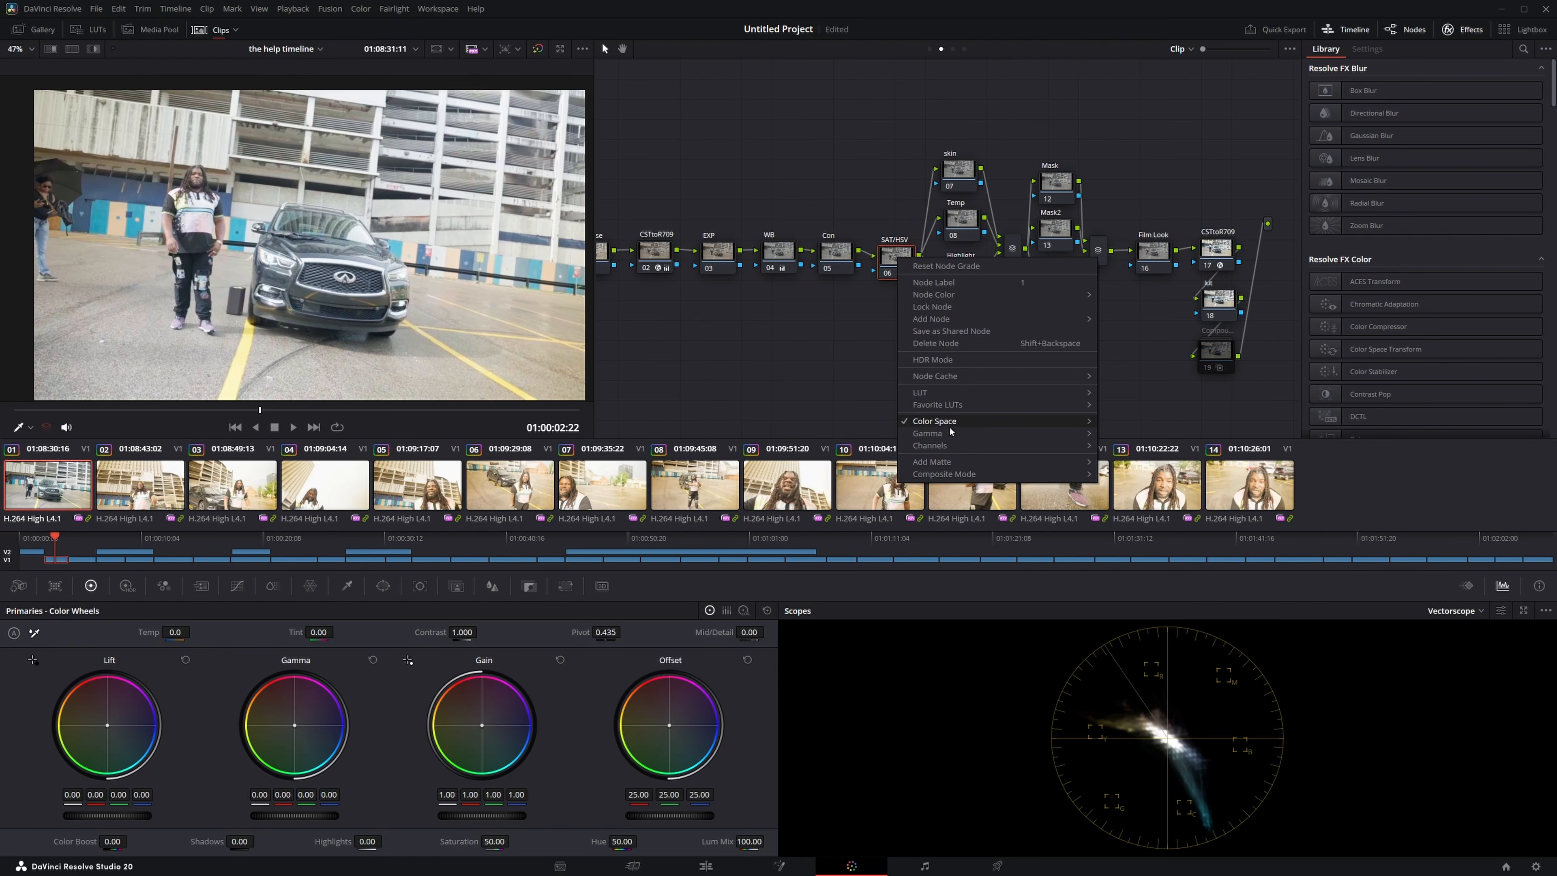
pyautogui.moveTo(950, 422)
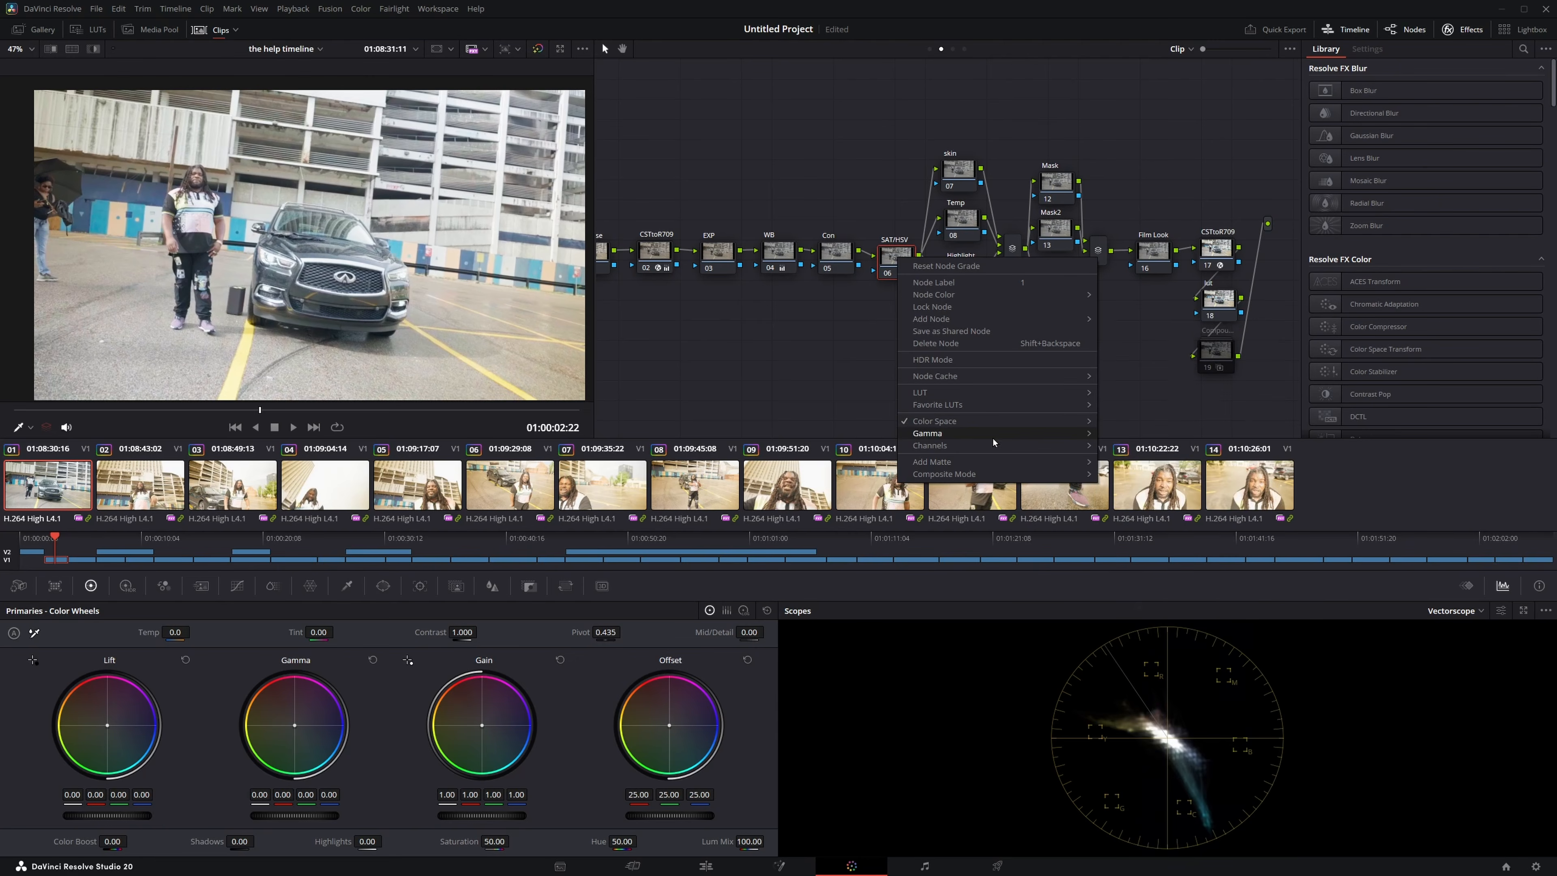
pyautogui.moveTo(991, 452)
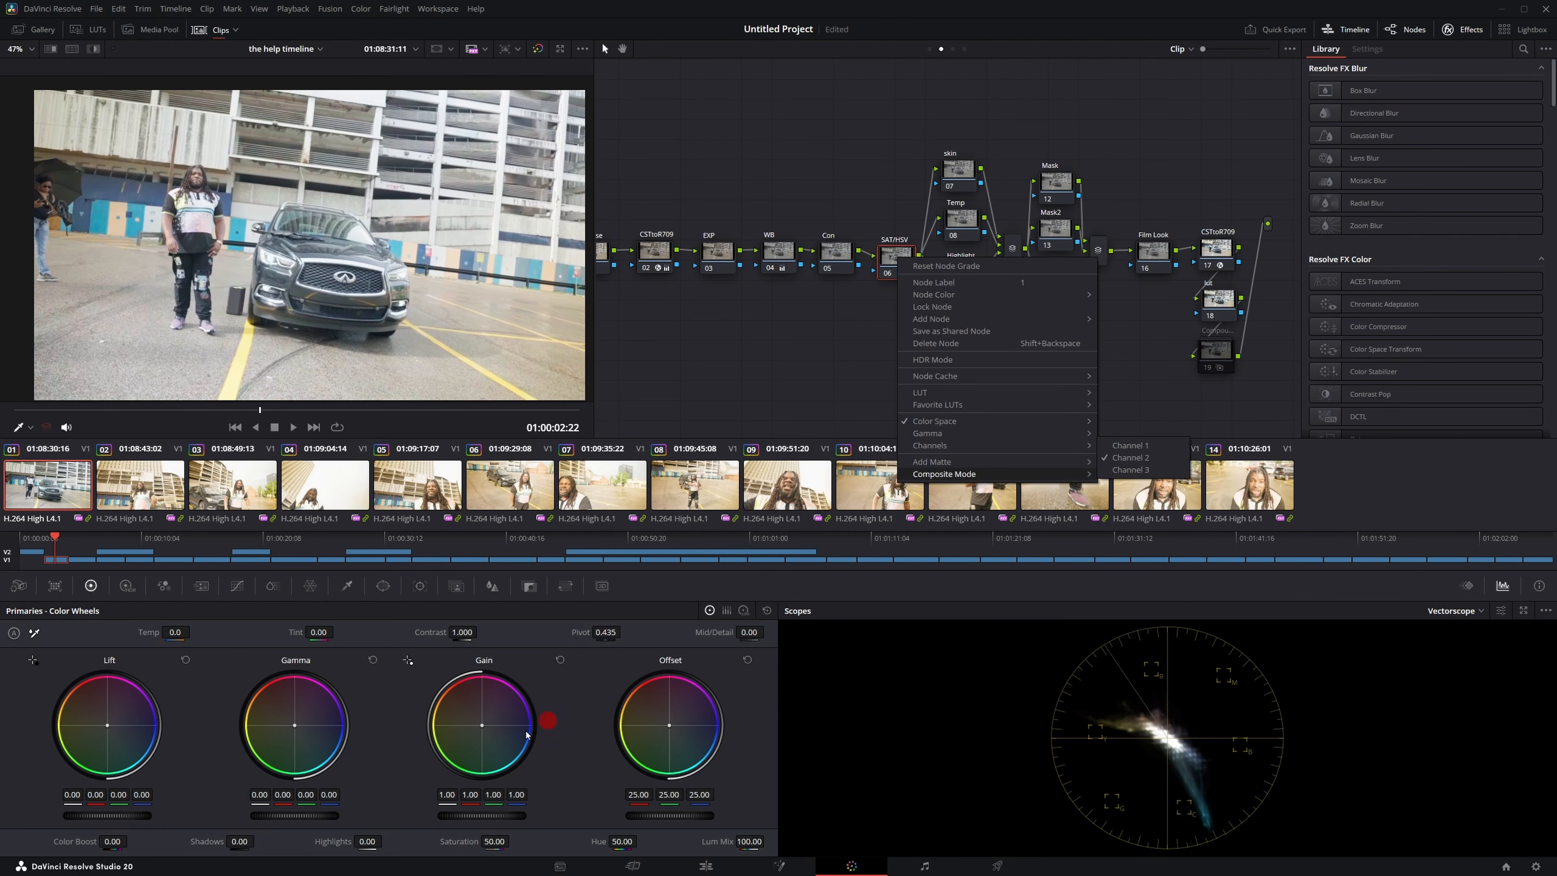
pyautogui.click(458, 817)
pyautogui.moveTo(452, 821); pyautogui.dragTo(728, 800)
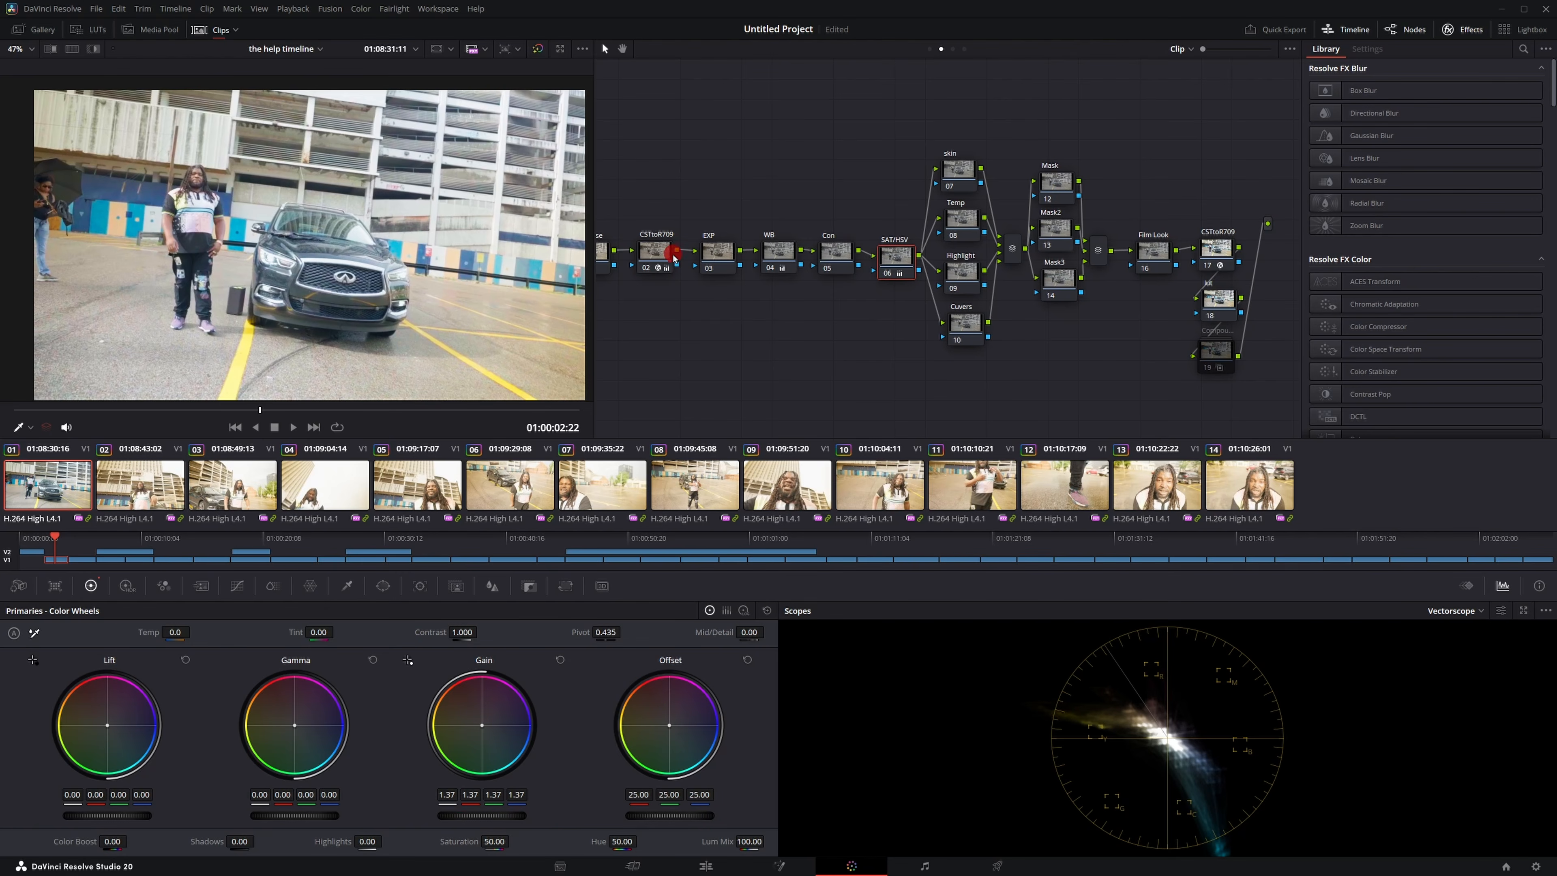
# Adjust the global exposure of the EXP node 03 with the High Dynamic Range color wheels.
pyautogui.click(714, 252)
pyautogui.click(127, 586)
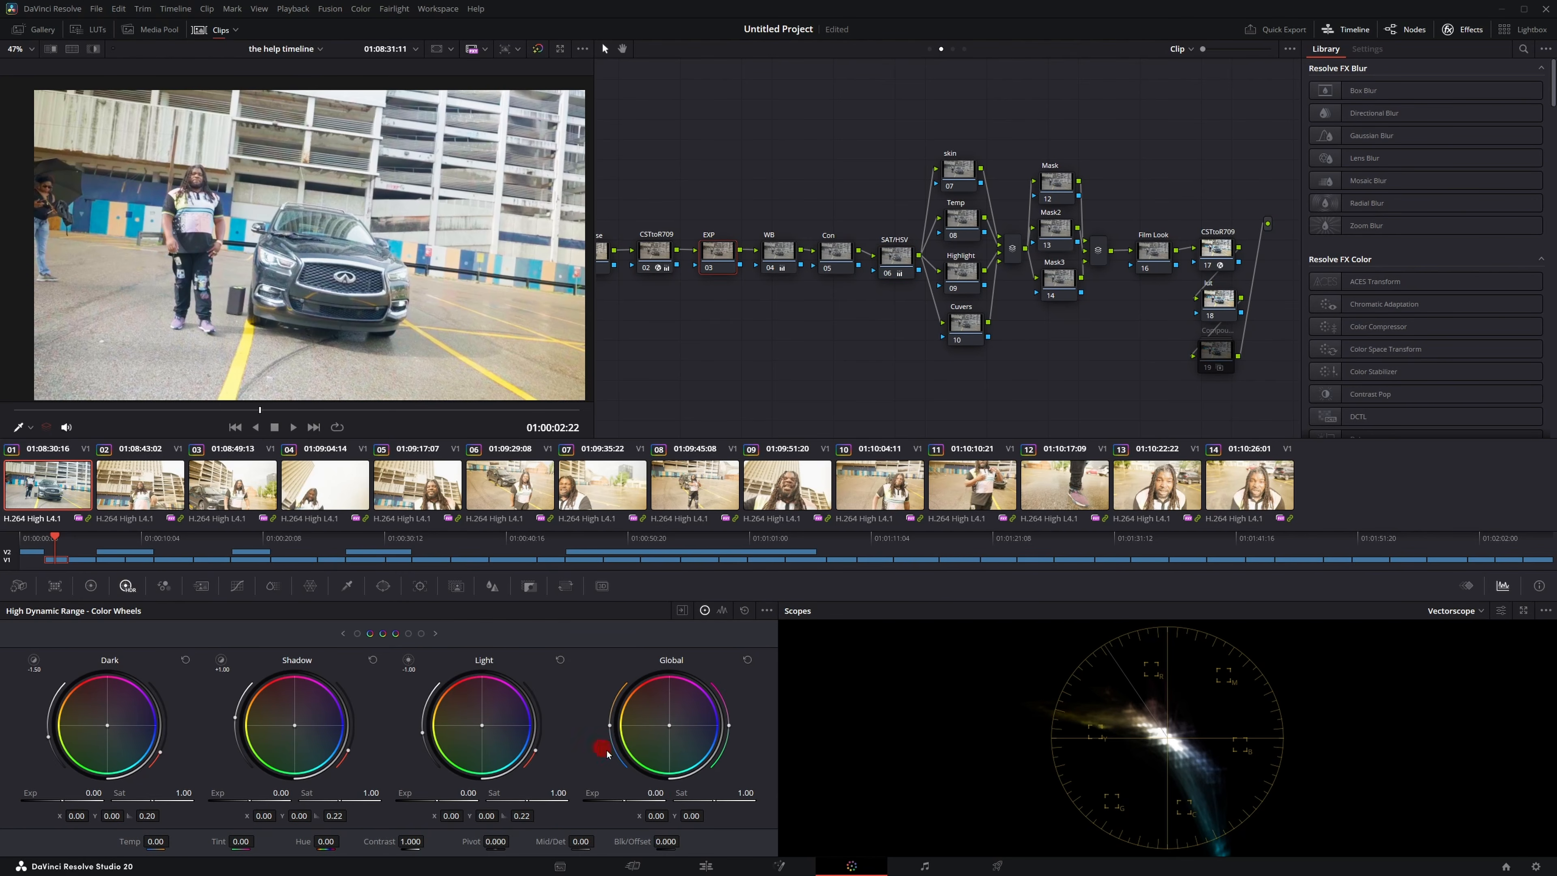
# Shape a contrast S-curve on the Con node 05, anchoring the midtones sampled from the subject, lowering the shadows and raising the highlights.
pyautogui.click(835, 252)
pyautogui.click(233, 583)
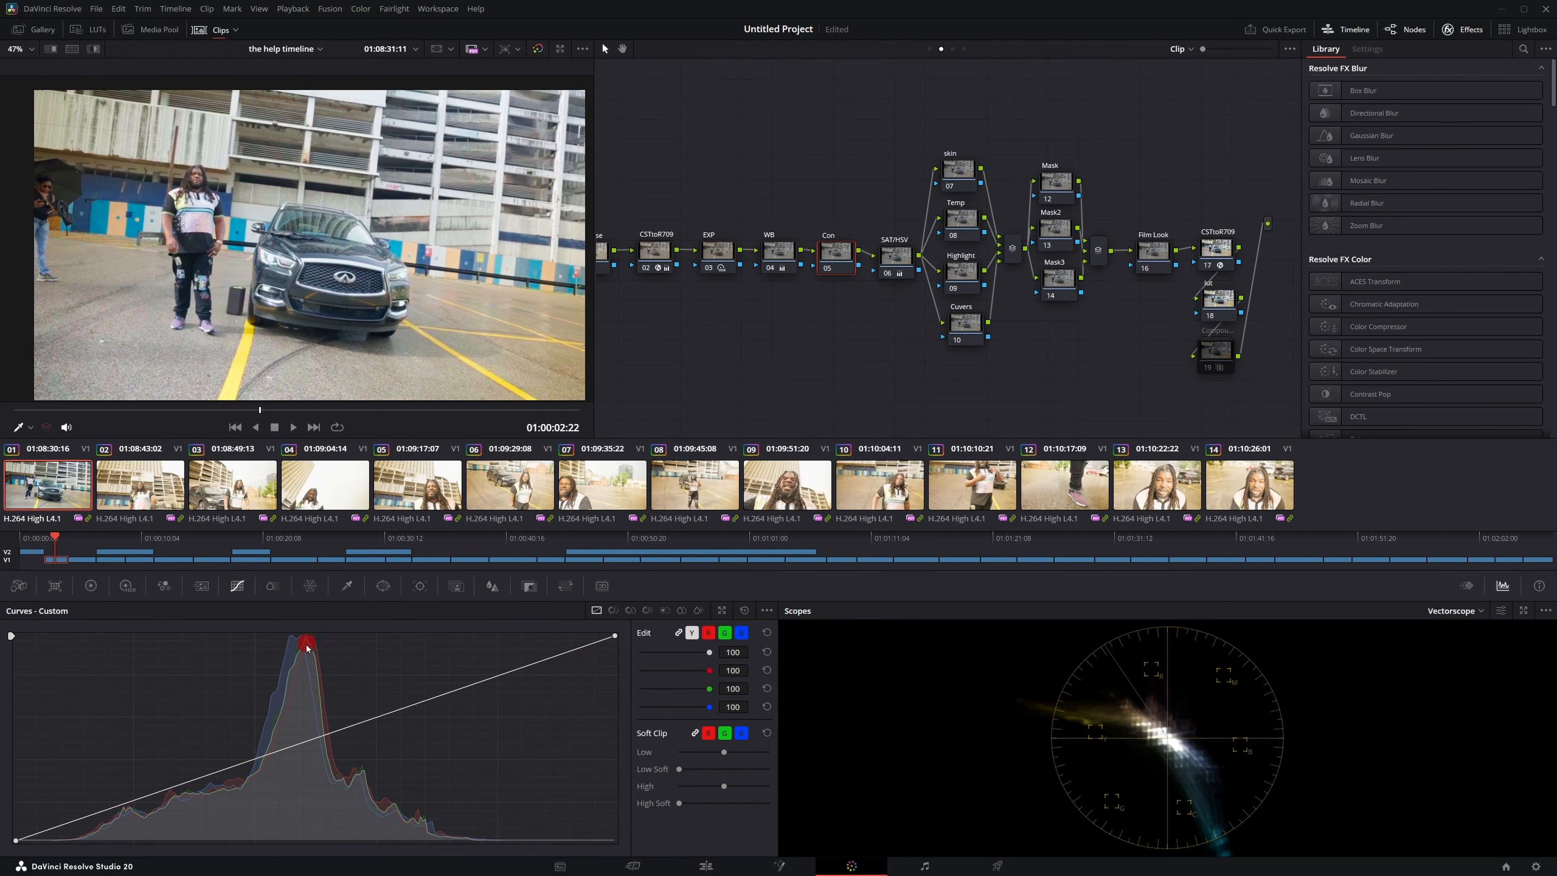
pyautogui.scroll(6, 178, 204)
pyautogui.click(168, 233)
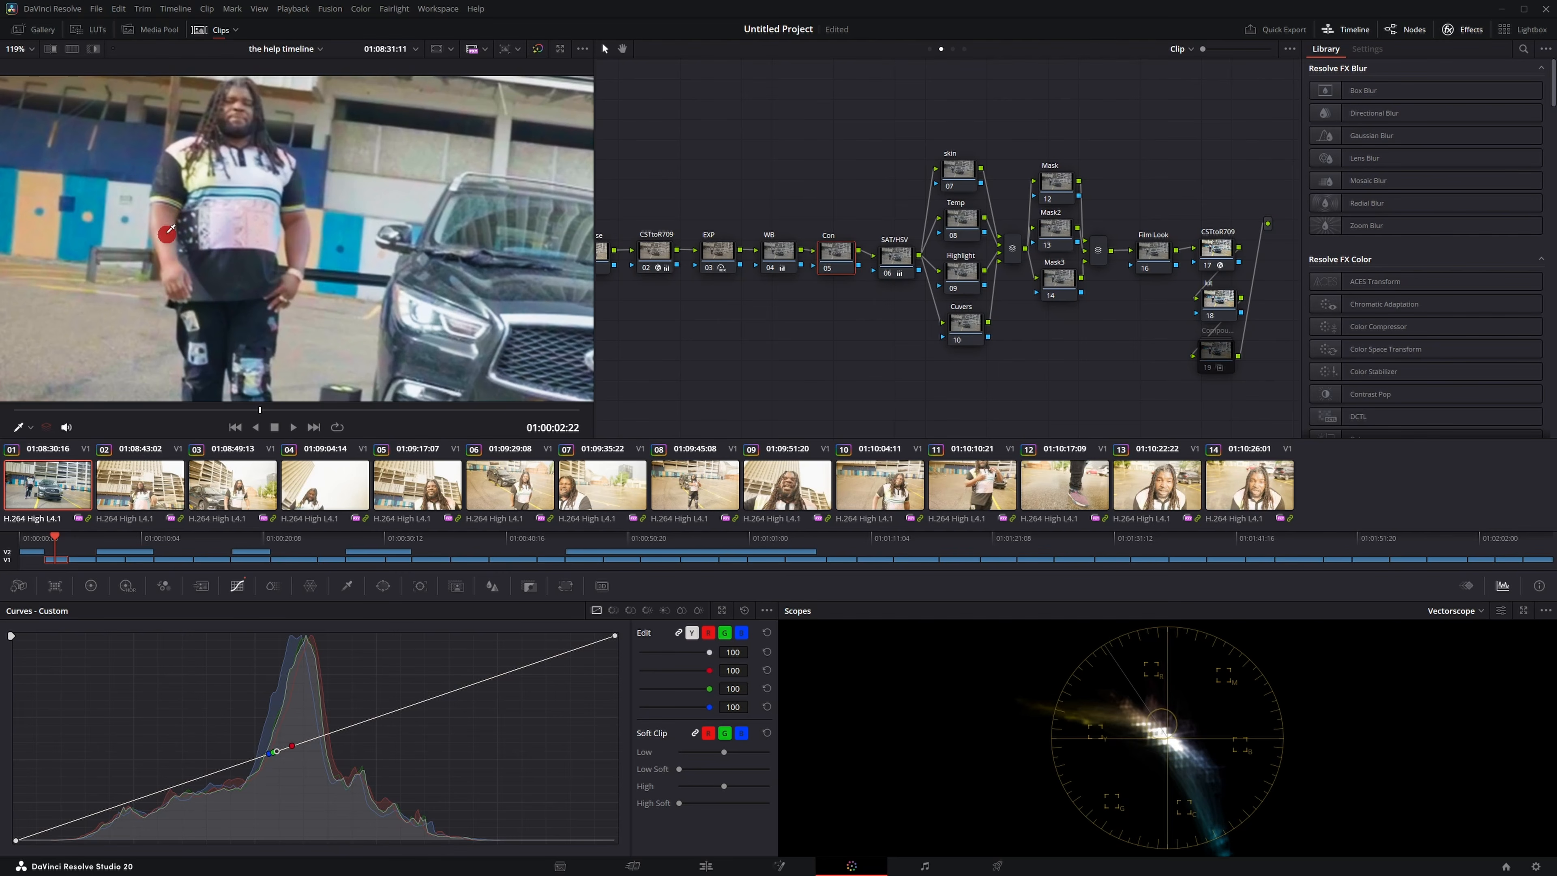
pyautogui.scroll(-2, 253, 232)
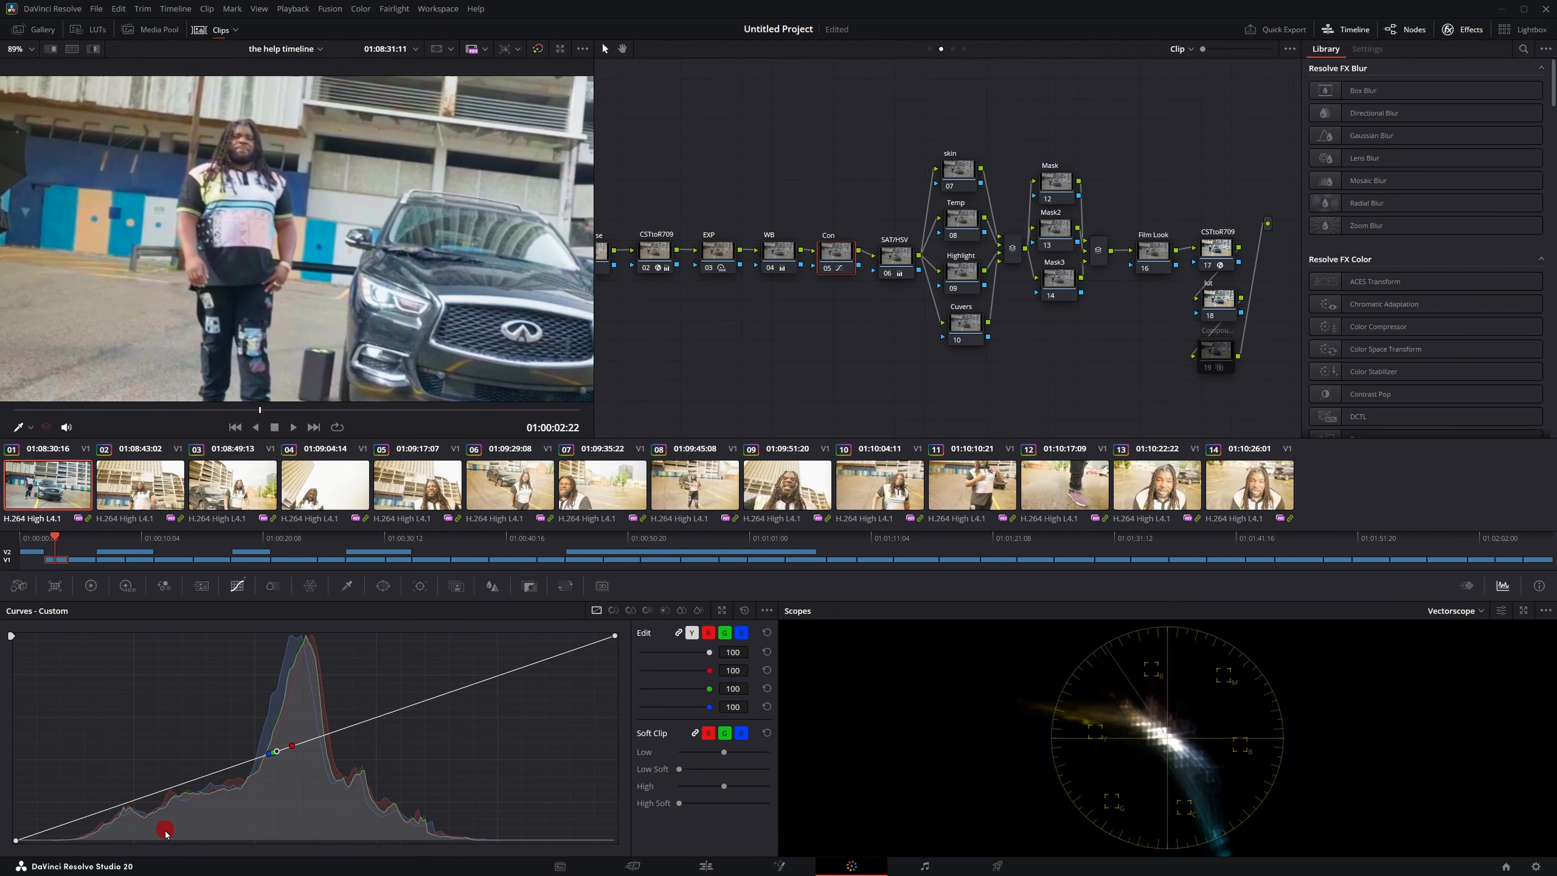
pyautogui.moveTo(144, 797); pyautogui.dragTo(157, 811)
pyautogui.moveTo(456, 693); pyautogui.dragTo(452, 683)
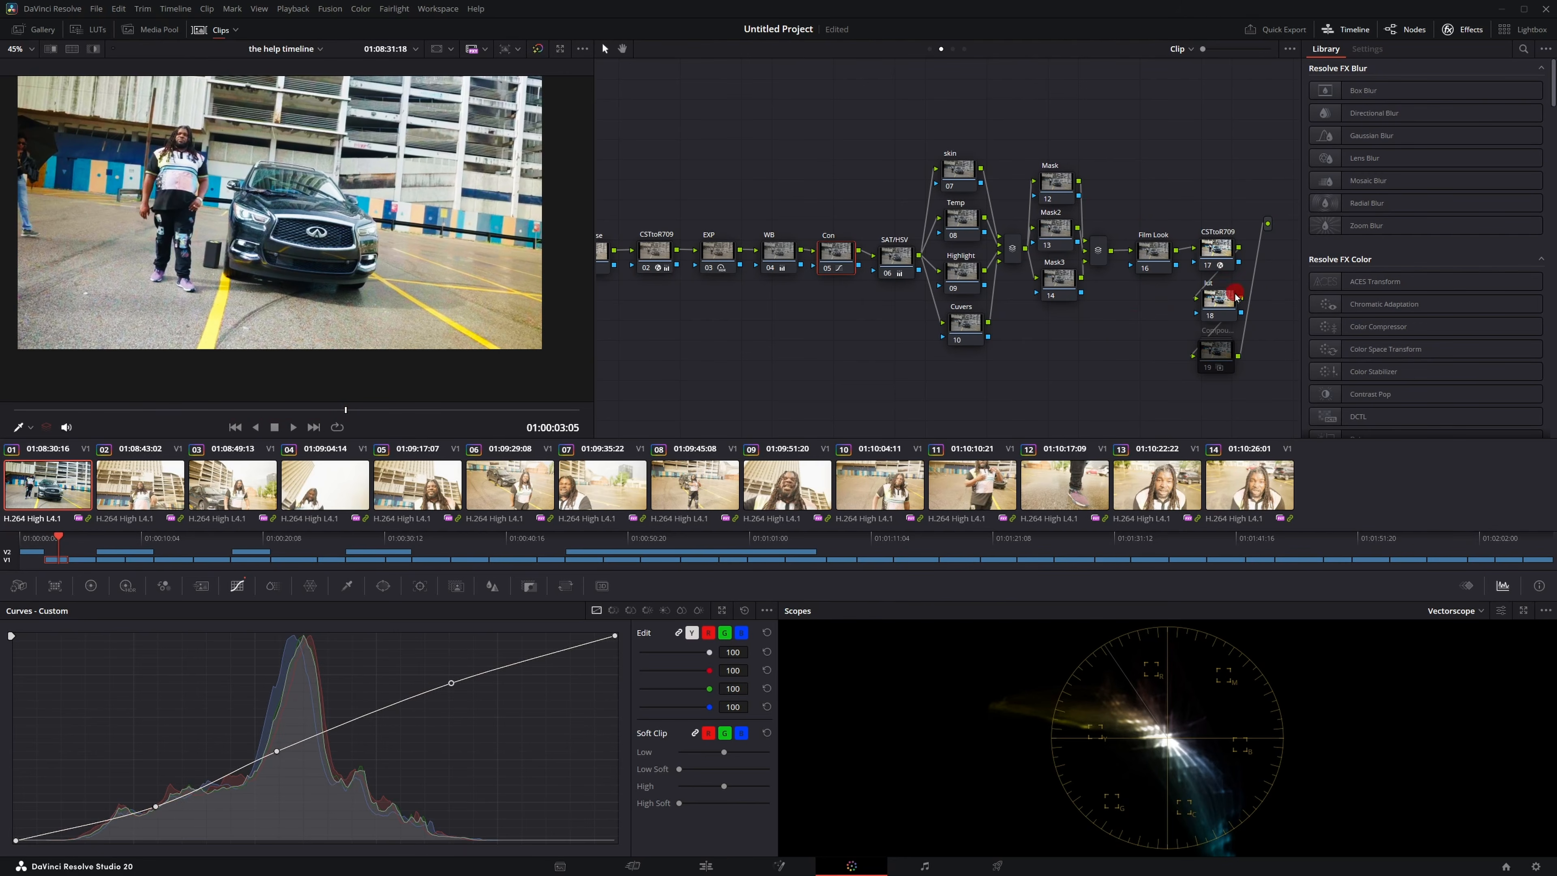
# Apply the Outdoors (14) LUT from the Vibe Check LUTs Pack to node 18 and reduce its key output gain.
pyautogui.click(1235, 297)
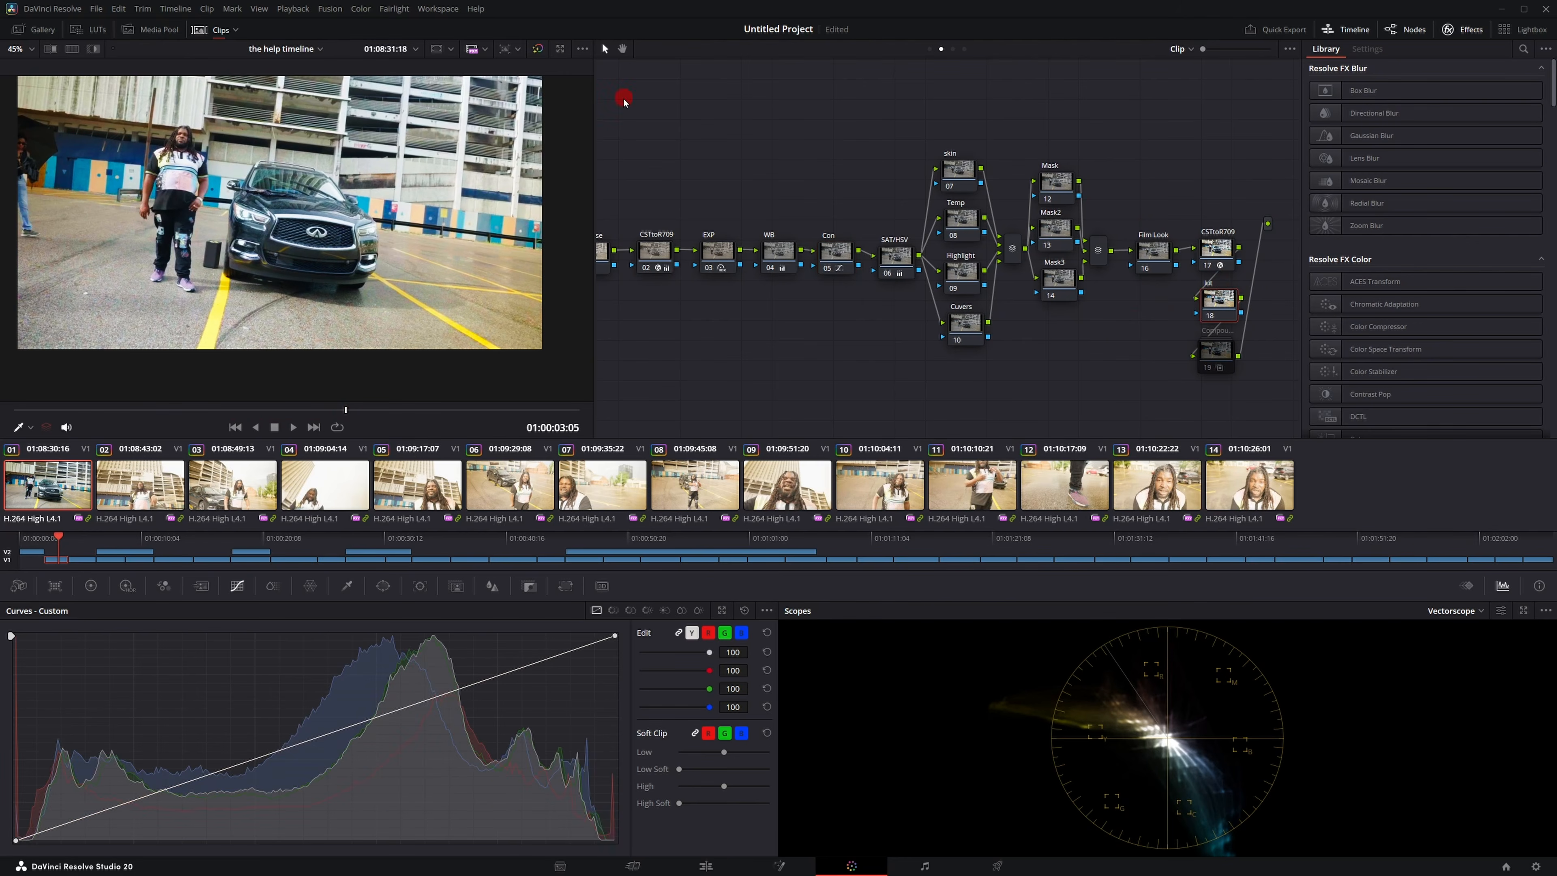
pyautogui.click(109, 30)
pyautogui.doubleClick(219, 404)
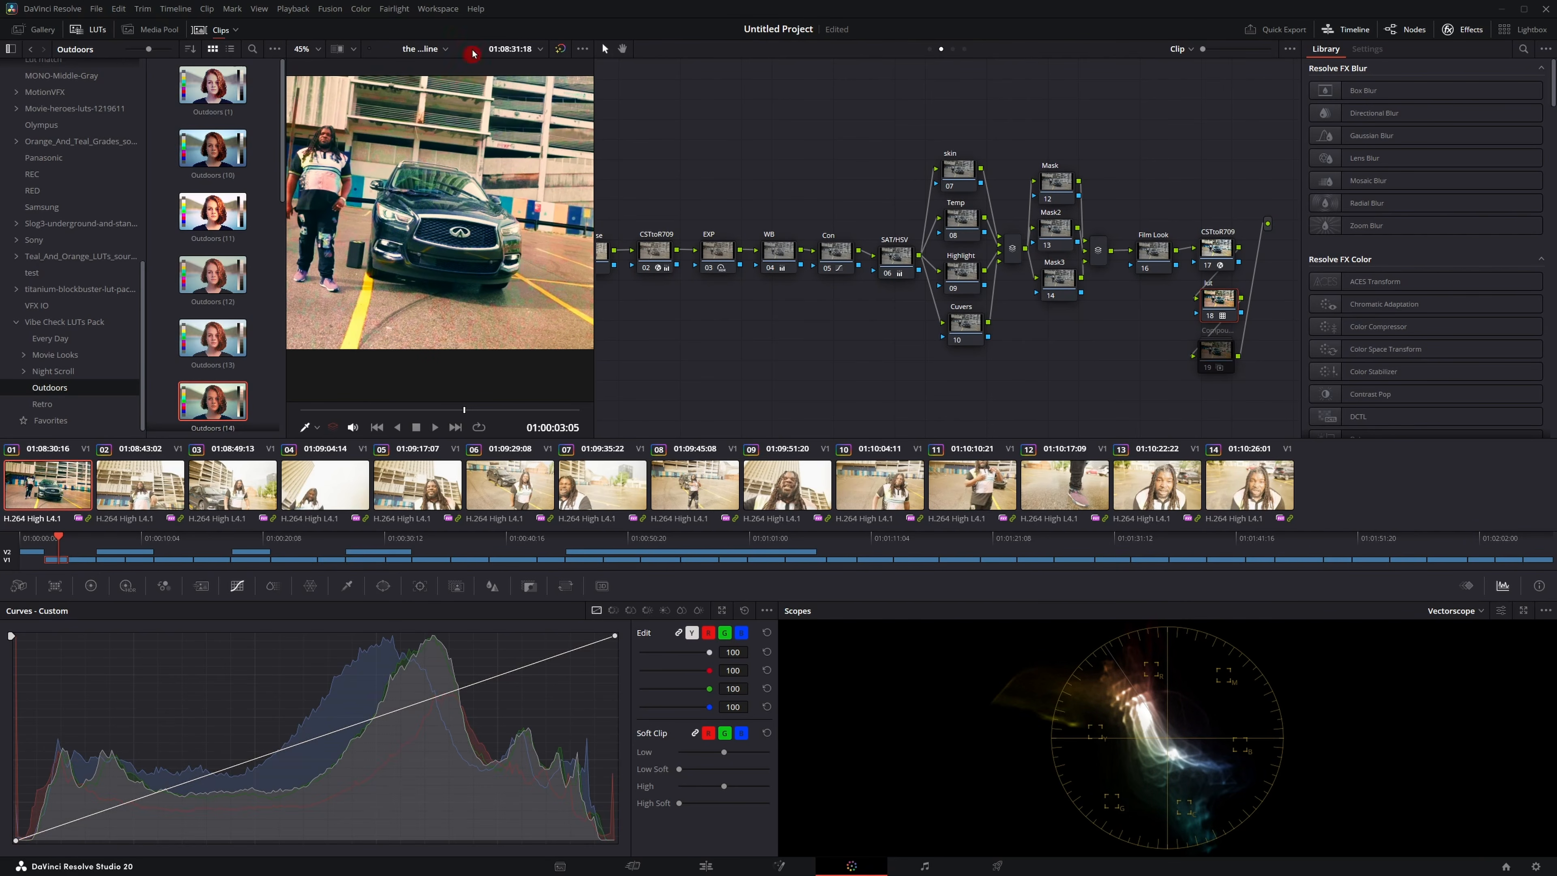
pyautogui.click(104, 29)
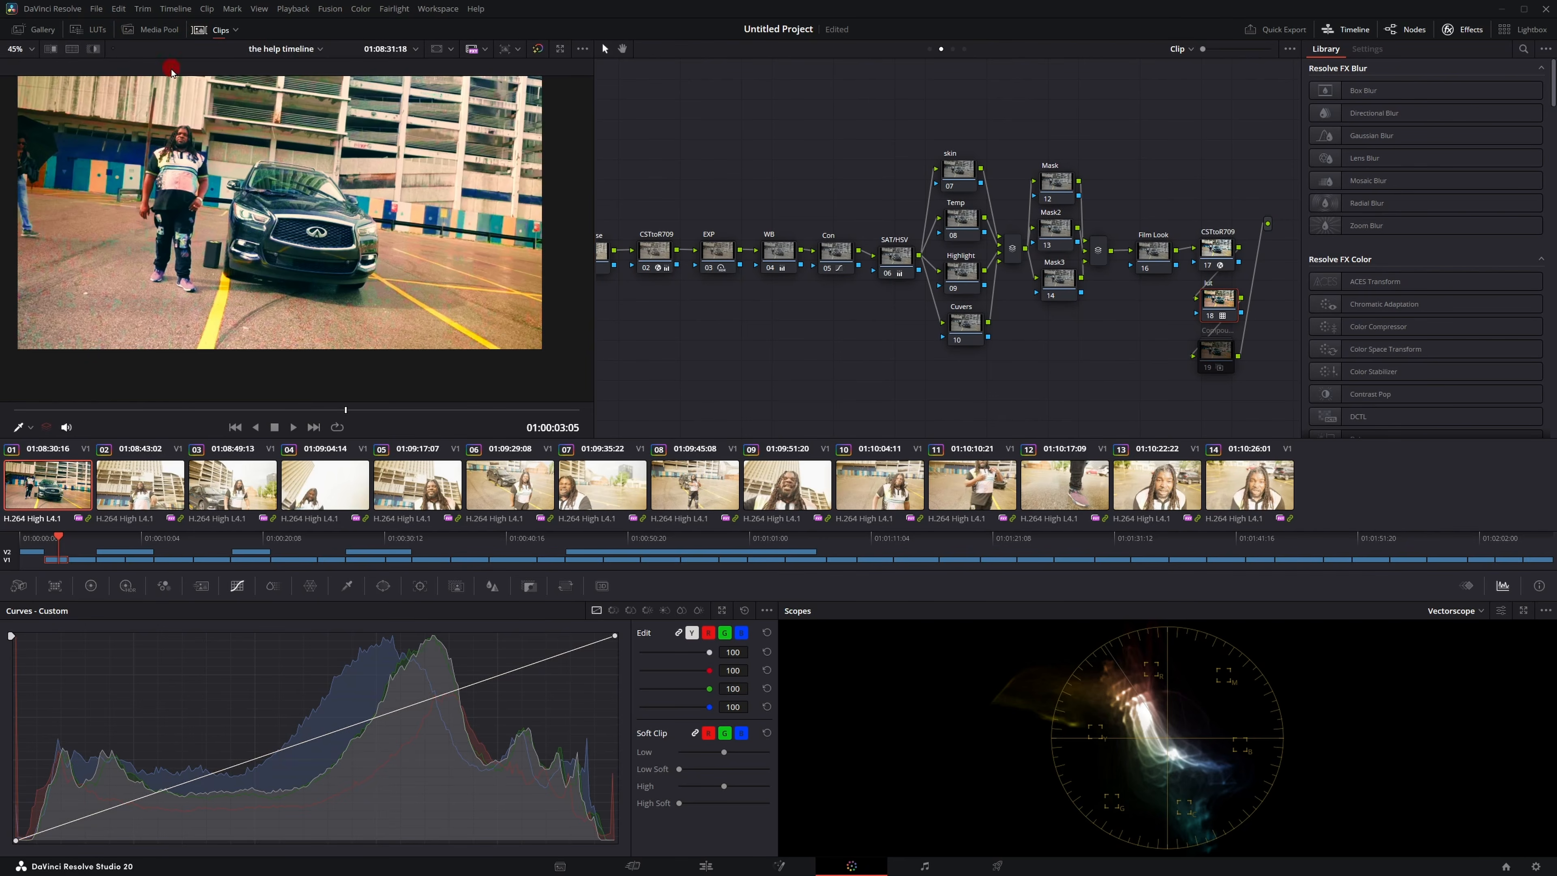
pyautogui.click(530, 586)
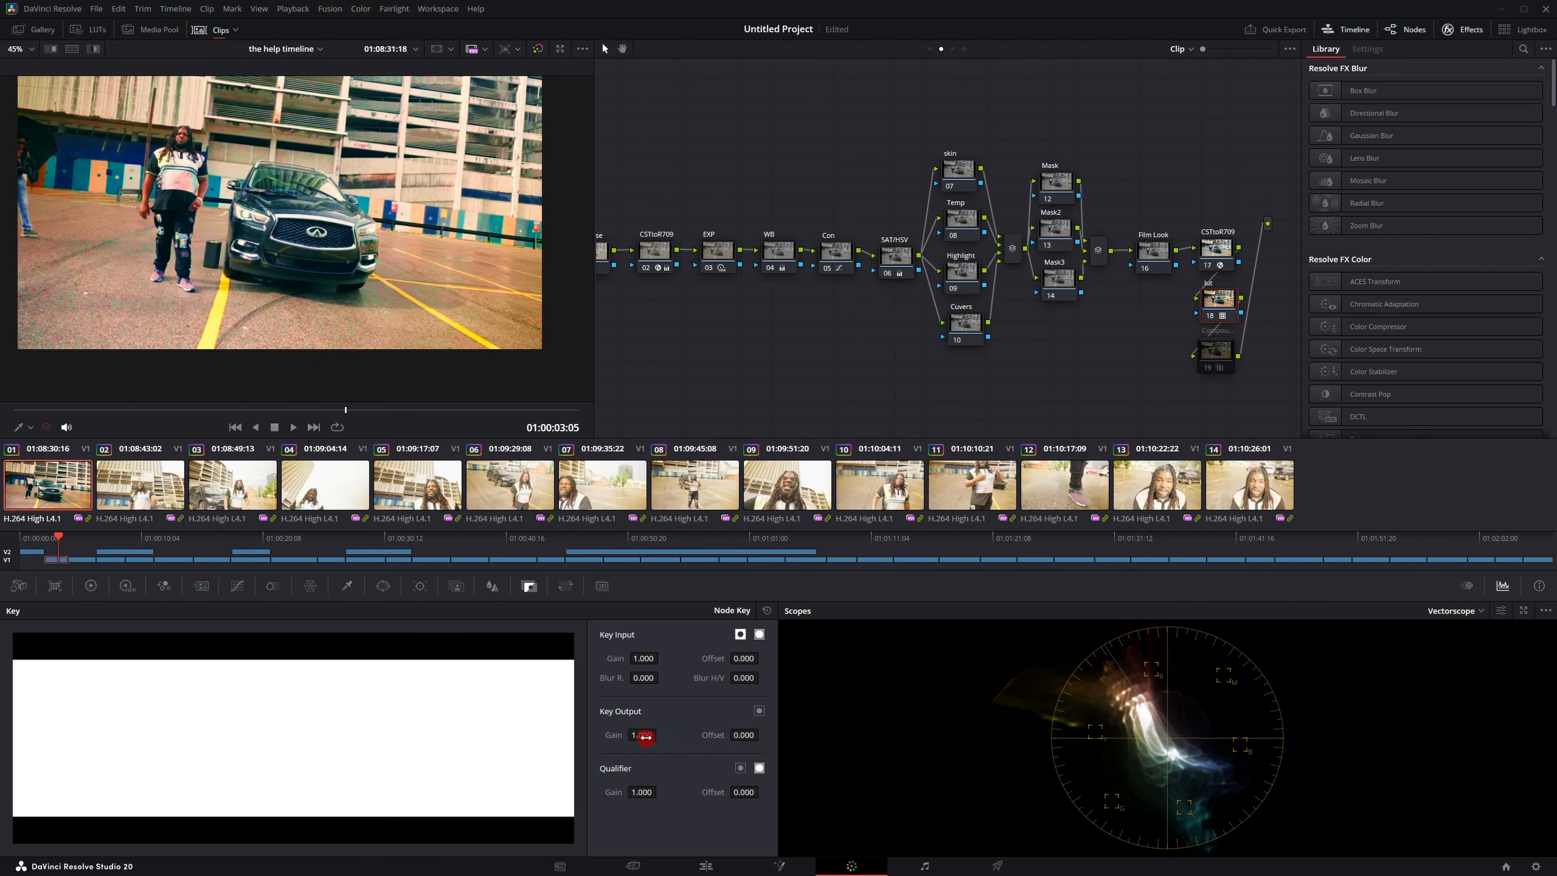
pyautogui.moveTo(632, 735)
pyautogui.mouseDown()
pyautogui.moveTo(597, 737)
pyautogui.moveTo(823, 523)
pyautogui.mouseUp()
# Lower the Gain of the SAT/HSV node 06 to 1.09.
pyautogui.click(886, 254)
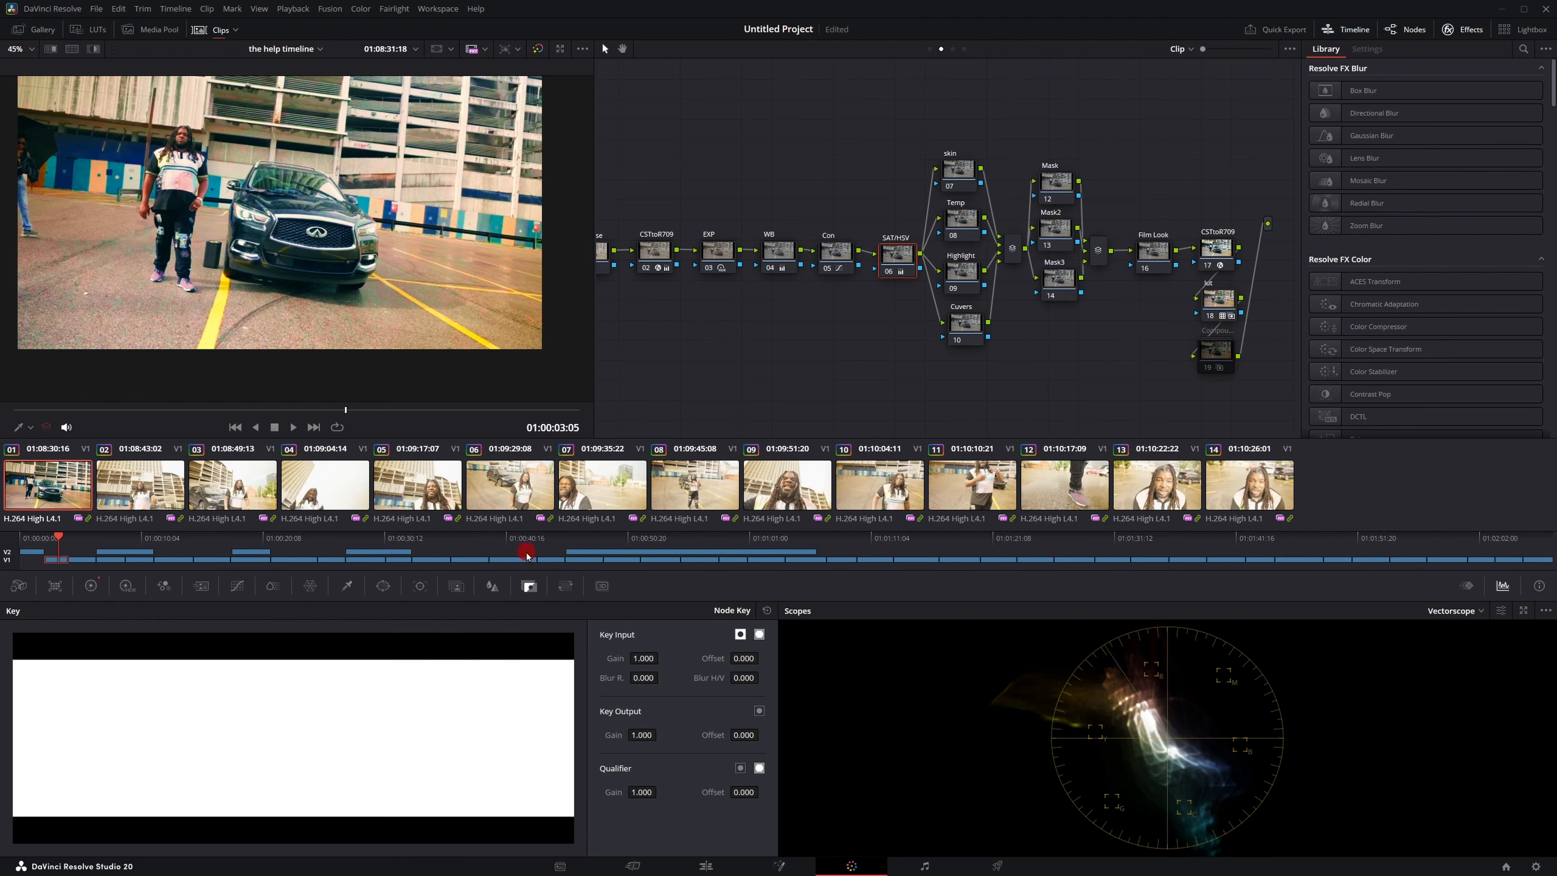
pyautogui.click(98, 587)
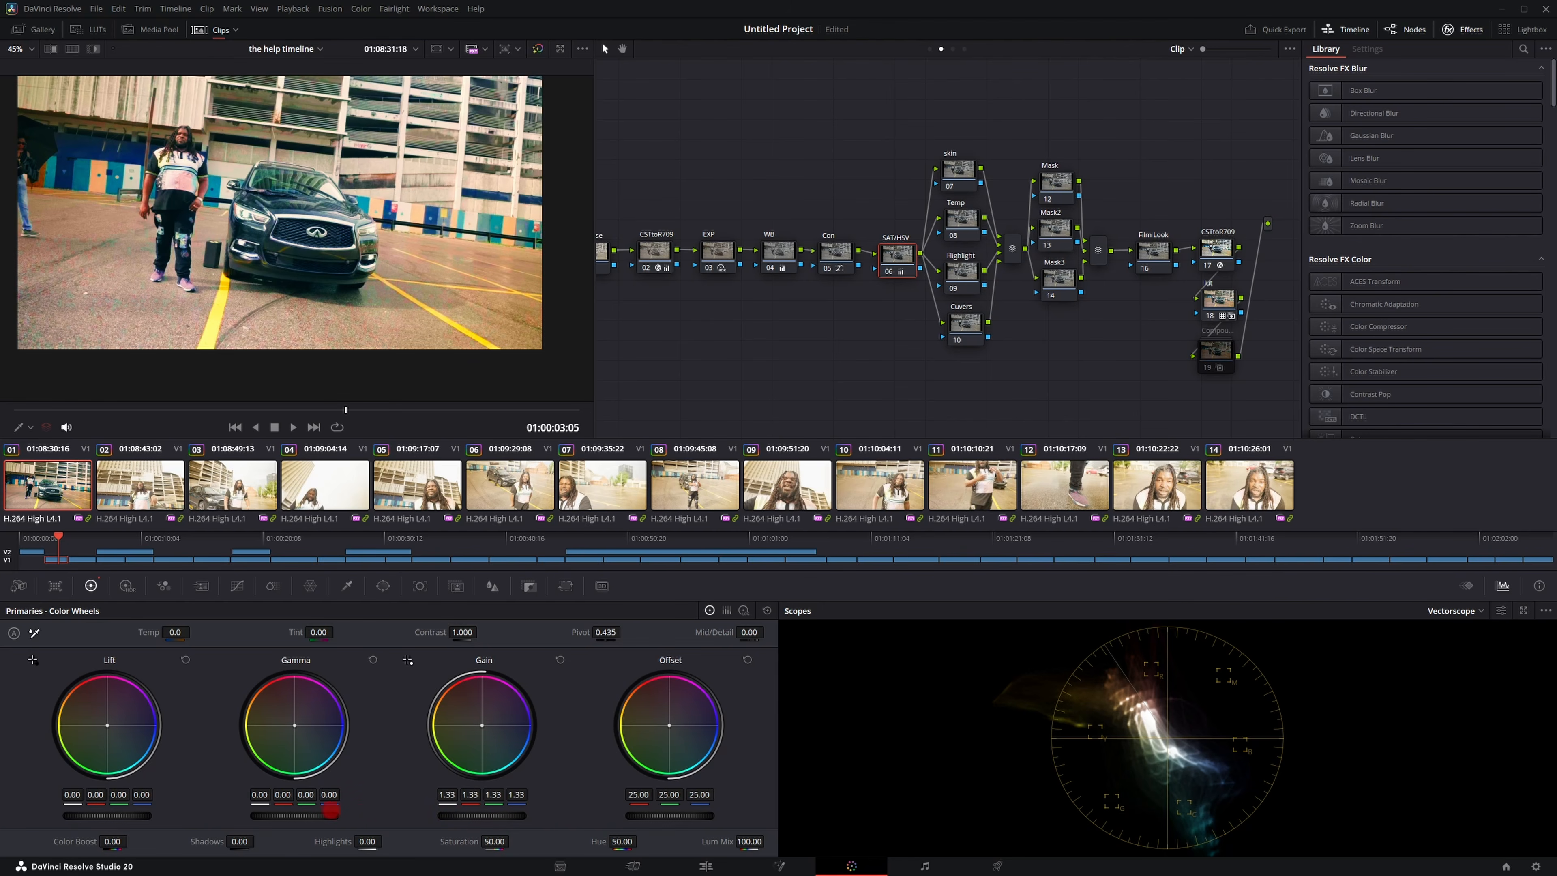
# Copy the first clip's grade to all clips in the Aroll 2 group, replacing their existing grades.
pyautogui.click(67, 494)
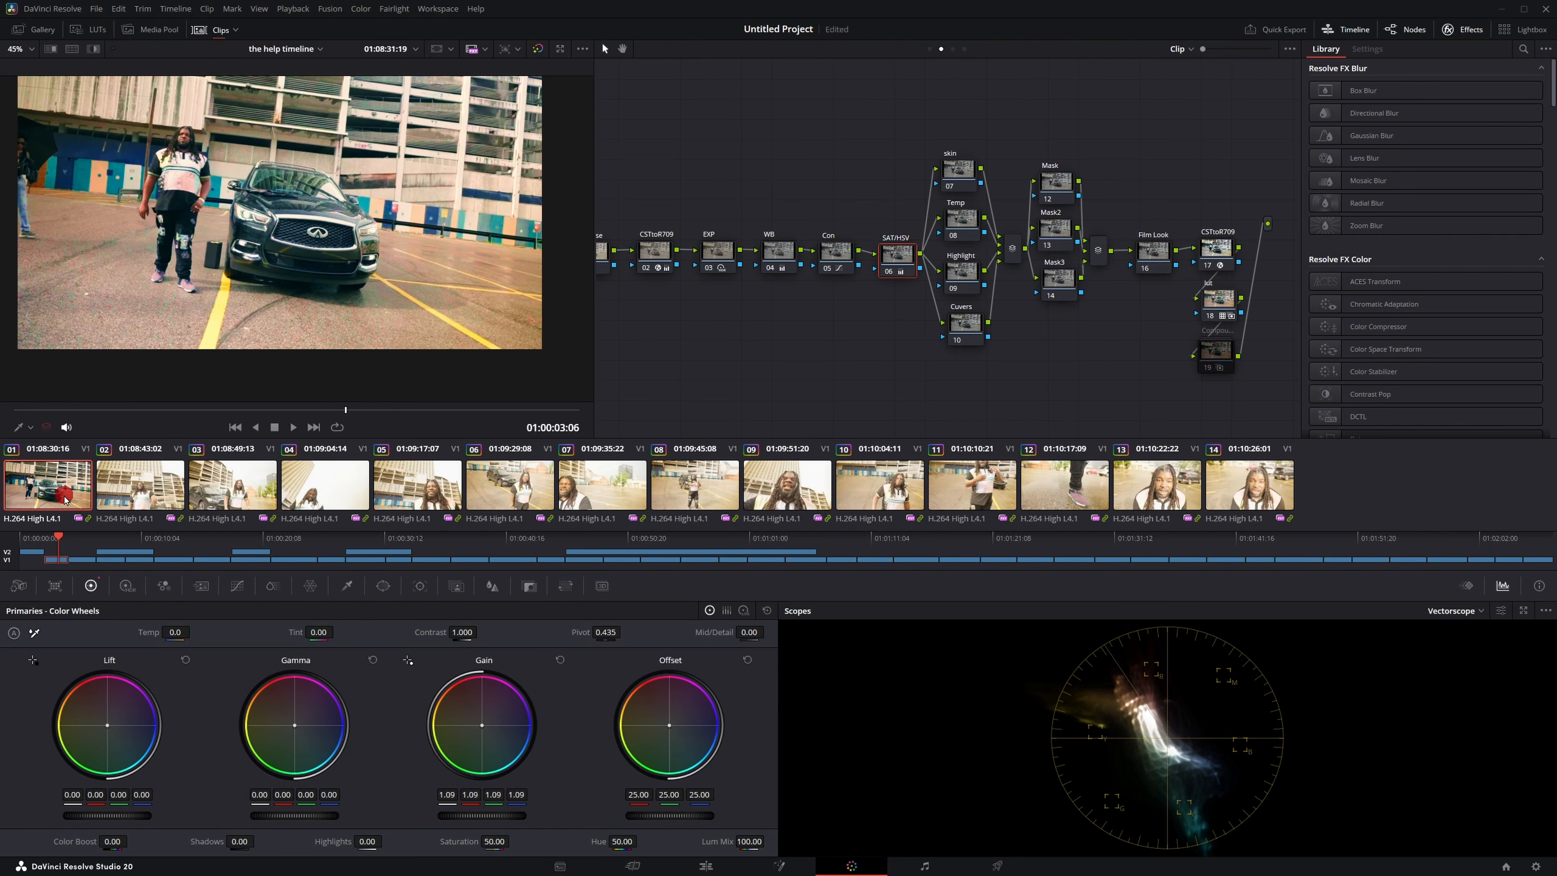
pyautogui.hotkey('ctrl', 'a')
pyautogui.middleClick(65, 497)
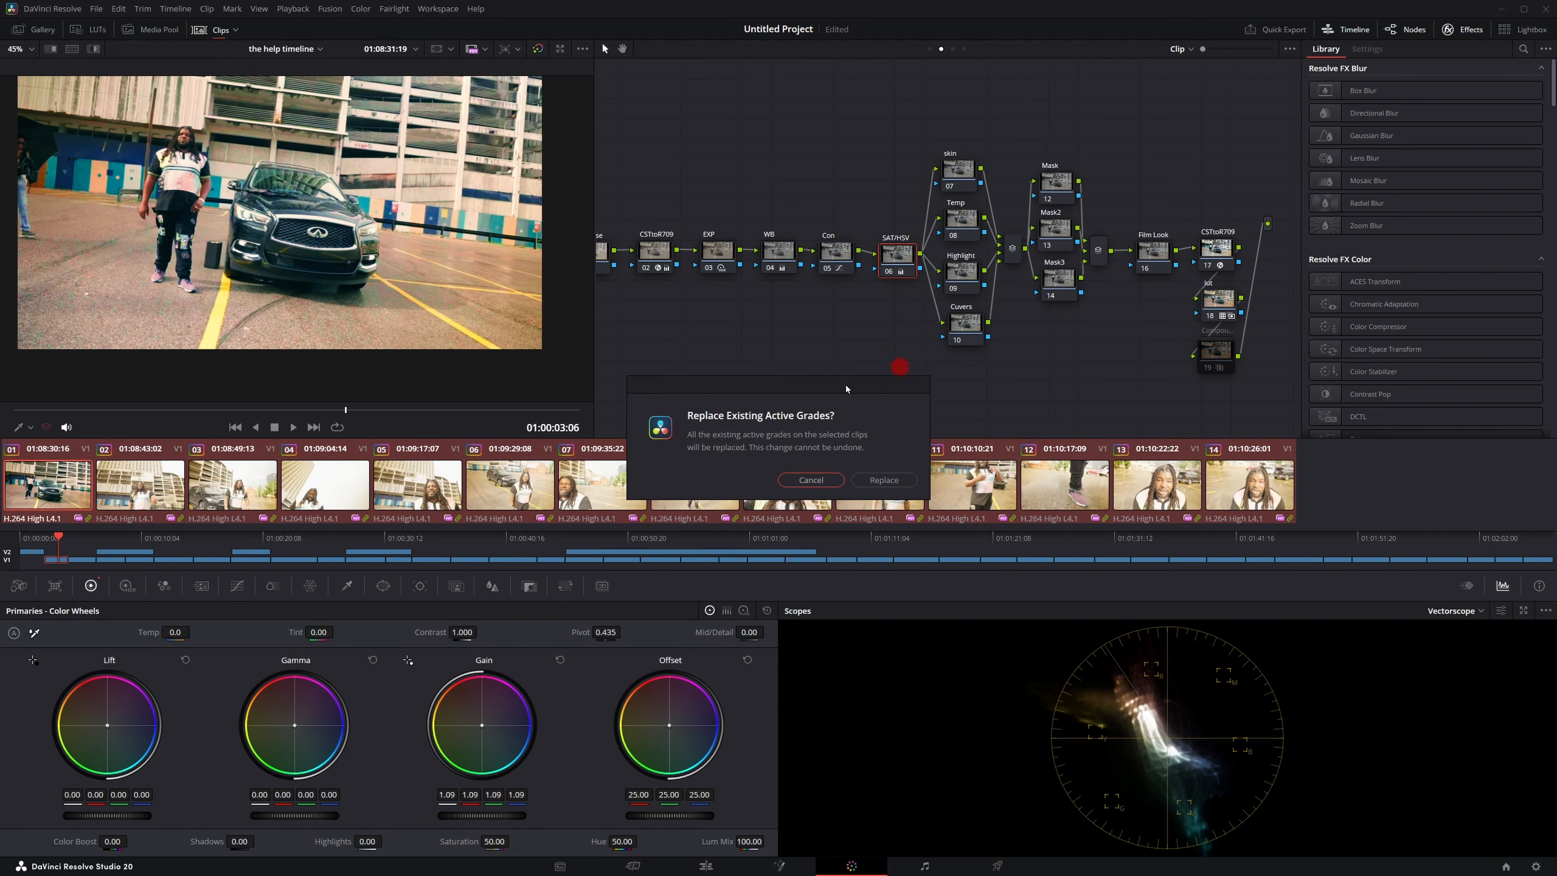
pyautogui.click(884, 480)
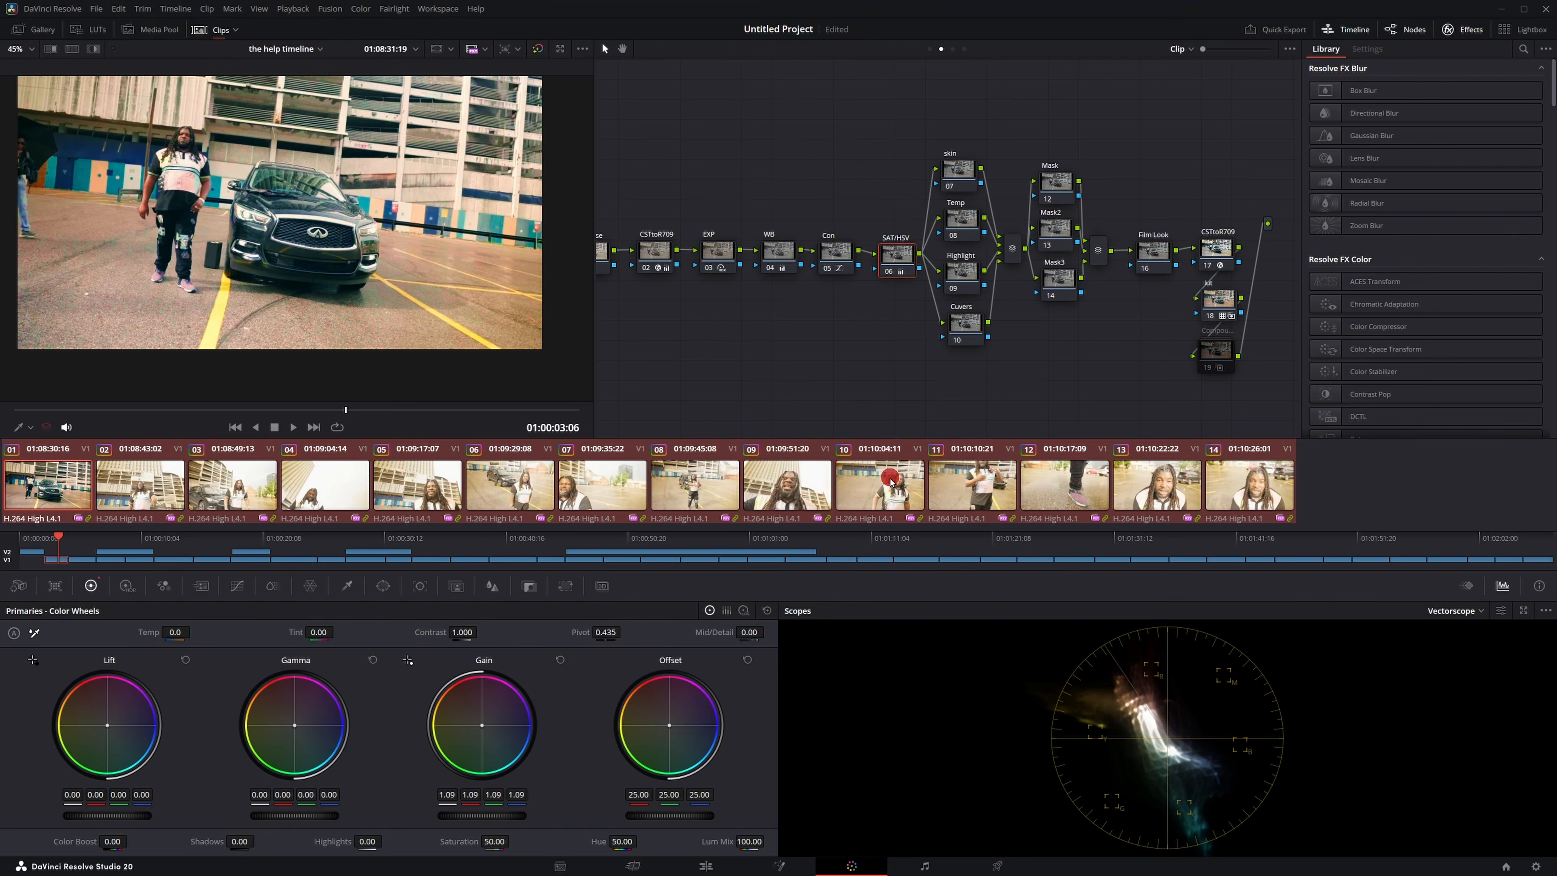
# Review the copied grade on the second, third and fourth clips, scrubbing through the fourth clip's bright sky shot.
pyautogui.click(172, 494)
pyautogui.click(196, 491)
pyautogui.click(338, 488)
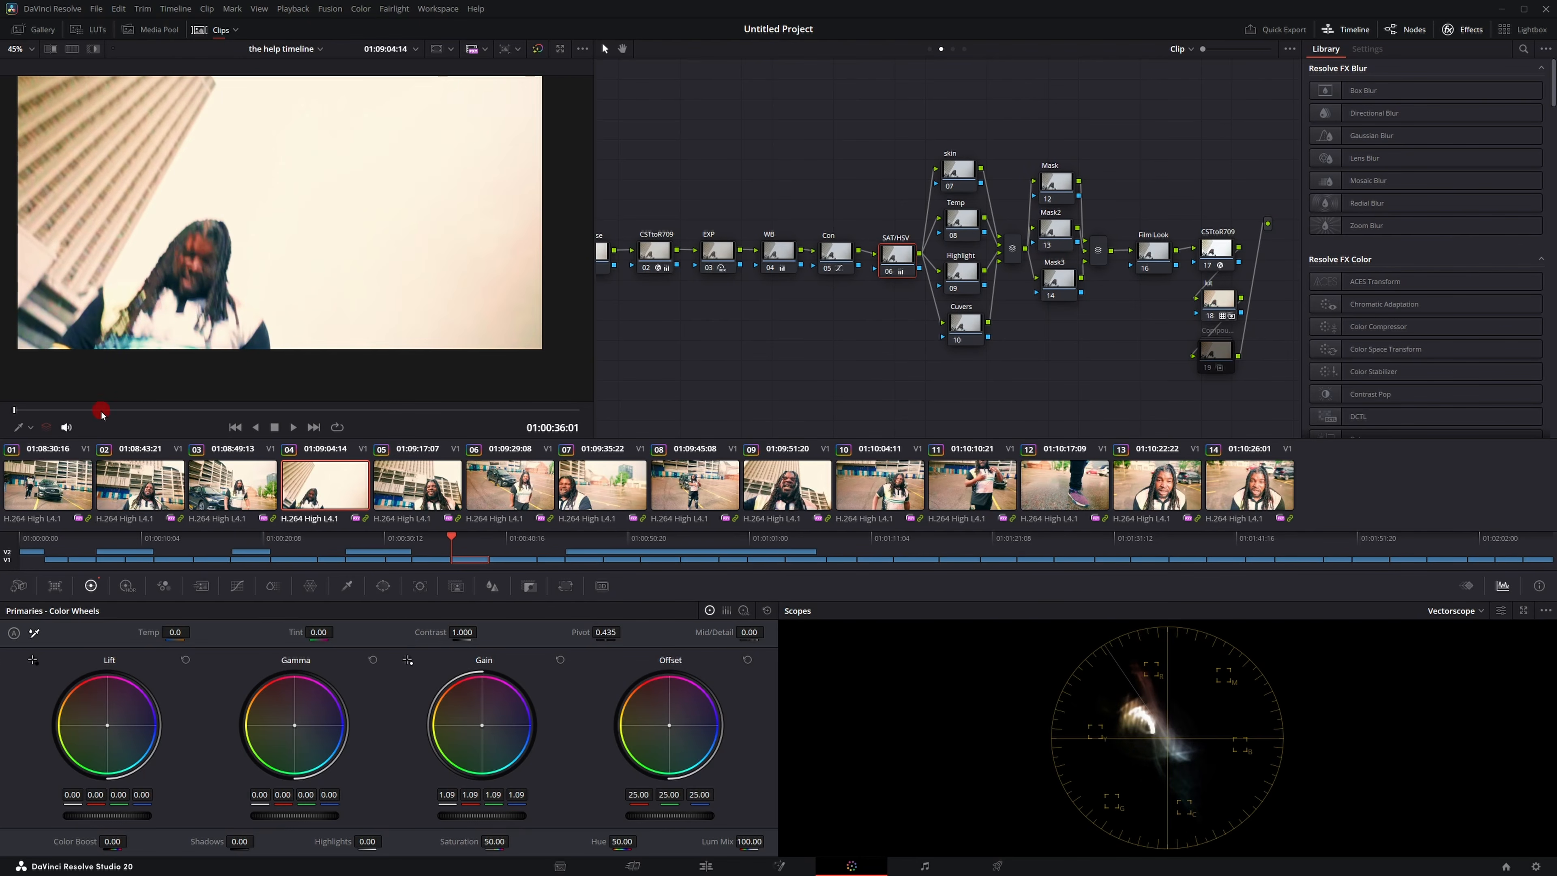
pyautogui.moveTo(101, 410); pyautogui.dragTo(173, 409)
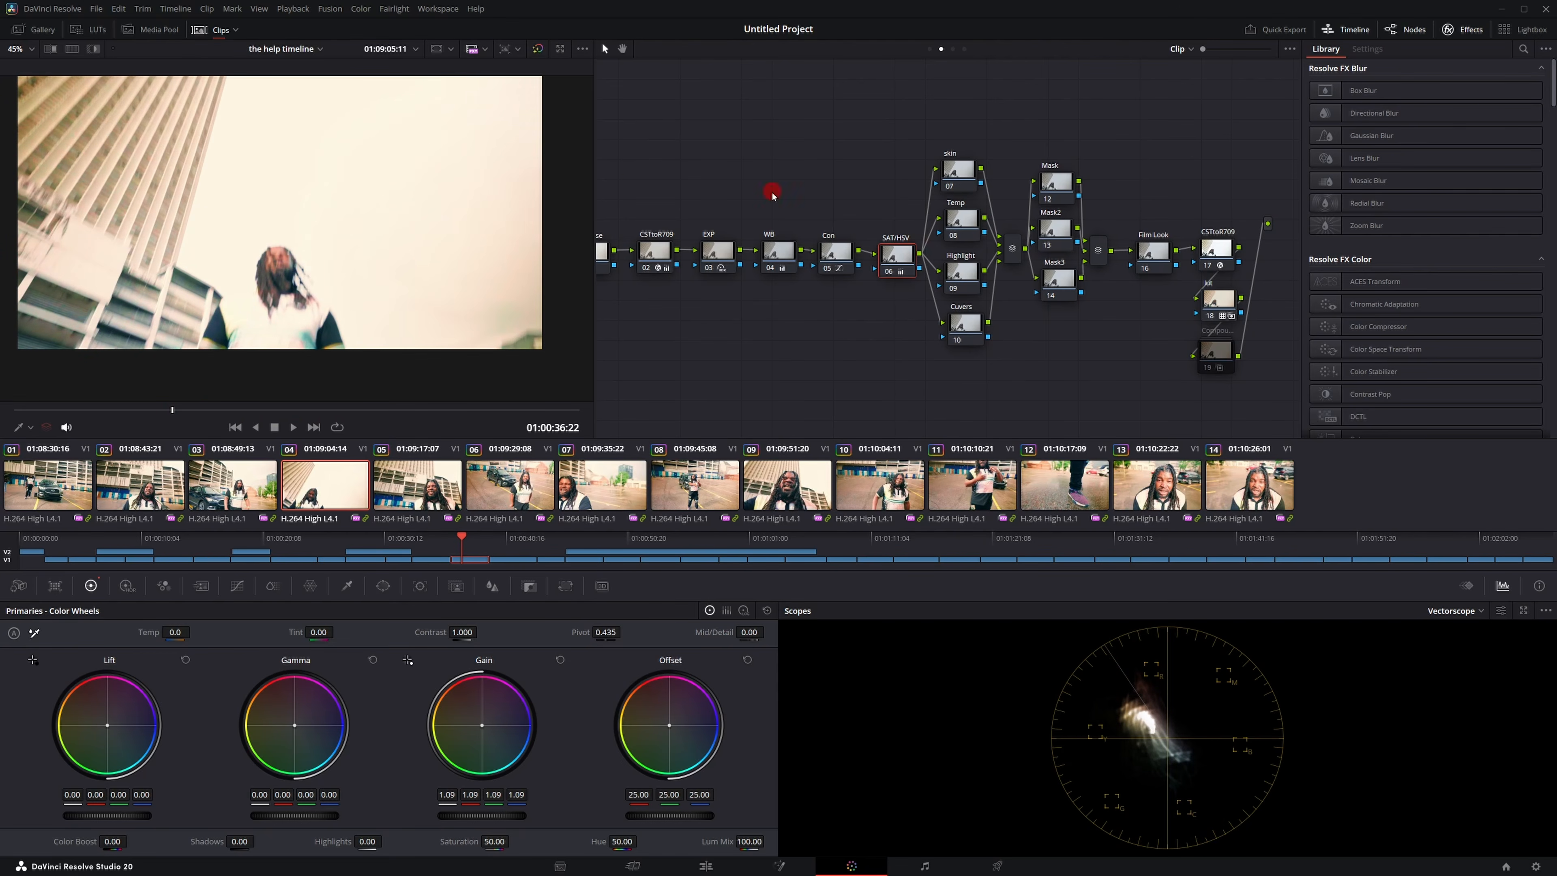
# Isolate the bright areas on the Highlight node 09 with a luminance qualifier, Low 60.0 and Low Soft 20.0, and preview the selection.
pyautogui.click(961, 275)
pyautogui.click(844, 462)
pyautogui.click(348, 586)
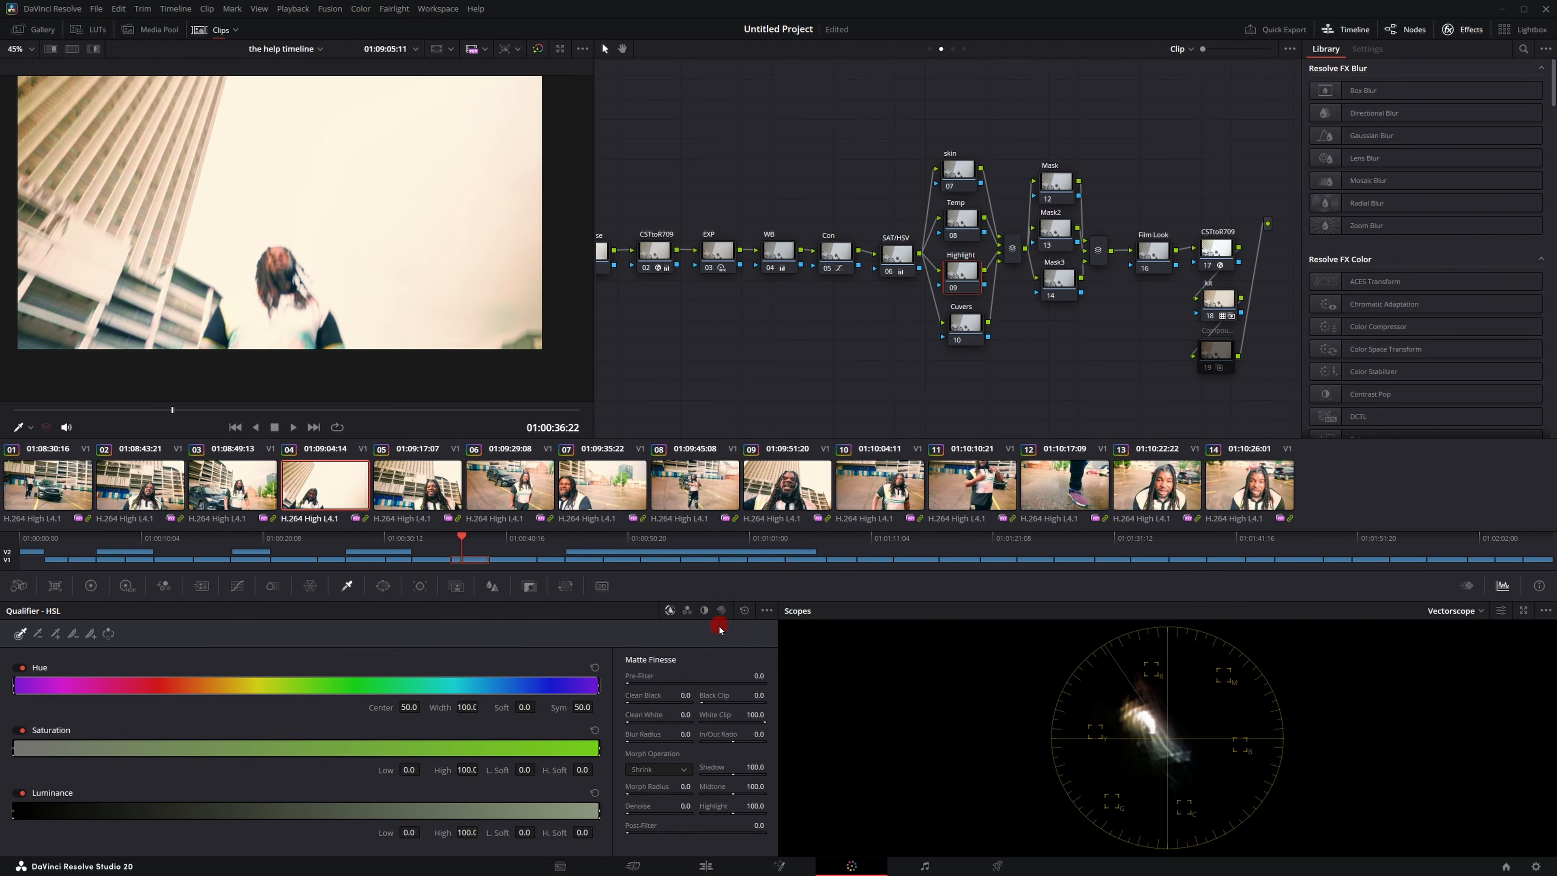
pyautogui.click(705, 611)
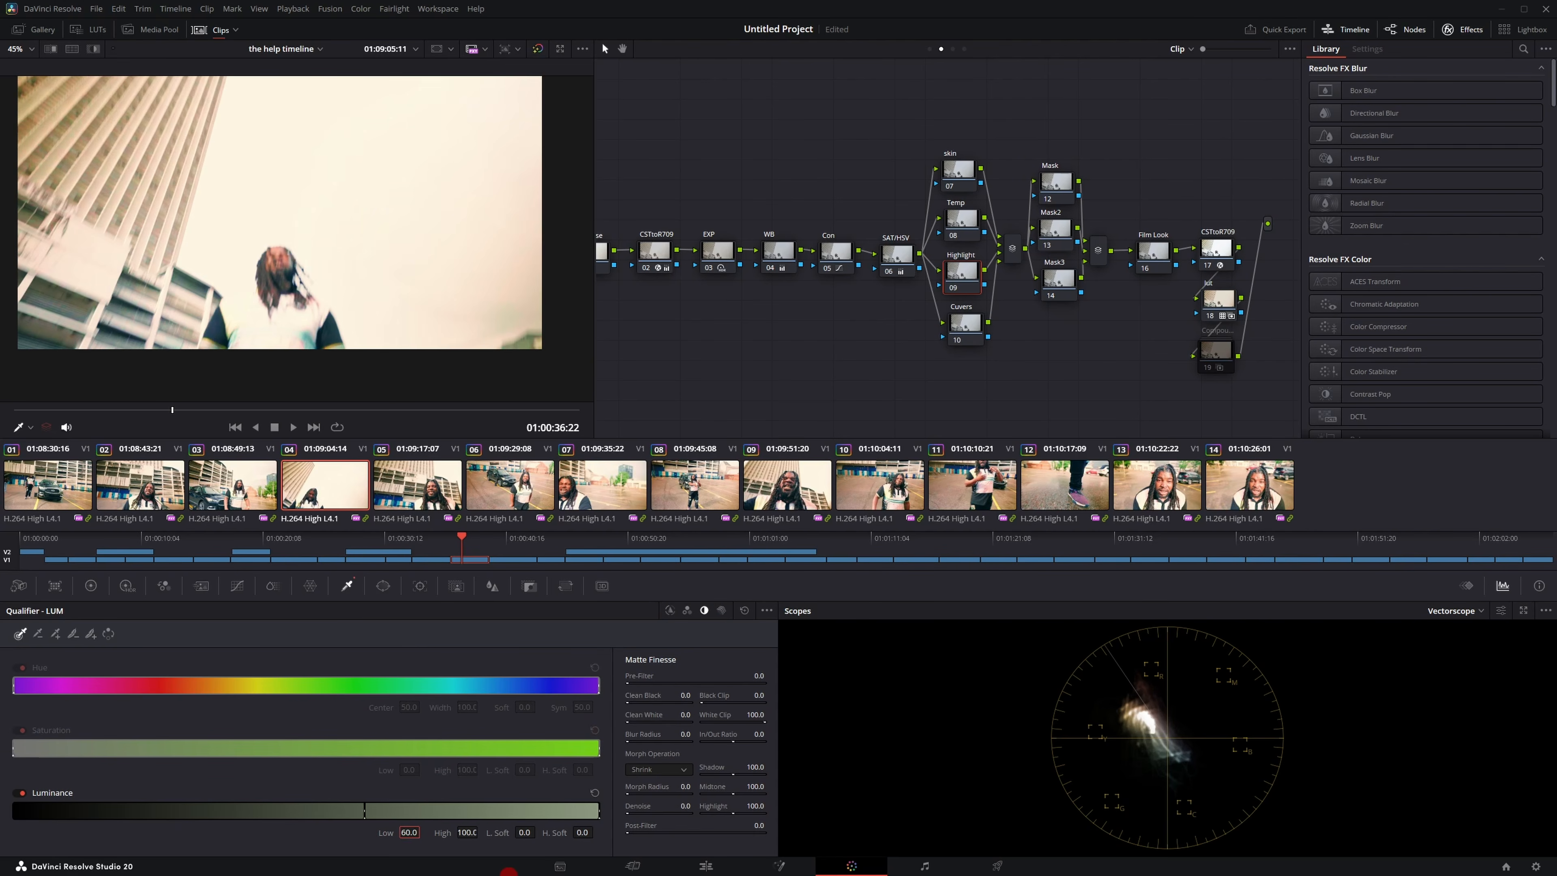
pyautogui.press('Tab')
pyautogui.press('Tab')
pyautogui.press('Return')
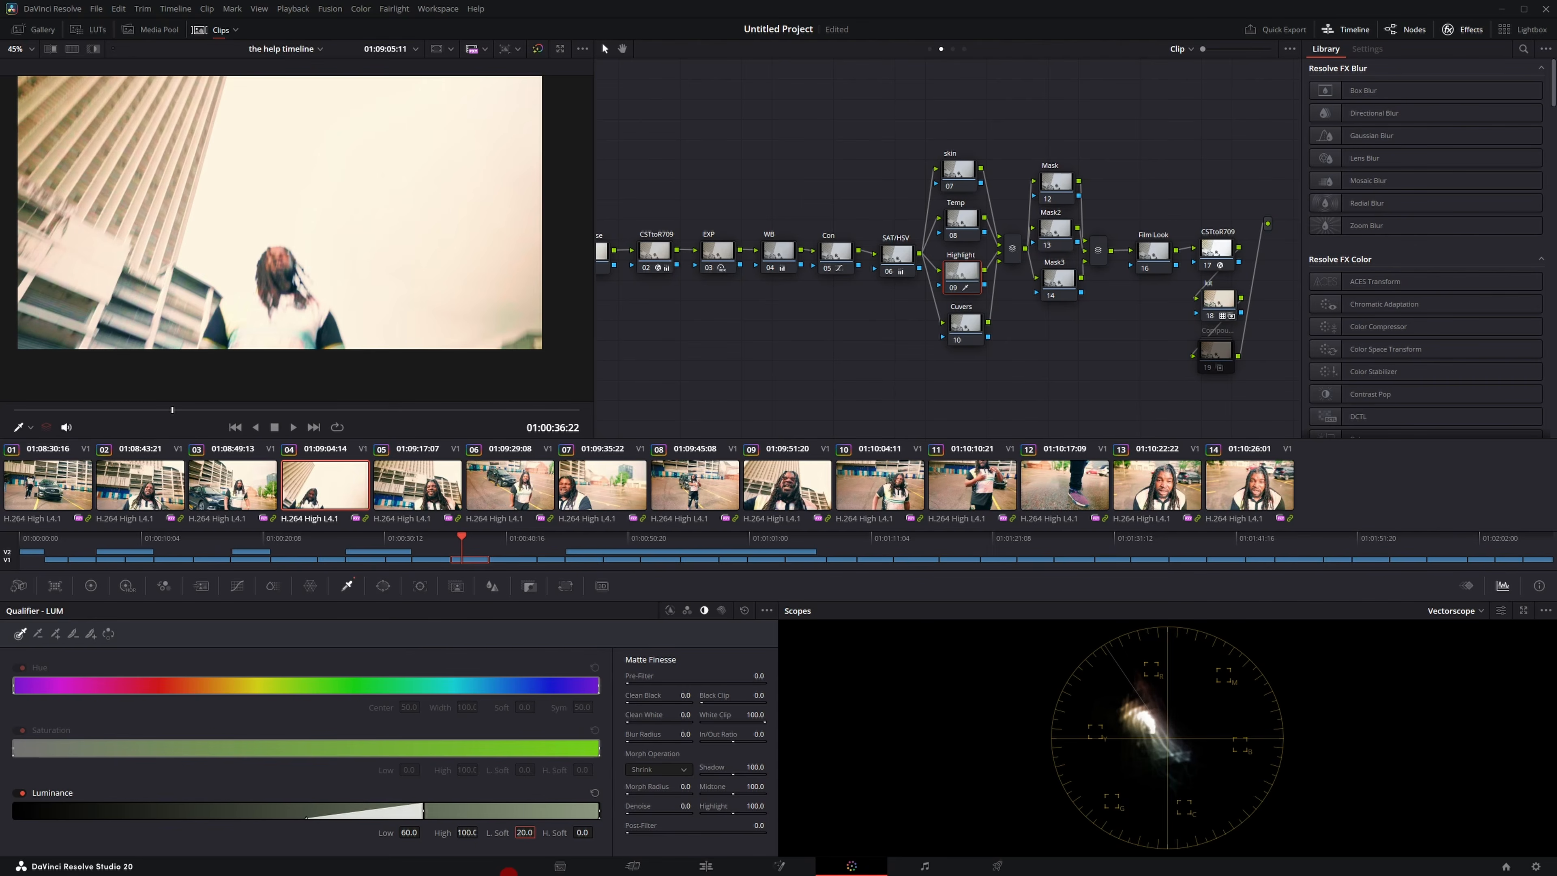
pyautogui.hotkey('shift', 'h')
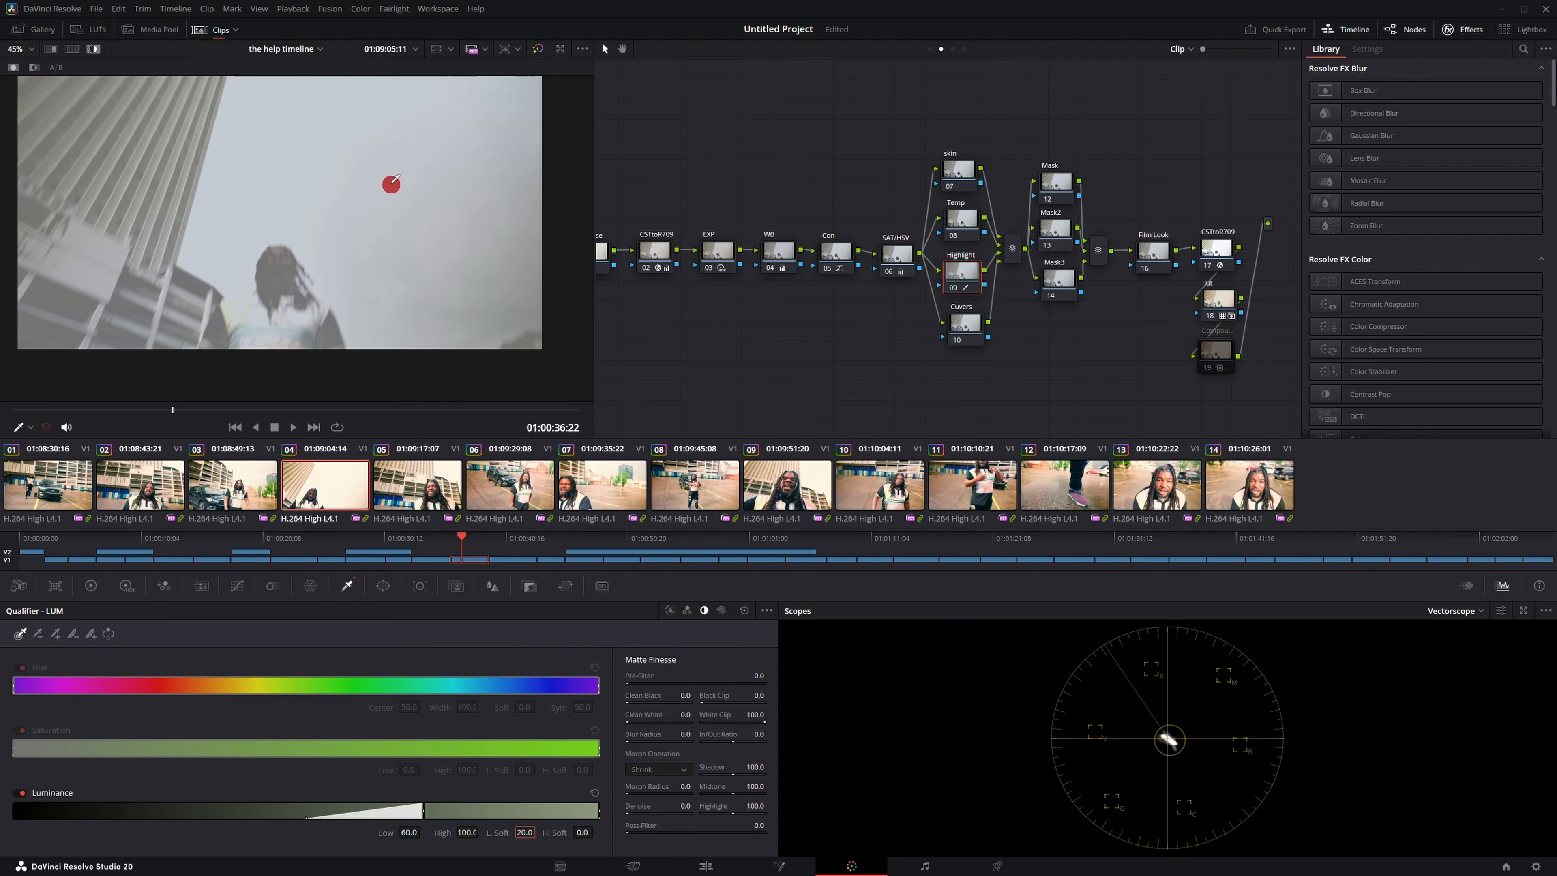
# Lower the Lift of the Highlight node 09 to -0.10 and return to the normal image view.
pyautogui.click(91, 586)
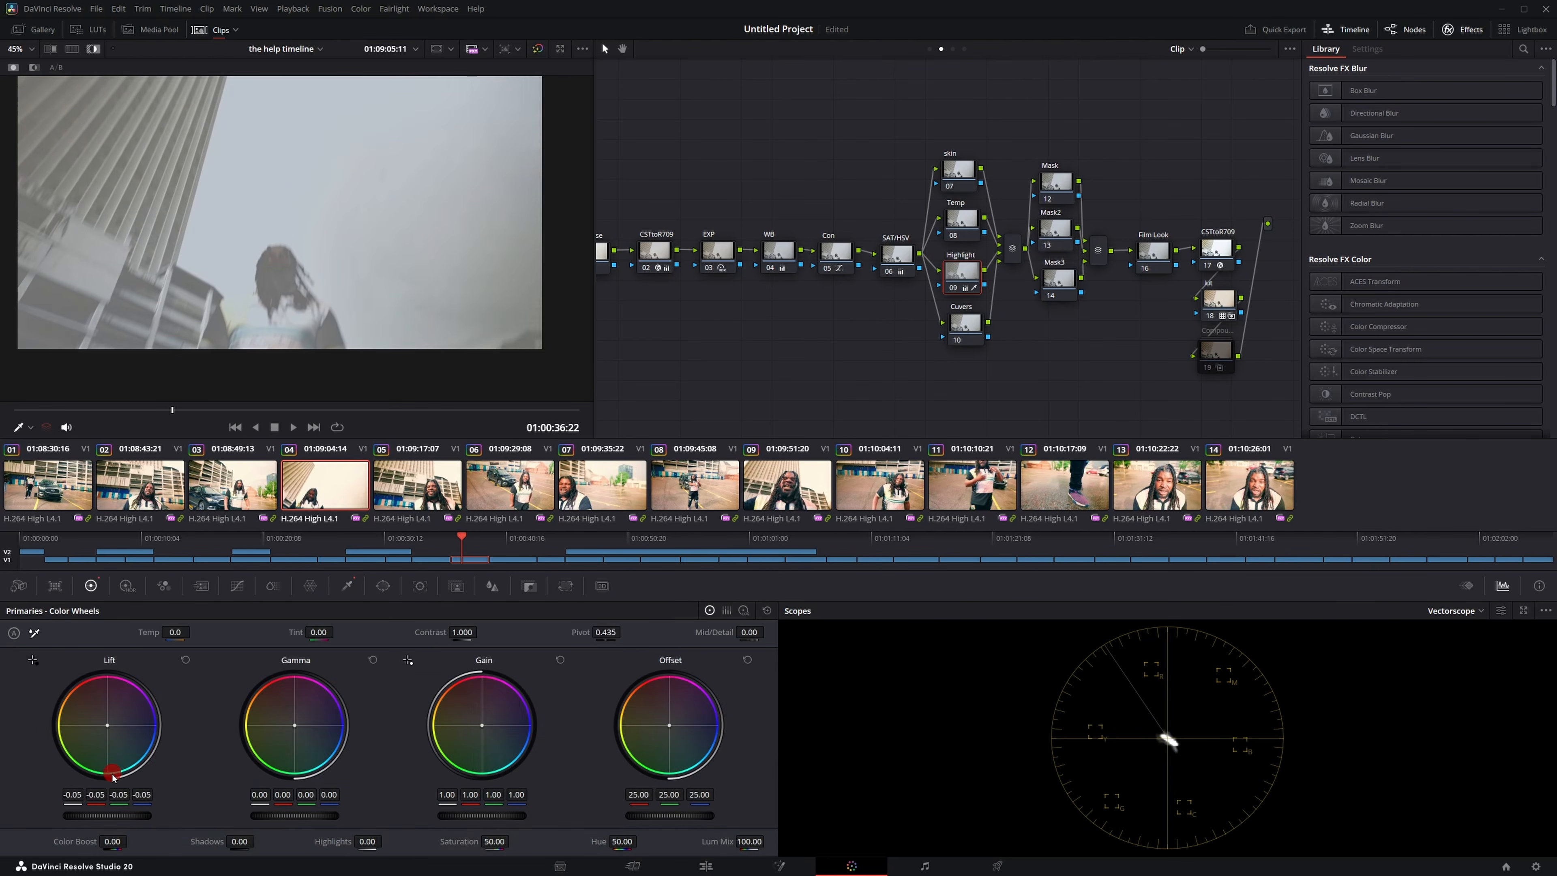
pyautogui.moveTo(111, 774); pyautogui.dragTo(112, 774)
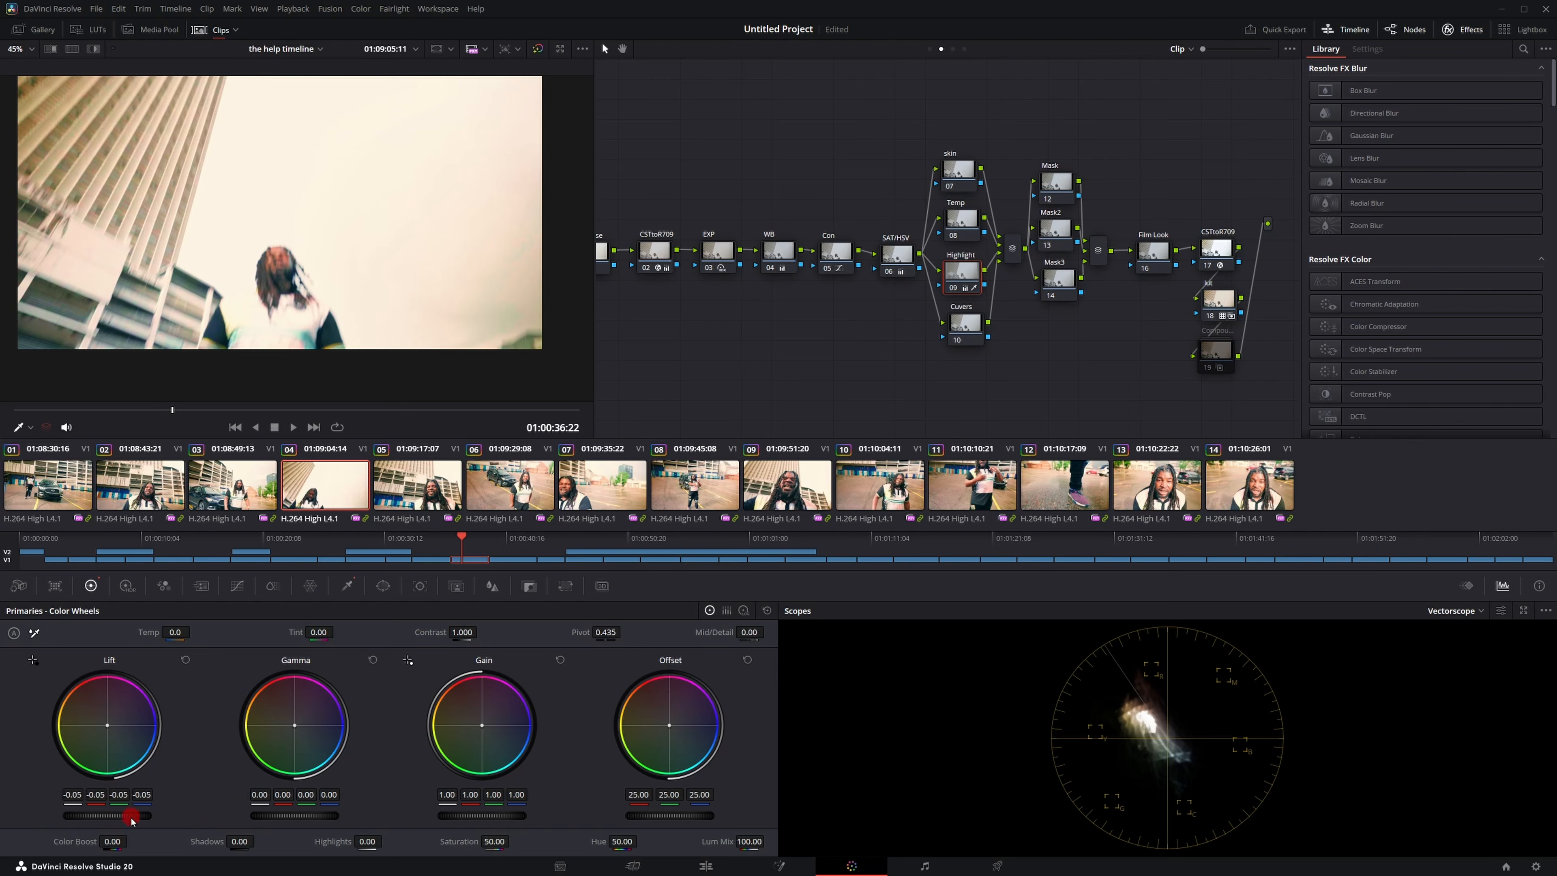
pyautogui.moveTo(106, 815); pyautogui.dragTo(45, 816)
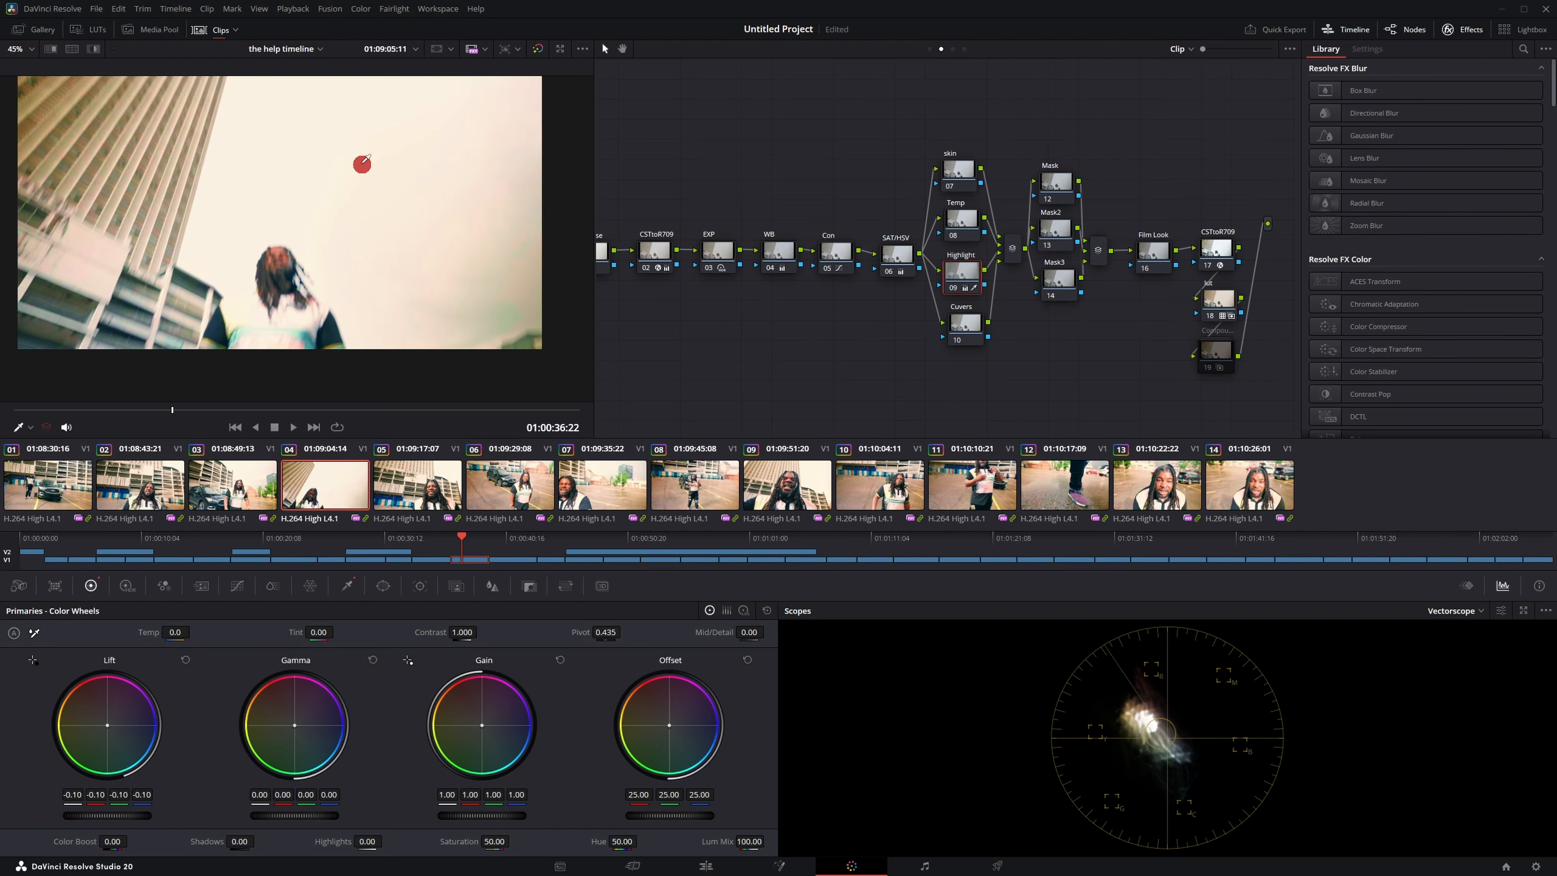
# Scrub further into the fourth clip and switch the Highlight node 09 off and on to compare its effect.
pyautogui.moveTo(216, 410); pyautogui.dragTo(360, 415)
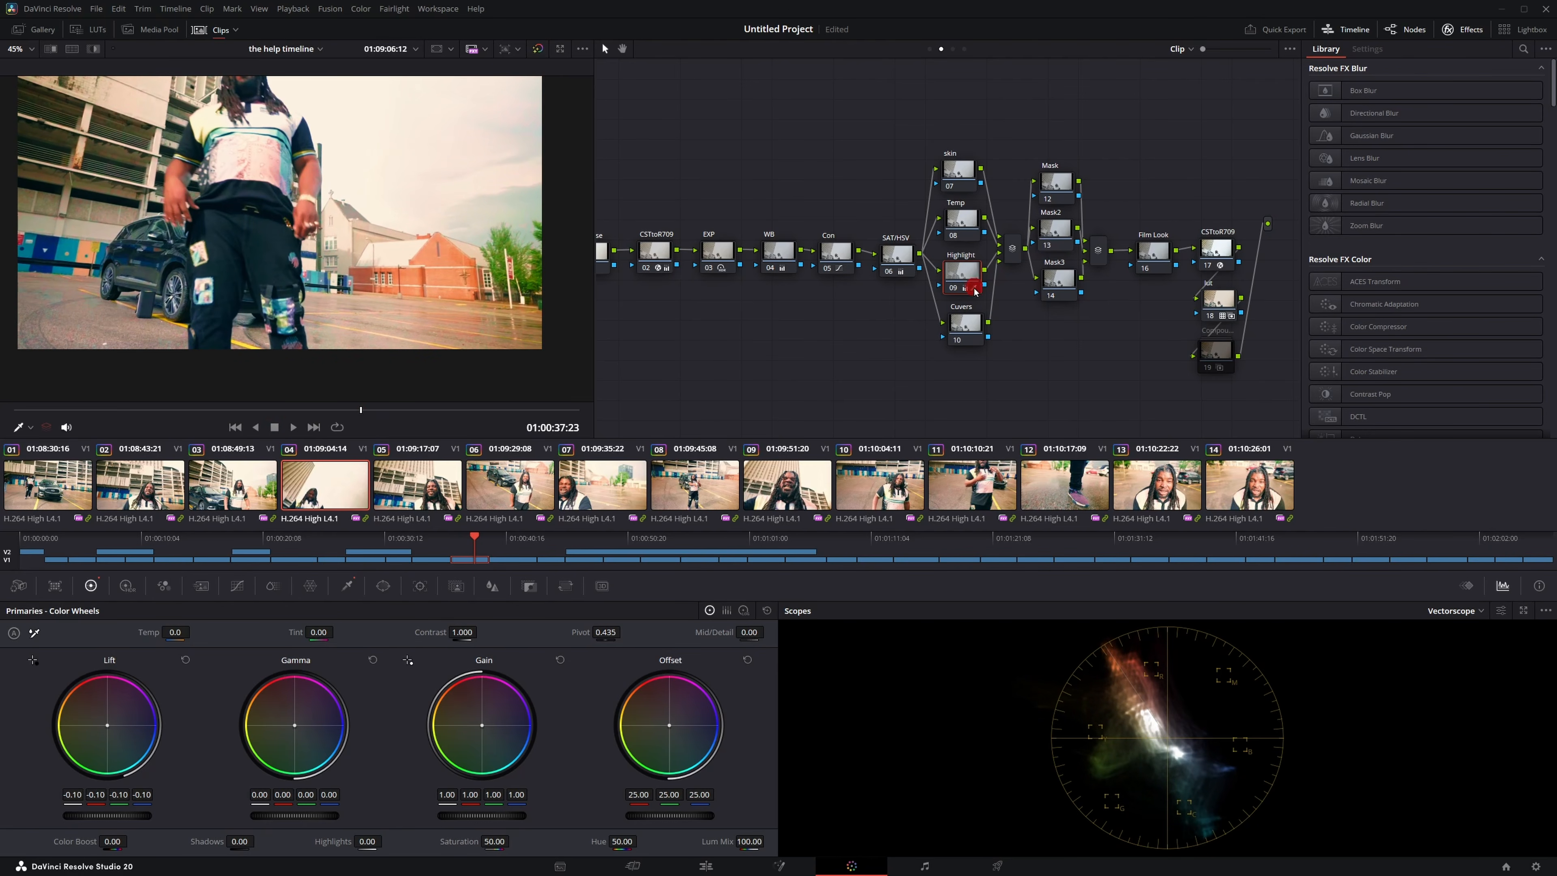
pyautogui.click(954, 288)
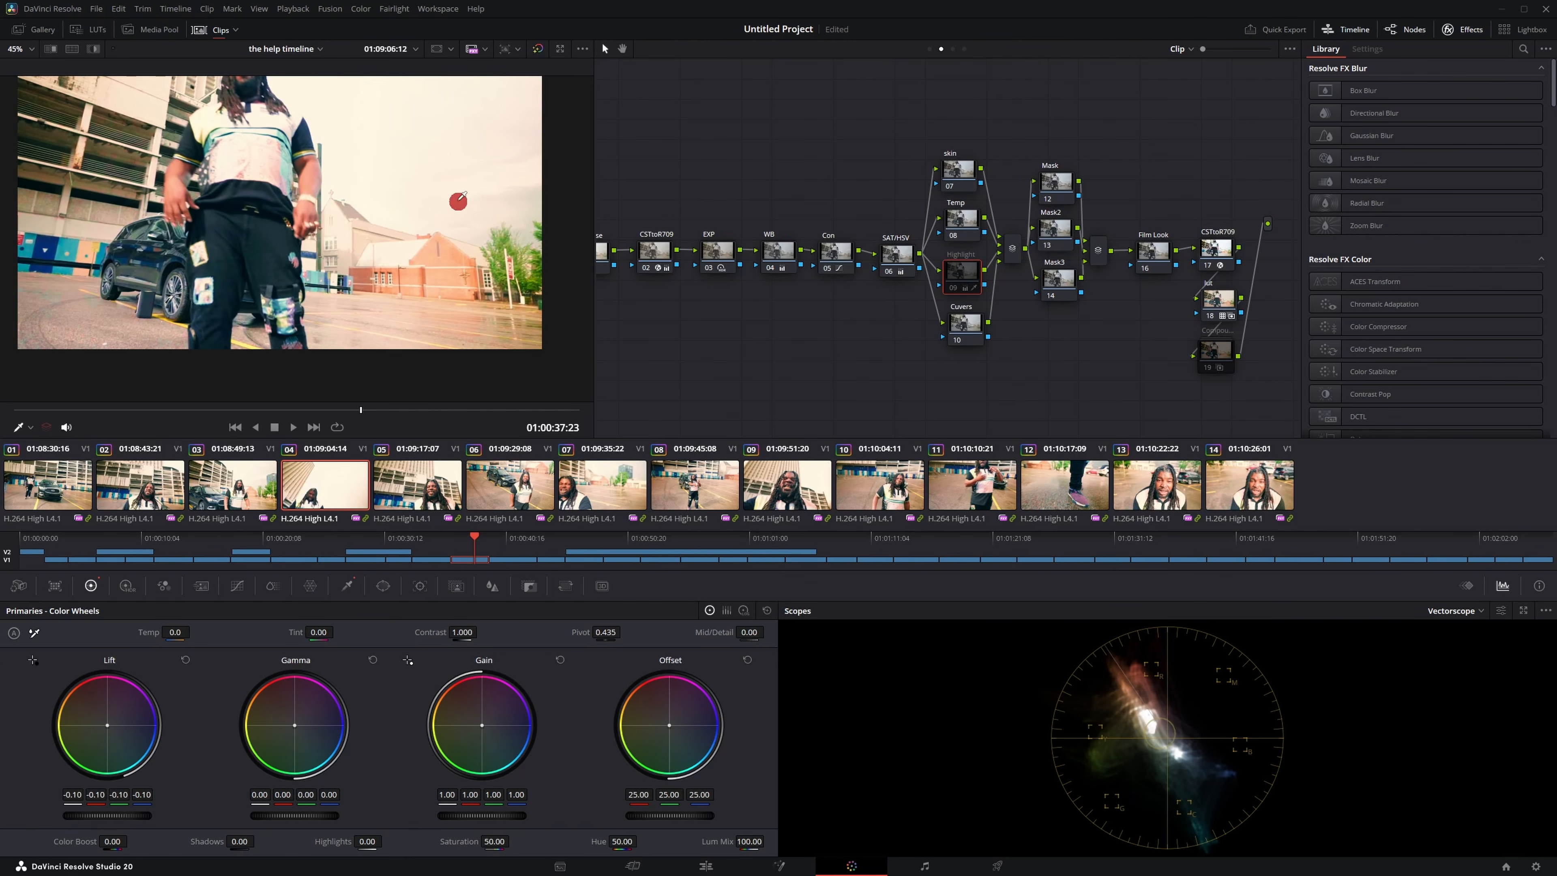
pyautogui.click(955, 291)
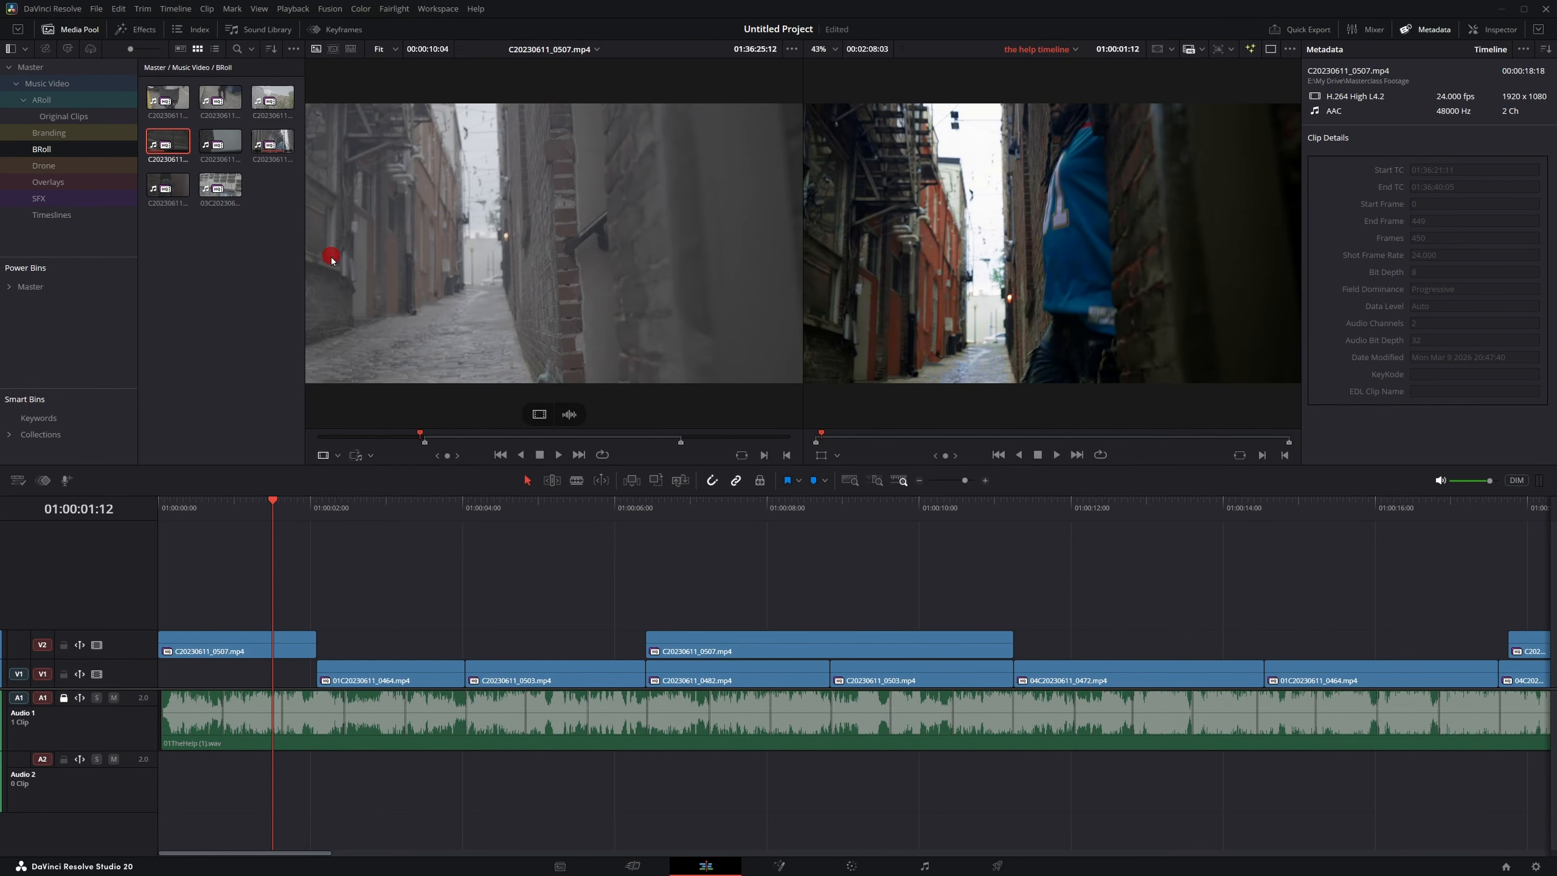
# Search the Edit page's effects library for "god" titles.
pyautogui.click(144, 31)
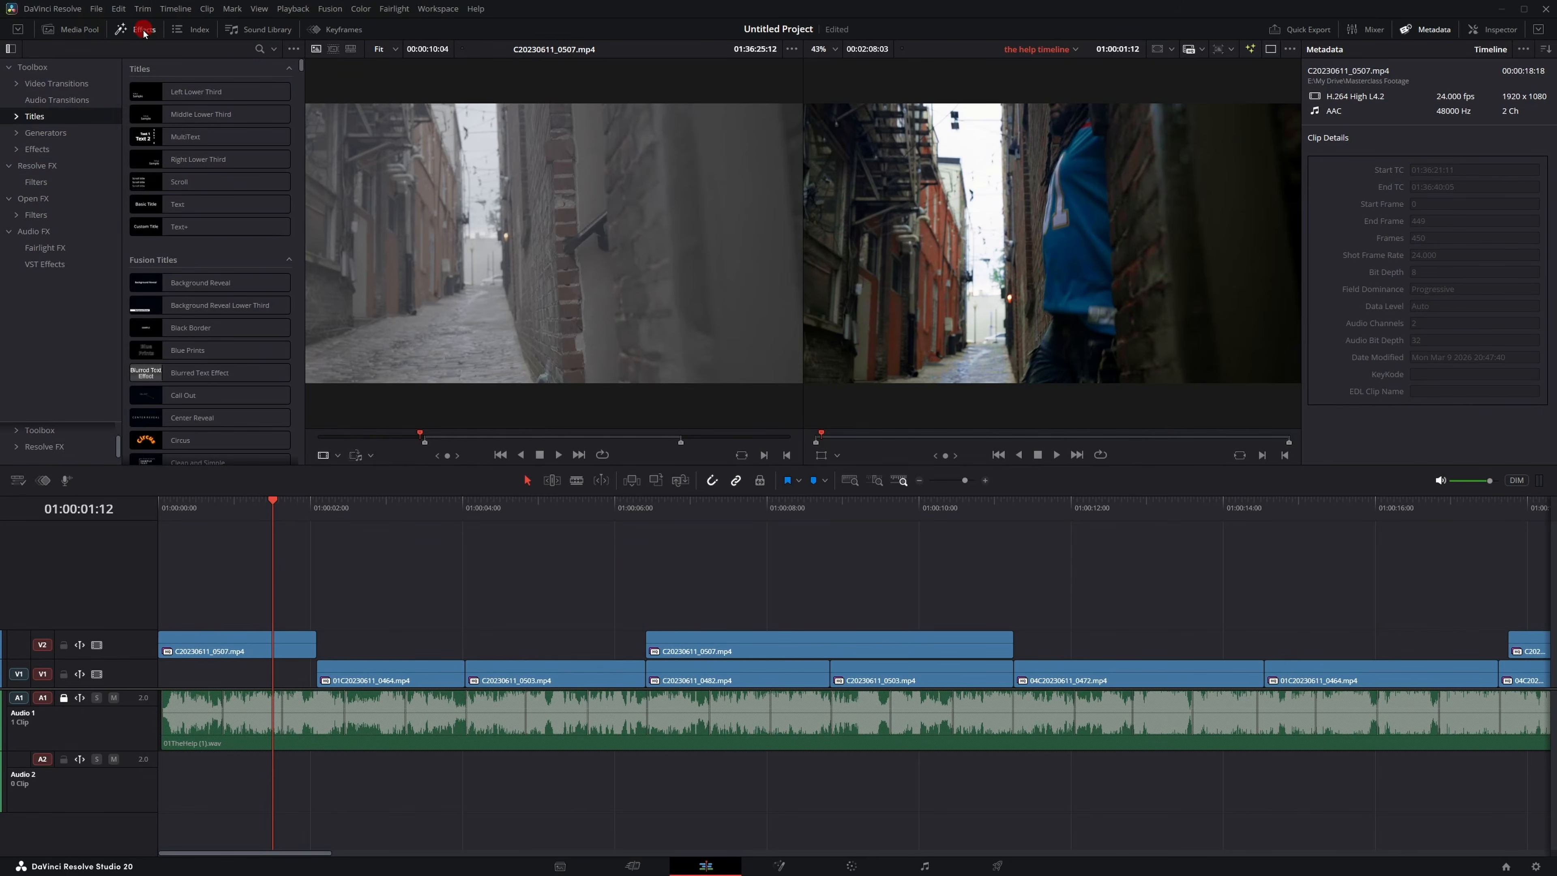
pyautogui.click(260, 48)
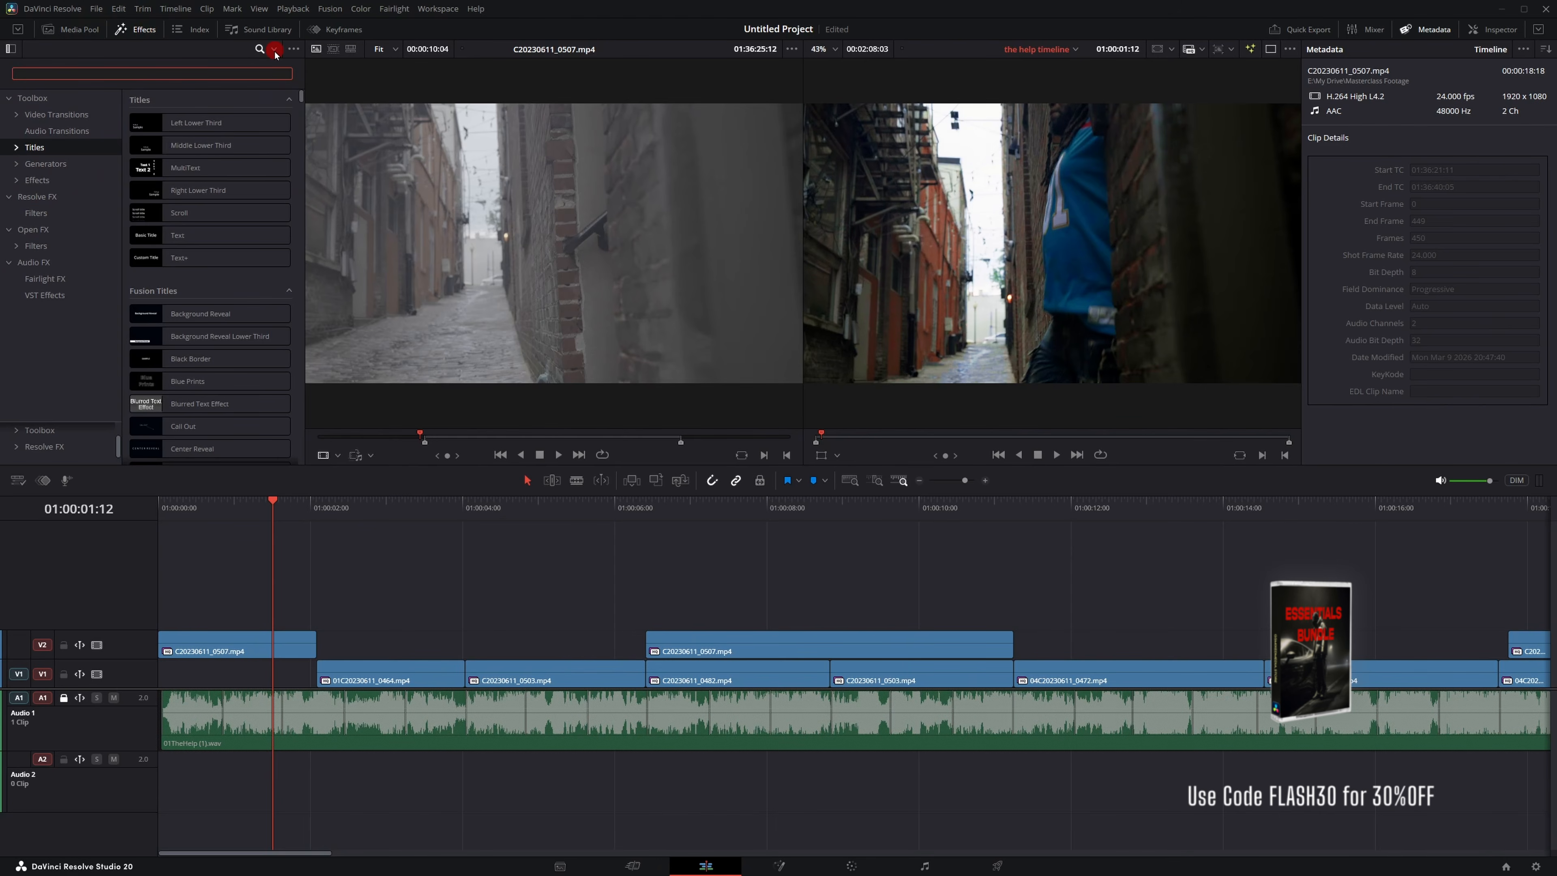
pyautogui.write('god')
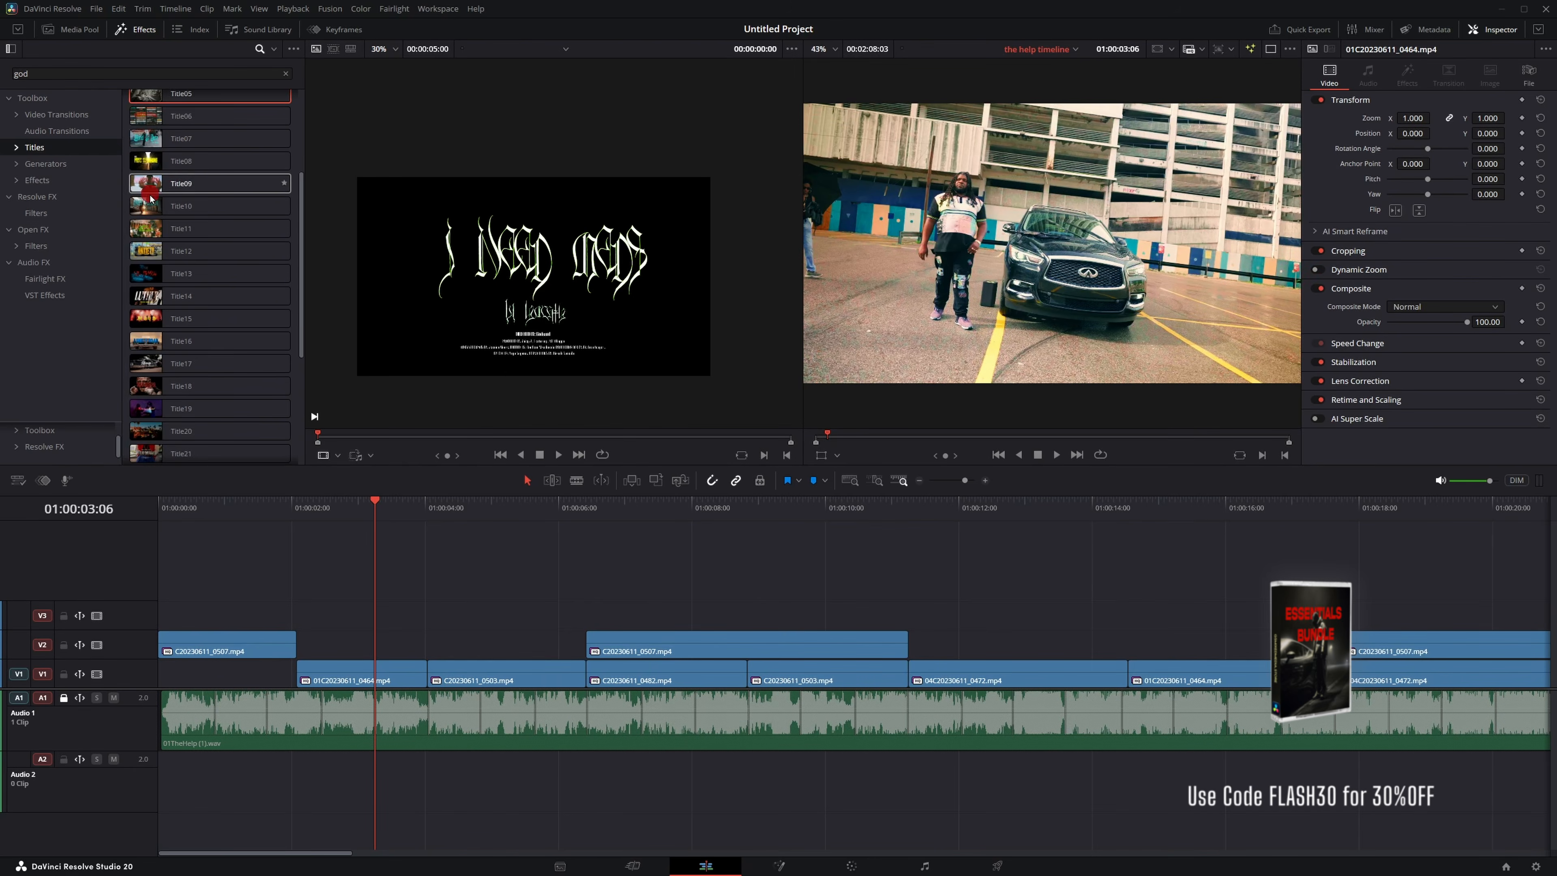
# Place the Title21 title on track V3 above the second clip and set its top text line to "Big riggadies".
pyautogui.scroll(-3, 181, 296)
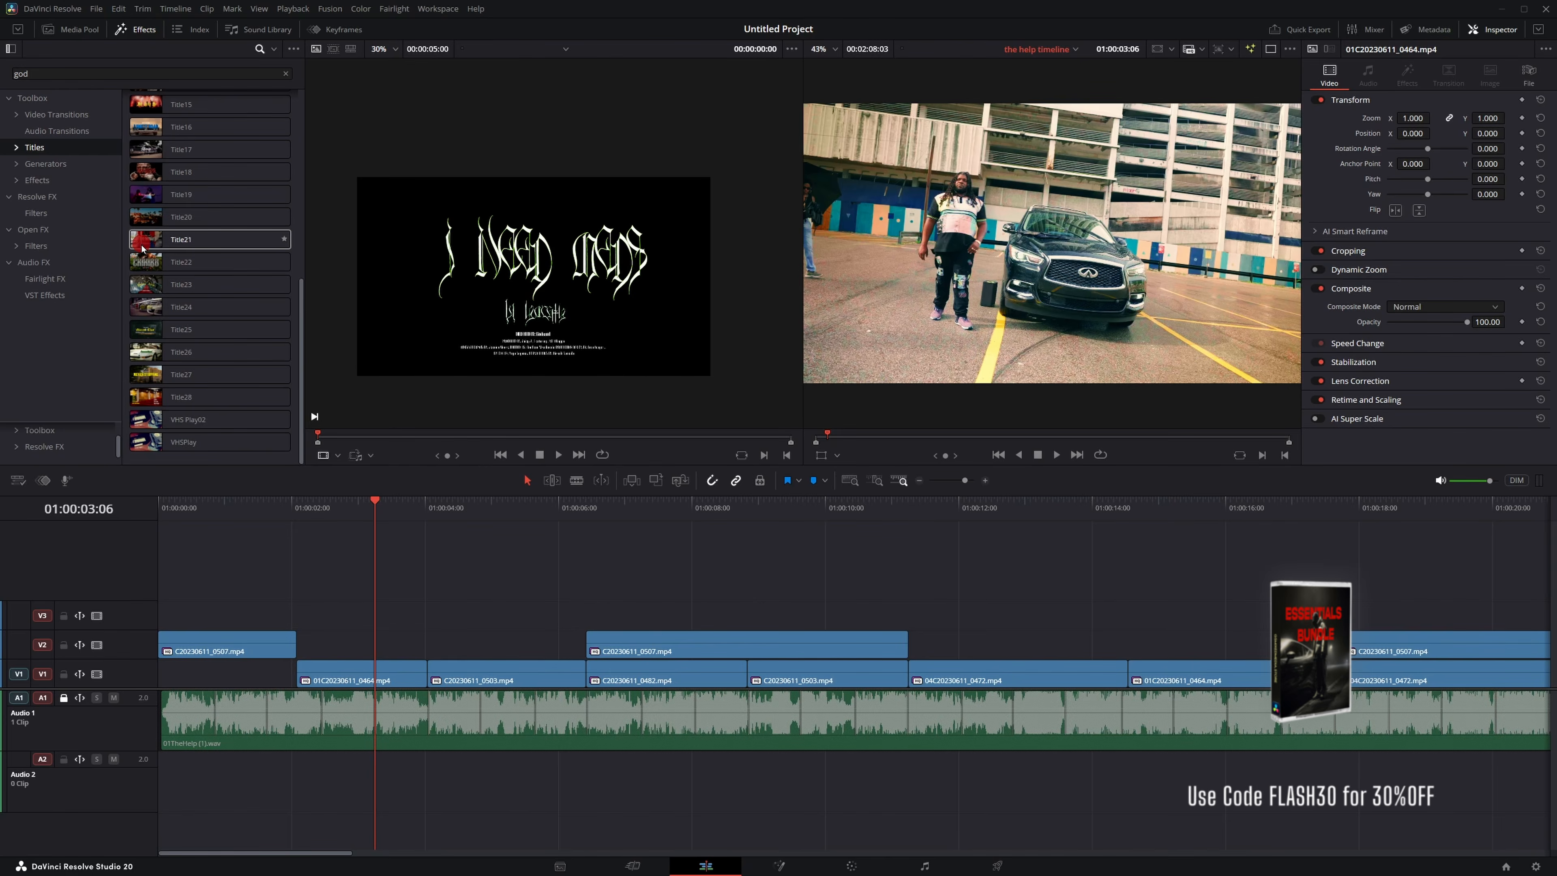
pyautogui.moveTo(154, 242); pyautogui.dragTo(306, 610)
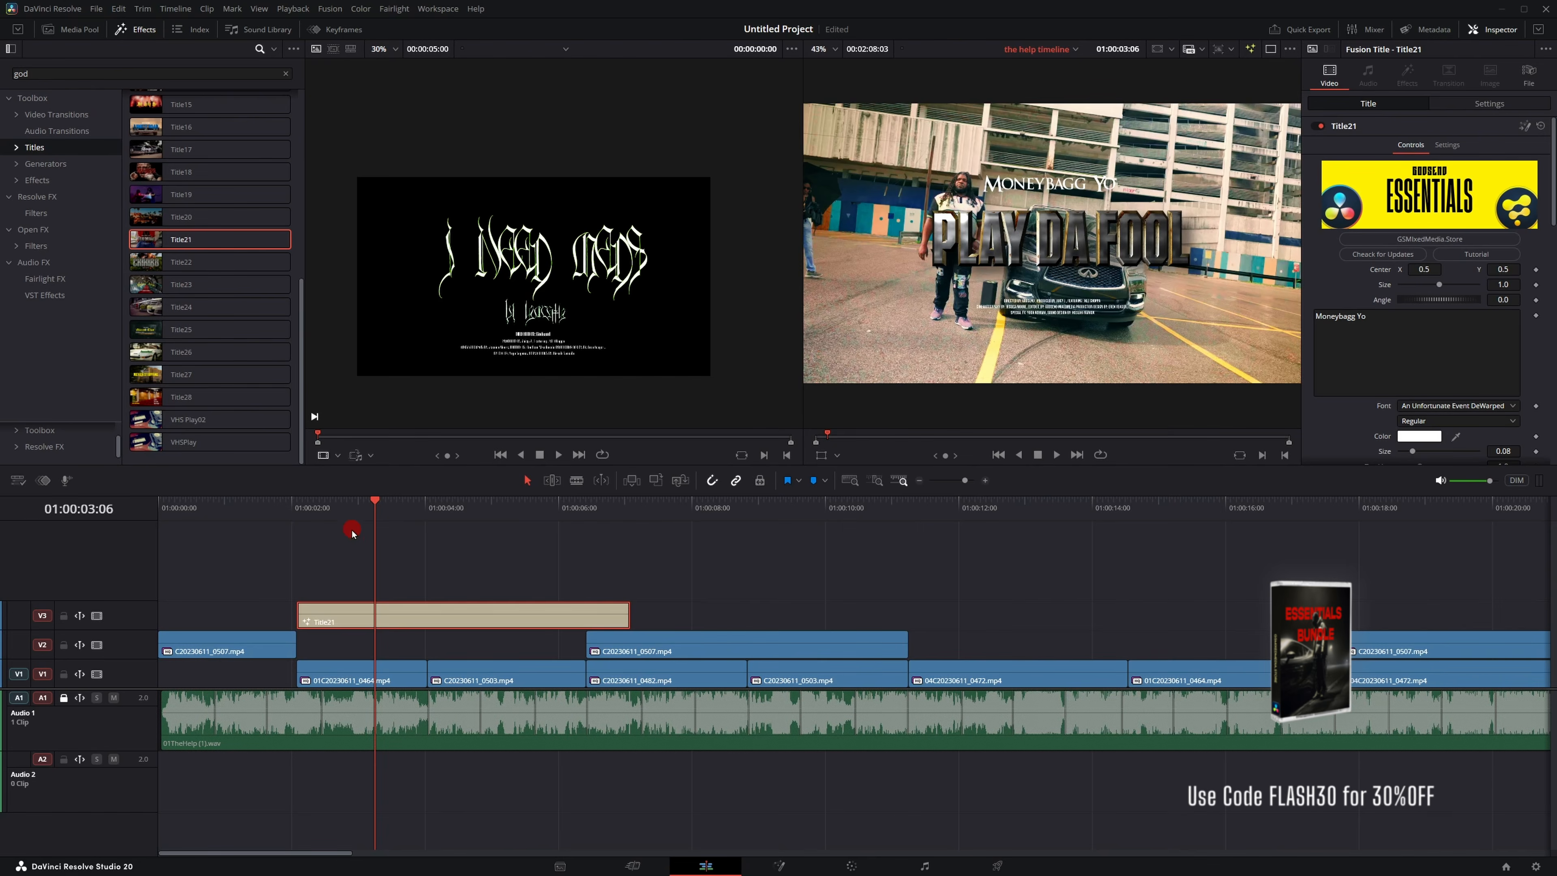
pyautogui.click(1422, 325)
pyautogui.write('Big riggadies')
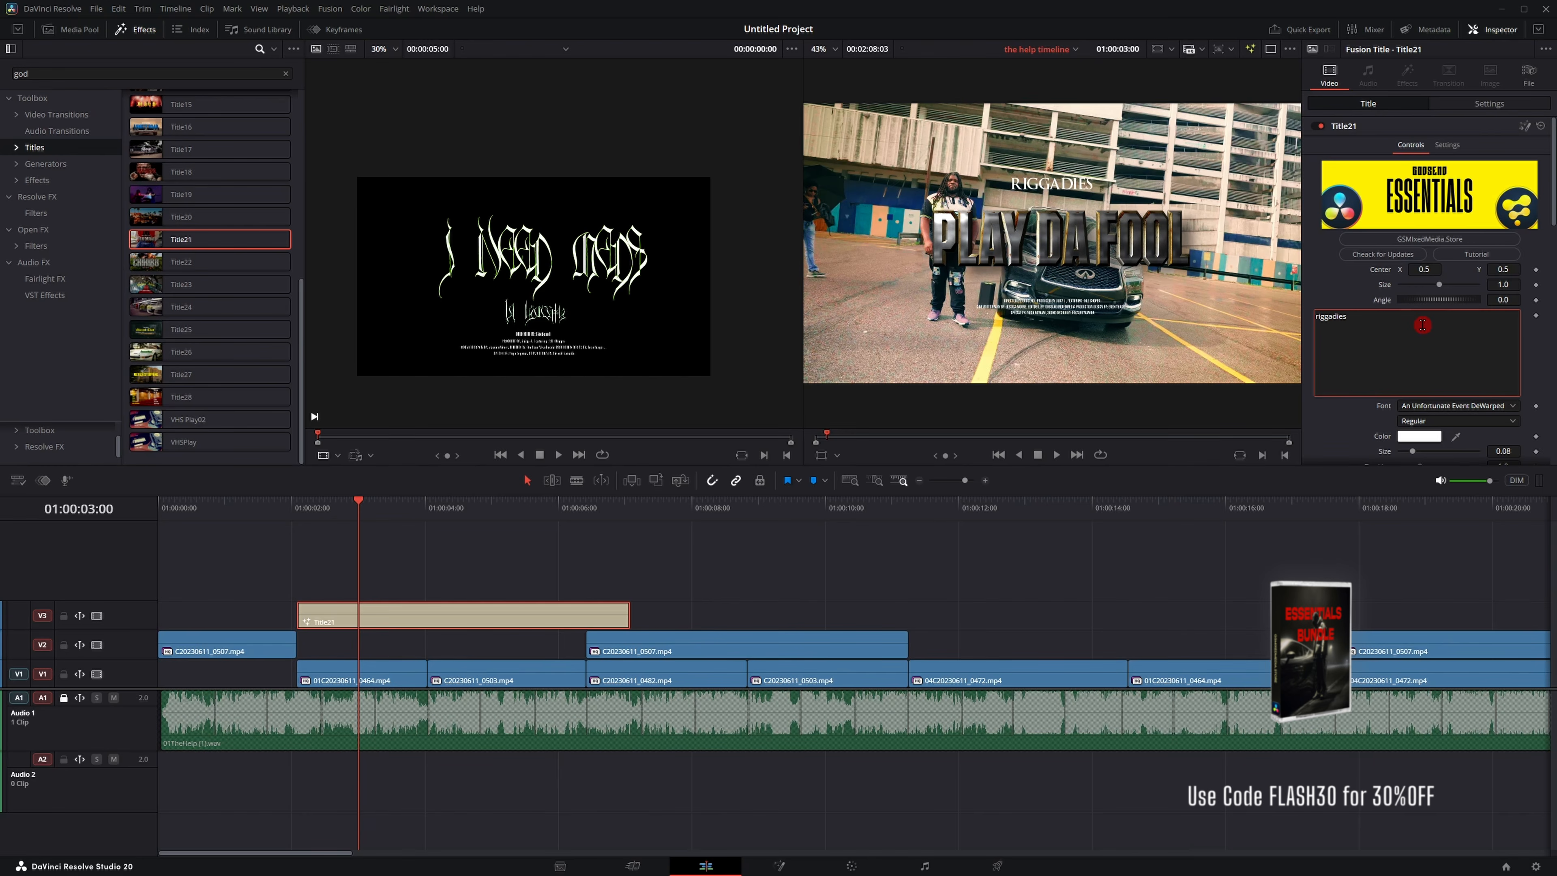
# Replace Title21's main text with "the Help" and clear its small credits text block.
pyautogui.scroll(-3, 1421, 325)
pyautogui.click(1384, 336)
pyautogui.hotkey('ctrl', 'a')
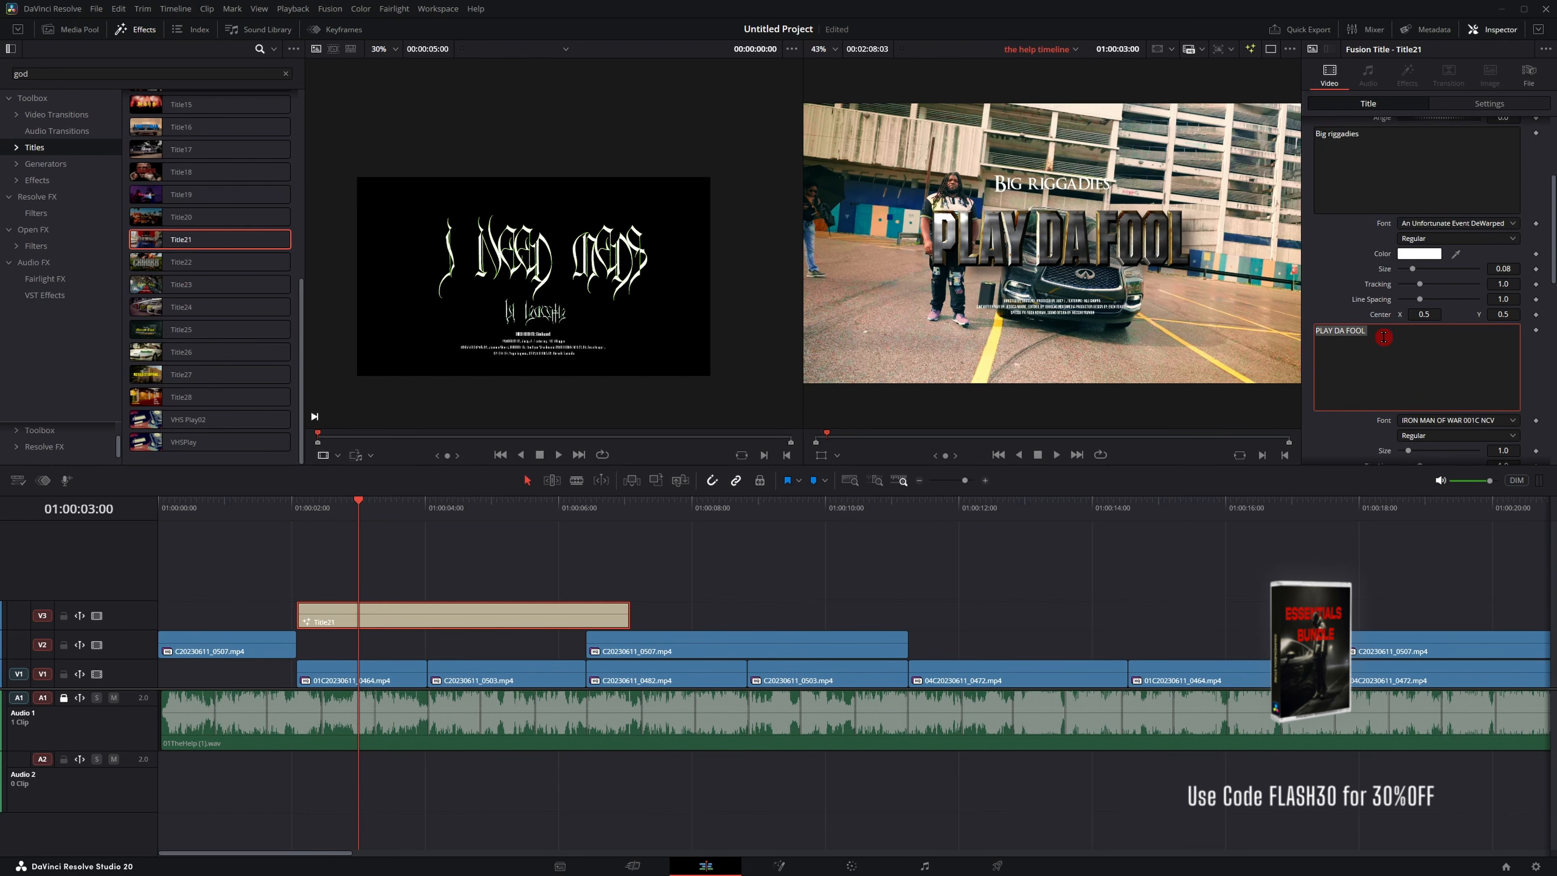
pyautogui.write('the')
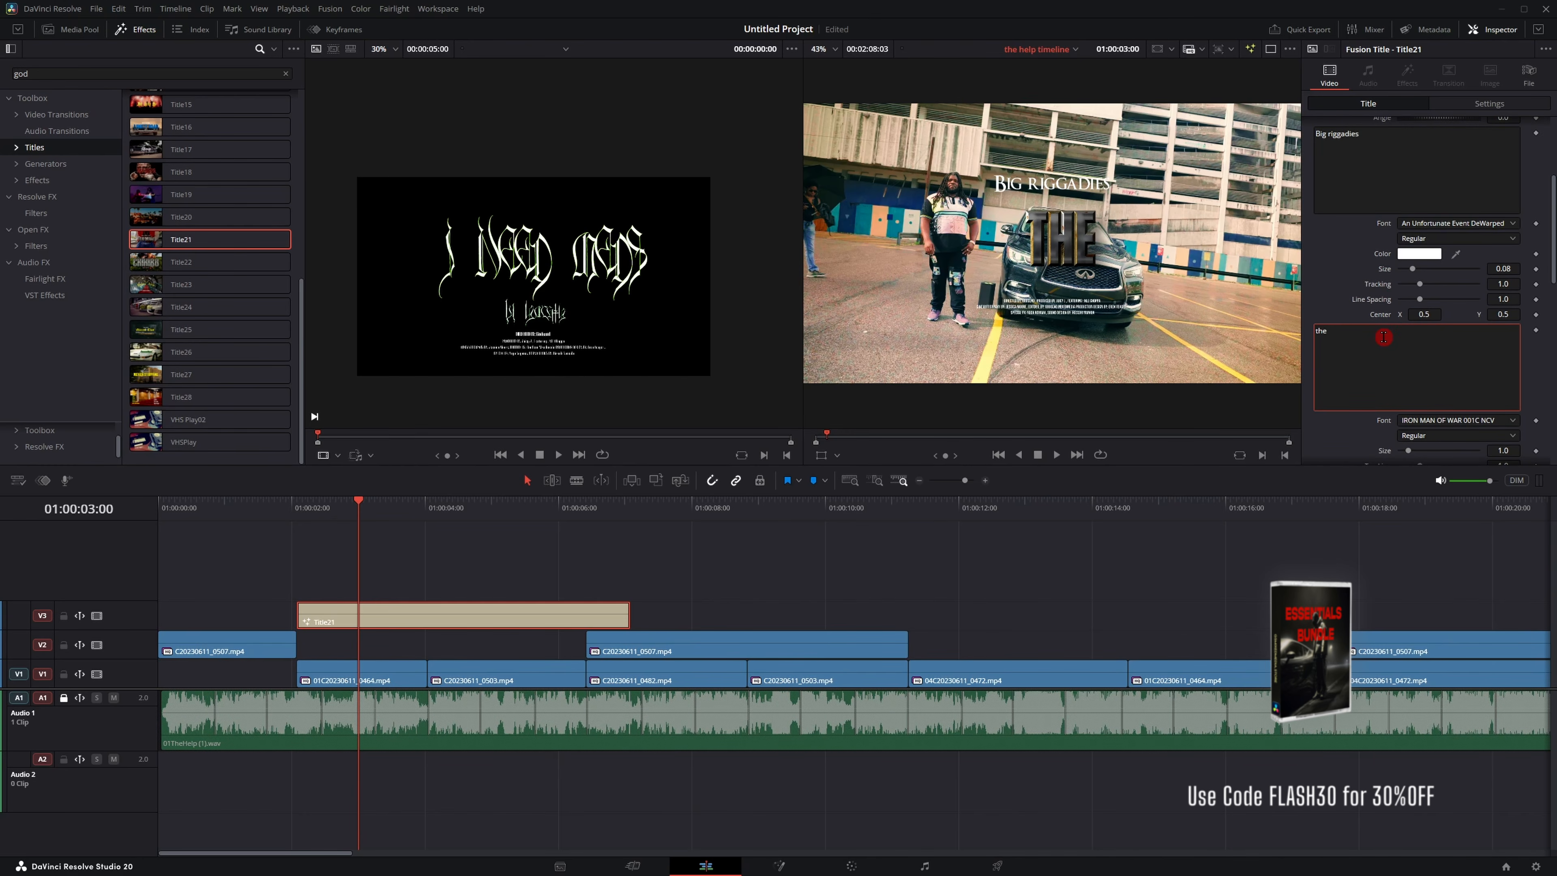
pyautogui.write(' Help')
pyautogui.scroll(-10, 1383, 337)
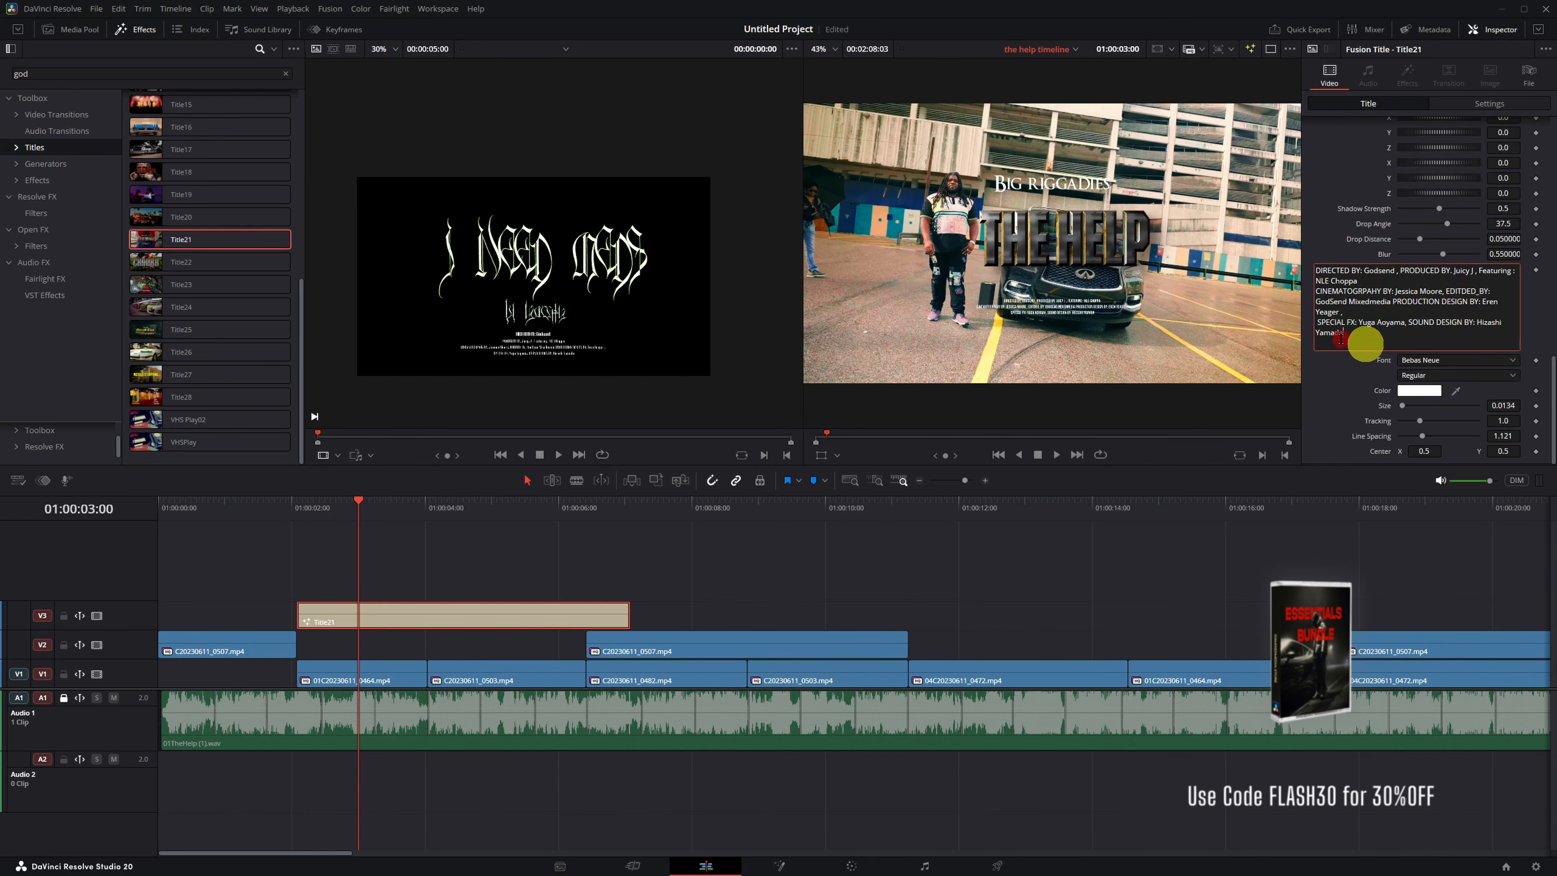
pyautogui.moveTo(1362, 344); pyautogui.dragTo(1269, 252)
pyautogui.press('BackSpace')
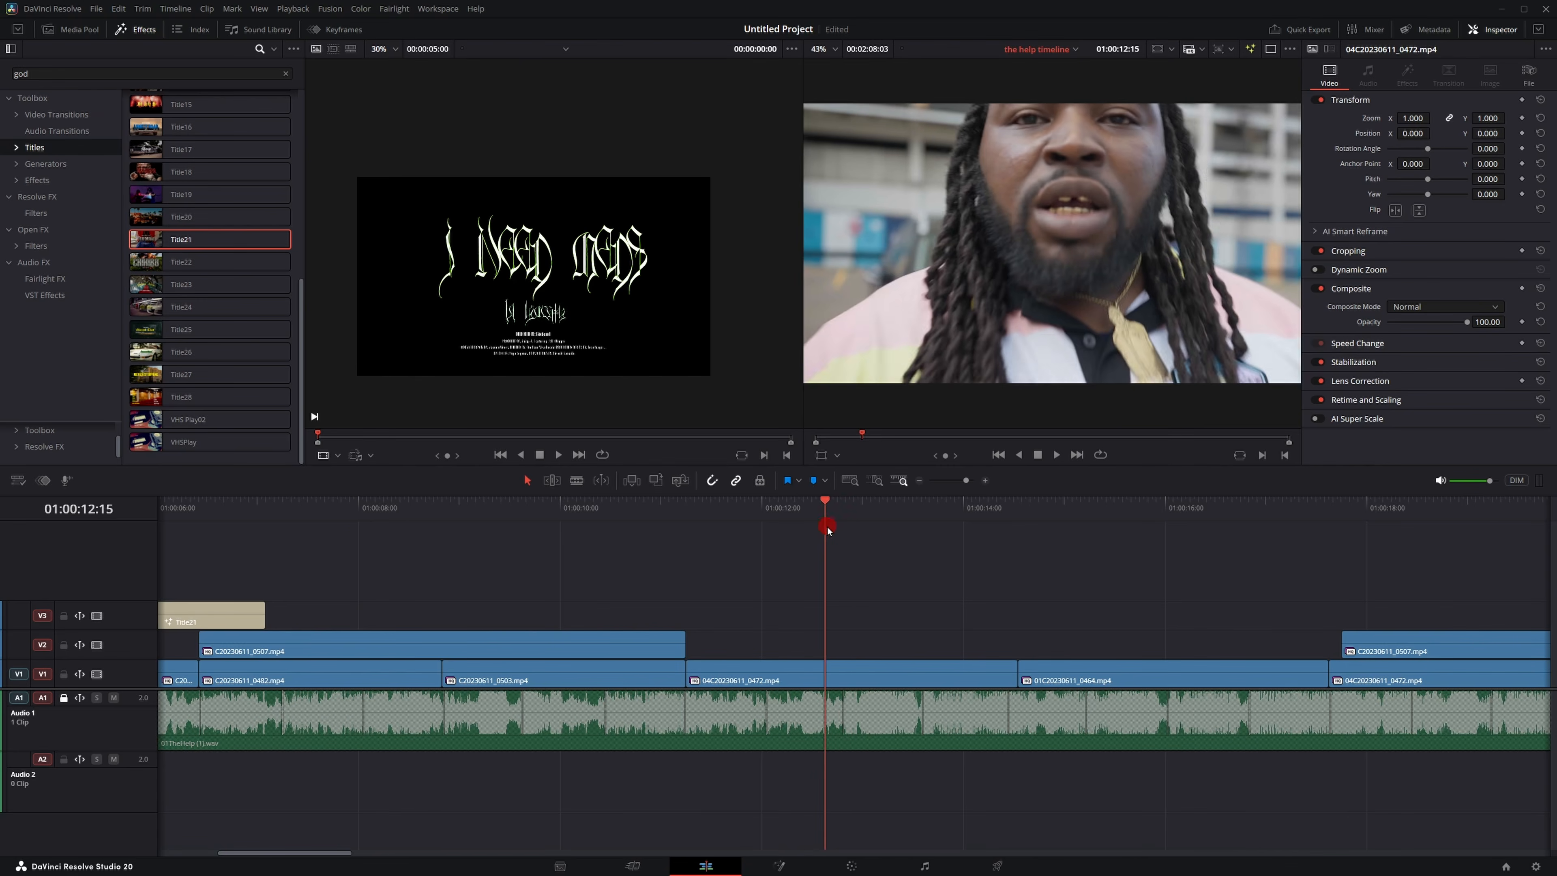
# Move clip C20230611_0507 on track V2 so it ends at 01:00:12:19, and insert an Adjustment Clip at that point.
pyautogui.moveTo(826, 529); pyautogui.dragTo(842, 529)
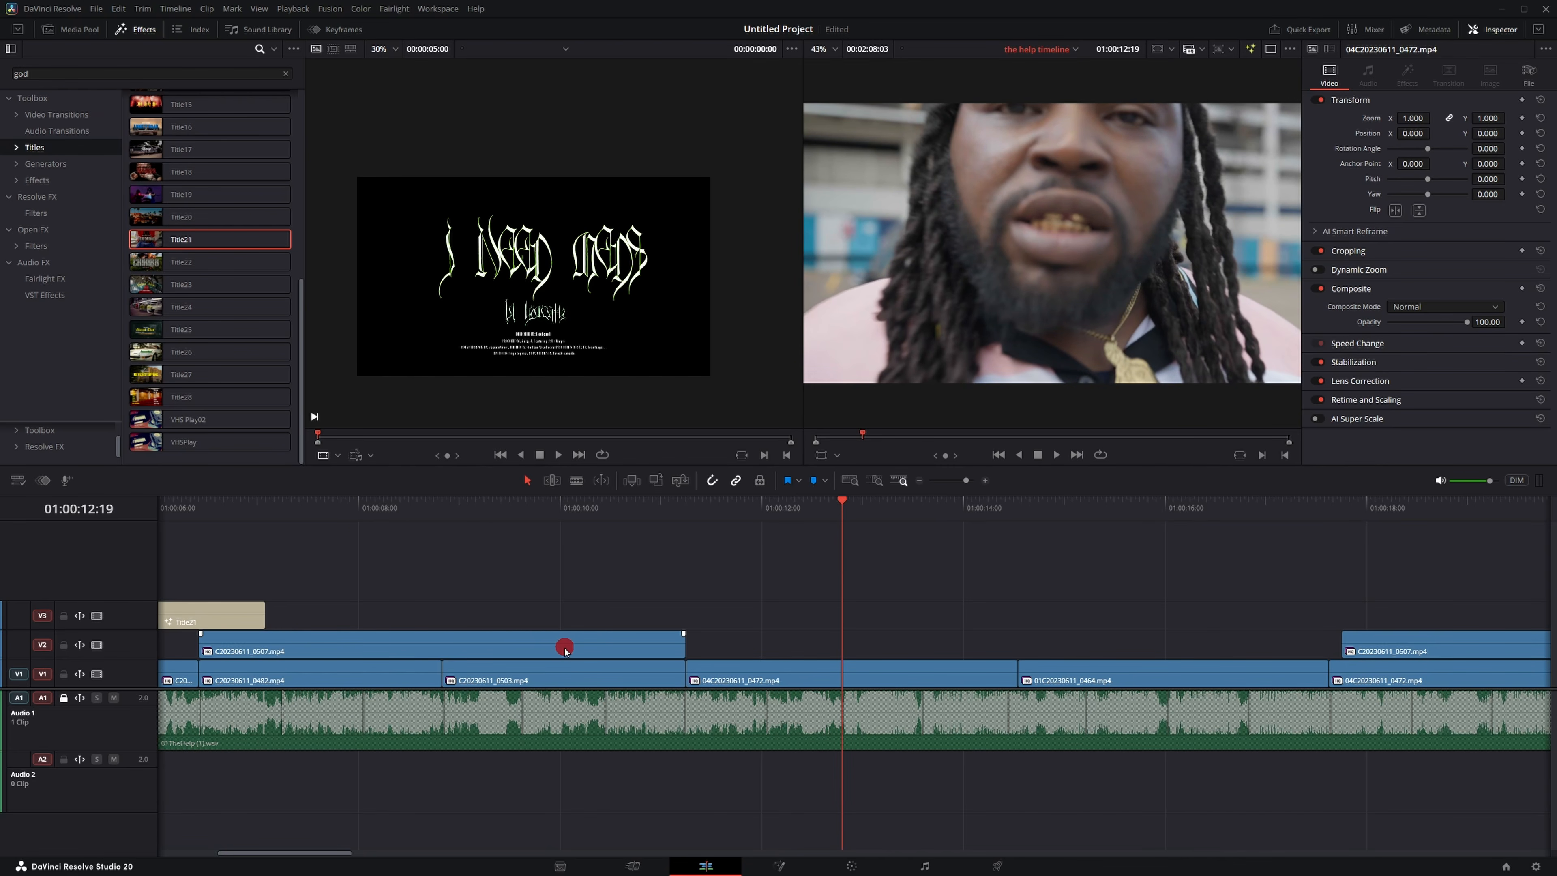
pyautogui.moveTo(566, 646); pyautogui.dragTo(719, 655)
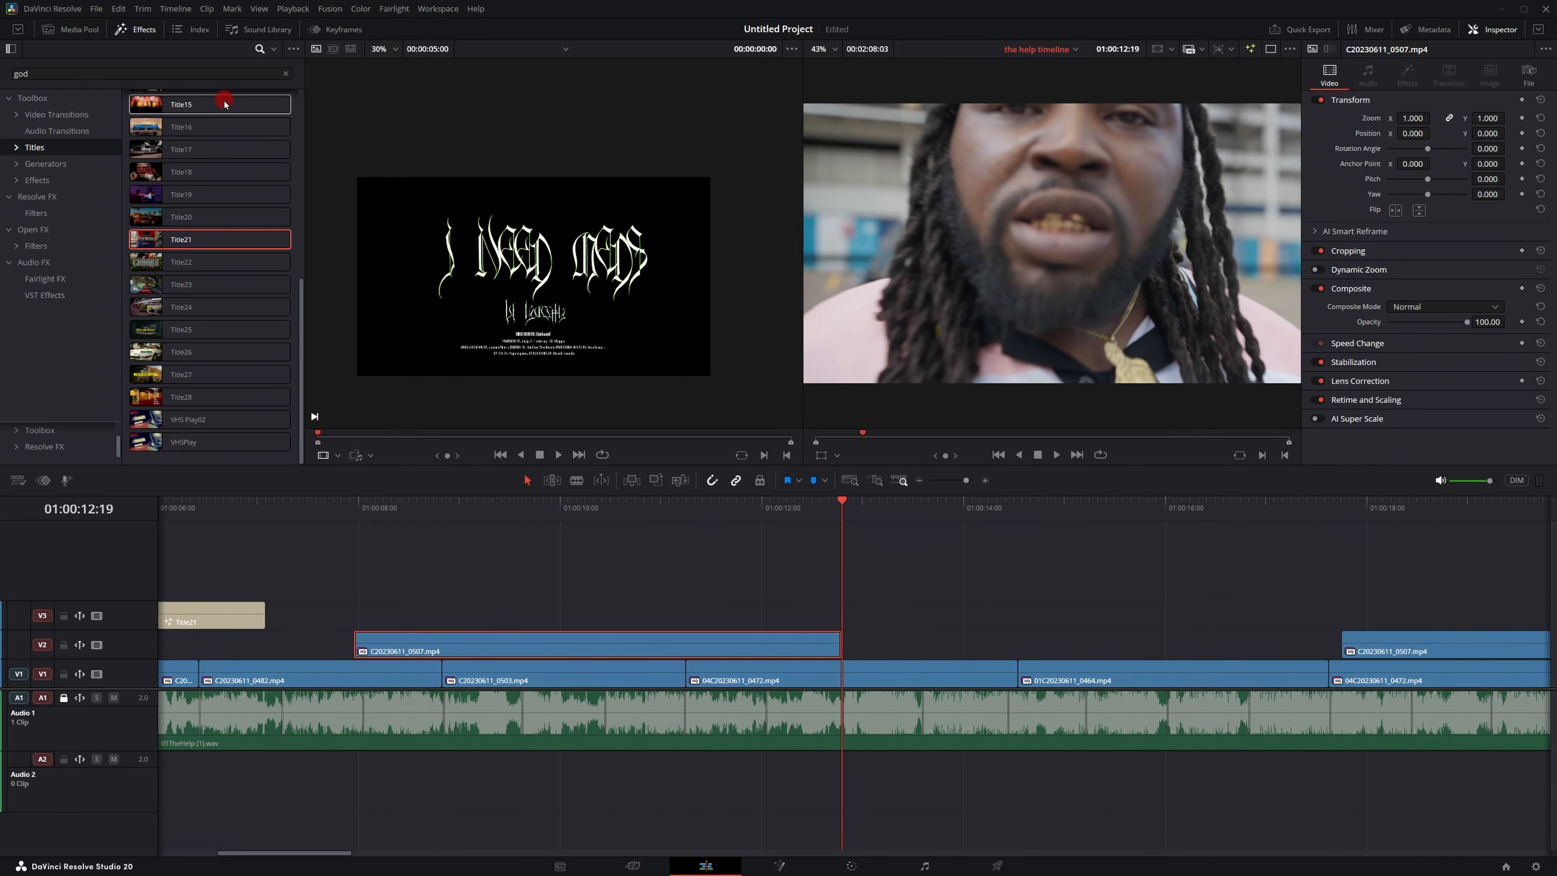
pyautogui.hotkey('ctrl', 'space')
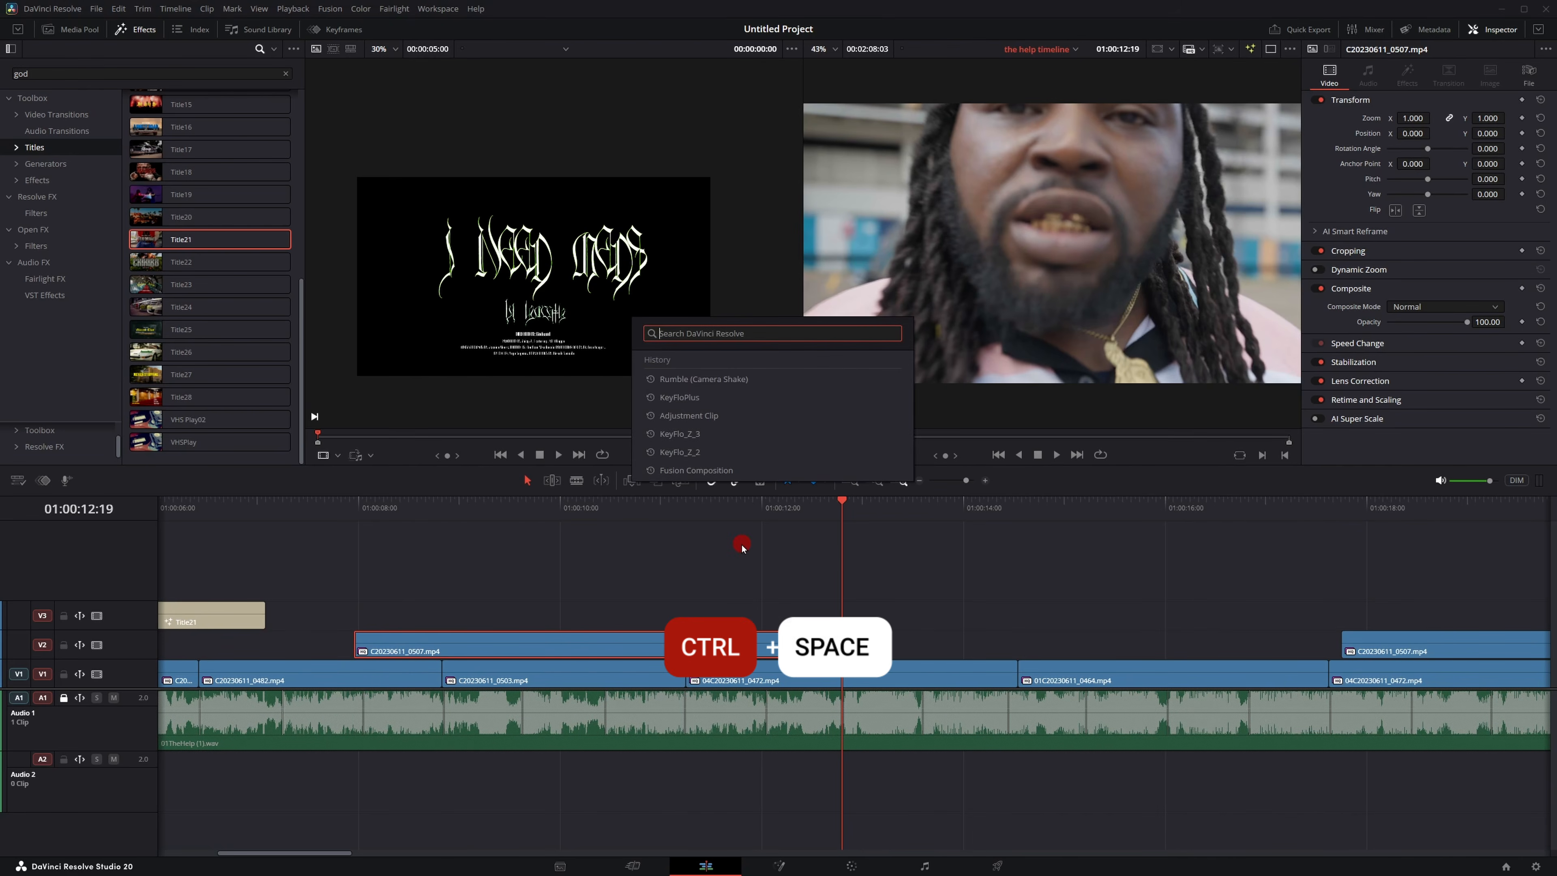
pyautogui.write('ad')
pyautogui.press('Down')
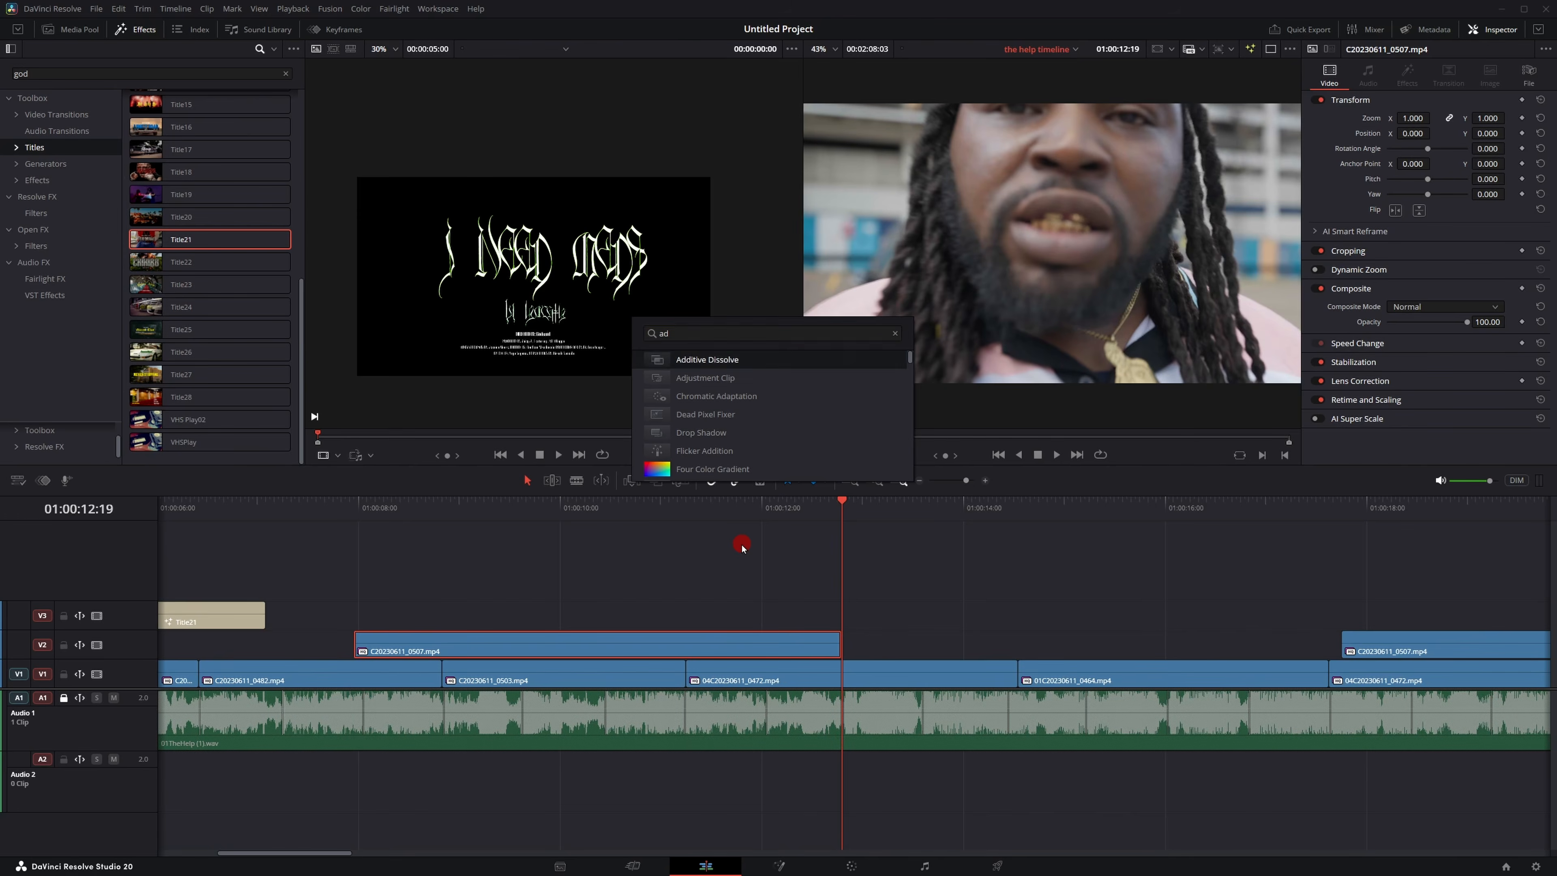
pyautogui.press('Down')
pyautogui.press('Return')
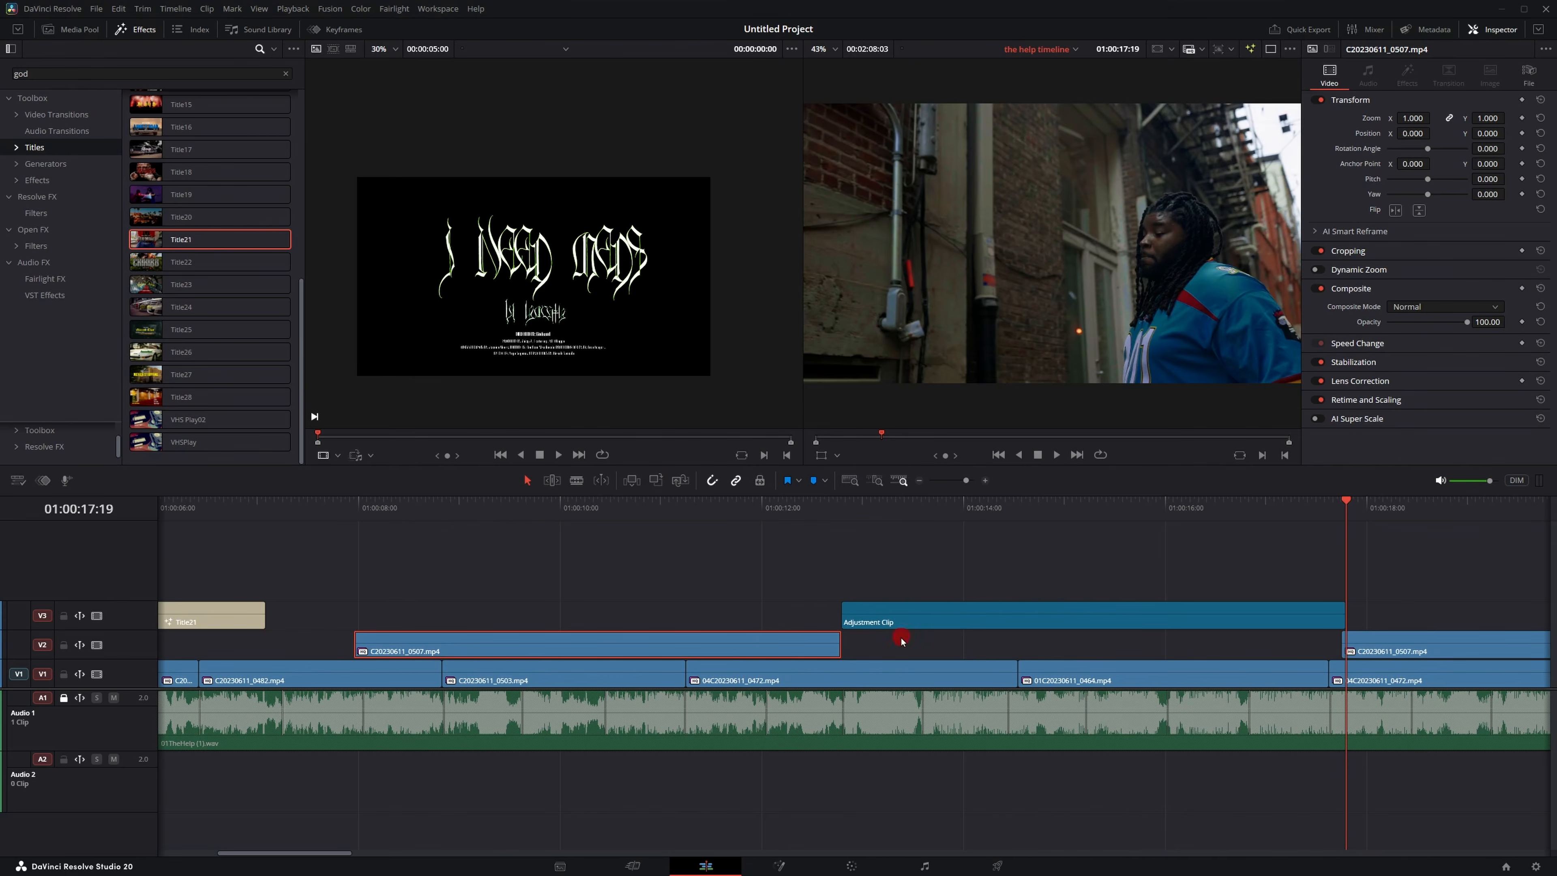
# Shorten the Adjustment Clip to 8 frames and centre it over the end of the V2 clip at 01:00:12:19.
pyautogui.click(901, 615)
pyautogui.hotkey('ctrl', 'd')
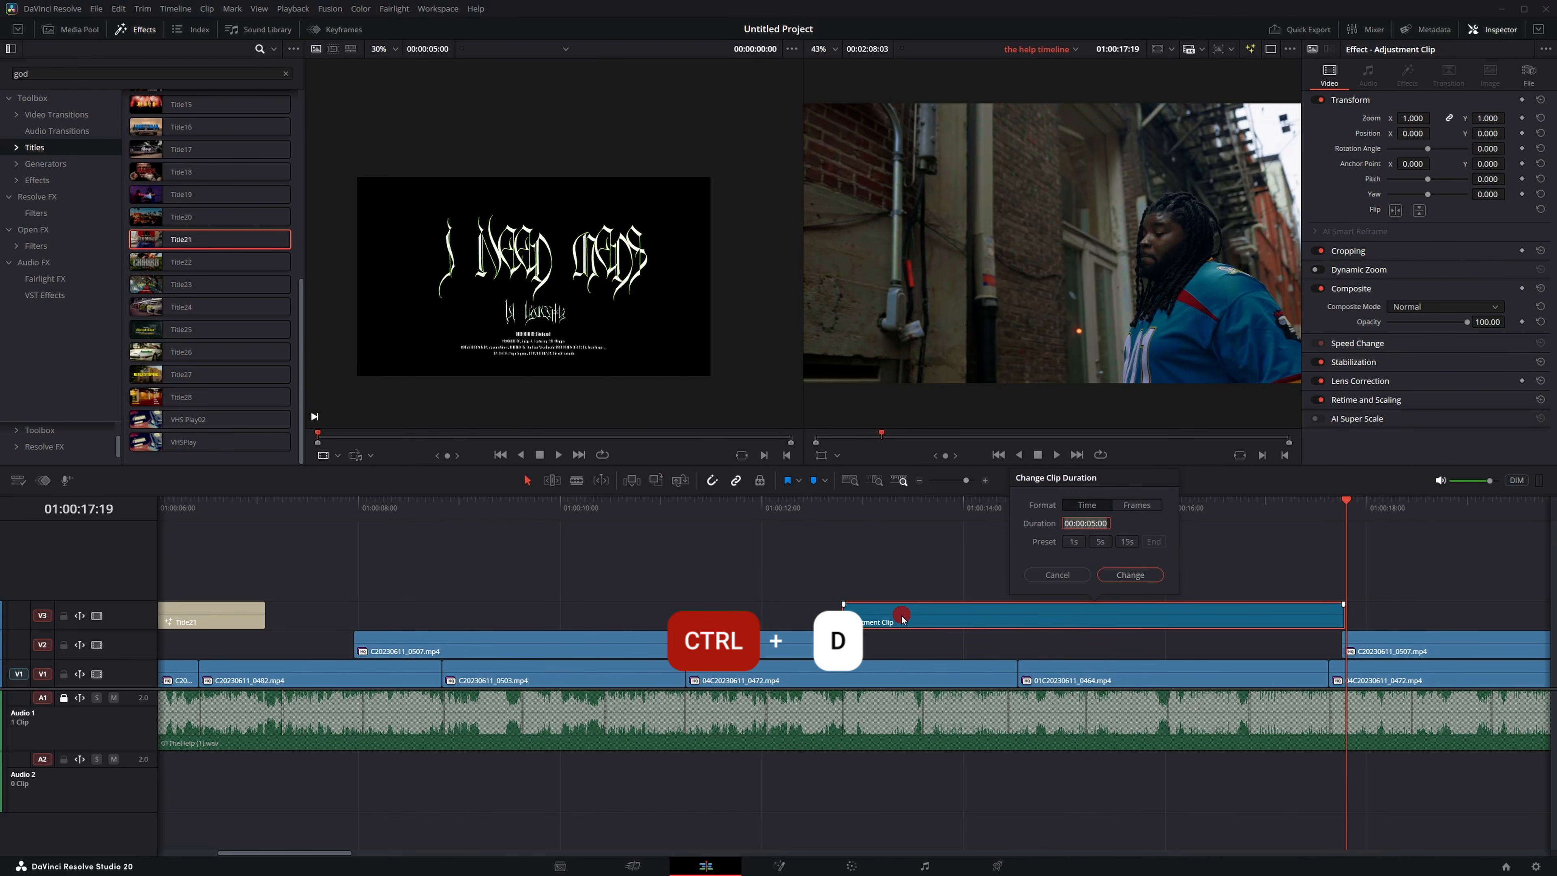
pyautogui.write('8')
pyautogui.press('Return')
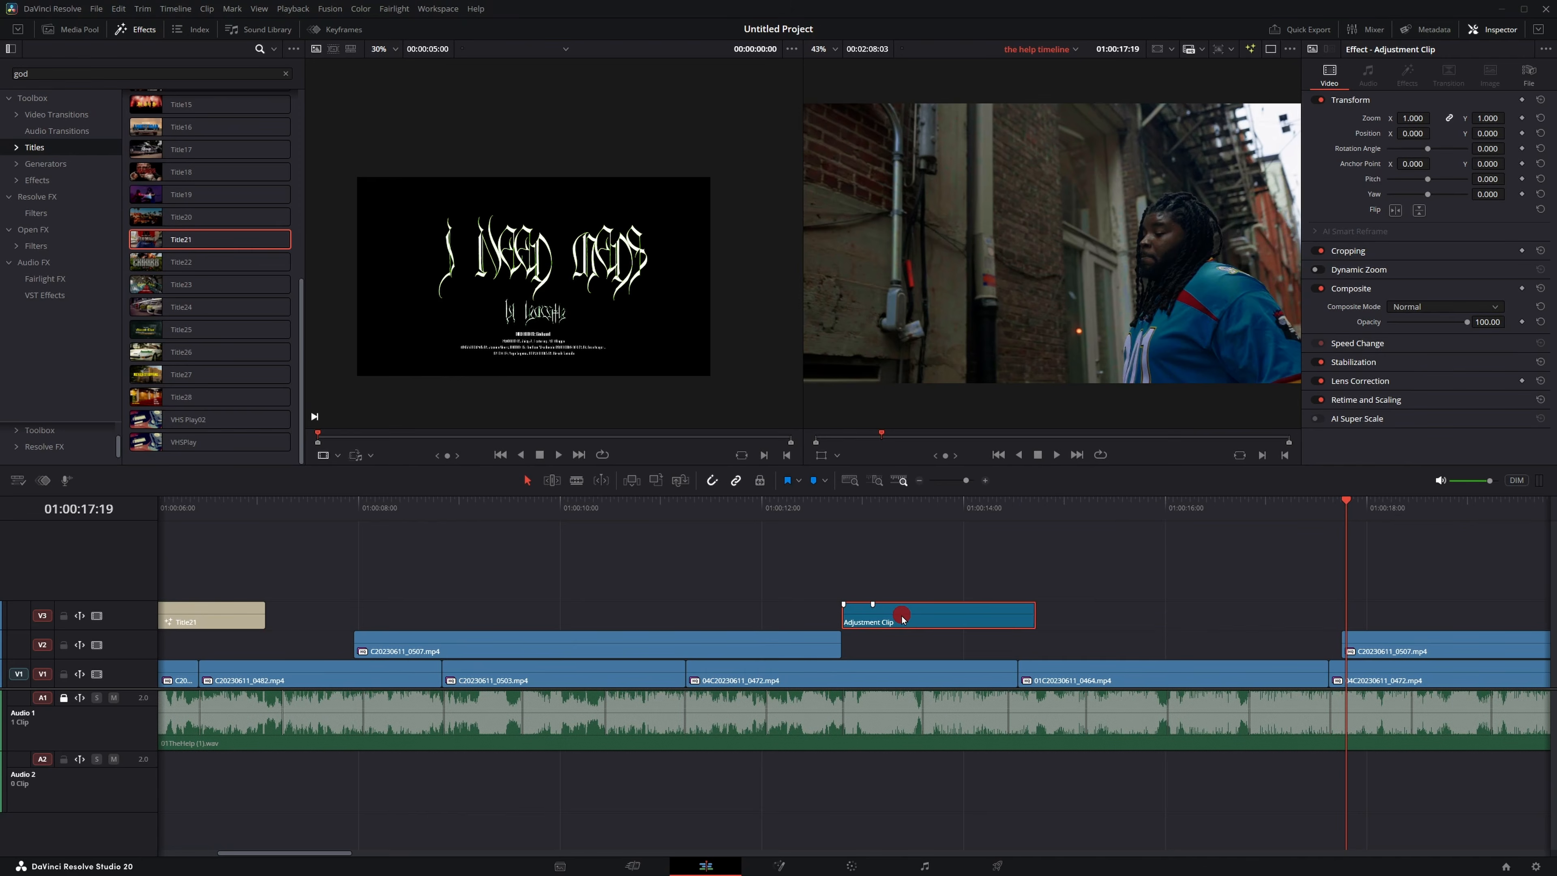
pyautogui.moveTo(856, 615); pyautogui.dragTo(822, 614)
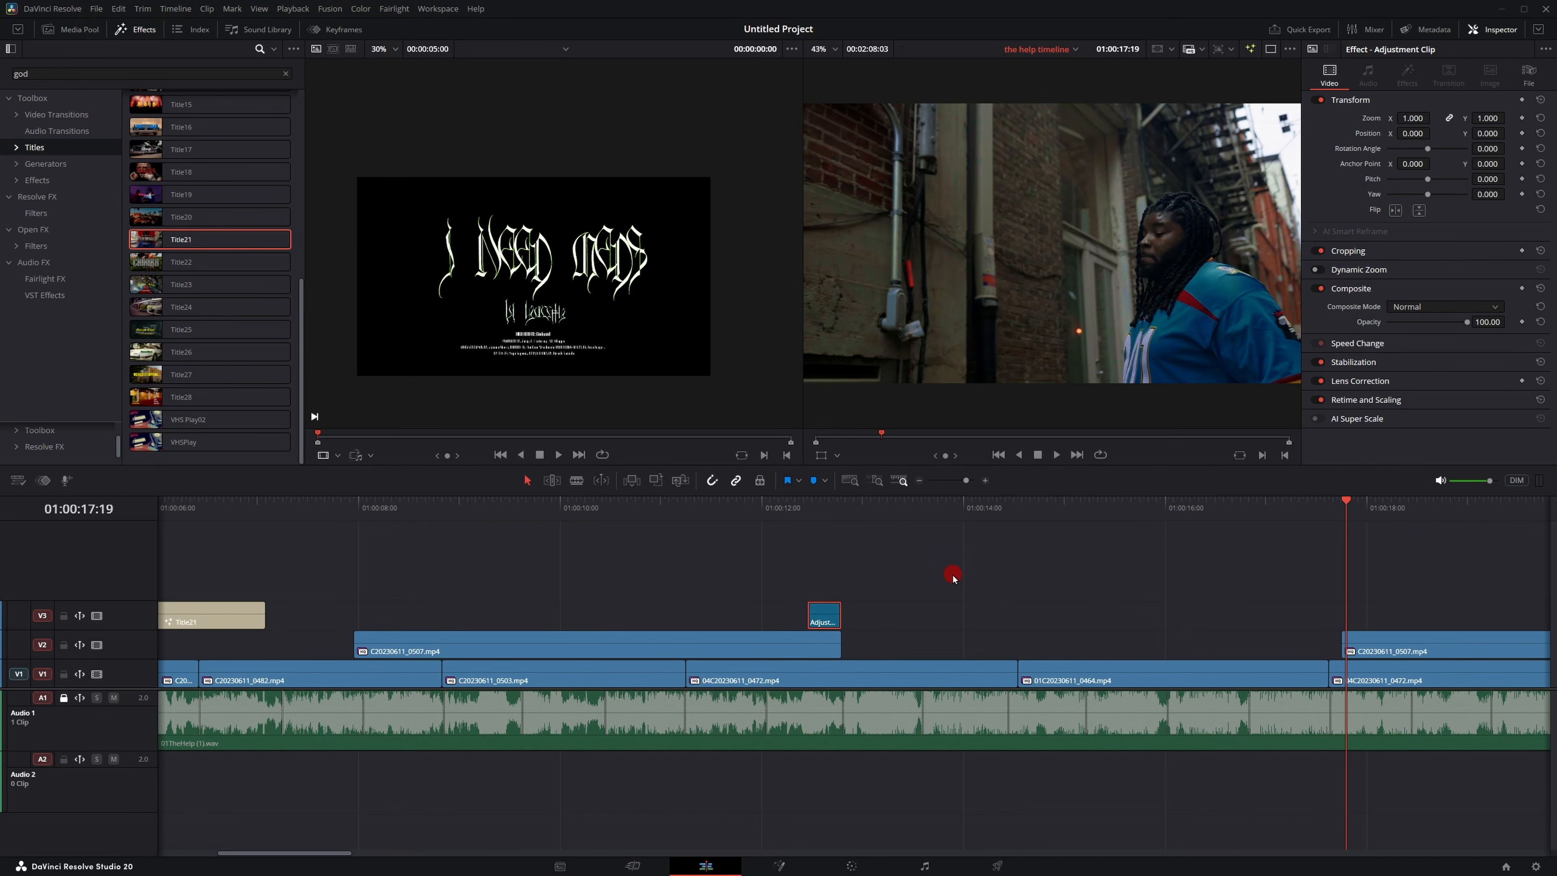
pyautogui.press('.')
pyautogui.press('.')
pyautogui.press('.')
pyautogui.press('.')
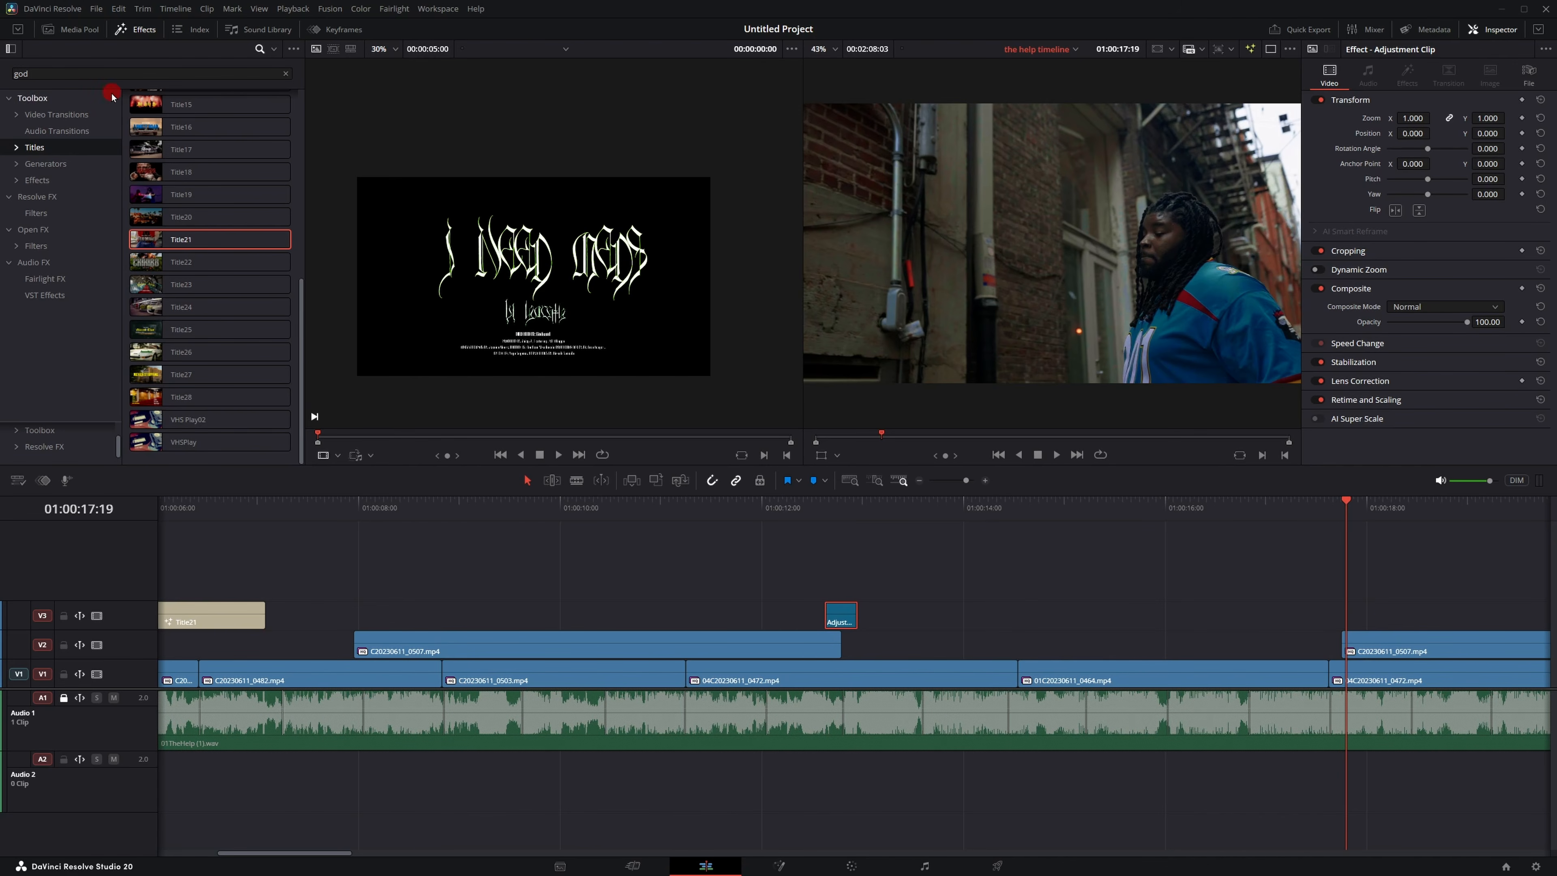
# Search the effects for "rm" and apply Lens Blur to the short Adjustment Clip.
pyautogui.click(52, 182)
pyautogui.doubleClick(93, 79)
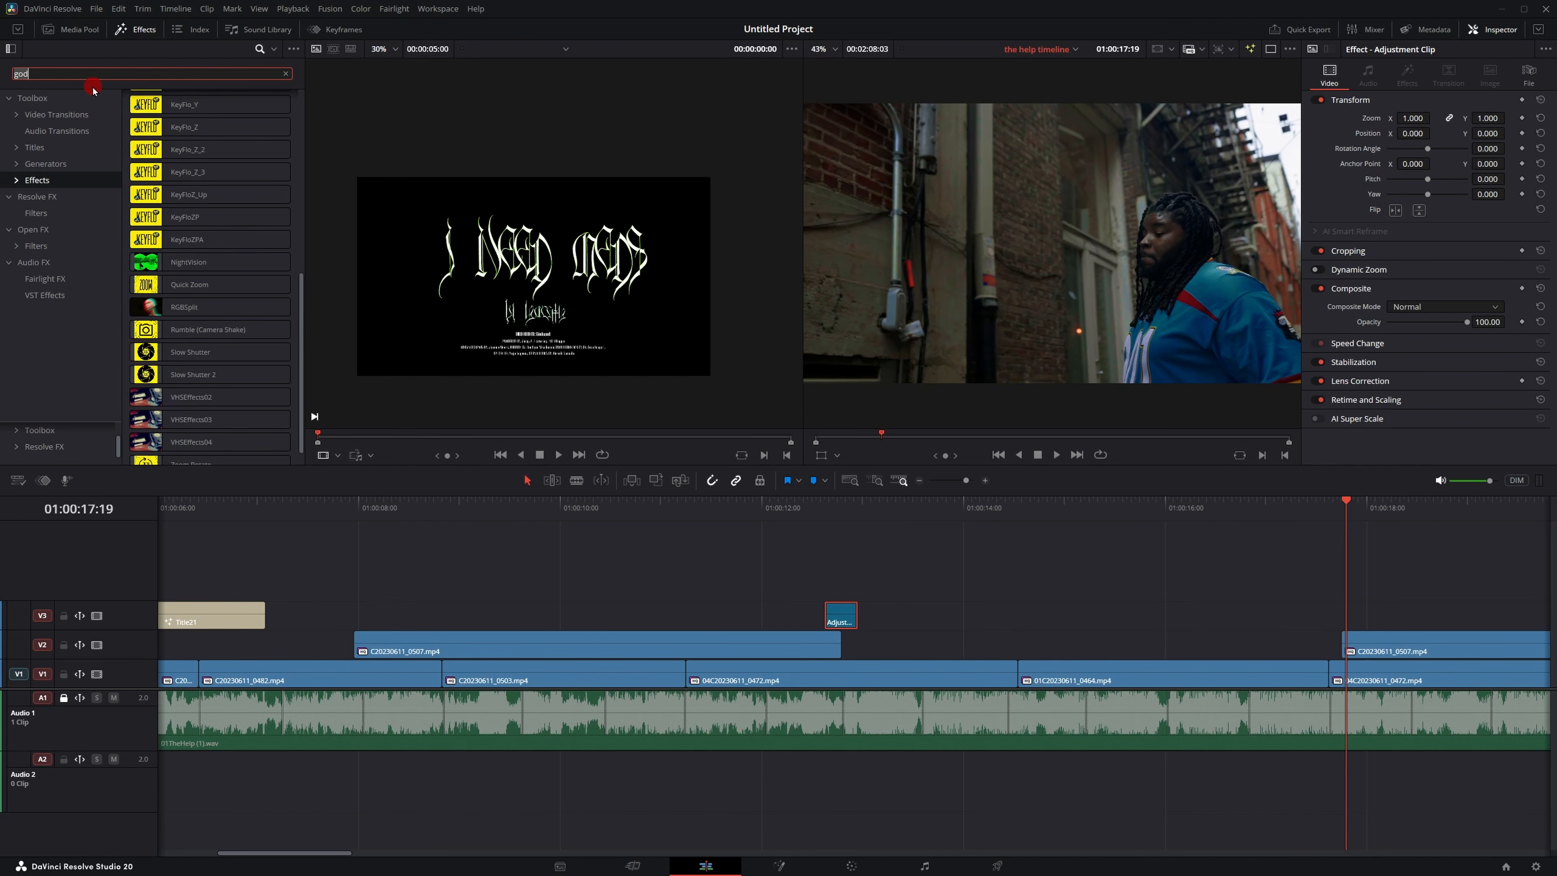
pyautogui.write('rm')
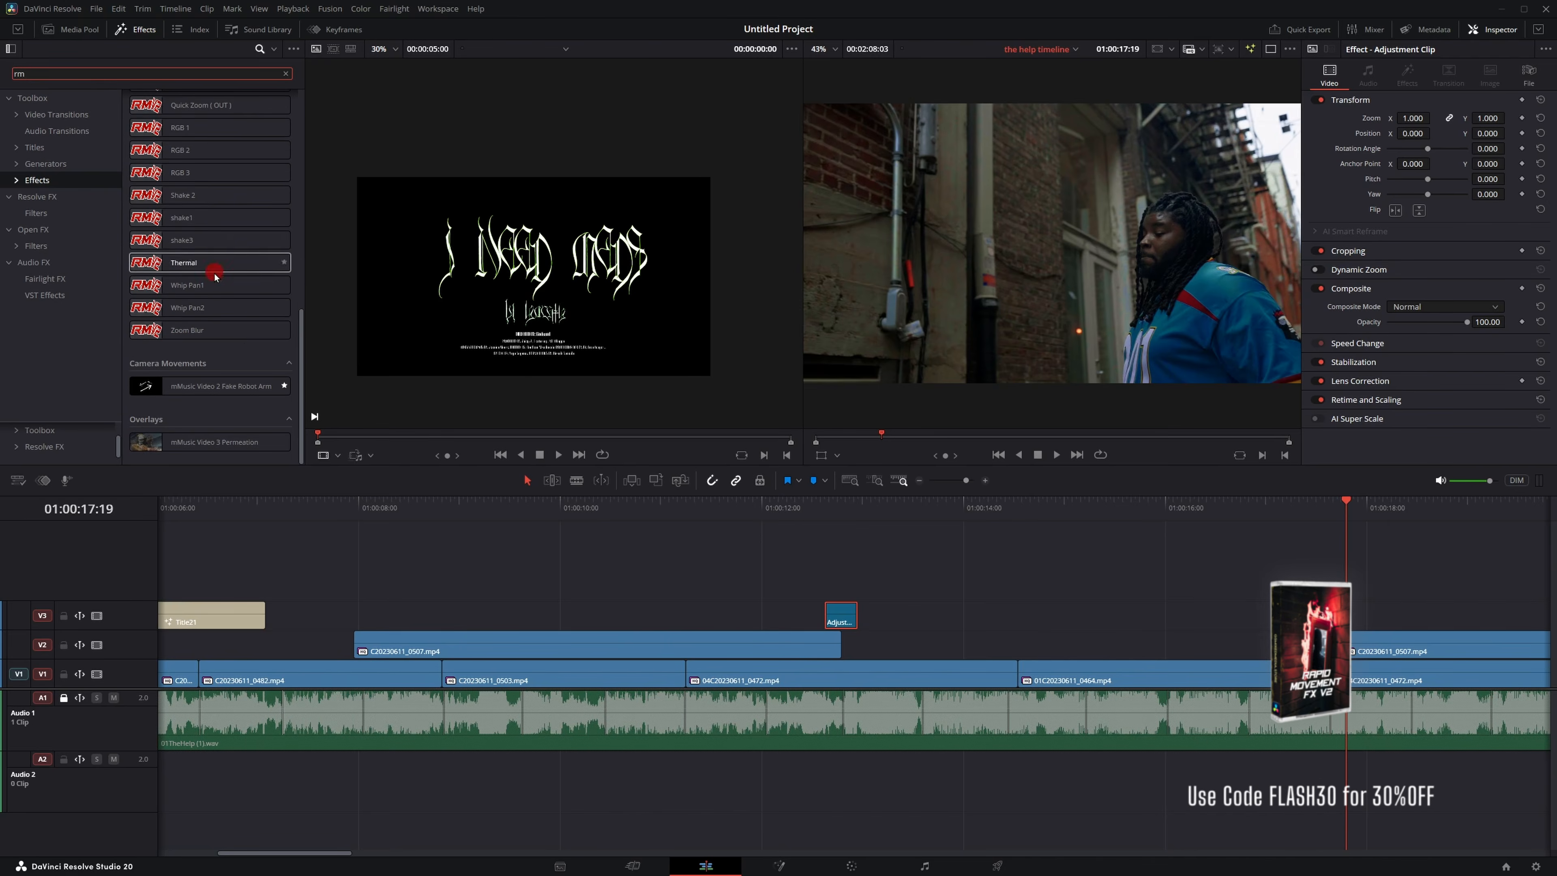
pyautogui.scroll(1, 209, 204)
pyautogui.moveTo(331, 215); pyautogui.dragTo(841, 616)
# Play the timeline from about 01:00:12:03 to preview the Lens Blur transition across the cut.
pyautogui.click(795, 502)
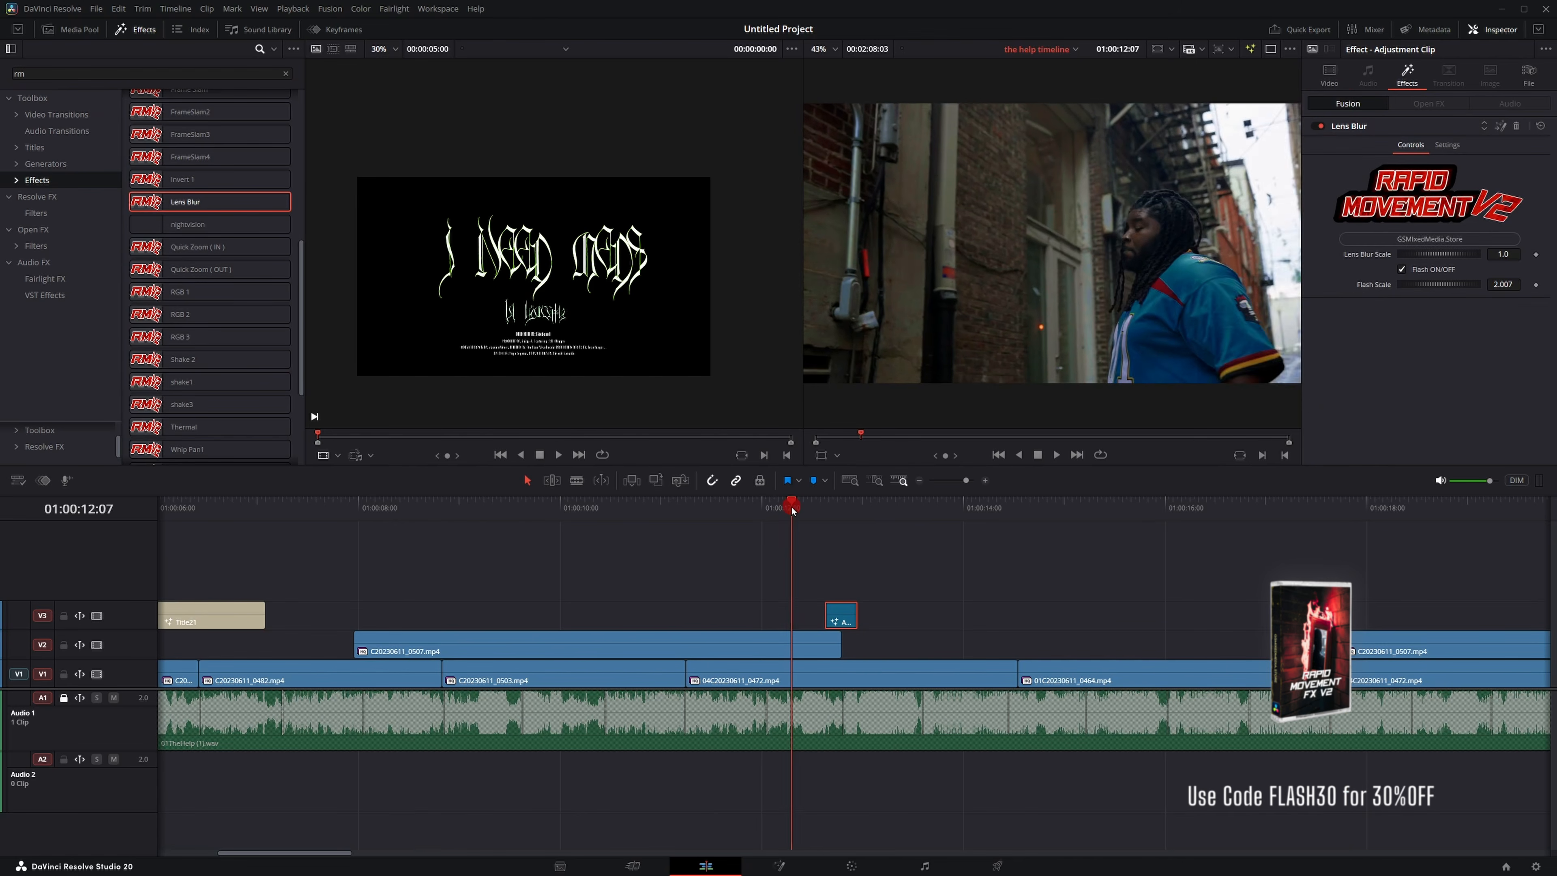
pyautogui.press('space')
pyautogui.click(774, 516)
pyautogui.click(760, 481)
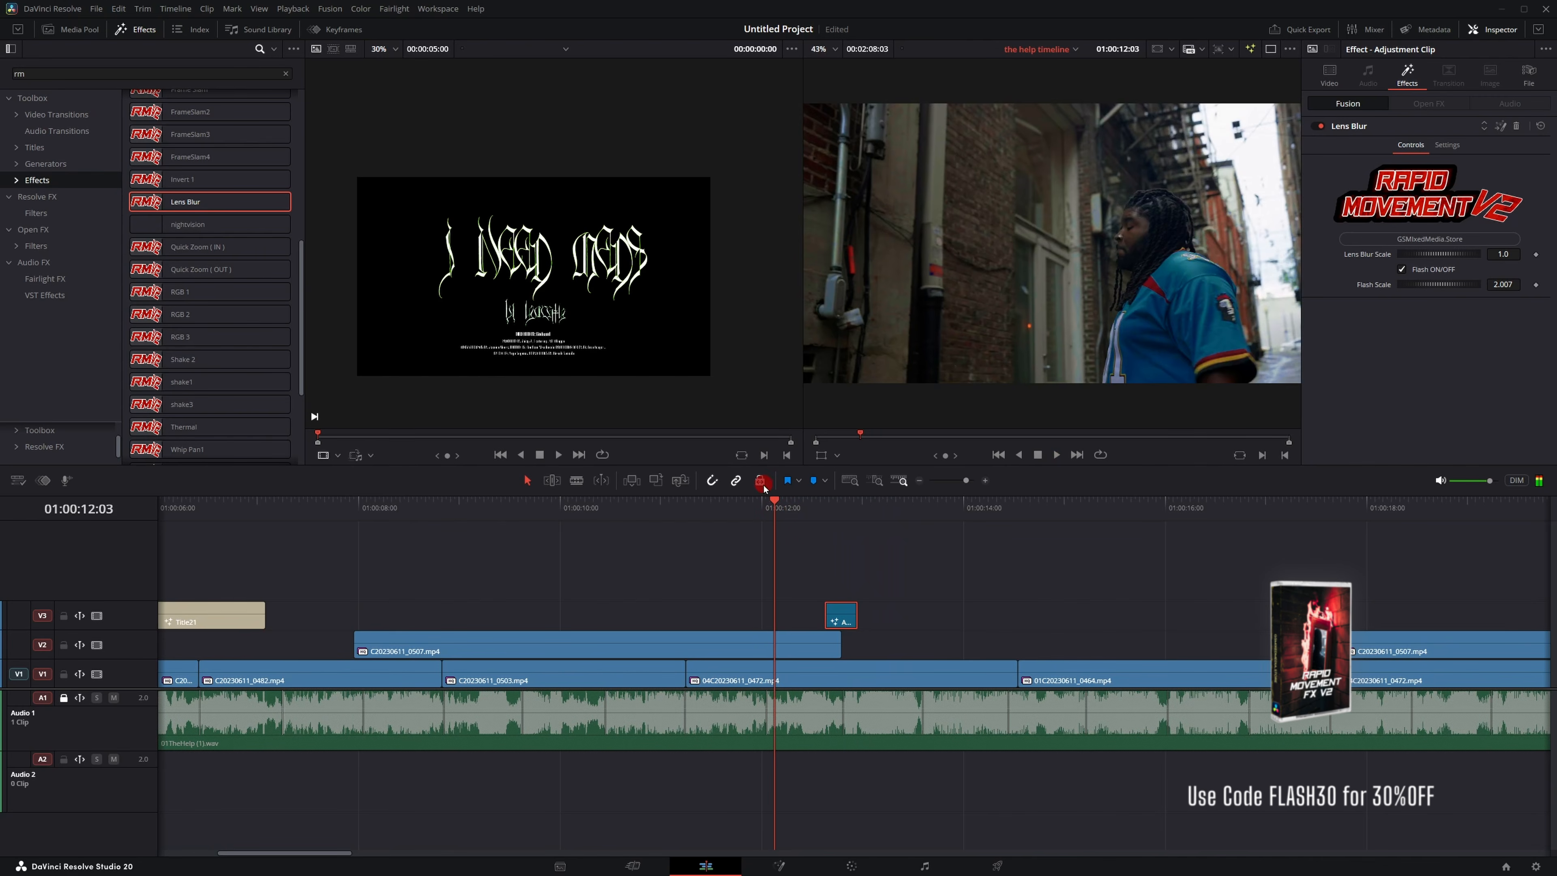
pyautogui.click(815, 545)
pyautogui.press('space')
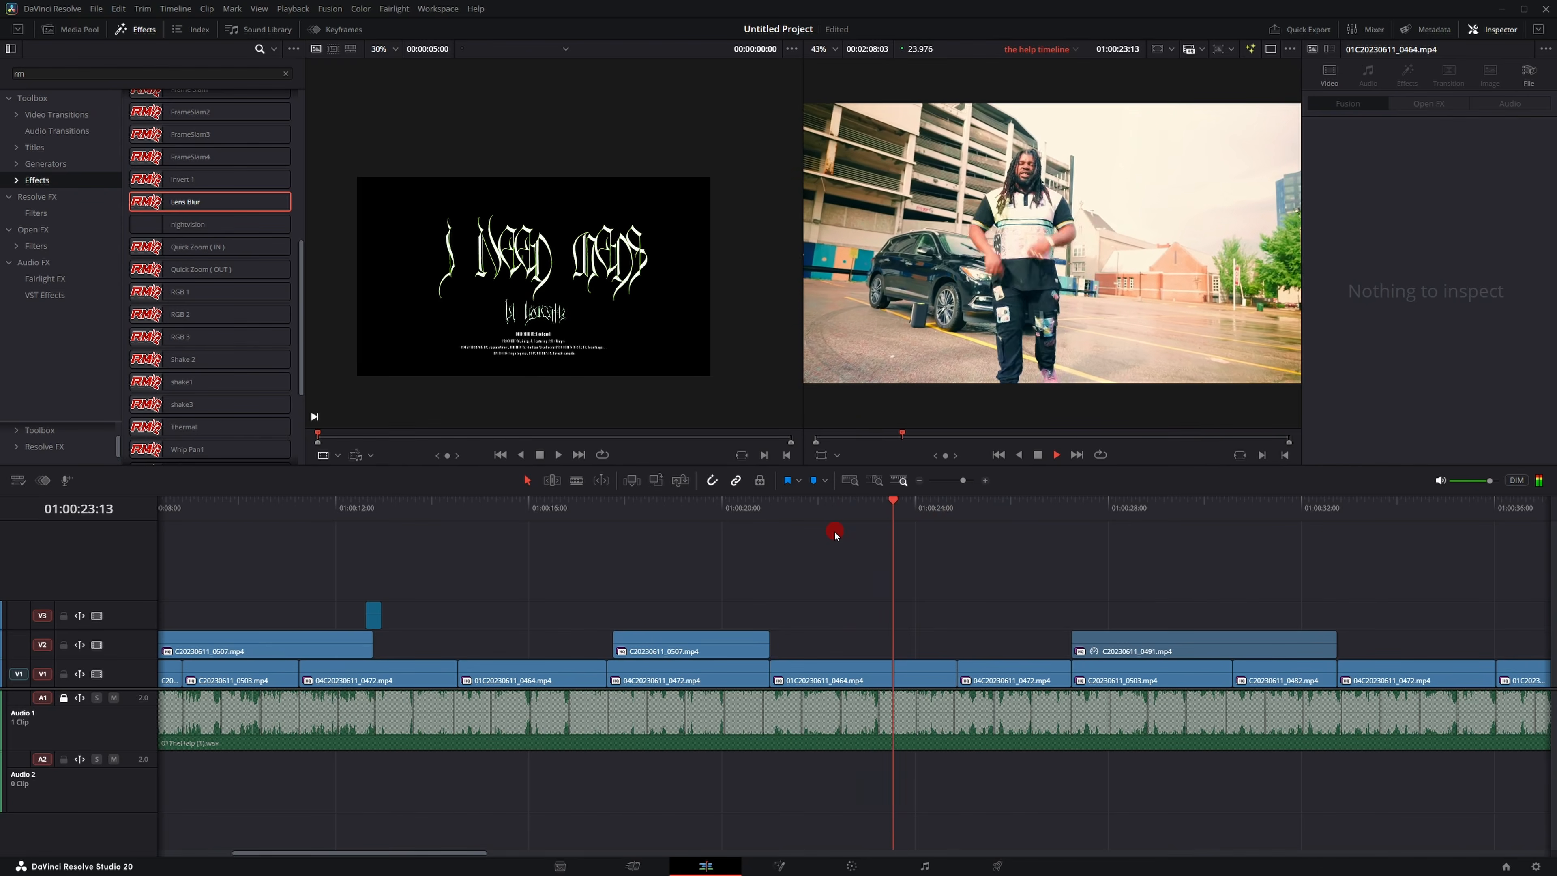
# Add a 10-frame Adjustment Clip on track V2 starting at the cut at 01:00:24:21.
pyautogui.moveTo(943, 521); pyautogui.dragTo(957, 527)
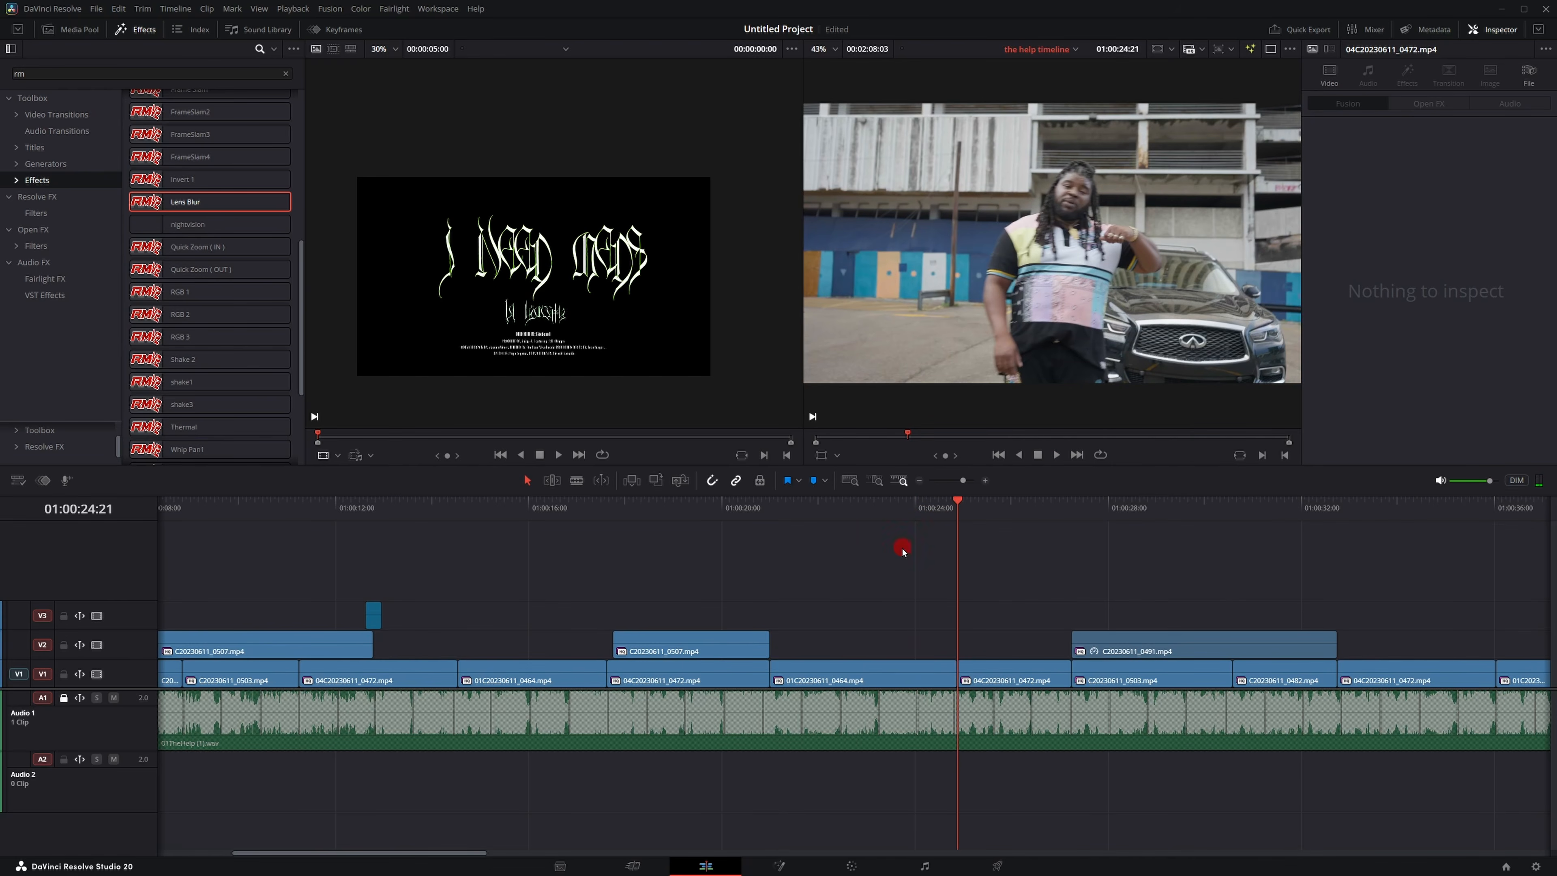
pyautogui.scroll(3, 981, 604)
pyautogui.hotkey('shift', 'space')
pyautogui.press('Return')
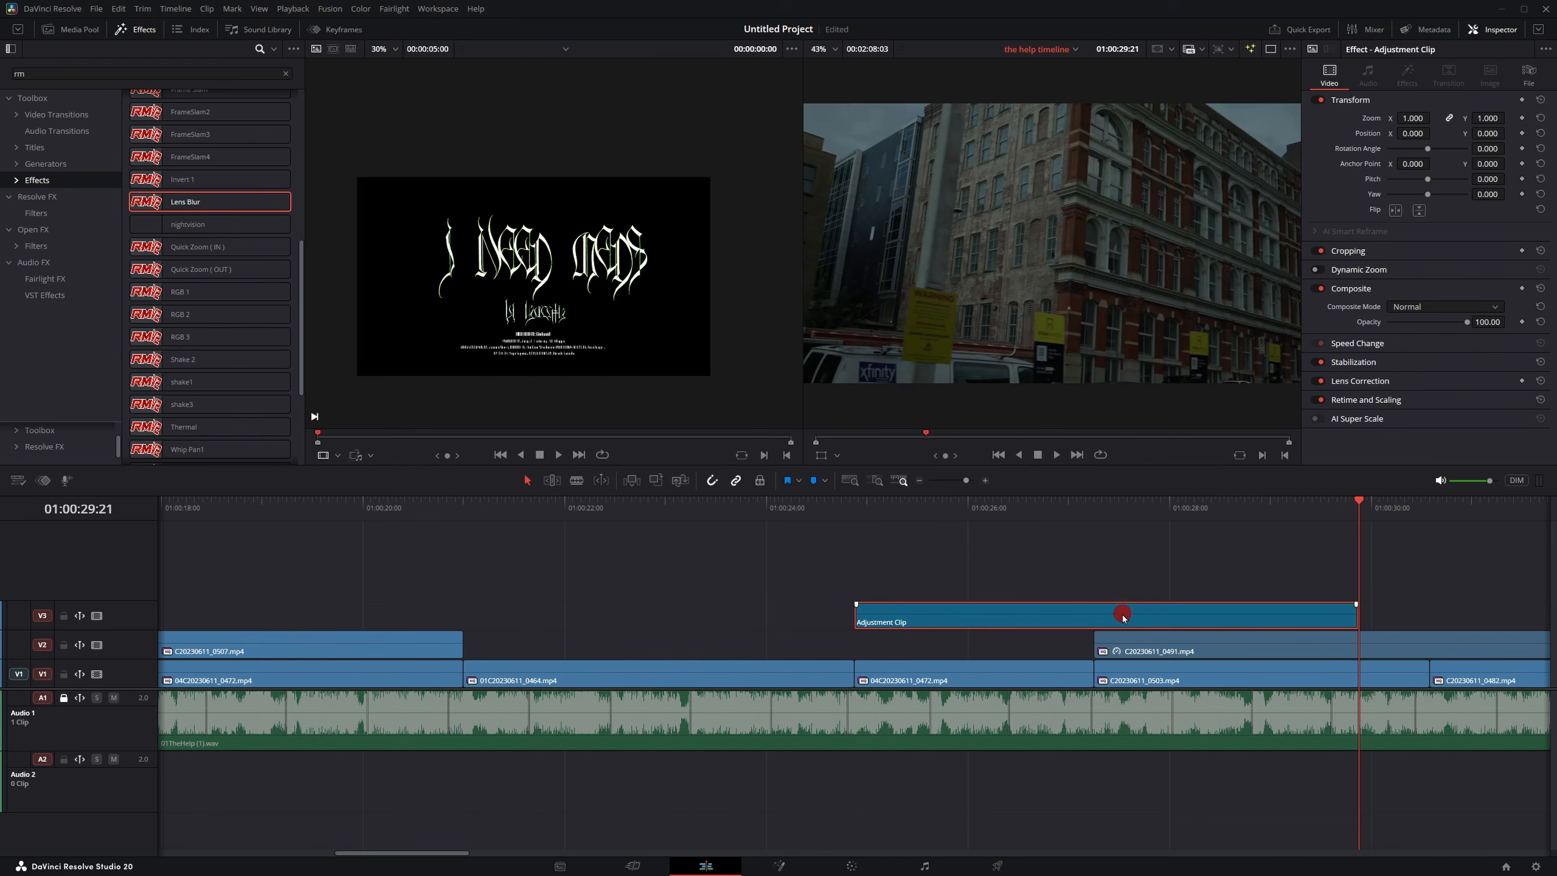
pyautogui.hotkey('ctrl', 'd')
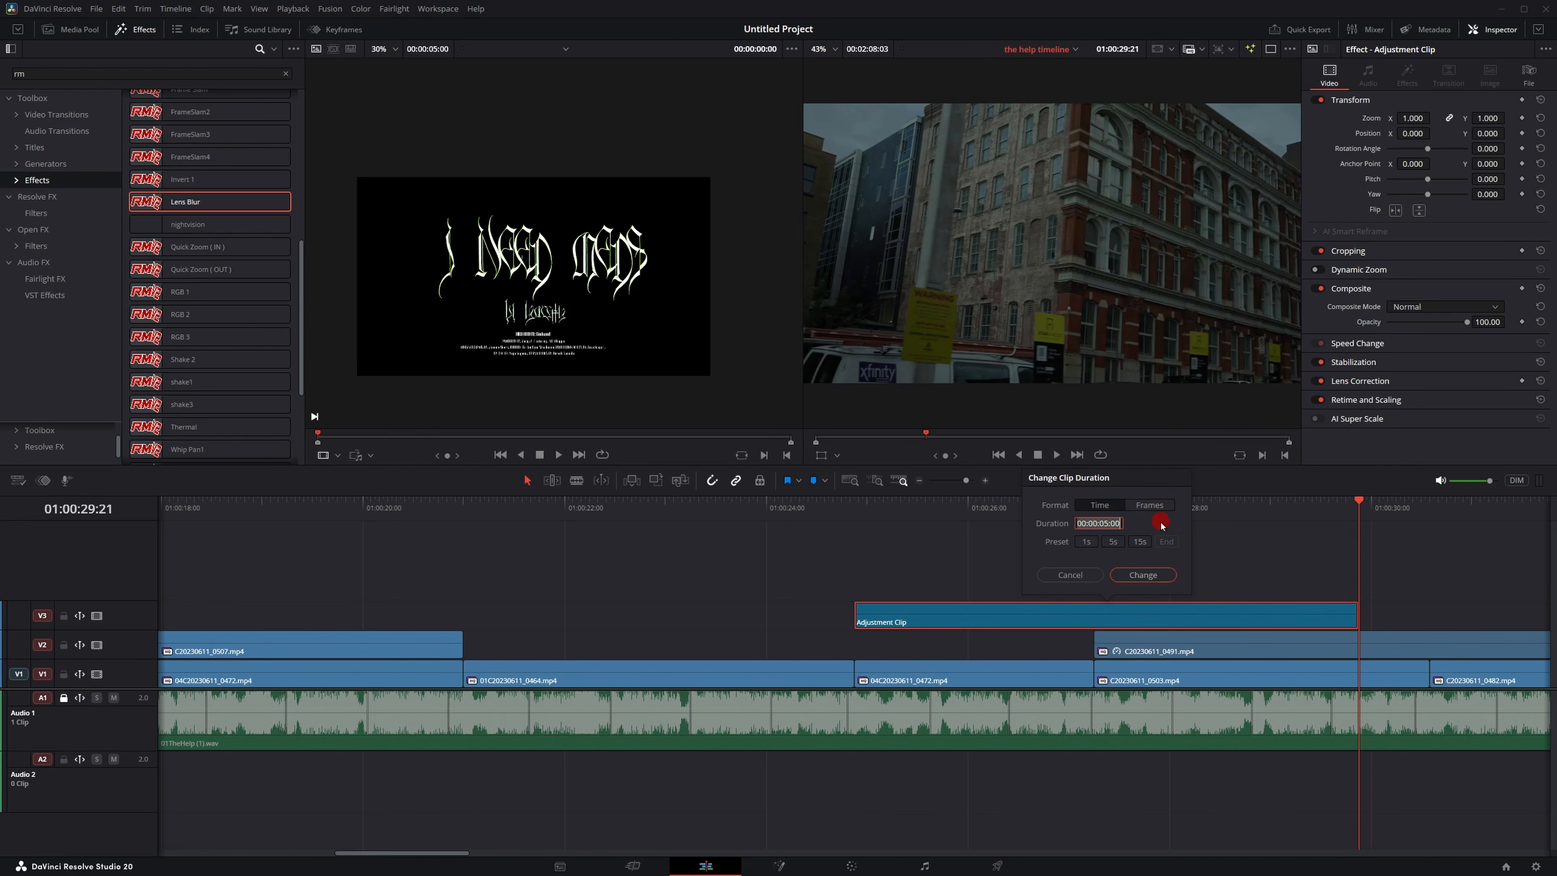
pyautogui.click(1152, 508)
pyautogui.write('10')
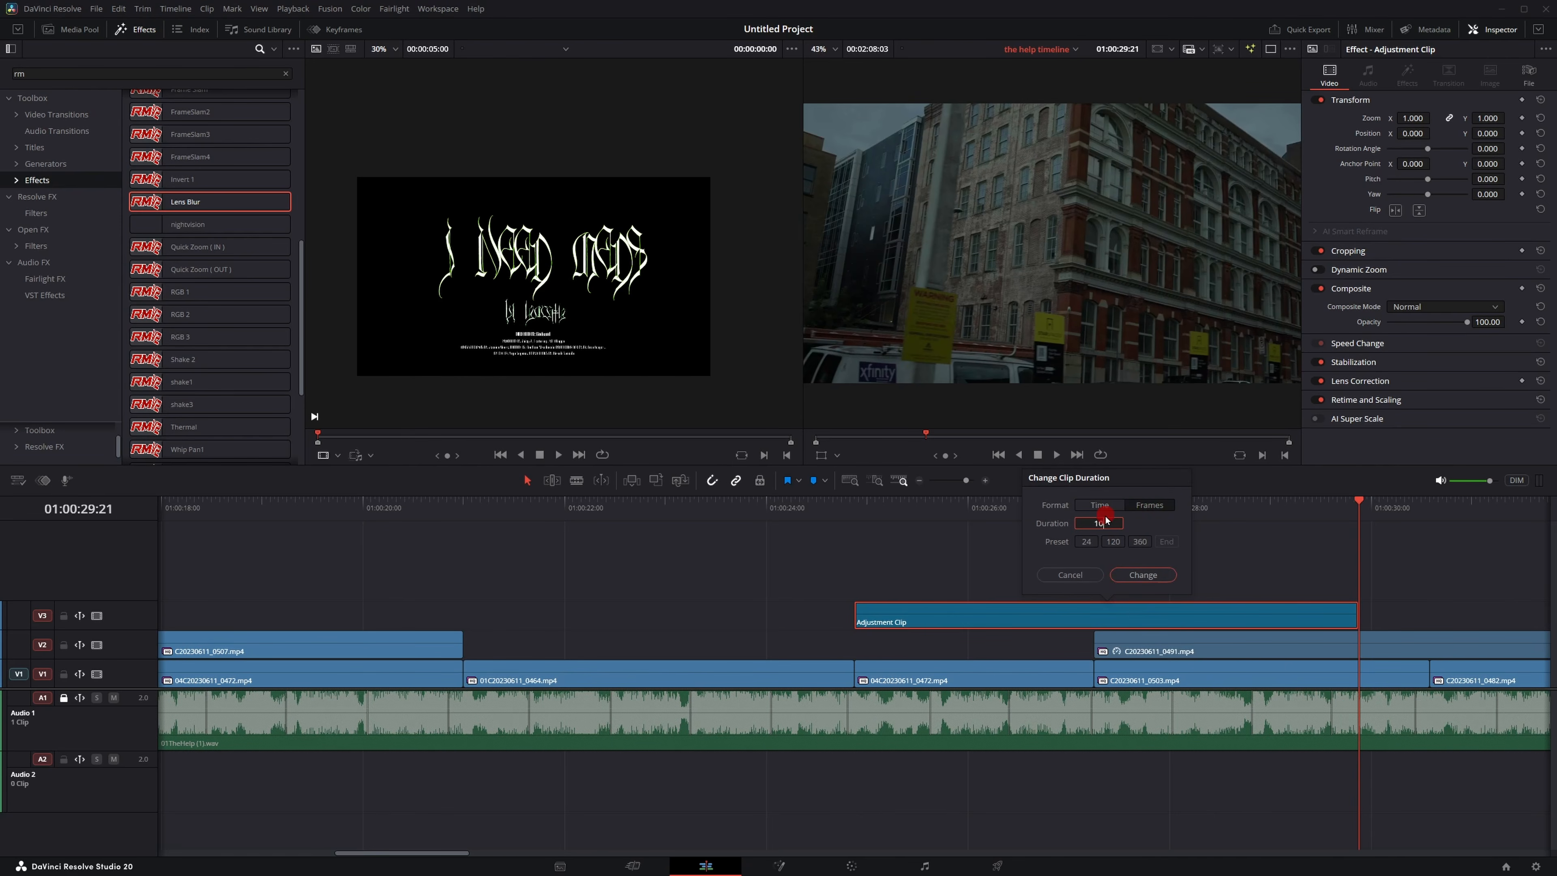
pyautogui.press('Return')
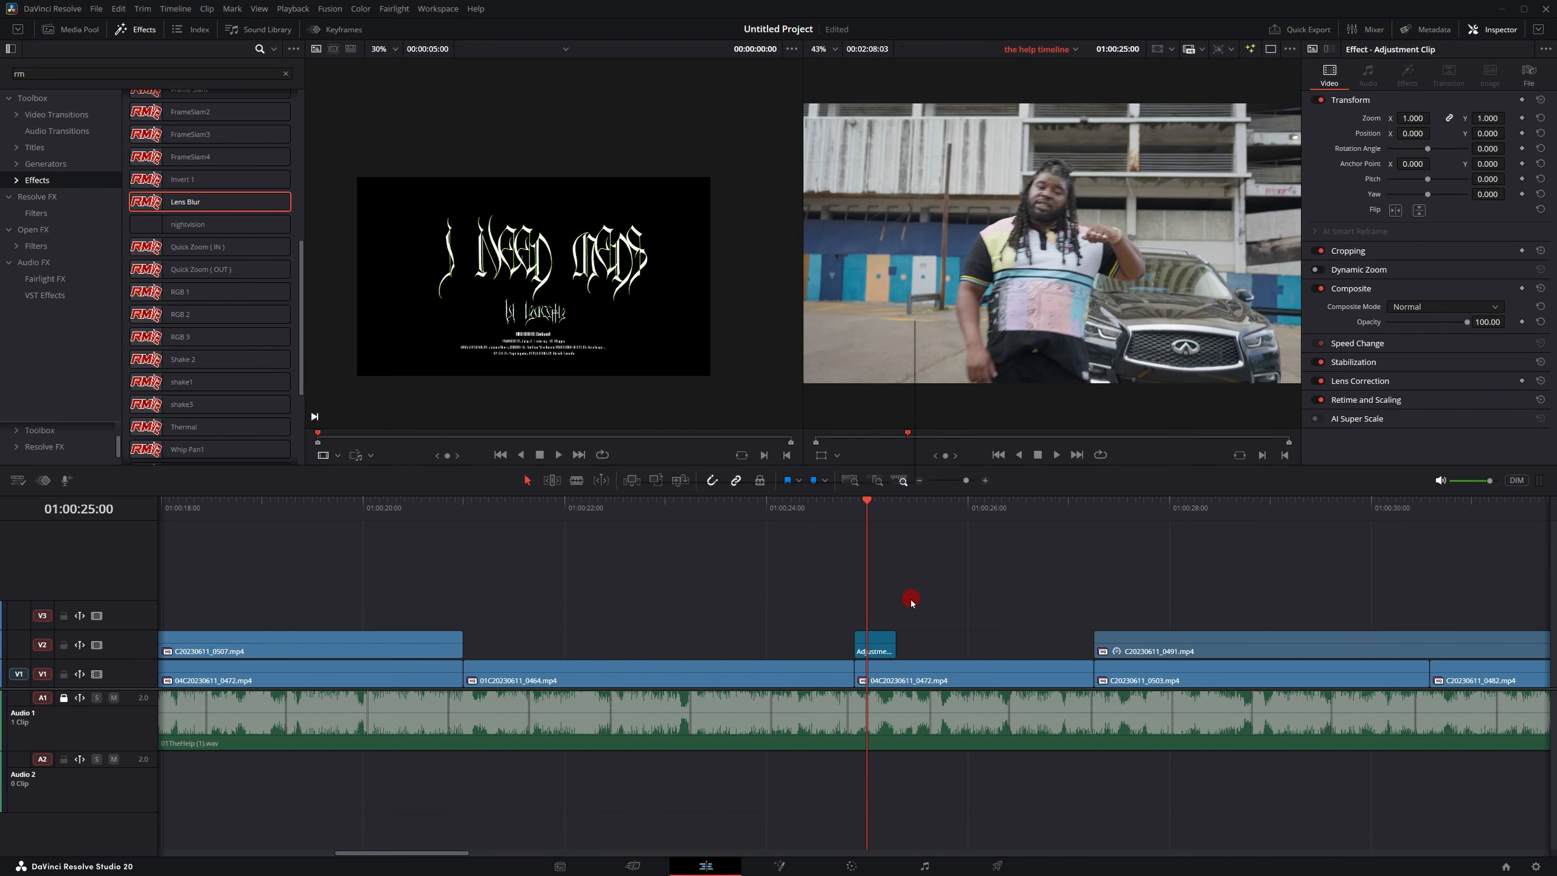
# Search for "rum" and apply the Rumble Pack camera shake effect to the 10-frame Adjustment Clip.
pyautogui.hotkey('shift', 'space')
pyautogui.write('rum')
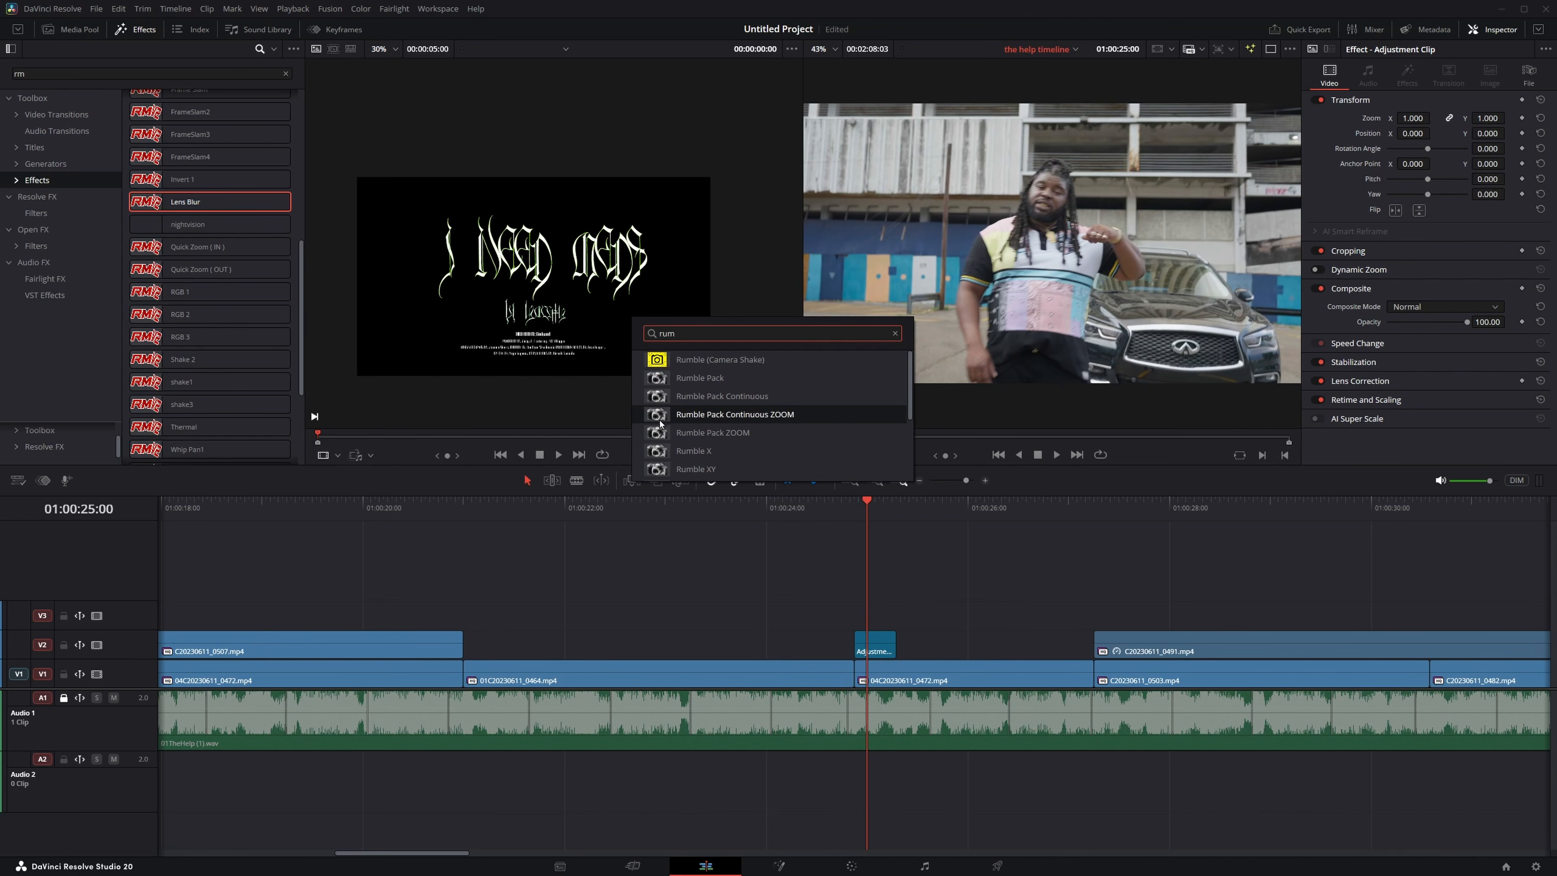
pyautogui.scroll(-3, 714, 423)
pyautogui.scroll(3, 714, 423)
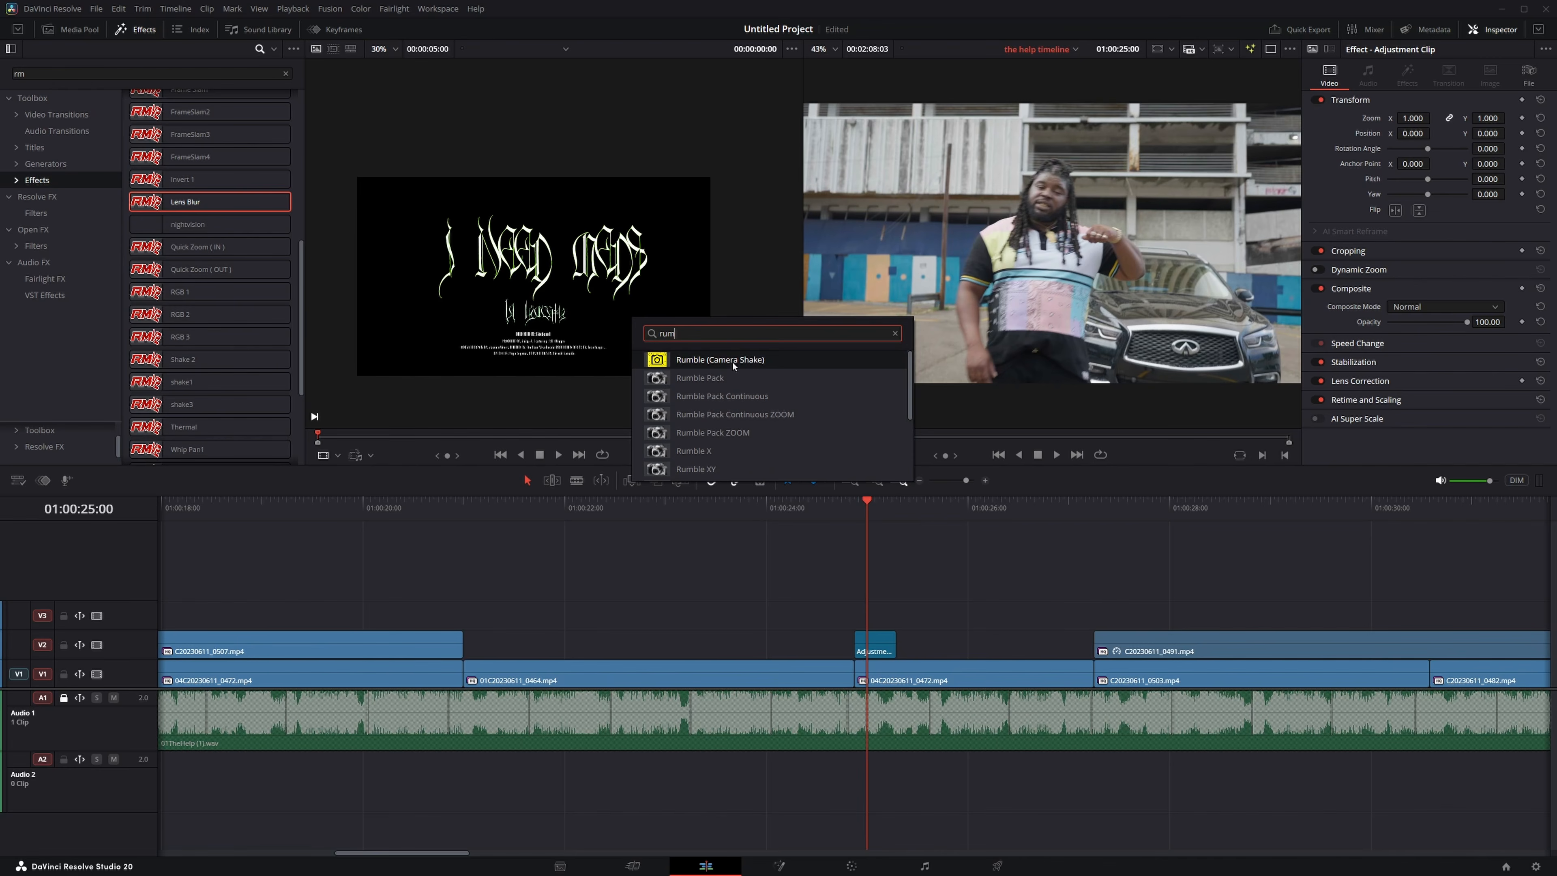
pyautogui.click(683, 382)
pyautogui.click(833, 529)
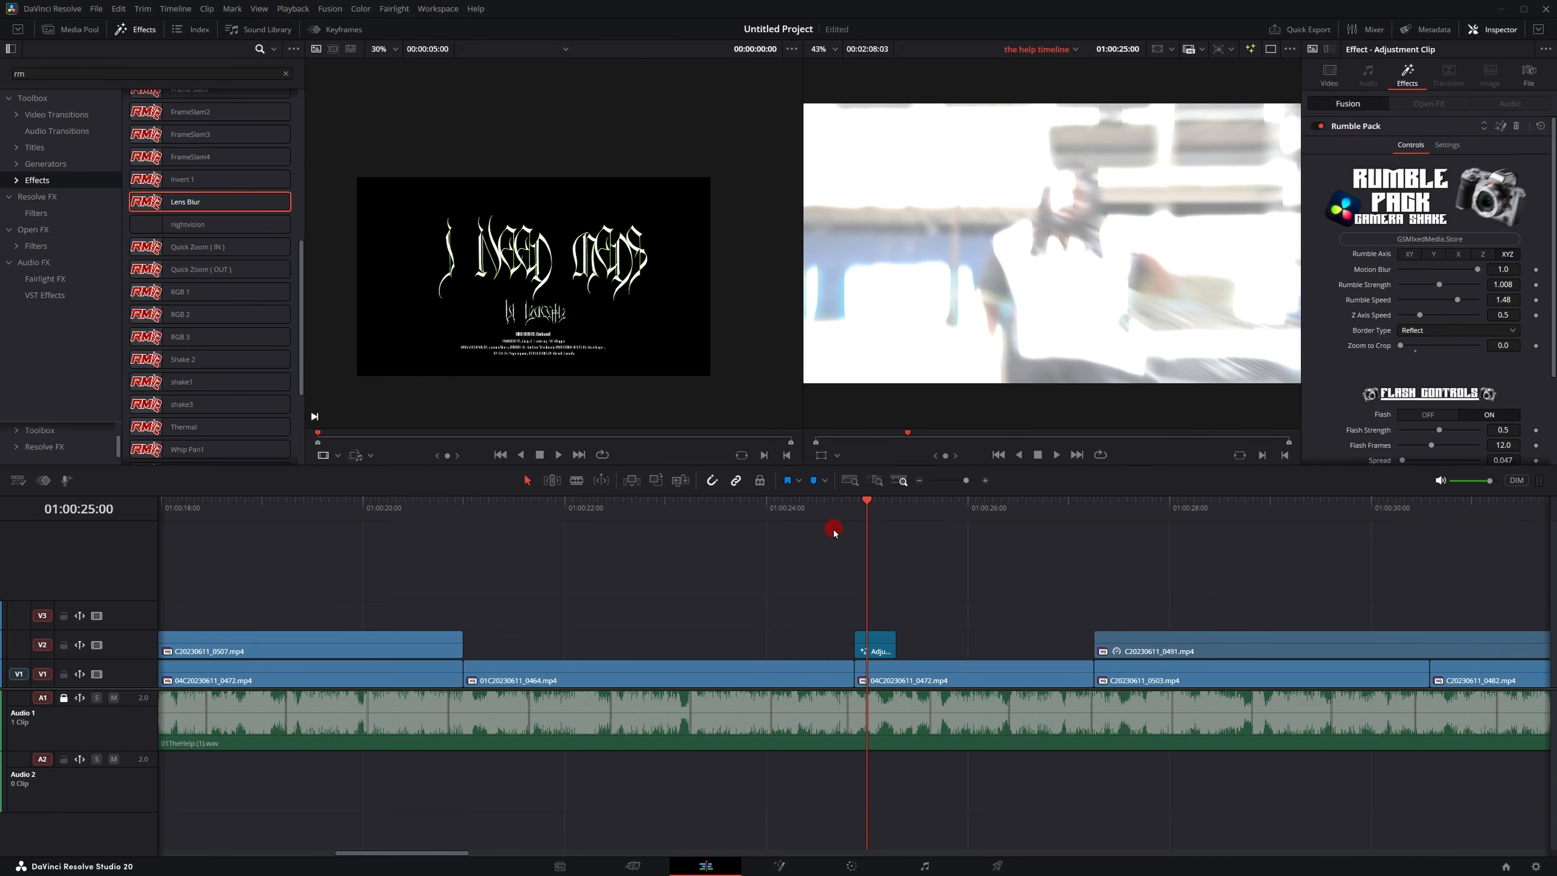
# Play the section around 01:00:24:15 several times to preview the Rumble Pack shake on the cut.
pyautogui.click(835, 502)
pyautogui.press('space')
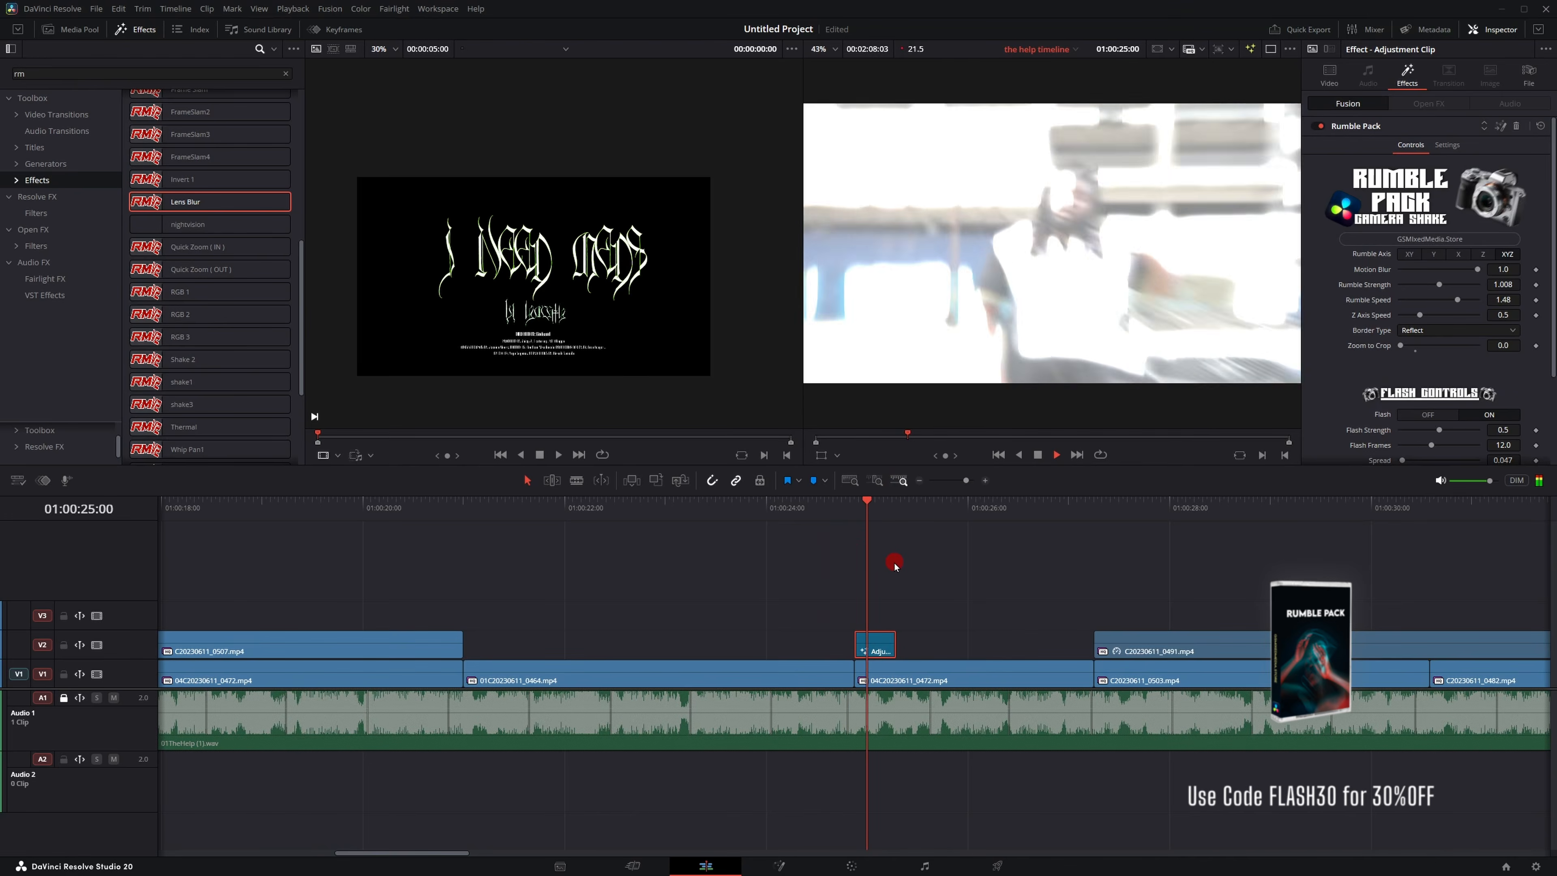
pyautogui.click(824, 517)
pyautogui.press('space')
pyautogui.click(902, 550)
pyautogui.press('space')
pyautogui.click(830, 521)
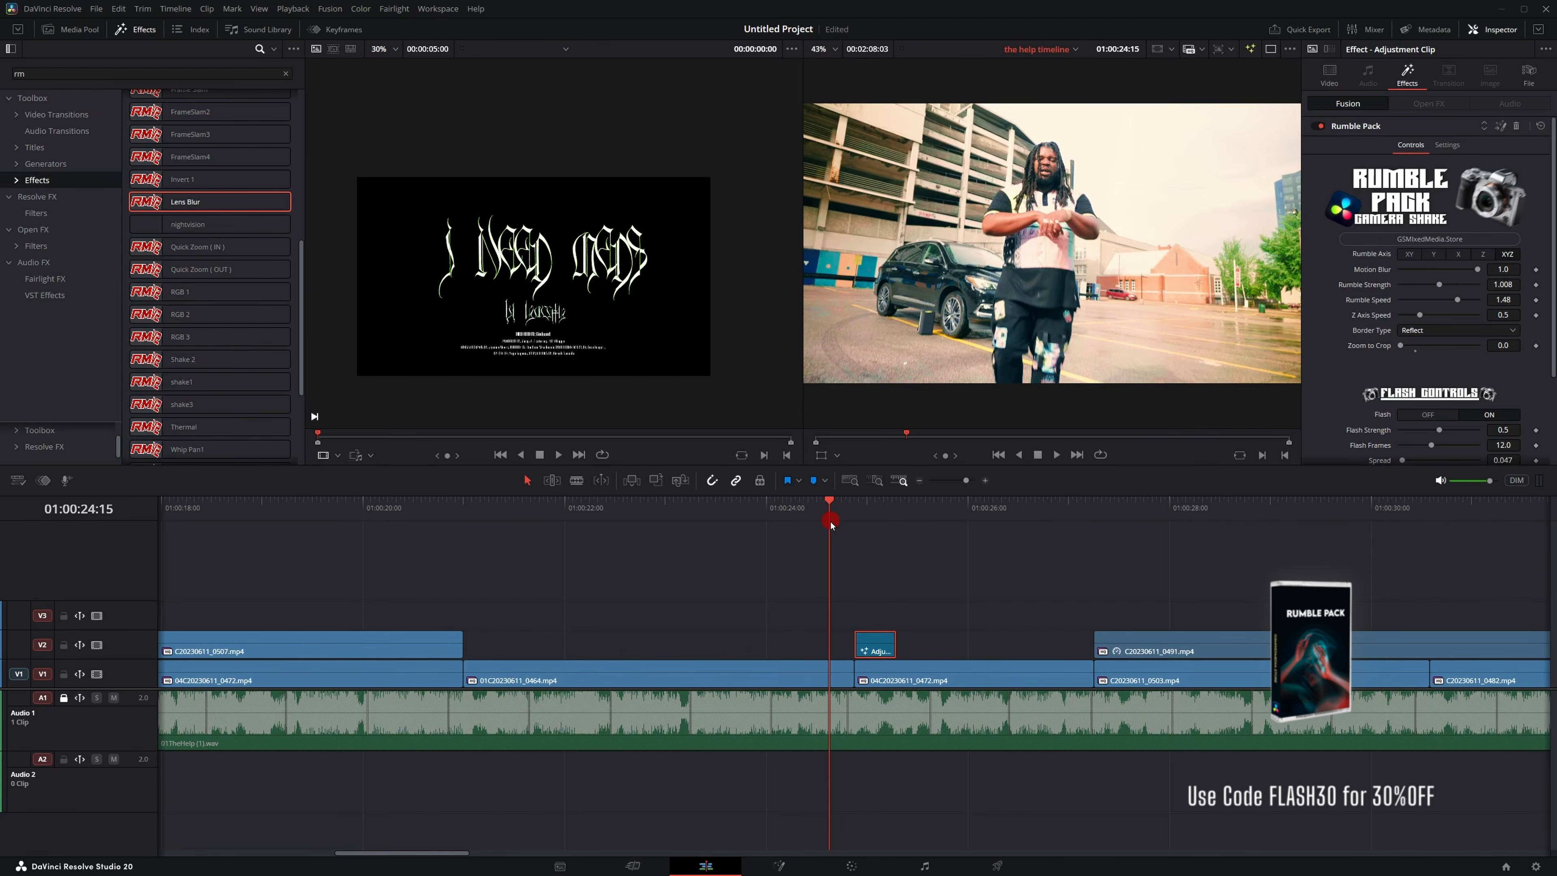
pyautogui.press('space')
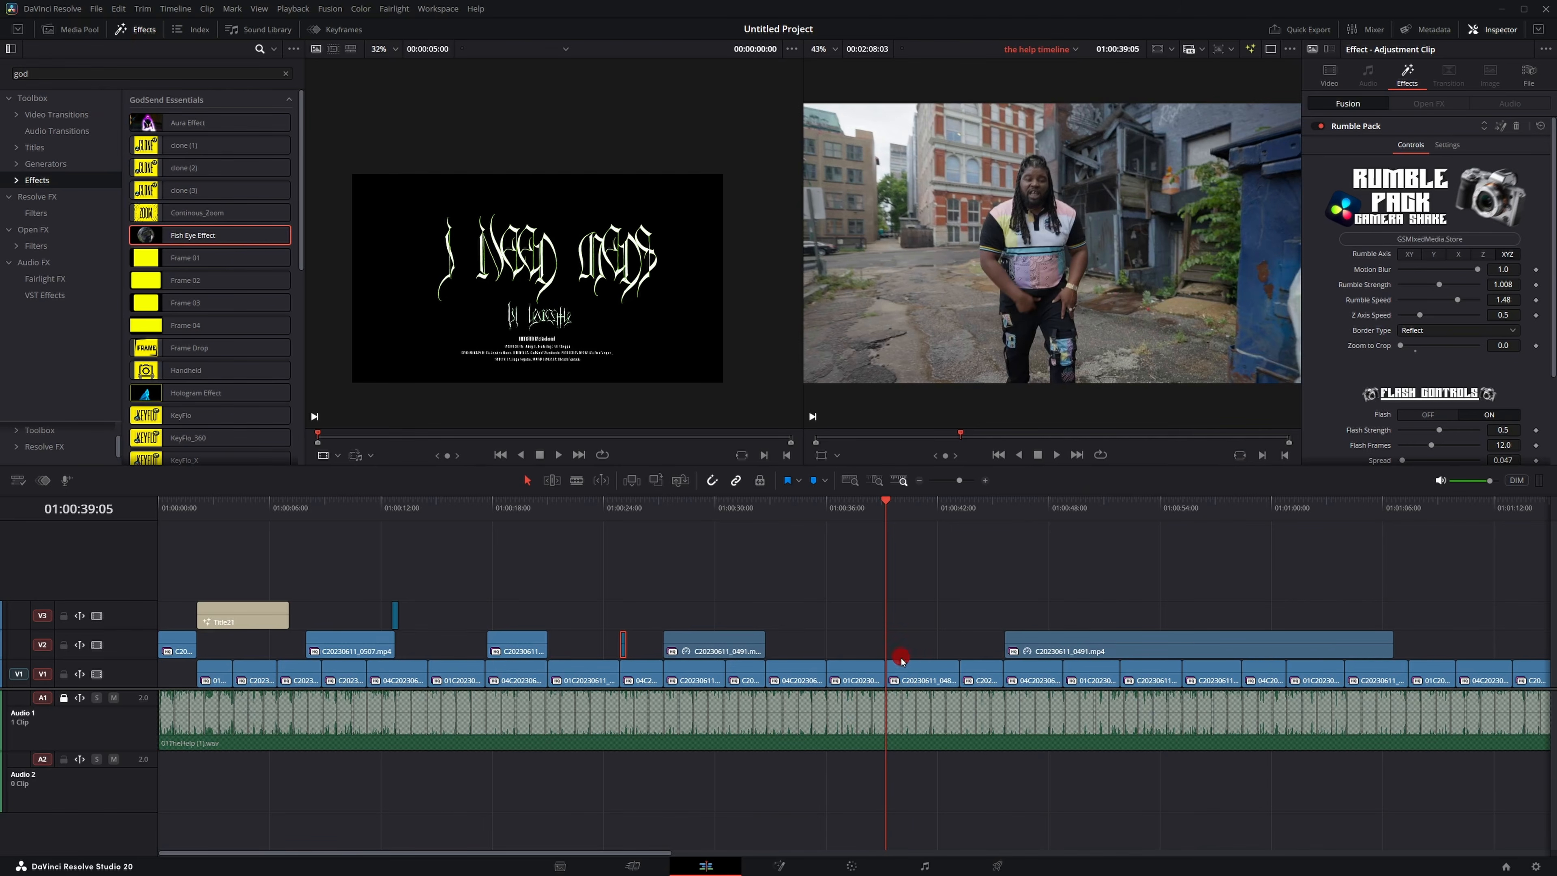
# Apply the Fish Eye Effect to clip C20230611_0482 at 01:00:39:05, set its Zoom to 1.287 and play back the result.
pyautogui.click(902, 674)
pyautogui.moveTo(166, 244); pyautogui.dragTo(897, 671)
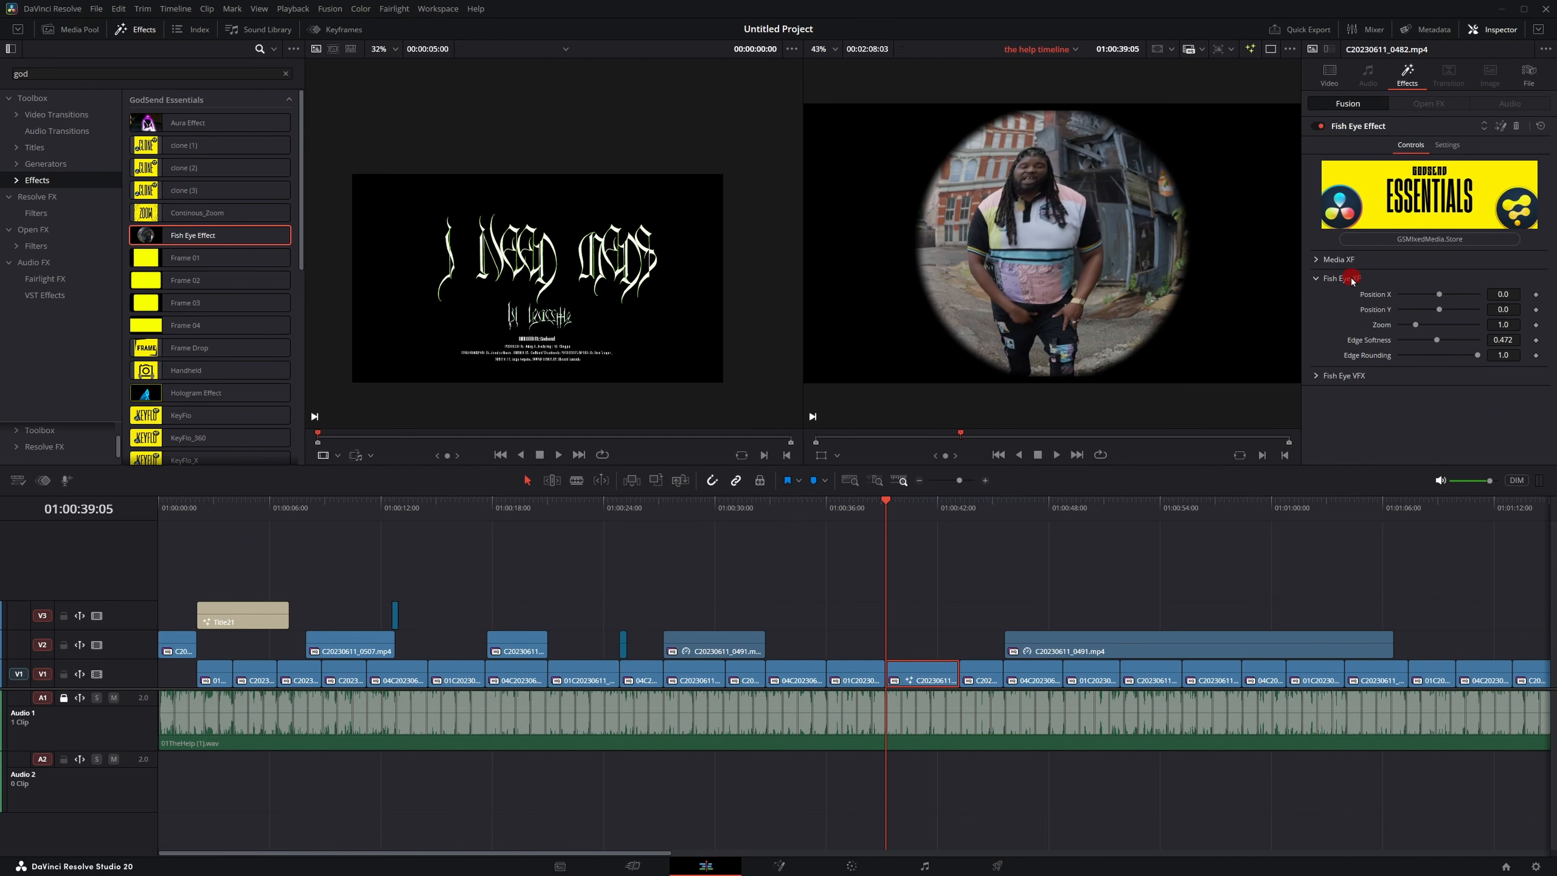
pyautogui.click(1351, 258)
pyautogui.click(1512, 387)
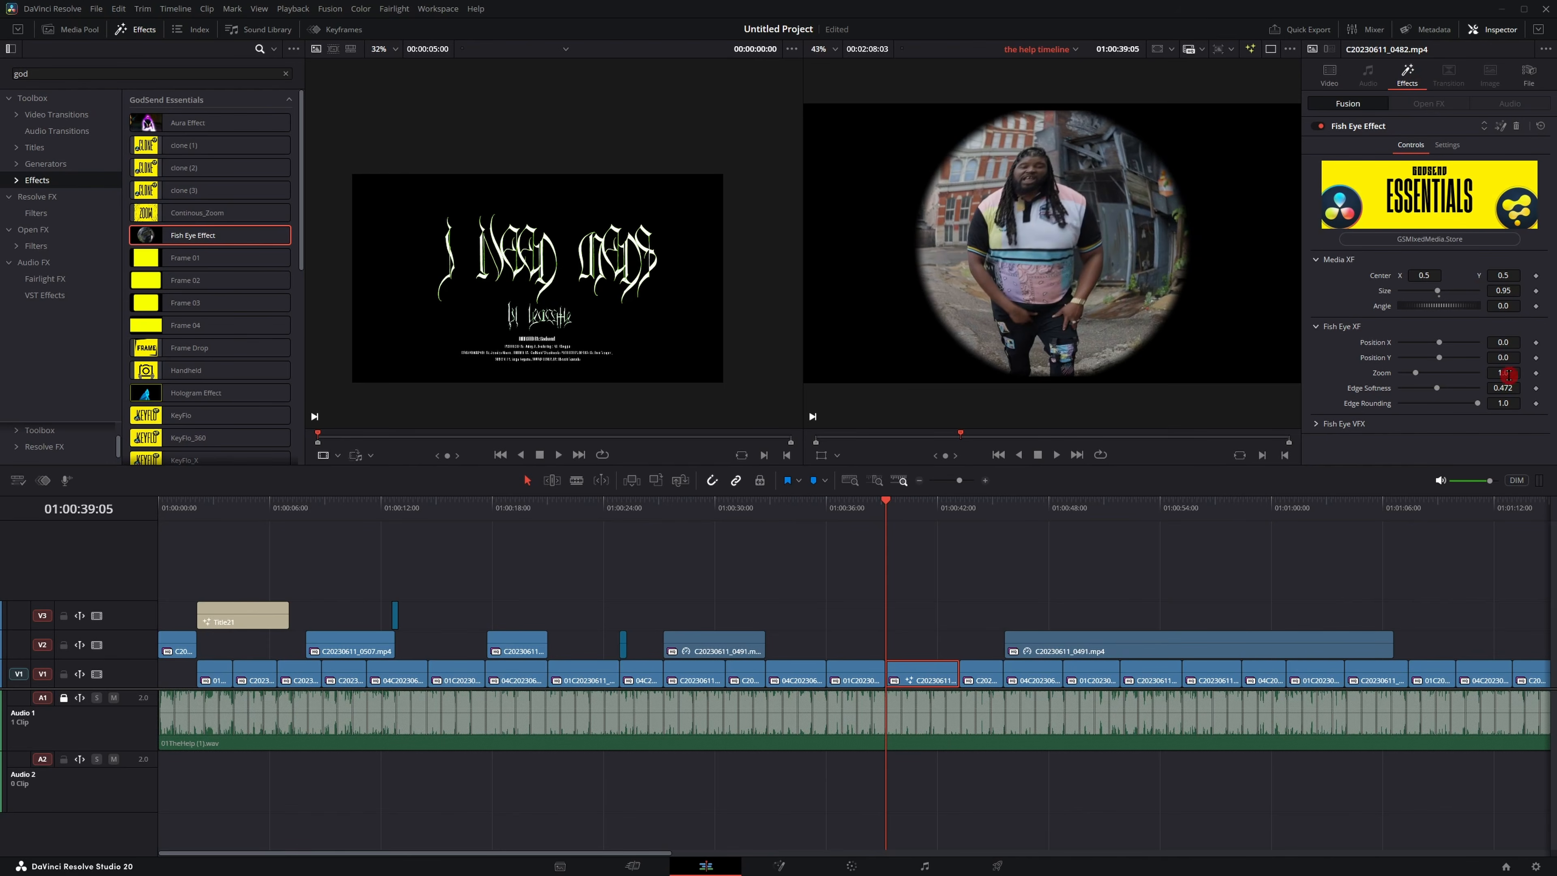
pyautogui.moveTo(1509, 375); pyautogui.dragTo(868, 374)
pyautogui.click(878, 513)
pyautogui.press('space')
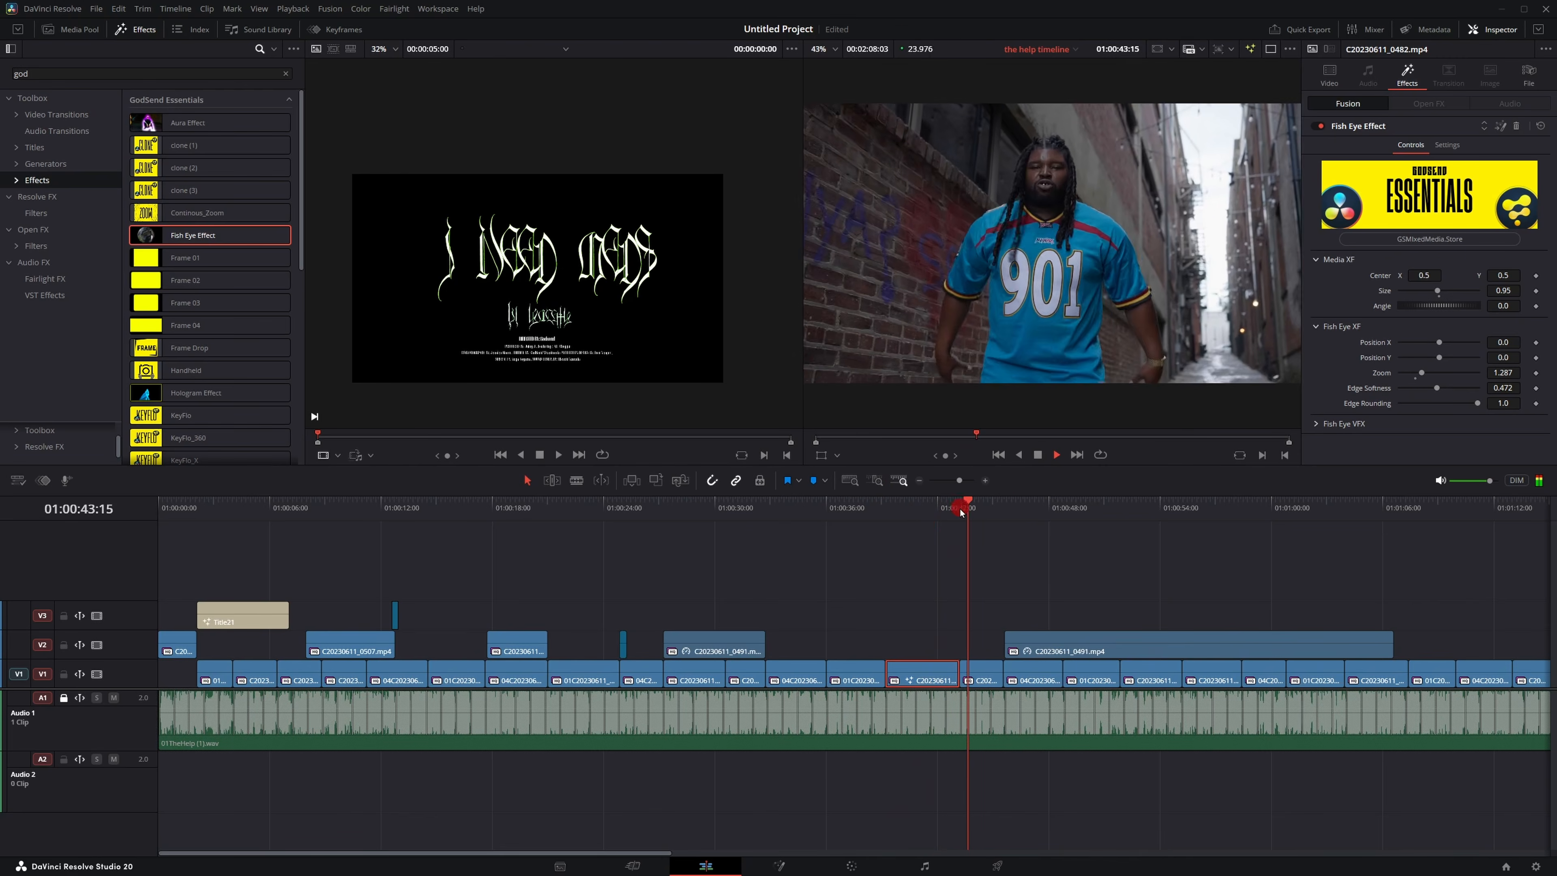
# Apply the VHSEffects03 effect to clip C20230611_0491 on track V2 at 01:00:47:07.
pyautogui.click(945, 513)
pyautogui.click(1011, 585)
pyautogui.scroll(5, 1012, 586)
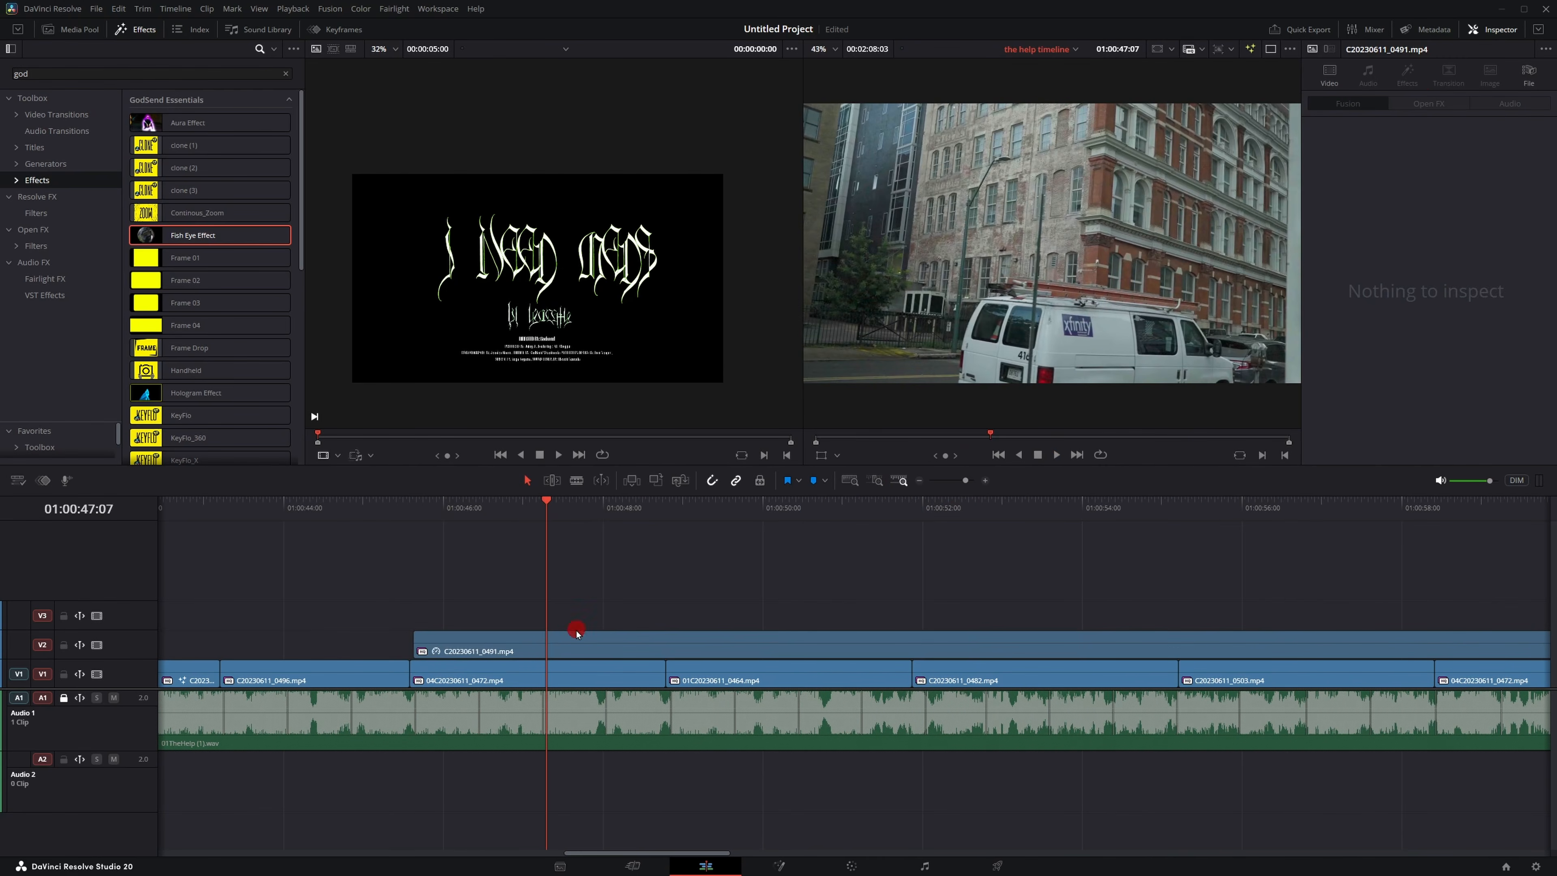
pyautogui.click(577, 638)
pyautogui.scroll(-5, 231, 301)
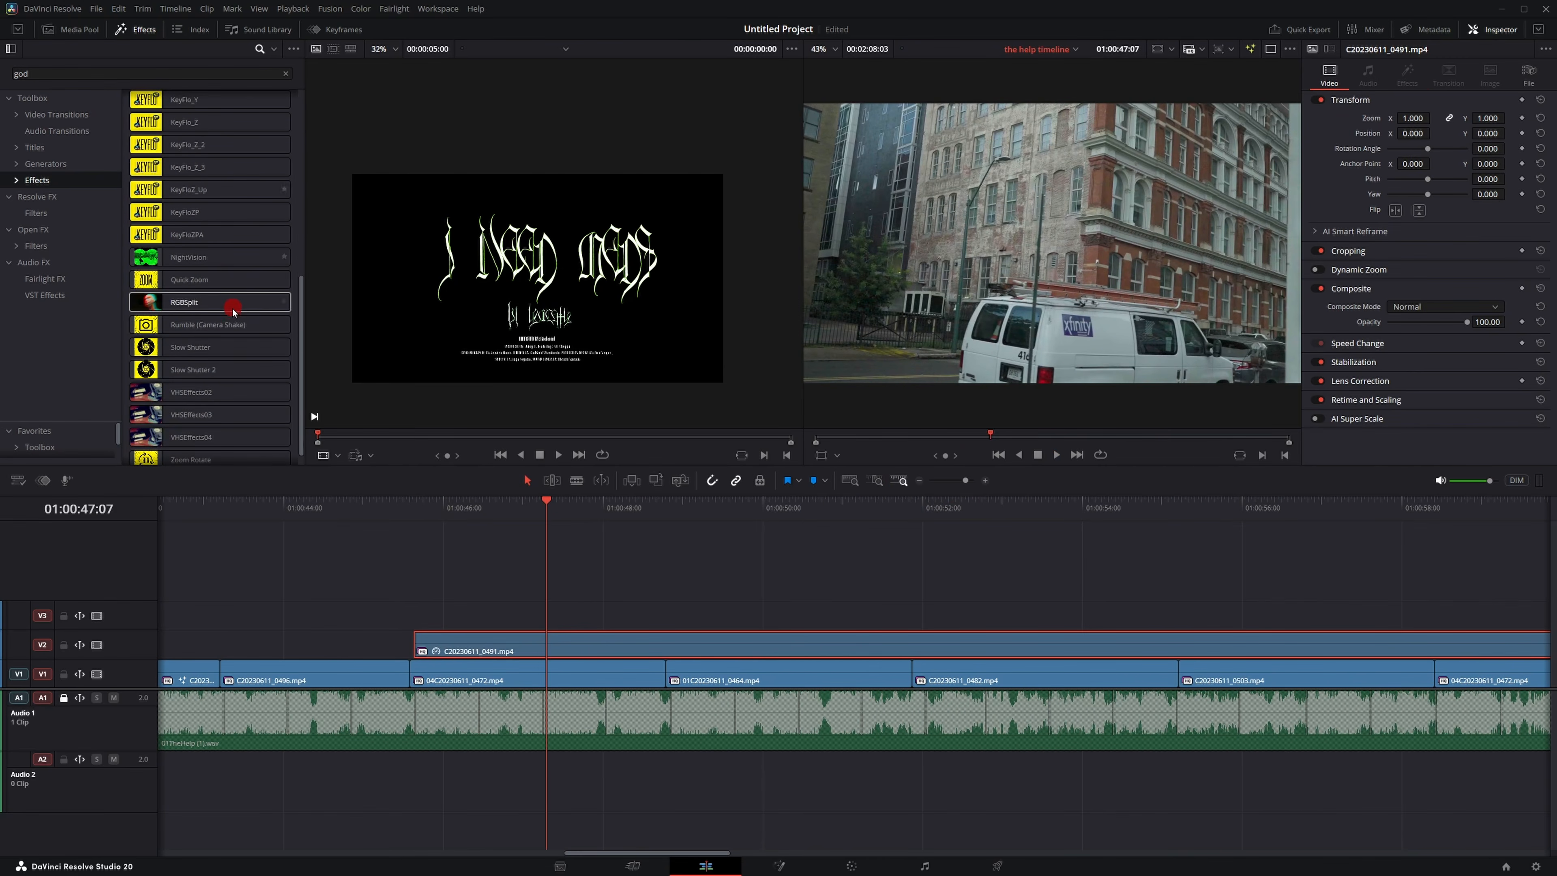
pyautogui.scroll(-5, 231, 304)
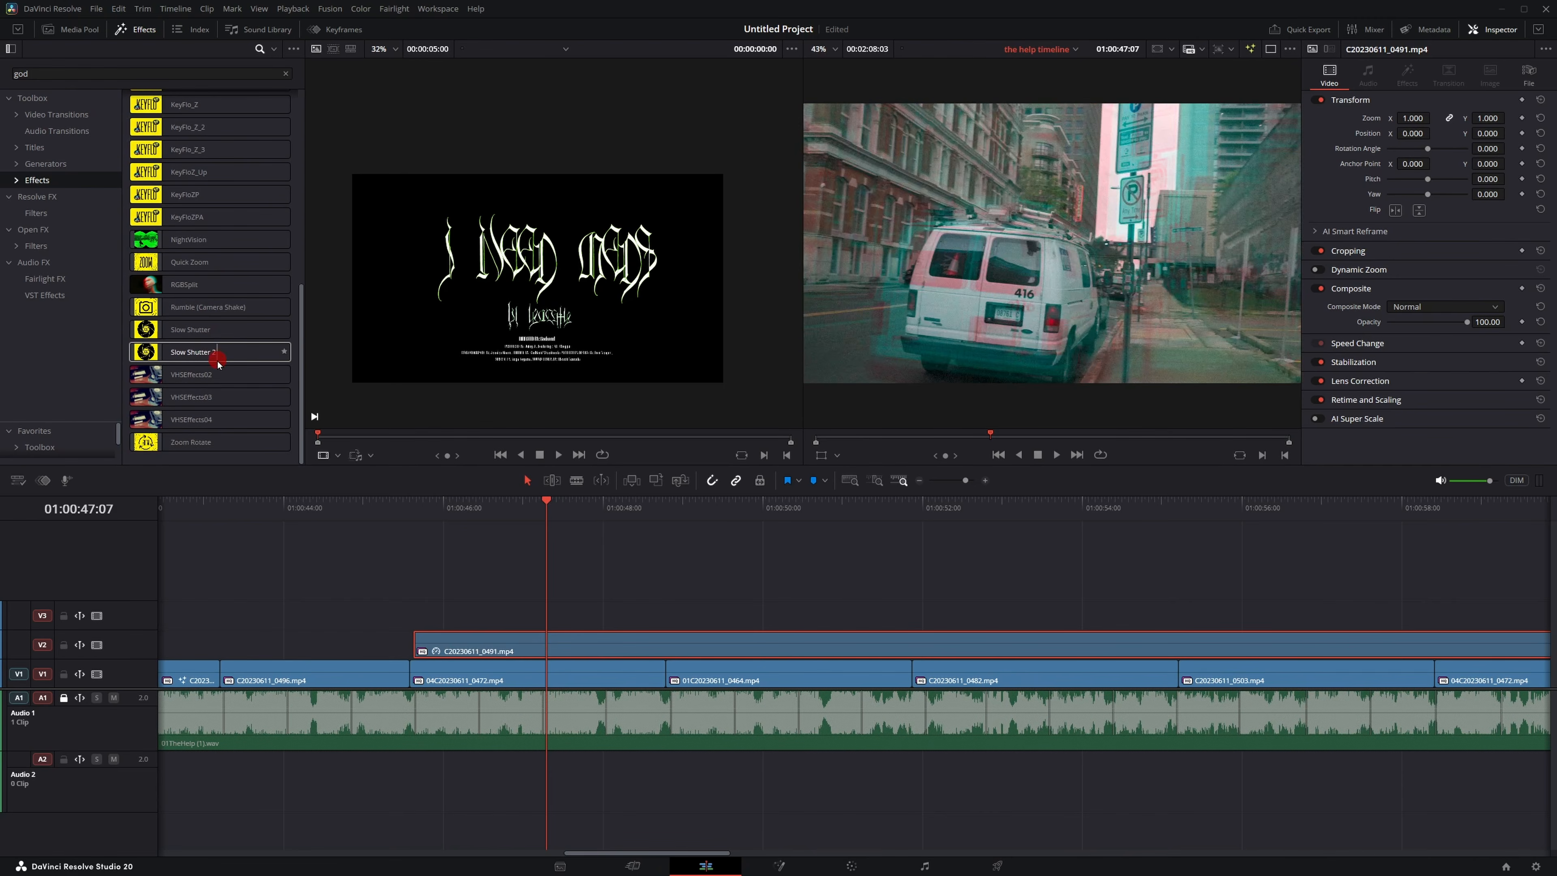
pyautogui.moveTo(189, 404); pyautogui.dragTo(429, 647)
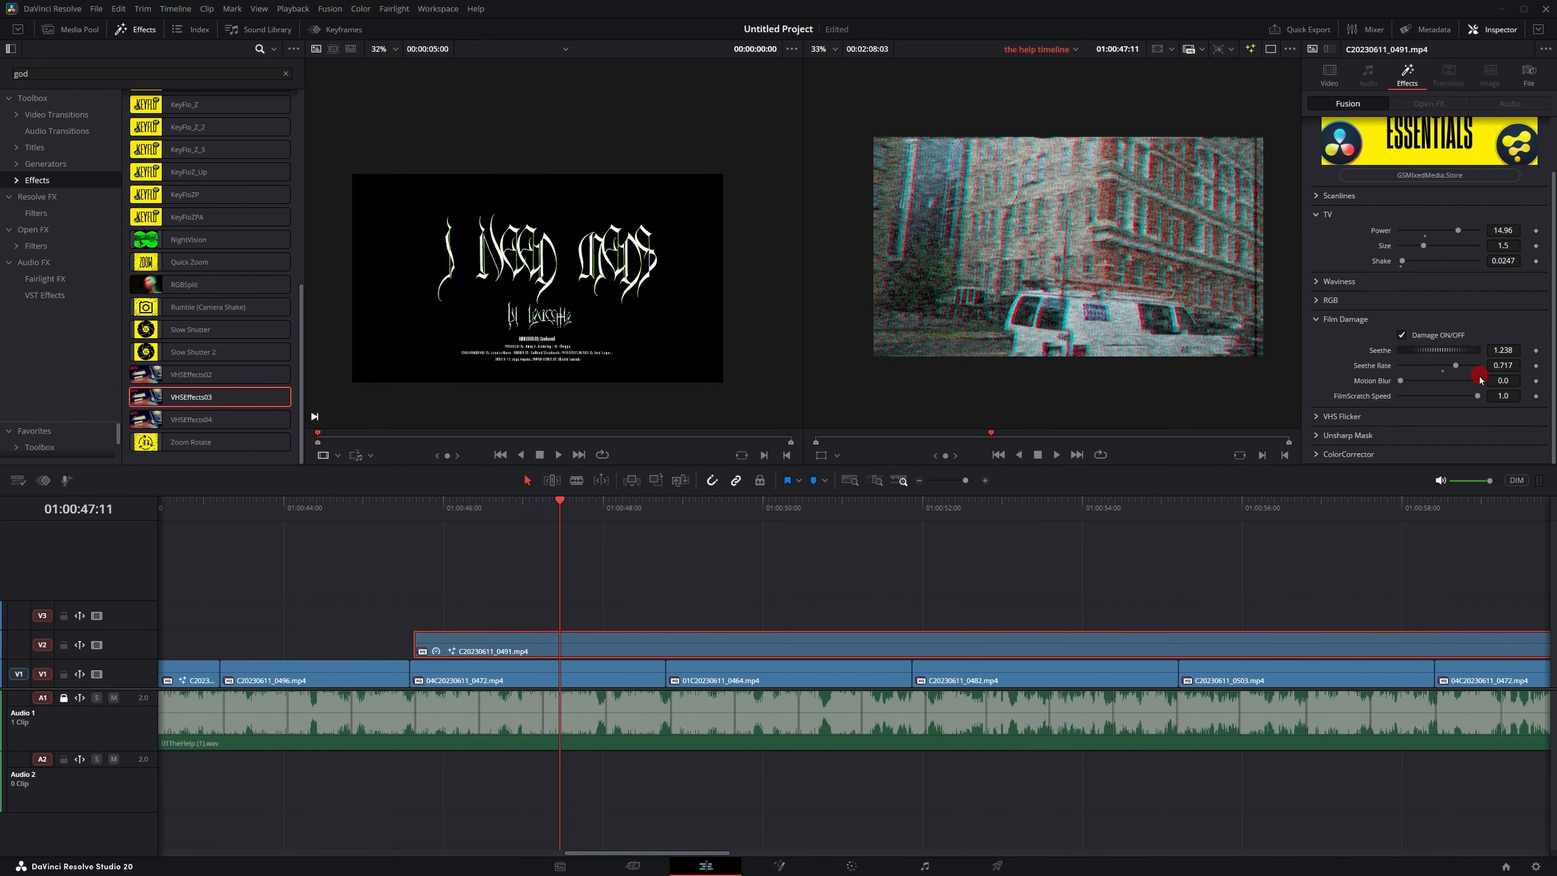
# Set the VHS effect's Seethe Rate to 0.315 and TV Power to 4.25, enable Scanlines, and play back the result.
pyautogui.moveTo(1456, 368); pyautogui.dragTo(1425, 368)
pyautogui.click(1338, 197)
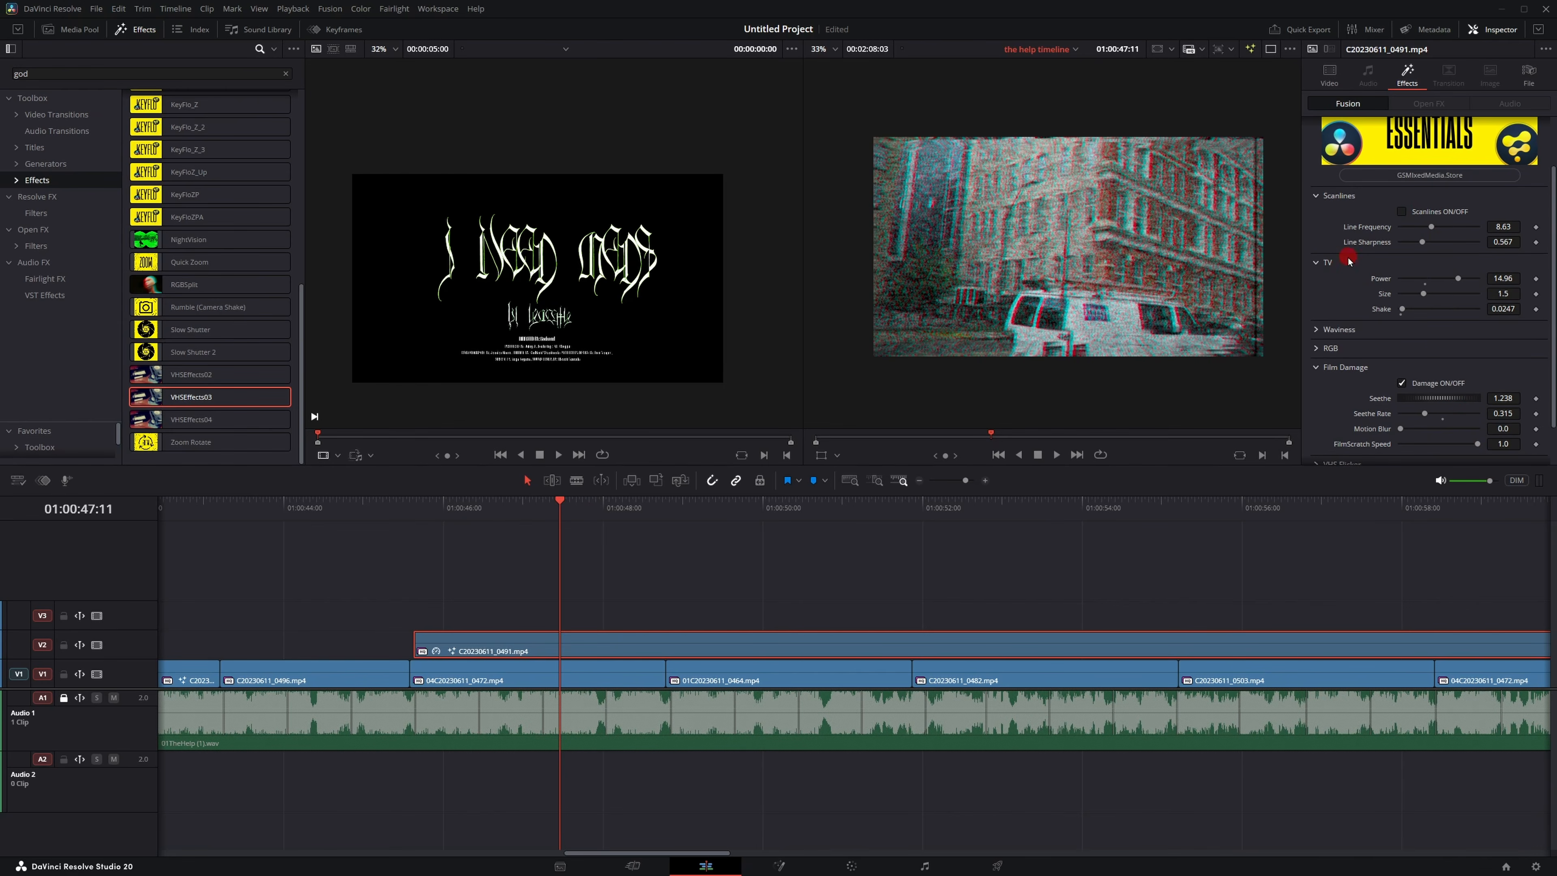
pyautogui.moveTo(1458, 283); pyautogui.dragTo(1416, 280)
pyautogui.click(1403, 212)
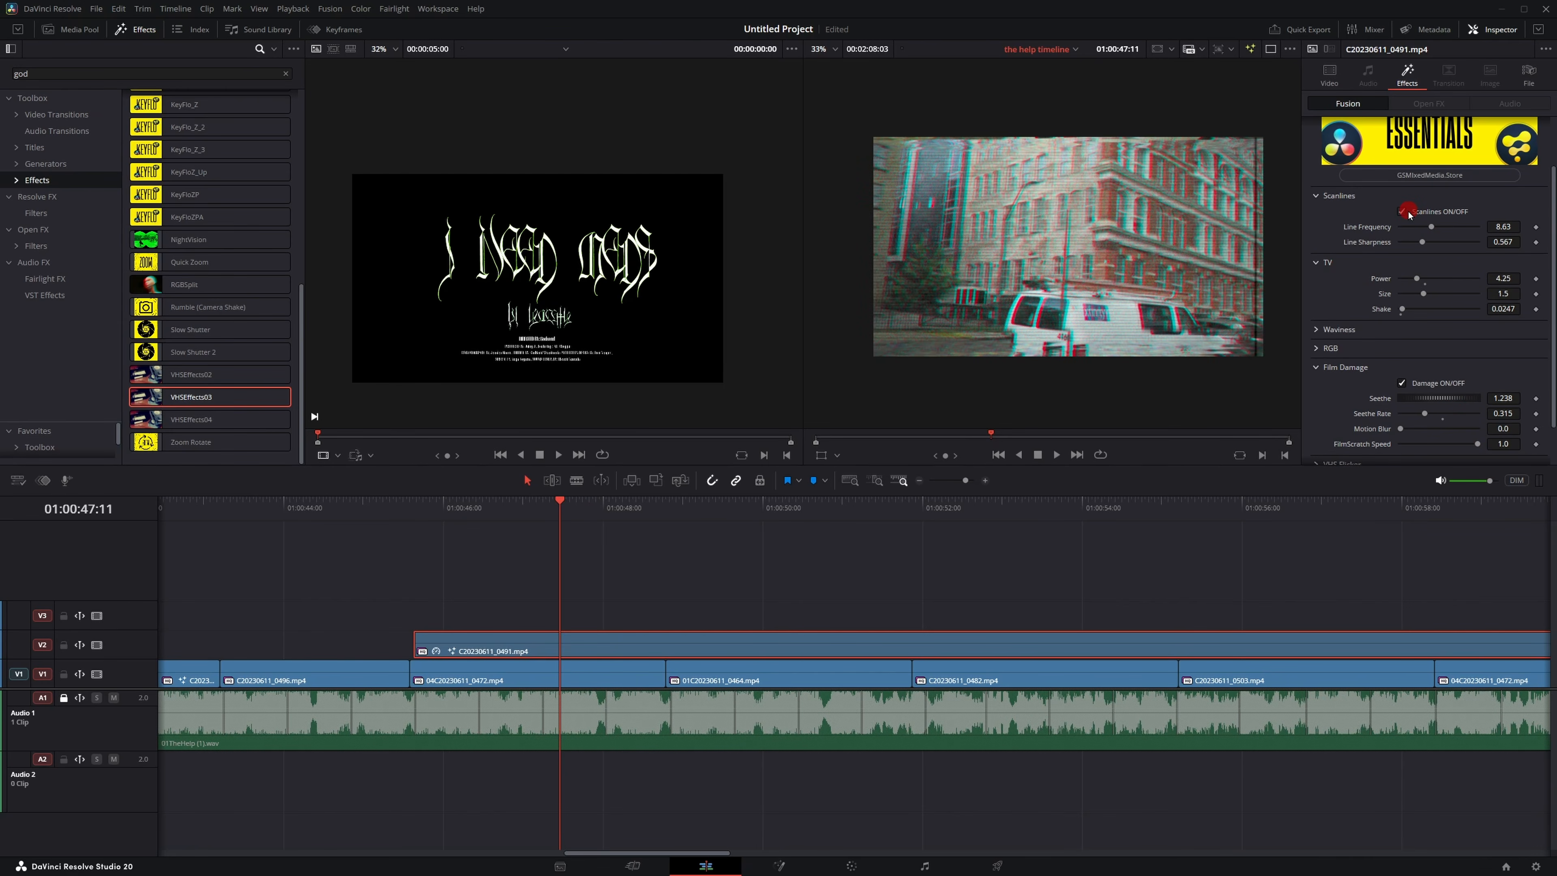
pyautogui.click(440, 526)
pyautogui.press('space')
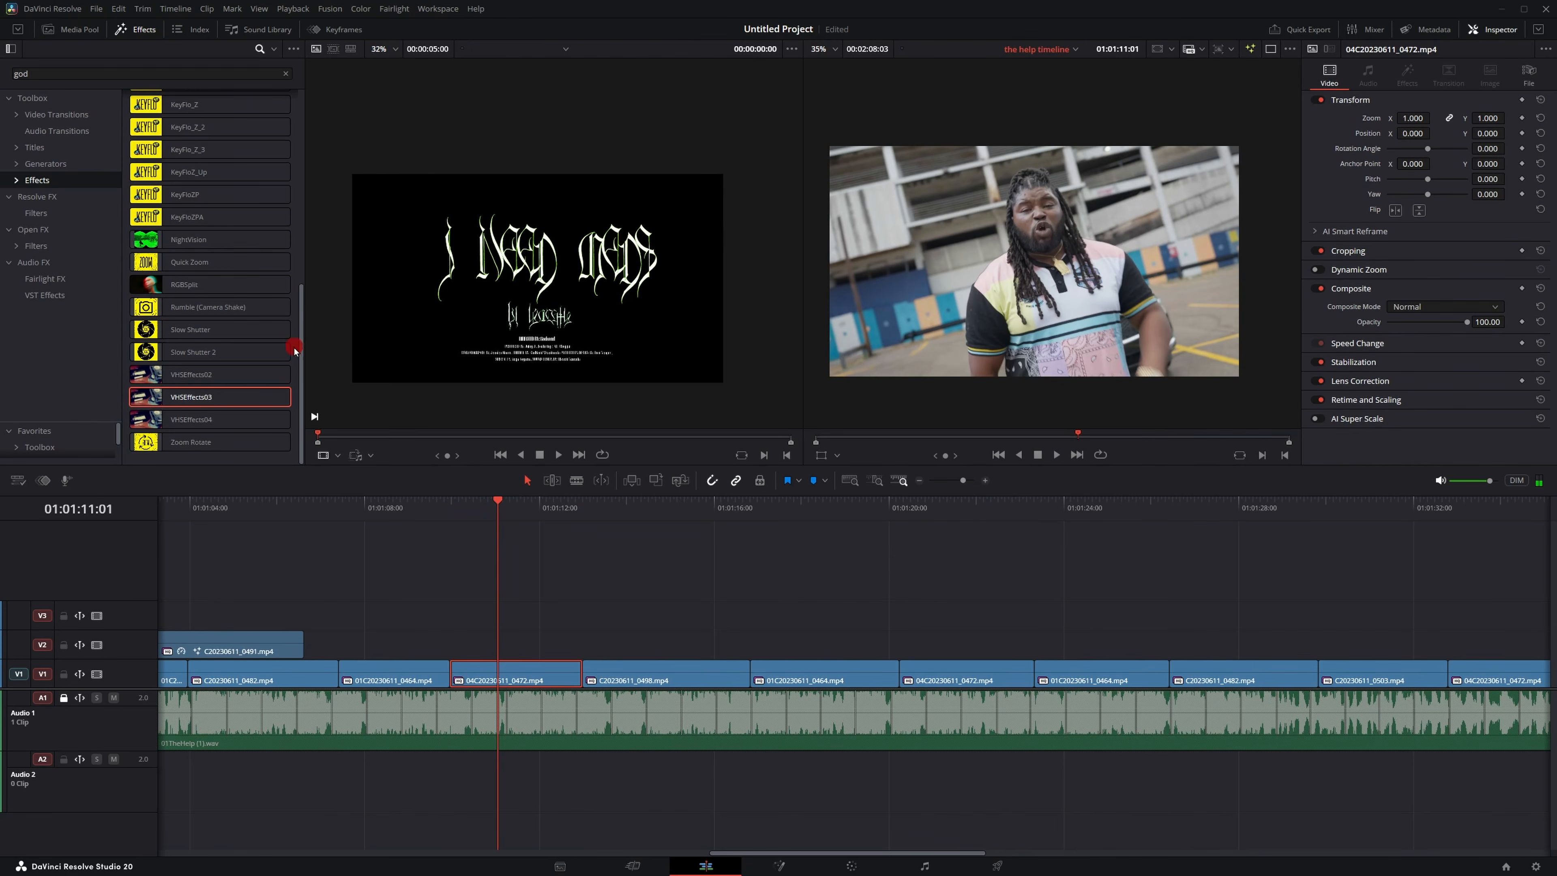
# Apply the Slow Shutter effect to clip 04C20230611_0472 at 01:01:11:01 on track V1 and play back the result.
pyautogui.moveTo(187, 336); pyautogui.dragTo(520, 677)
pyautogui.click(449, 516)
pyautogui.press('space')
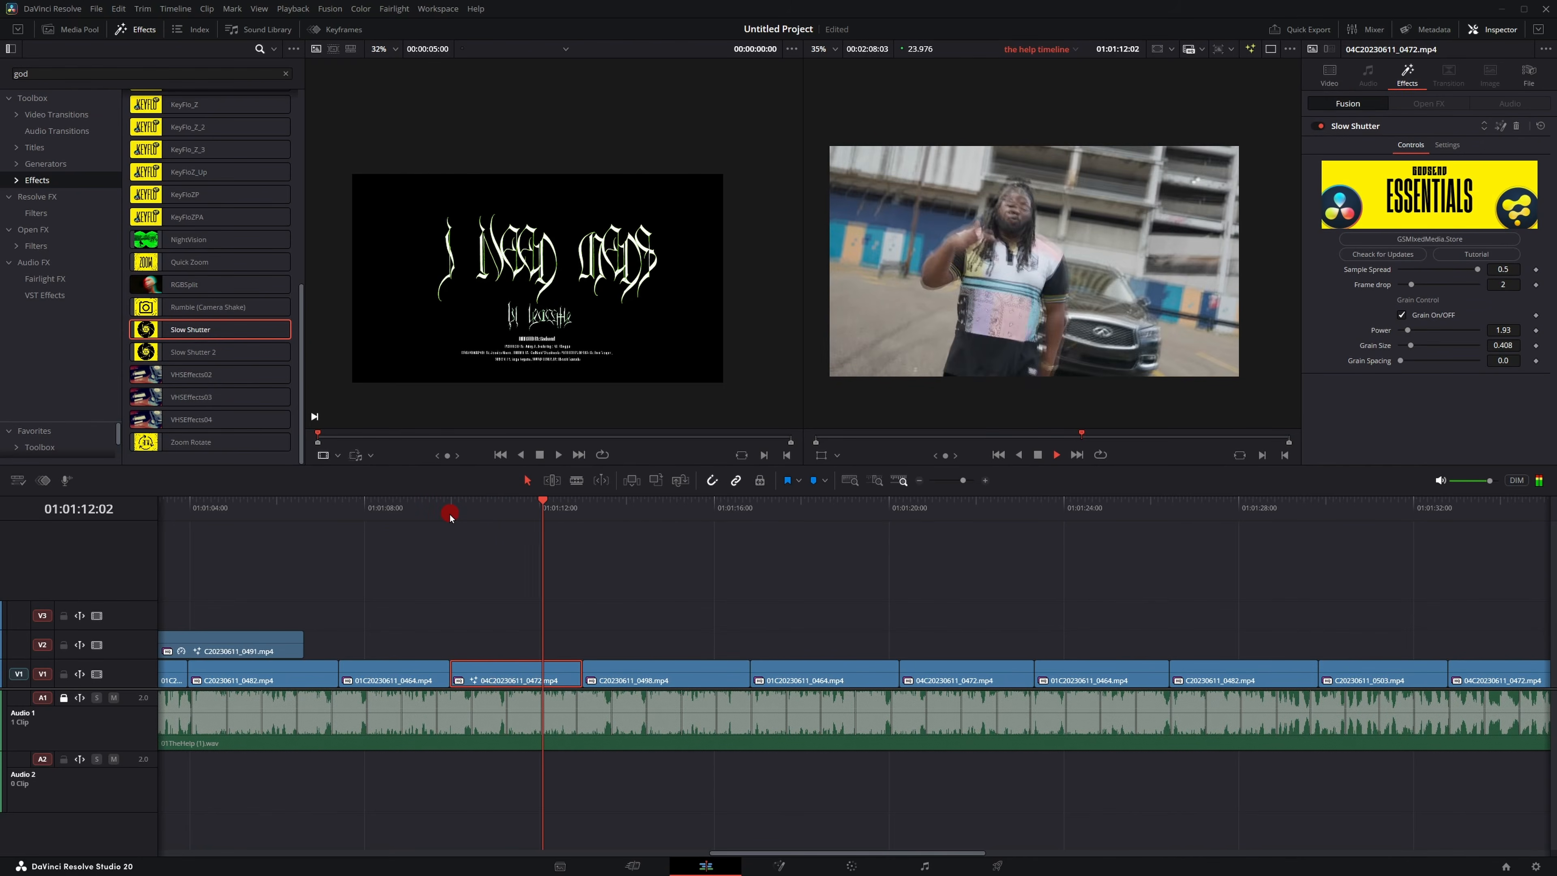
pyautogui.click(449, 515)
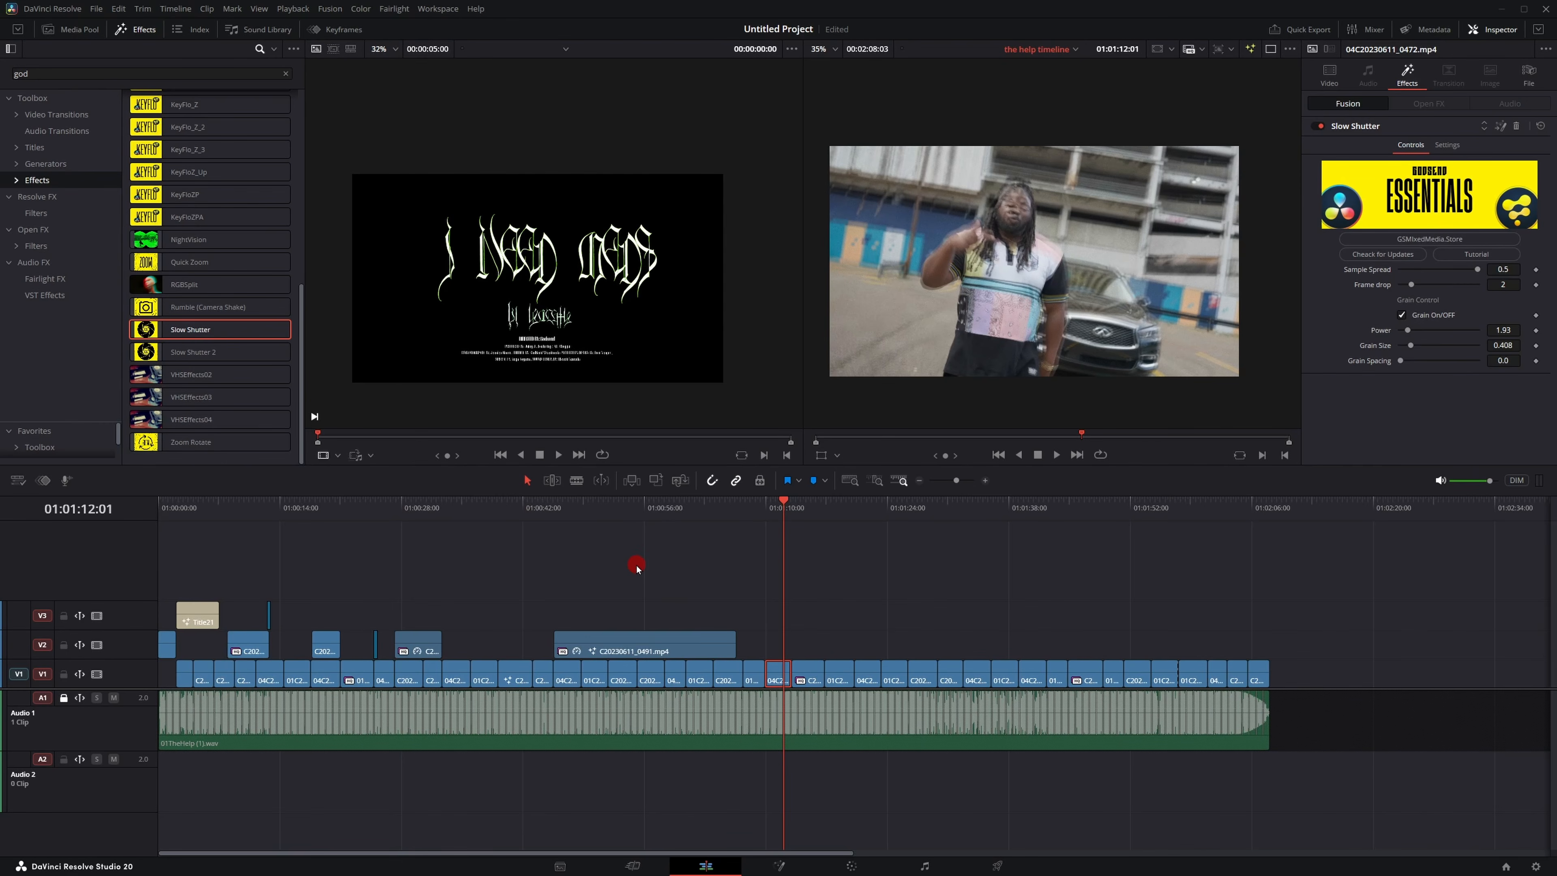
# Switch to the Deliver page and load the 2024 RENDER export preset.
pyautogui.click(1005, 862)
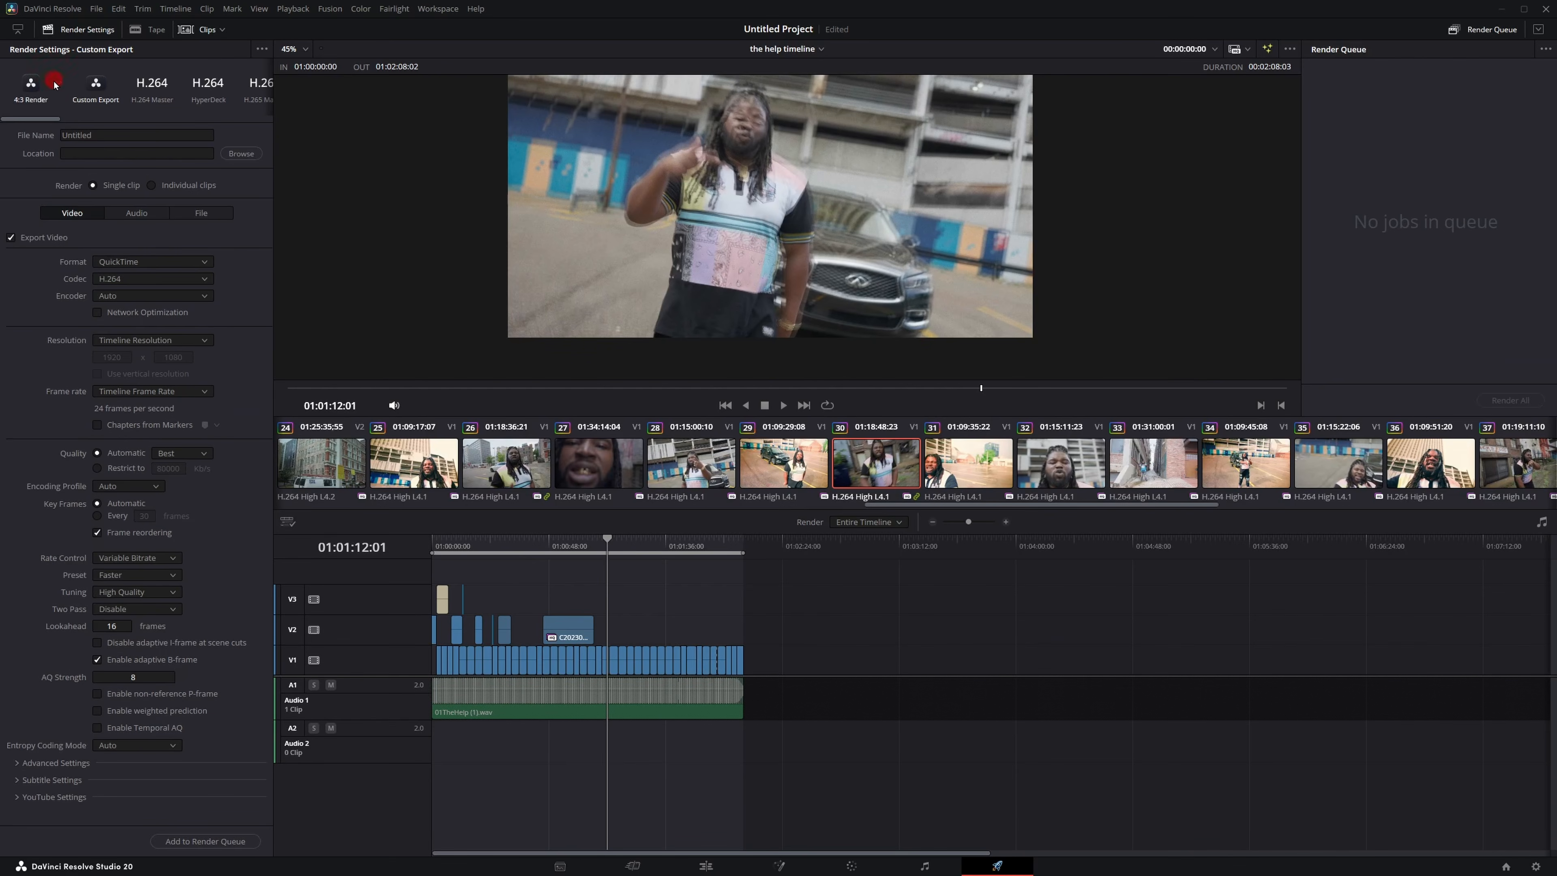
pyautogui.click(59, 83)
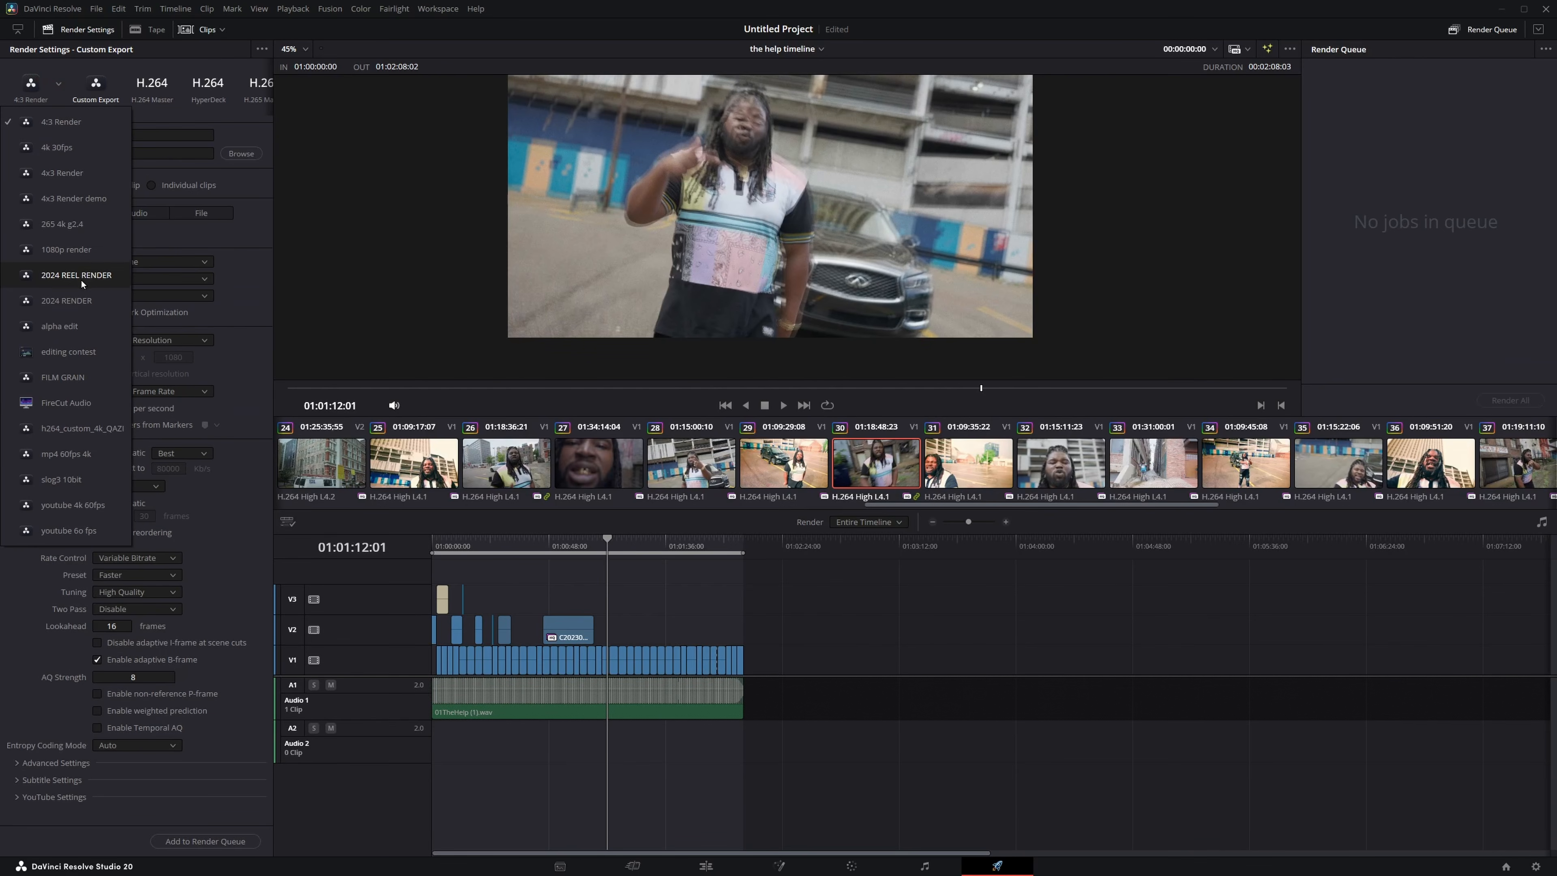
pyautogui.click(47, 304)
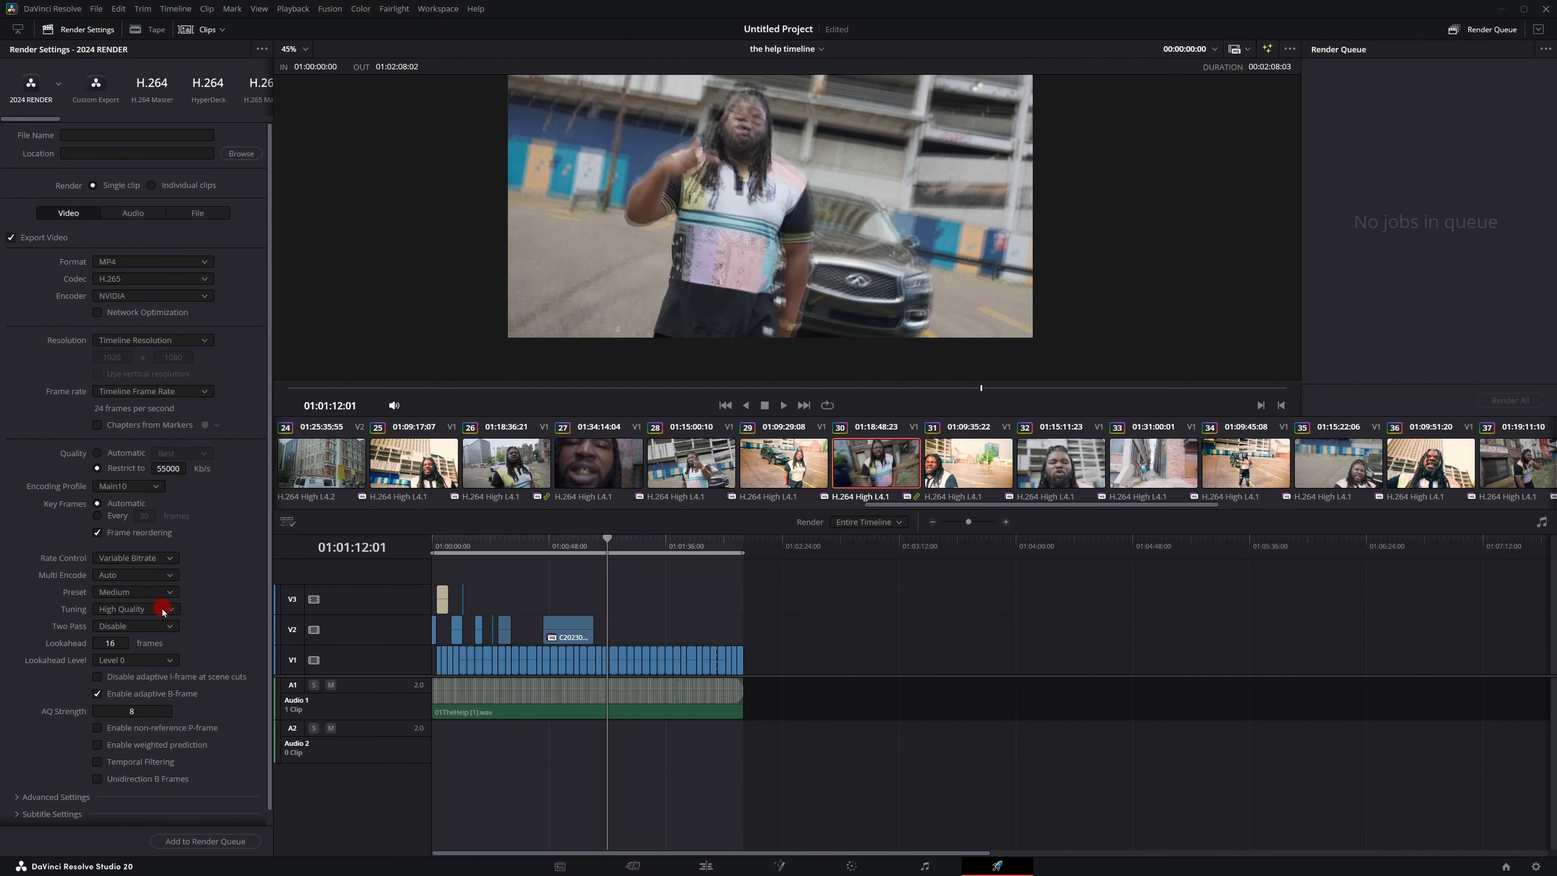
# Set the export's Gamma Tag to Rec.709-A and try to add the job to the render queue.
pyautogui.scroll(-4, 159, 601)
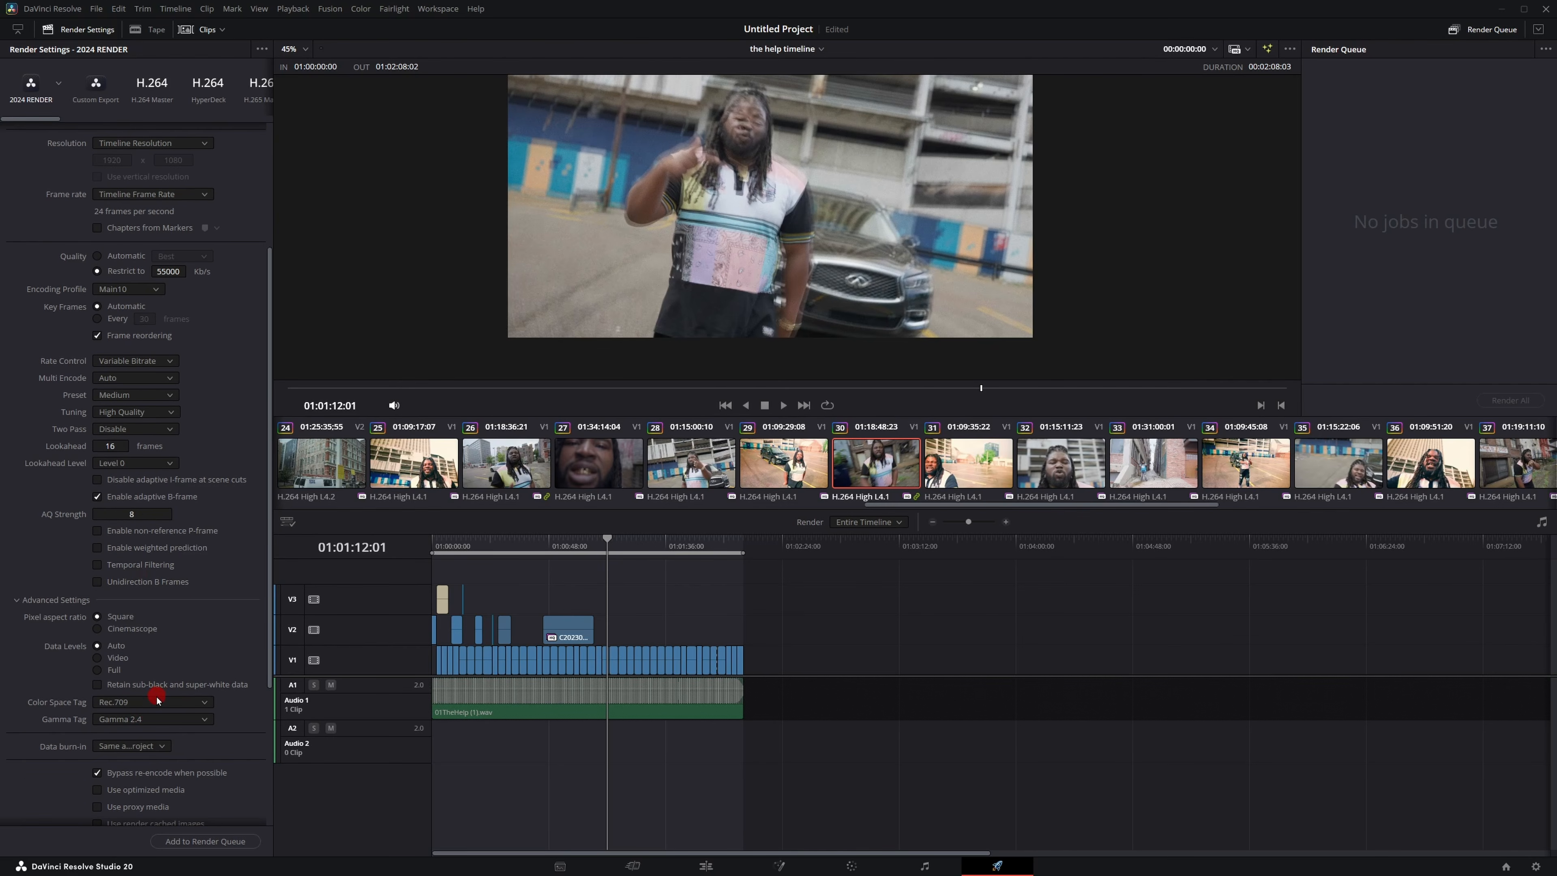
pyautogui.click(187, 715)
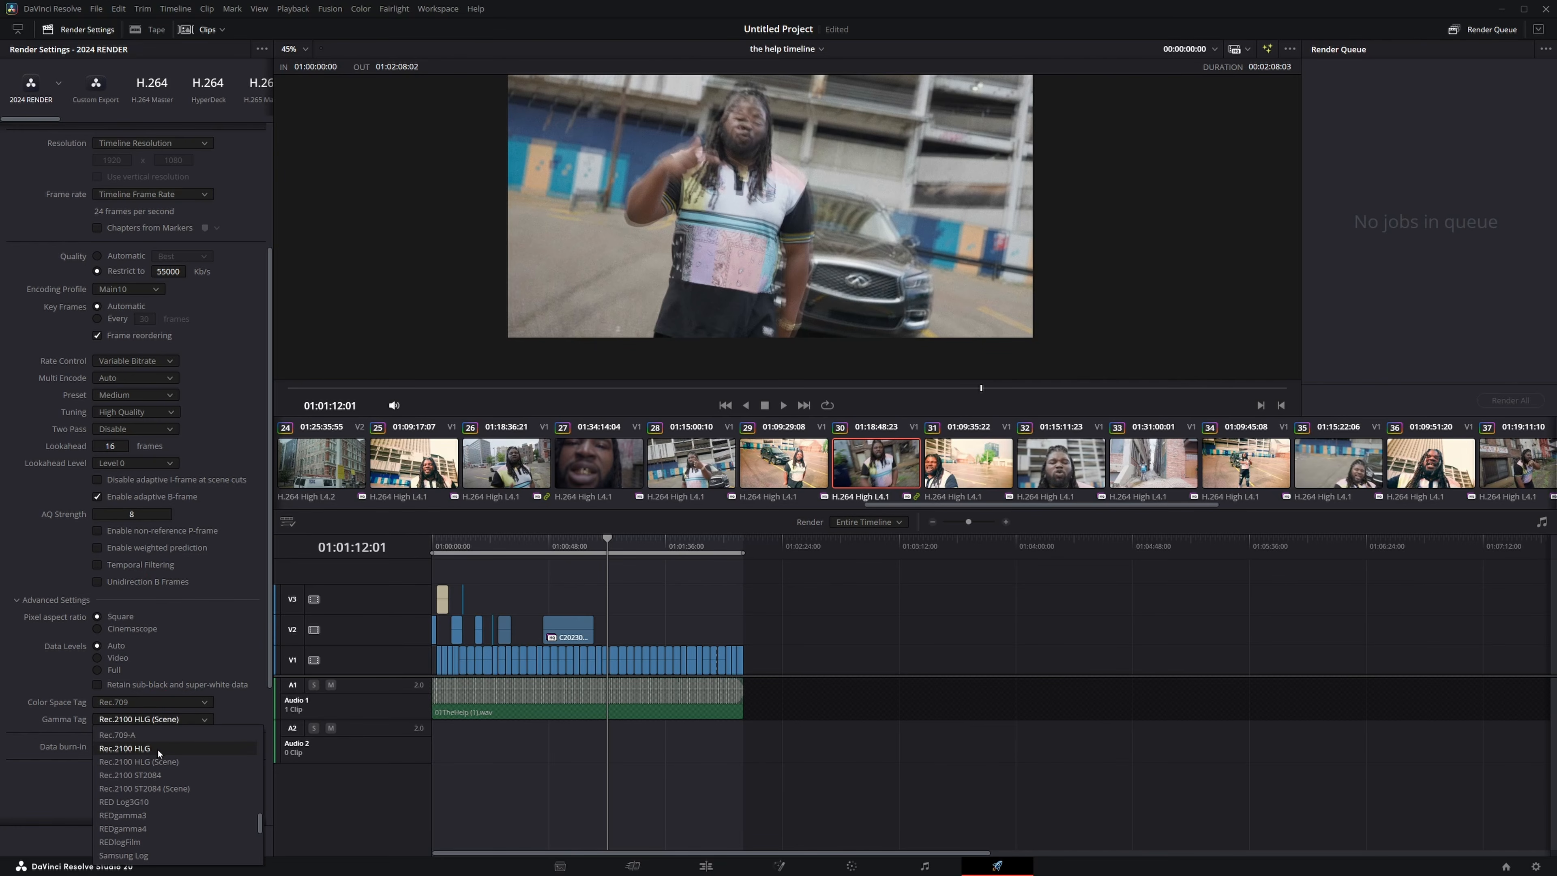
pyautogui.click(154, 735)
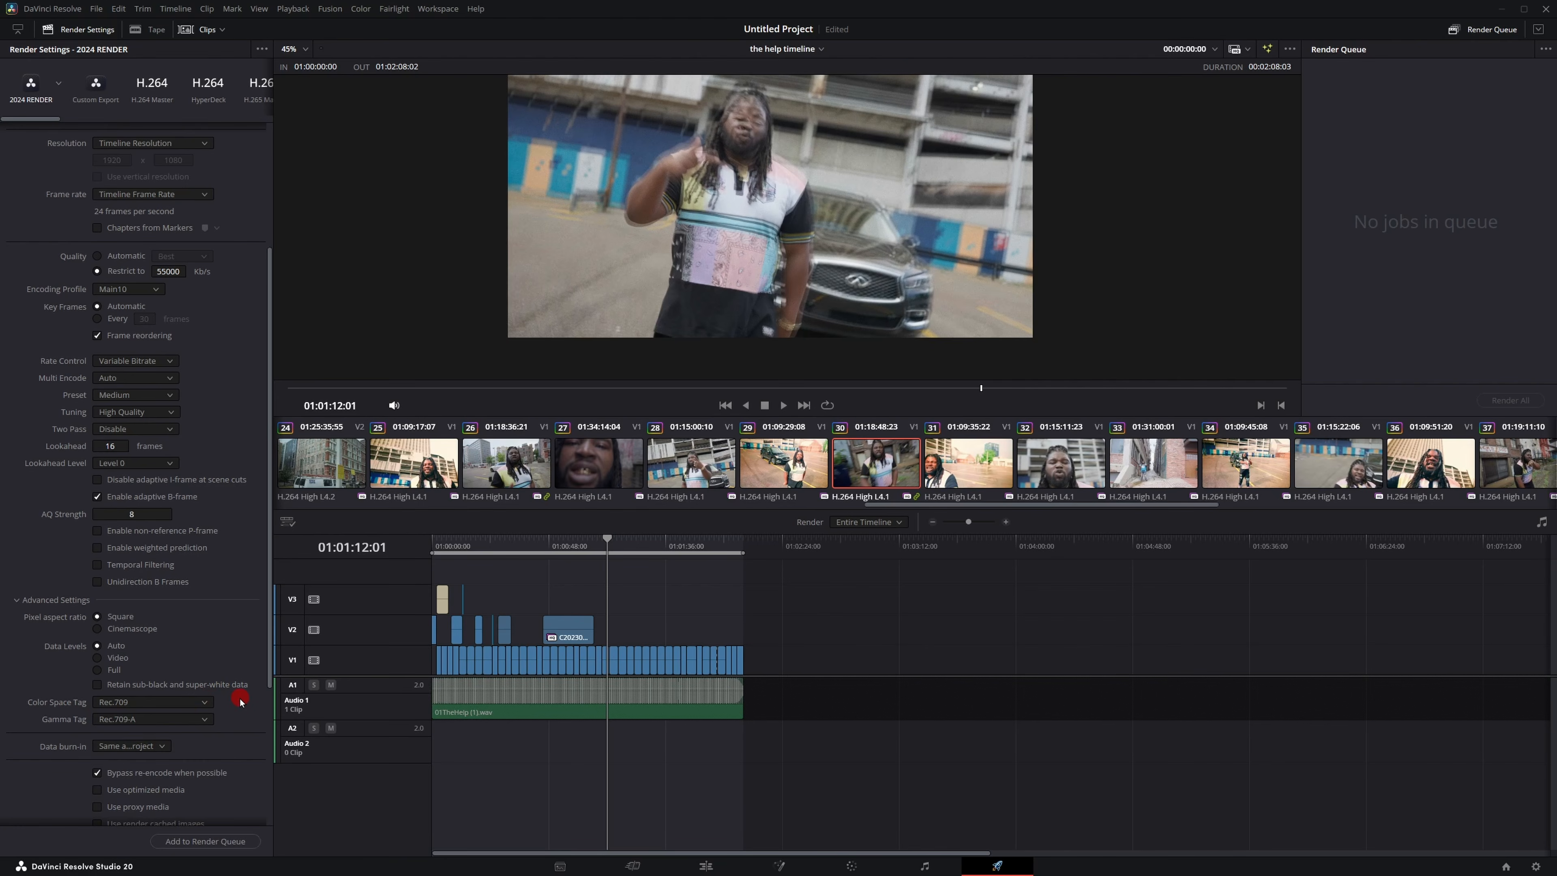
pyautogui.click(226, 842)
pyautogui.click(545, 395)
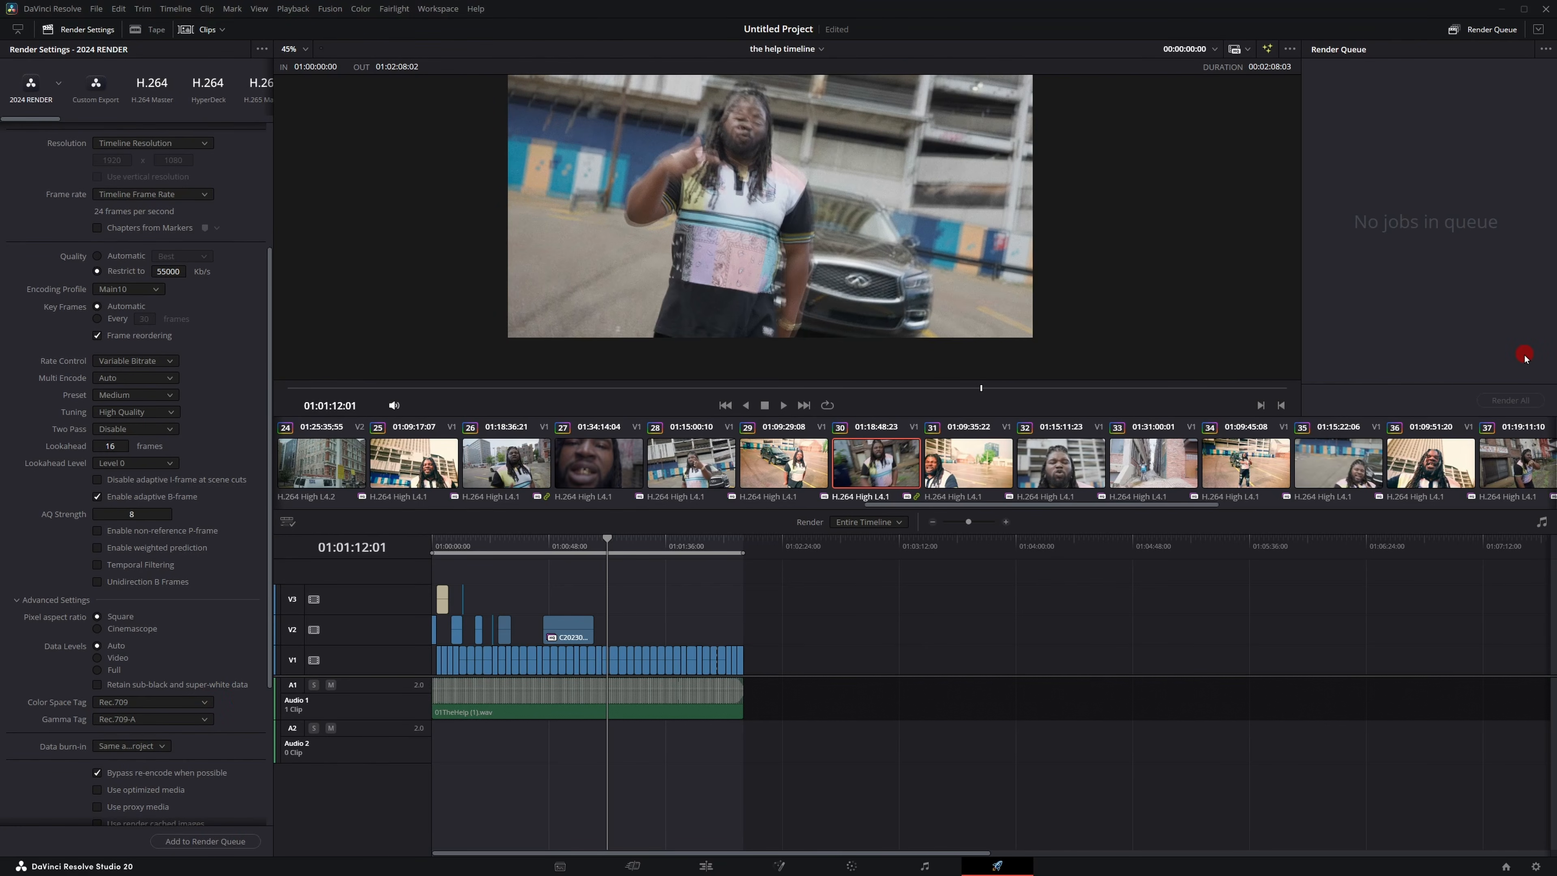